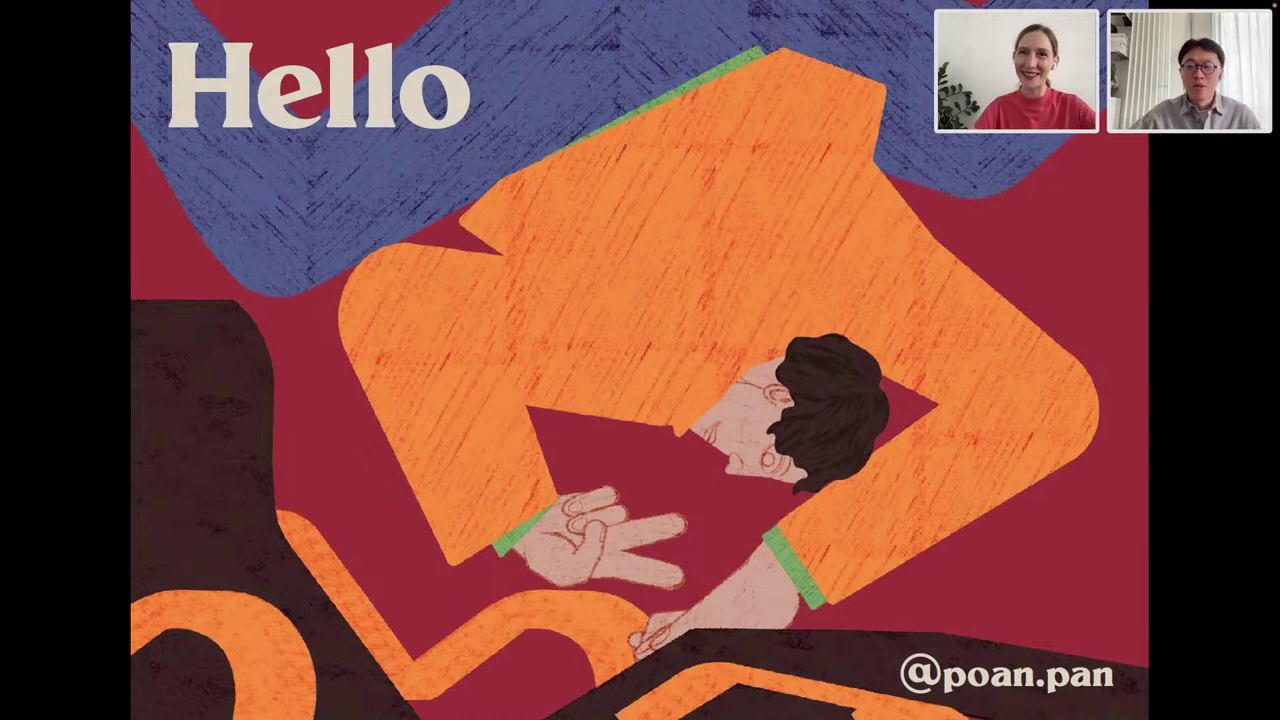
# Step: Advance past the introduction and Illustrator title slides to the Mr Lightbulb poster slide
pyautogui.click(731, 590)
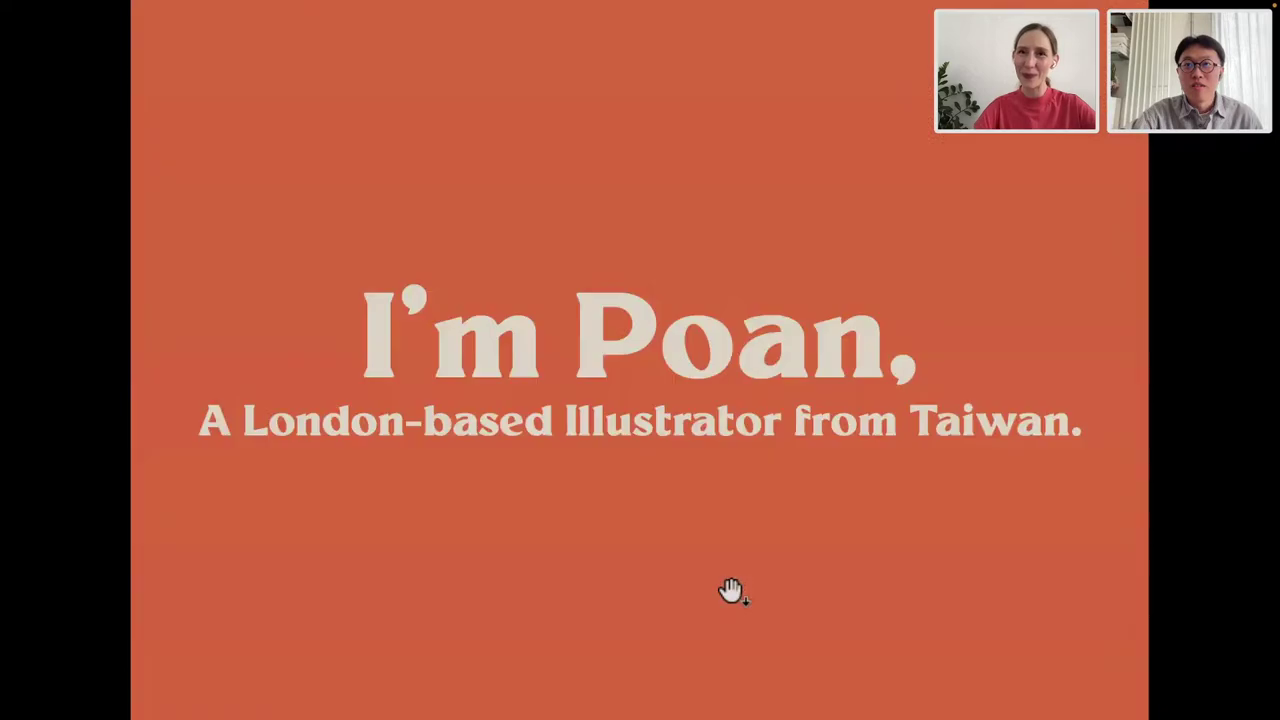
pyautogui.click(731, 590)
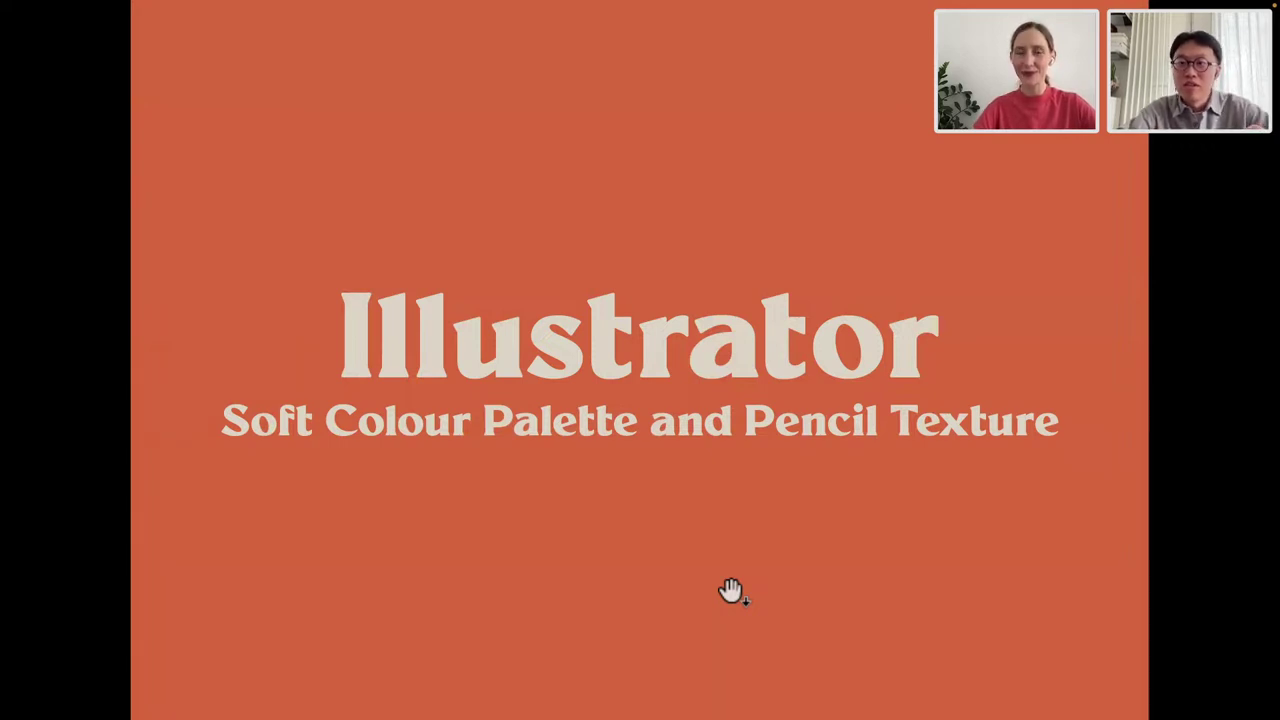
pyautogui.press('Right')
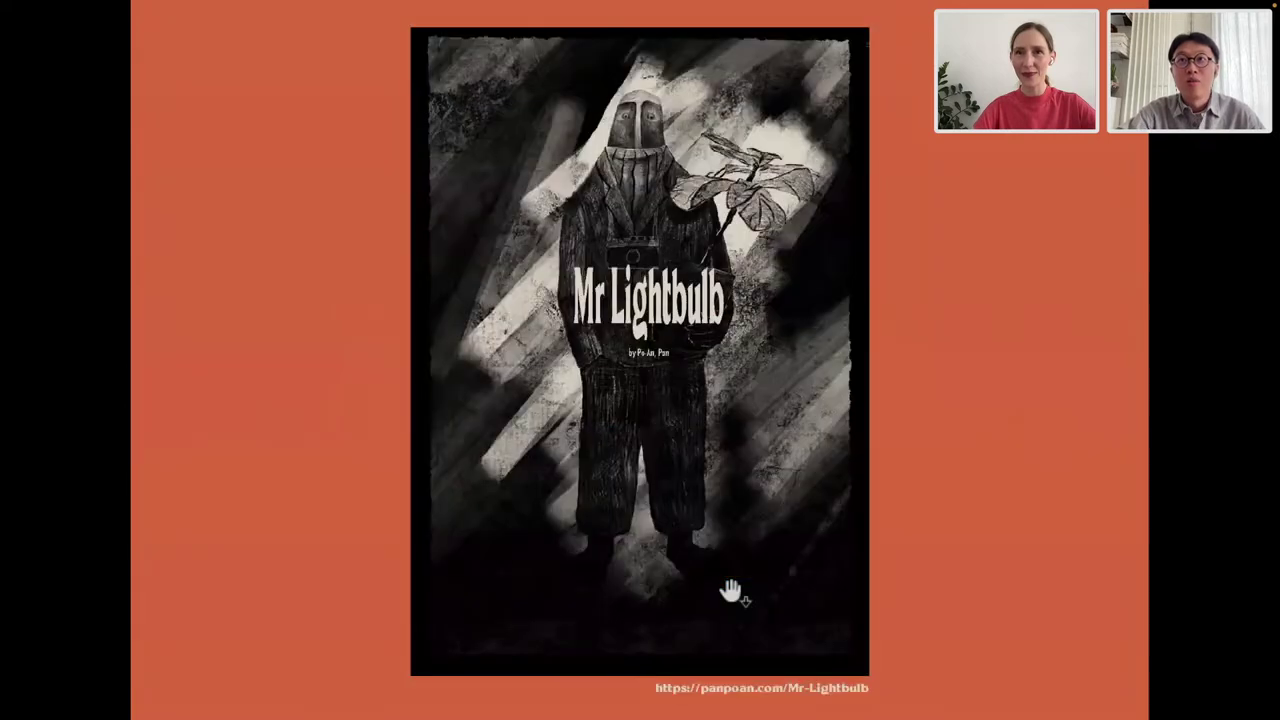
pyautogui.press('Left')
pyautogui.press('Right')
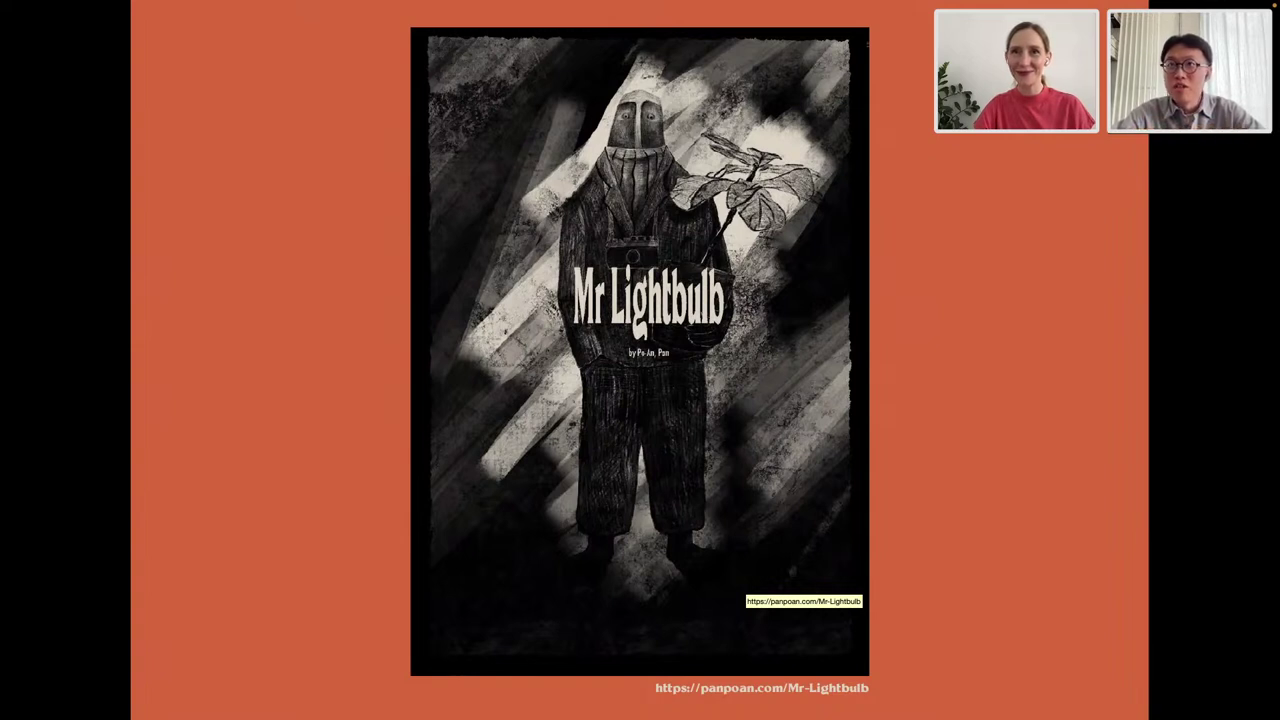
# Step: Open the Mr Lightbulb project page and play the film full screen to its closing title
pyautogui.click(711, 476)
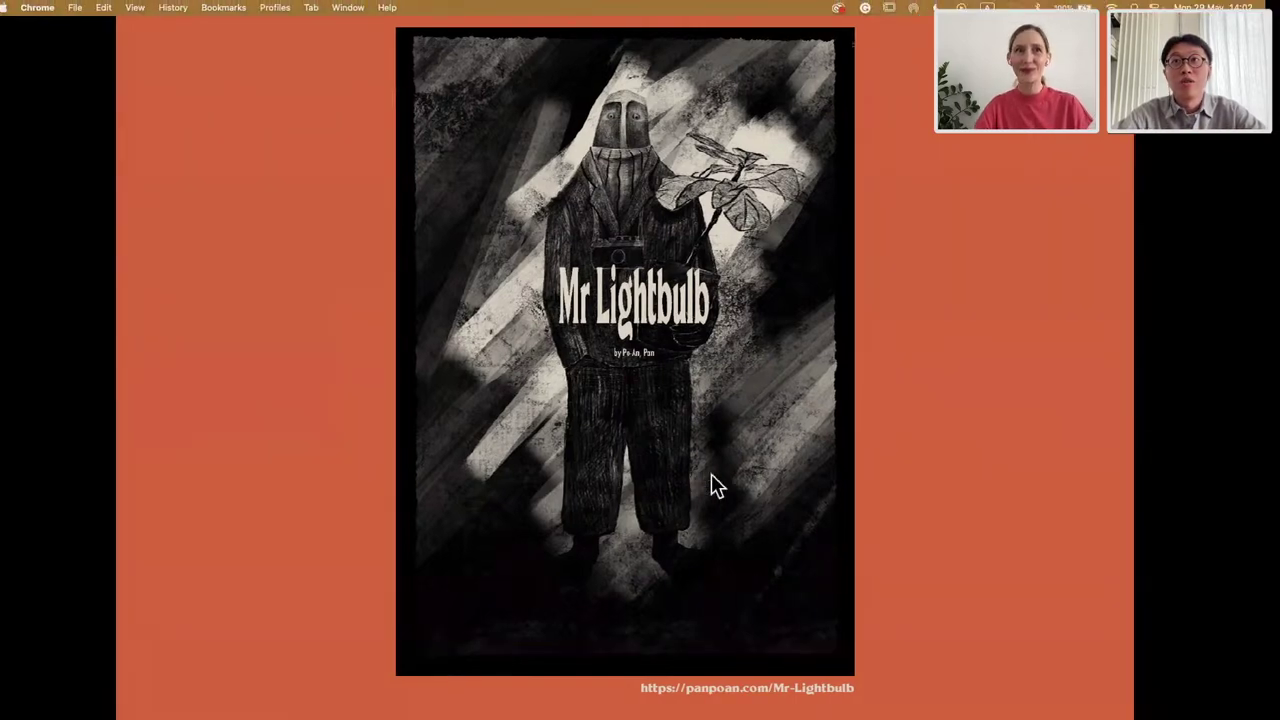
pyautogui.scroll(-4, 647, 350)
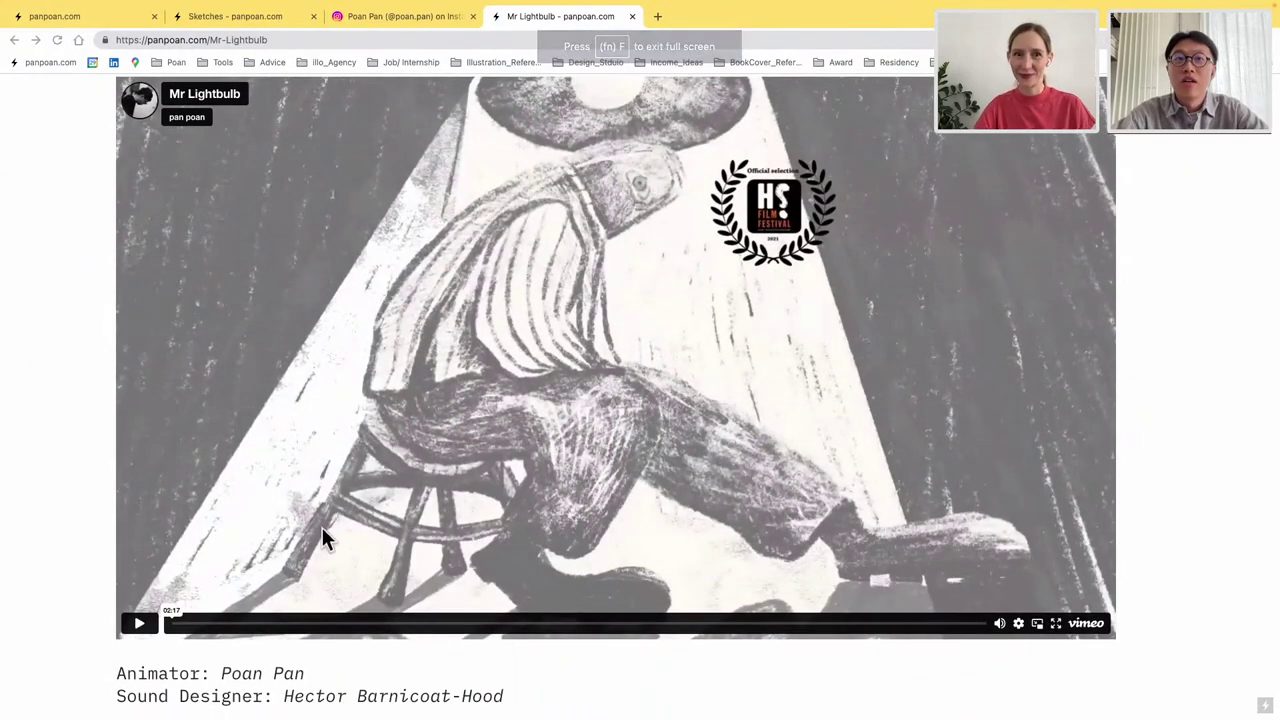
pyautogui.click(141, 623)
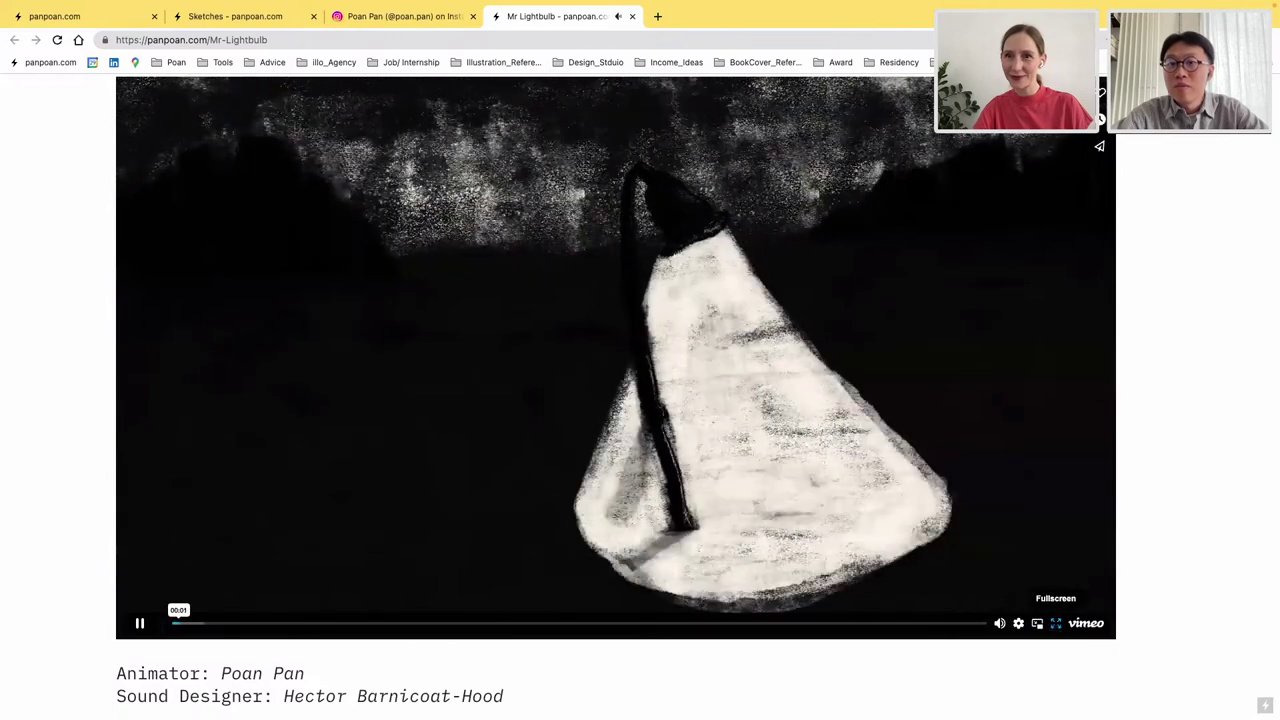
pyautogui.click(1055, 623)
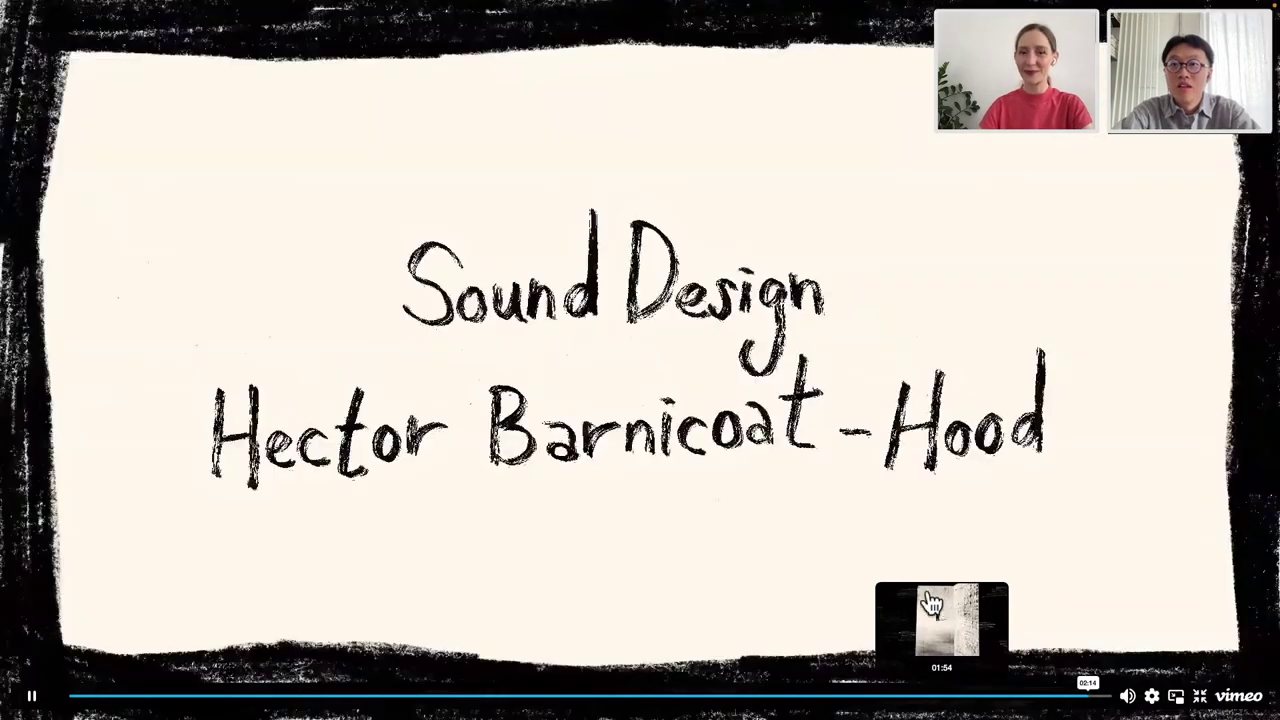
pyautogui.press('Escape')
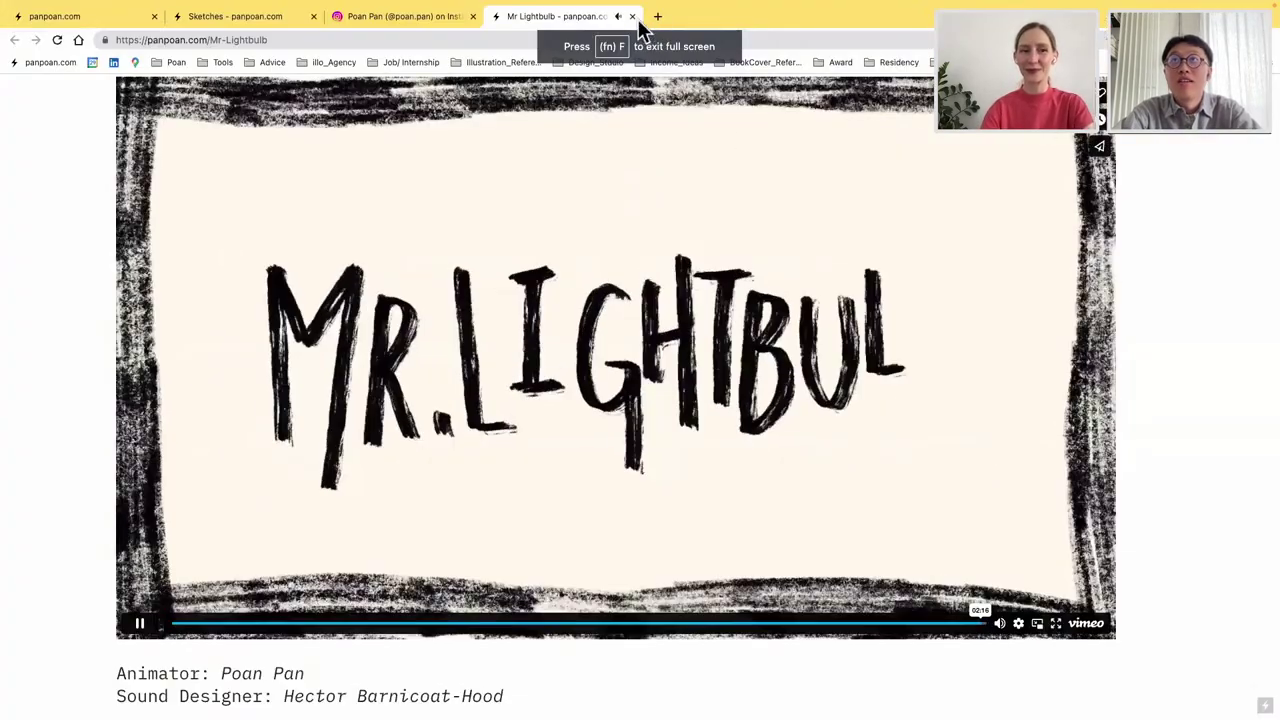
# Step: Close the Mr Lightbulb tab, return to the slideshow and advance to the Creative Boom article
pyautogui.click(632, 16)
pyautogui.hotkey('ctrl', 'Left')
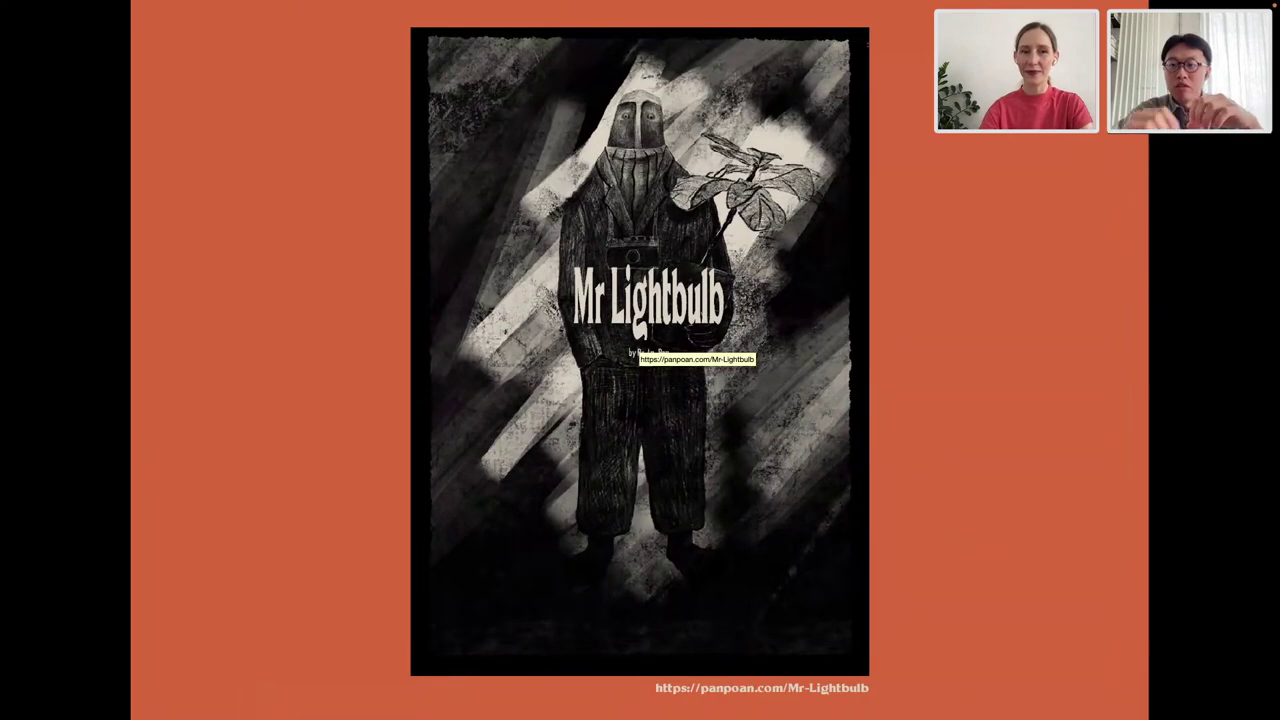
pyautogui.press('Right')
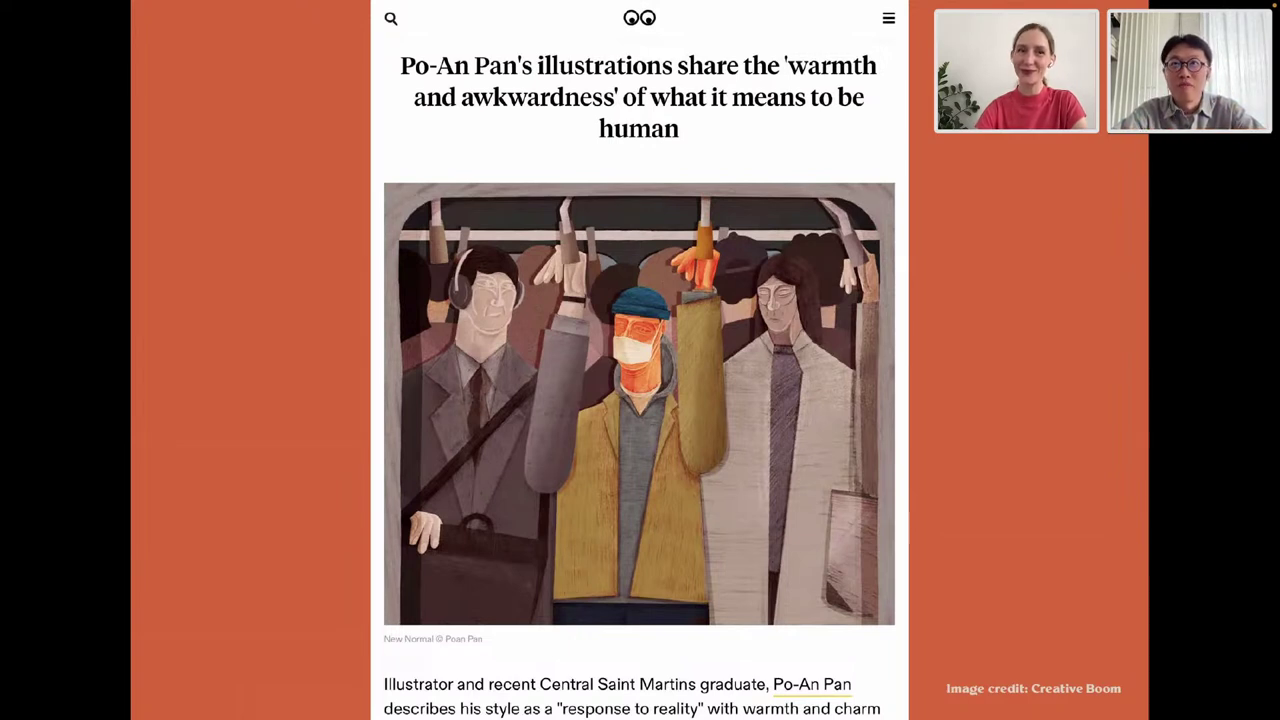
# Step: Advance through the Awkwardness? title slide to The Gloriously Awkward Spectacle cover
pyautogui.press('Right')
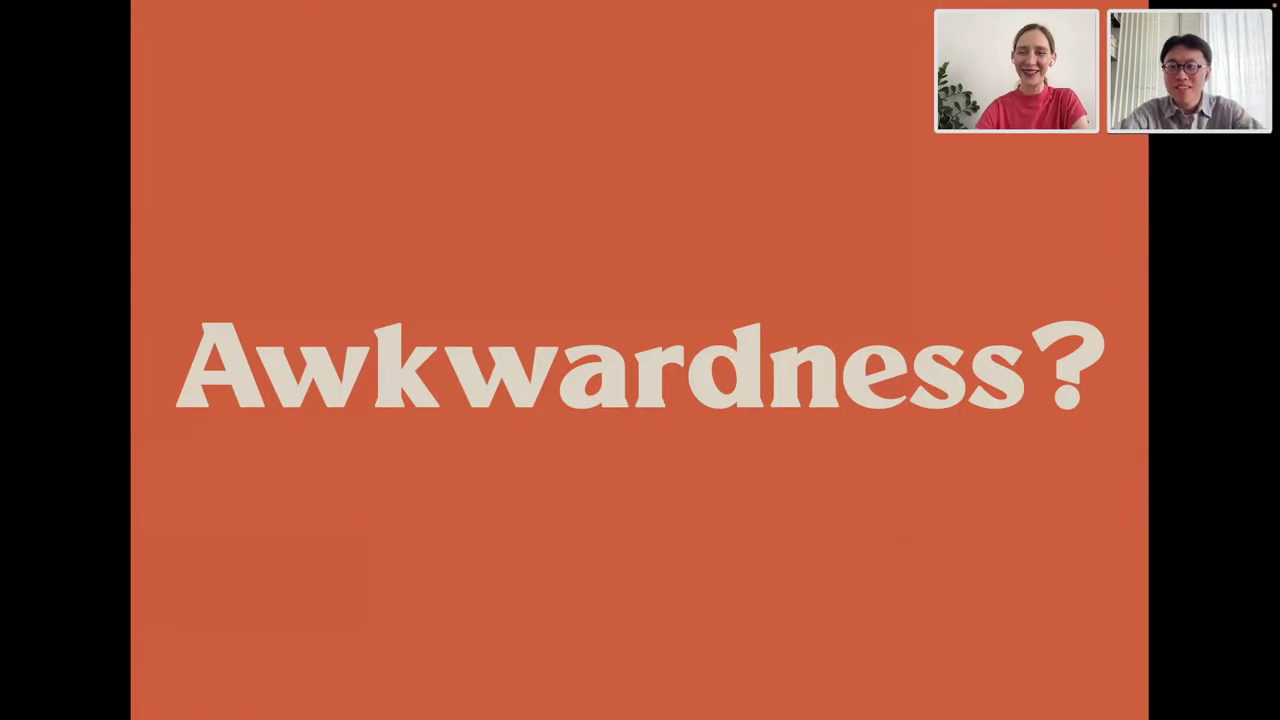
pyautogui.press('Right')
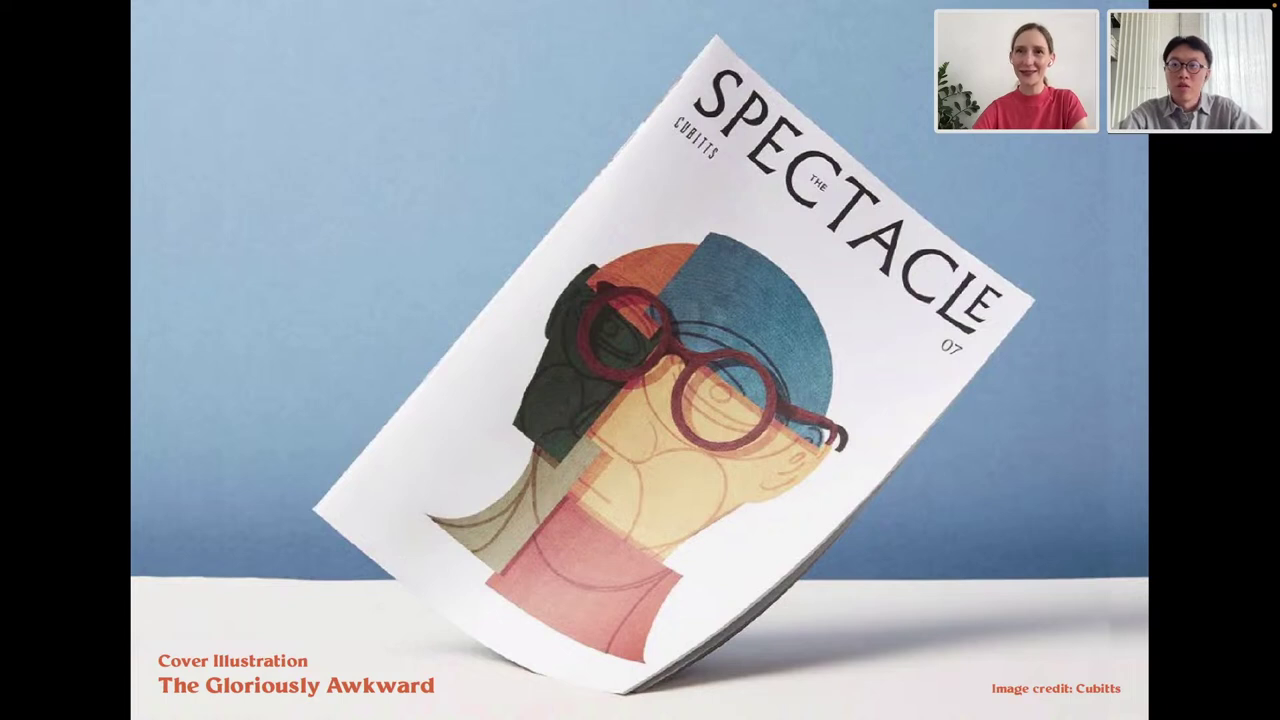
# Step: Step forward and back among the New York Times, festival and poster photo slides
pyautogui.press('Right')
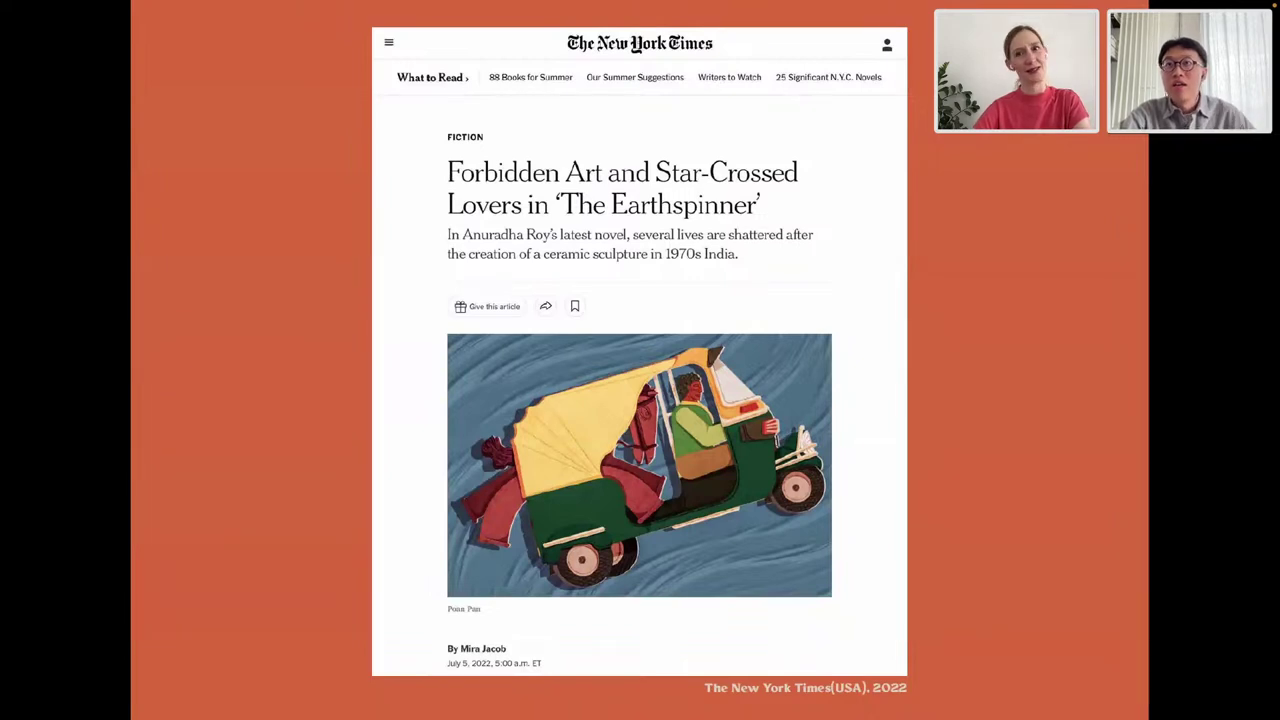
pyautogui.click(700, 403)
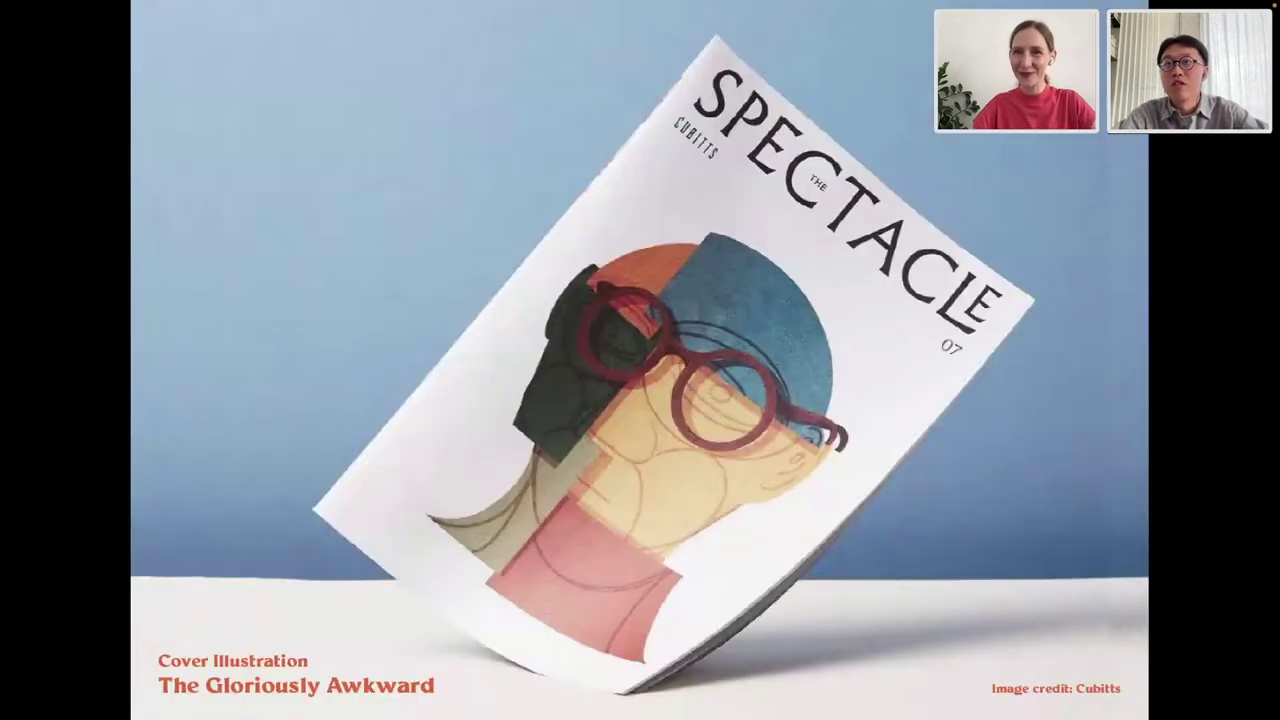
pyautogui.press('Left')
pyautogui.press('Left')
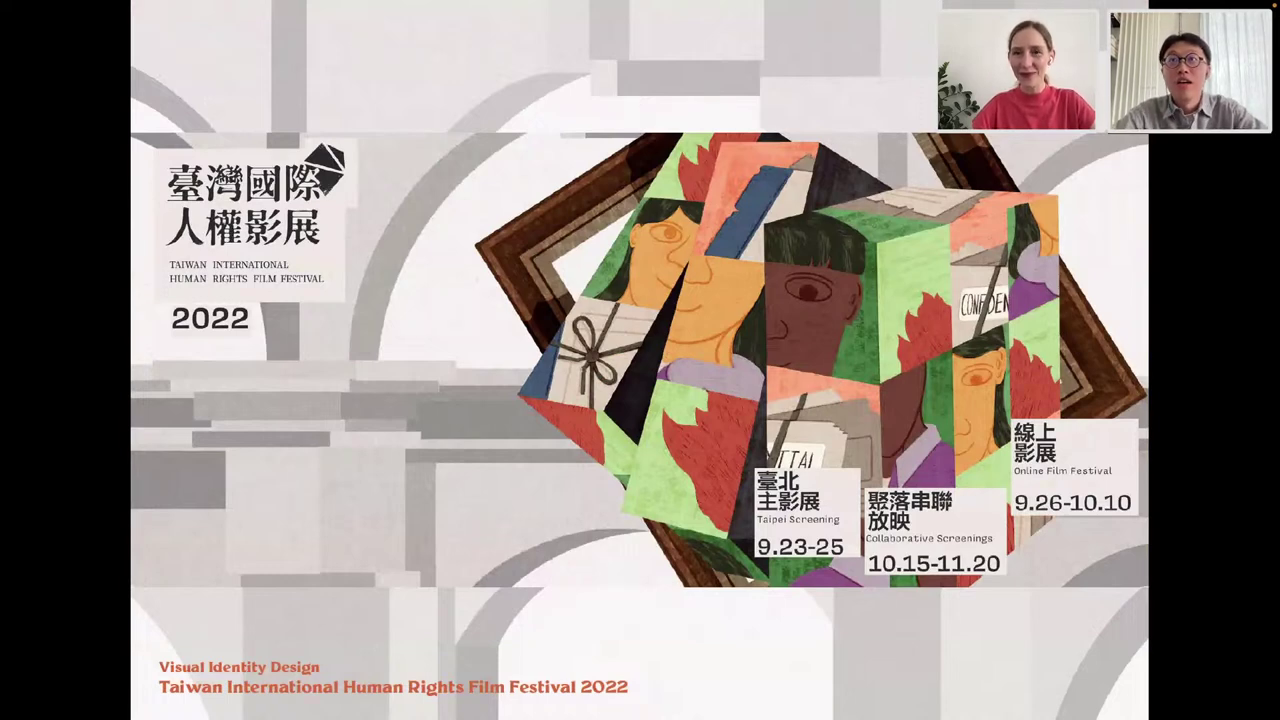
pyautogui.press('Right')
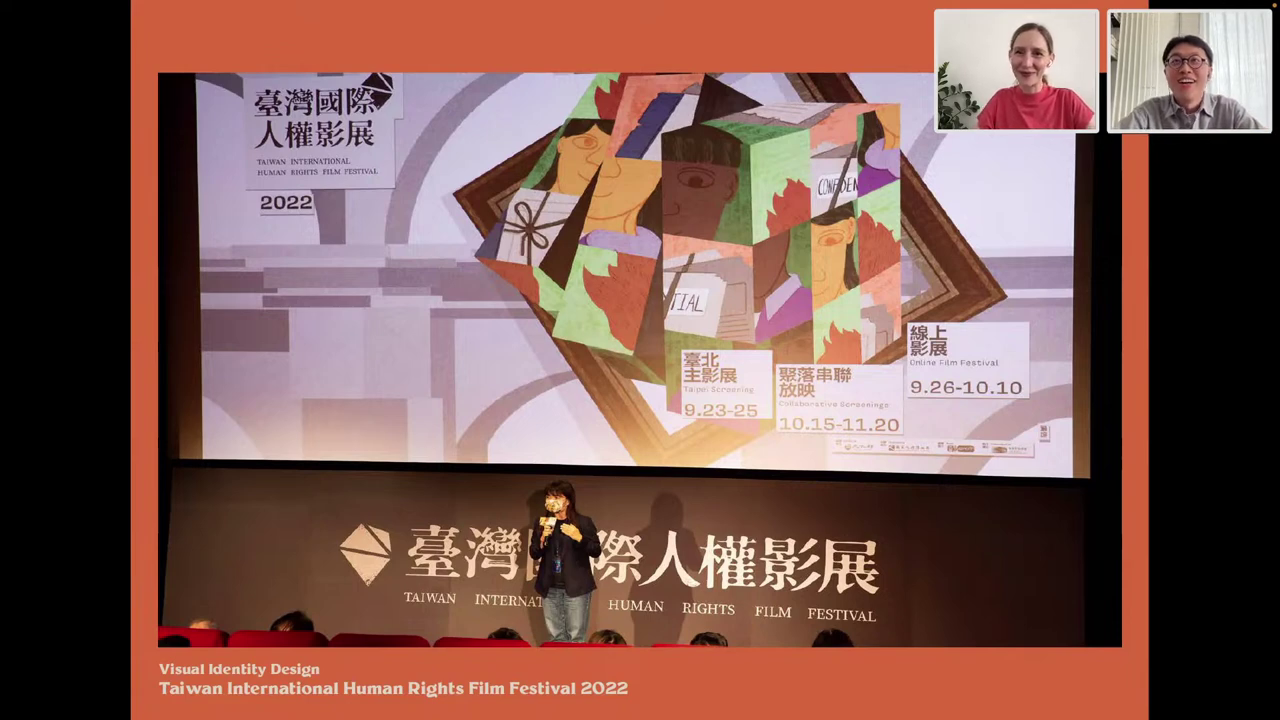
pyautogui.press('Right')
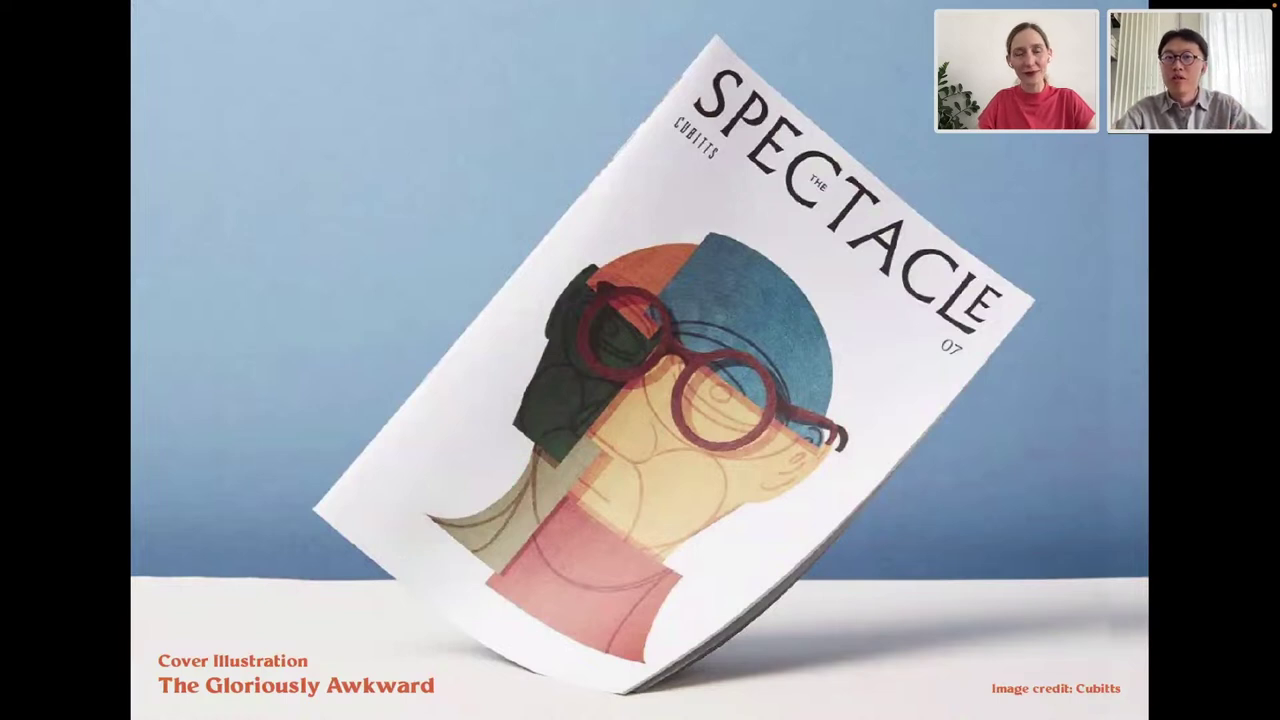
# Step: Move past the New York Times 'The Earthspinner' slide to the Movement? slide
pyautogui.press('Right')
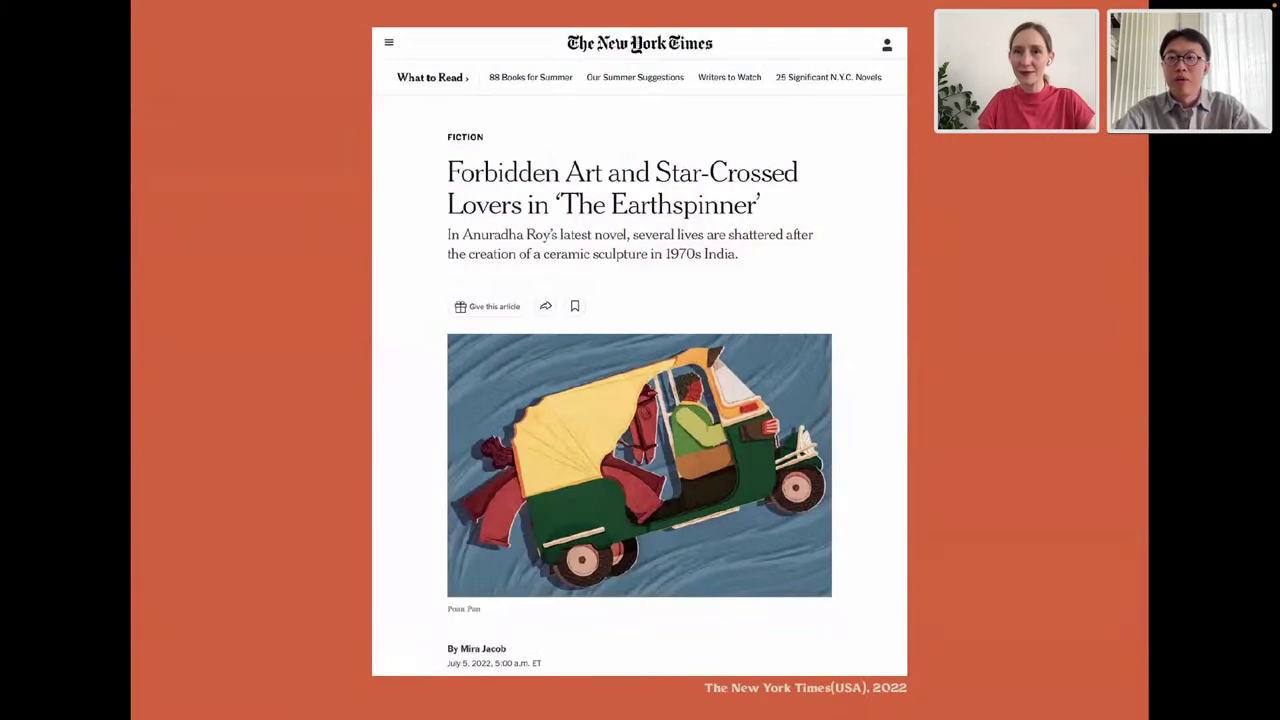
pyautogui.press('Right')
pyautogui.press('Right')
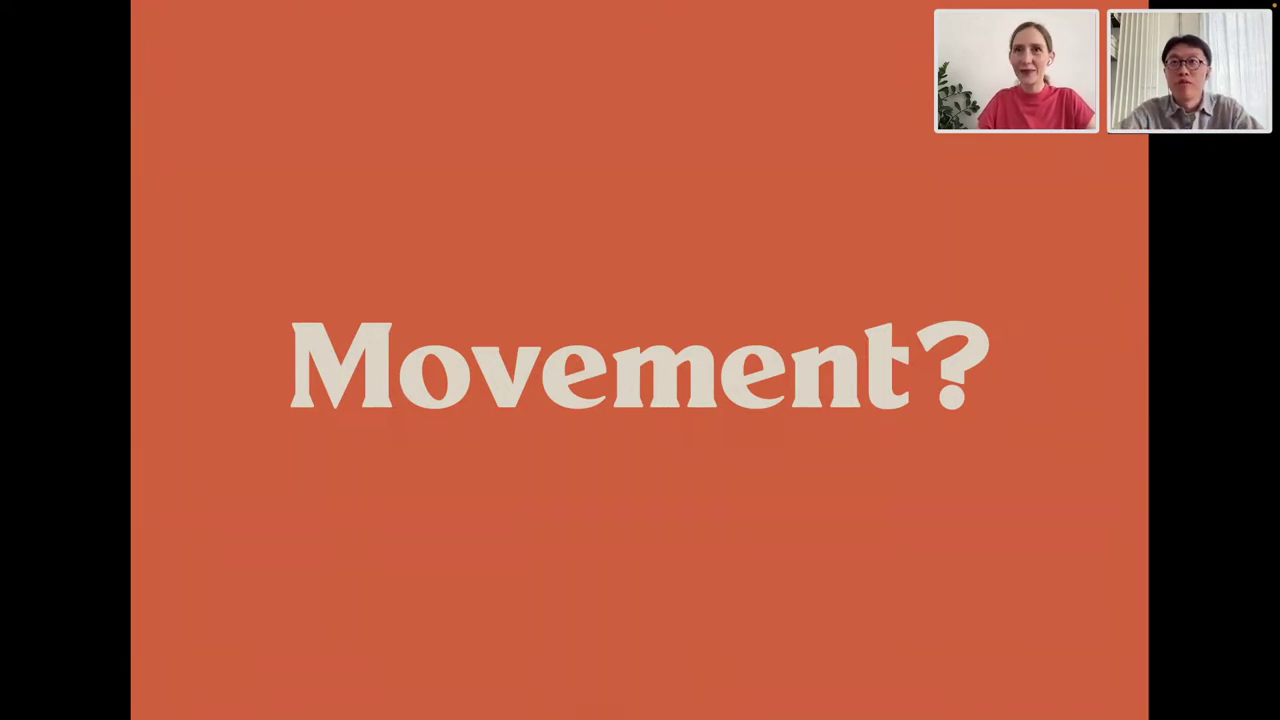
# Step: Advance to the Weekendavisen 2023 BØGER spread for 'Clancy Martin er her stadig'
pyautogui.press('Right')
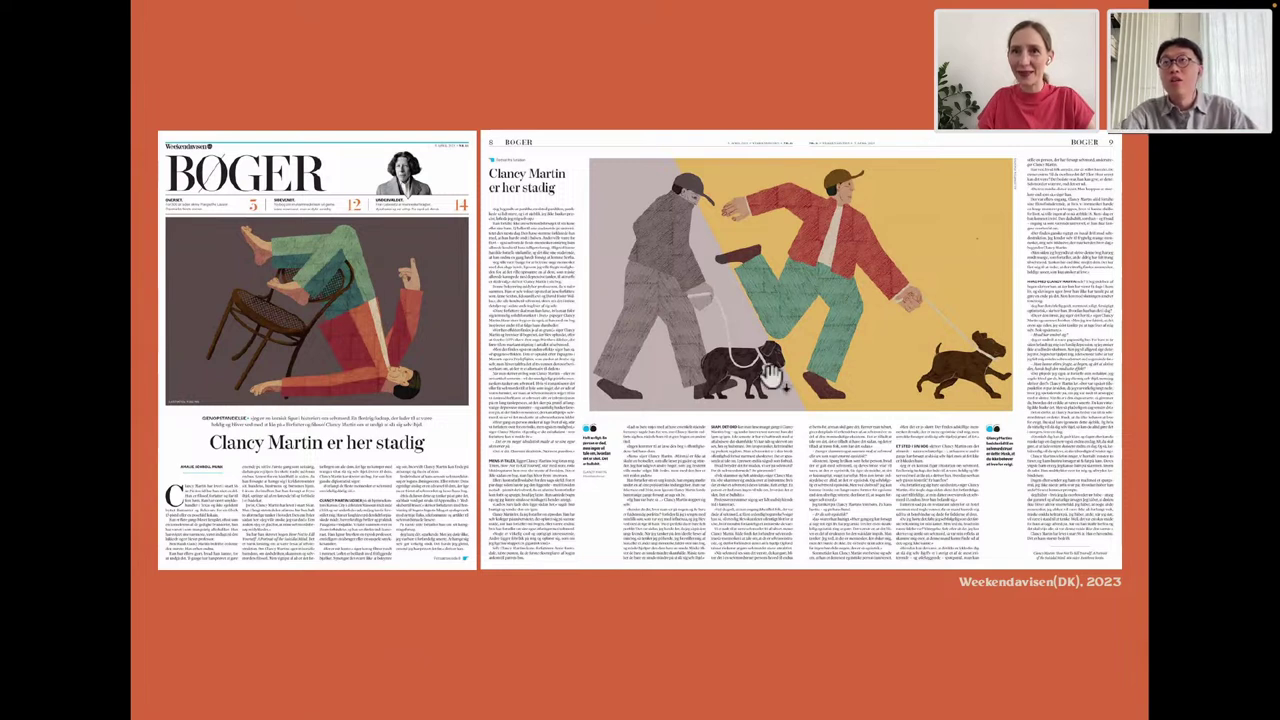
# Step: Show the panpoan.com portfolio, scroll down through its illustrations, then back to the header
pyautogui.click(860, 403)
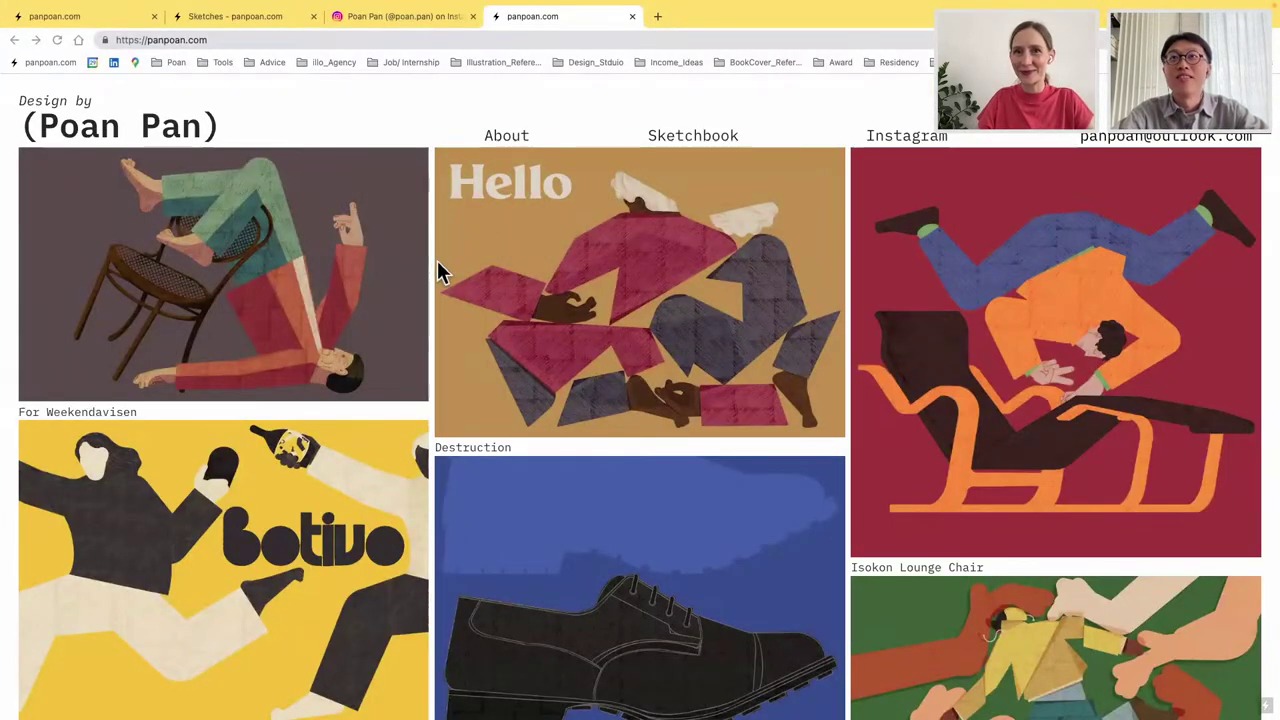
pyautogui.scroll(-3, 437, 262)
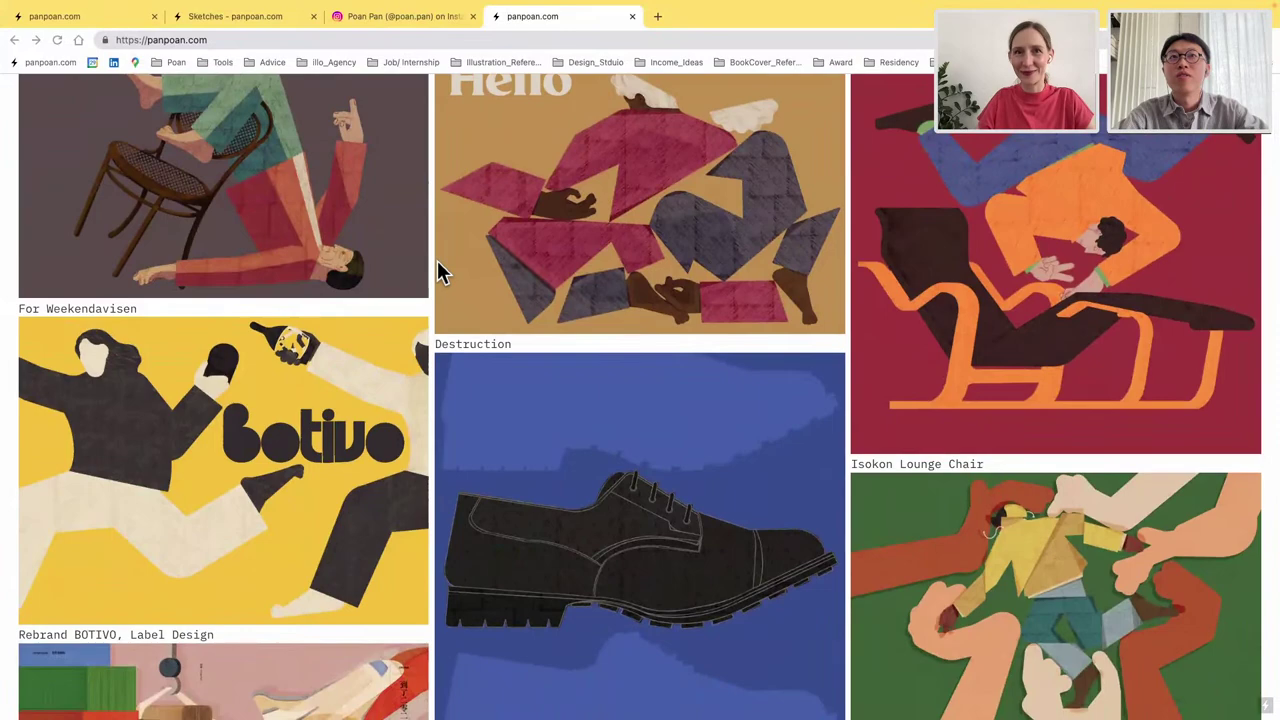
pyautogui.scroll(-10, 437, 260)
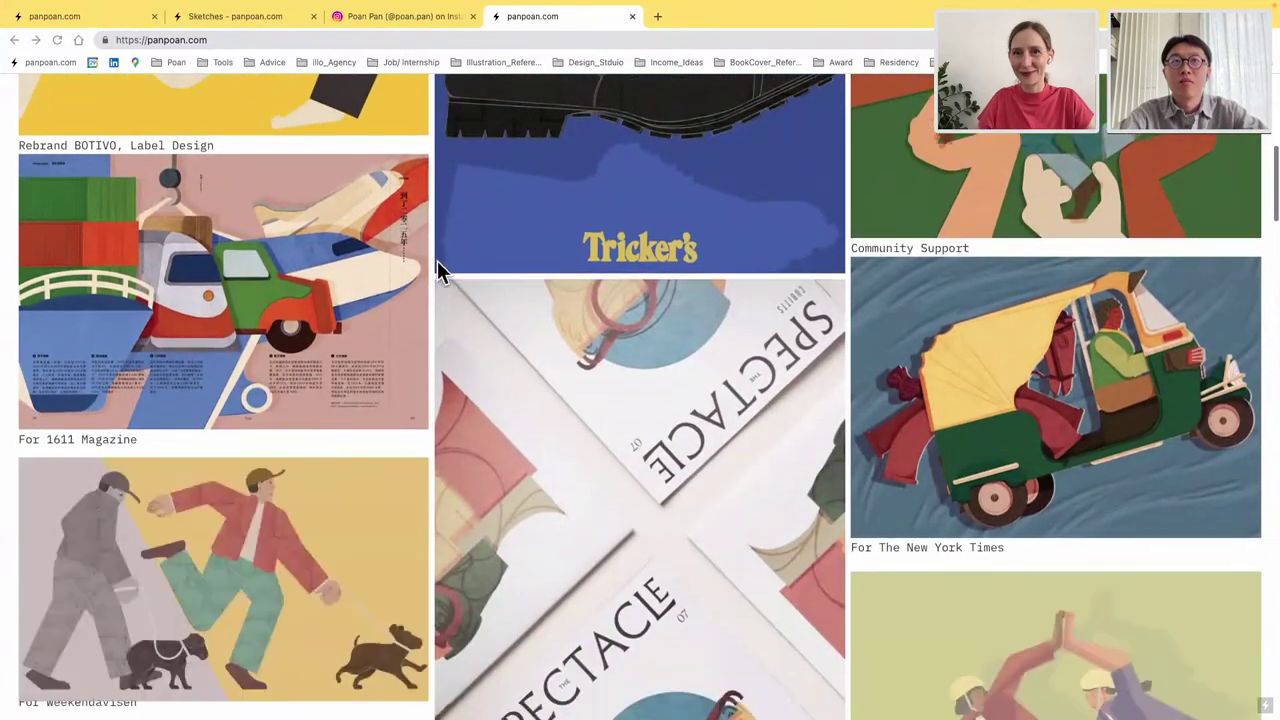
pyautogui.scroll(-18, 440, 270)
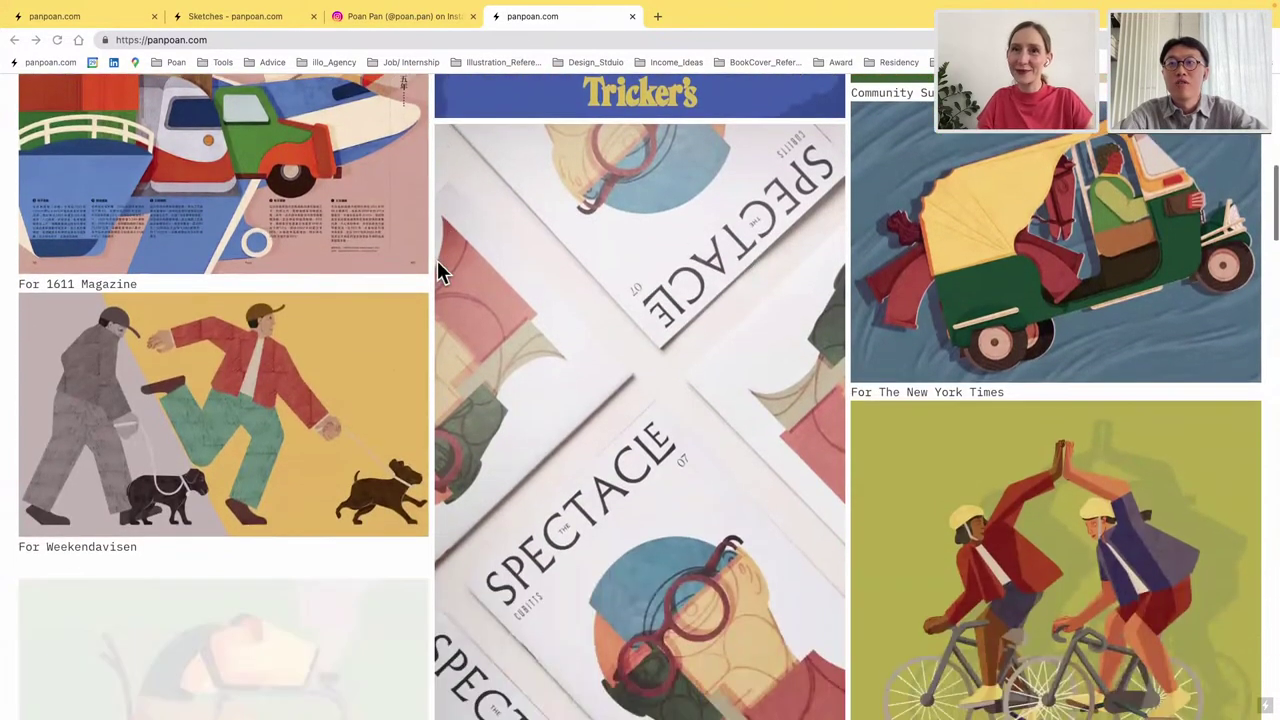
pyautogui.scroll(-10, 440, 270)
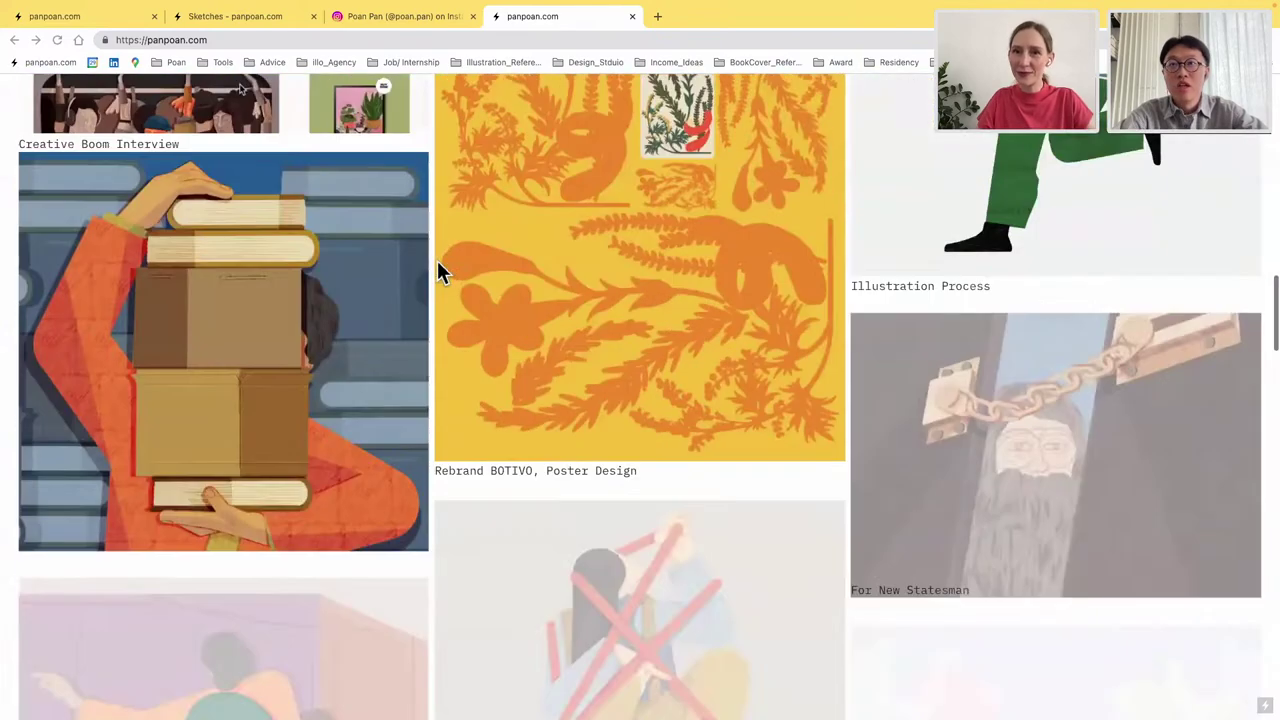
pyautogui.scroll(-12, 441, 379)
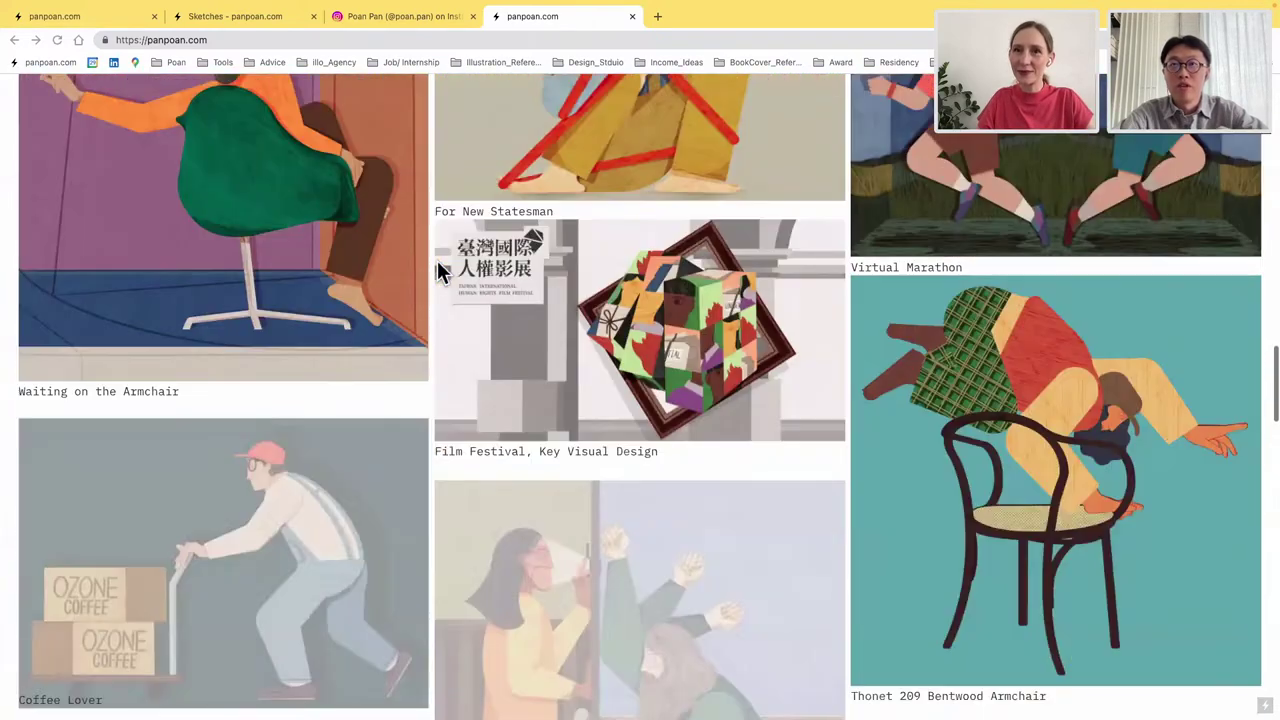
pyautogui.scroll(-14, 445, 392)
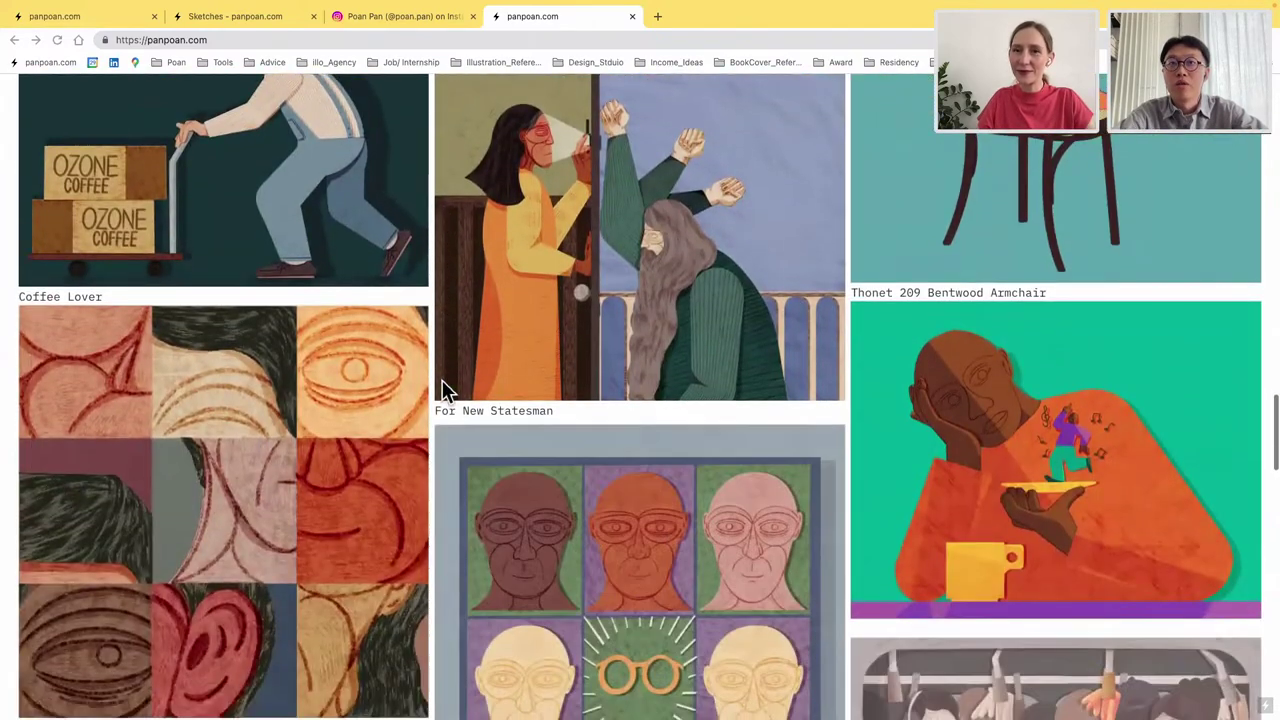
pyautogui.scroll(-4, 445, 392)
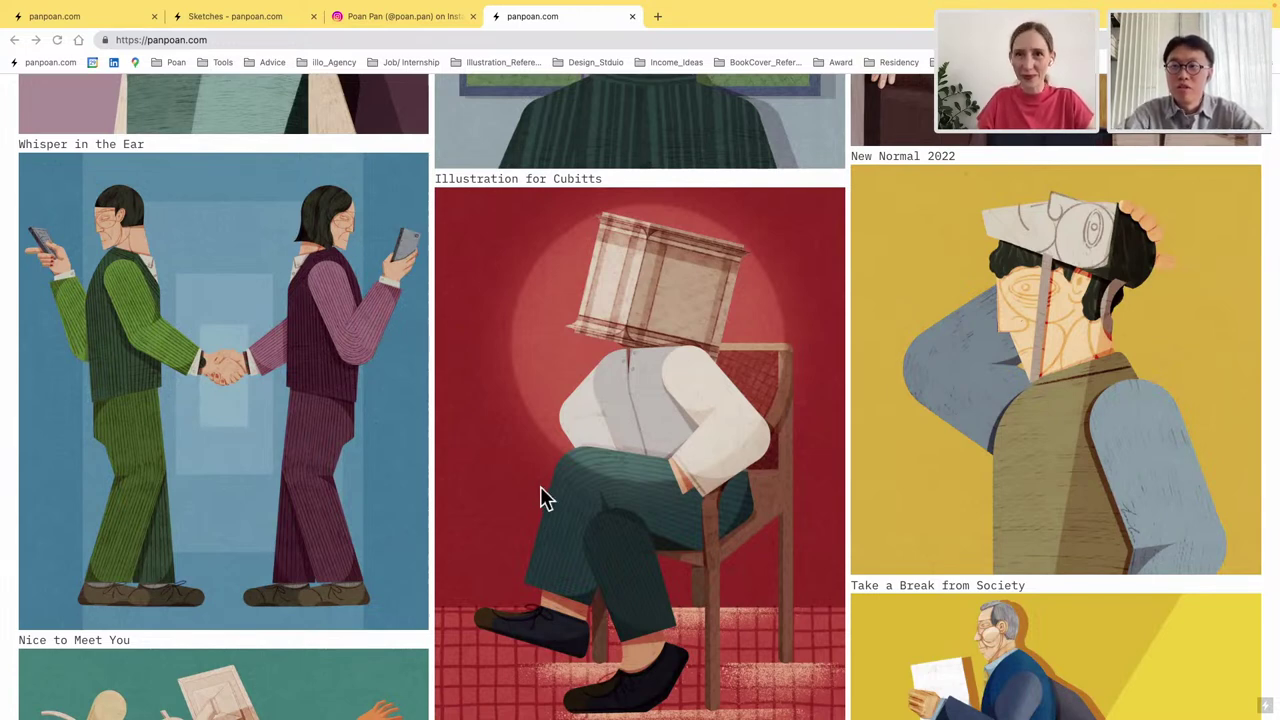
pyautogui.scroll(20, 541, 492)
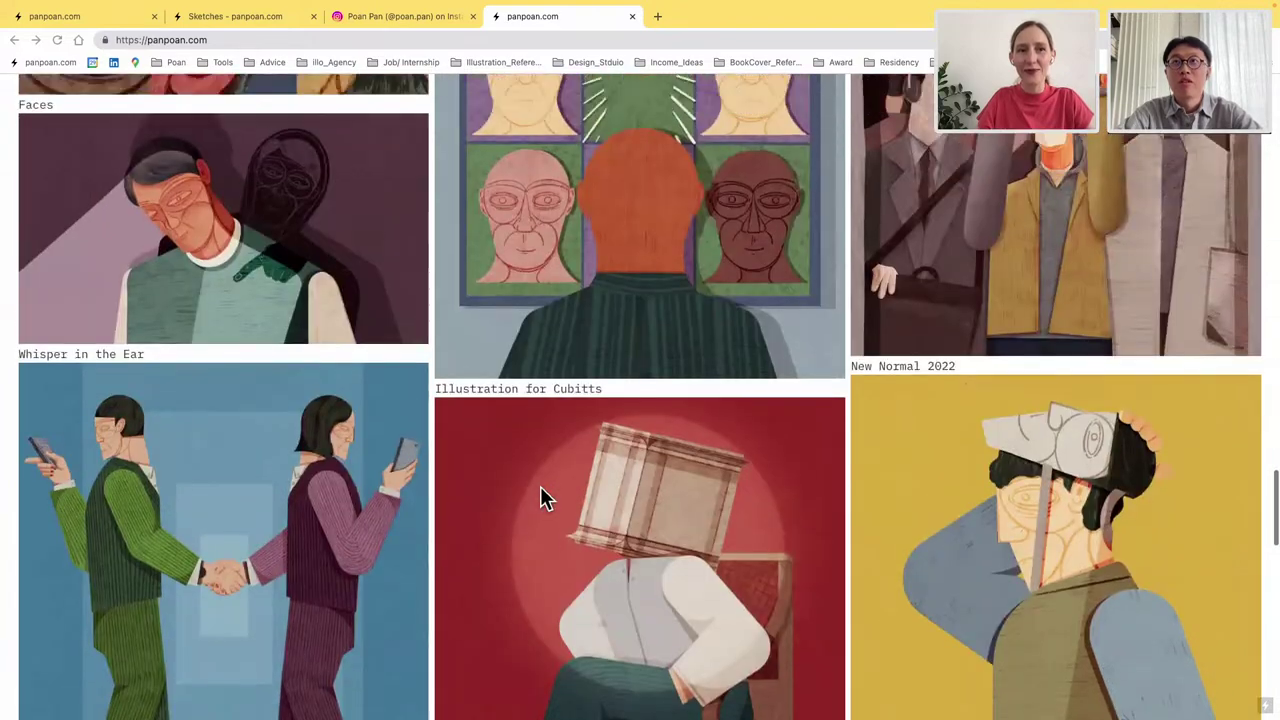
pyautogui.scroll(20, 540, 490)
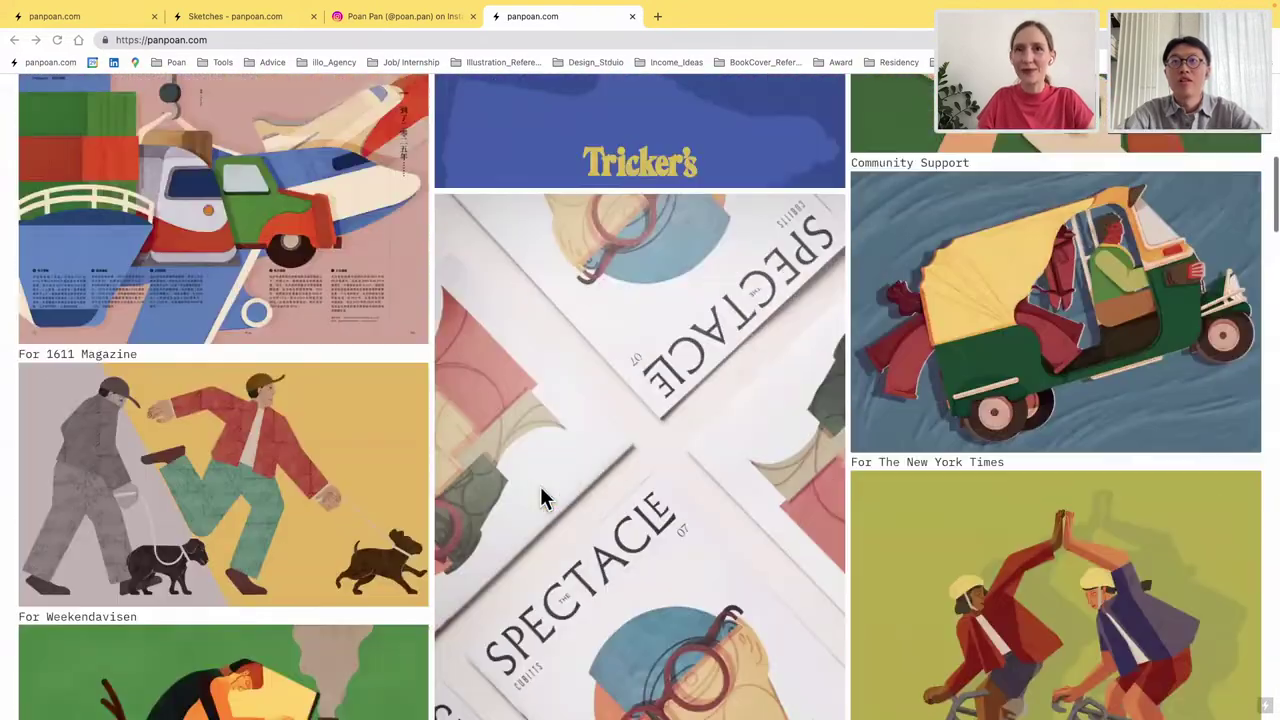
pyautogui.scroll(3, 540, 497)
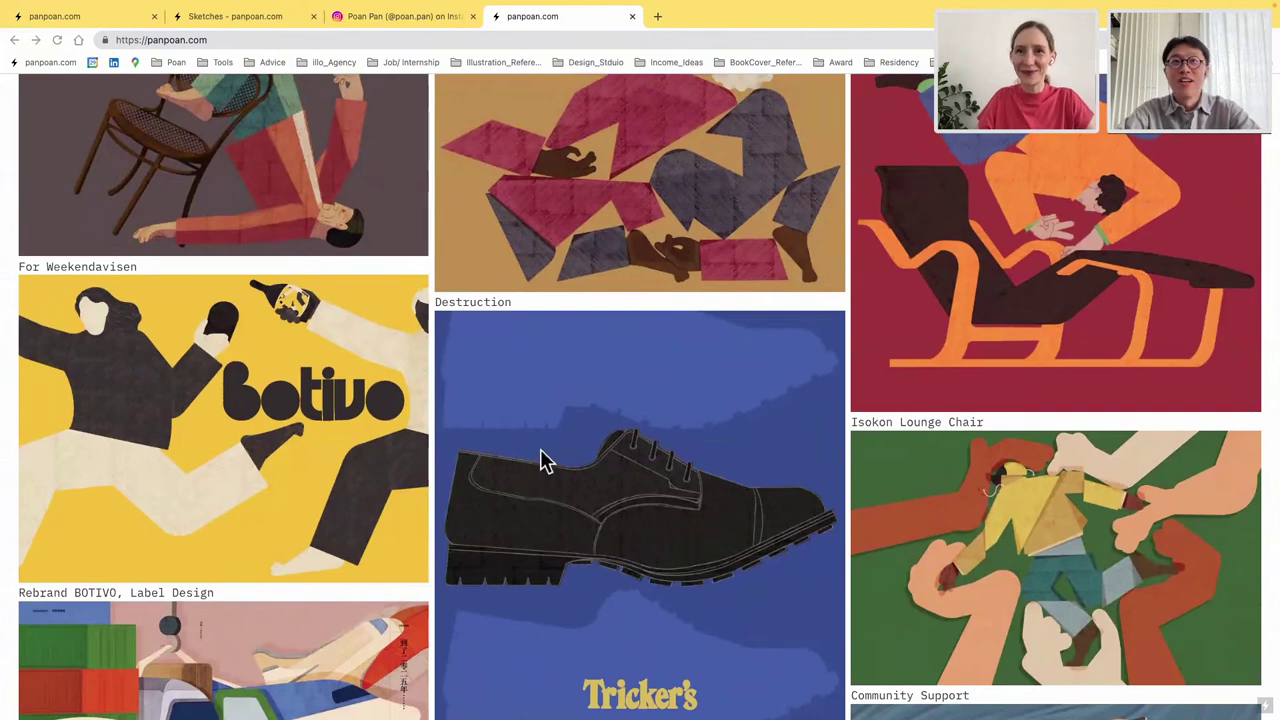
pyautogui.scroll(4, 540, 470)
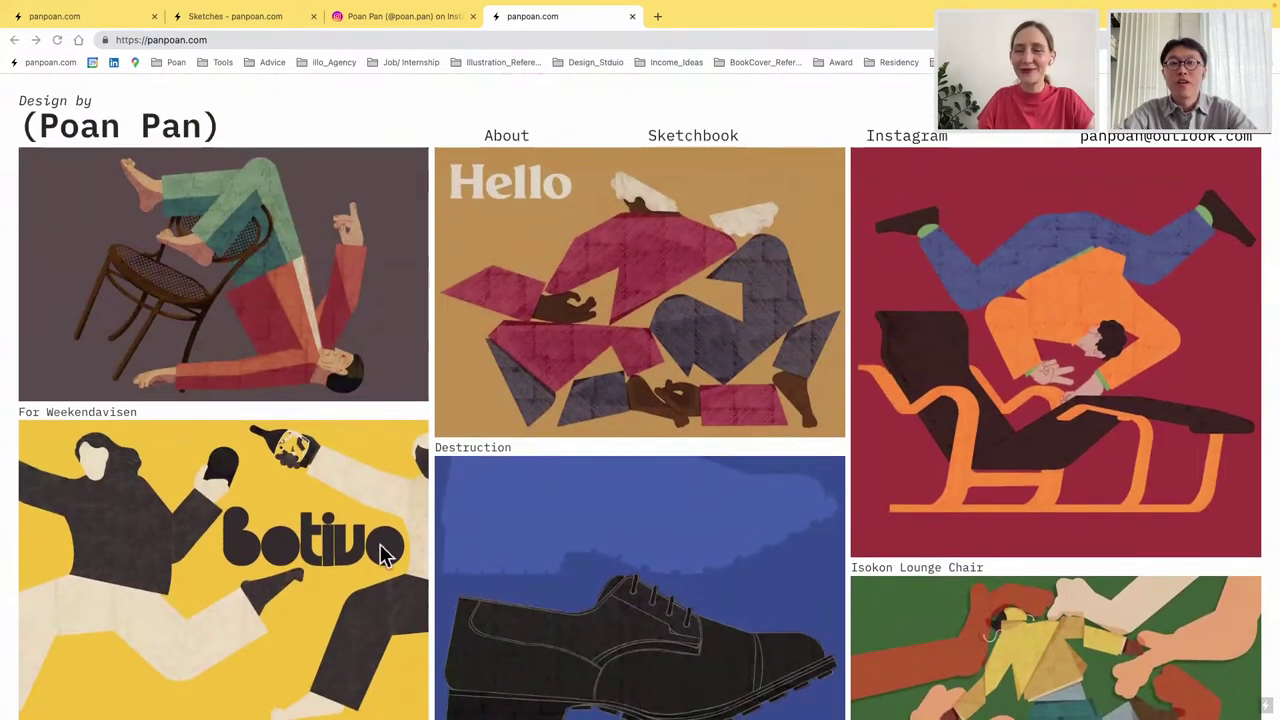
# Step: Scroll the portfolio briefly, then switch to the illustrator's Instagram profile tab
pyautogui.scroll(-2, 388, 545)
pyautogui.scroll(1, 440, 303)
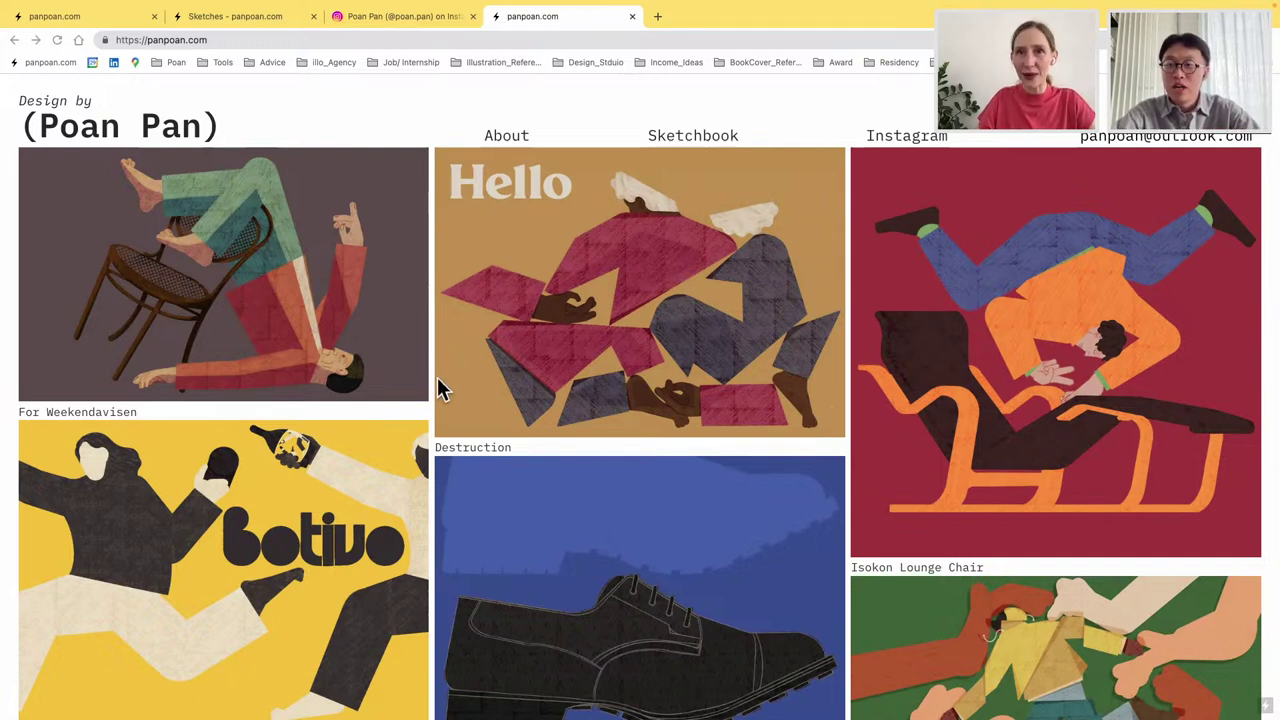
pyautogui.scroll(-1, 342, 500)
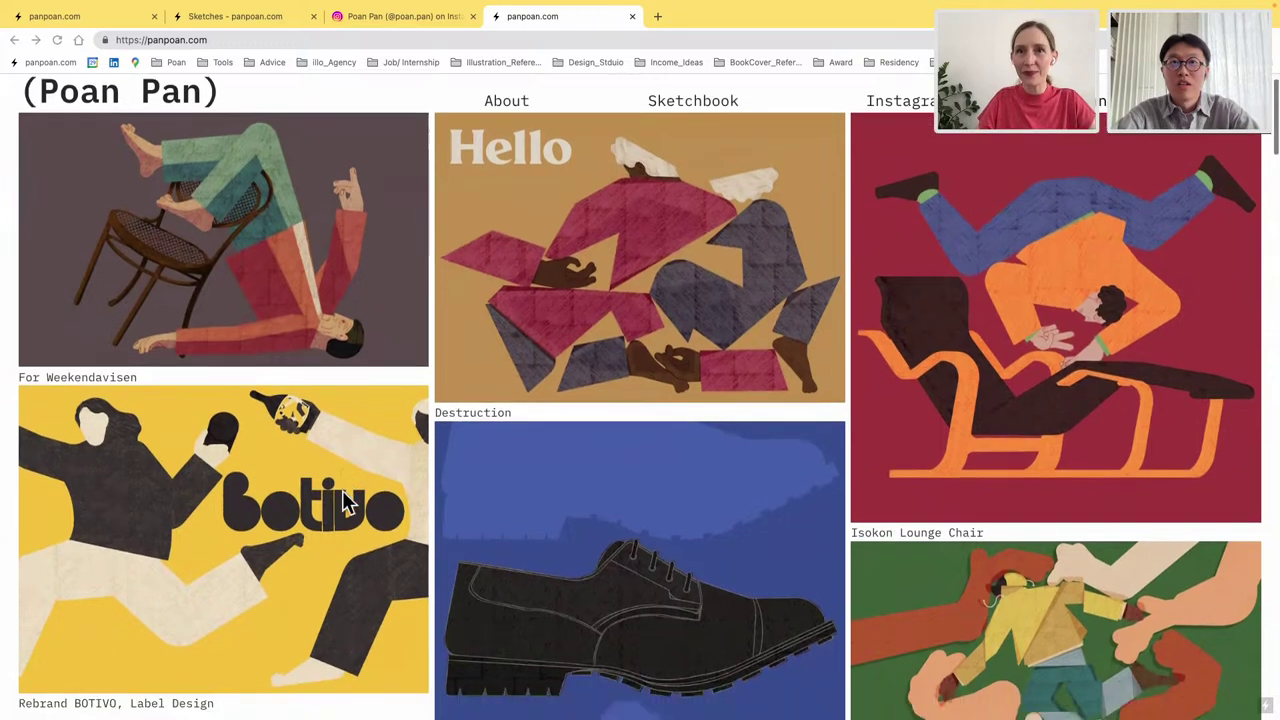
pyautogui.scroll(-1, 330, 500)
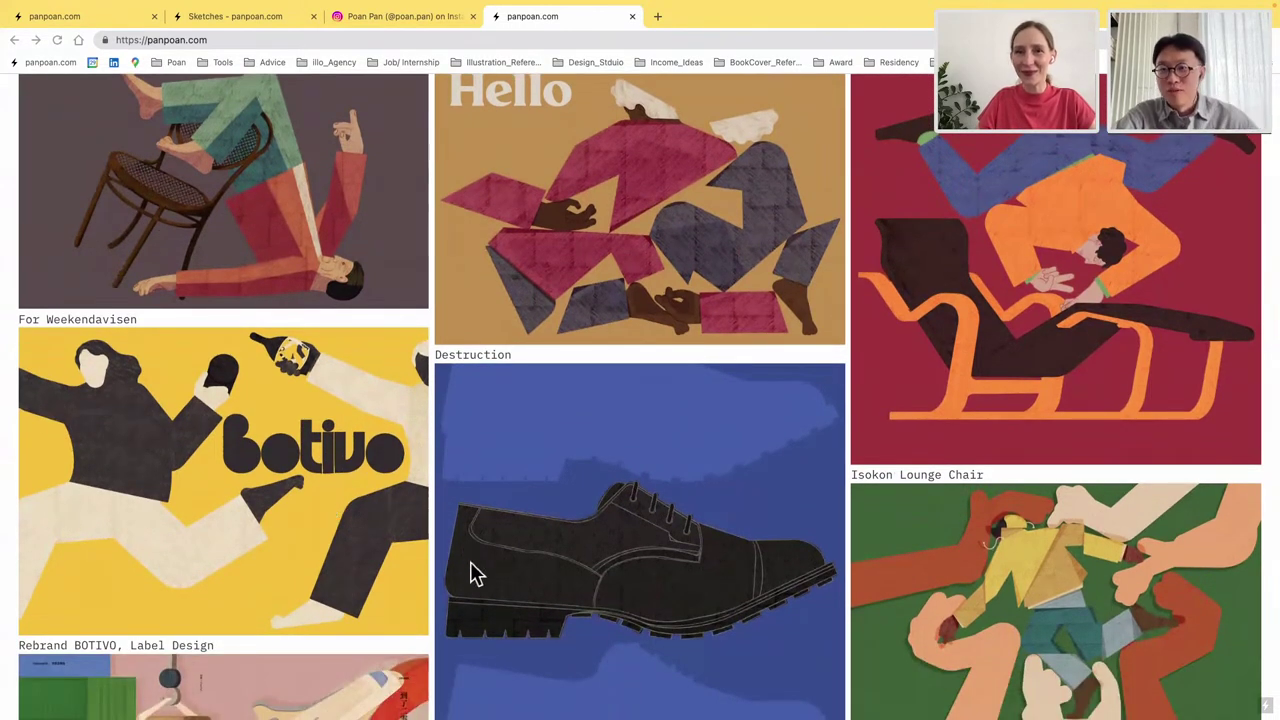
pyautogui.click(430, 18)
pyautogui.scroll(-3, 737, 443)
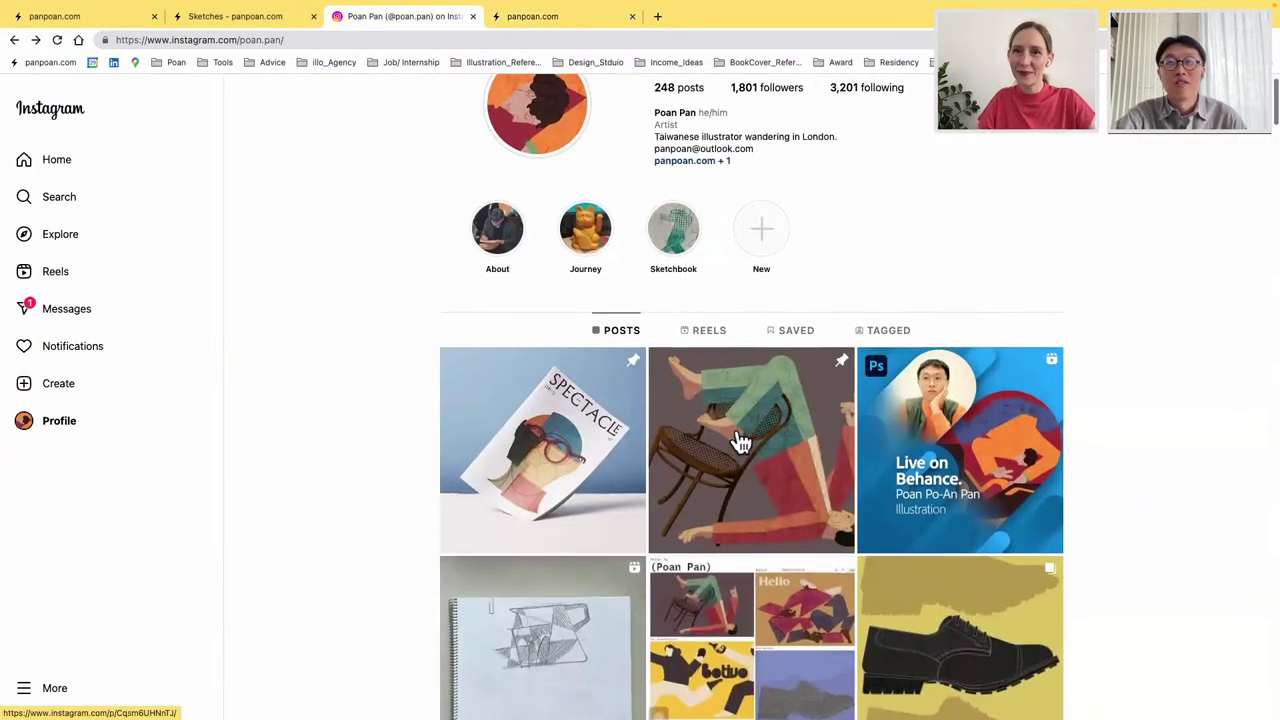
# Step: Scroll the Instagram grid and open the post of a figure slumped over a laptop
pyautogui.scroll(-10, 737, 443)
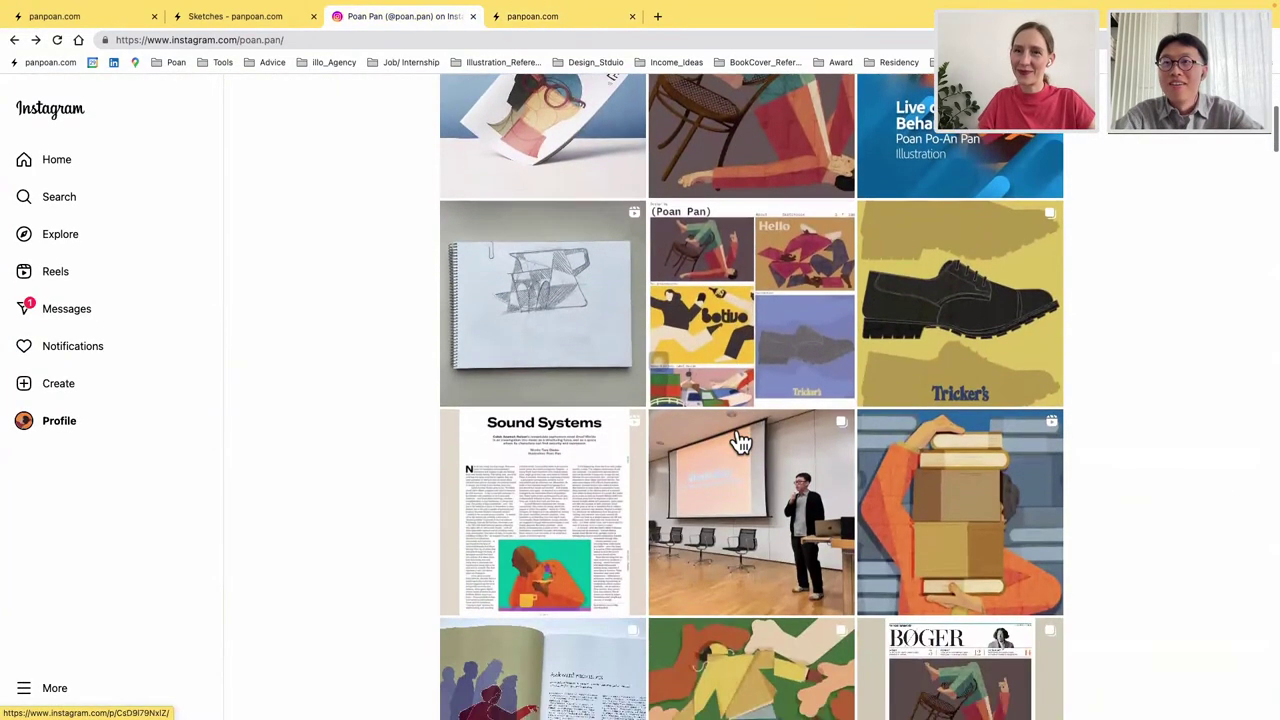
pyautogui.scroll(-15, 737, 443)
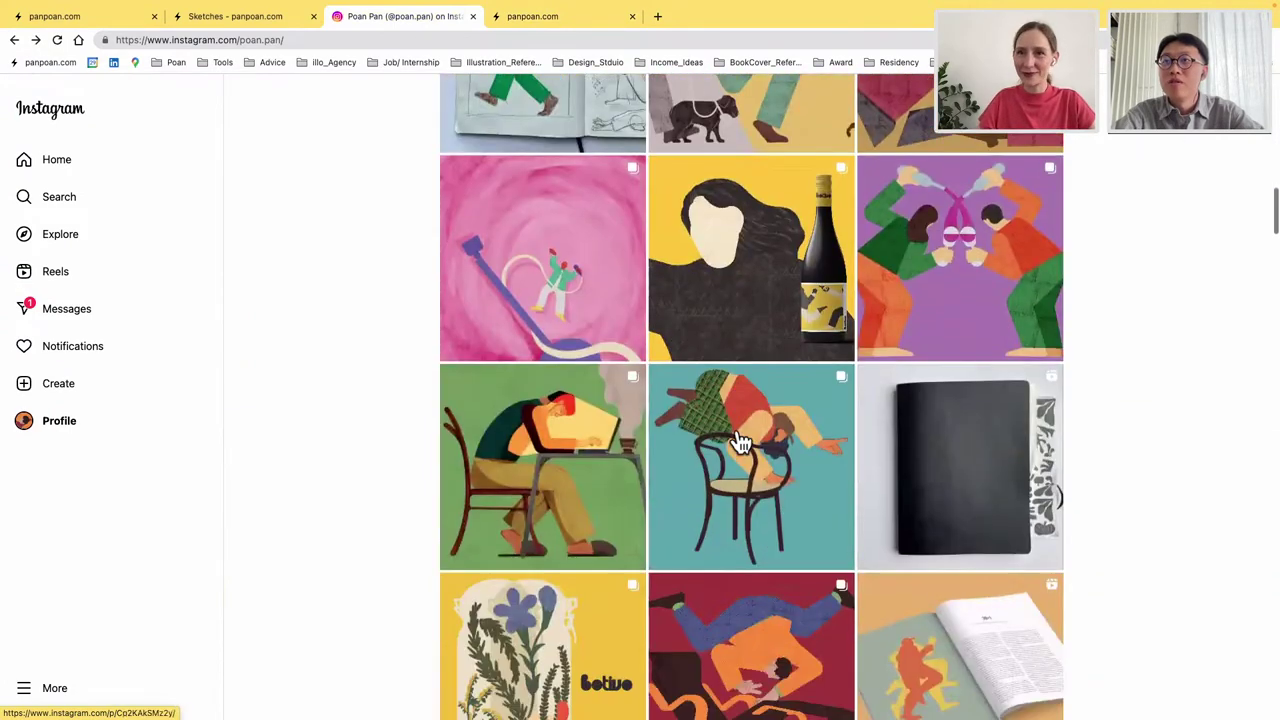
pyautogui.click(601, 449)
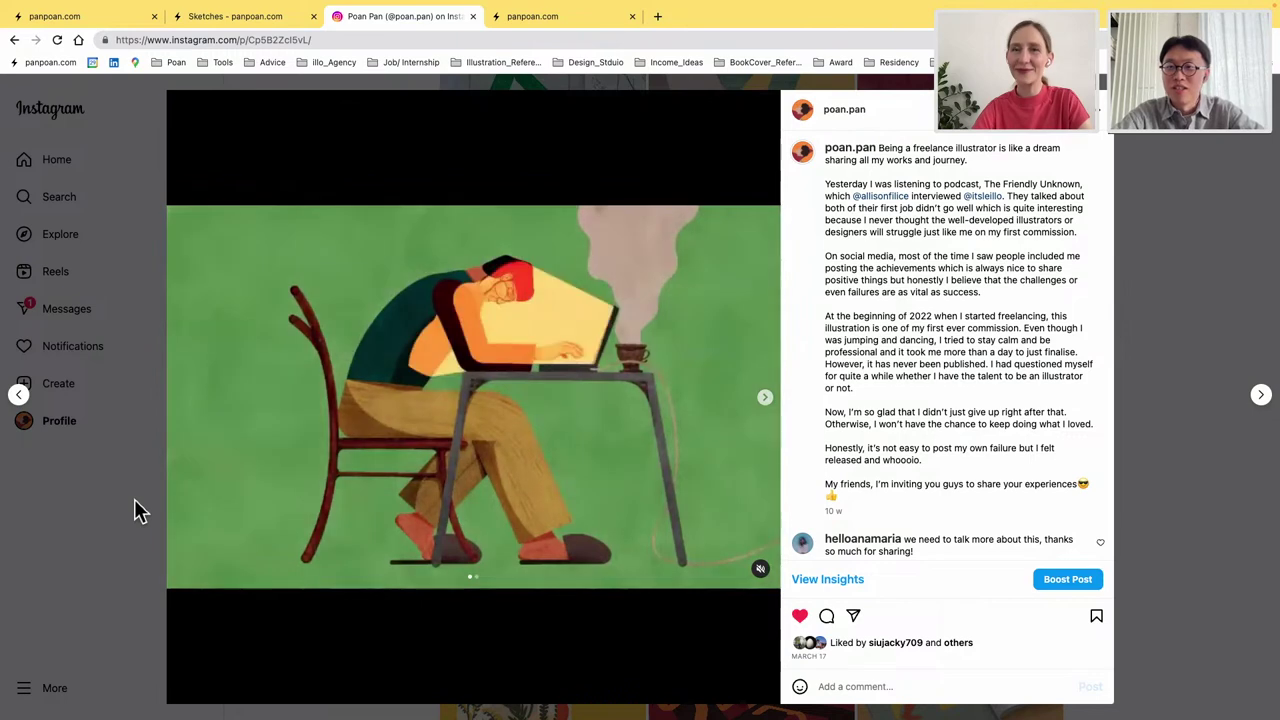
# Step: Close the desk illustration post and scroll back up to the profile's highlights and POSTS row
pyautogui.click(134, 499)
pyautogui.scroll(8, 491, 472)
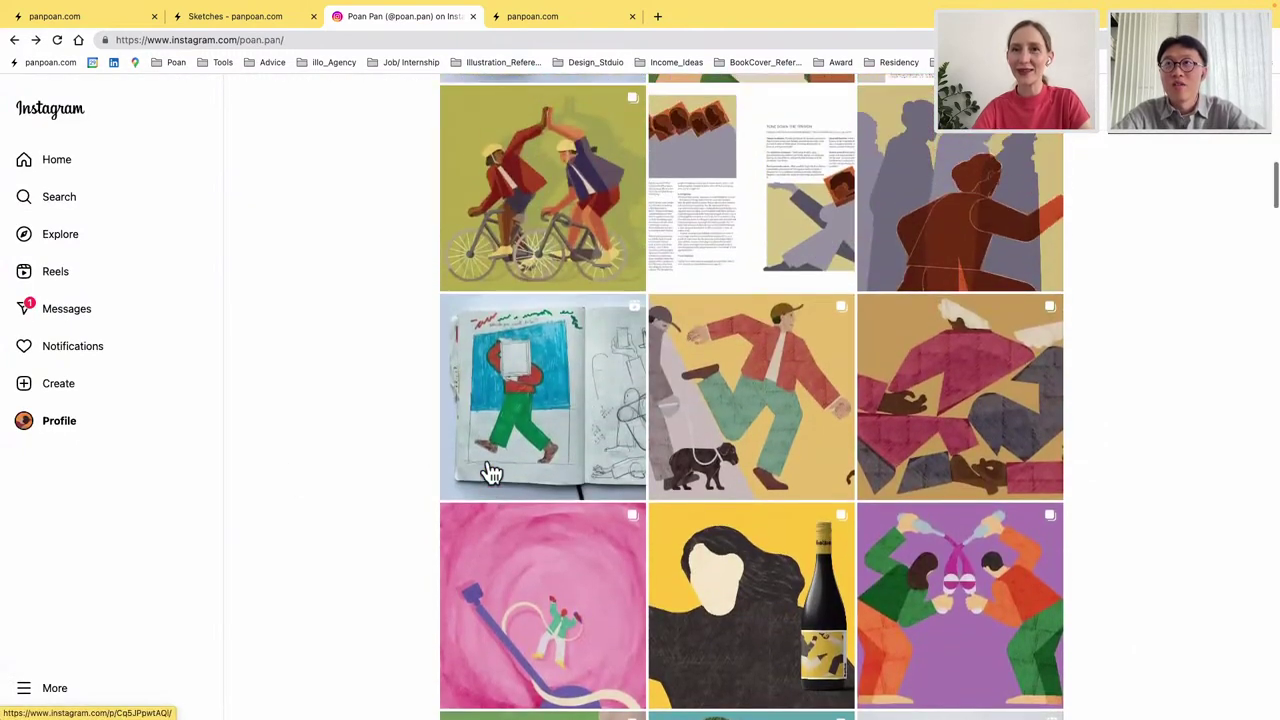
pyautogui.scroll(4, 491, 472)
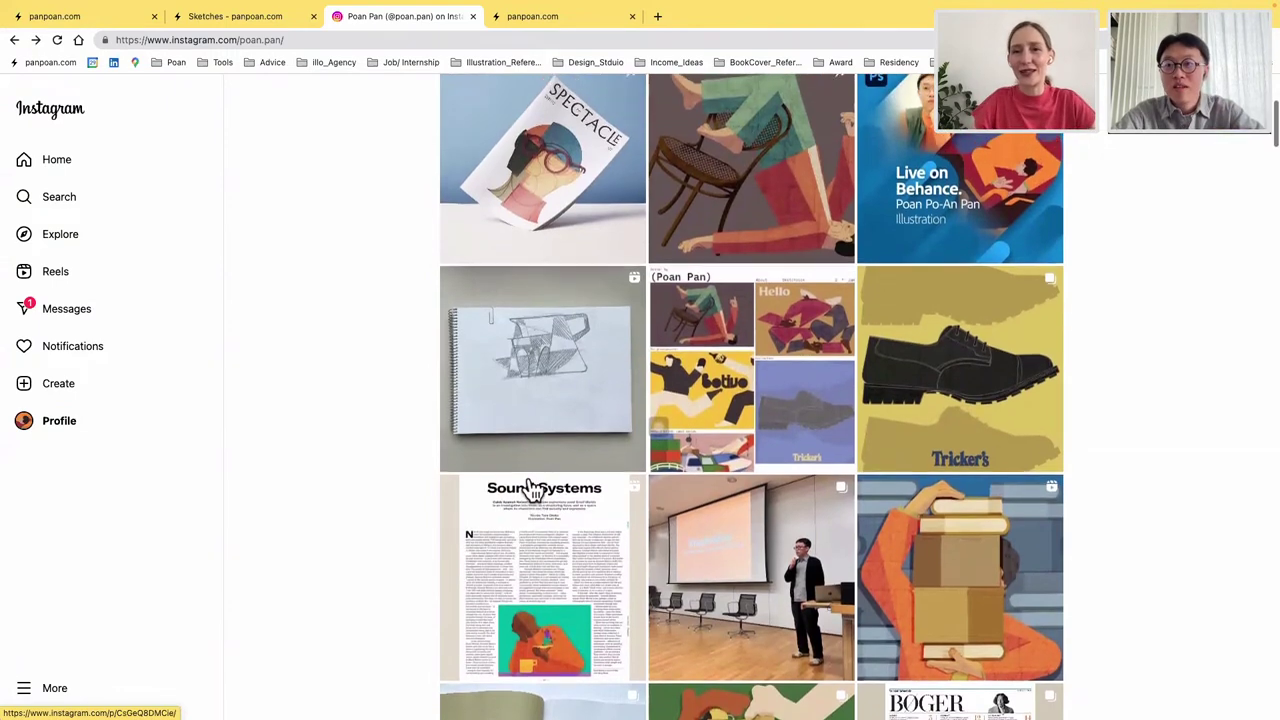
pyautogui.scroll(2, 533, 490)
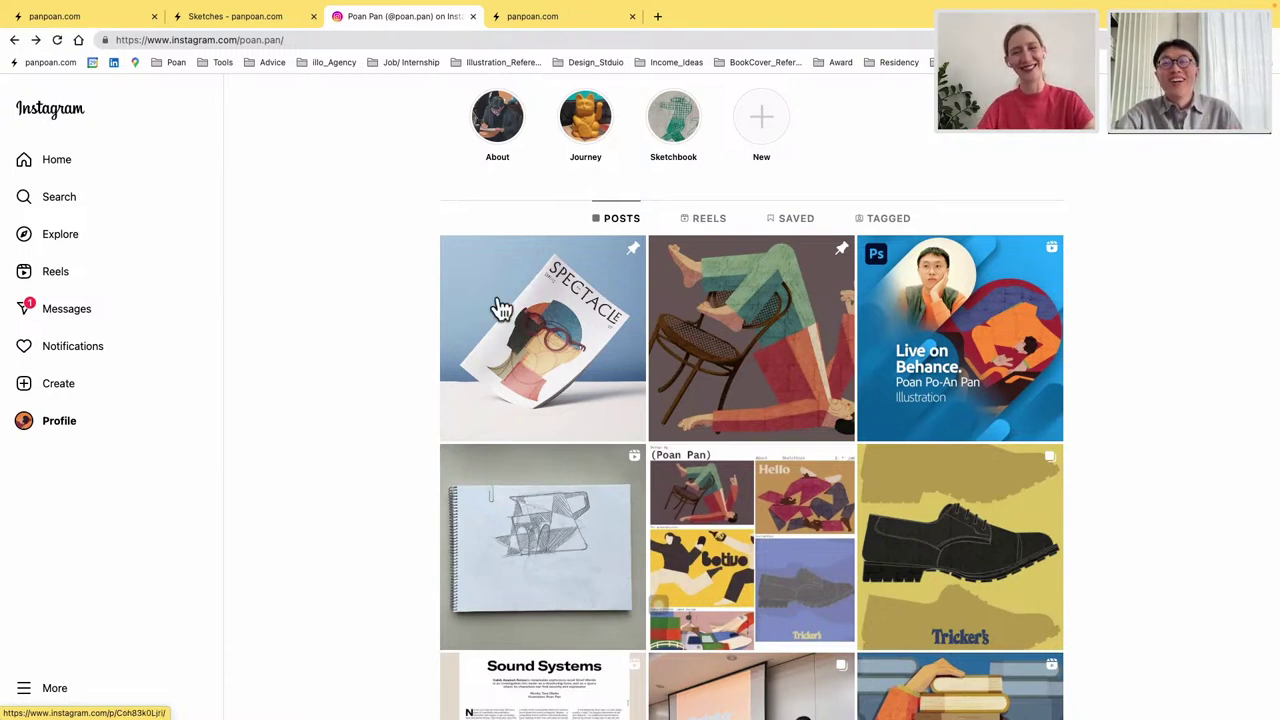
# Step: Switch to the Sketches – panpoan.com tab and scroll through the pencil figure and colour studies
pyautogui.click(286, 24)
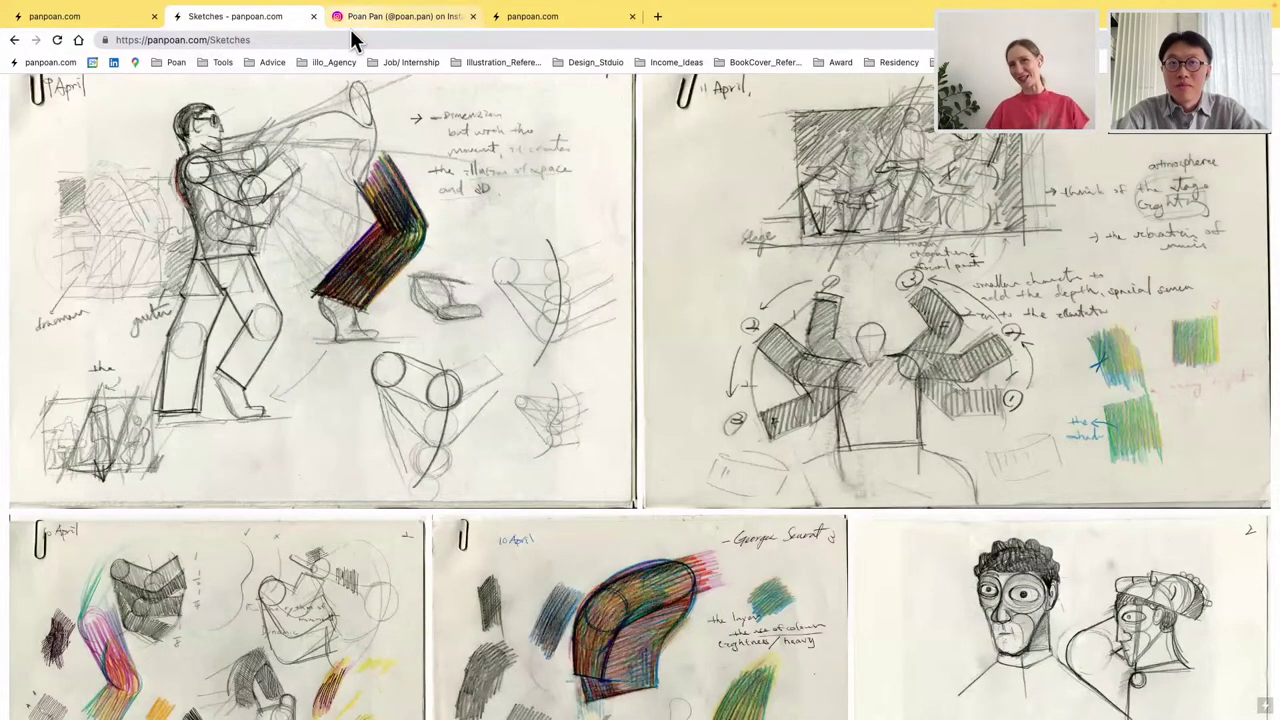
pyautogui.scroll(-15, 345, 232)
pyautogui.scroll(10, 345, 232)
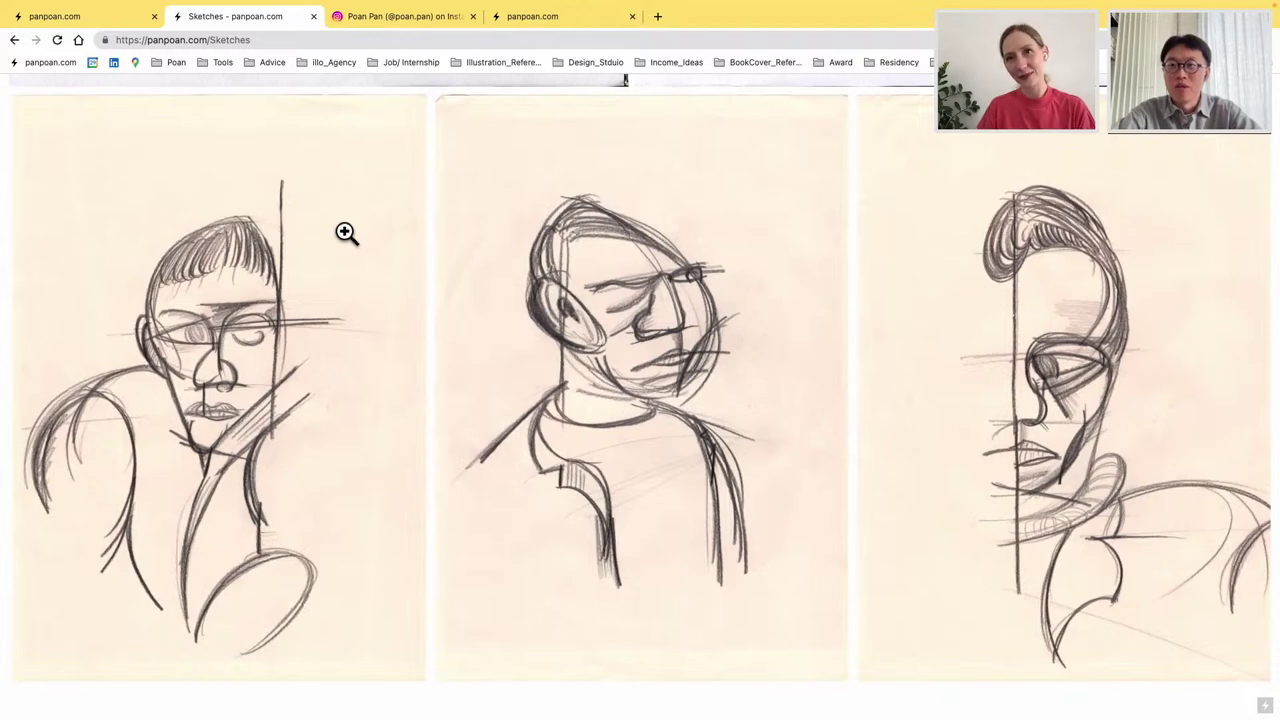
pyautogui.scroll(2, 403, 279)
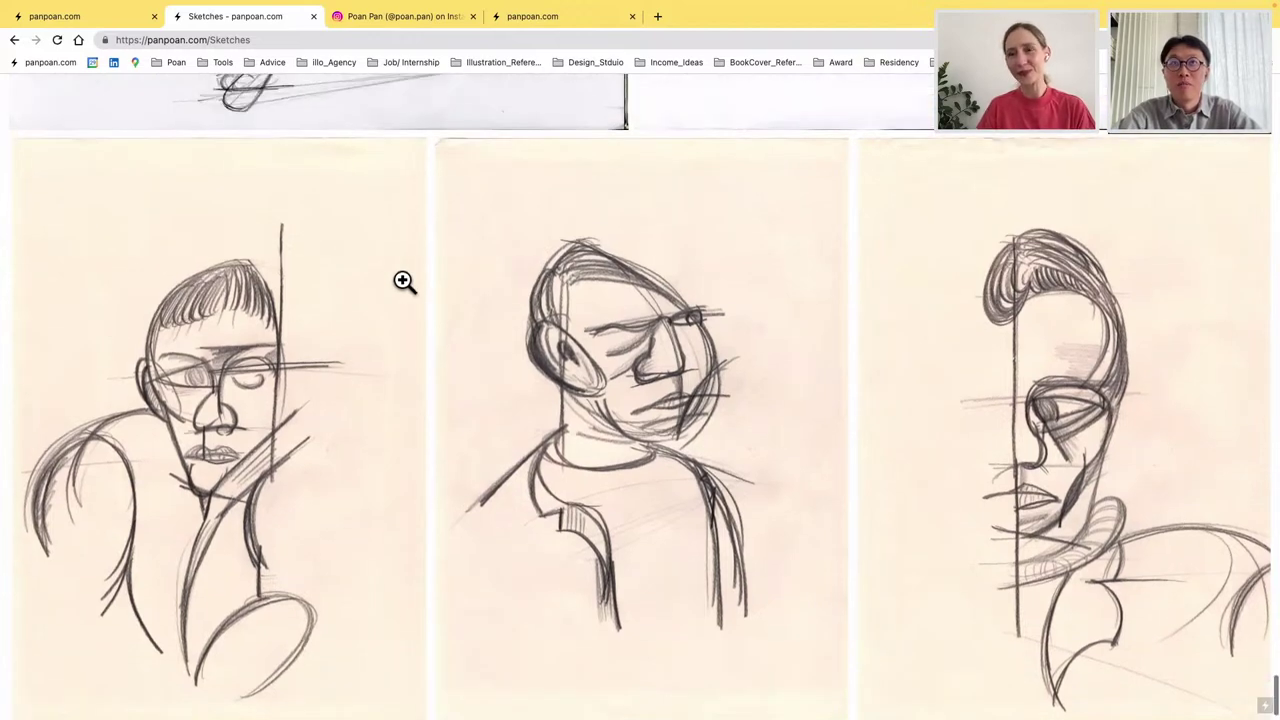
pyautogui.scroll(10, 403, 280)
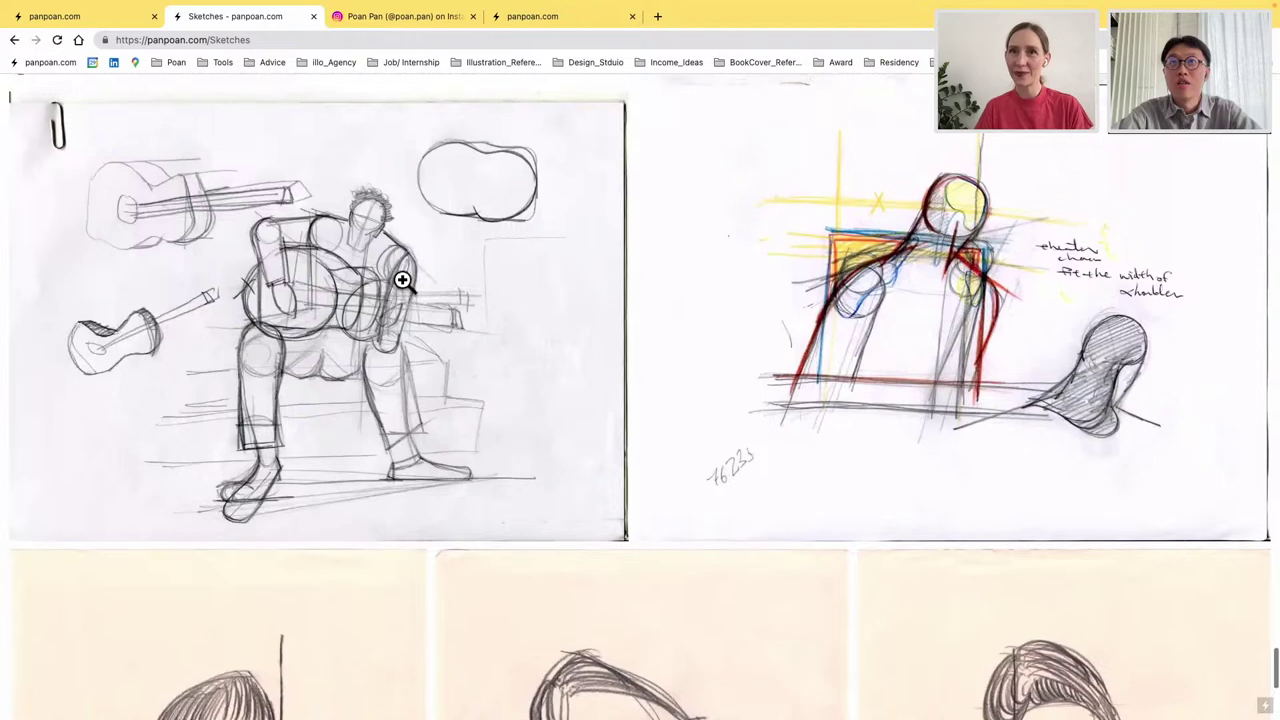
pyautogui.scroll(12, 403, 280)
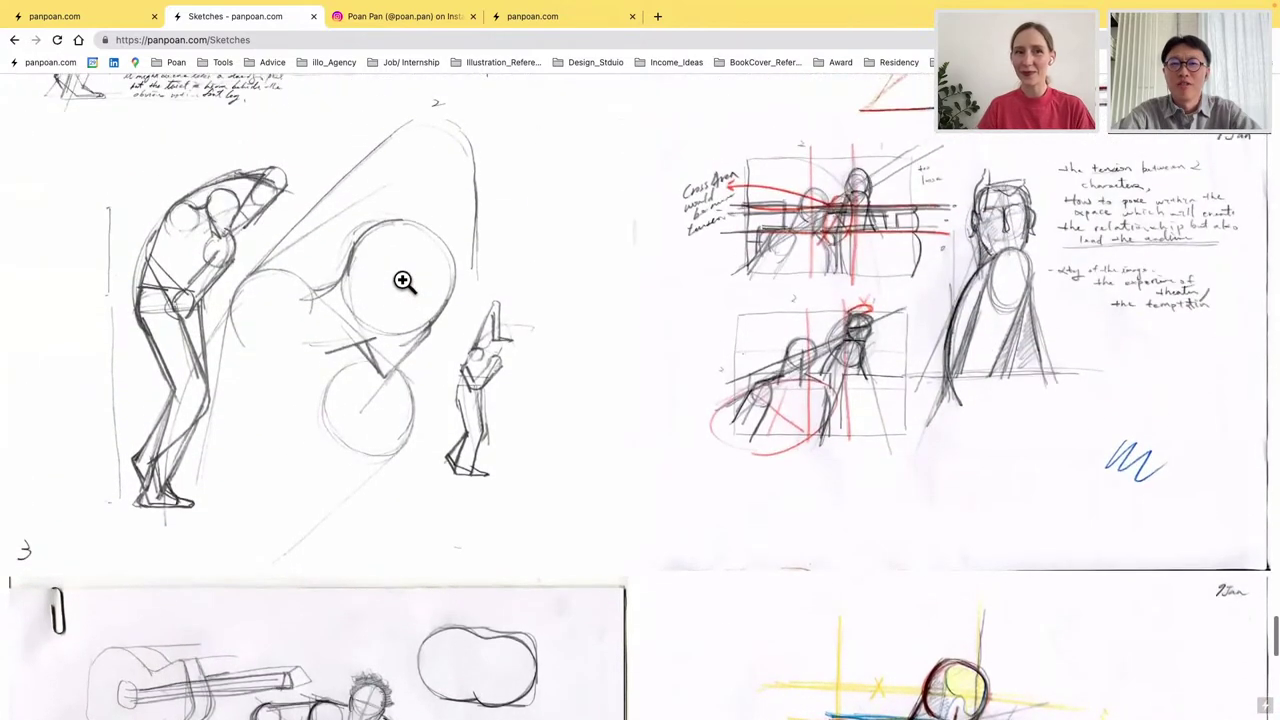
pyautogui.scroll(1, 403, 280)
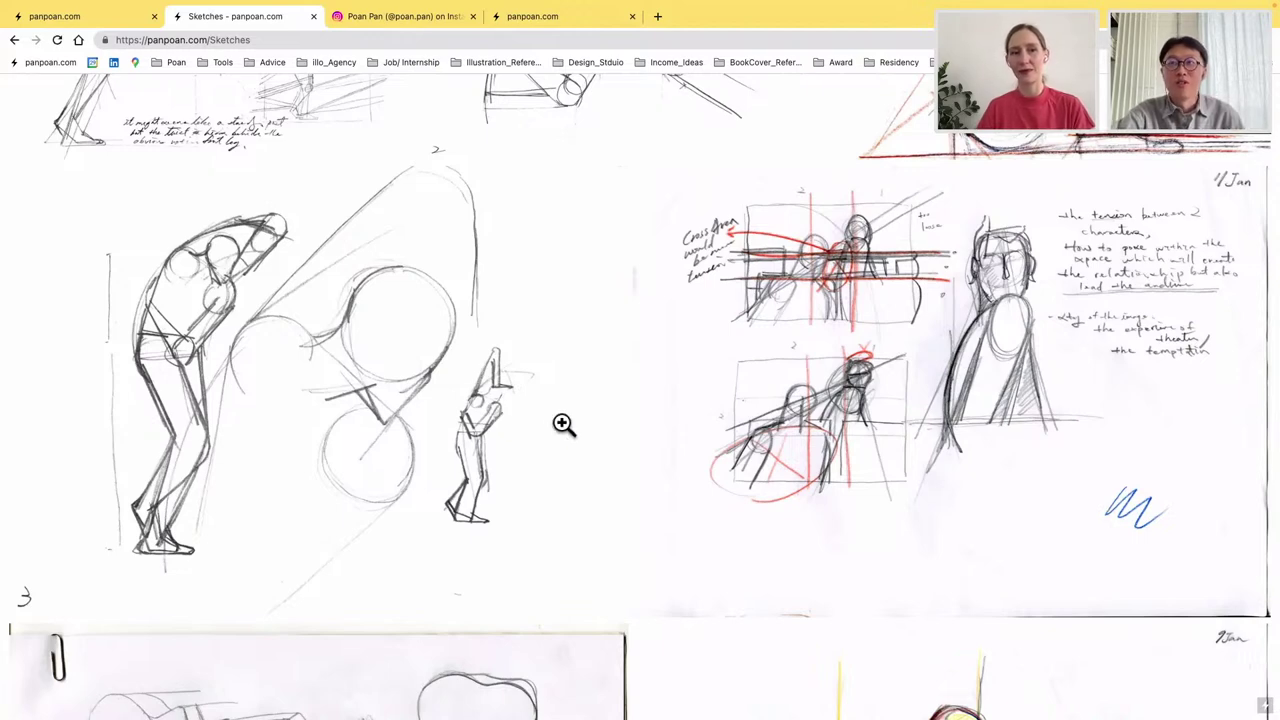
pyautogui.scroll(1, 563, 424)
pyautogui.scroll(5, 563, 424)
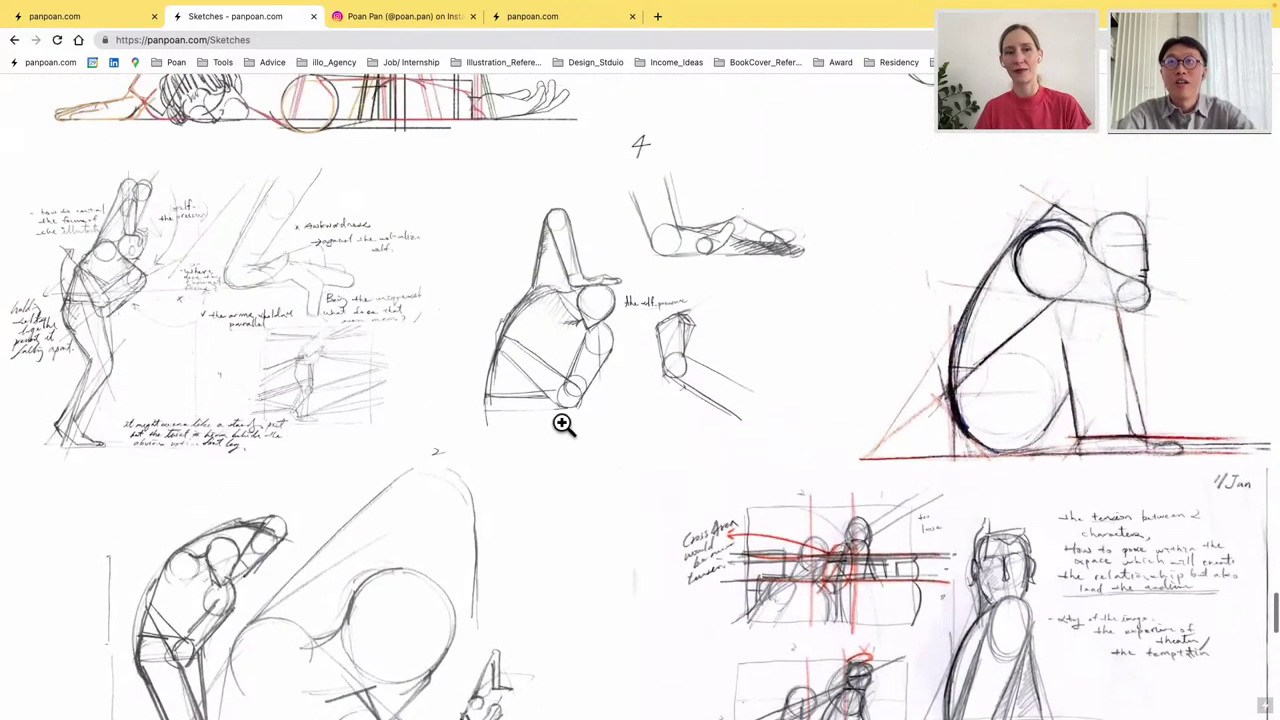
pyautogui.scroll(6, 561, 423)
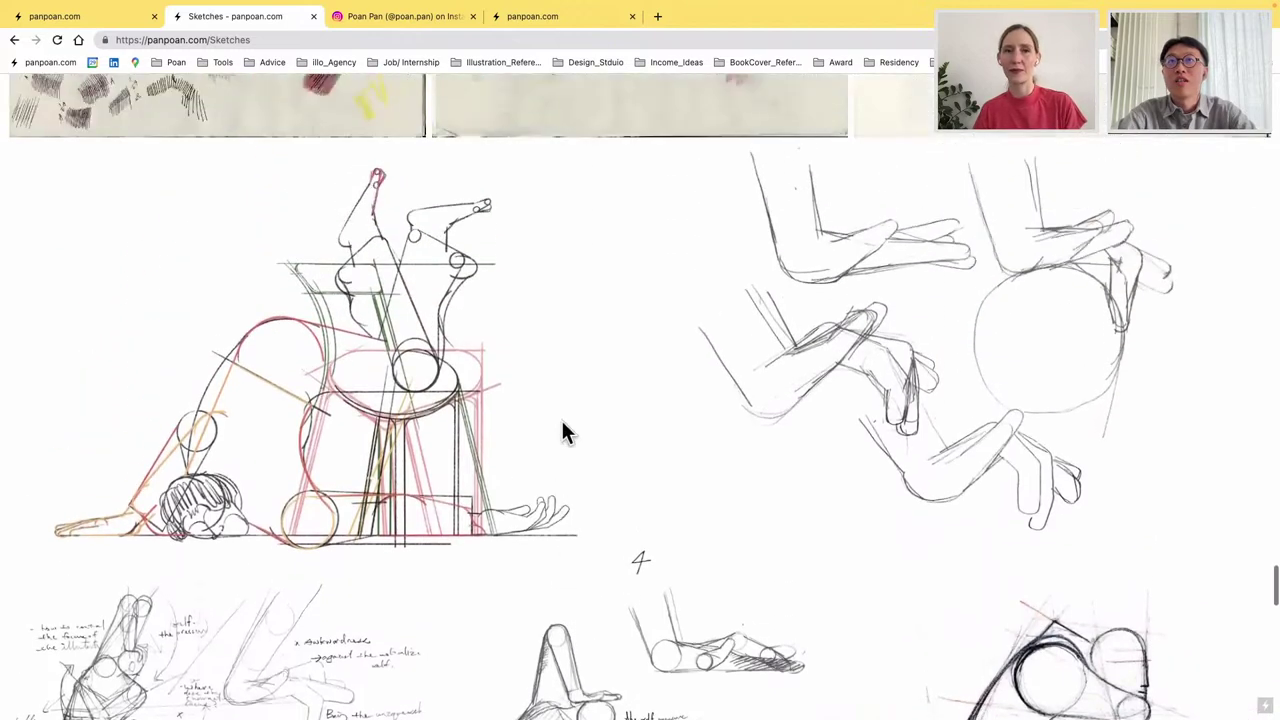
pyautogui.scroll(7, 563, 424)
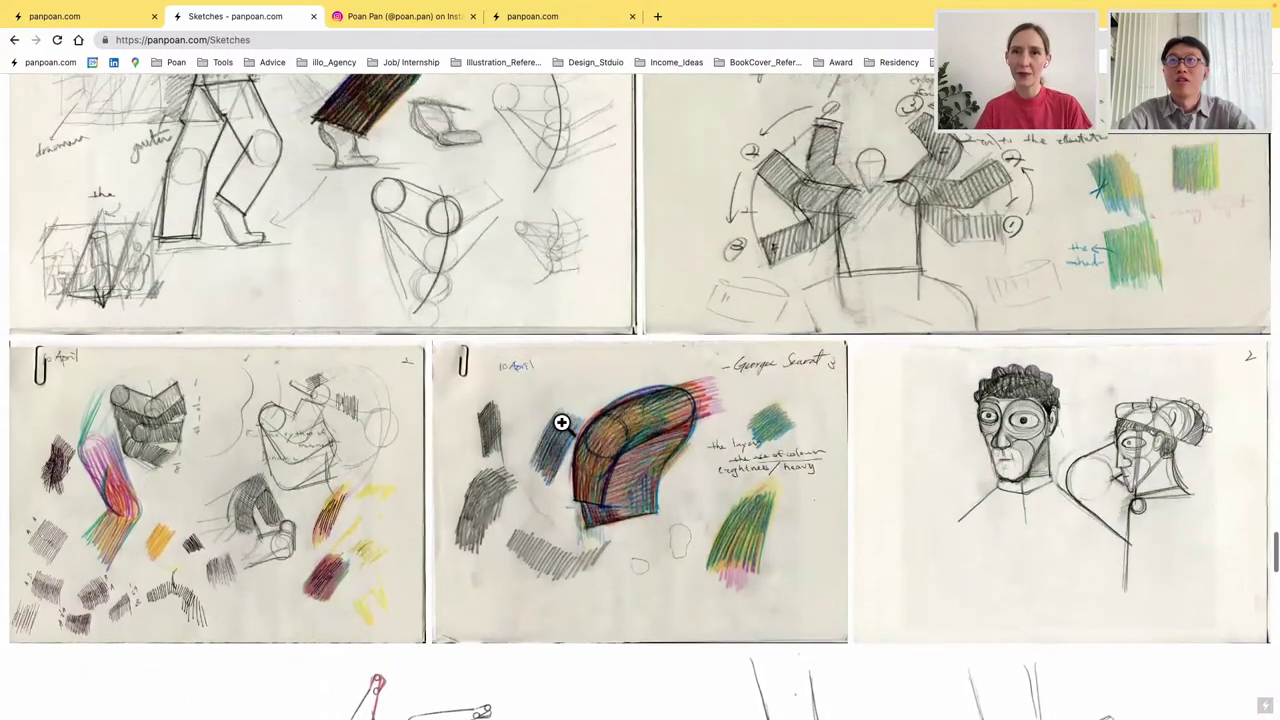
pyautogui.scroll(1, 563, 424)
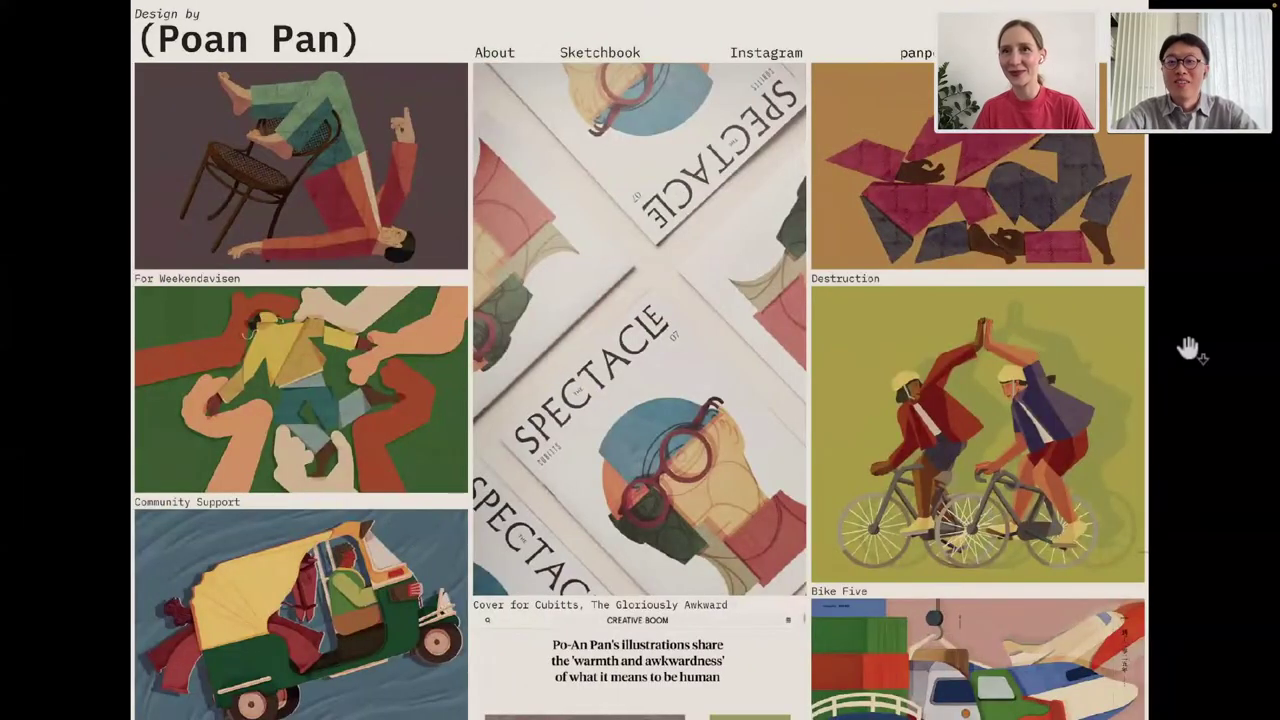
# Step: Step through the slides with the arrow keys back to the 'Chair + Handstand = ?' slide
pyautogui.press('Right')
pyautogui.press('Right')
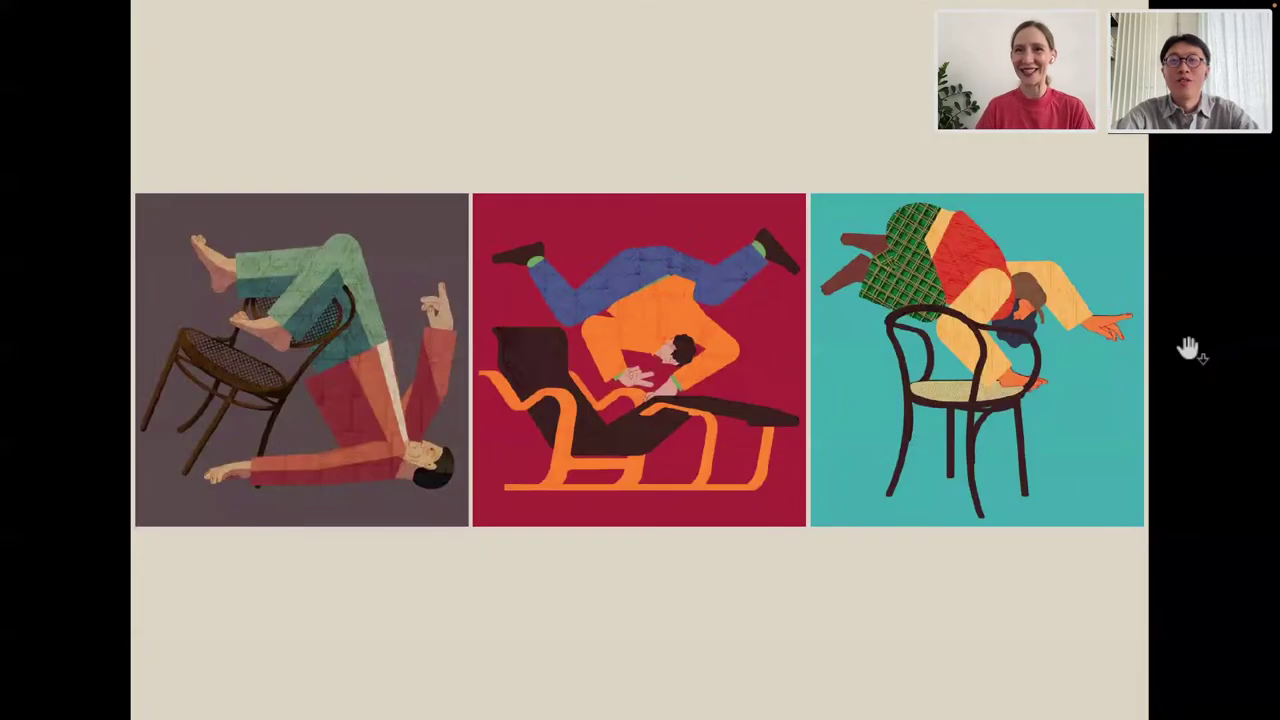
pyautogui.press('Left')
pyautogui.press('Left')
pyautogui.press('Right')
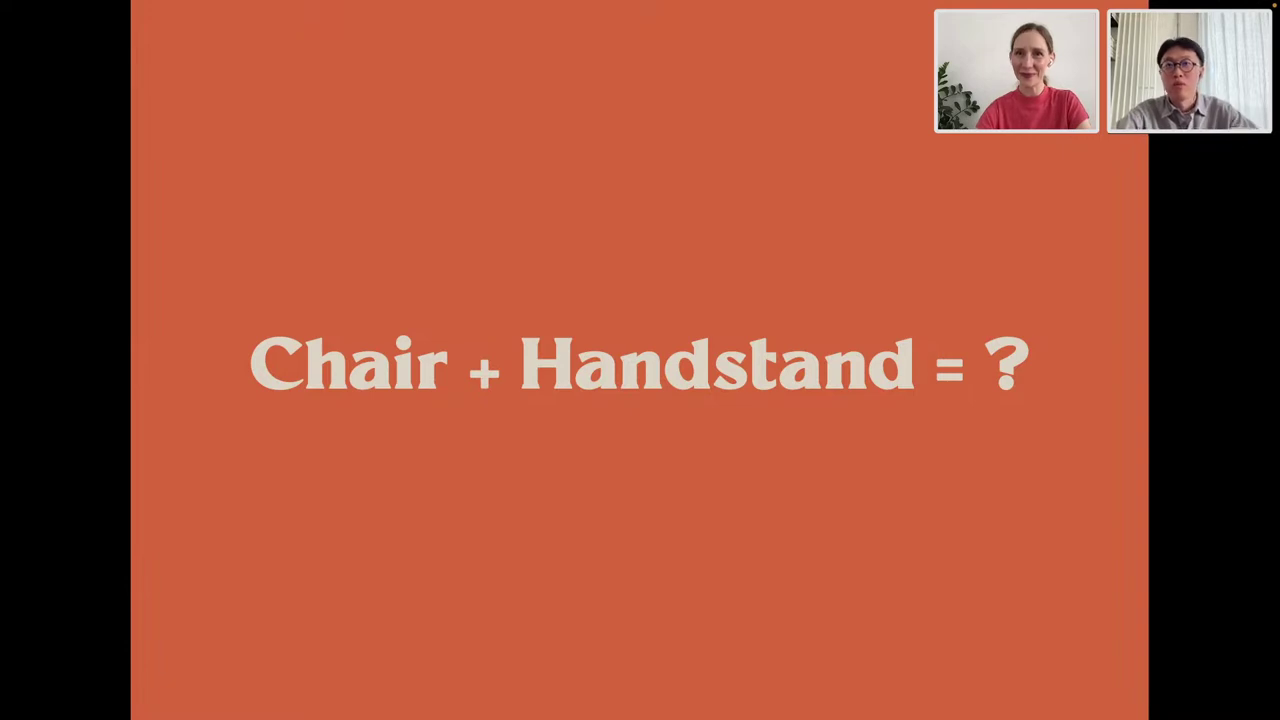
# Step: Advance past the chair-and-handstand illustrations to the 'Celebrate the 90th anniversary of Stool 60' slide
pyautogui.press('Right')
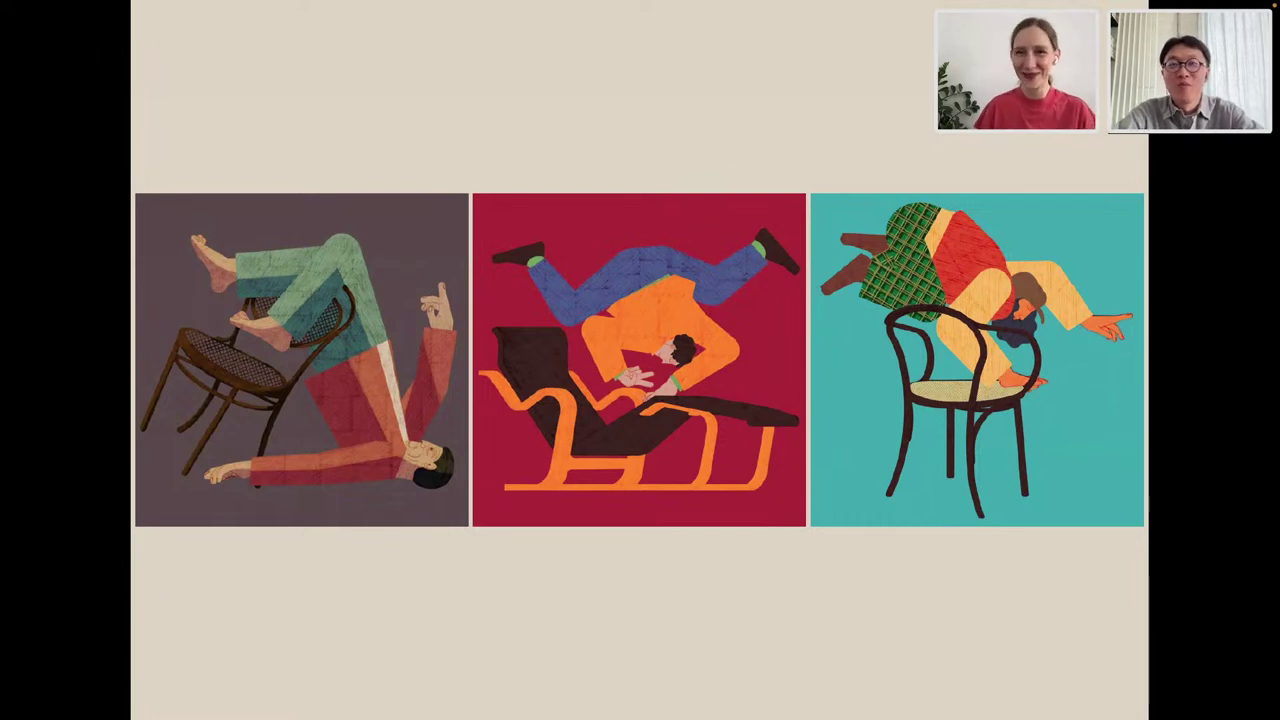
pyautogui.click(670, 502)
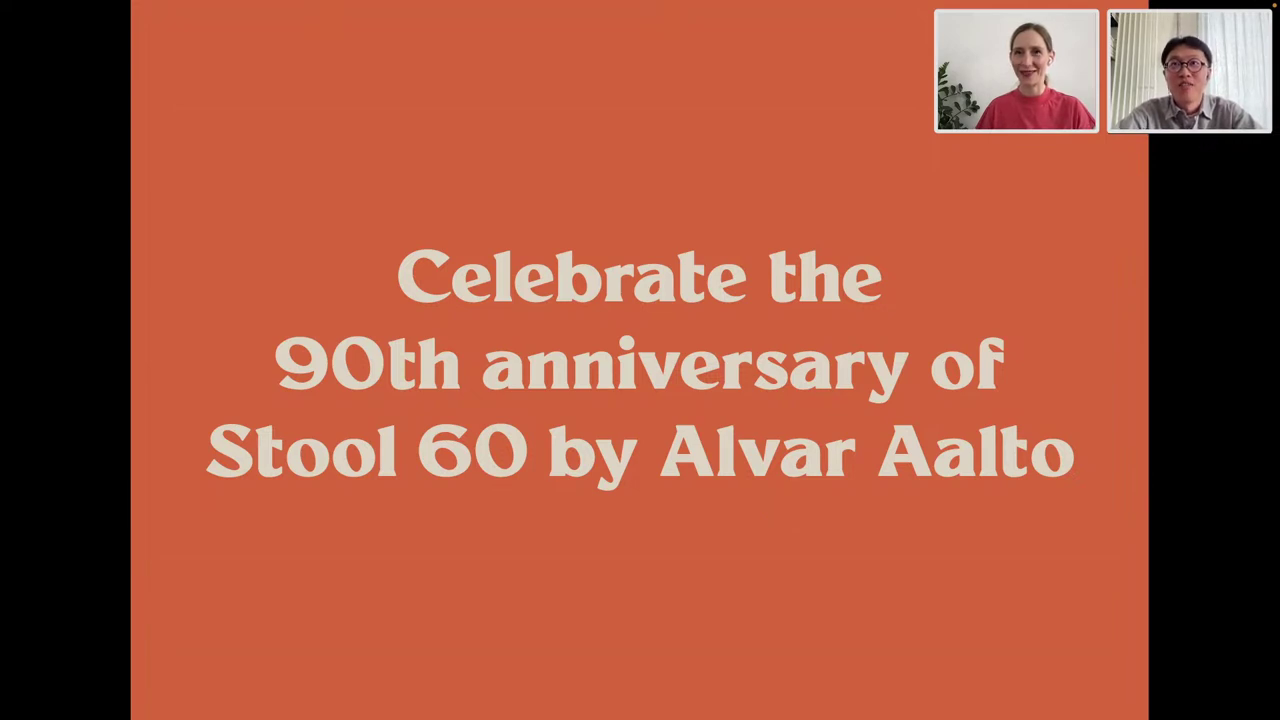
# Step: Advance to the last slide, Artek's Stool 60 Kontrasti post (17 of 17), and exit full-screen mode
pyautogui.press('Right')
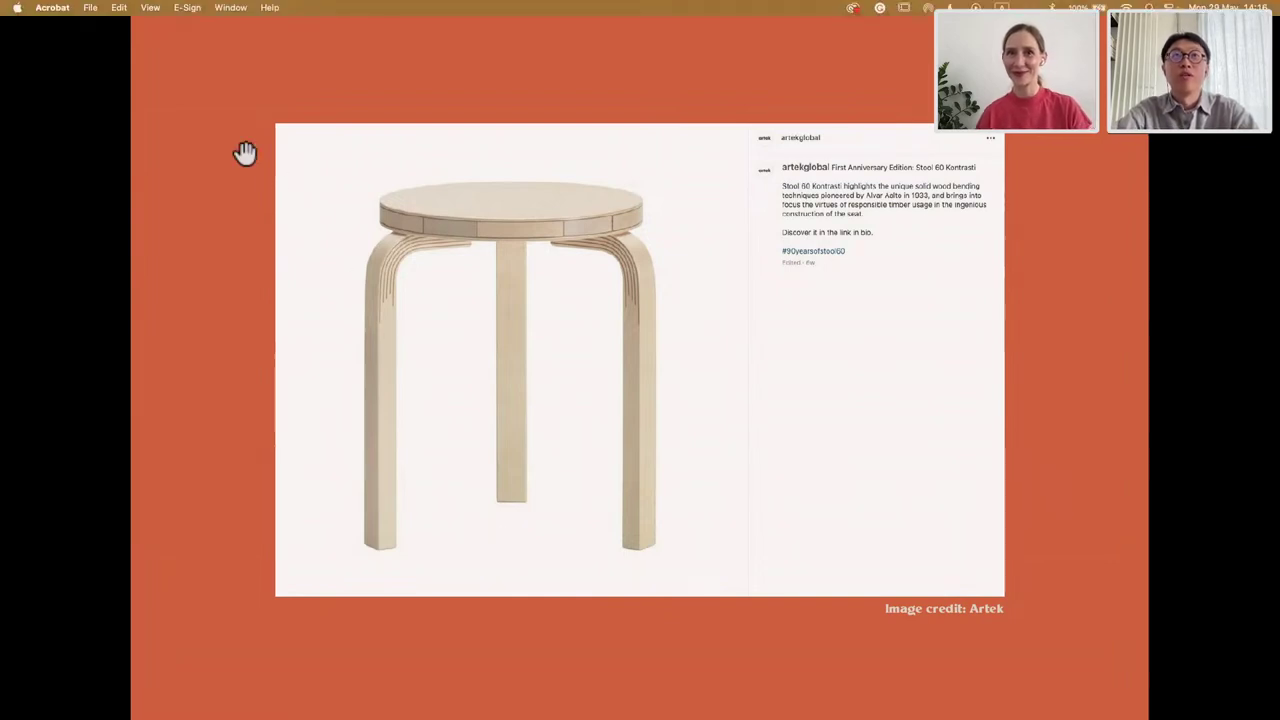
pyautogui.press('Escape')
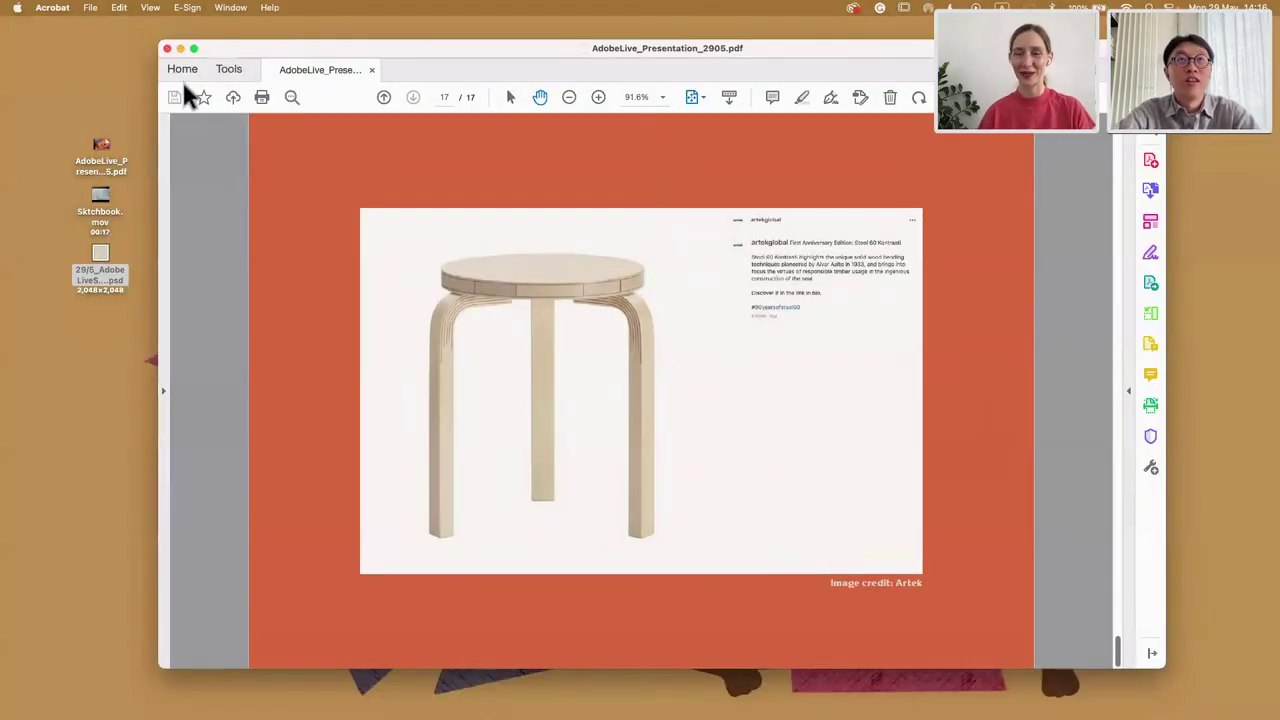
# Step: Close the Acrobat presentation, play Sktchbook.mov in an enlarged QuickTime window, then close the player
pyautogui.click(168, 48)
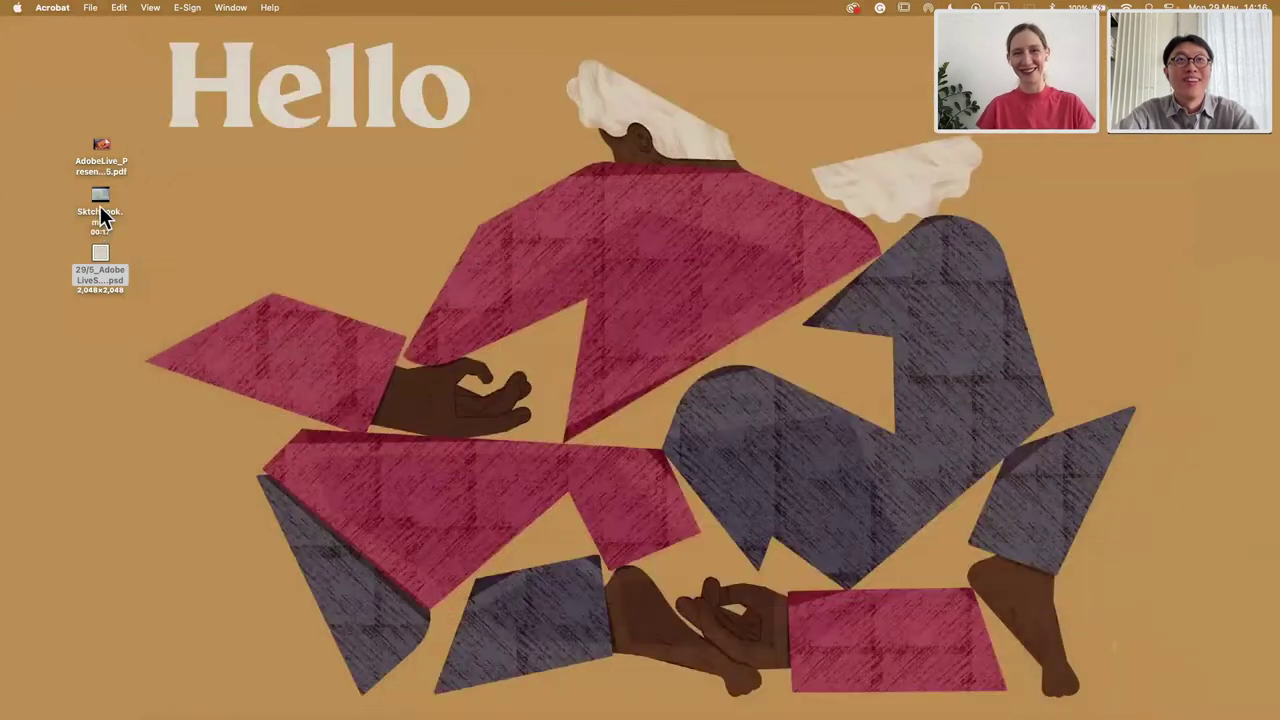
pyautogui.click(100, 214)
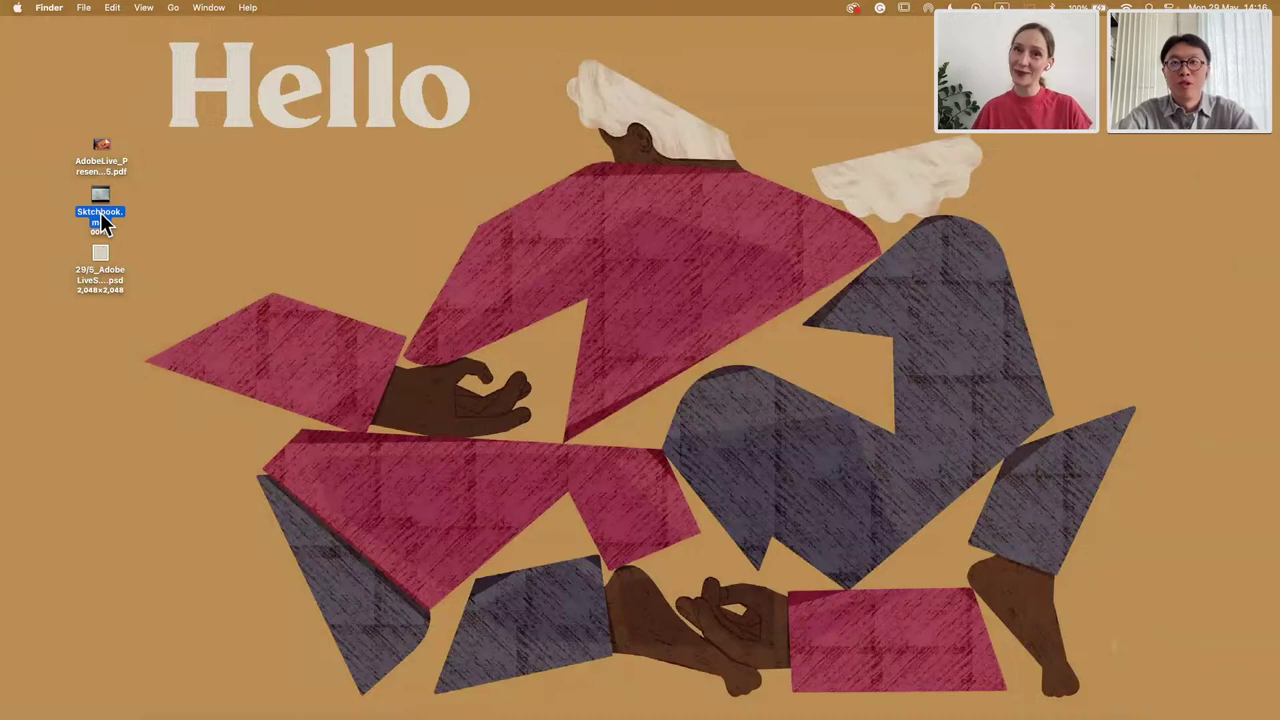
pyautogui.doubleClick(100, 214)
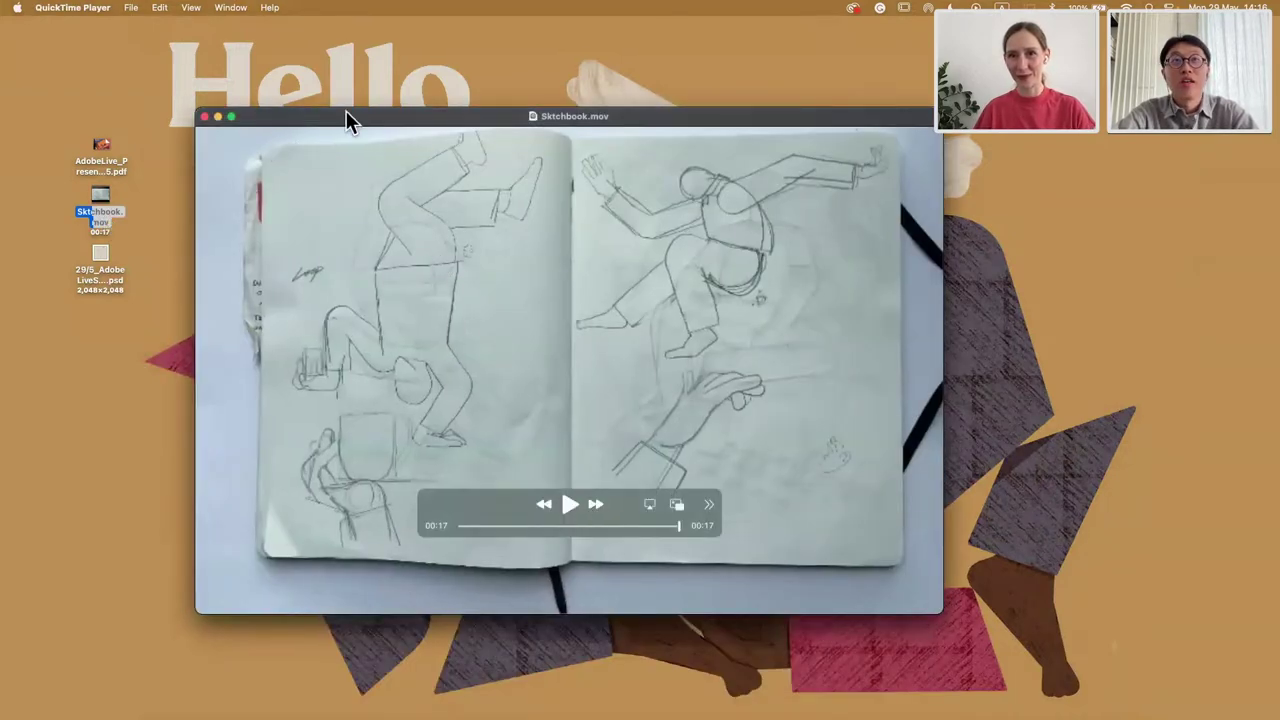
pyautogui.moveTo(350, 108)
pyautogui.mouseDown()
pyautogui.moveTo(358, 42)
pyautogui.moveTo(400, 67)
pyautogui.mouseUp()
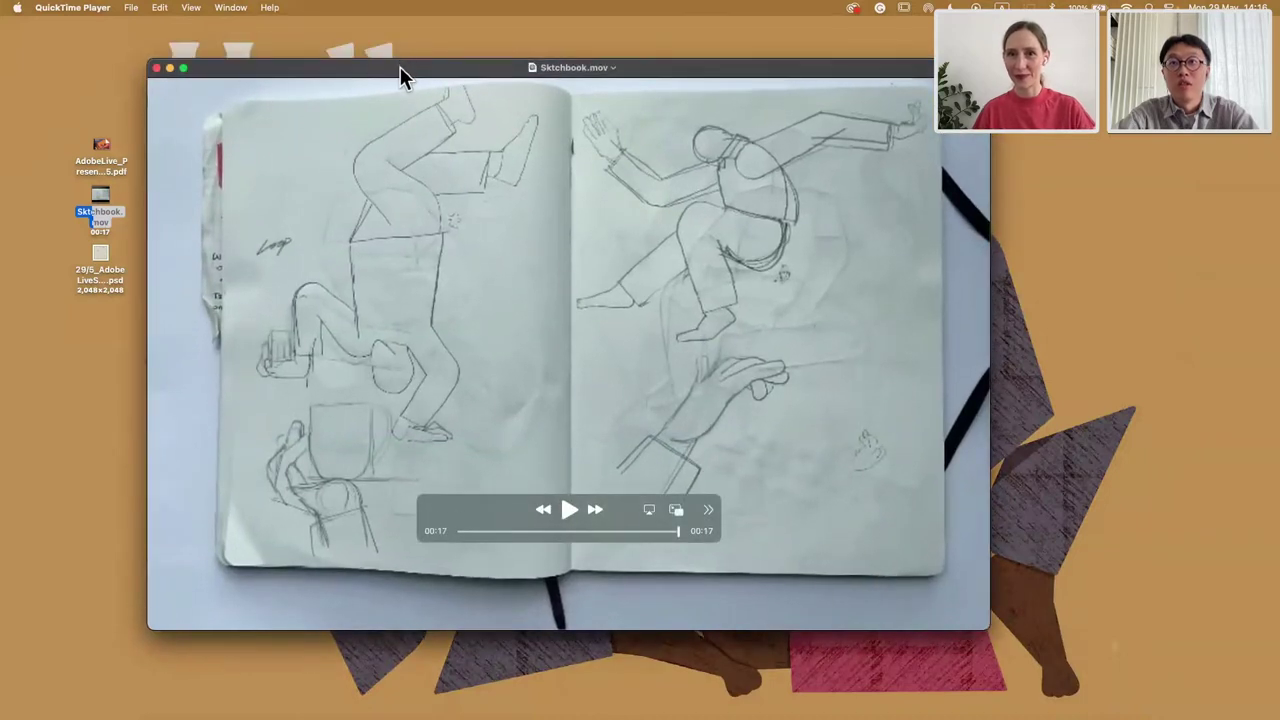
pyautogui.click(566, 512)
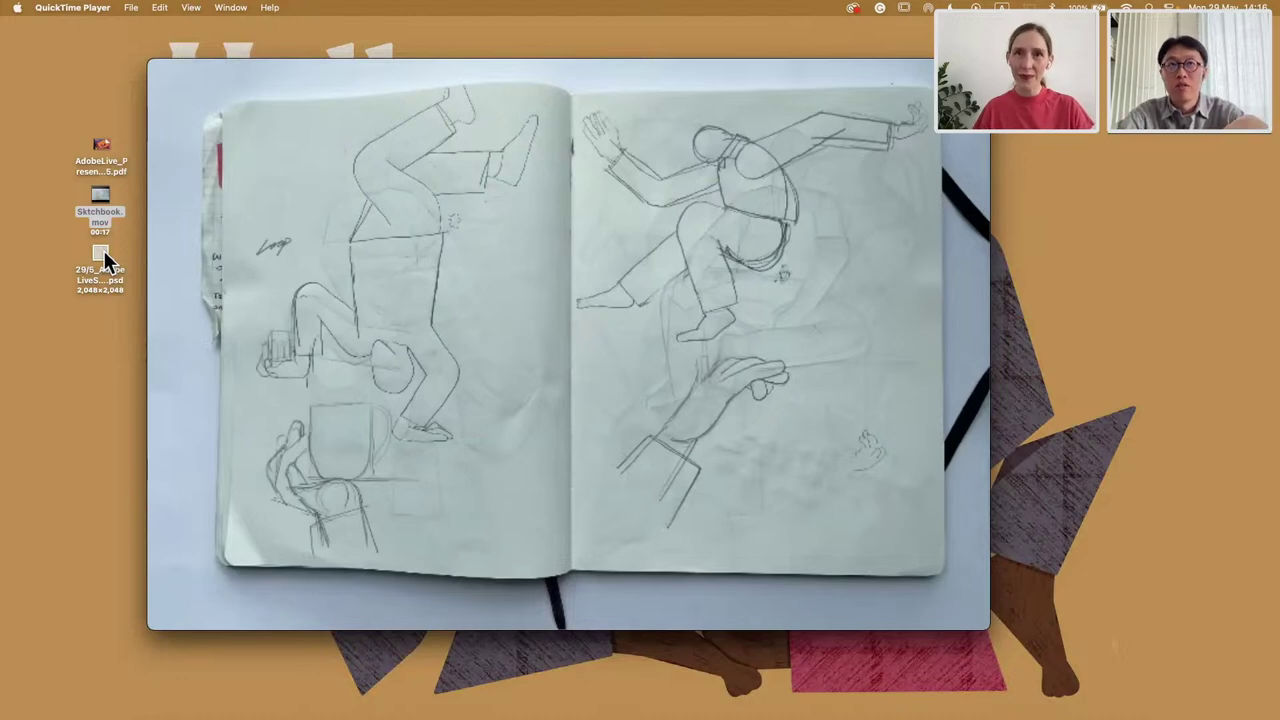
pyautogui.click(103, 250)
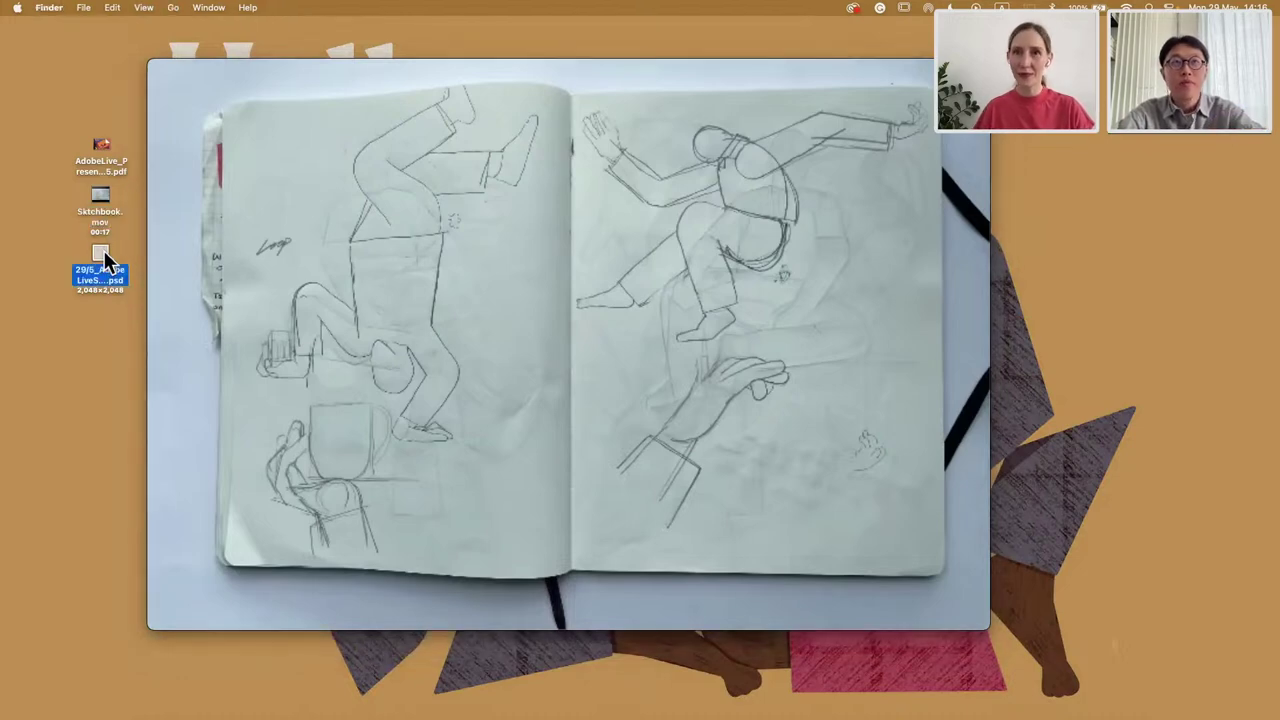
pyautogui.click(168, 68)
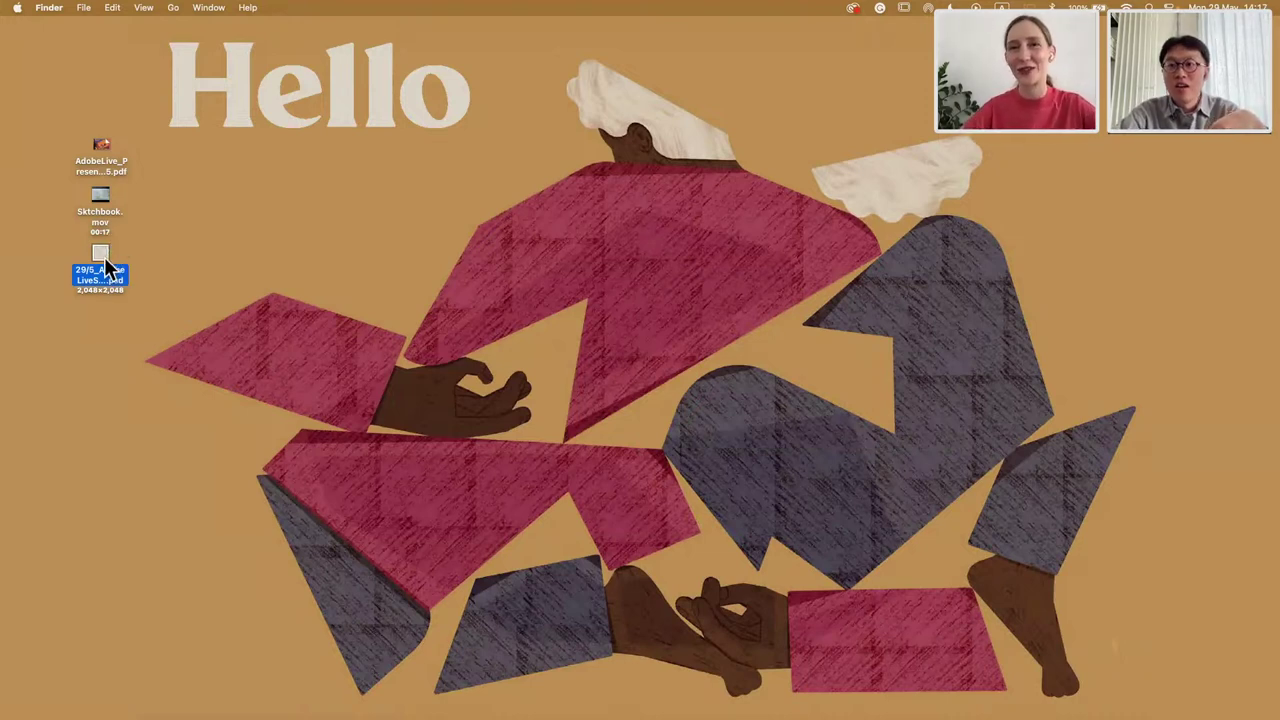
# Step: Open the illustration PSD from the desktop in Photoshop and hide the Draft layer
pyautogui.doubleClick(104, 262)
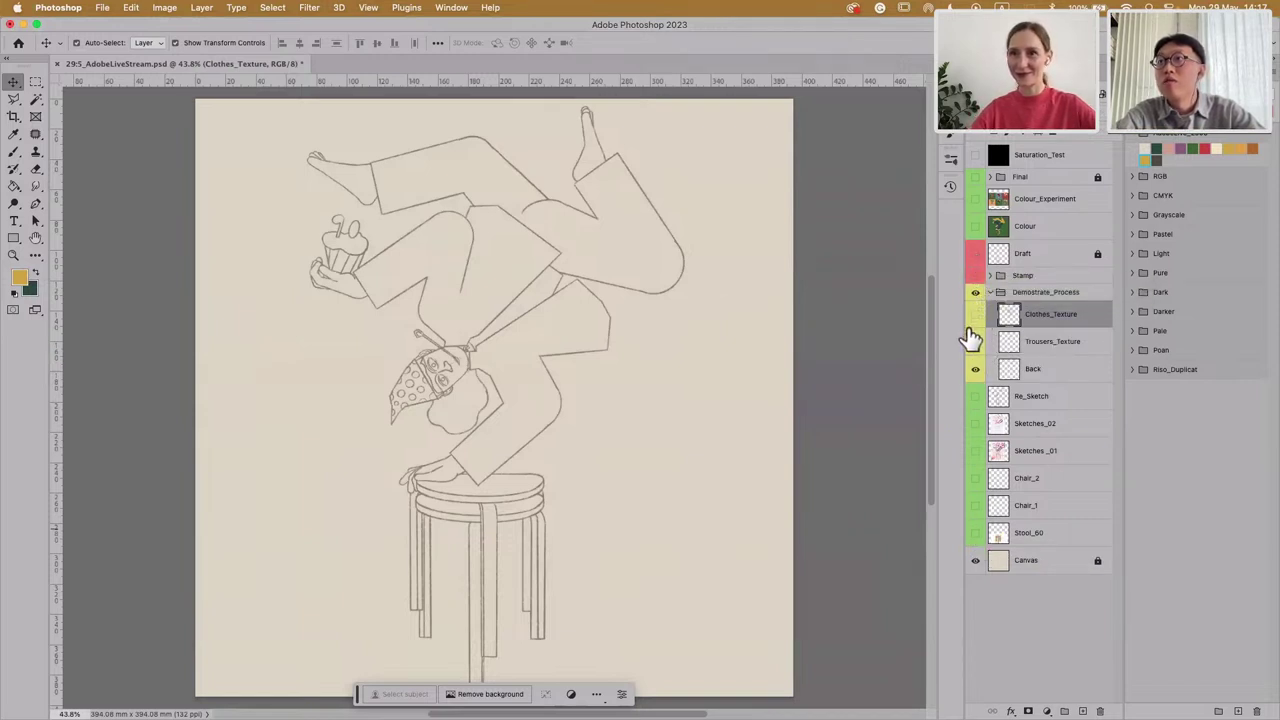
pyautogui.click(977, 260)
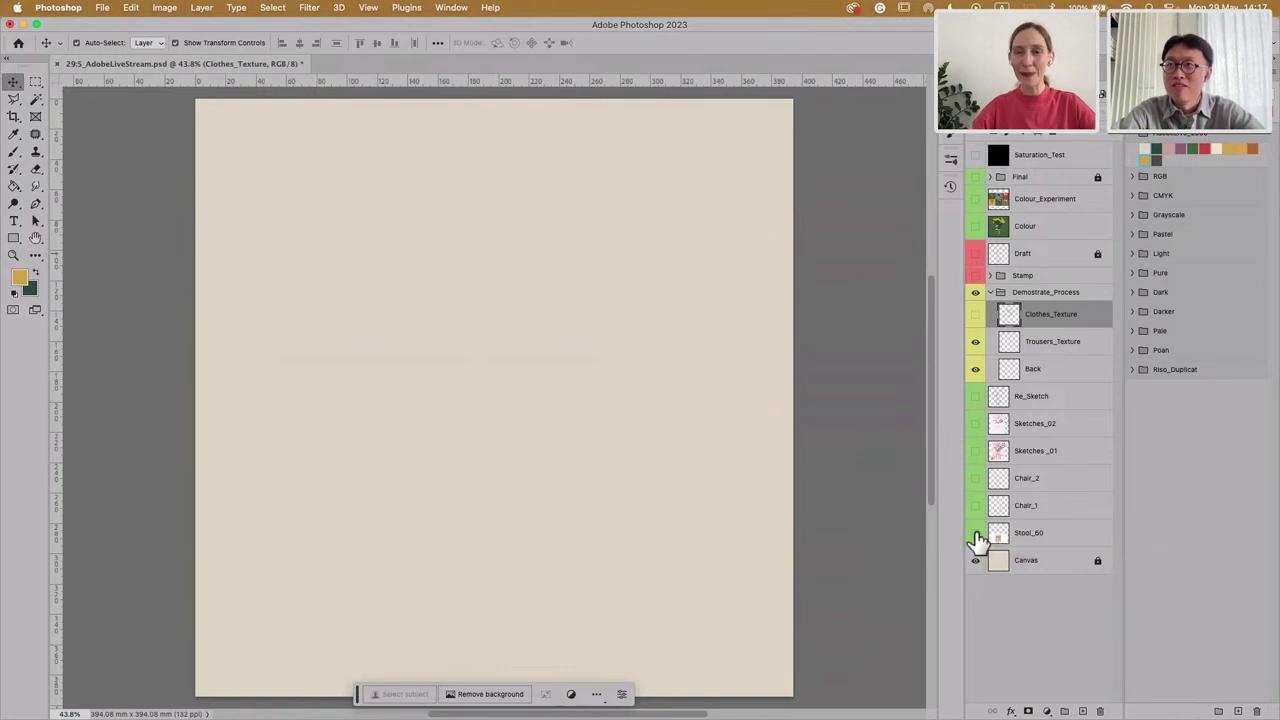
pyautogui.click(975, 533)
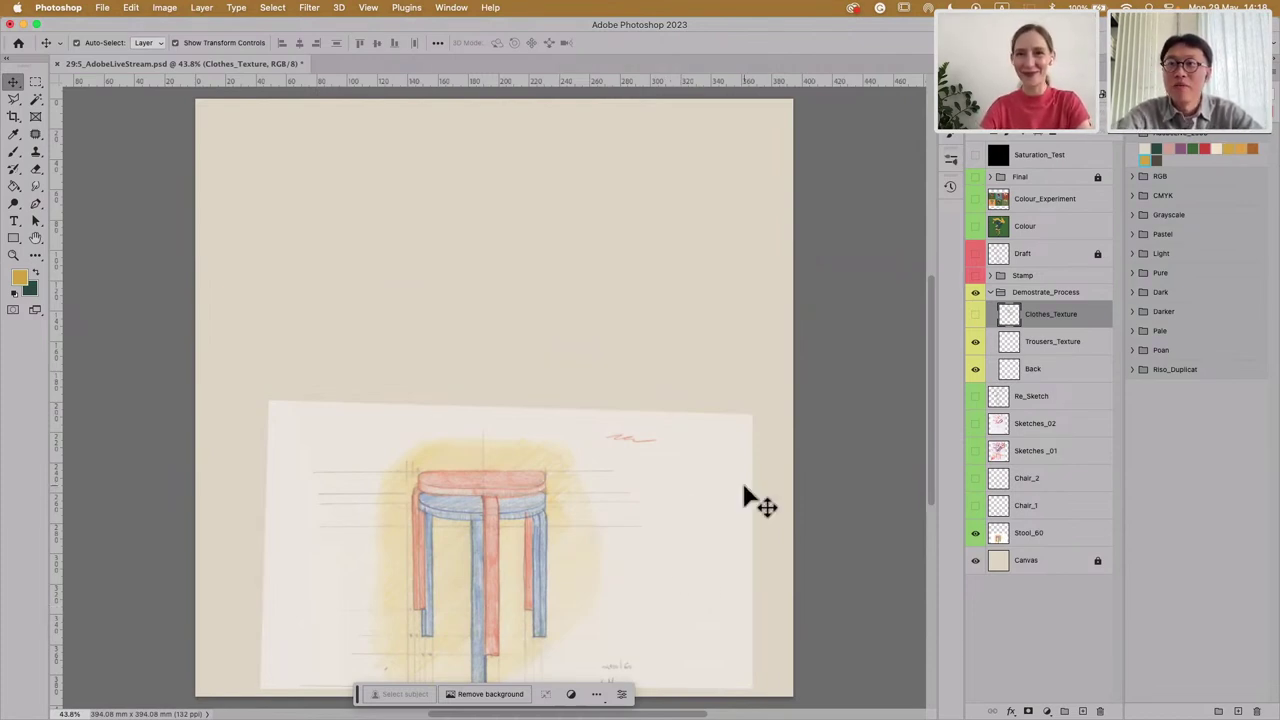
pyautogui.click(976, 533)
pyautogui.click(976, 506)
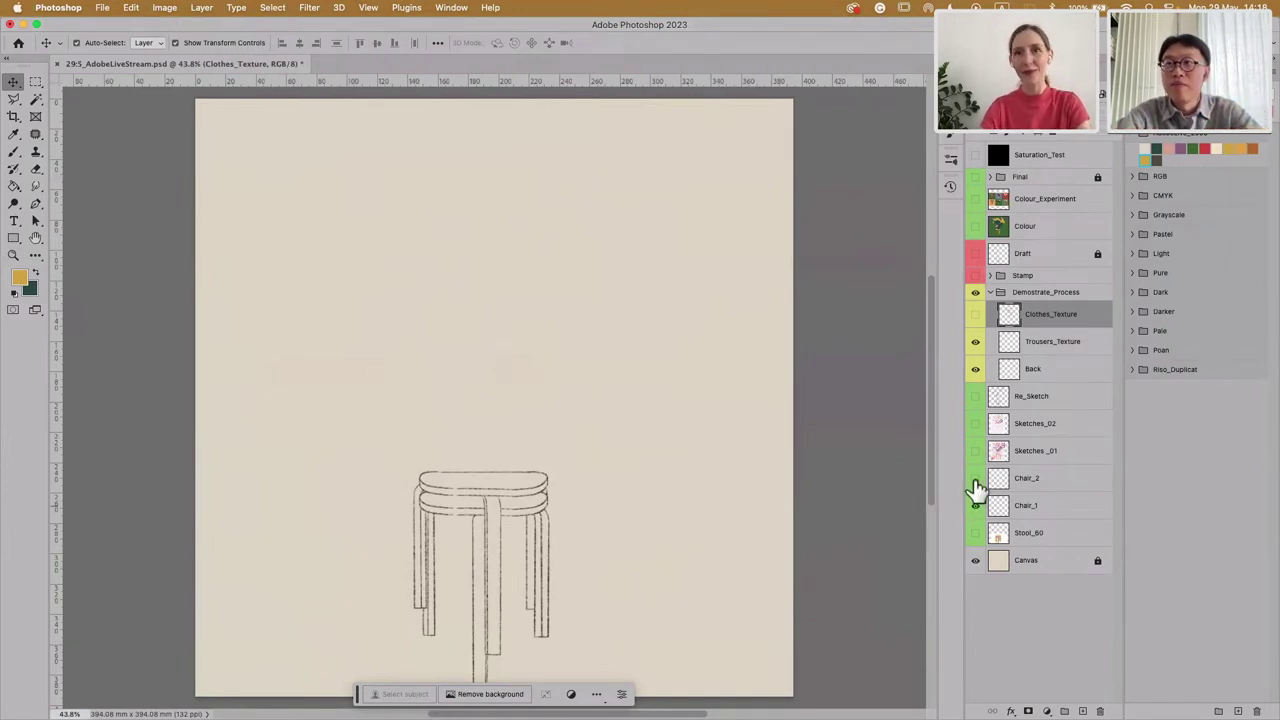
pyautogui.click(976, 479)
pyautogui.click(976, 506)
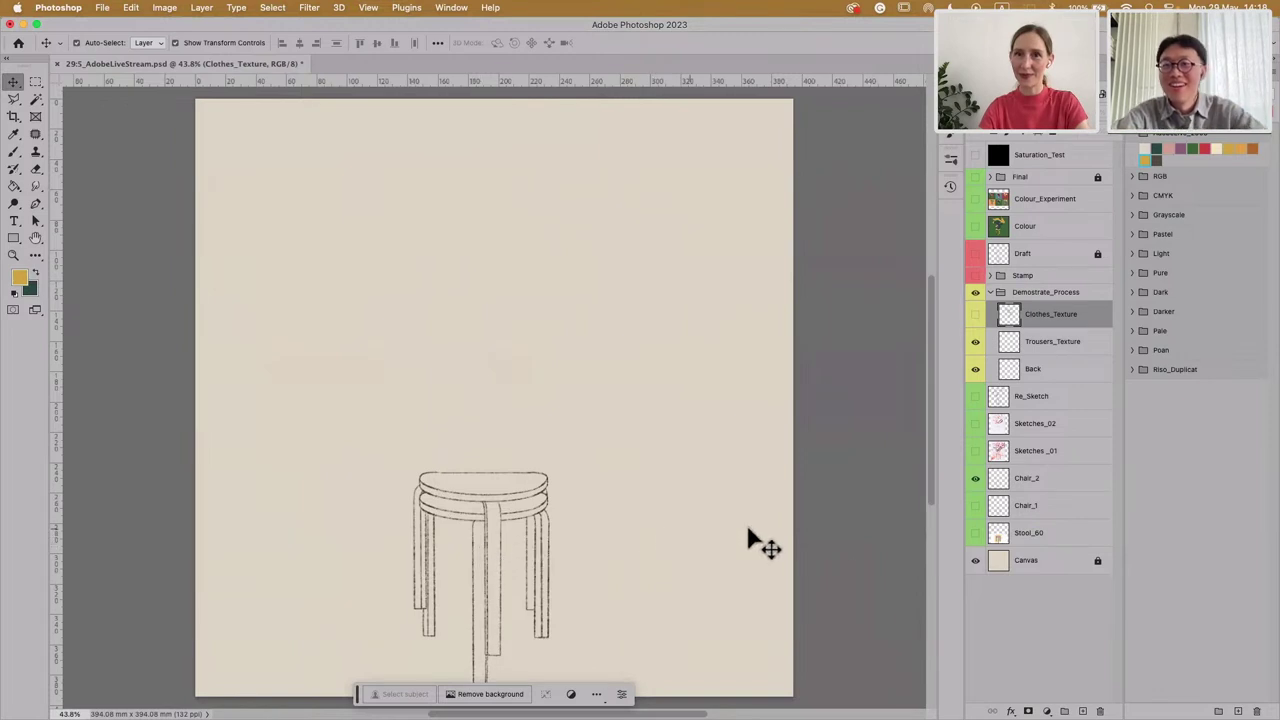
pyautogui.click(976, 480)
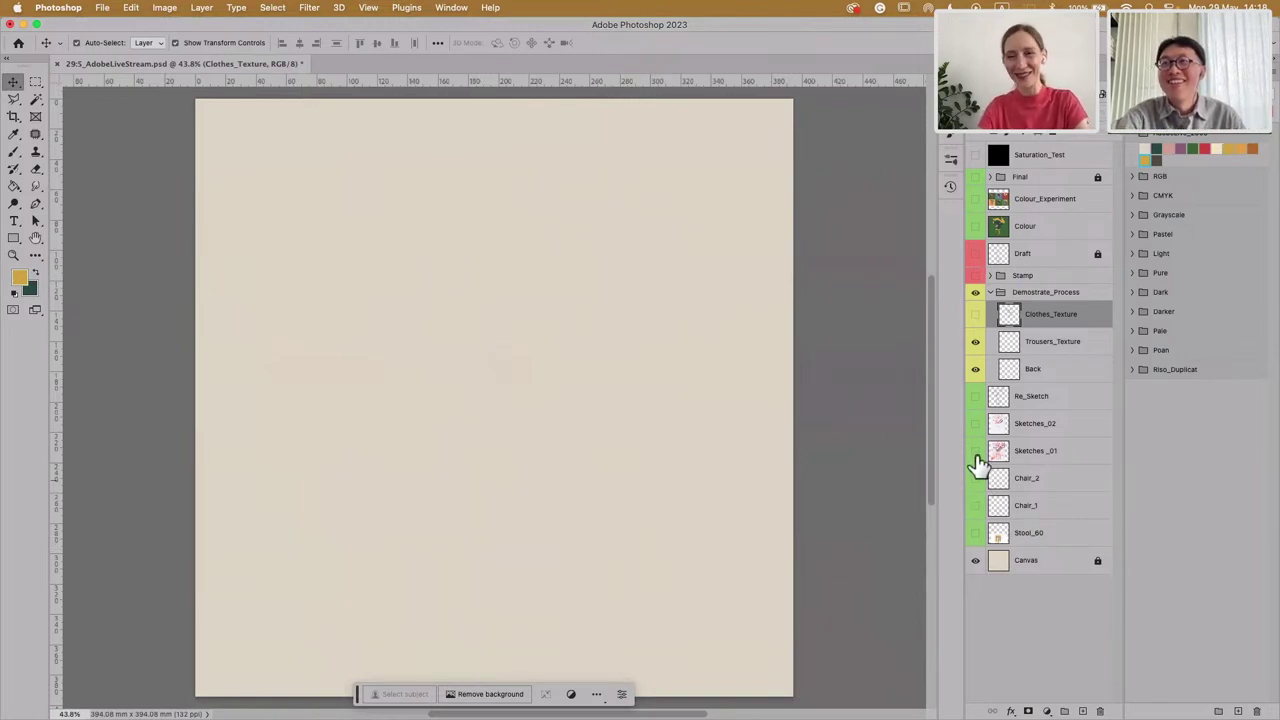
# Step: Show the Re_Sketch and Chair_2 layers, leaving Sketches_01 and Sketches_02 hidden
pyautogui.click(977, 452)
pyautogui.click(977, 481)
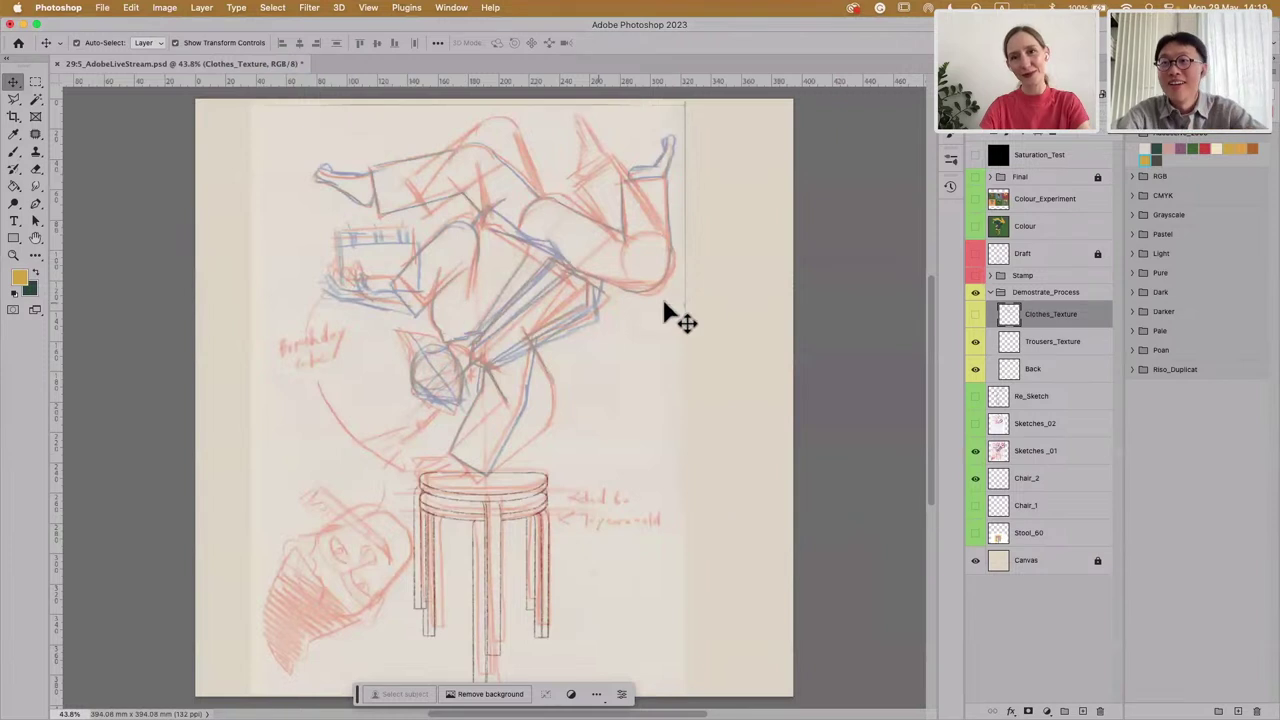
pyautogui.click(975, 425)
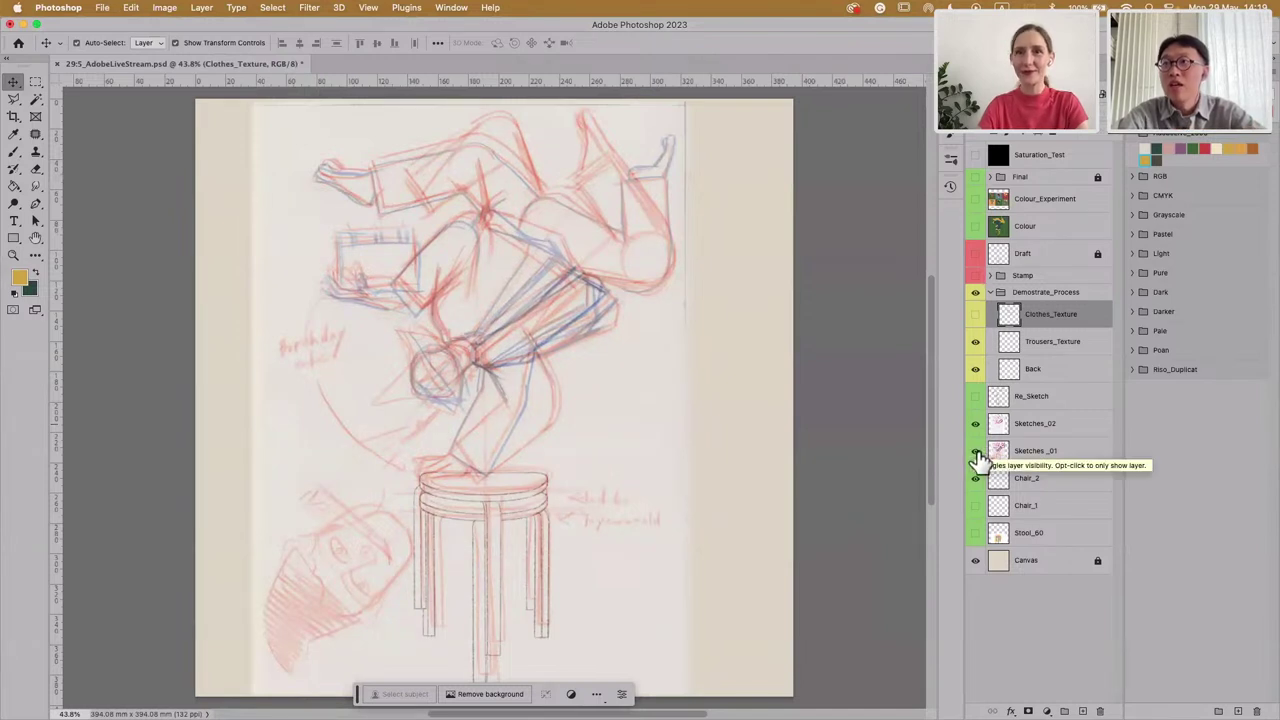
pyautogui.click(977, 452)
pyautogui.click(975, 425)
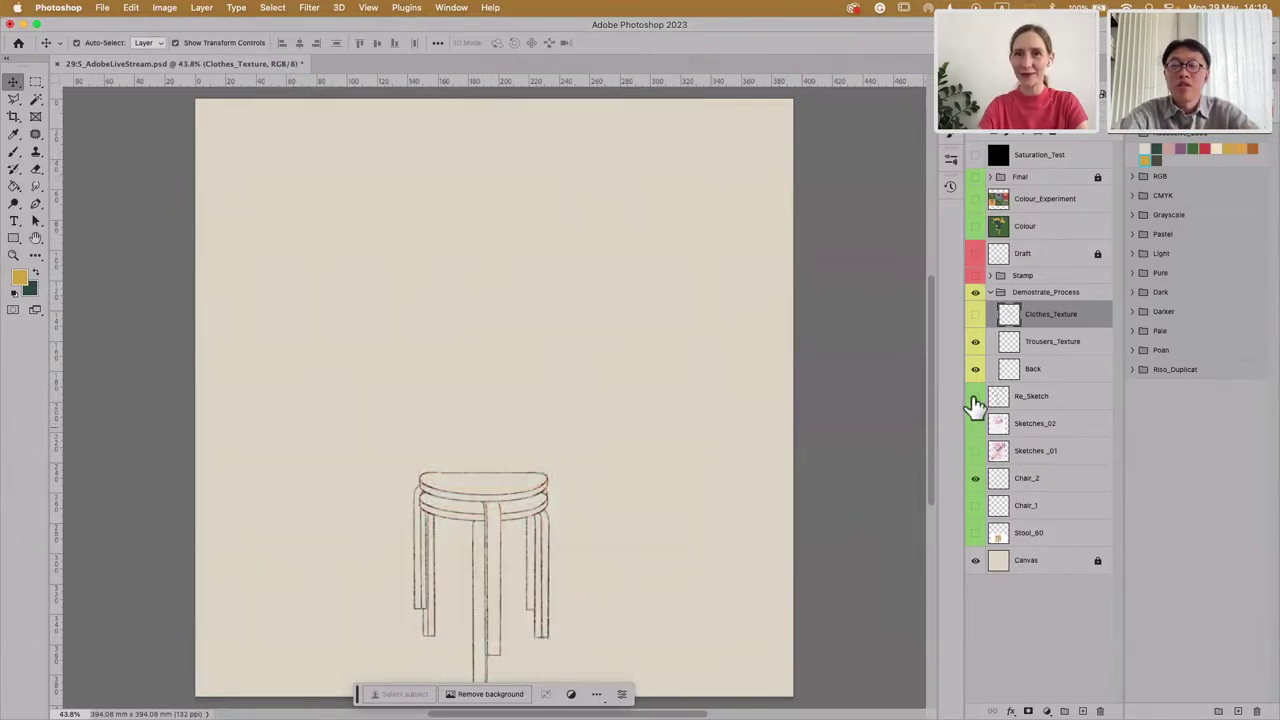
pyautogui.click(975, 398)
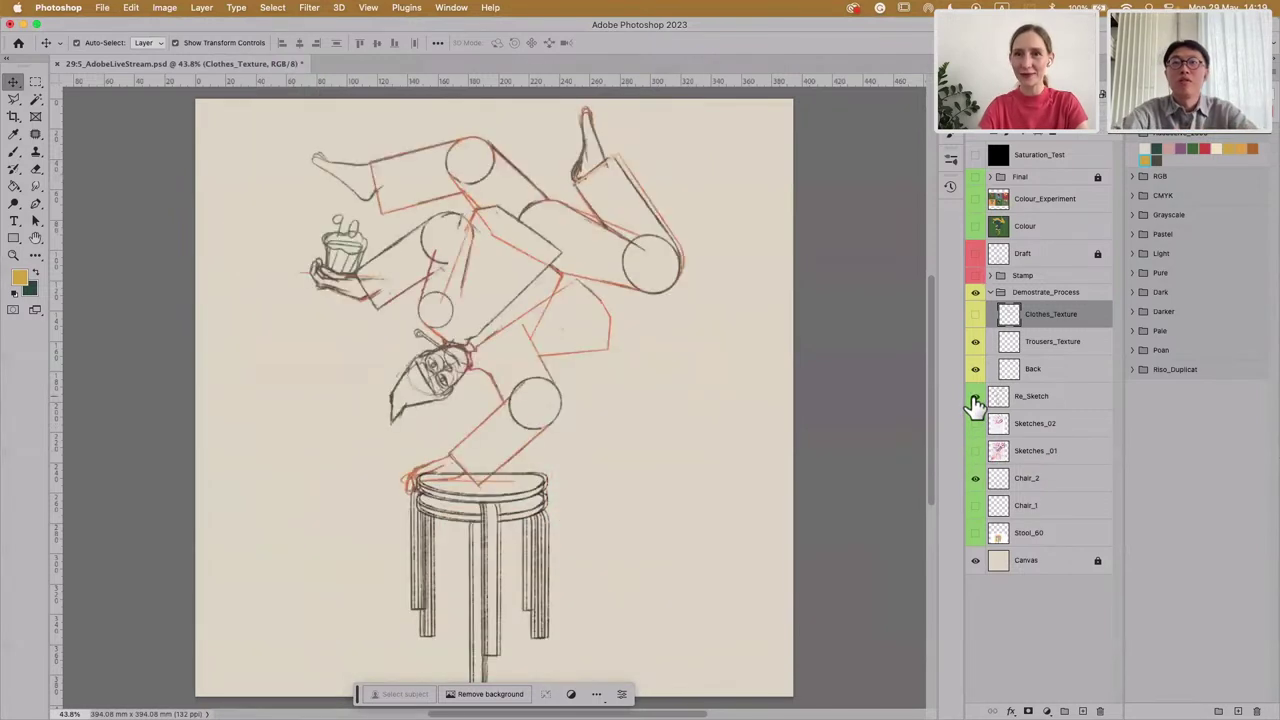
# Step: Hide Chair_2, show Trousers_Texture, hide the Demostrate_Process group and show the Draft layer
pyautogui.click(975, 478)
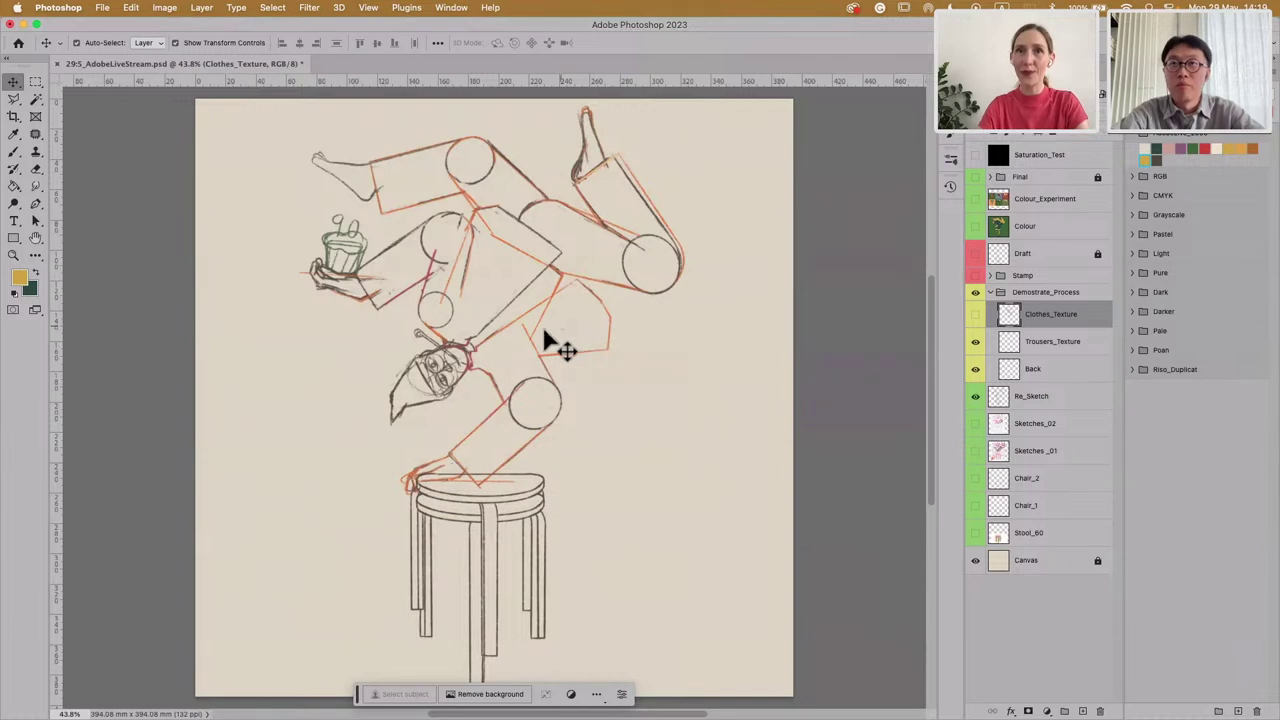
pyautogui.click(975, 342)
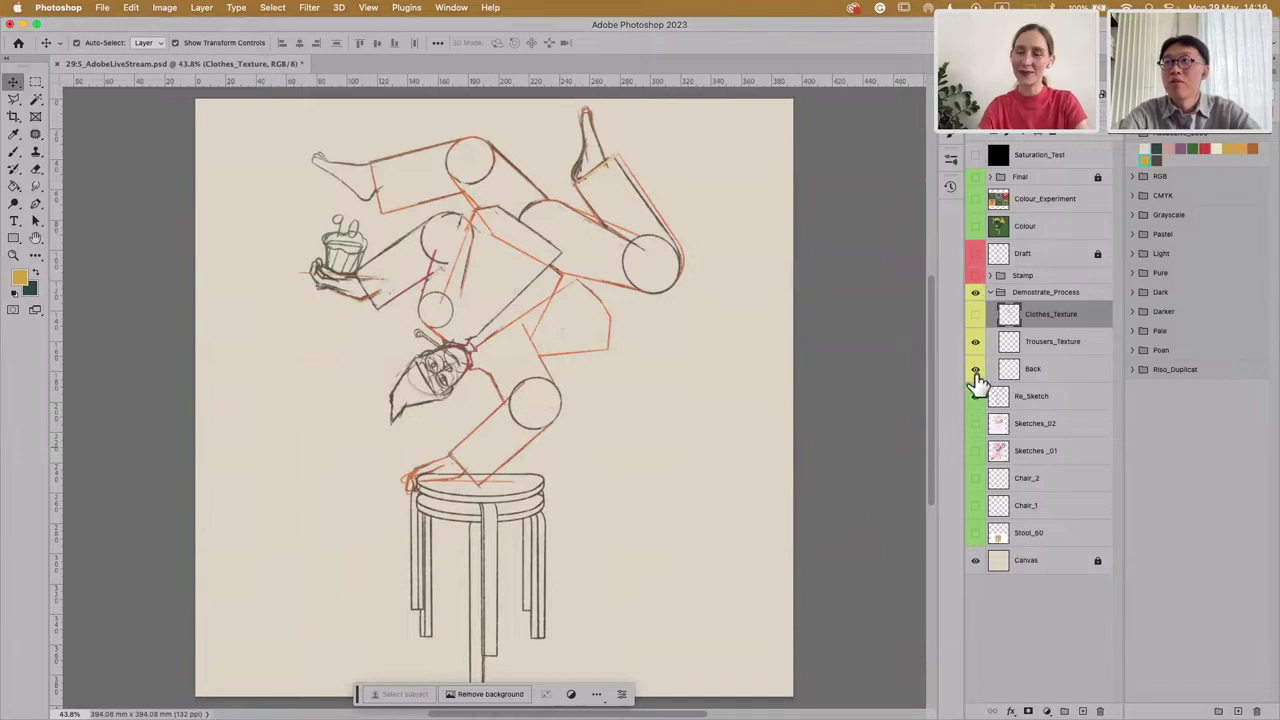
pyautogui.click(974, 294)
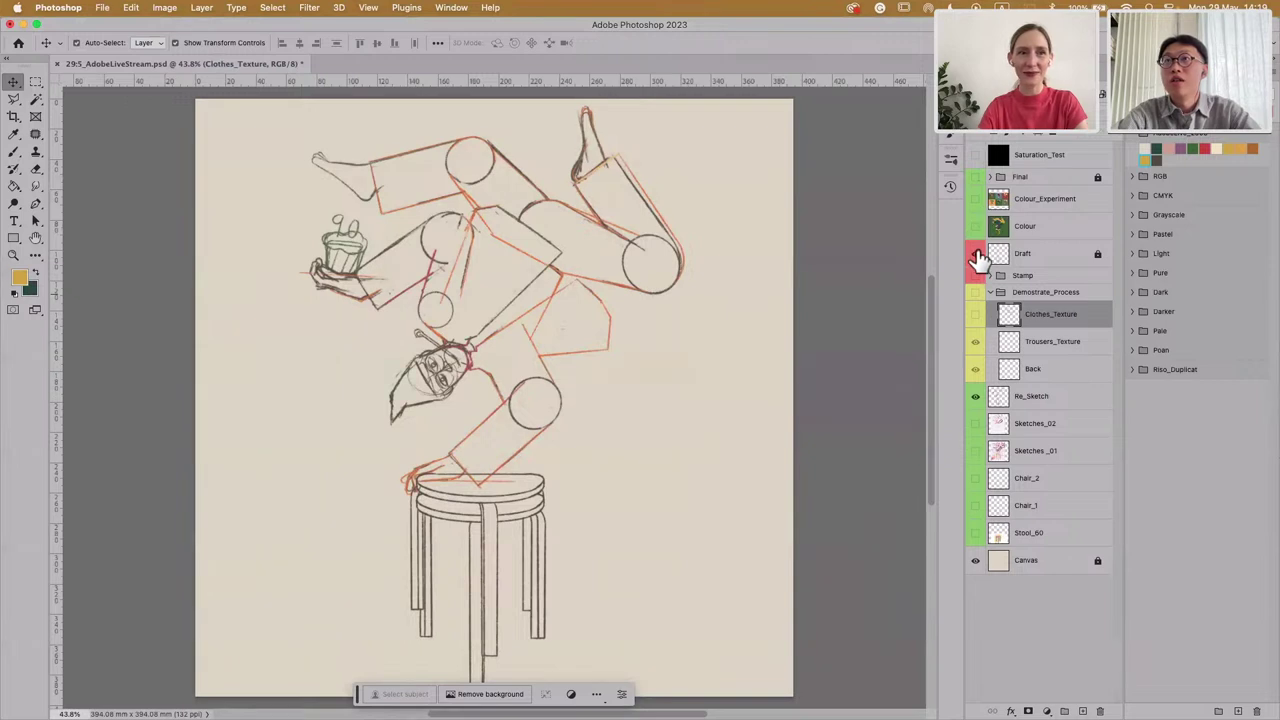
pyautogui.click(976, 254)
# Step: Hide the Re_Sketch layer and collapse then re-expand the Demostrate_Process group
pyautogui.click(975, 397)
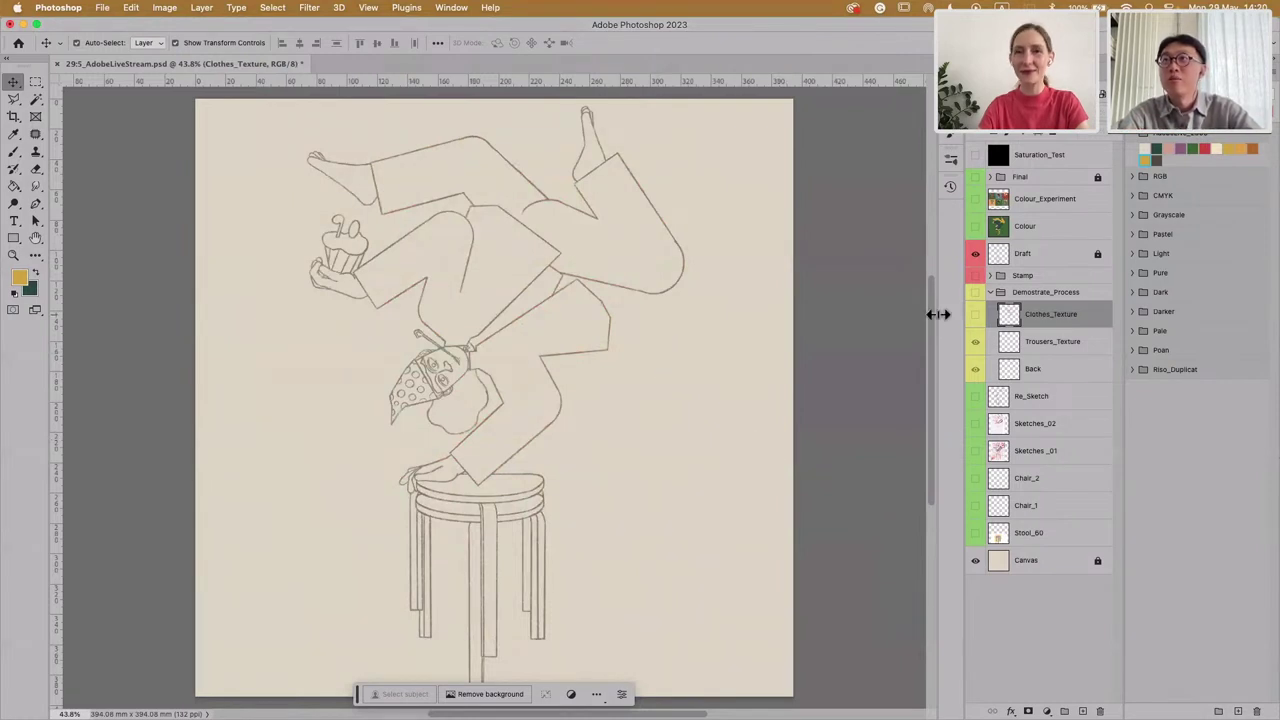
pyautogui.click(992, 294)
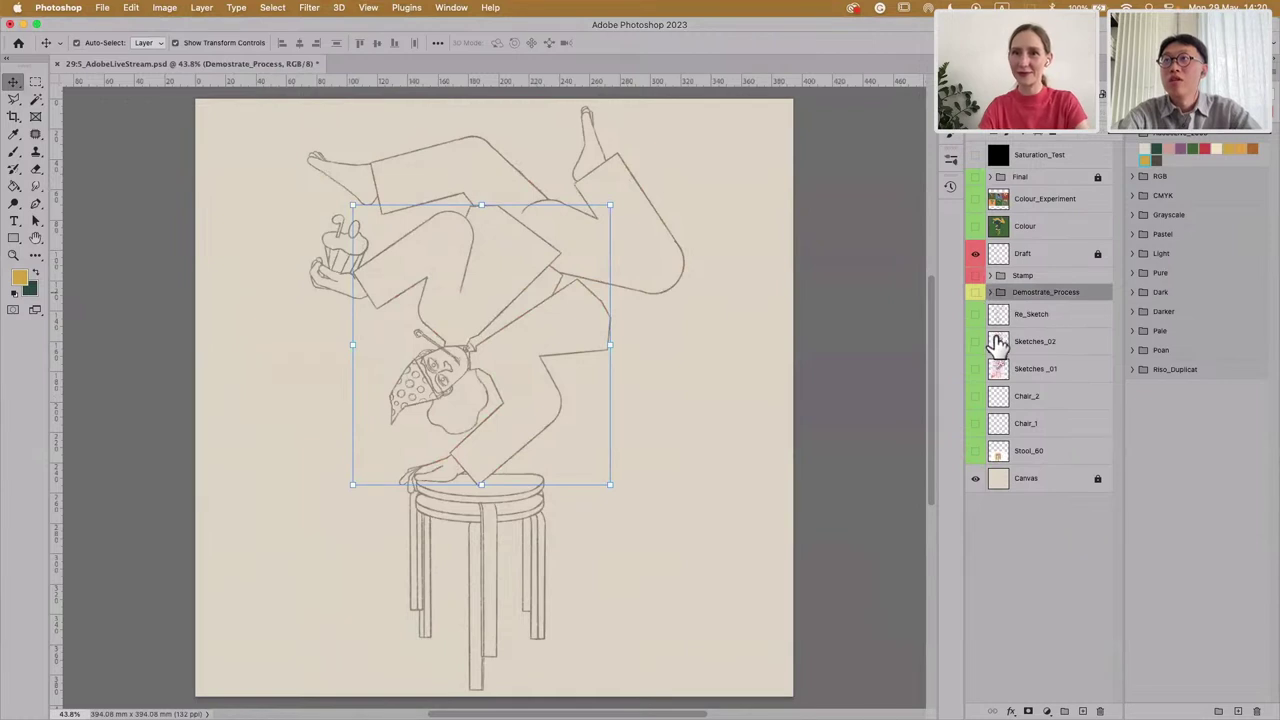
pyautogui.click(991, 294)
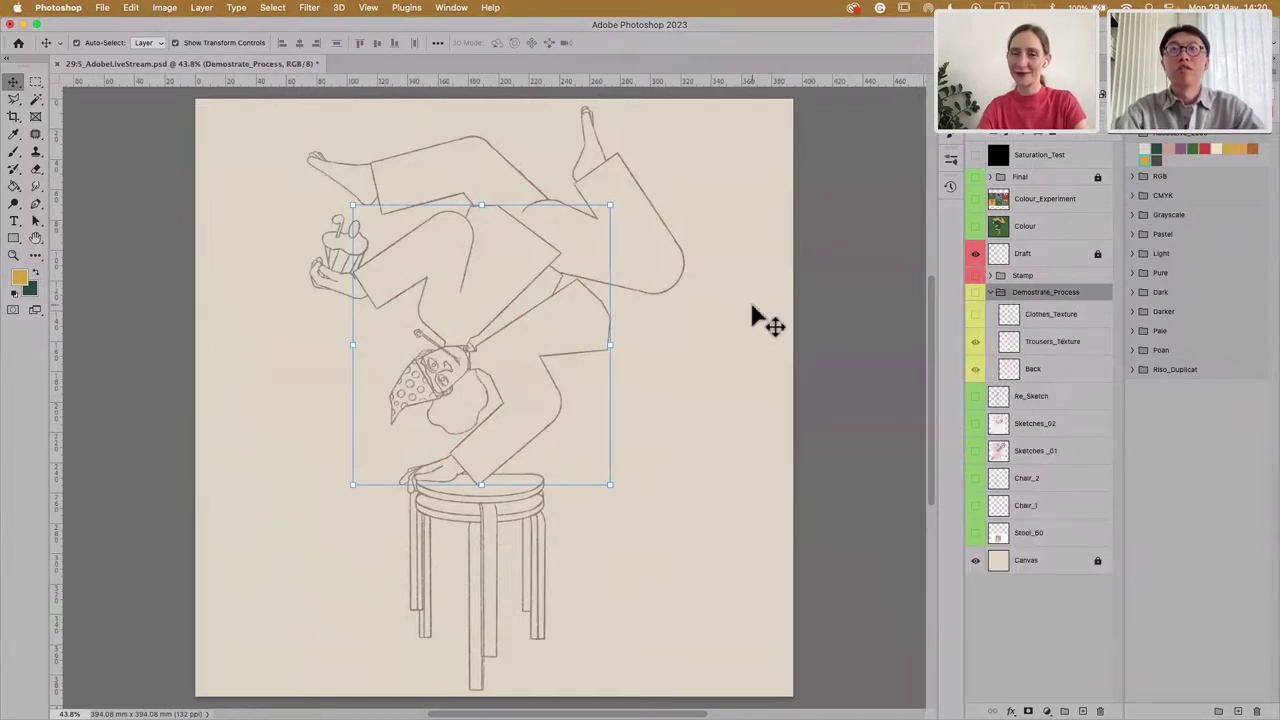
pyautogui.click(643, 526)
# Step: Select the layers from Re_Sketch down to Stool_60 and lock all of them
pyautogui.click(1066, 400)
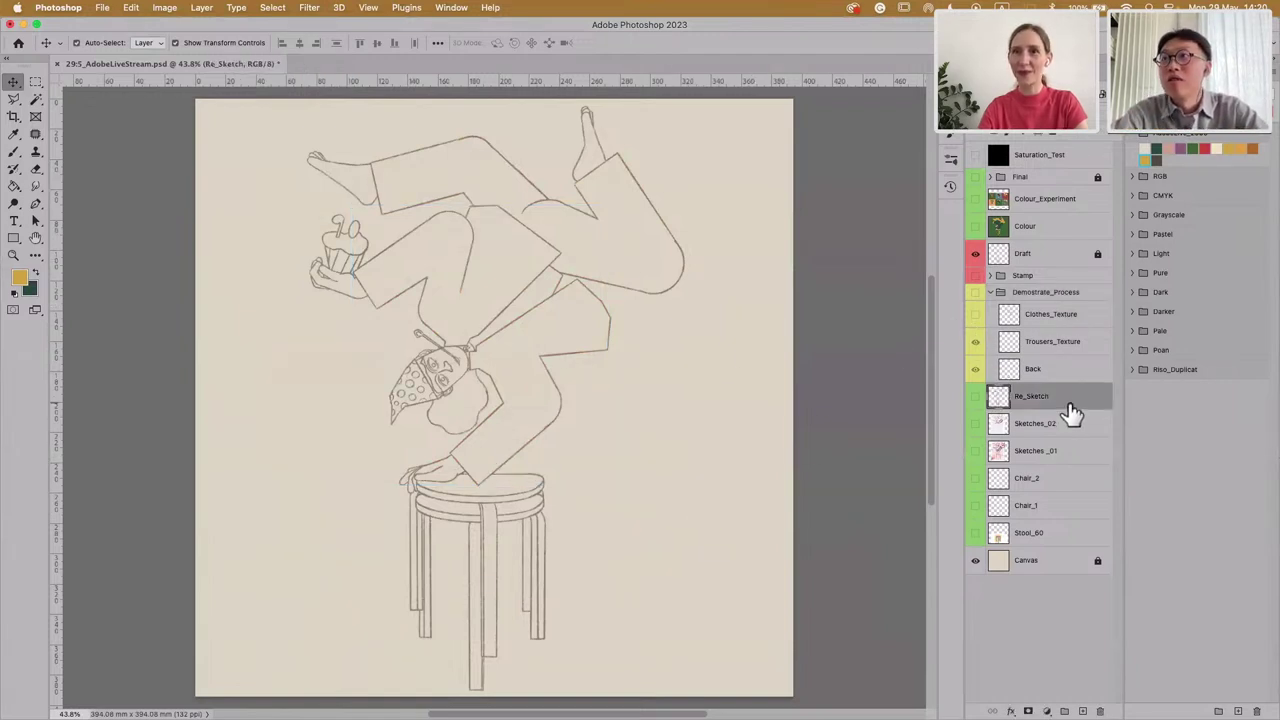
pyautogui.keyDown('shift'); pyautogui.click(1070, 536); pyautogui.keyUp('shift')
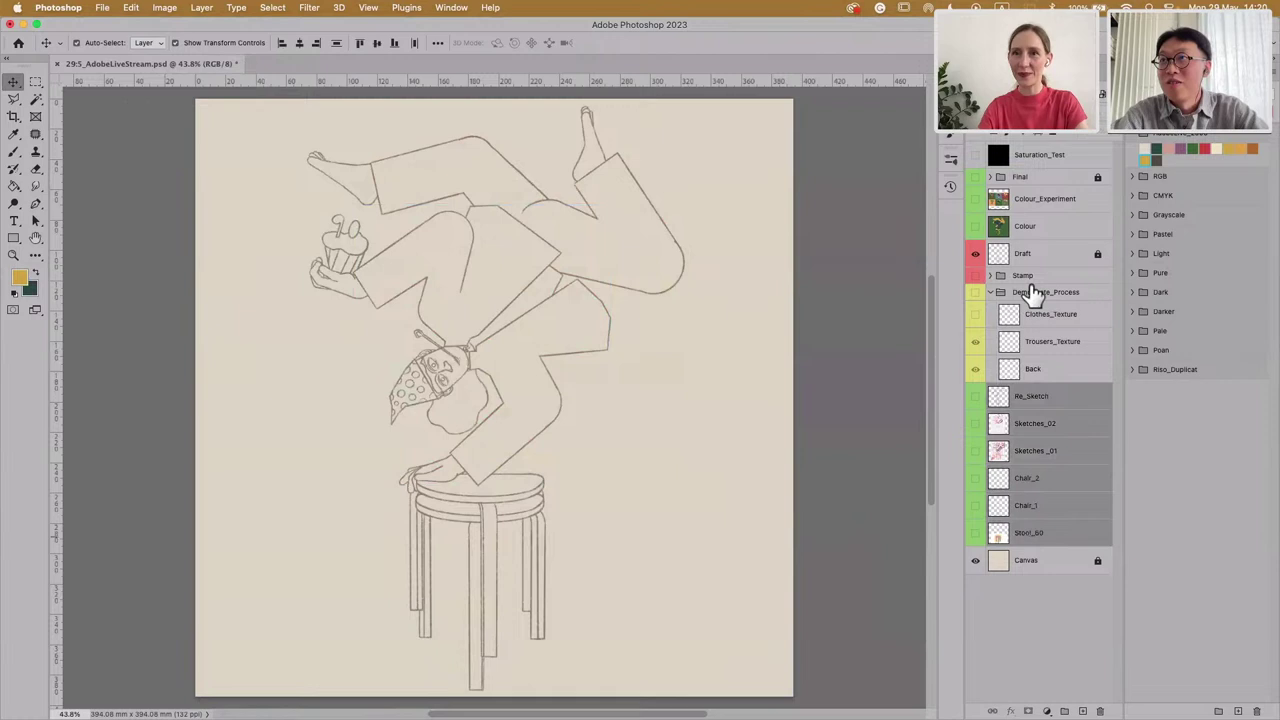
pyautogui.click(1055, 133)
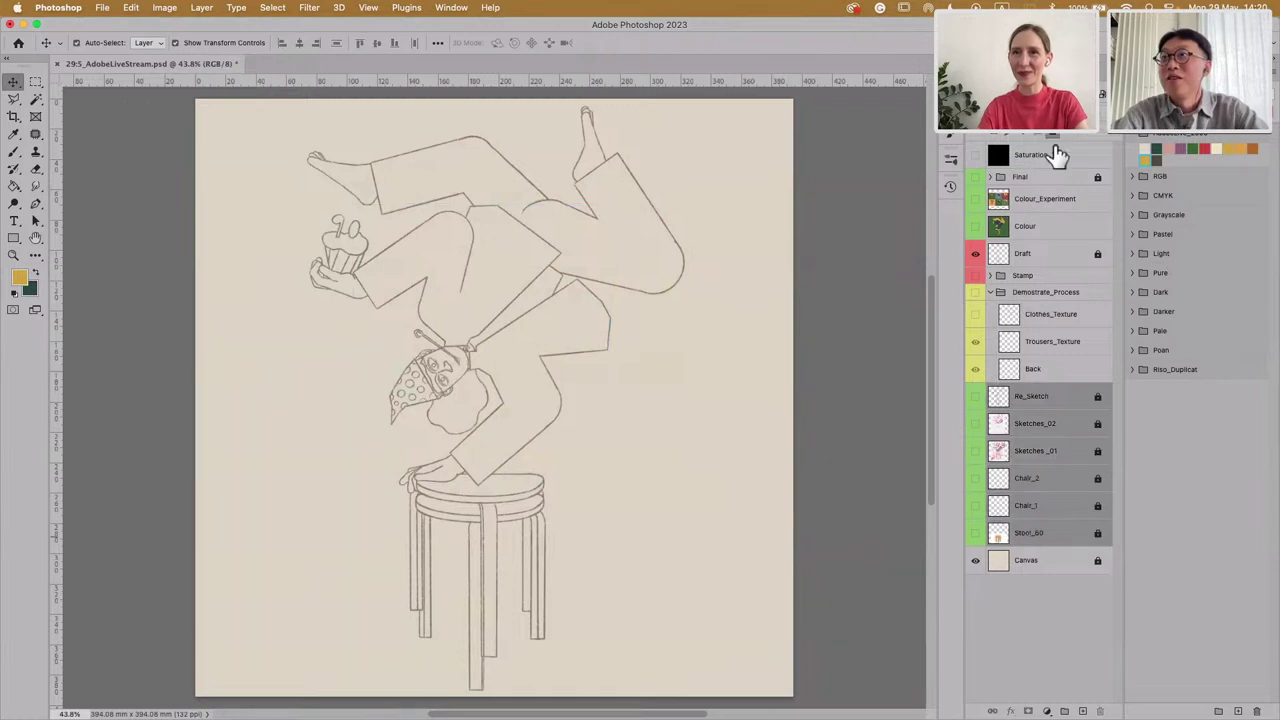
# Step: On Trousers_Texture, lasso-trace the trousers outline from the collar and choose the dark teal swatch
pyautogui.click(1054, 348)
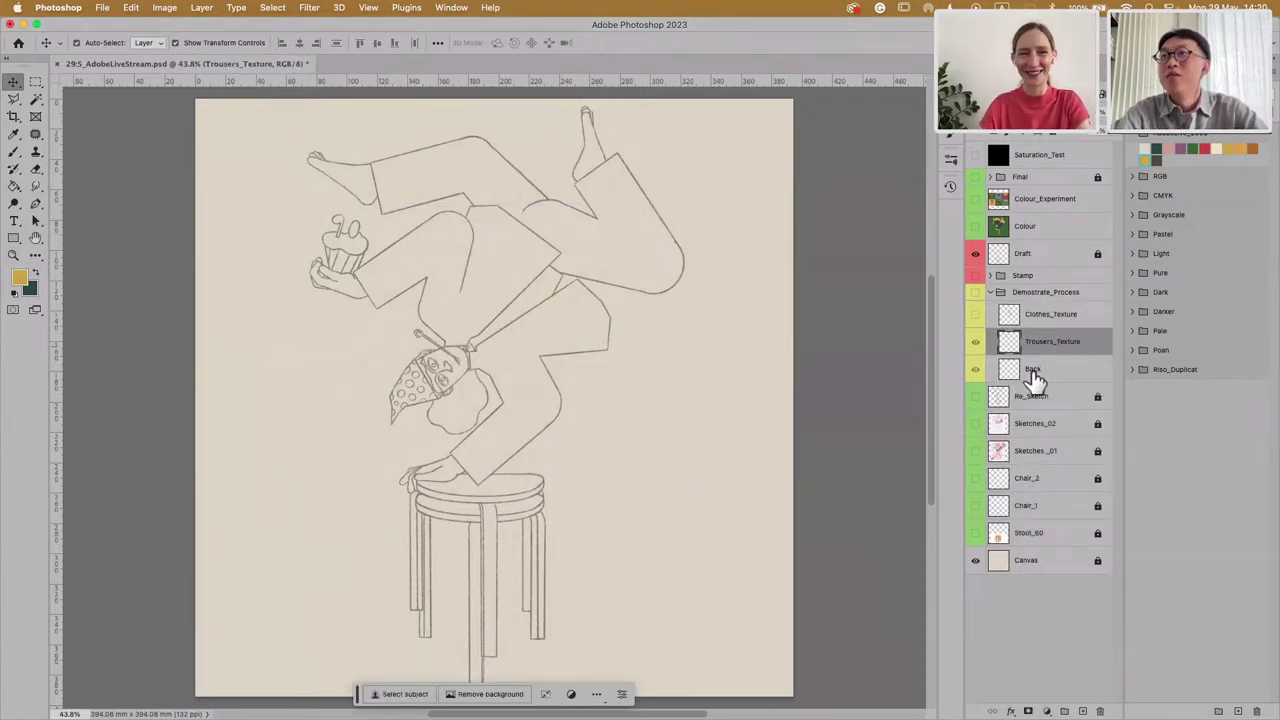
pyautogui.scroll(10, 473, 347)
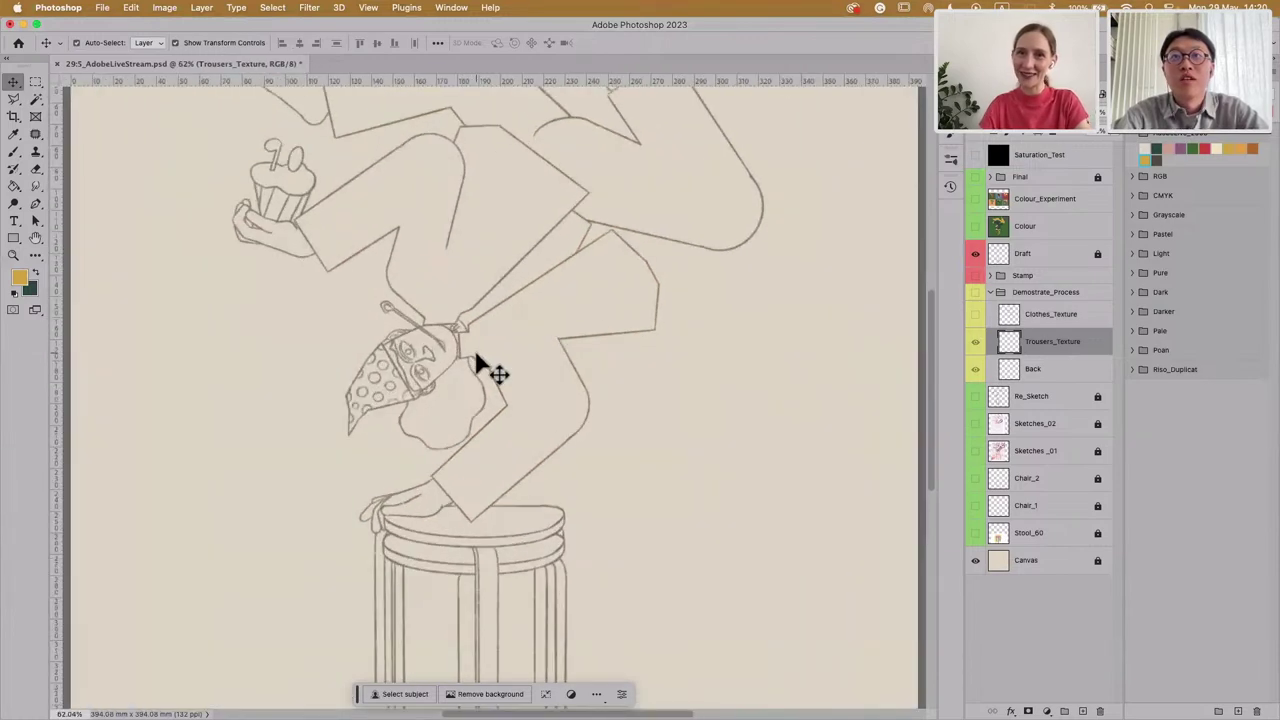
pyautogui.scroll(3, 487, 349)
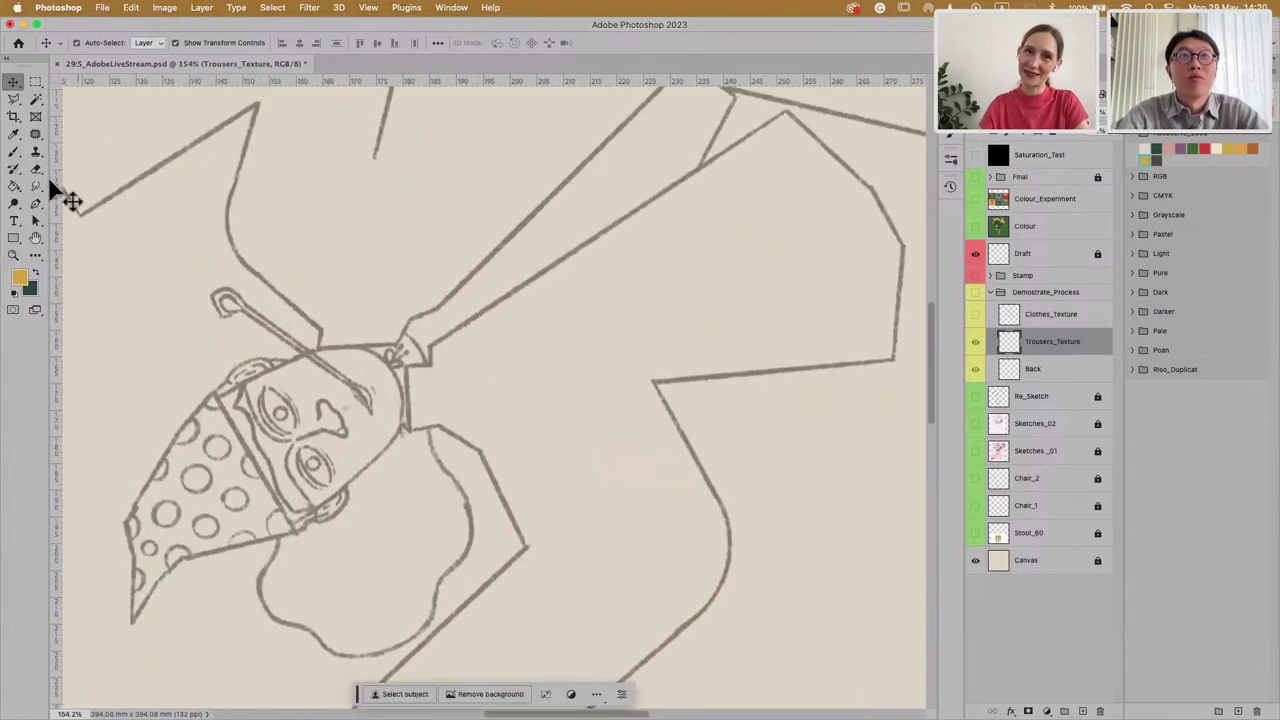
pyautogui.click(15, 100)
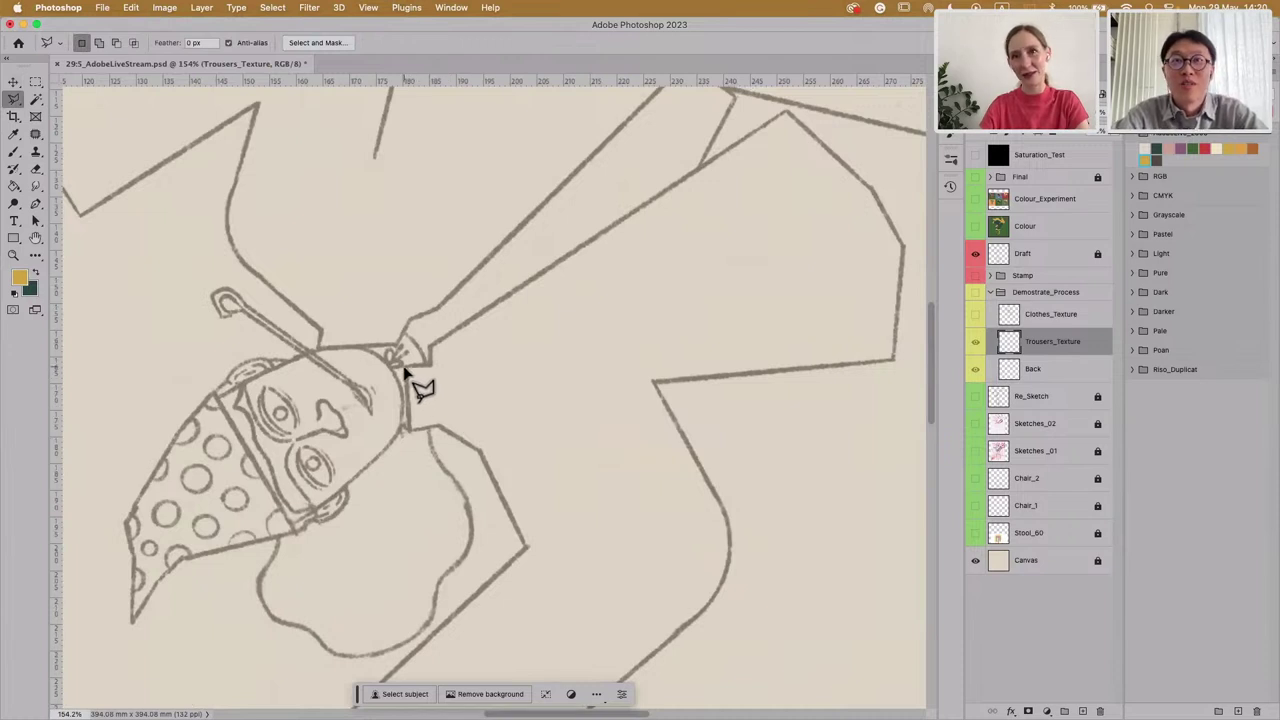
pyautogui.moveTo(404, 372)
pyautogui.mouseDown()
pyautogui.moveTo(408, 432)
pyautogui.moveTo(436, 427)
pyautogui.moveTo(481, 452)
pyautogui.moveTo(524, 553)
pyautogui.moveTo(580, 404)
pyautogui.moveTo(571, 386)
pyautogui.moveTo(400, 563)
pyautogui.moveTo(389, 558)
pyautogui.moveTo(500, 678)
pyautogui.moveTo(488, 668)
pyautogui.moveTo(740, 449)
pyautogui.moveTo(768, 440)
pyautogui.moveTo(777, 345)
pyautogui.moveTo(704, 214)
pyautogui.moveTo(808, 206)
pyautogui.moveTo(563, 343)
pyautogui.moveTo(704, 331)
pyautogui.moveTo(711, 214)
pyautogui.moveTo(677, 150)
pyautogui.moveTo(713, 250)
pyautogui.moveTo(642, 195)
pyautogui.moveTo(277, 419)
pyautogui.moveTo(278, 440)
pyautogui.moveTo(252, 441)
pyautogui.mouseUp()
pyautogui.press('space')
pyautogui.press('space')
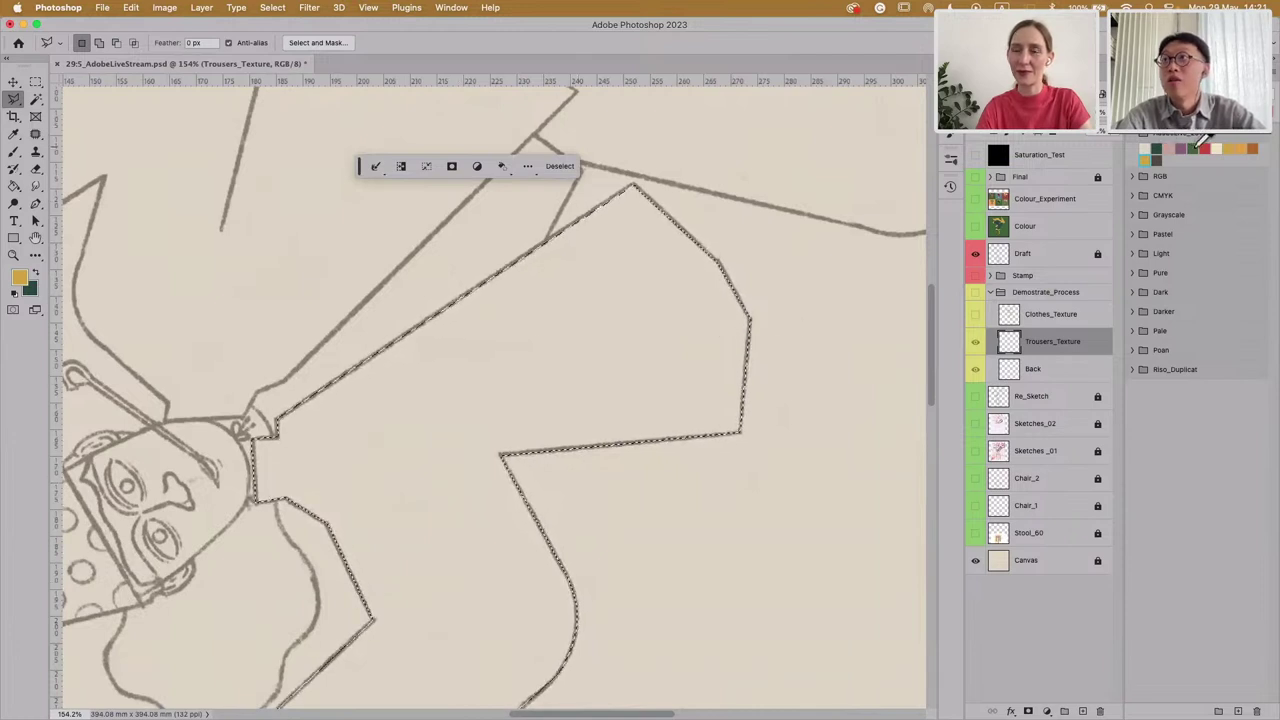
pyautogui.click(1157, 148)
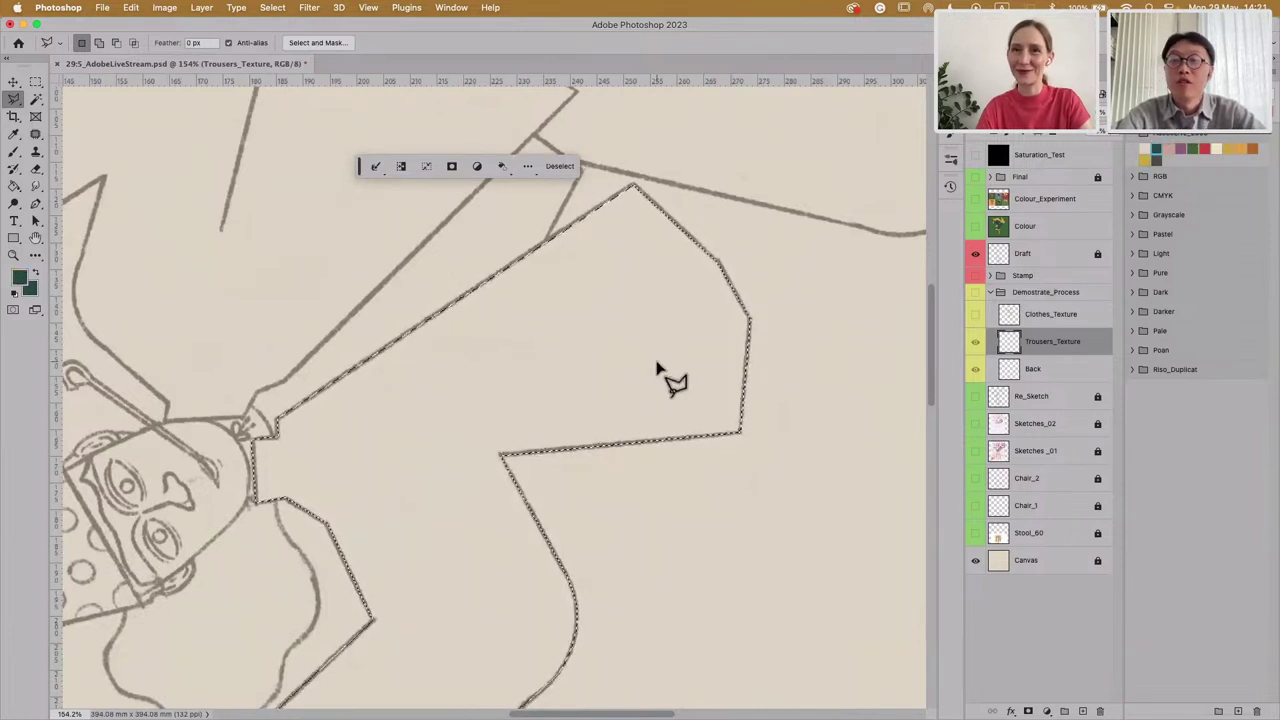
# Step: Paint-bucket fill the trouser selection with dark teal, show Demostrate_Process, and deselect
pyautogui.press('g')
pyautogui.click(526, 372)
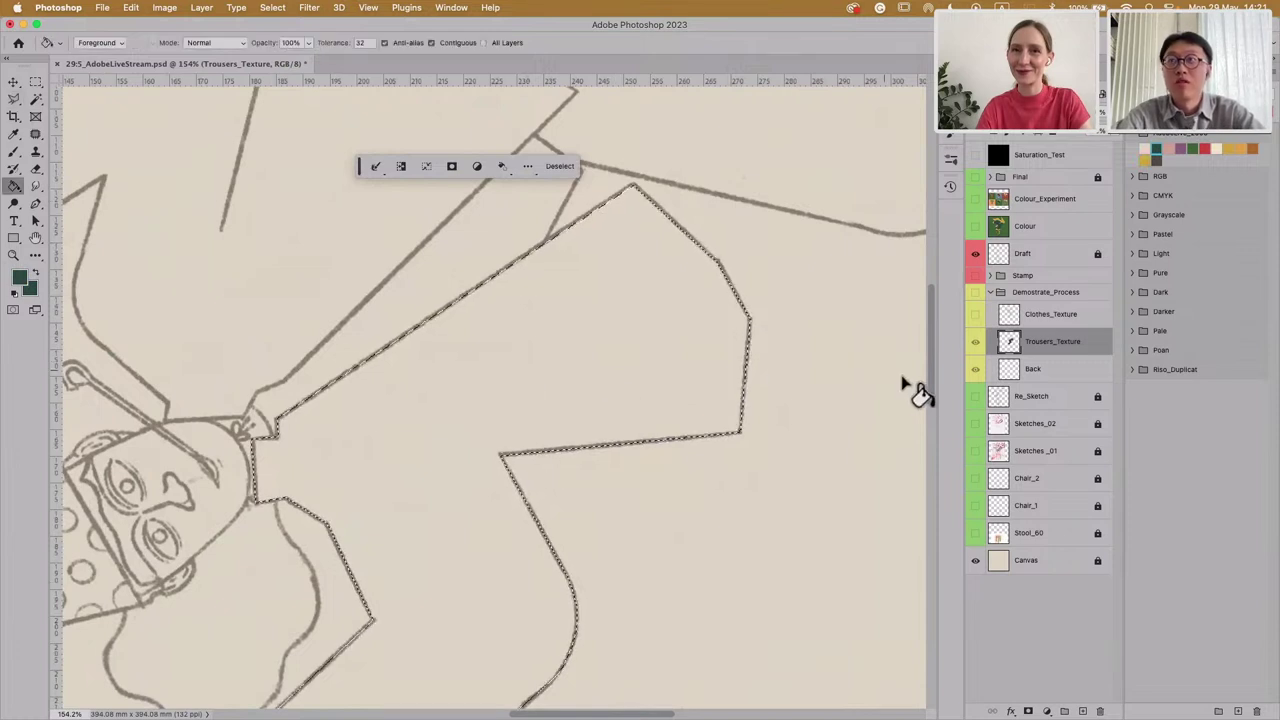
pyautogui.click(975, 346)
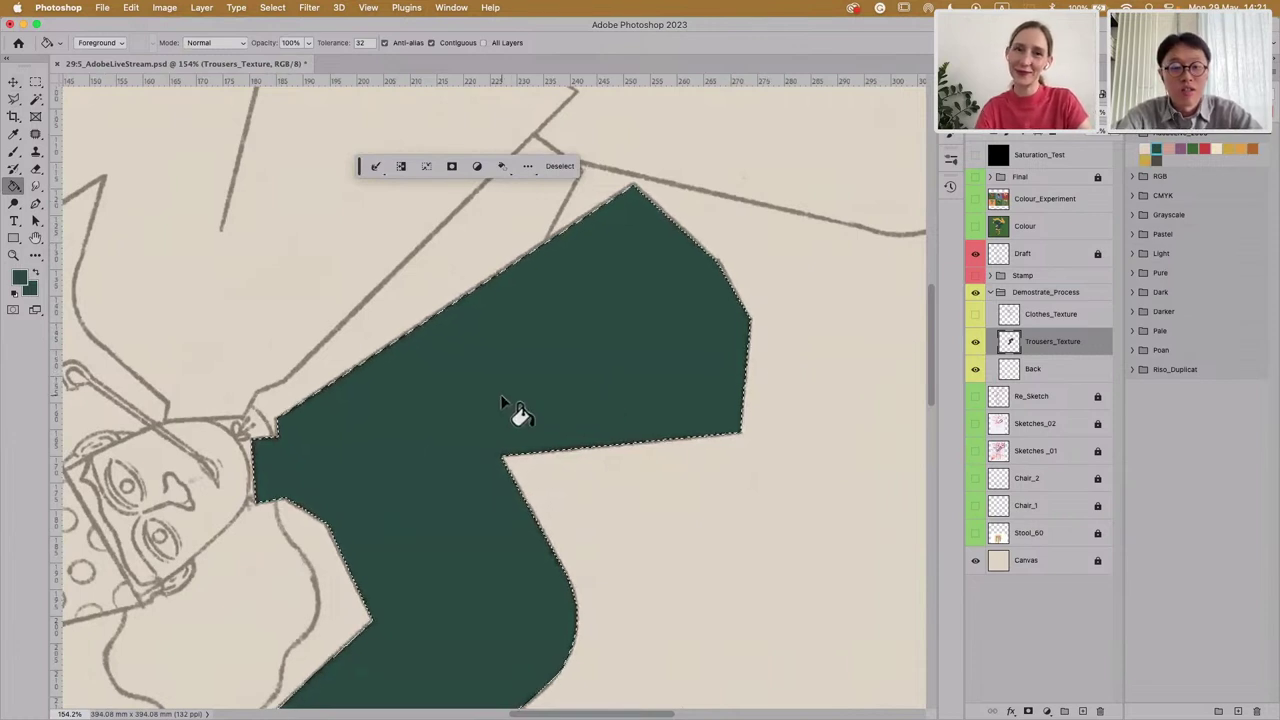
pyautogui.press('super+d')
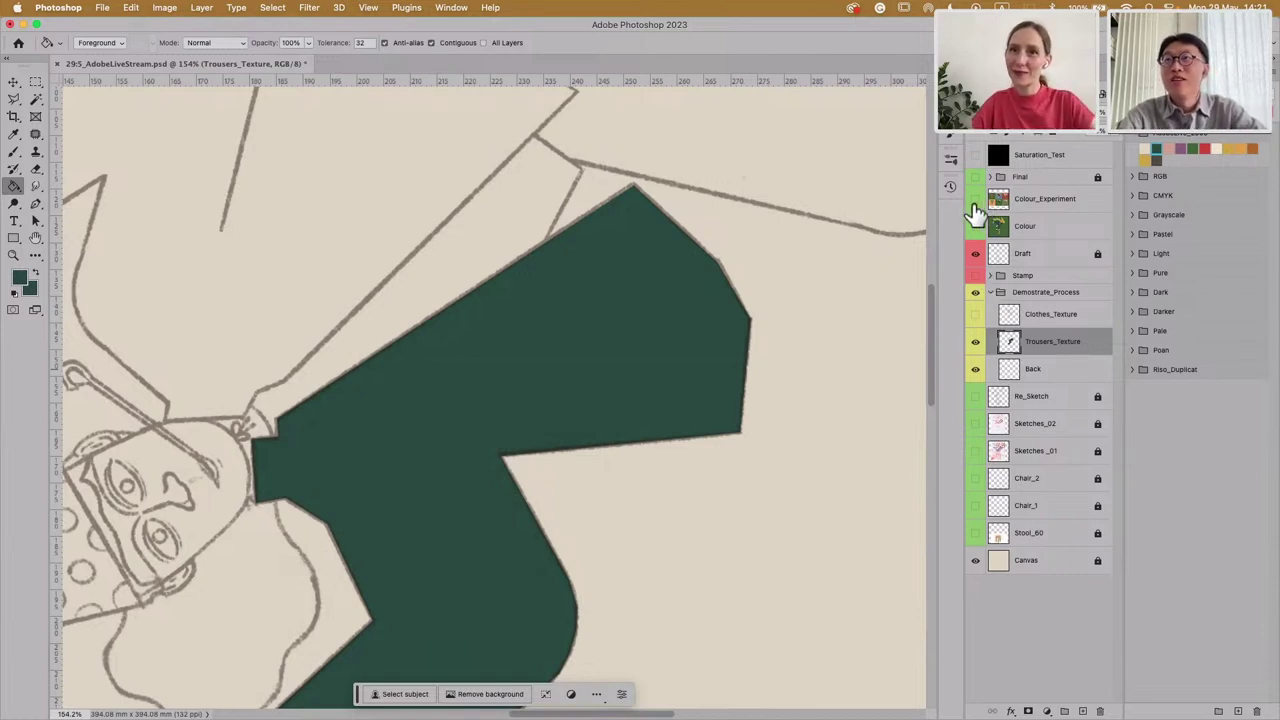
# Step: Zoom out and show the Colour_Experiment grid of six colour variants
pyautogui.scroll(-2, 683, 313)
pyautogui.scroll(-4, 683, 313)
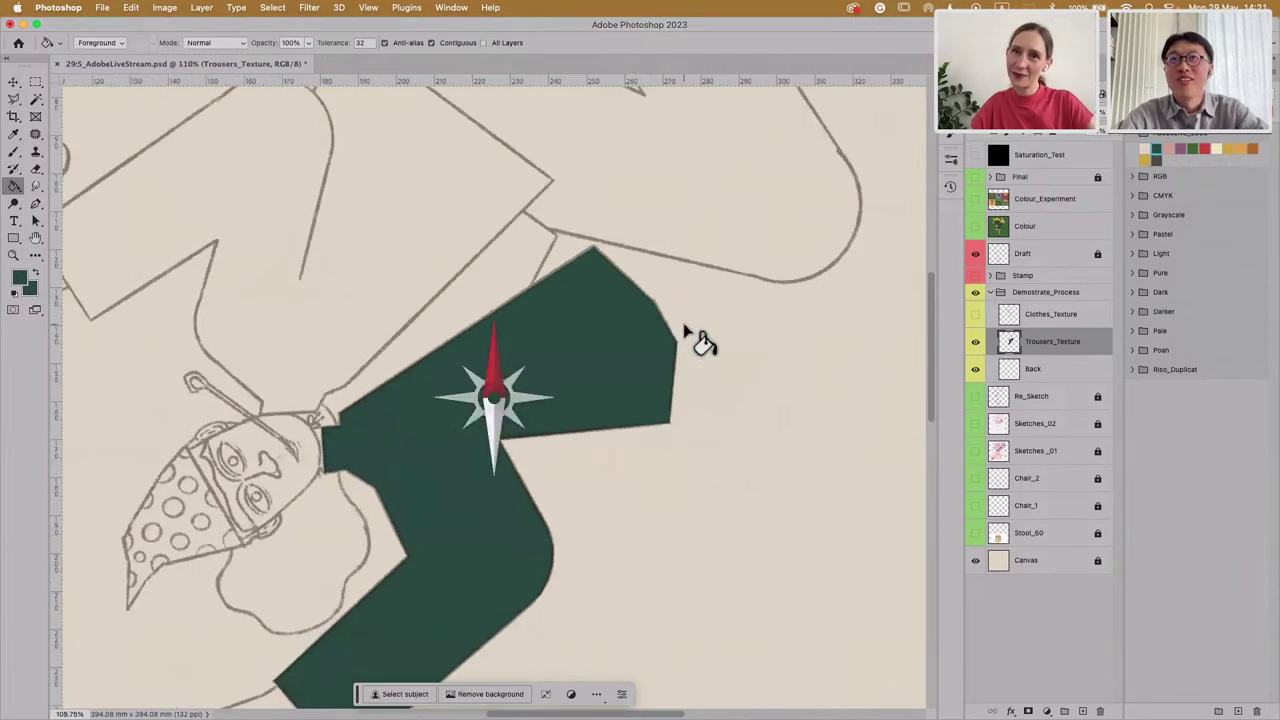
pyautogui.scroll(-2, 700, 341)
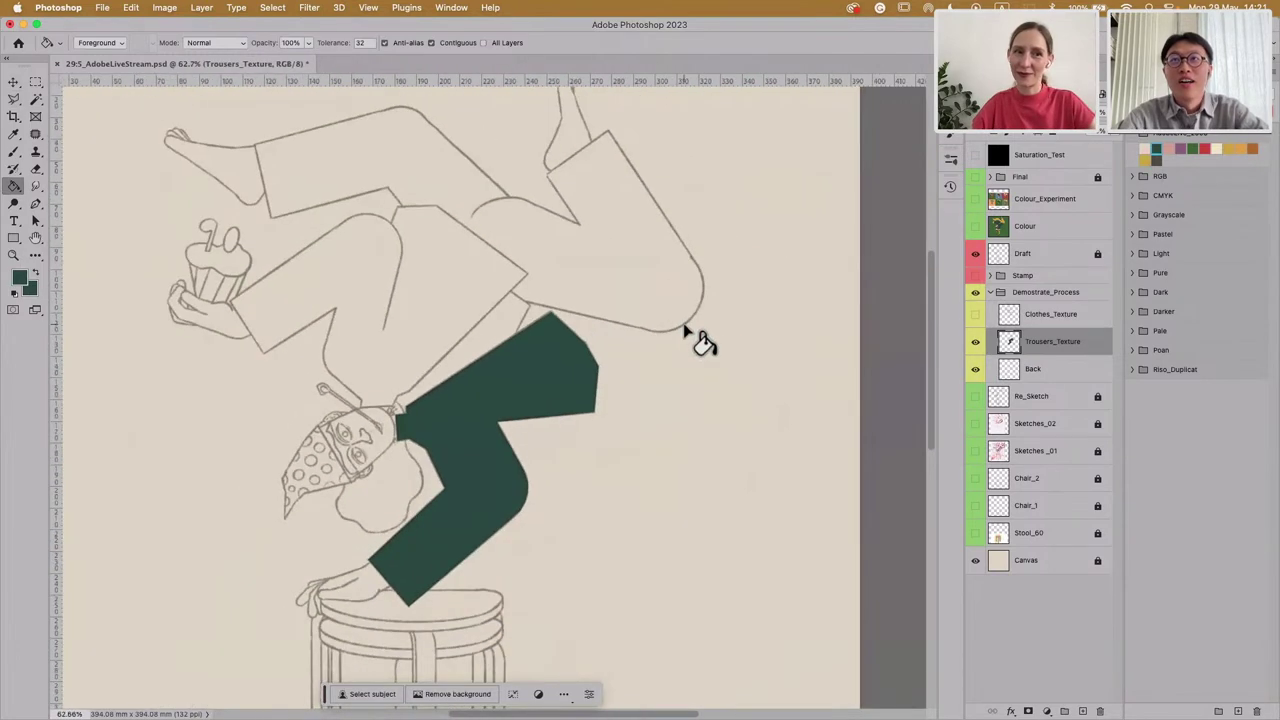
pyautogui.hscroll(-3, 750, 360)
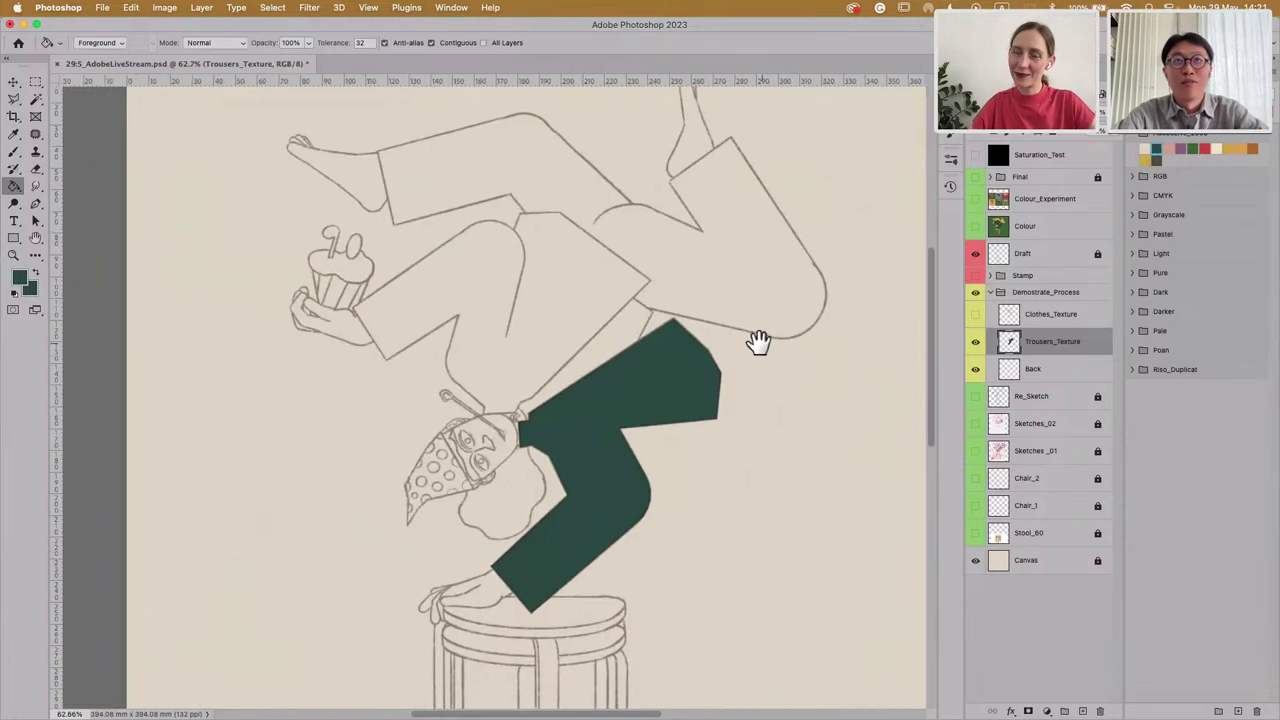
pyautogui.click(975, 200)
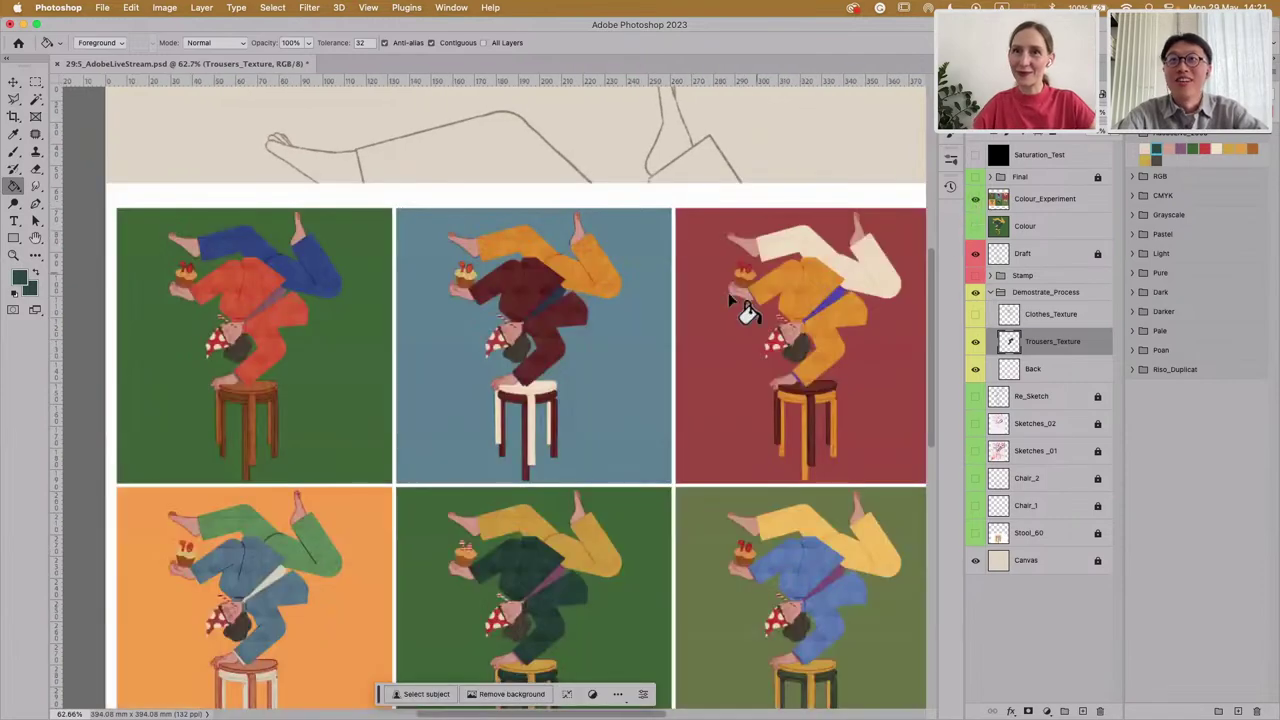
# Step: Hide the Colour_Experiment layer to see the figure with solid dark teal trousers
pyautogui.scroll(-1, 720, 285)
pyautogui.scroll(-2, 700, 270)
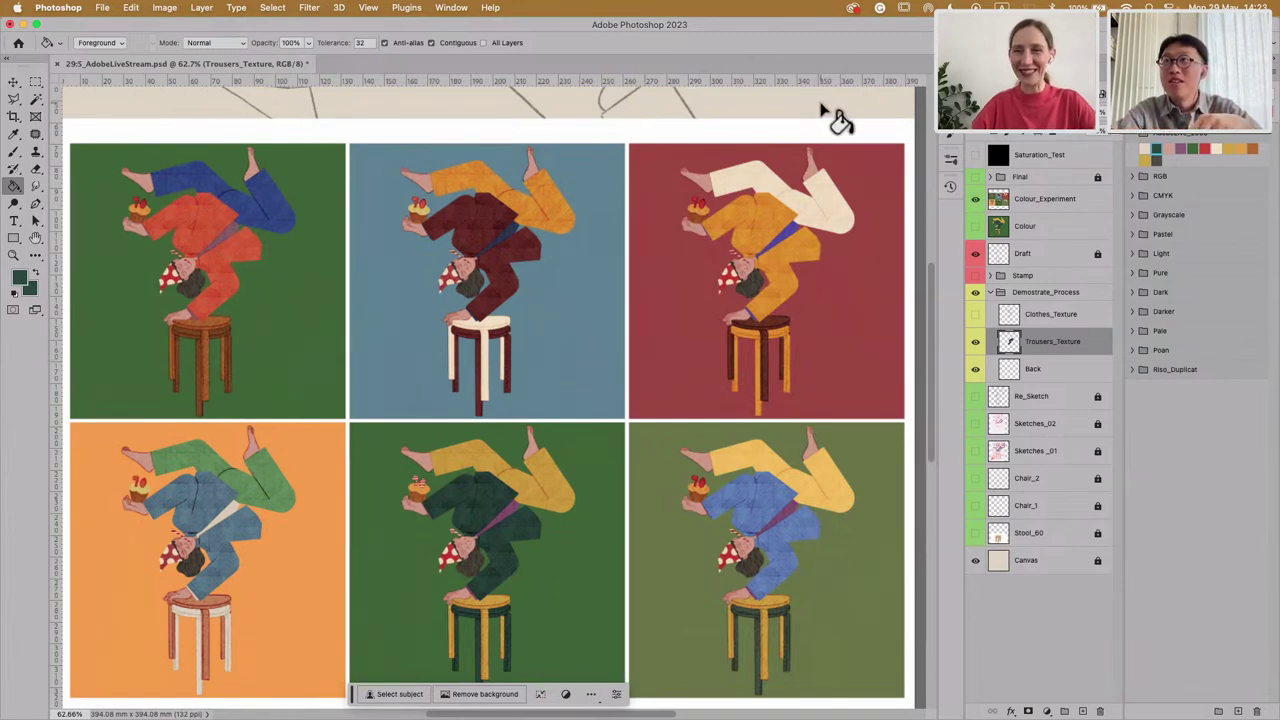
pyautogui.click(975, 198)
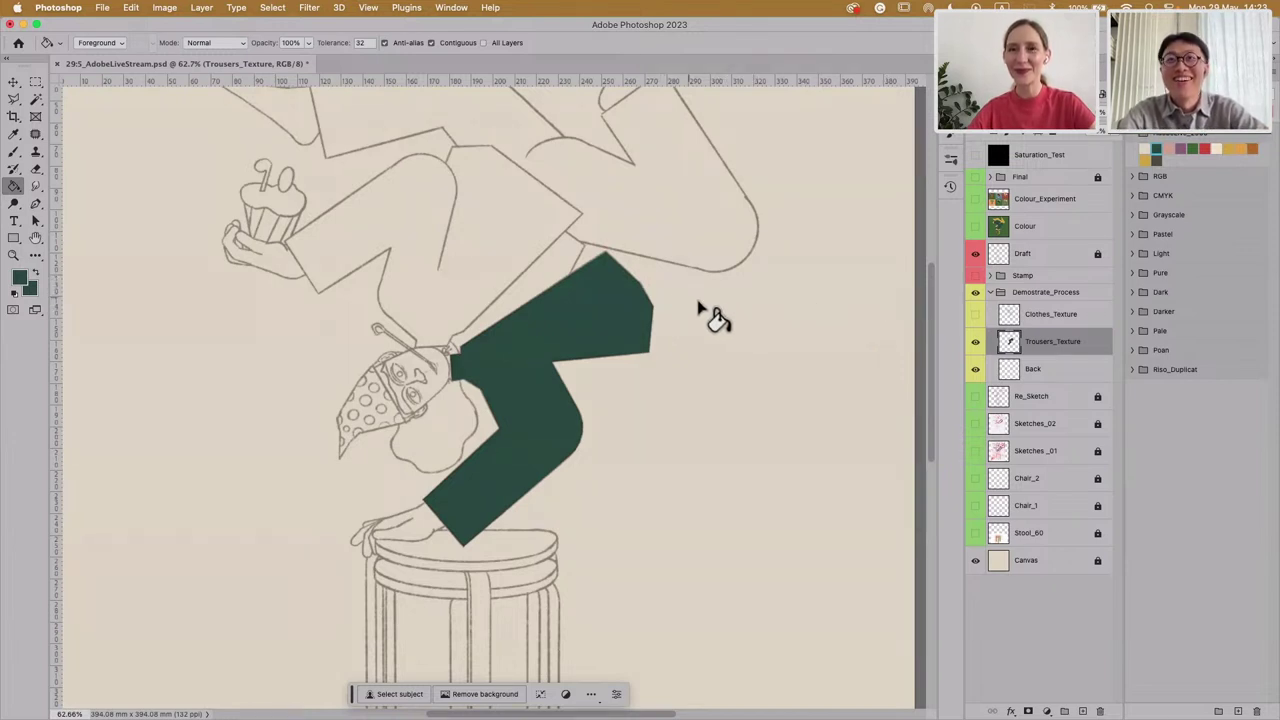
# Step: Expand the Stamp group, make its three hatched textures visible, and zoom out to view them
pyautogui.click(990, 276)
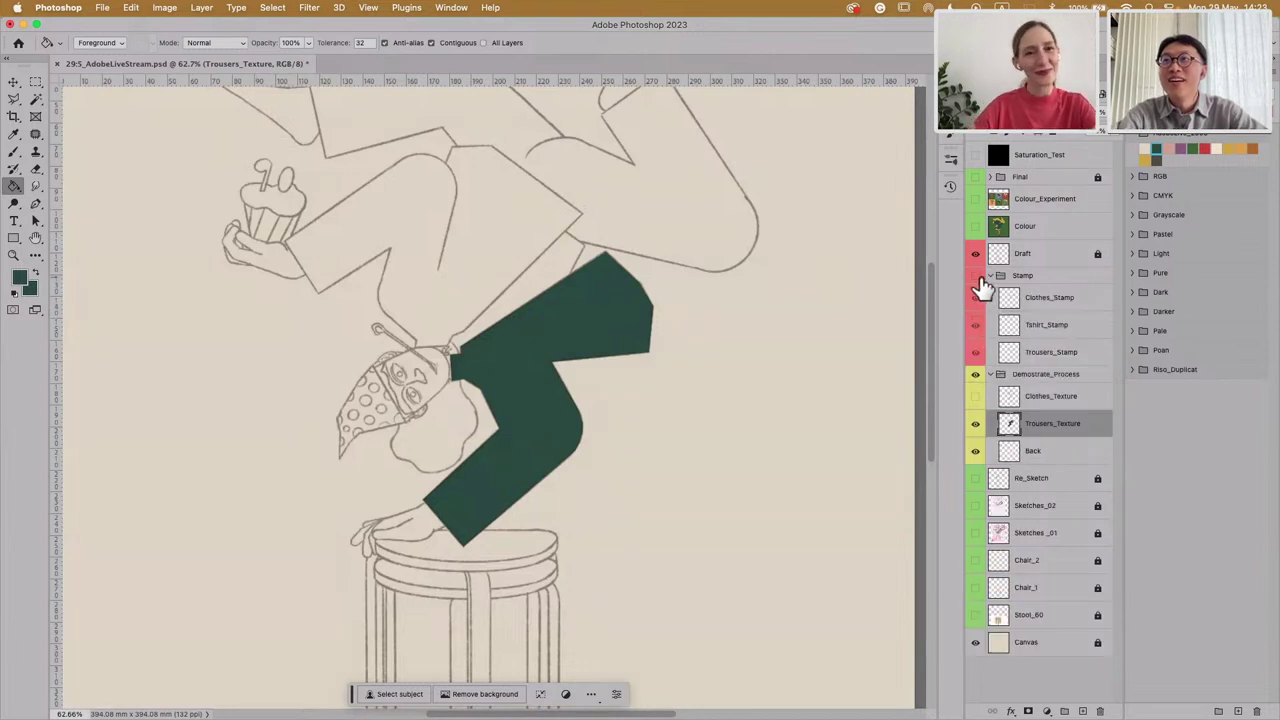
pyautogui.click(976, 277)
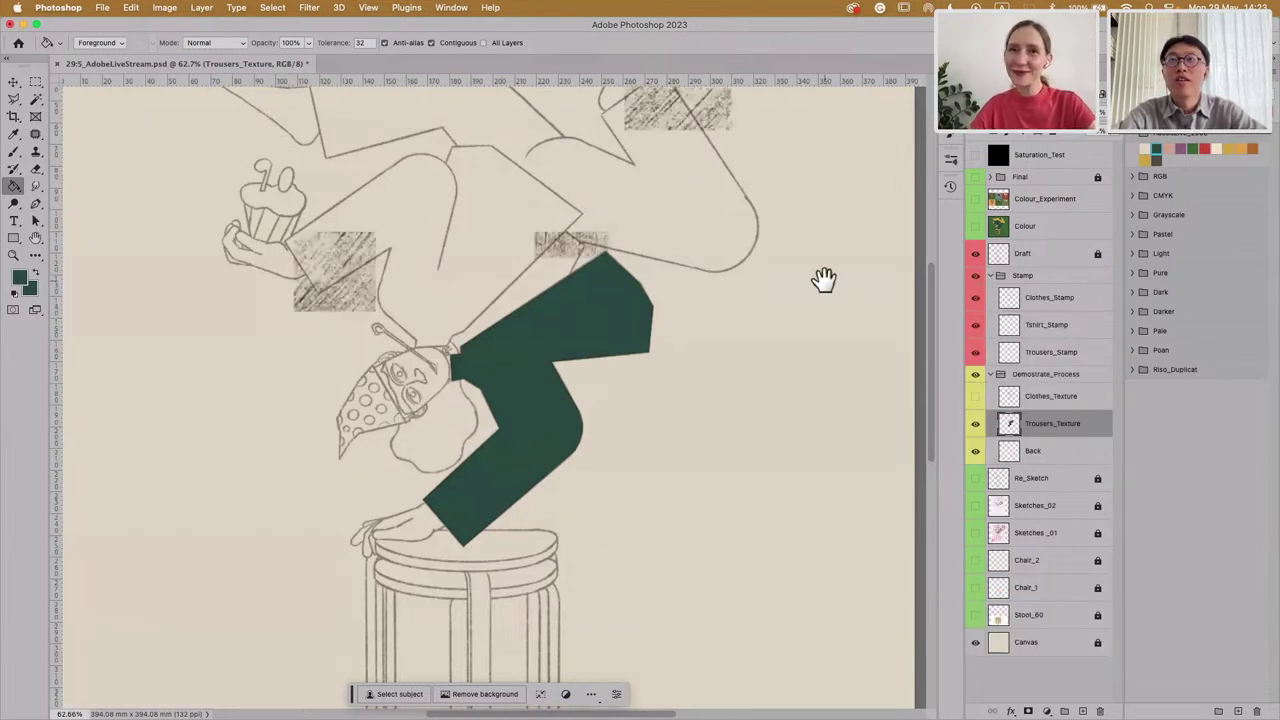
pyautogui.moveTo(820, 277); pyautogui.dragTo(800, 445)
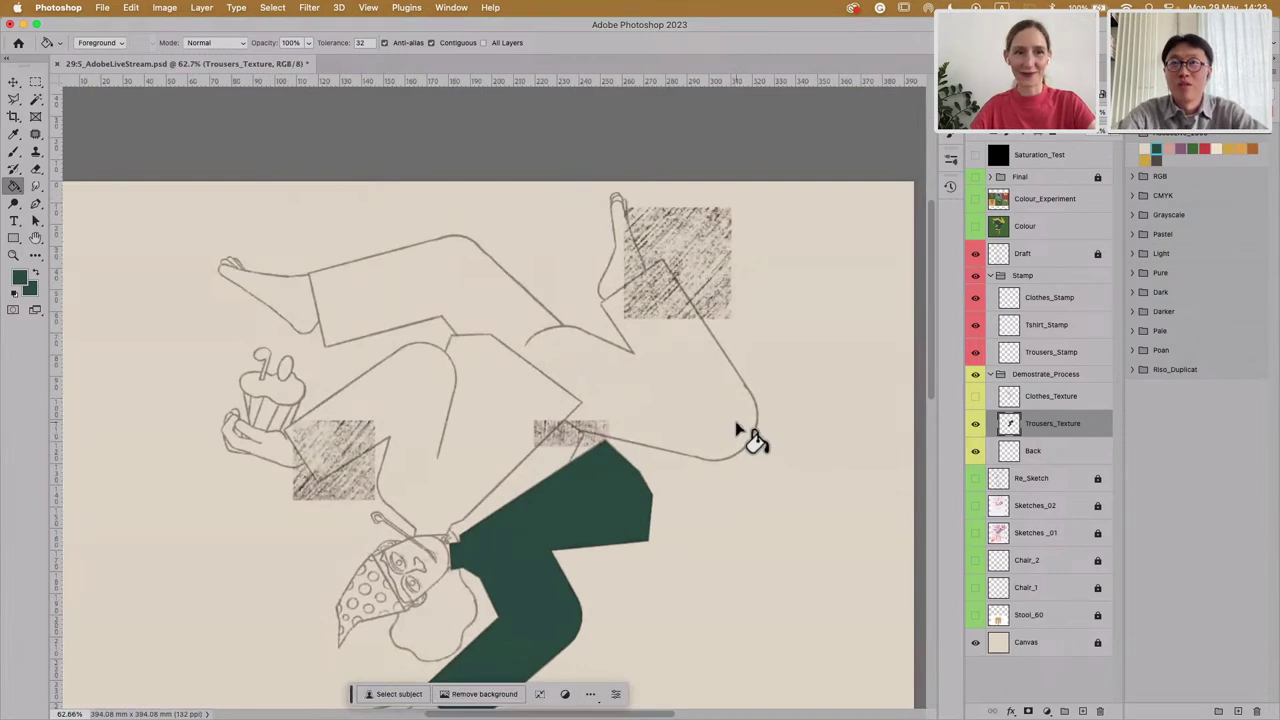
pyautogui.scroll(-2, 748, 437)
pyautogui.scroll(-2, 748, 437)
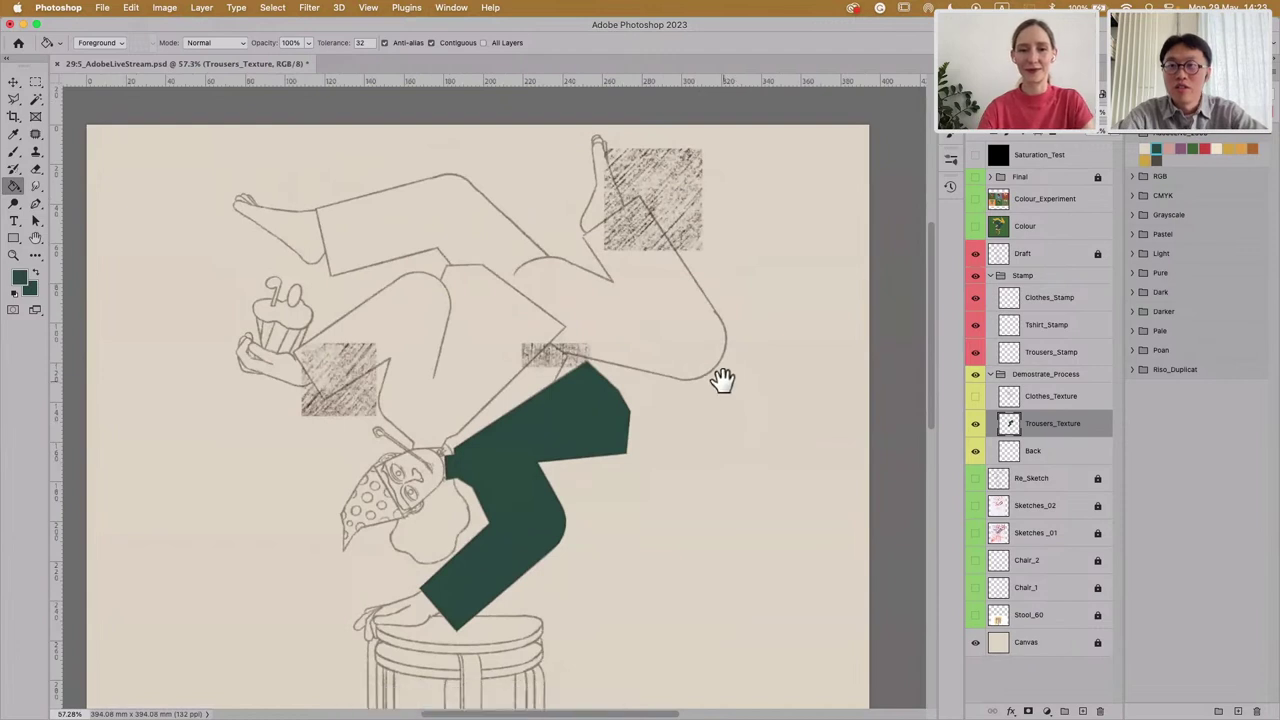
pyautogui.scroll(1, 722, 395)
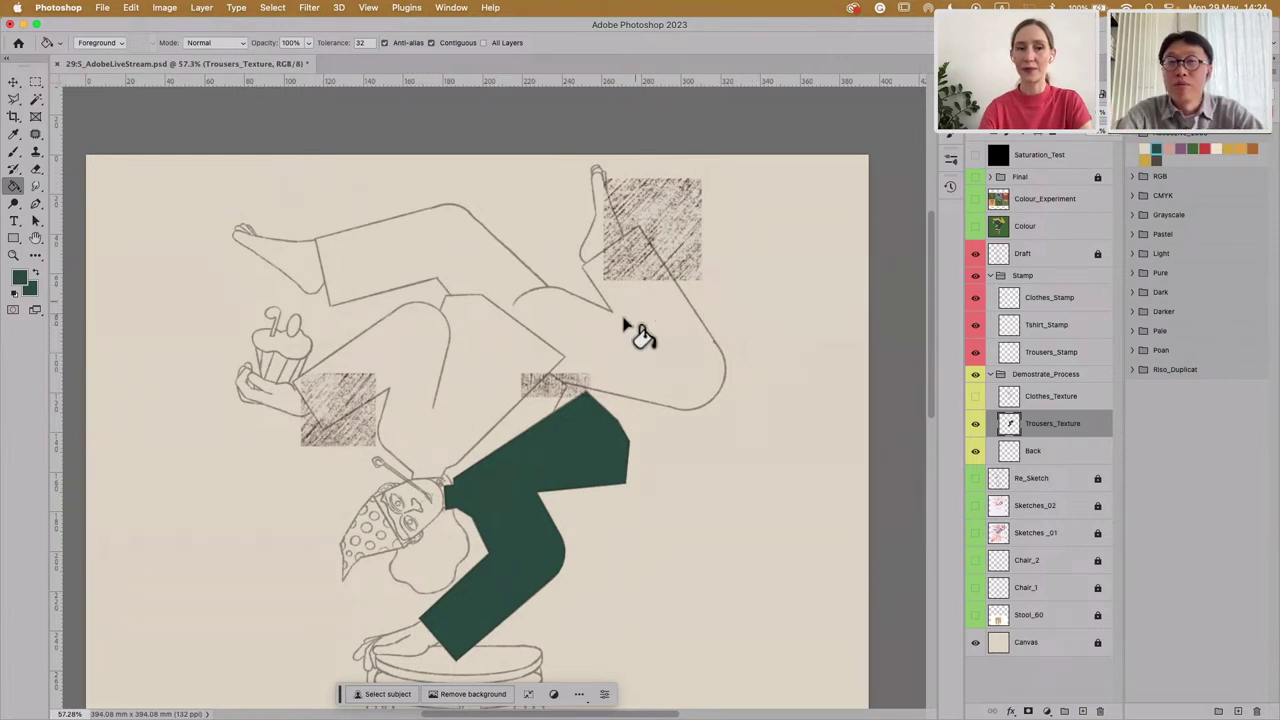
# Step: Paste a copy of Clothes_Stamp above Clothes_Texture in Demostrate_Process and hide the Stamp group
pyautogui.click(1058, 312)
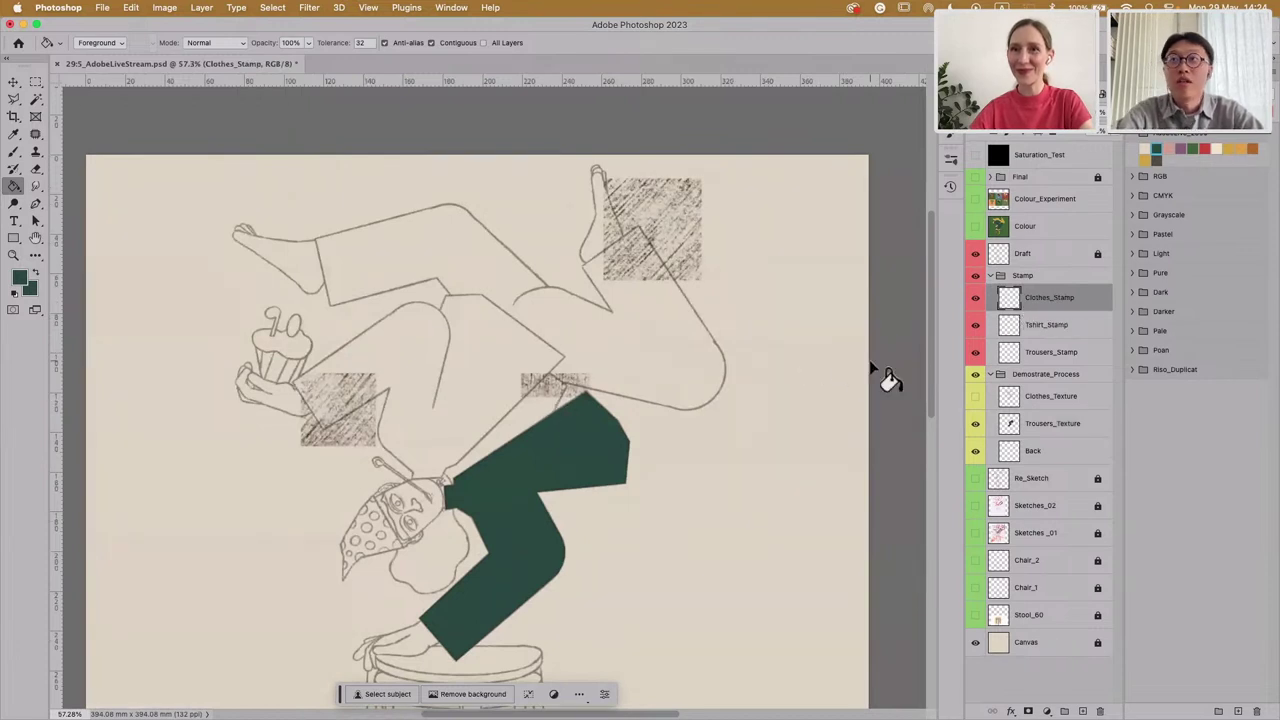
pyautogui.click(1063, 333)
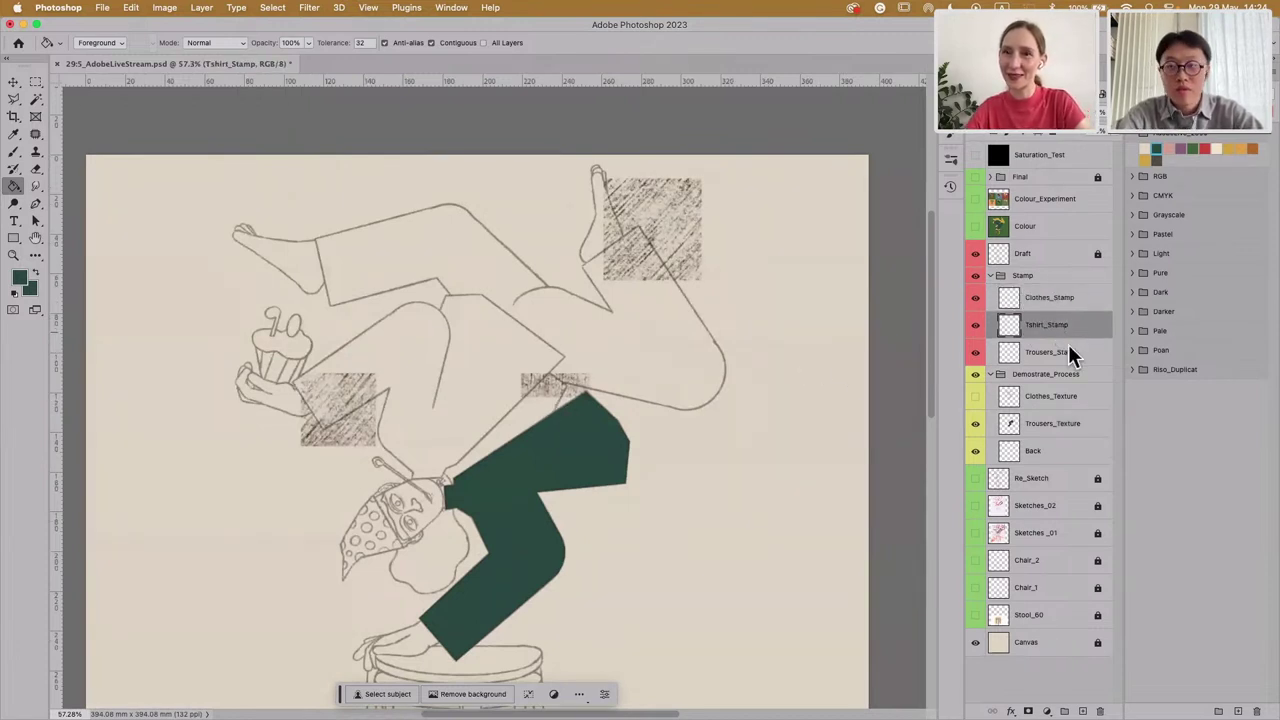
pyautogui.keyDown('shift'); pyautogui.click(1068, 352); pyautogui.keyUp('shift')
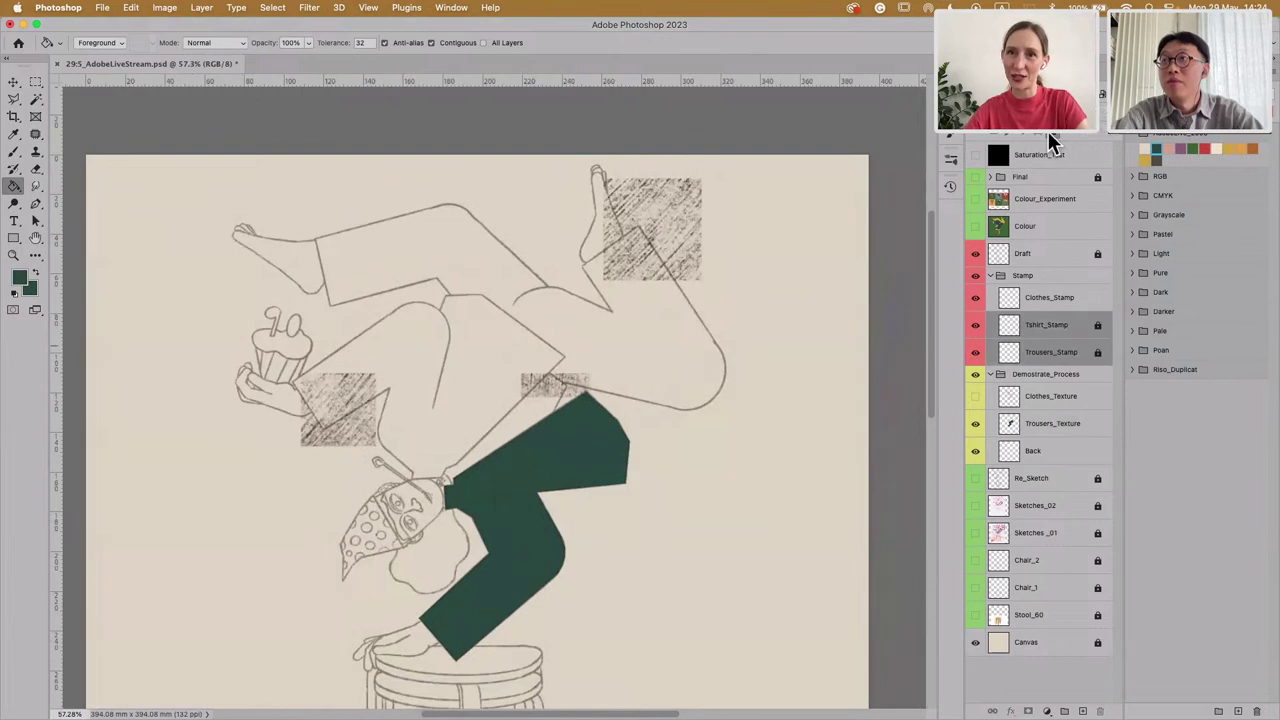
pyautogui.click(1063, 300)
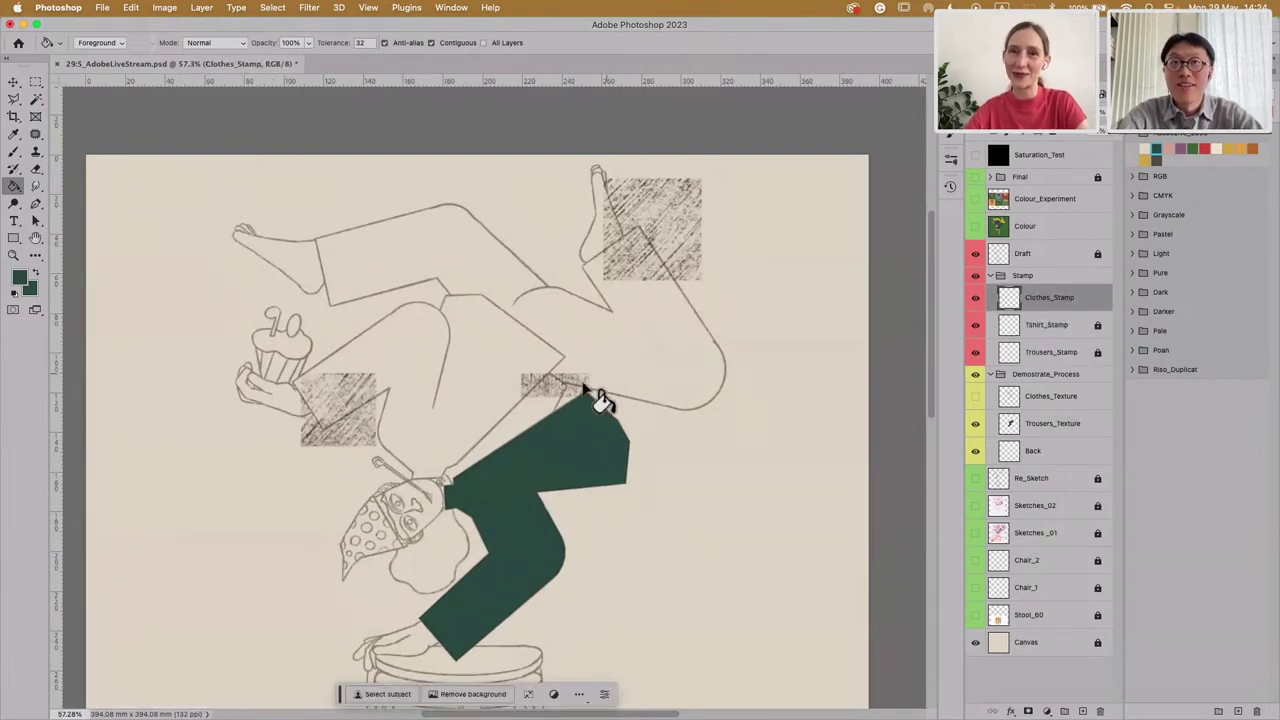
pyautogui.press('v')
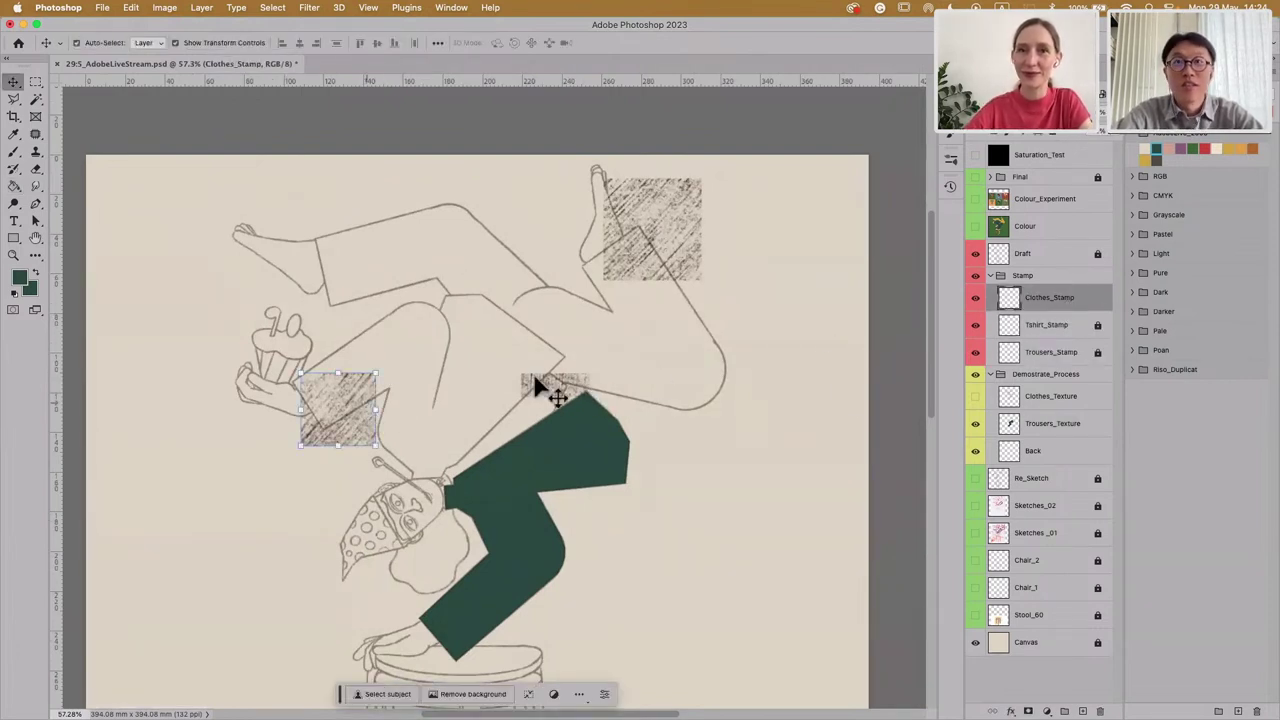
pyautogui.click(1075, 398)
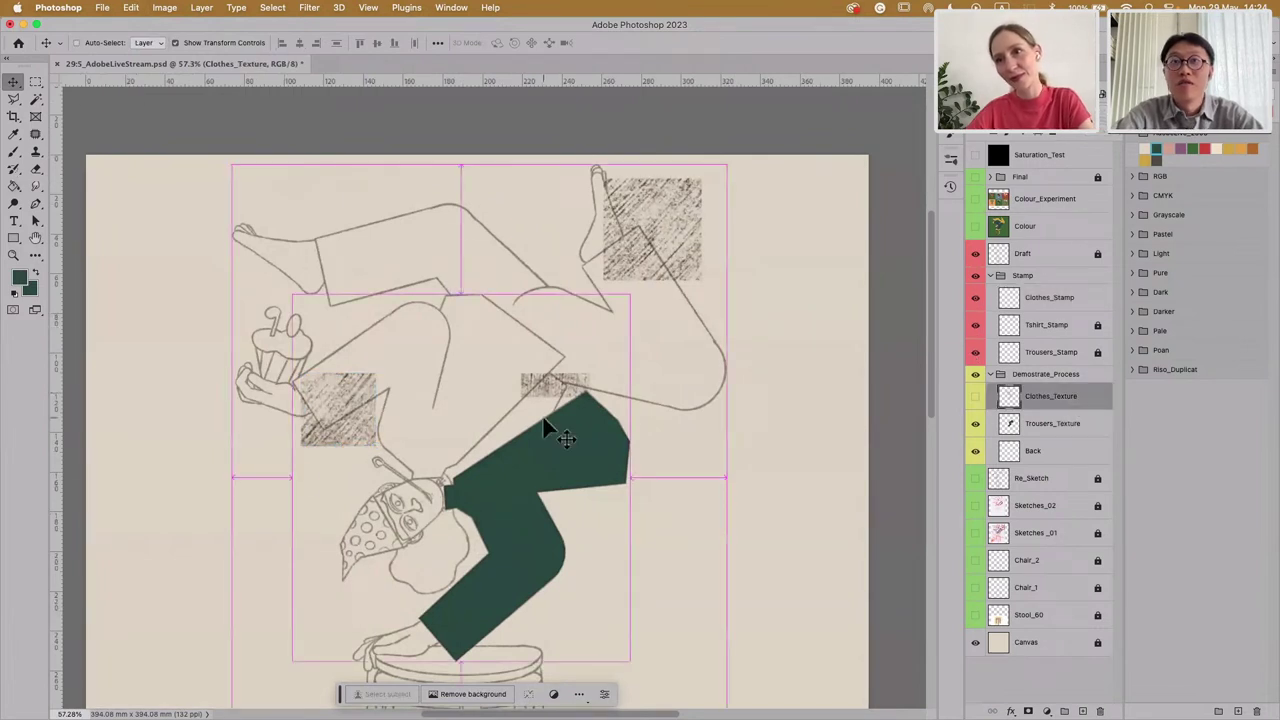
pyautogui.hotkey('ctrl', 'v')
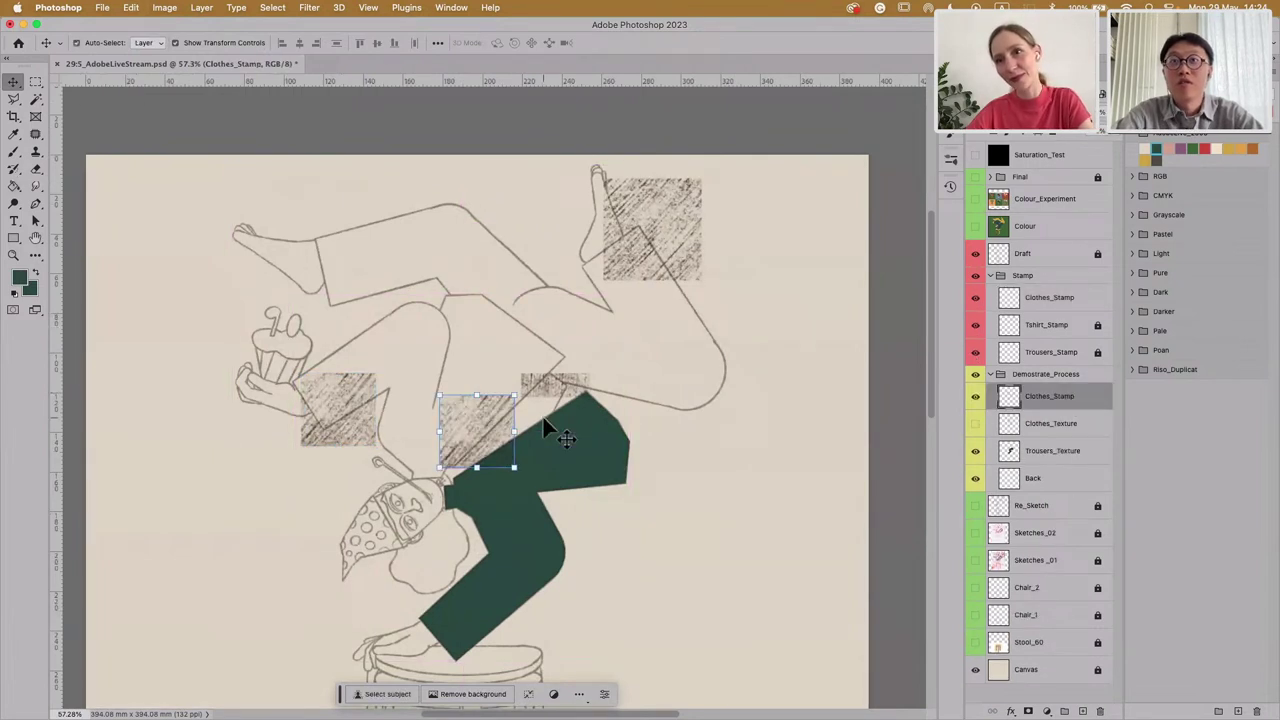
pyautogui.click(976, 277)
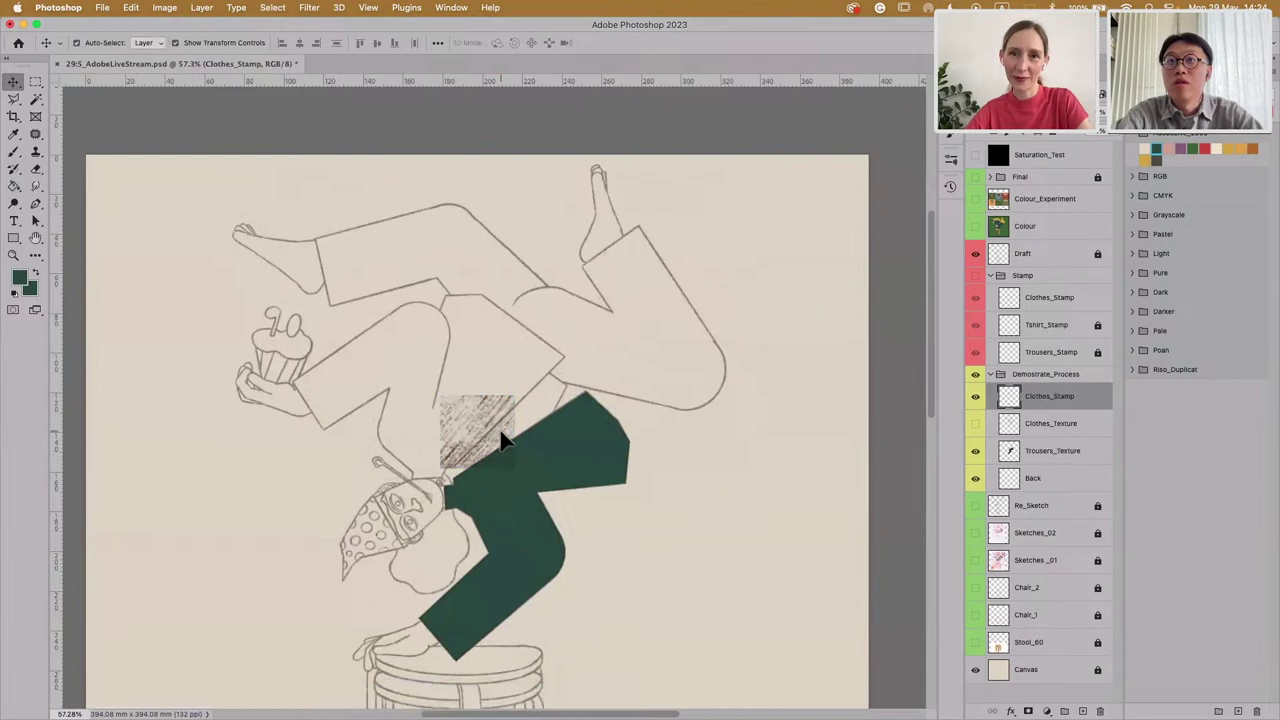
# Step: Move the Clothes_Stamp texture square up to the trousers' top edge
pyautogui.click(1066, 428)
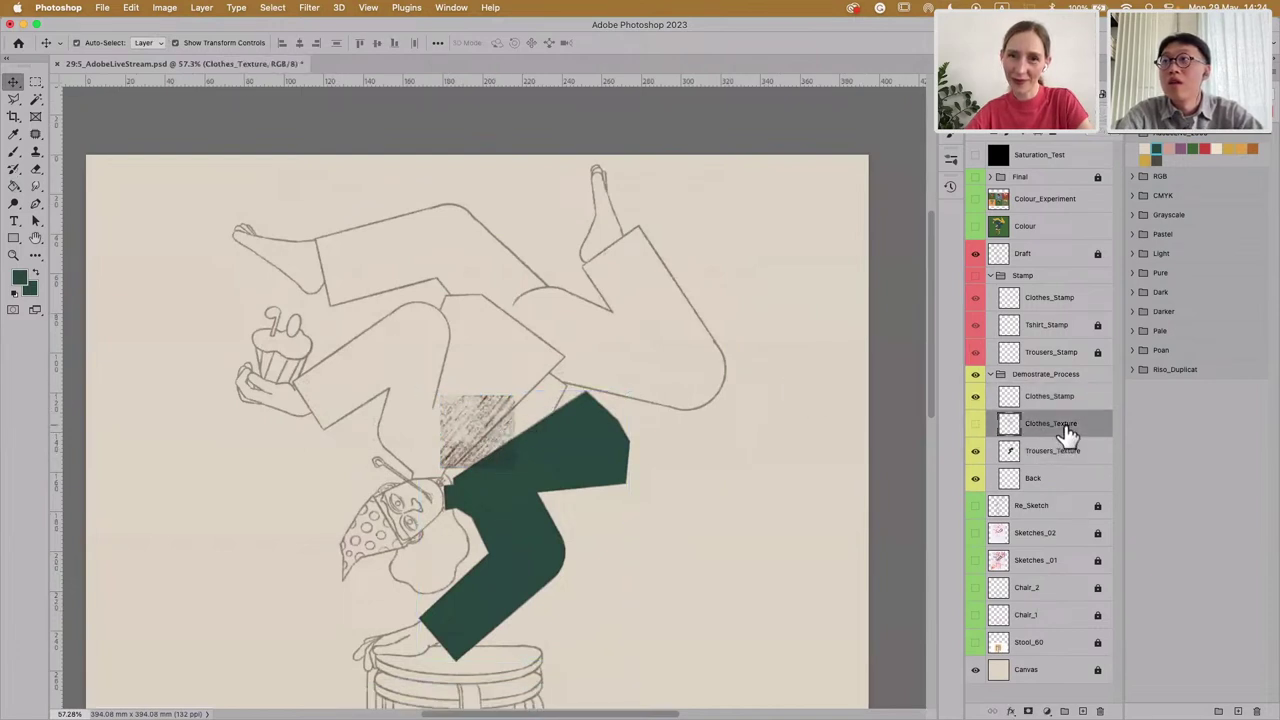
pyautogui.click(1062, 453)
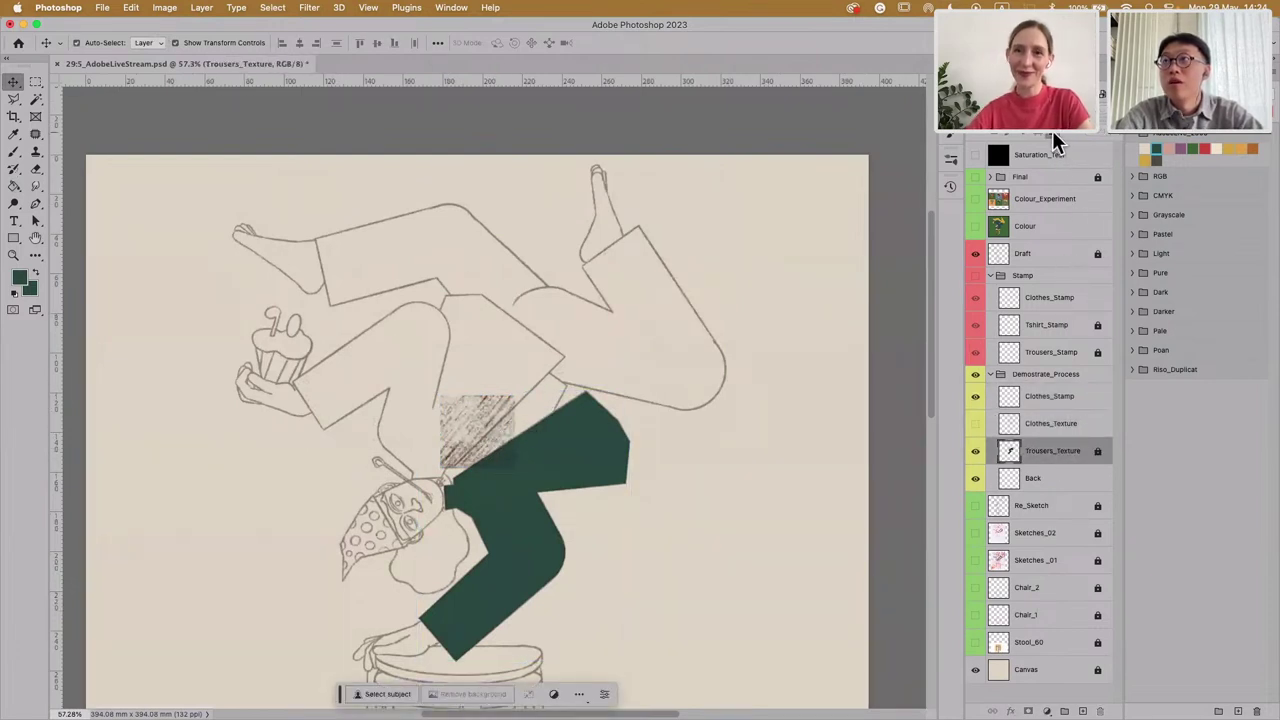
pyautogui.click(1068, 428)
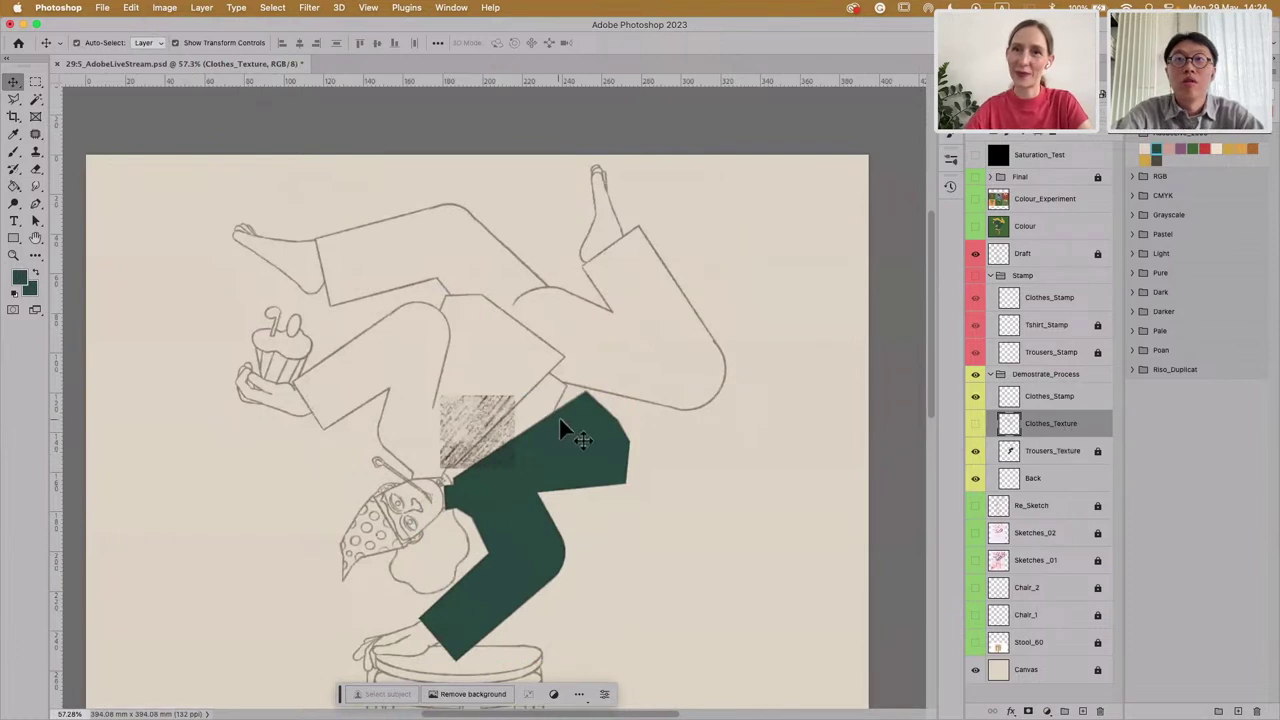
pyautogui.click(502, 443)
pyautogui.click(486, 446)
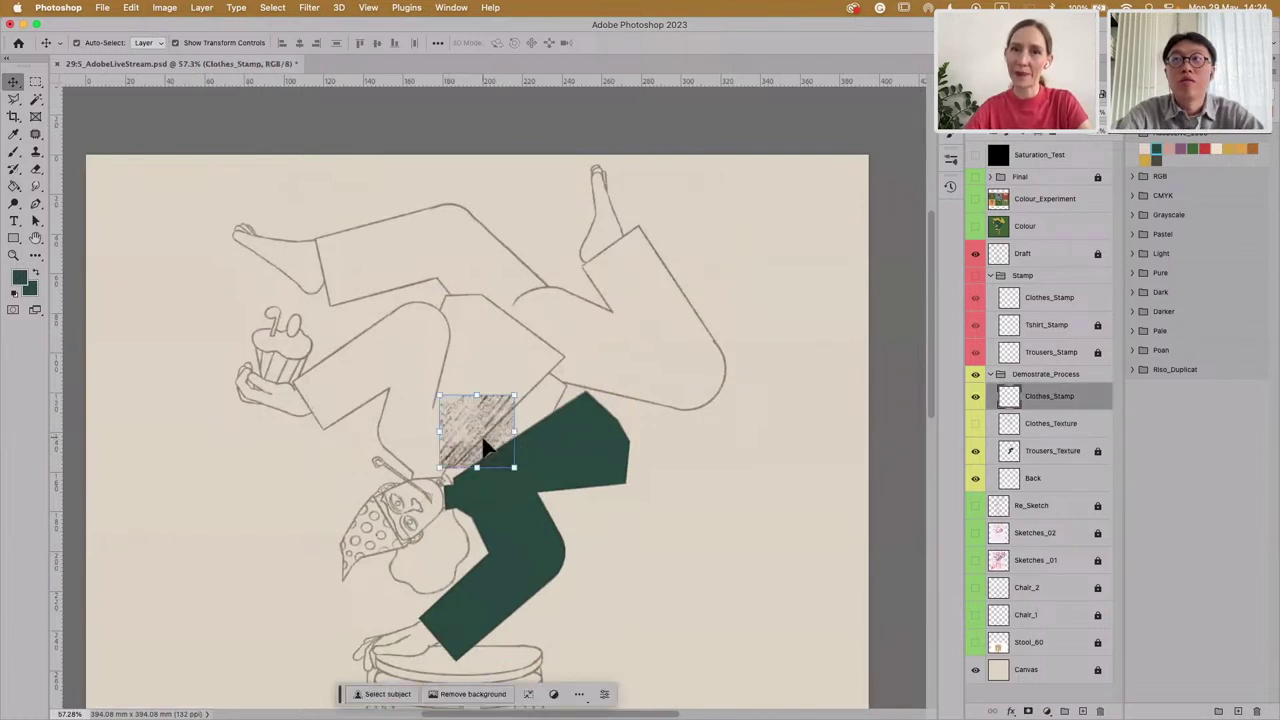
pyautogui.click(1055, 427)
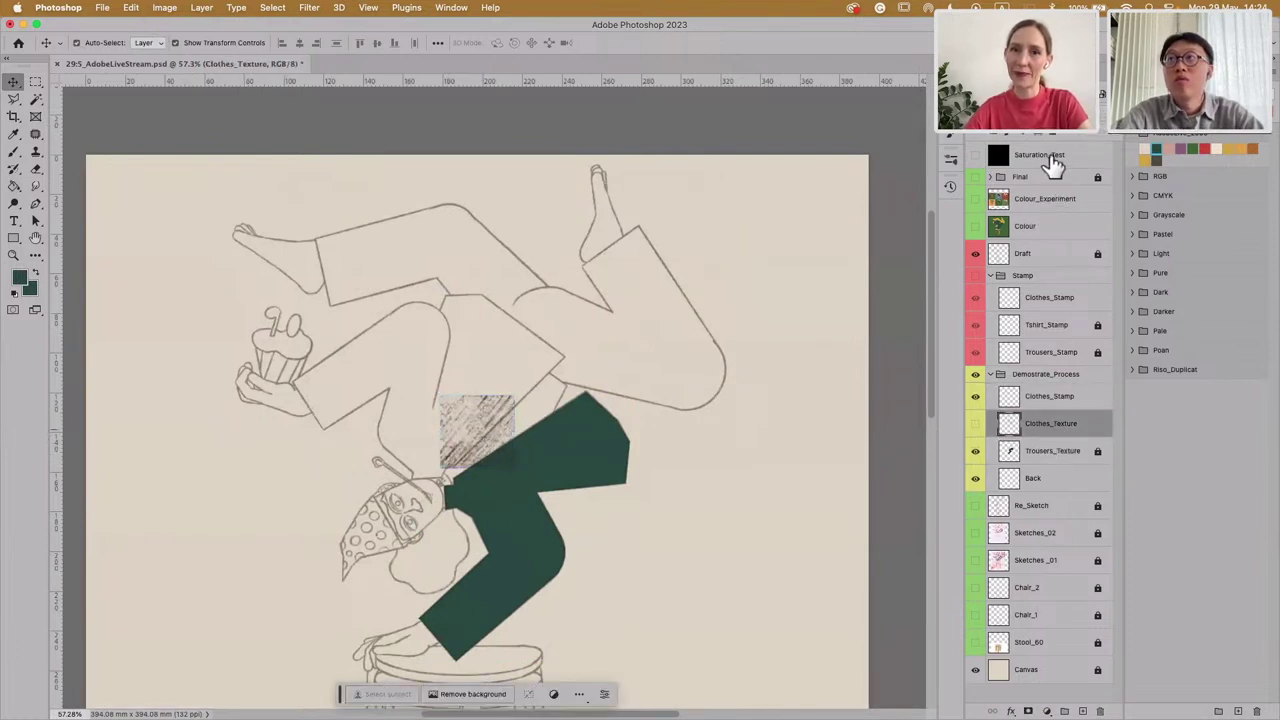
pyautogui.click(491, 437)
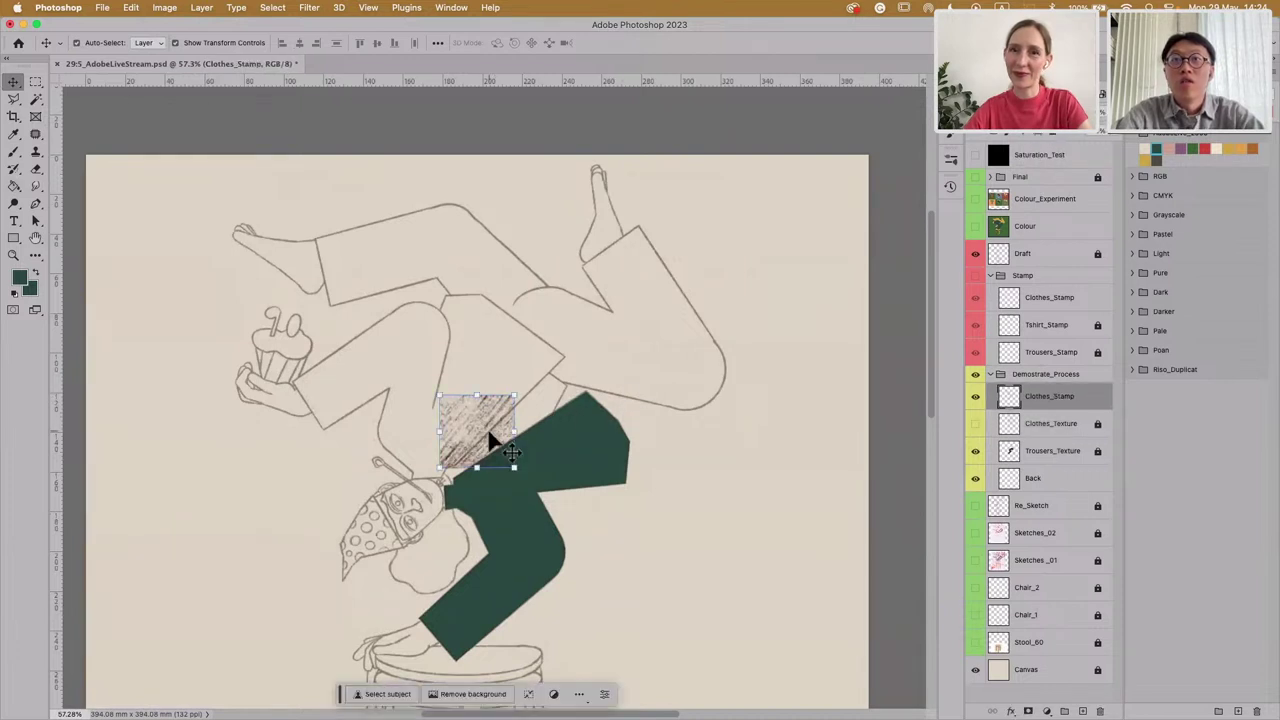
pyautogui.moveTo(497, 440); pyautogui.dragTo(541, 412)
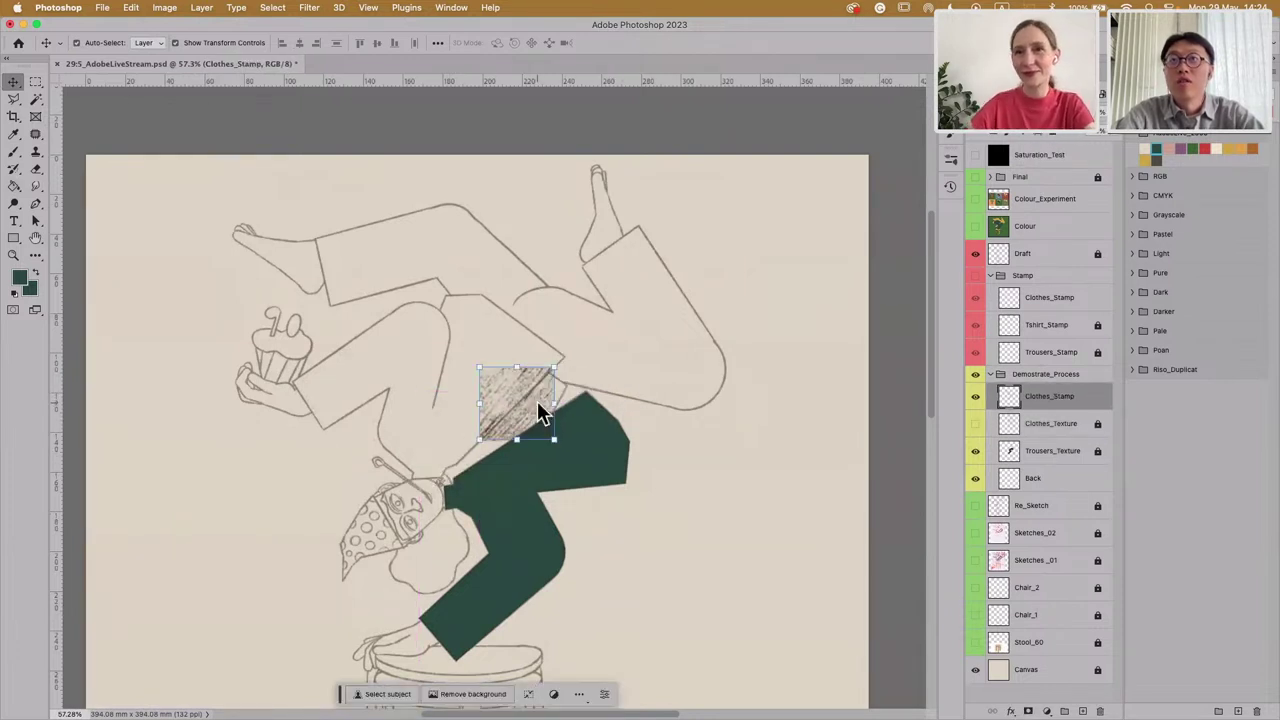
# Step: Set the stamp layer's blend mode to Overlay and shift it over the trousers
pyautogui.click(1005, 115)
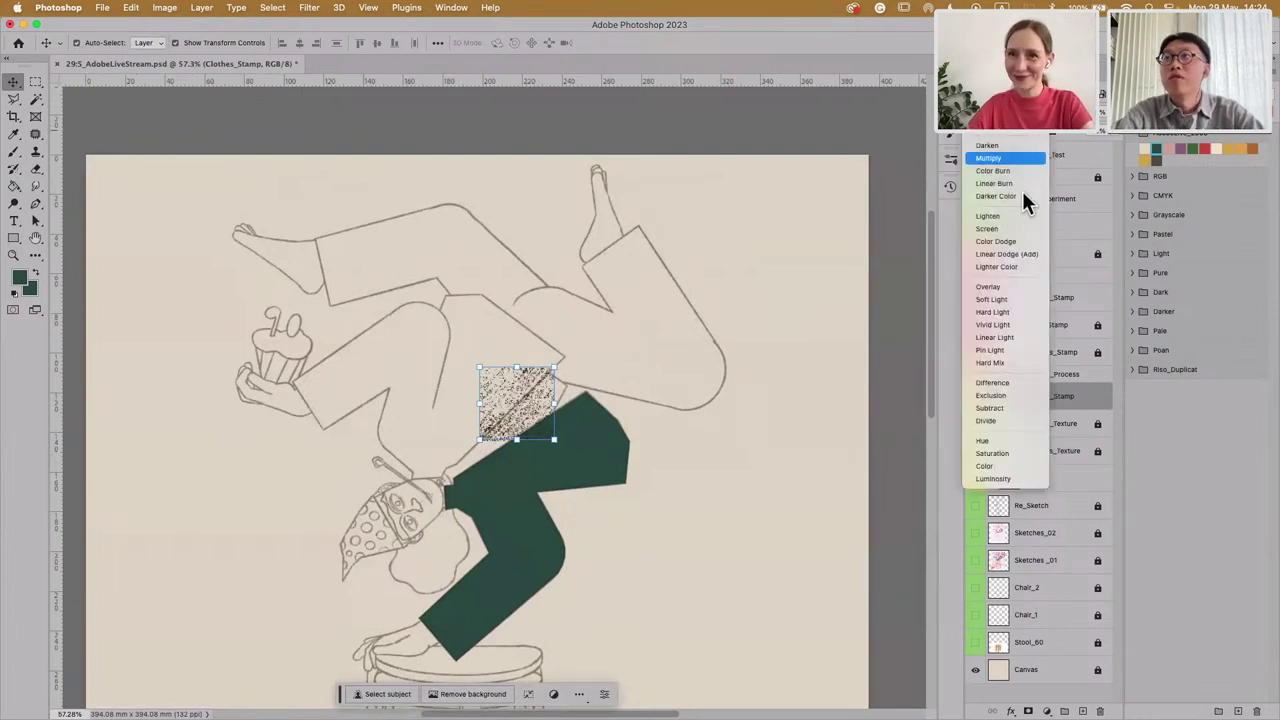
pyautogui.click(1024, 282)
pyautogui.moveTo(623, 394)
pyautogui.mouseDown()
pyautogui.moveTo(543, 429)
pyautogui.moveTo(548, 415)
pyautogui.moveTo(592, 408)
pyautogui.moveTo(545, 430)
pyautogui.moveTo(642, 399)
pyautogui.mouseUp()
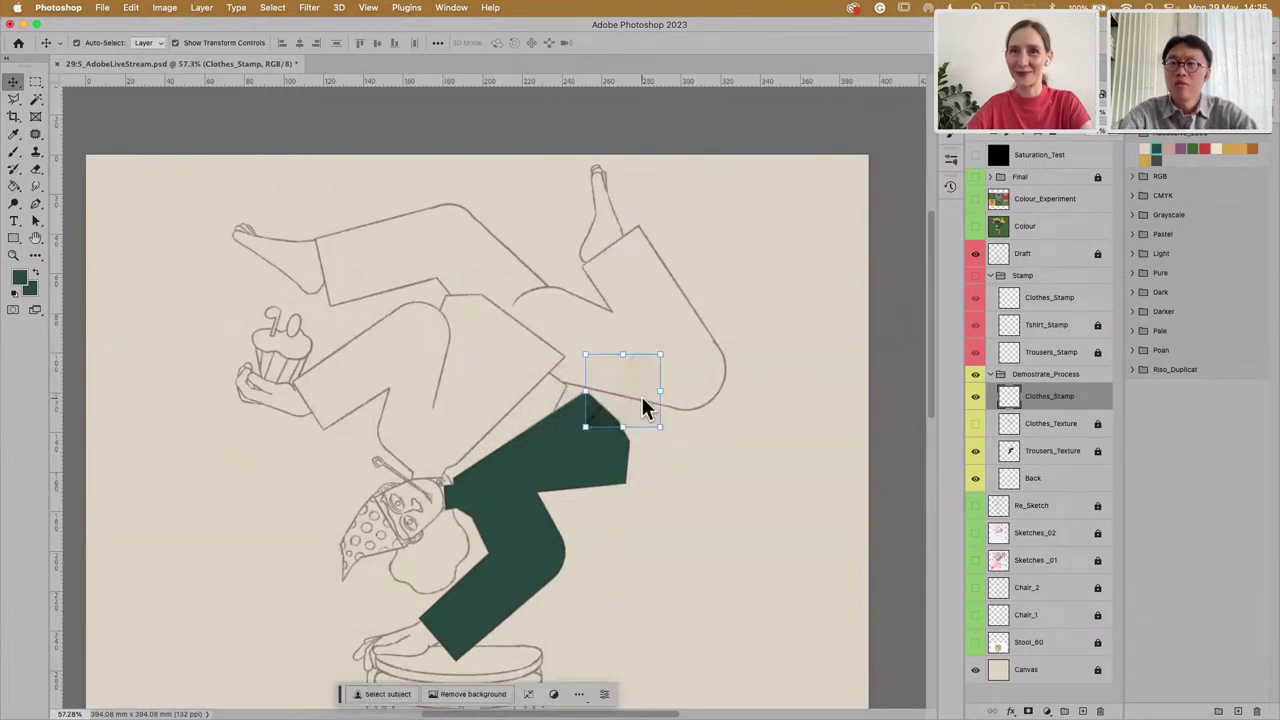
# Step: Make a second Clothes_Stamp copy and move it further left over the waist
pyautogui.moveTo(642, 398); pyautogui.dragTo(519, 452)
pyautogui.press('super+c')
pyautogui.press('super+v')
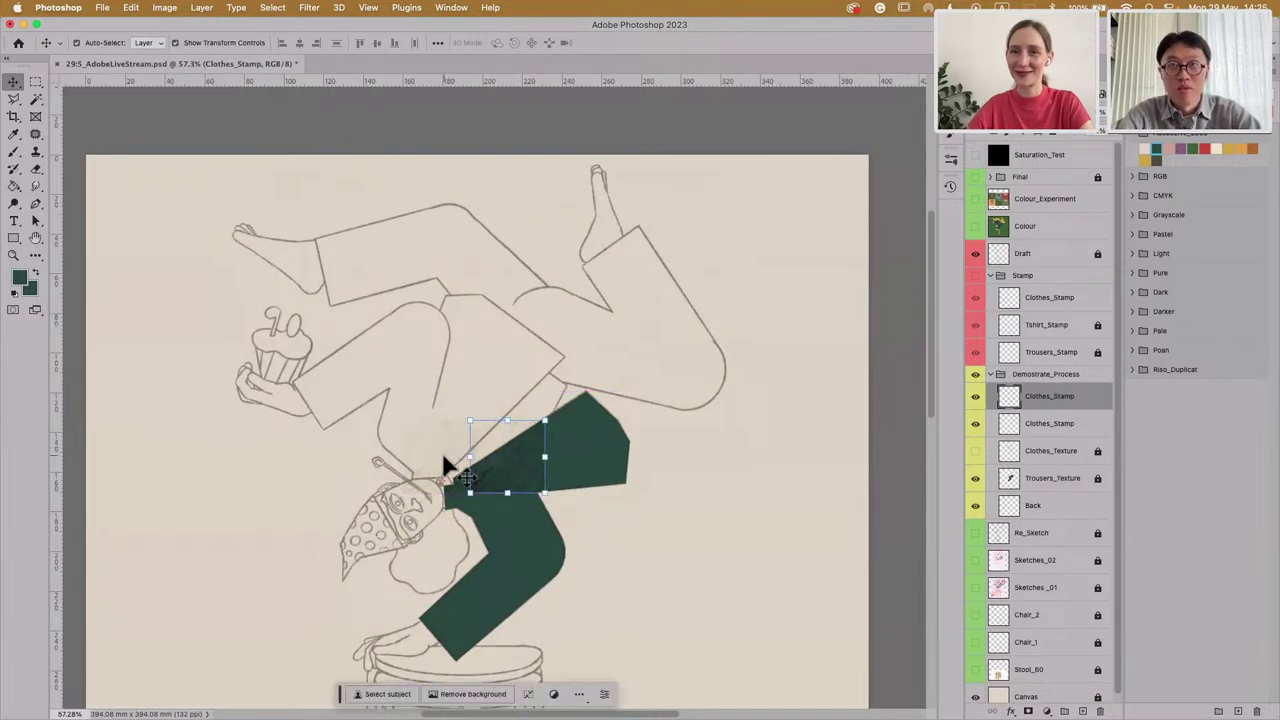
# Step: Arrange four Clothes_Stamp copies in a horizontal strip across the upper trousers and select them together
pyautogui.moveTo(450, 398); pyautogui.dragTo(623, 435)
pyautogui.click(712, 461)
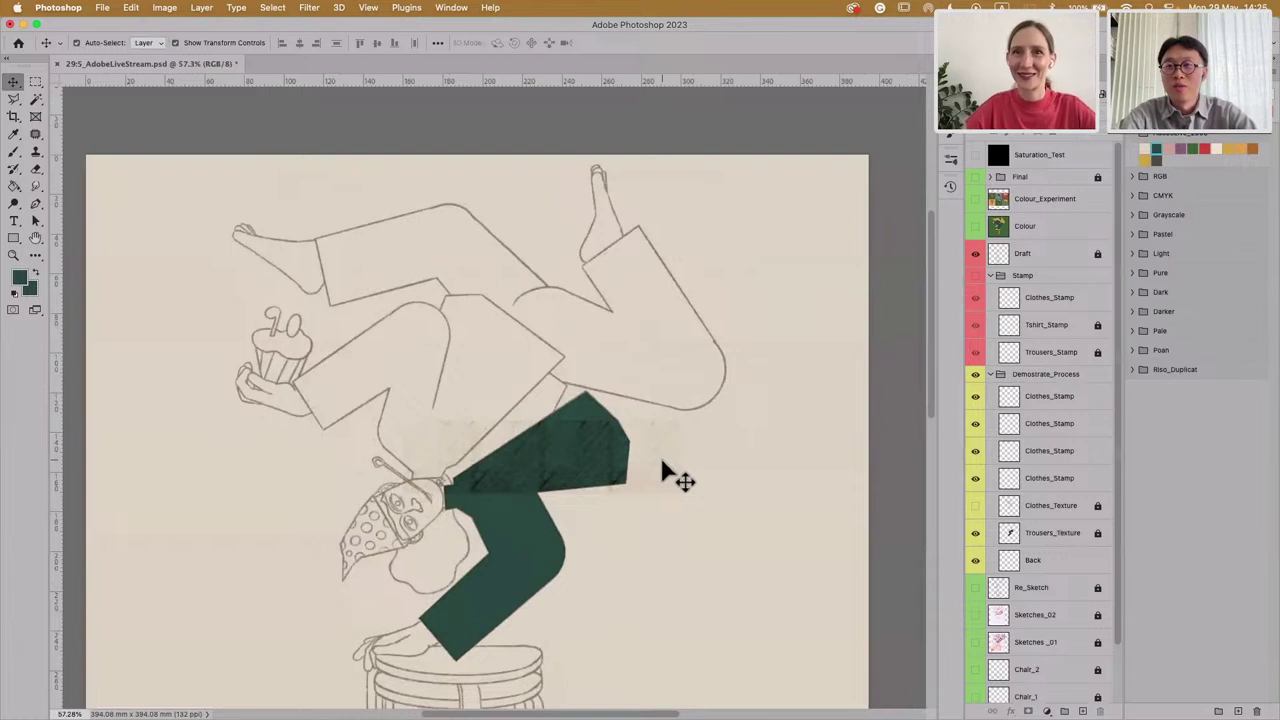
pyautogui.moveTo(645, 526); pyautogui.dragTo(592, 482)
pyautogui.press('Left')
pyautogui.press('Left')
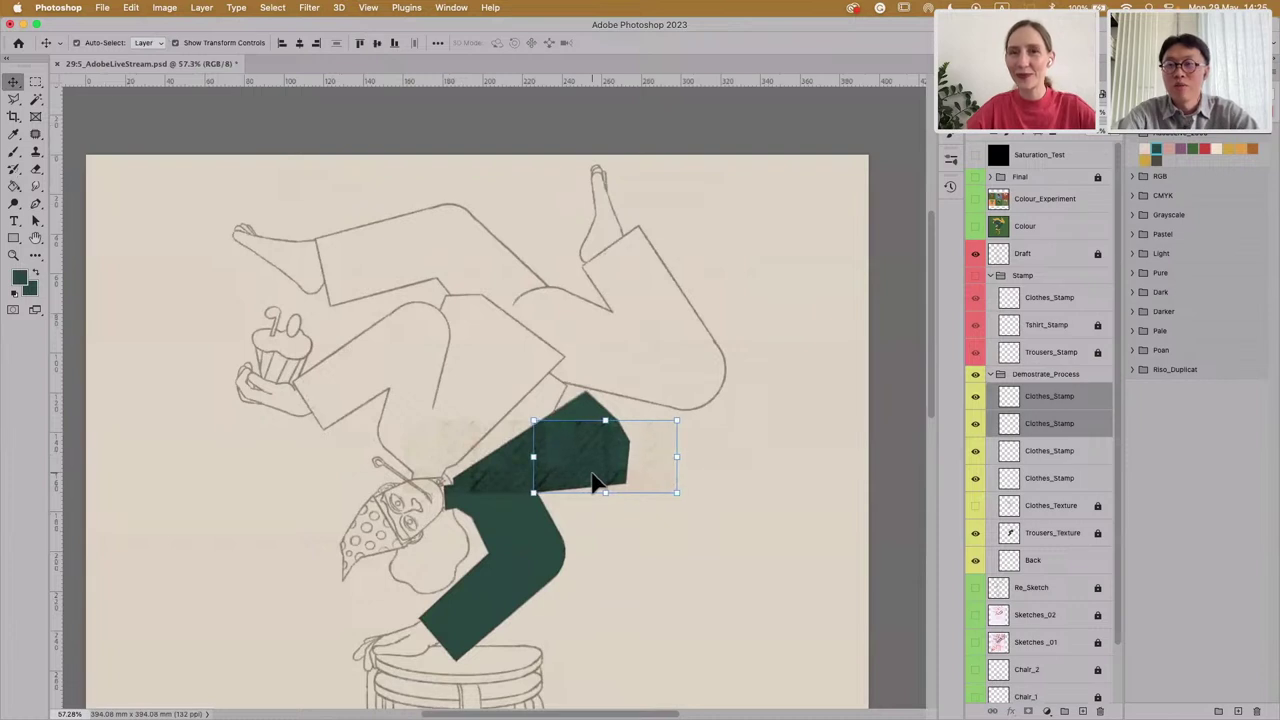
pyautogui.click(592, 535)
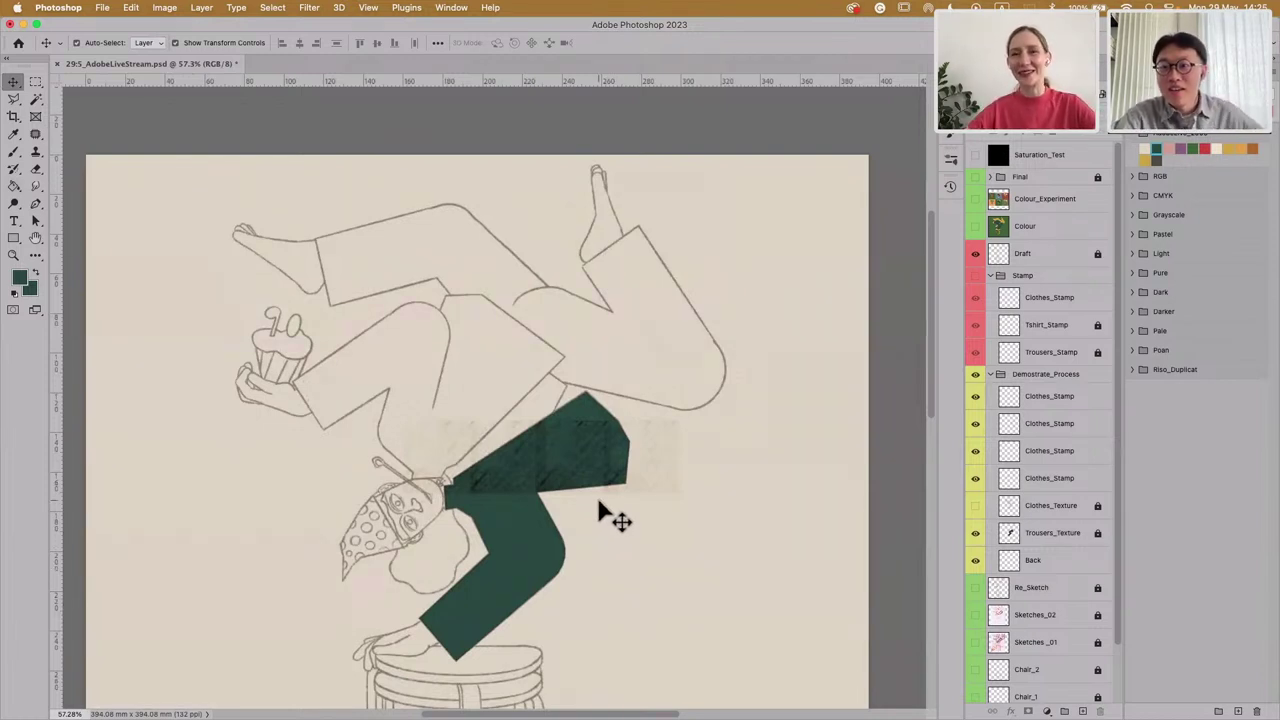
pyautogui.moveTo(407, 378); pyautogui.dragTo(686, 446)
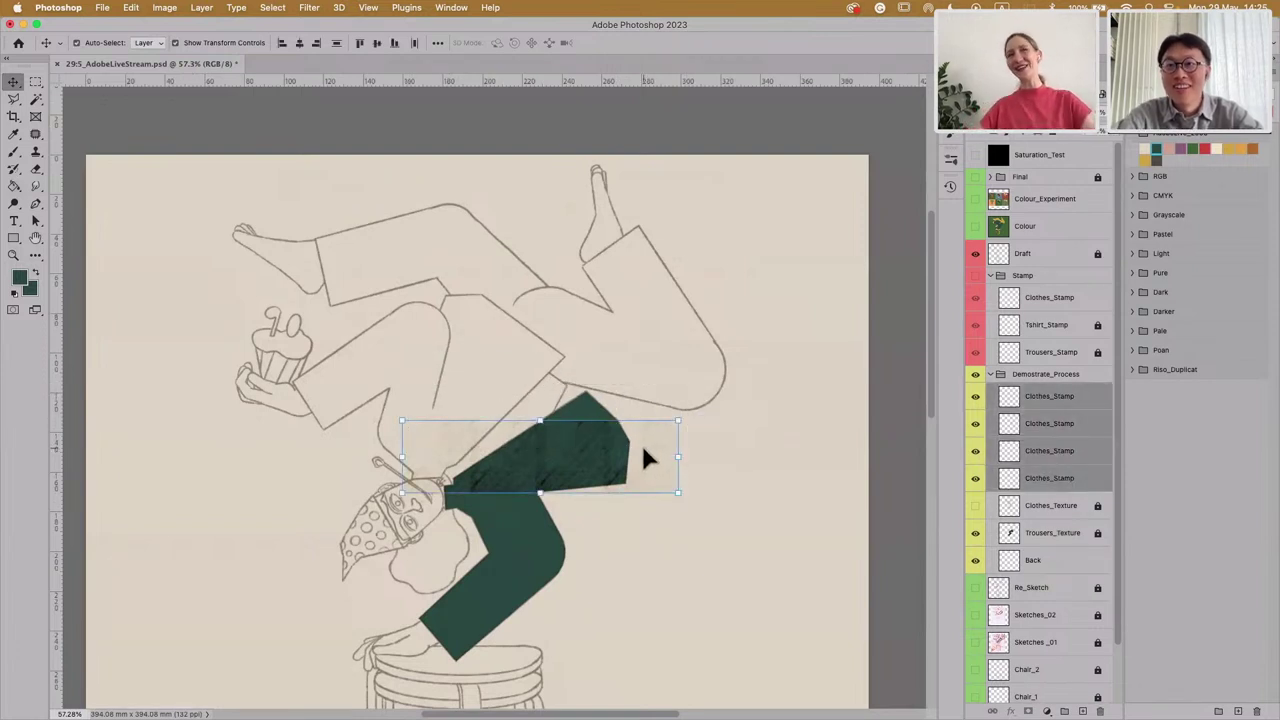
pyautogui.moveTo(644, 450); pyautogui.dragTo(672, 420)
pyautogui.moveTo(427, 390); pyautogui.dragTo(675, 409)
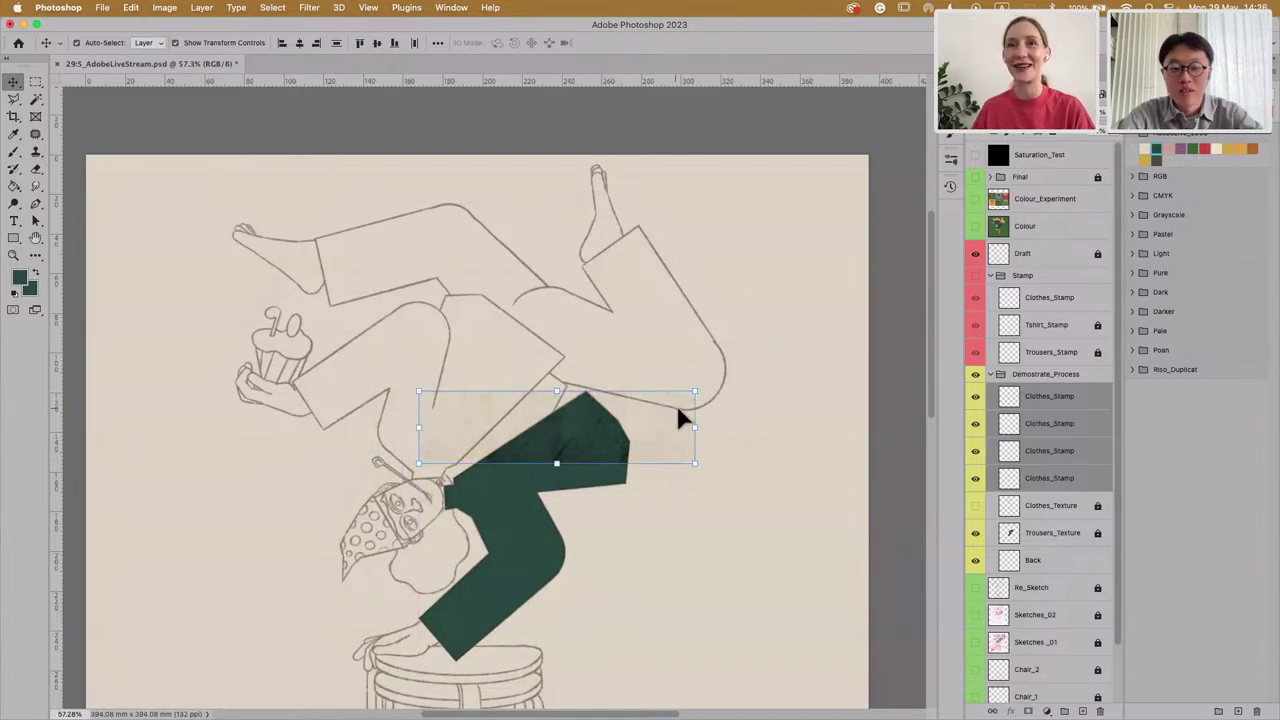
pyautogui.click(771, 443)
pyautogui.moveTo(431, 357); pyautogui.dragTo(633, 425)
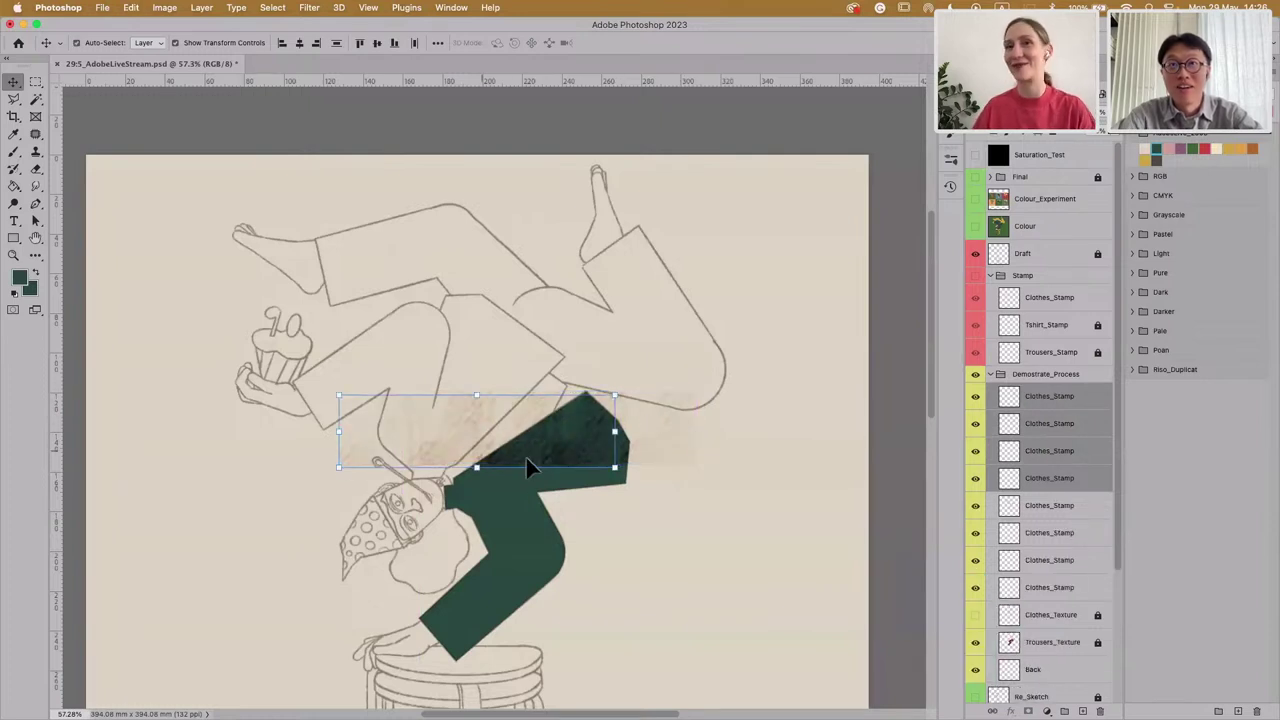
# Step: Merge the four stamp copies into one layer and set it to Overlay
pyautogui.rightClick(1058, 398)
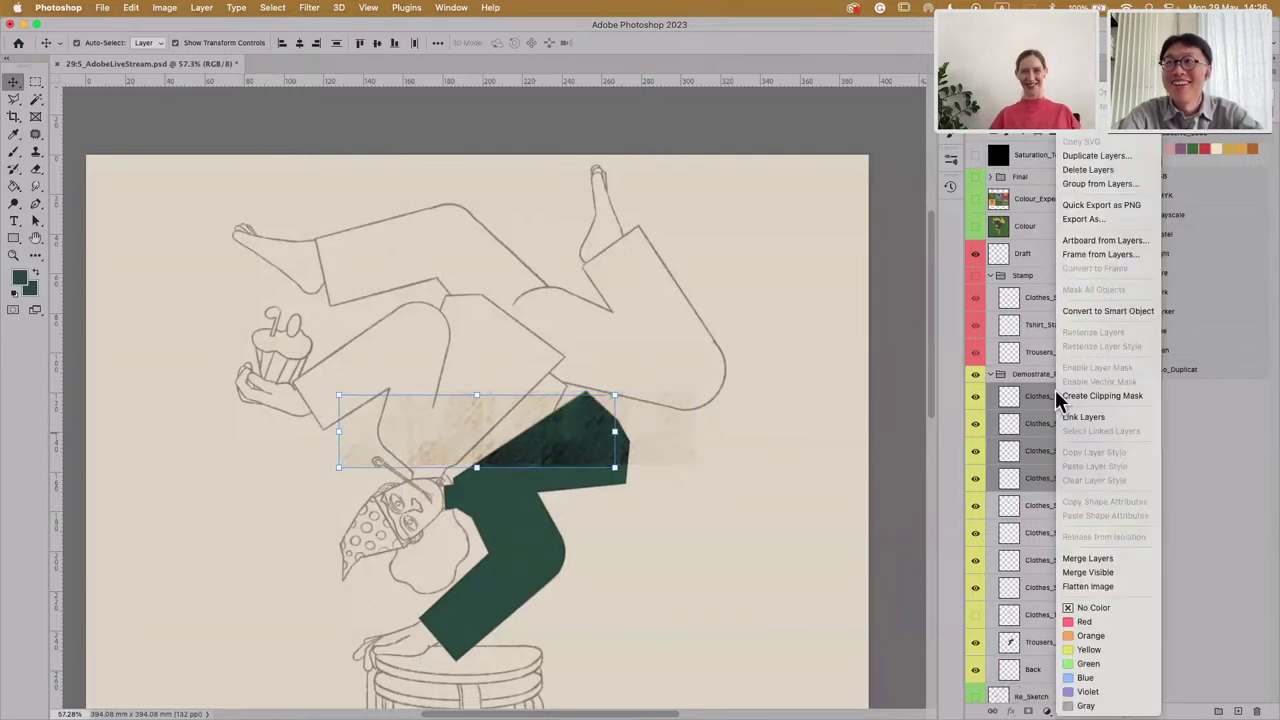
pyautogui.click(1128, 557)
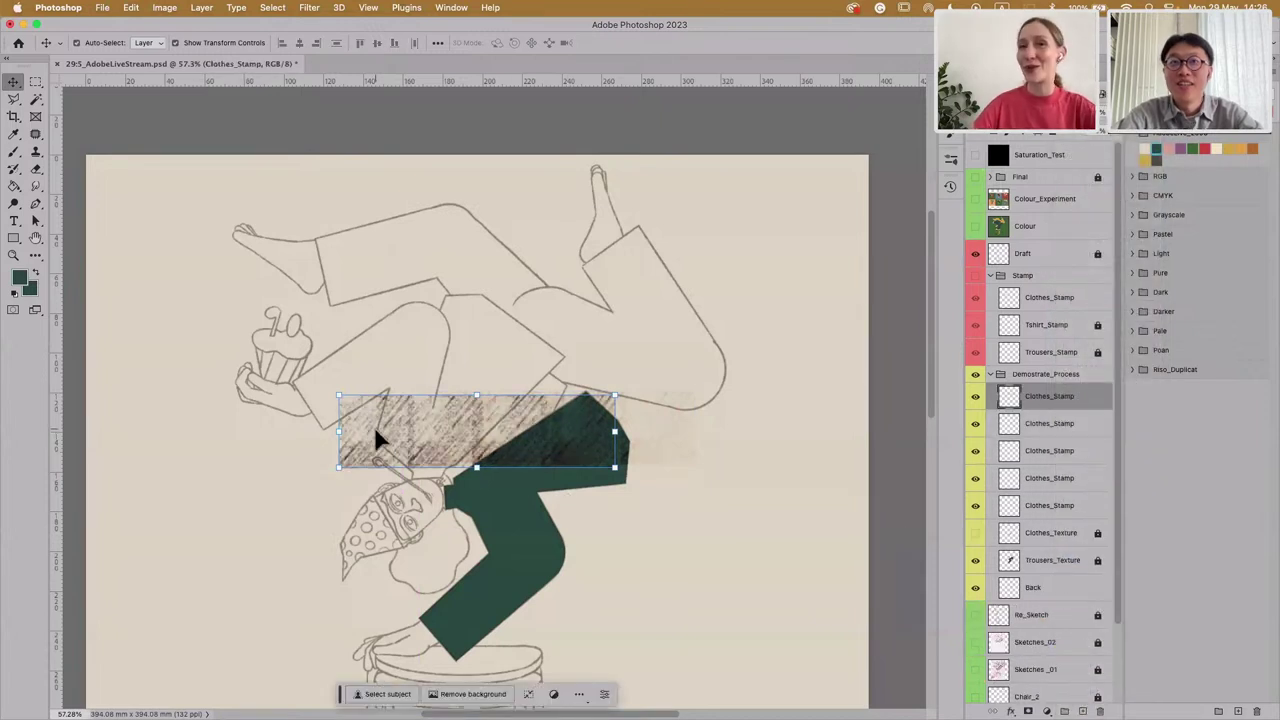
pyautogui.moveTo(374, 432); pyautogui.dragTo(404, 520)
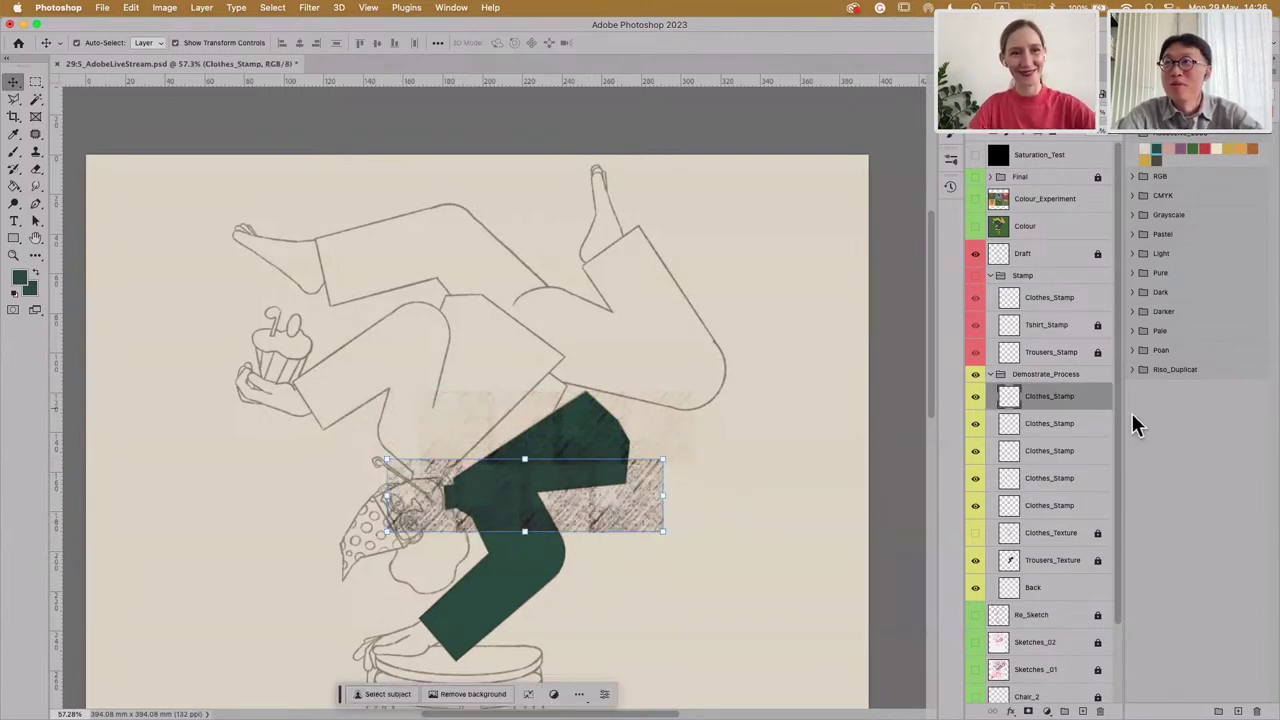
pyautogui.rightClick(1065, 395)
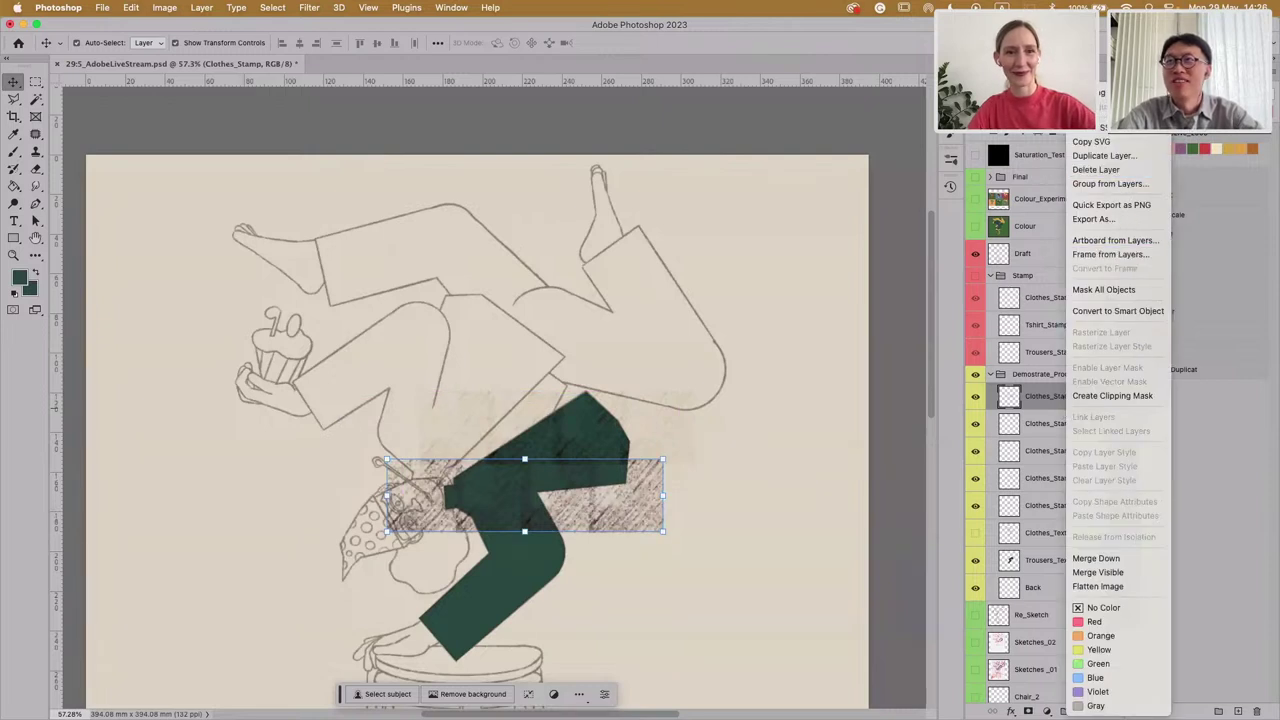
pyautogui.click(1040, 142)
pyautogui.click(1043, 133)
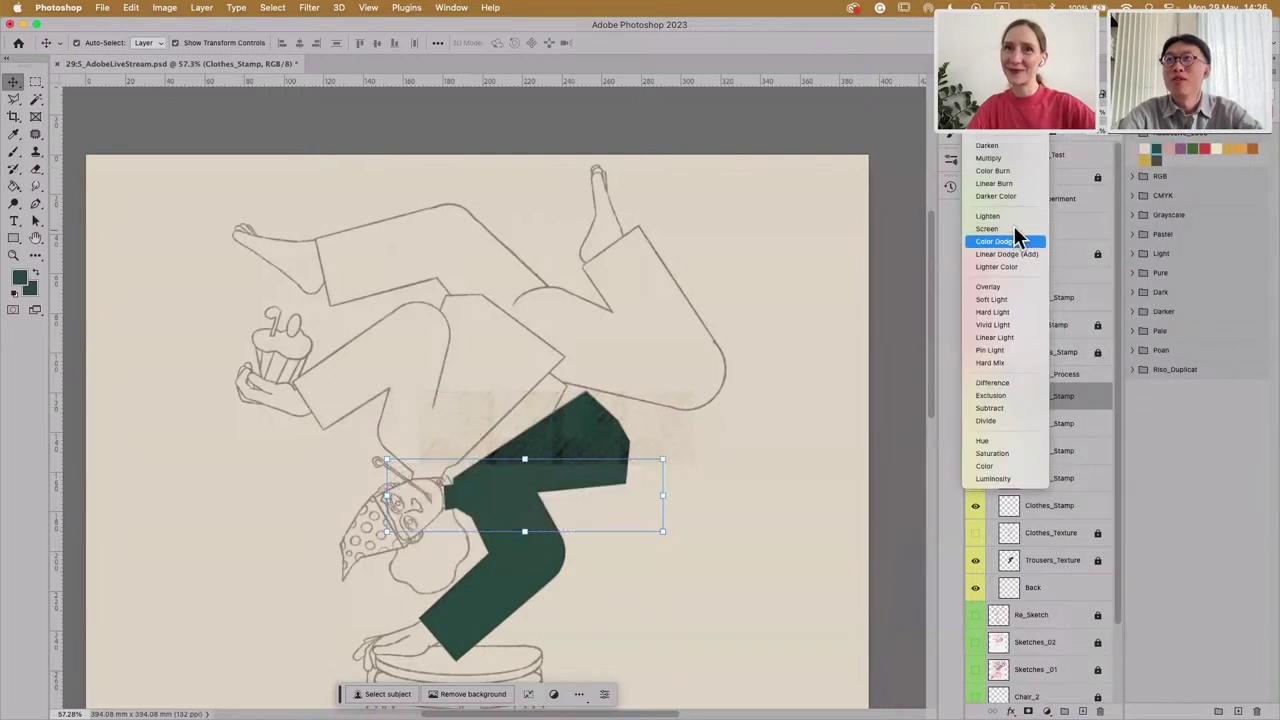
pyautogui.click(1009, 286)
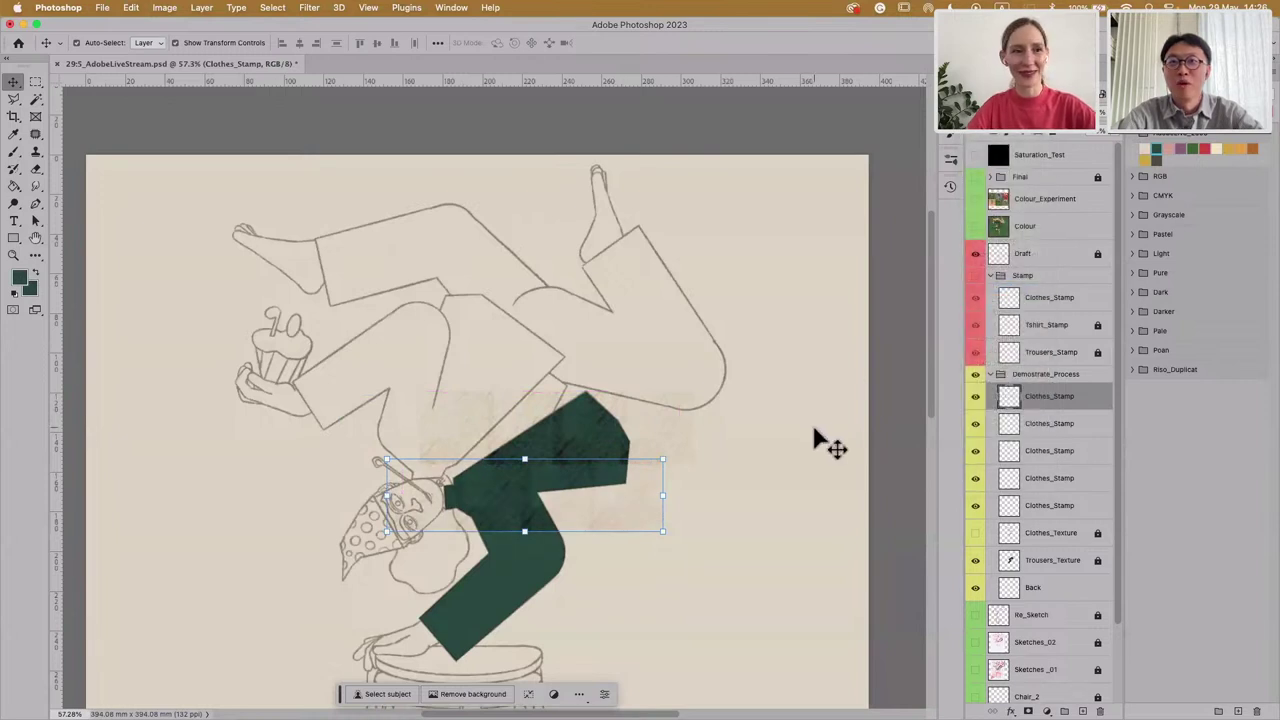
# Step: Select a clothes stamp tile on the canvas and duplicate it
pyautogui.click(749, 509)
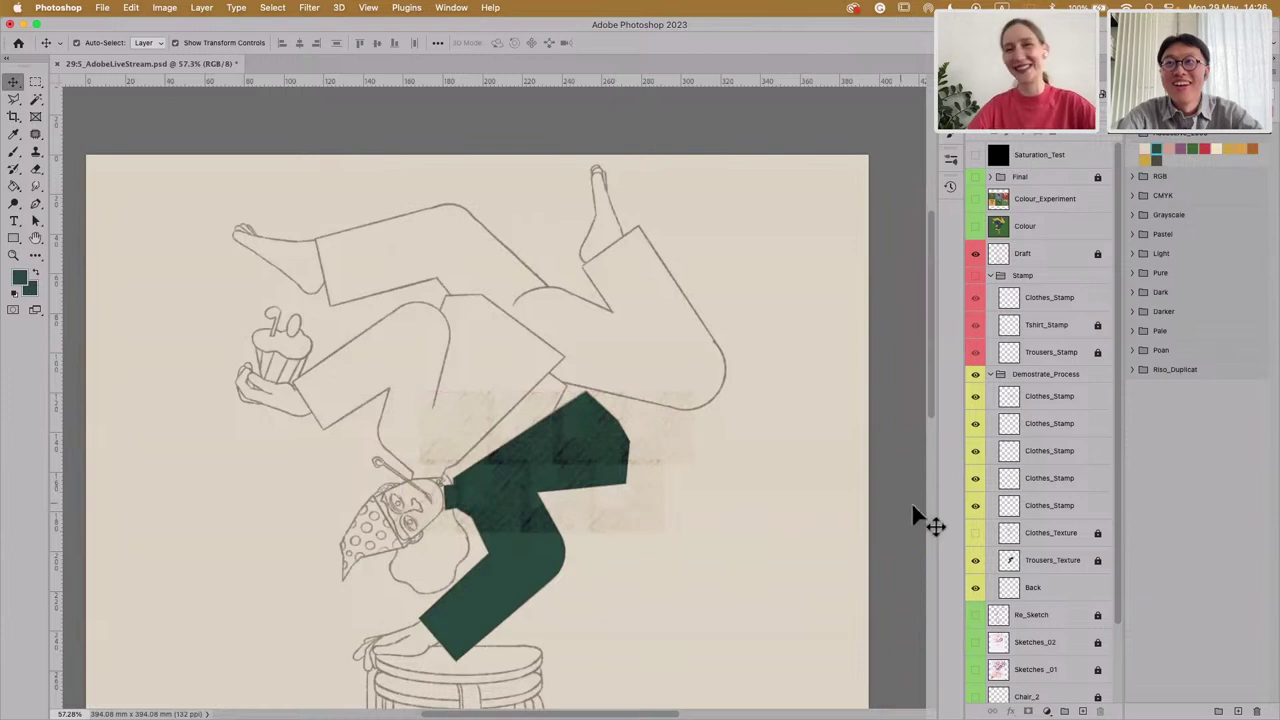
pyautogui.click(597, 523)
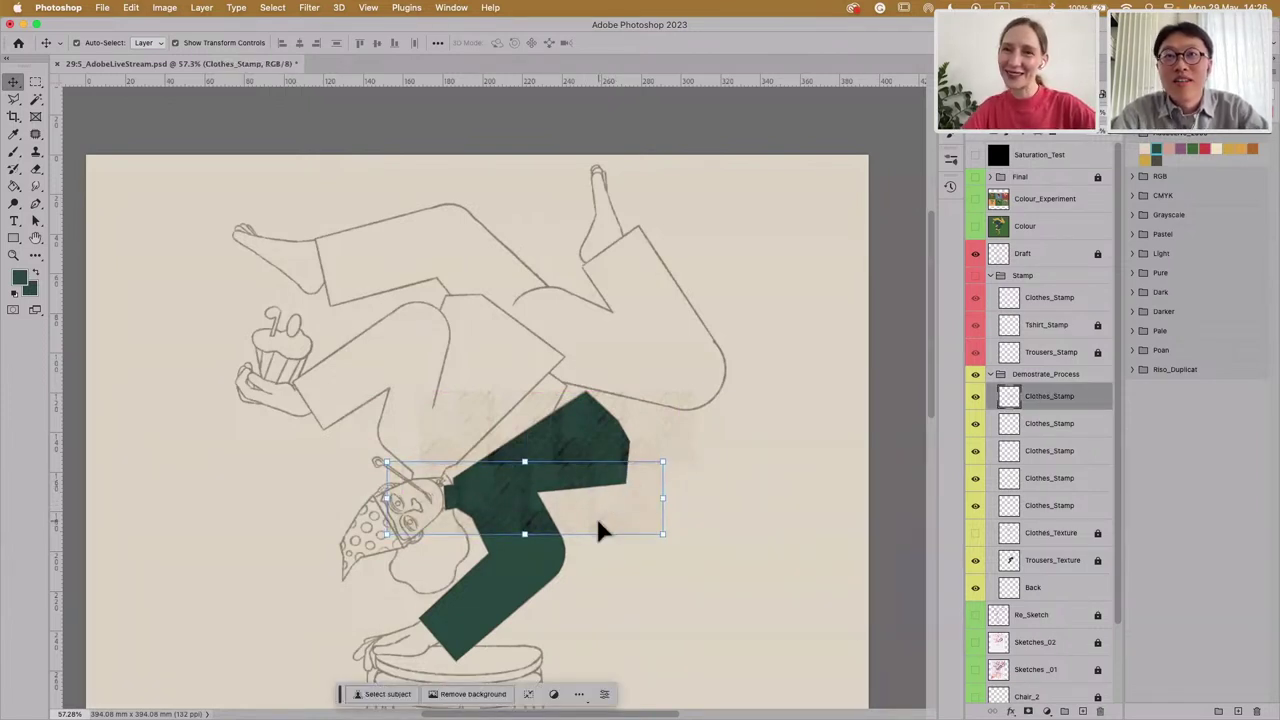
pyautogui.click(603, 569)
pyautogui.click(598, 506)
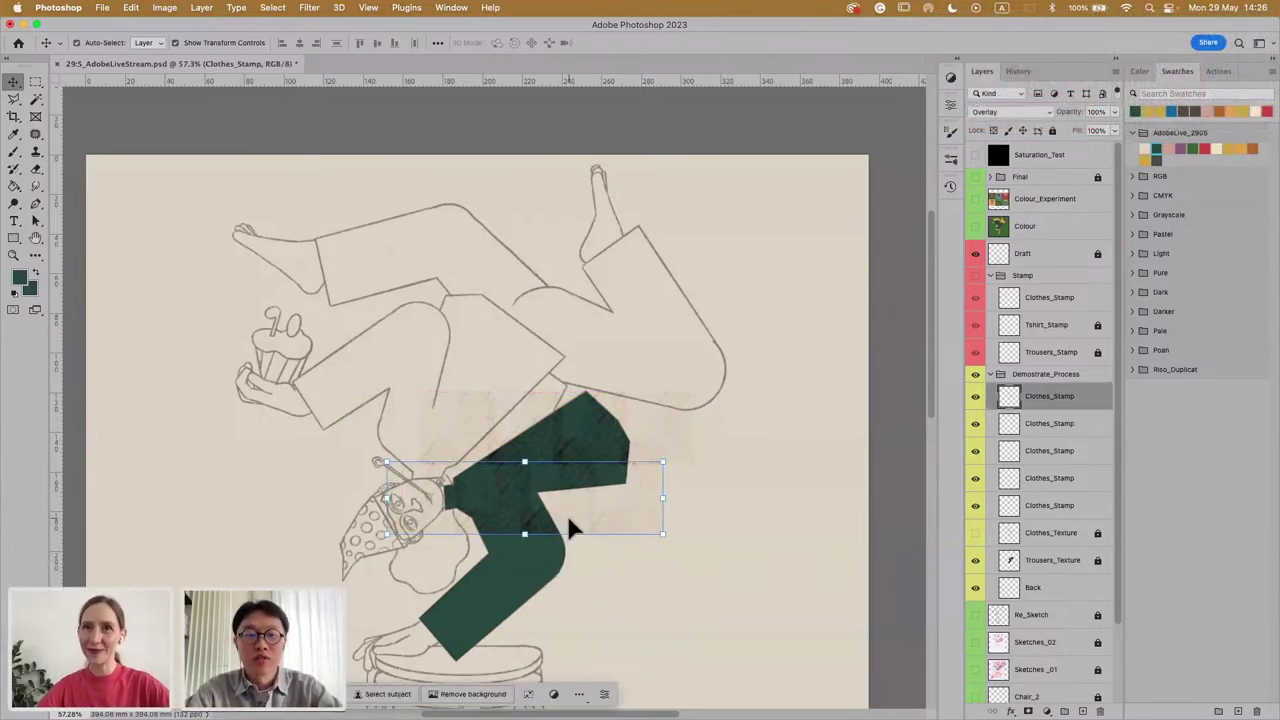
pyautogui.press('super+v')
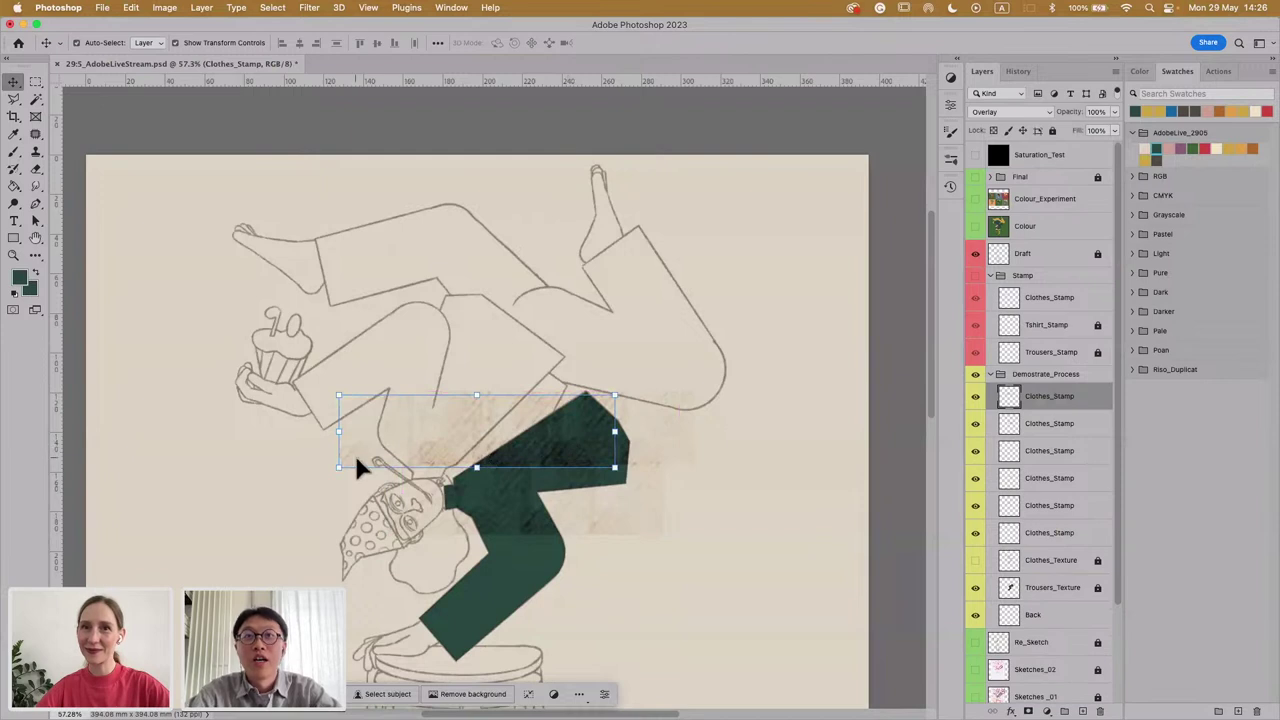
# Step: Move the new stamp tile down over the trousers and nudge it two steps left
pyautogui.moveTo(355, 455); pyautogui.dragTo(401, 600)
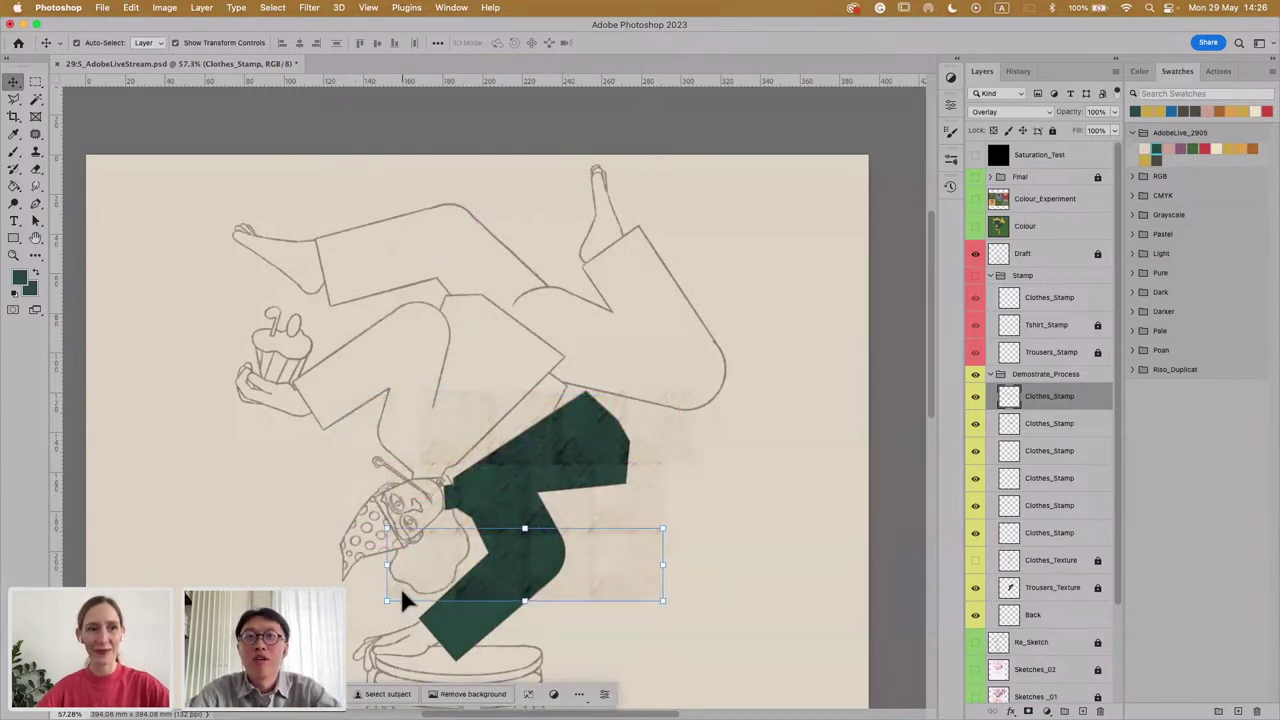
pyautogui.press('Left')
pyautogui.press('Left')
pyautogui.press('Left')
pyautogui.press('Left')
pyautogui.press('Left')
pyautogui.press('Left')
pyautogui.press('Left')
pyautogui.press('Left')
pyautogui.press('Left')
pyautogui.press('Left')
pyautogui.press('Left')
pyautogui.press('Left')
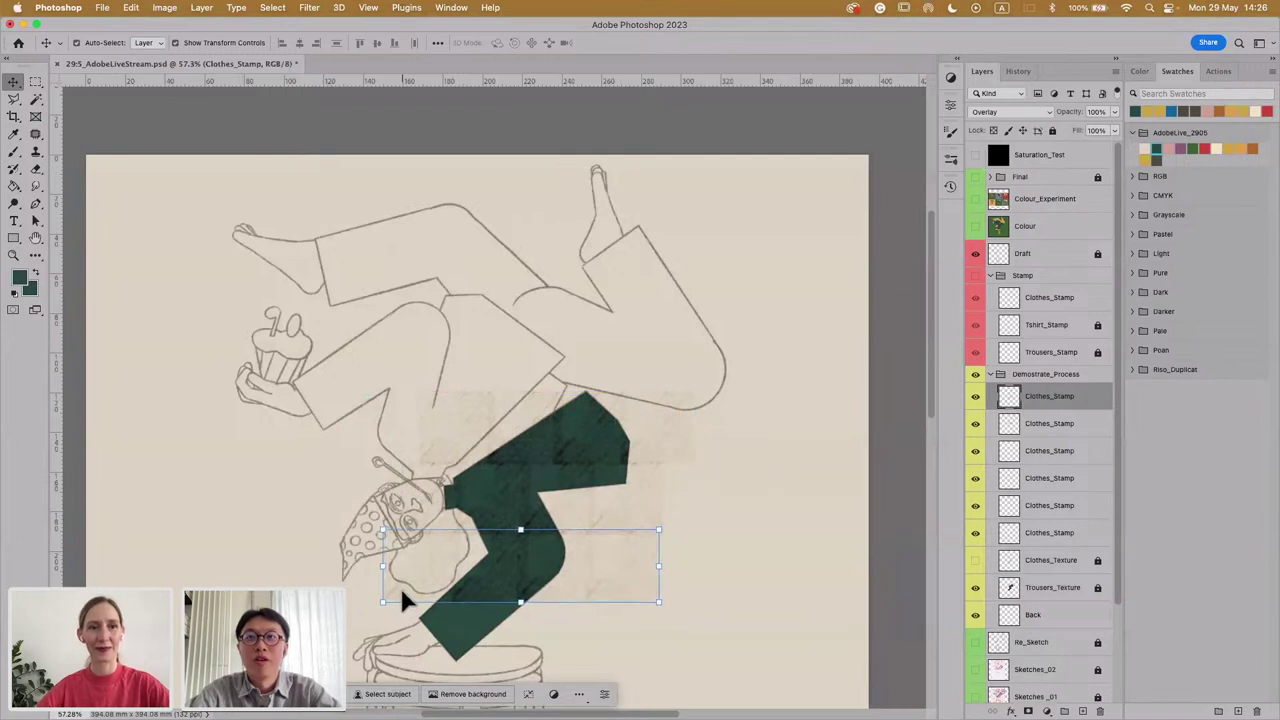
pyautogui.press('Left')
pyautogui.press('Left')
pyautogui.press('Left')
pyautogui.press('Left')
pyautogui.press('Left')
pyautogui.press('Left')
pyautogui.press('Left')
pyautogui.press('Left')
pyautogui.press('Left')
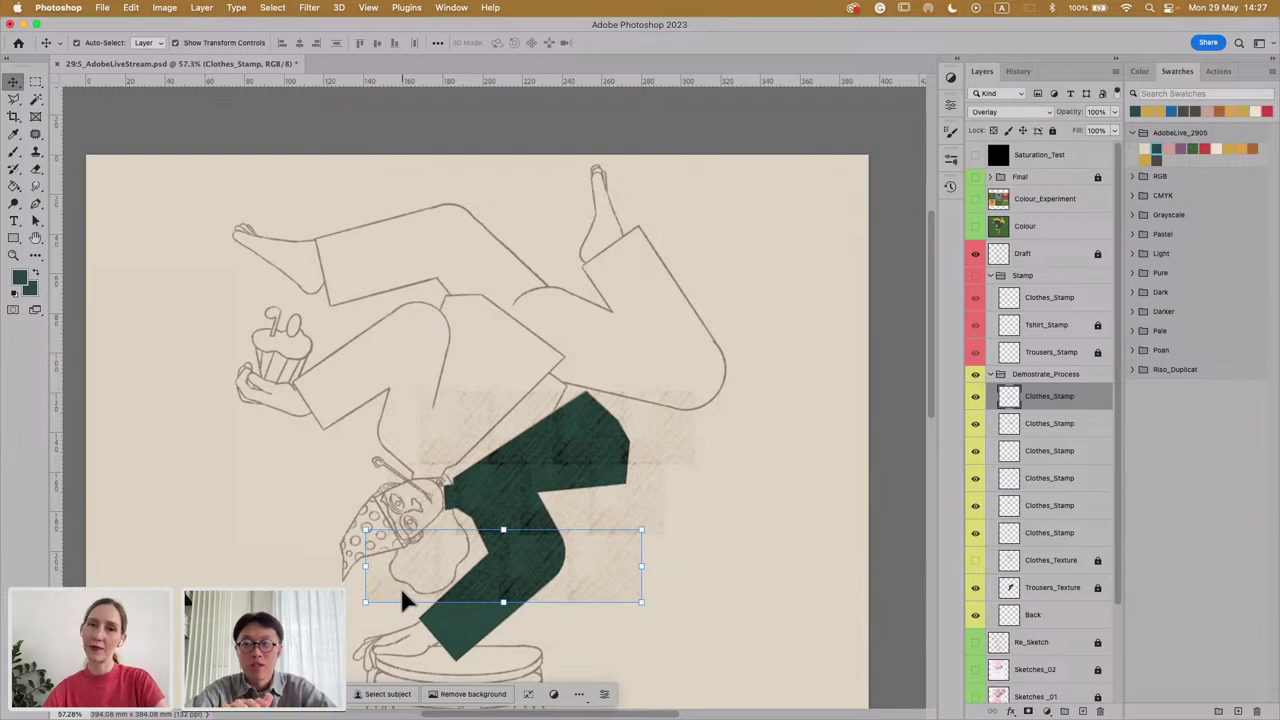
# Step: Duplicate another tile down toward the stool, then select all seven Clothes_Stamp layers plus Clothes_Texture
pyautogui.click(726, 602)
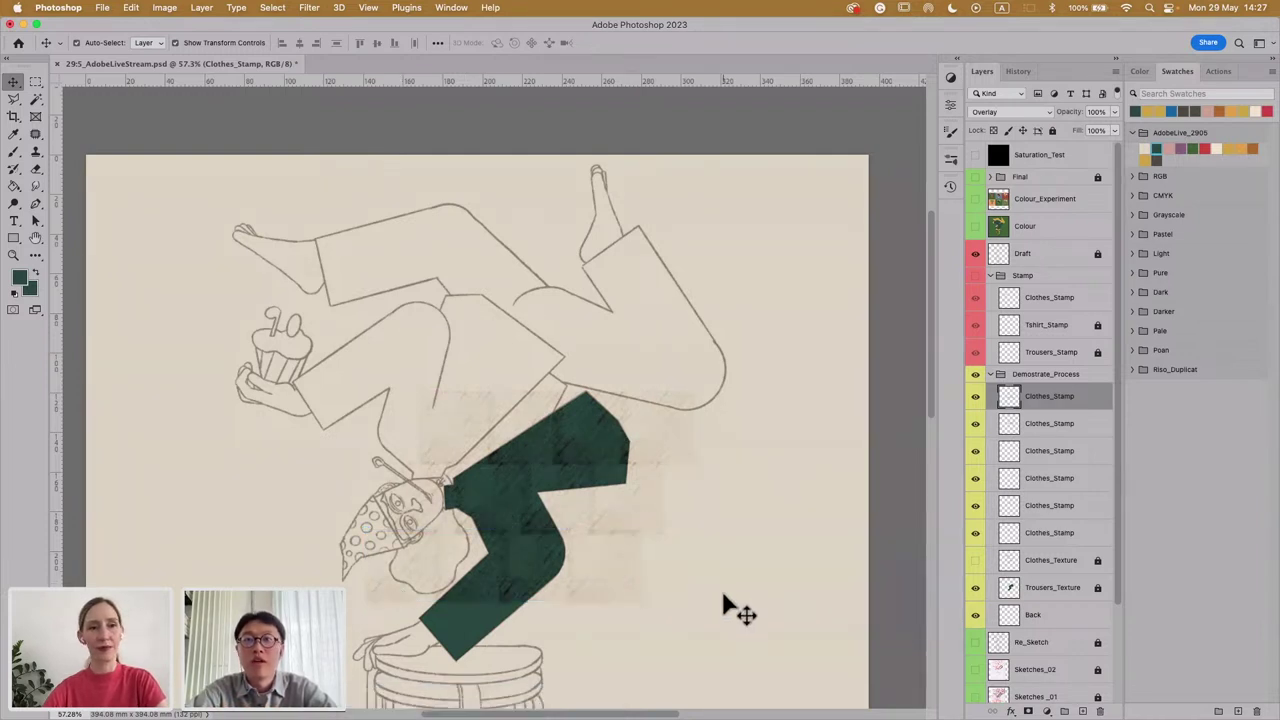
pyautogui.scroll(-3, 628, 577)
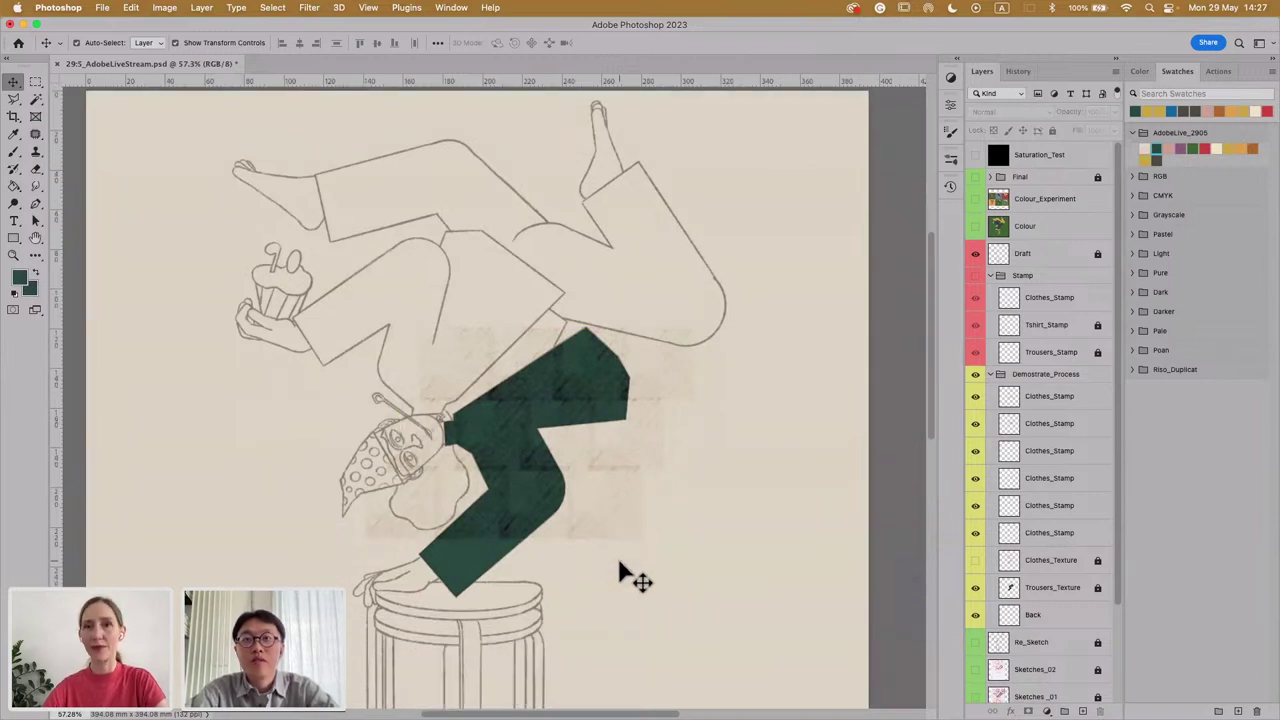
pyautogui.click(571, 523)
pyautogui.moveTo(543, 523); pyautogui.dragTo(545, 420)
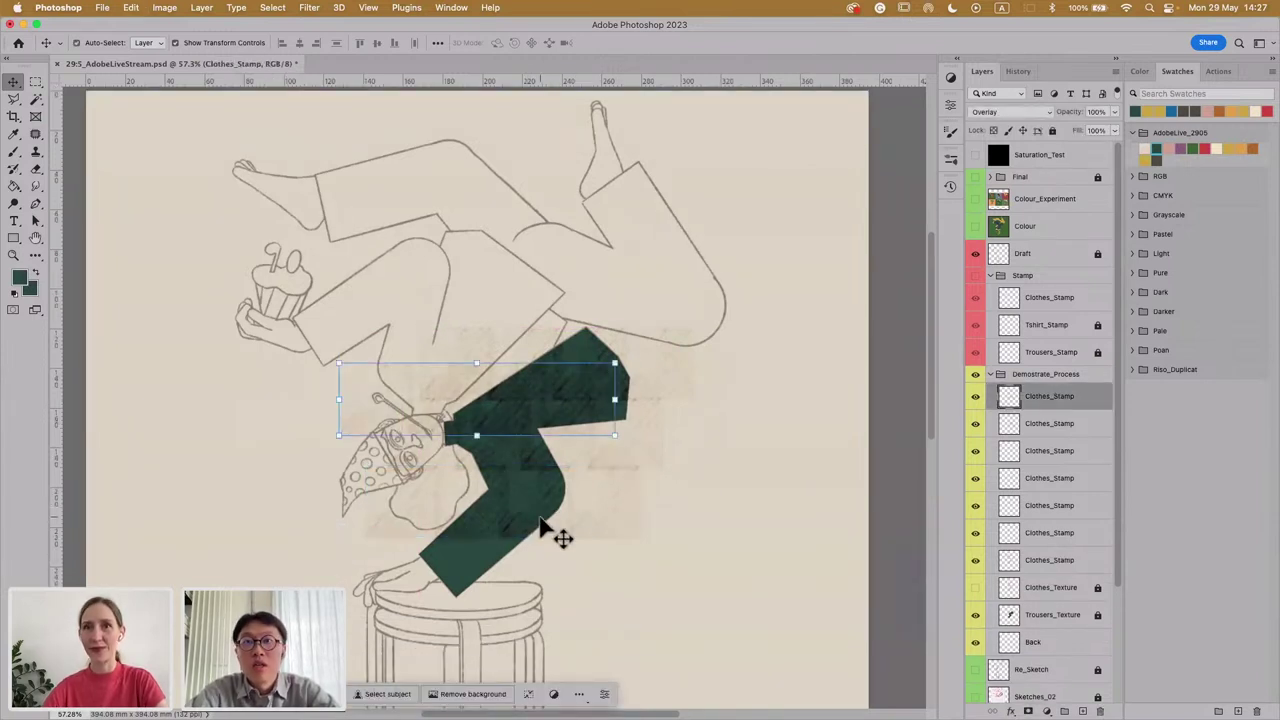
pyautogui.moveTo(349, 403); pyautogui.dragTo(355, 597)
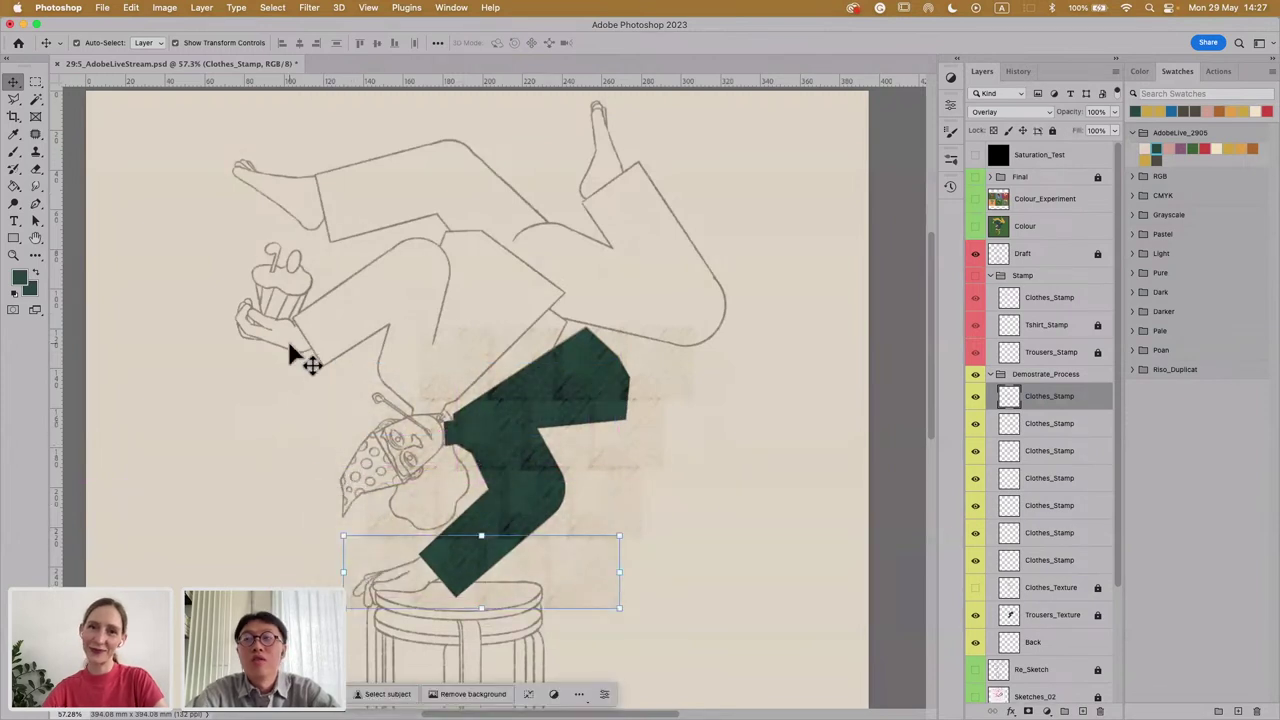
pyautogui.keyDown('shift'); pyautogui.click(1062, 562); pyautogui.keyUp('shift')
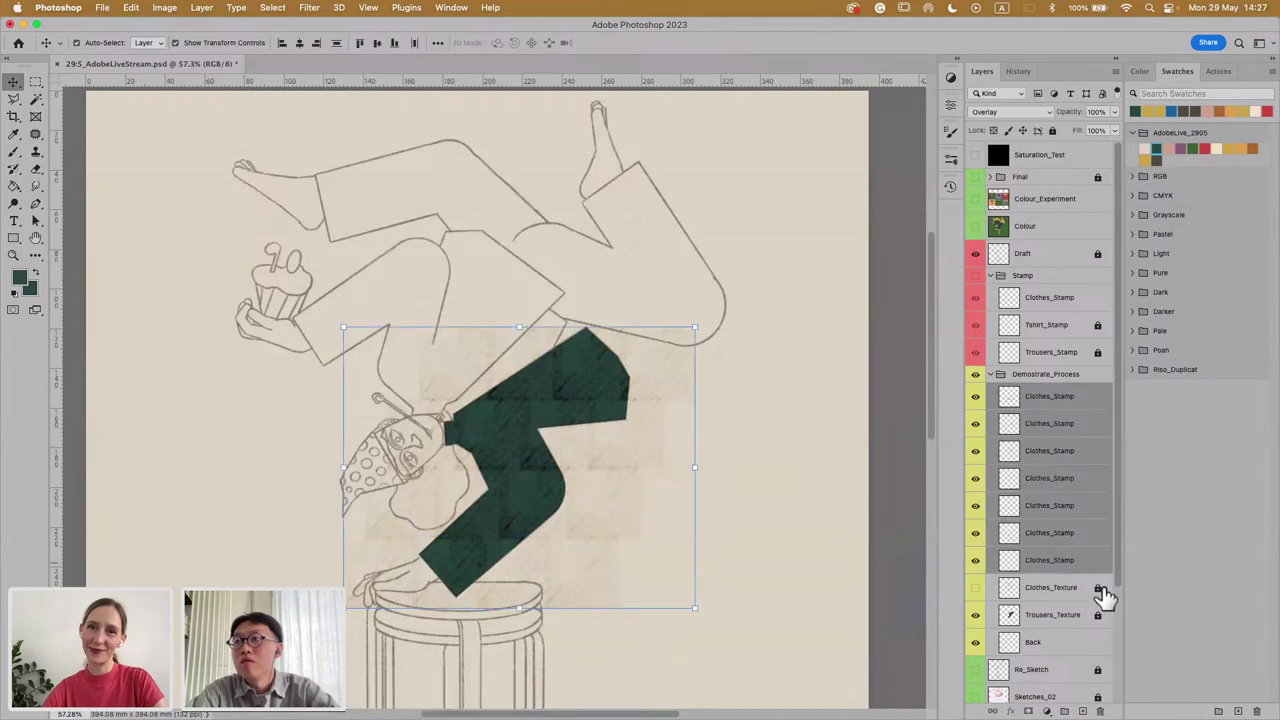
pyautogui.keyDown('shift'); pyautogui.click(1070, 592); pyautogui.keyUp('shift')
# Step: Delete Clothes_Texture and merge the seven Clothes_Stamp layers into one
pyautogui.click(1071, 594)
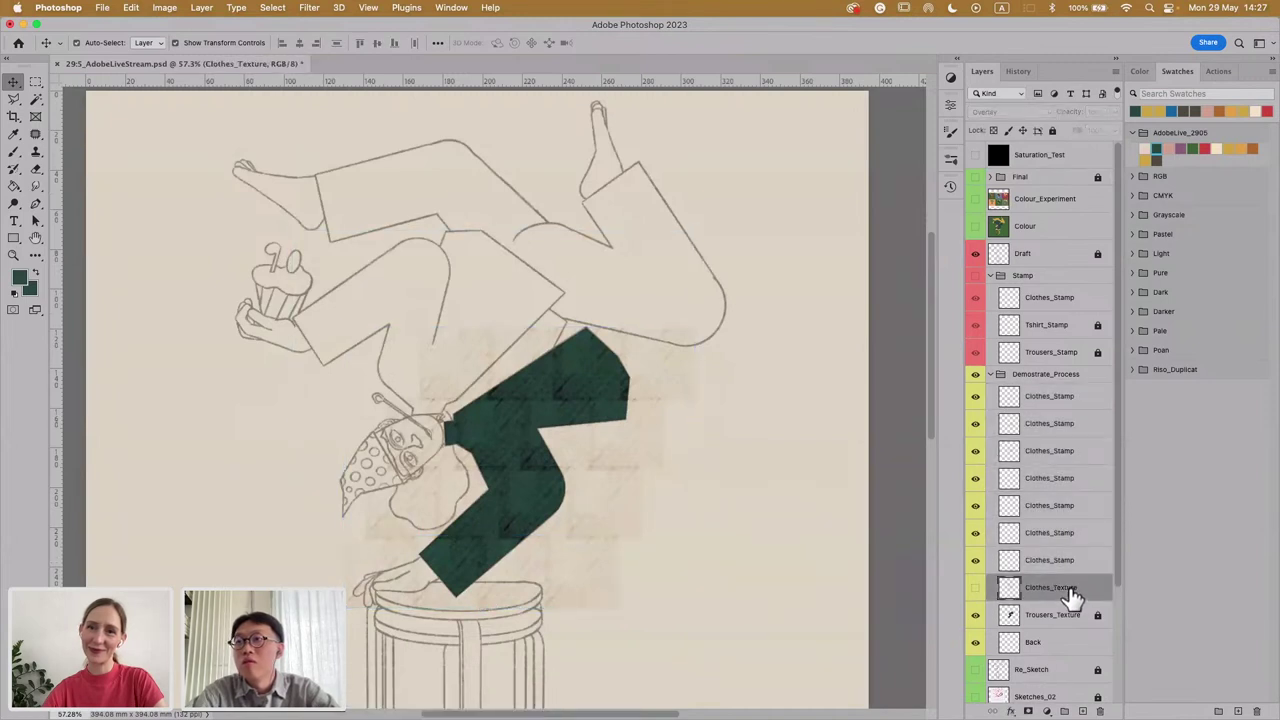
pyautogui.press('BackSpace')
pyautogui.click(1088, 568)
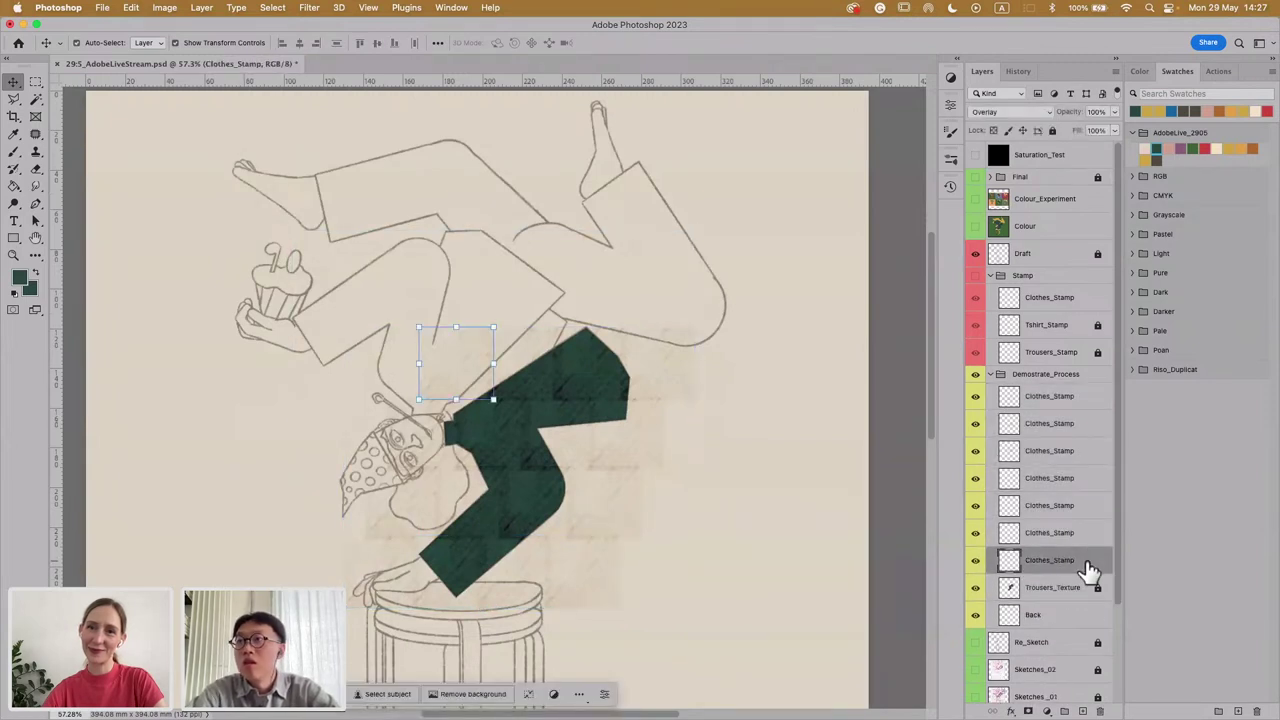
pyautogui.keyDown('shift'); pyautogui.click(1068, 394); pyautogui.keyUp('shift')
pyautogui.rightClick(1064, 398)
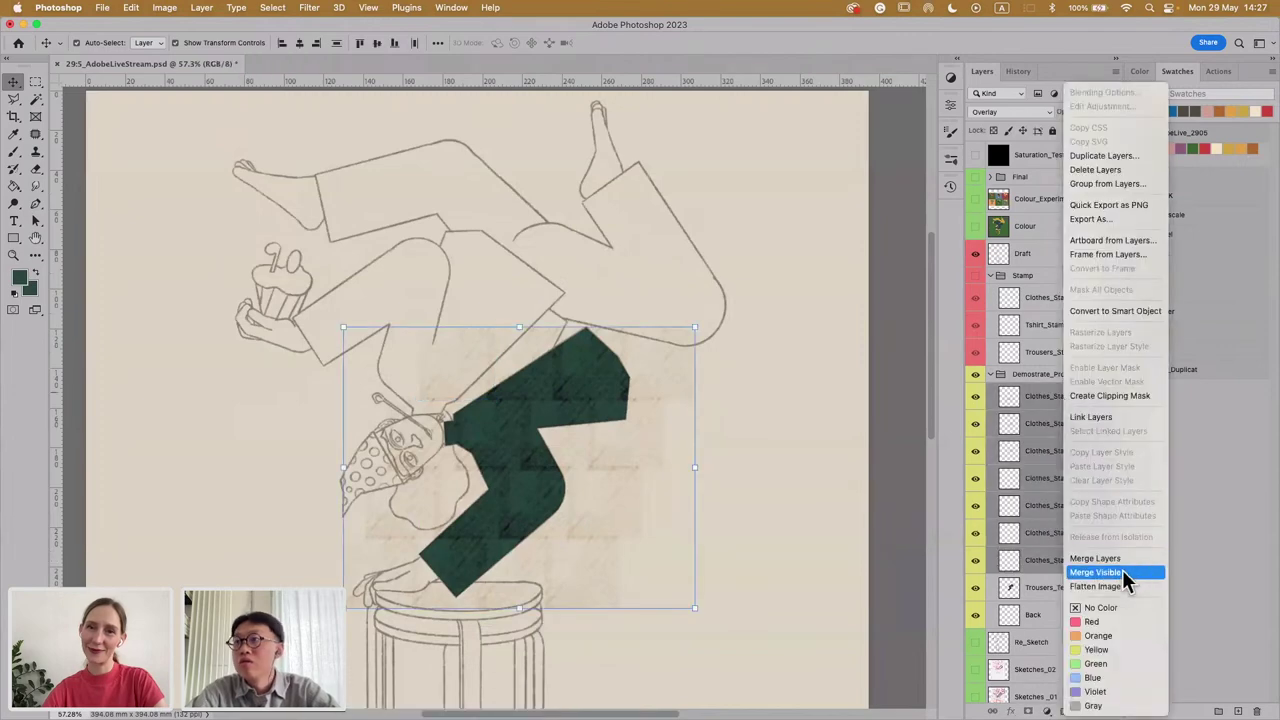
pyautogui.click(1121, 560)
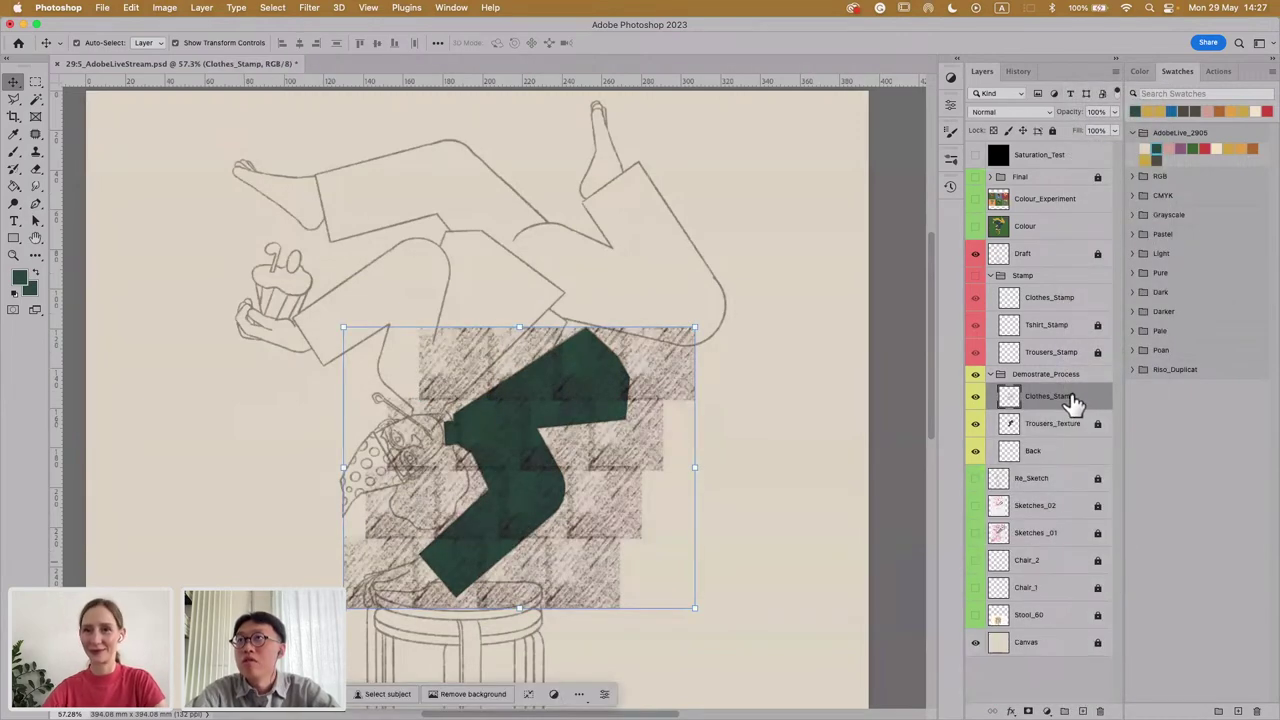
# Step: Set the merged Clothes_Stamp to Overlay and clip it to Trousers_Texture
pyautogui.click(1045, 112)
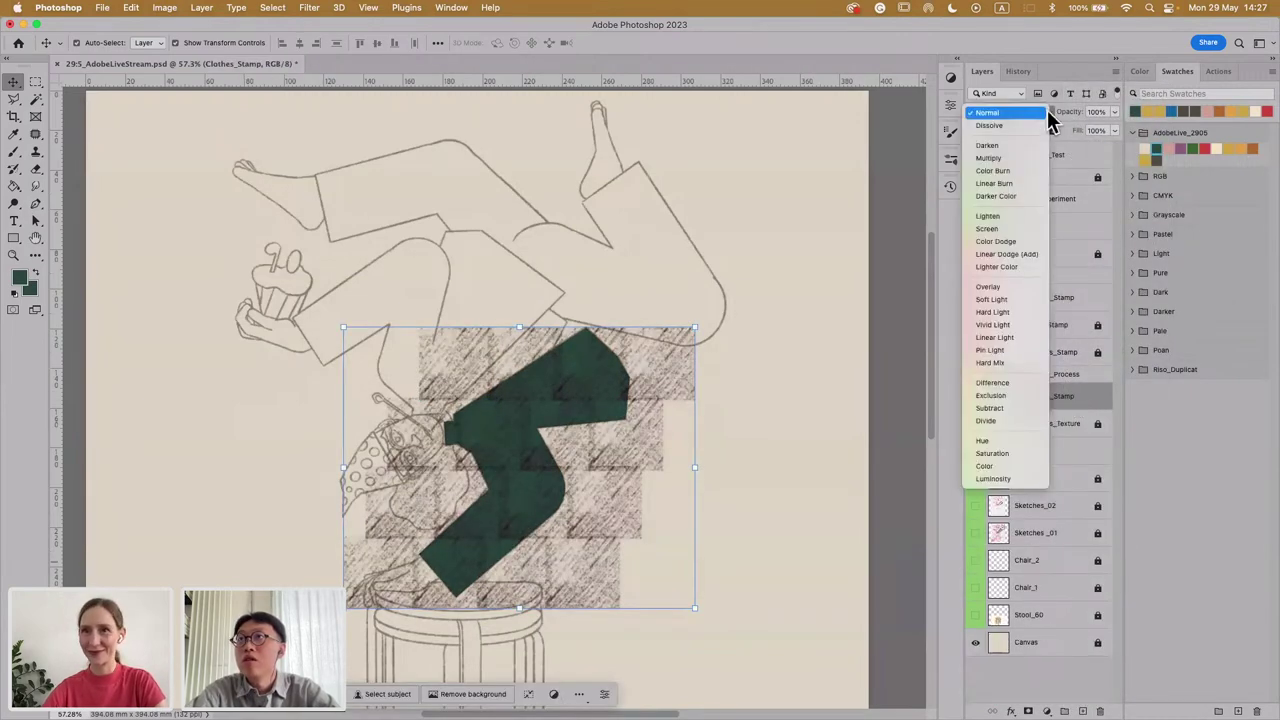
pyautogui.click(1021, 286)
pyautogui.rightClick(1060, 399)
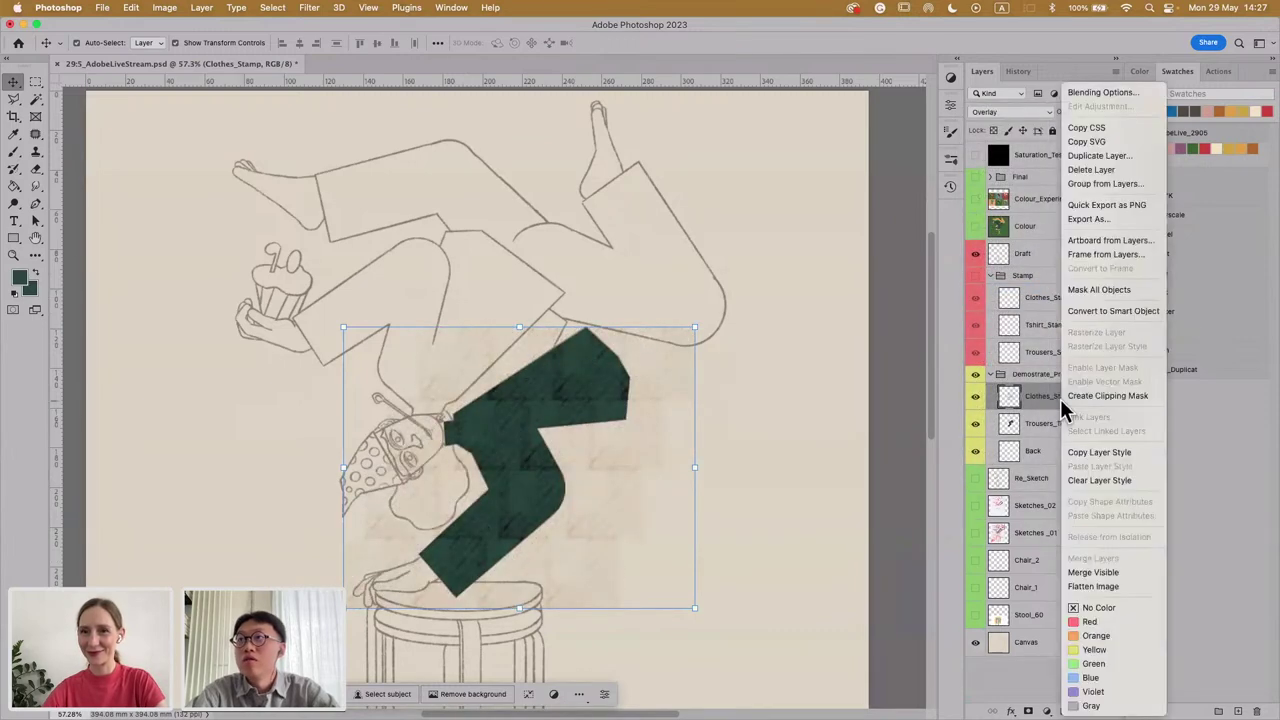
pyautogui.click(1099, 396)
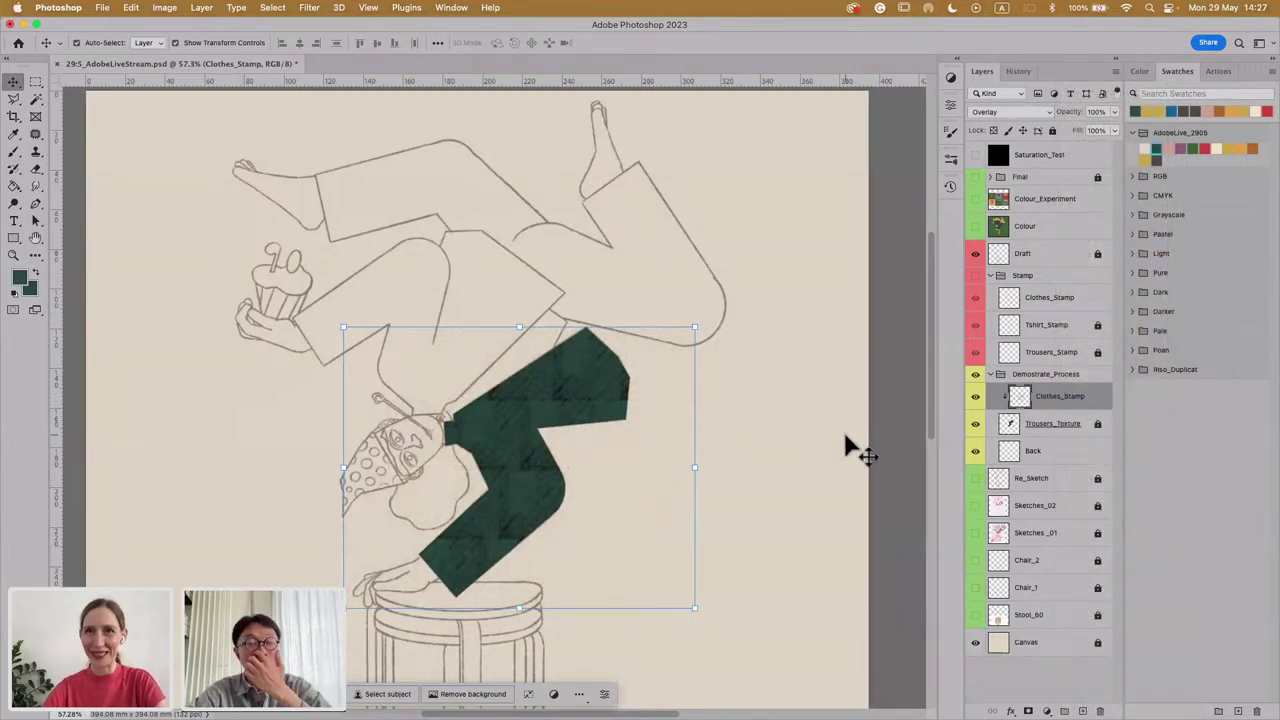
pyautogui.click(784, 428)
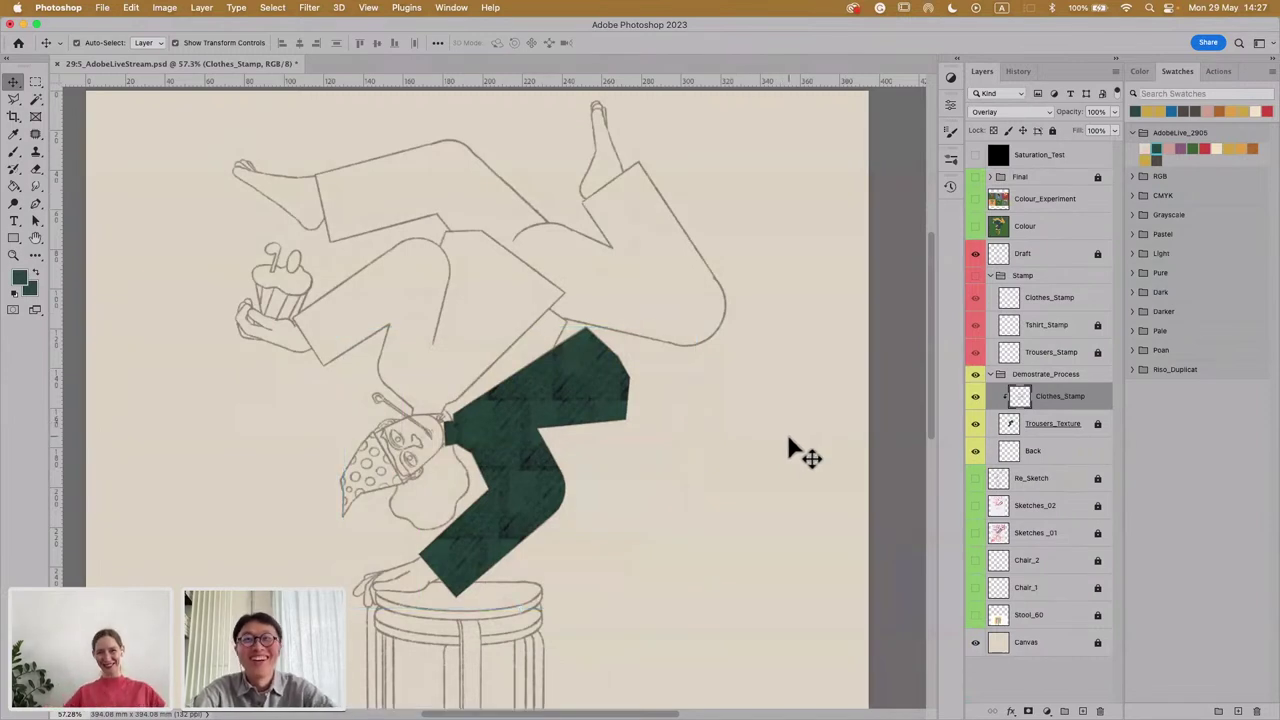
# Step: On Trousers_Texture, Magic Wand the green trousers and invert the selection
pyautogui.click(1010, 426)
pyautogui.press('w')
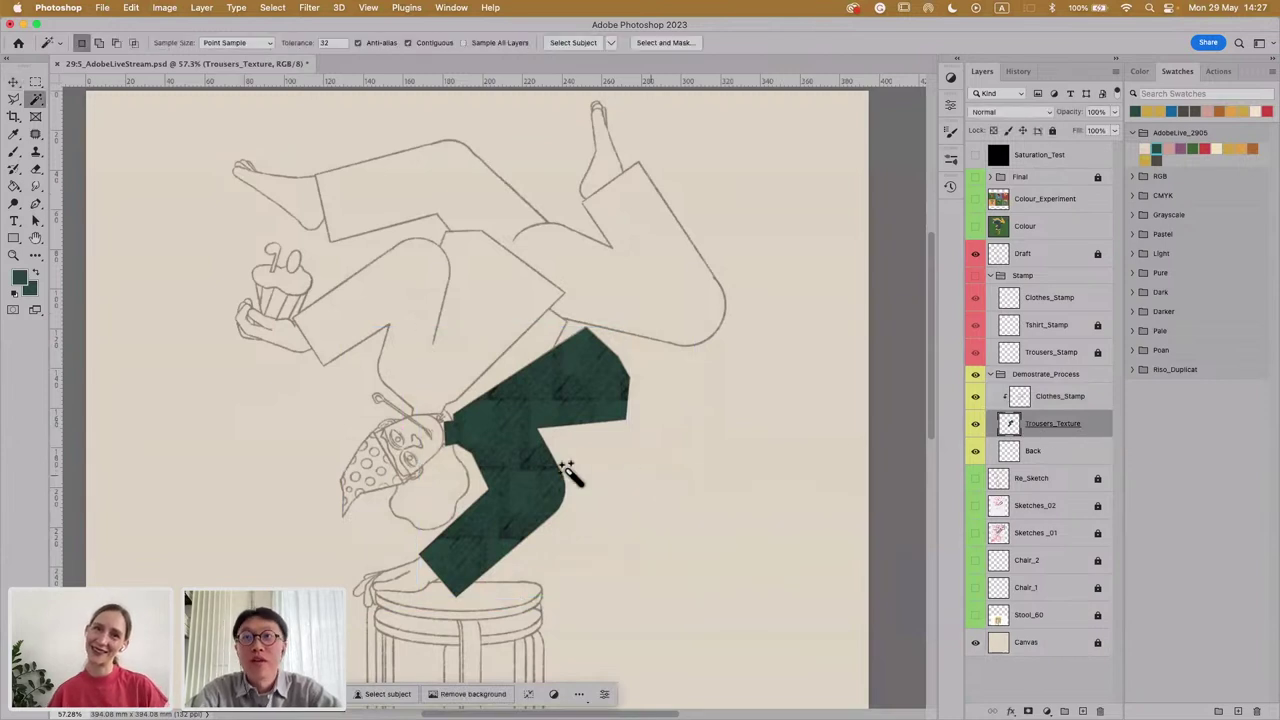
pyautogui.click(547, 410)
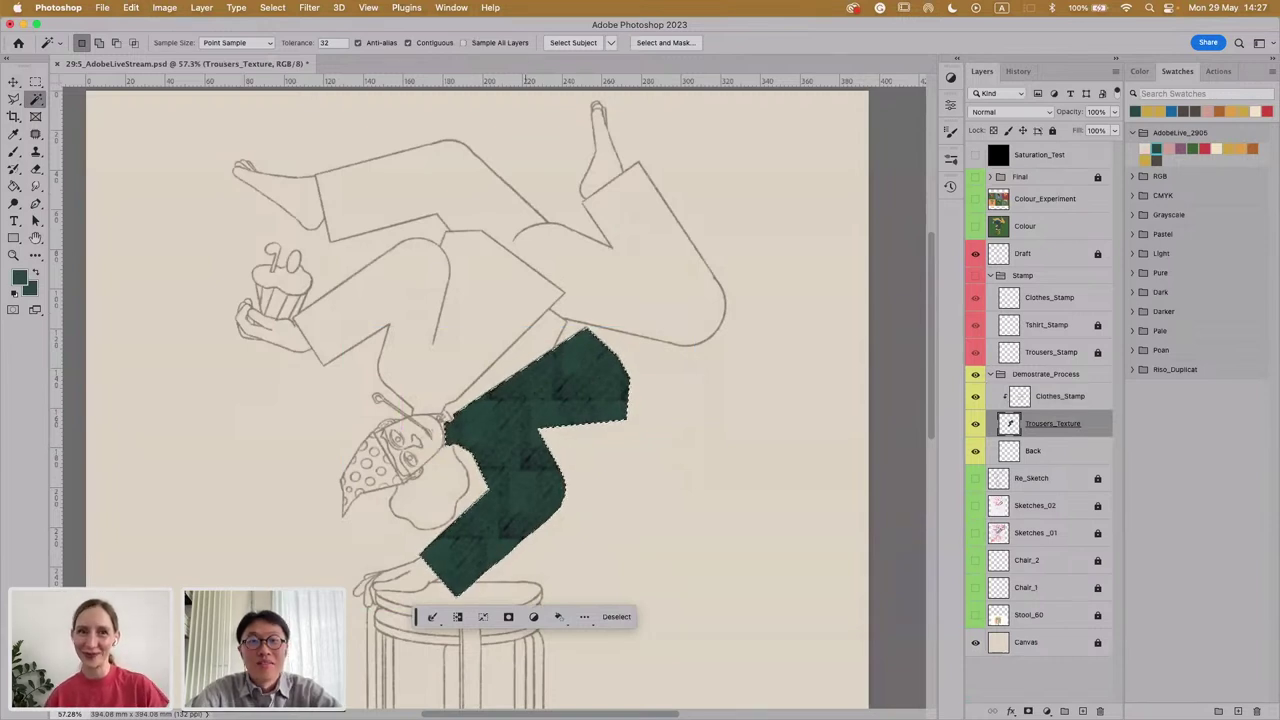
pyautogui.click(275, 8)
pyautogui.click(301, 57)
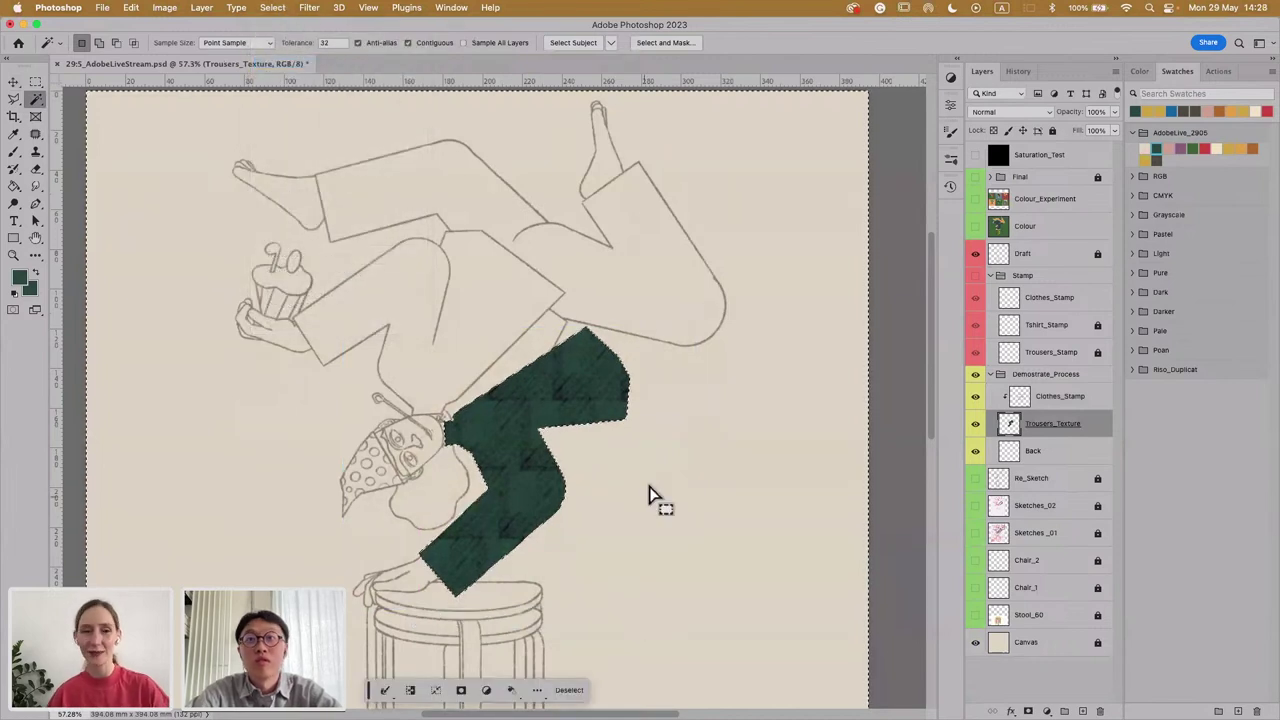
# Step: Reselect Trousers_Texture, deselect everything, and zoom in on the torso
pyautogui.click(1078, 398)
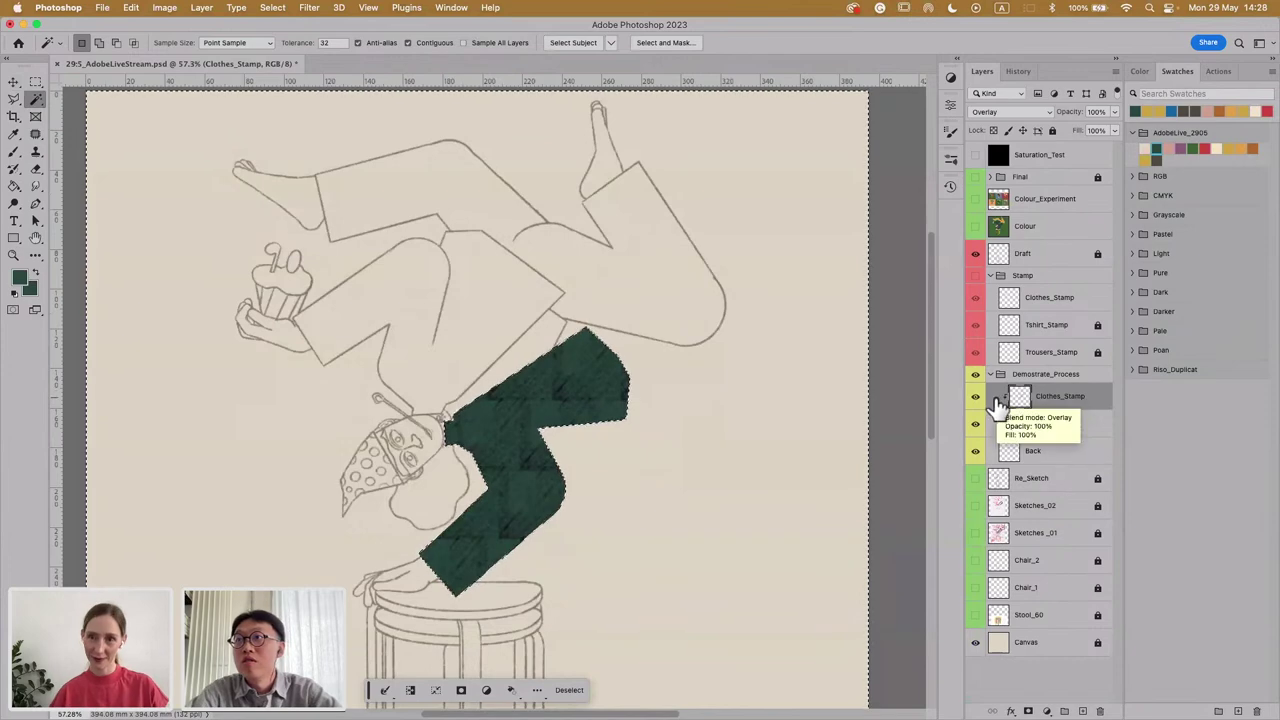
pyautogui.click(1097, 441)
pyautogui.press('super+d')
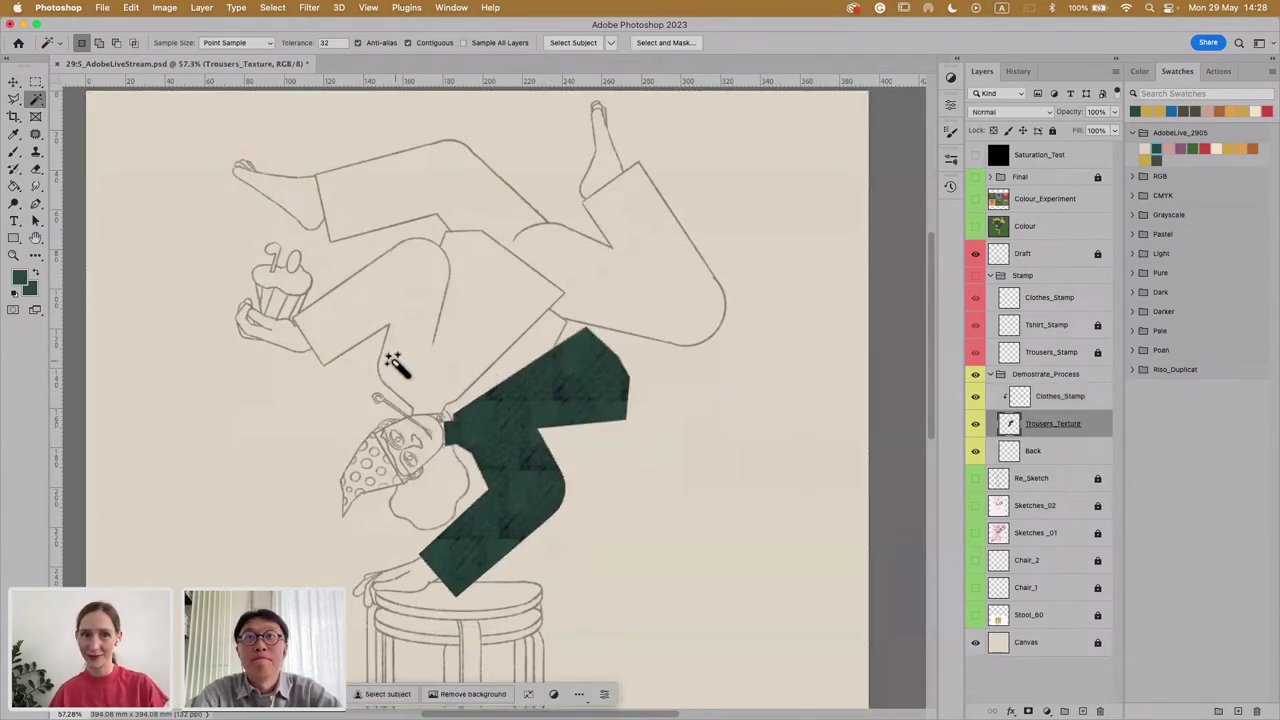
pyautogui.scroll(5, 395, 365)
pyautogui.moveTo(394, 360); pyautogui.dragTo(560, 489)
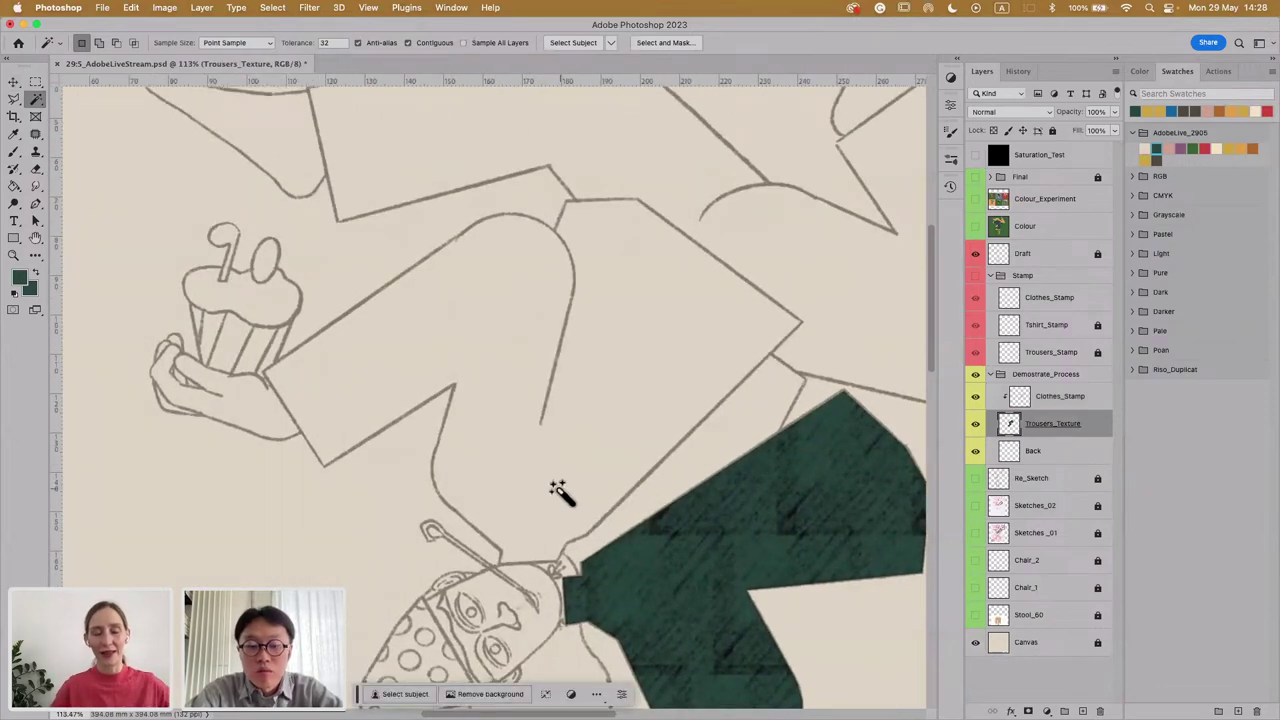
# Step: Lasso-trace the shirt outline and Paint Bucket fill it solid dark green
pyautogui.press('l')
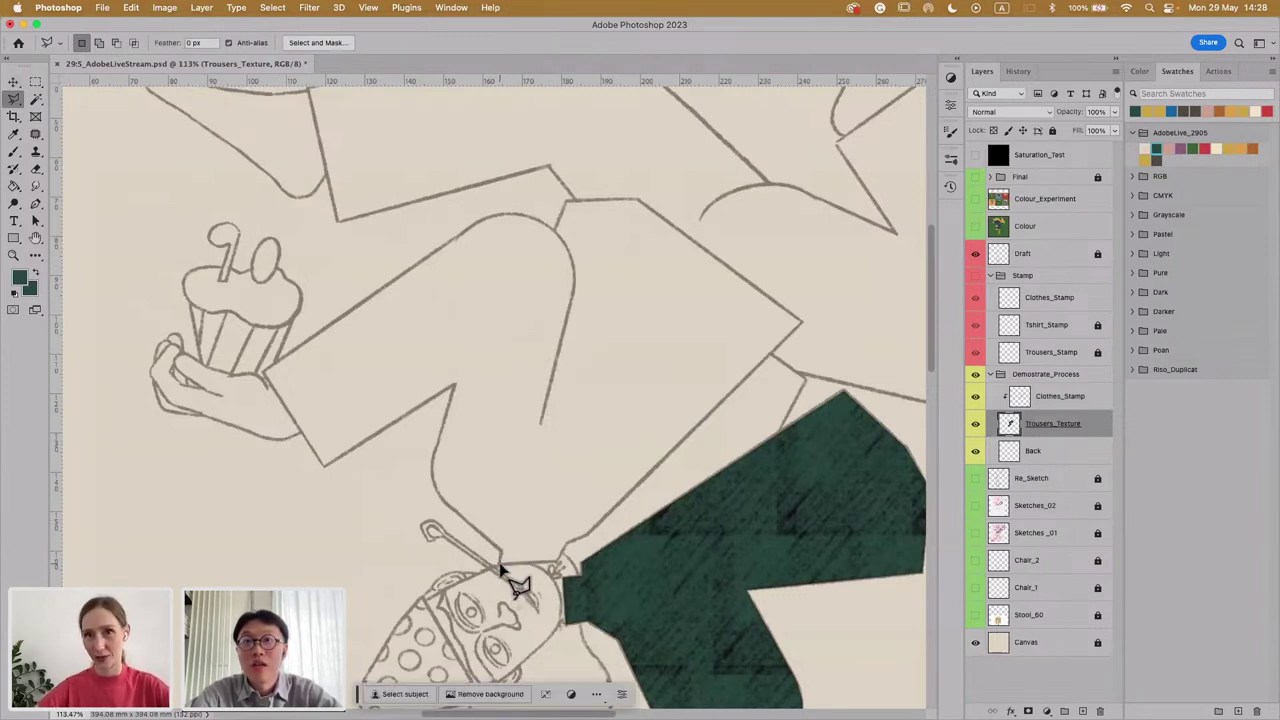
pyautogui.moveTo(502, 558)
pyautogui.mouseDown()
pyautogui.moveTo(564, 566)
pyautogui.moveTo(751, 326)
pyautogui.moveTo(799, 301)
pyautogui.moveTo(802, 326)
pyautogui.moveTo(648, 238)
pyautogui.moveTo(641, 204)
pyautogui.moveTo(572, 203)
pyautogui.moveTo(556, 230)
pyautogui.moveTo(502, 218)
pyautogui.moveTo(460, 235)
pyautogui.moveTo(263, 375)
pyautogui.moveTo(339, 452)
pyautogui.moveTo(323, 470)
pyautogui.moveTo(451, 385)
pyautogui.moveTo(438, 494)
pyautogui.moveTo(502, 560)
pyautogui.mouseUp()
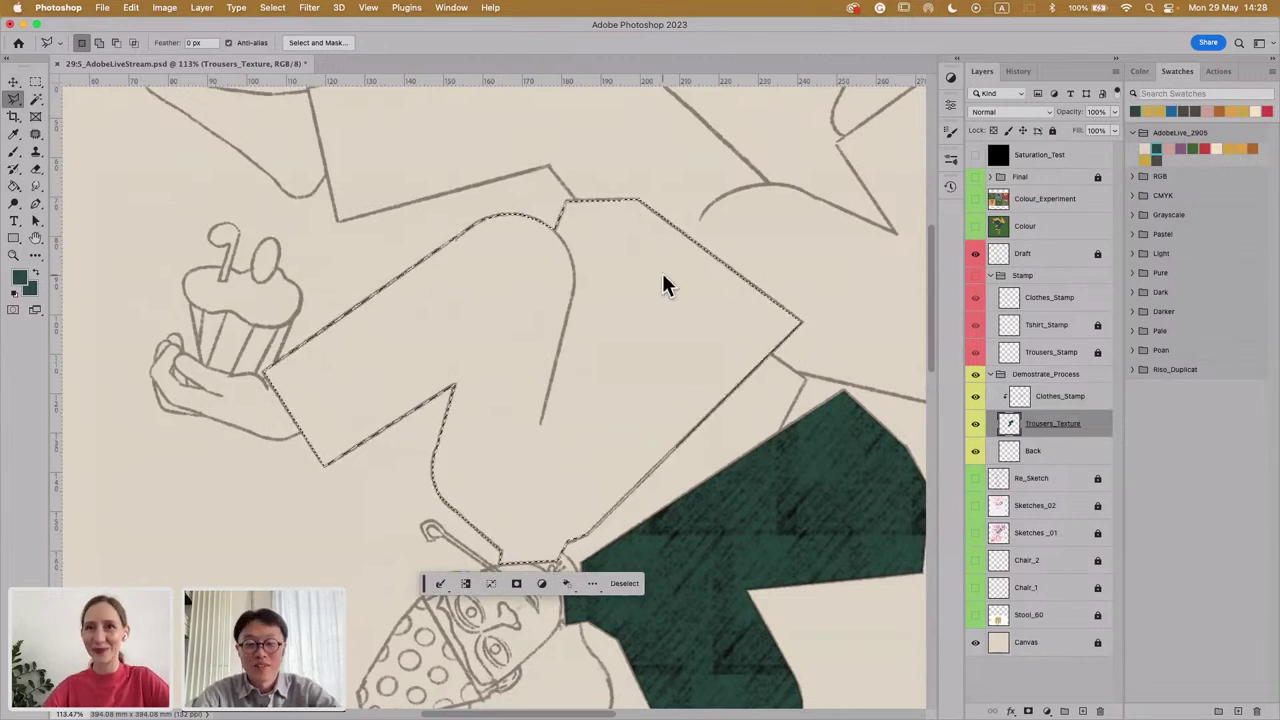
pyautogui.press('g')
pyautogui.click(545, 372)
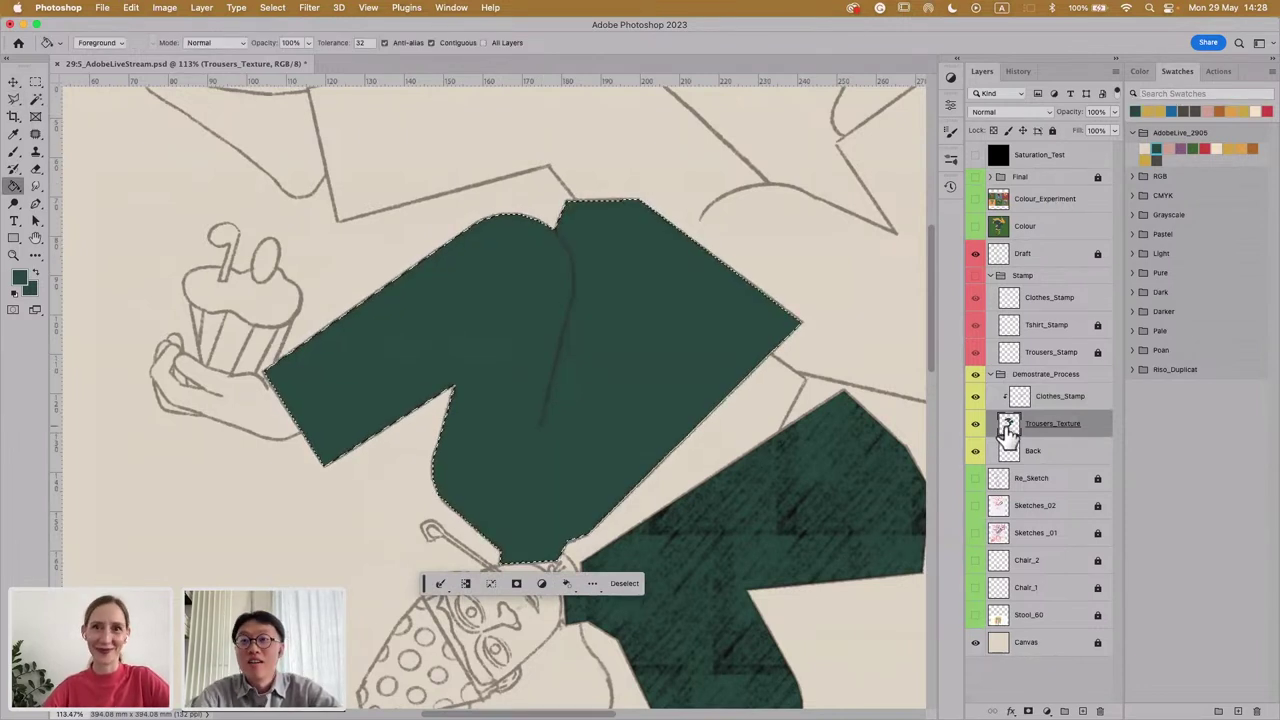
# Step: Deselect the shirt, briefly show the Stamp group's textures, and select the clipped Clothes_Stamp layer
pyautogui.press('cmd+d')
pyautogui.click(1068, 396)
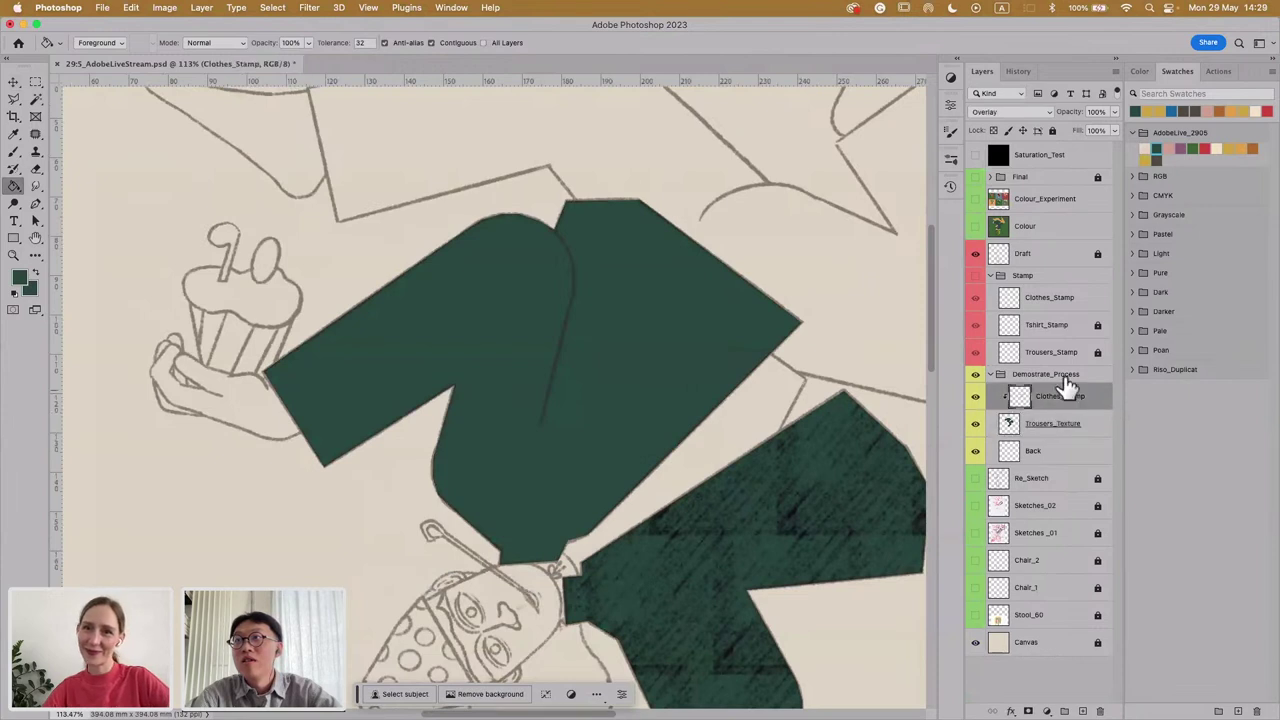
pyautogui.click(1060, 305)
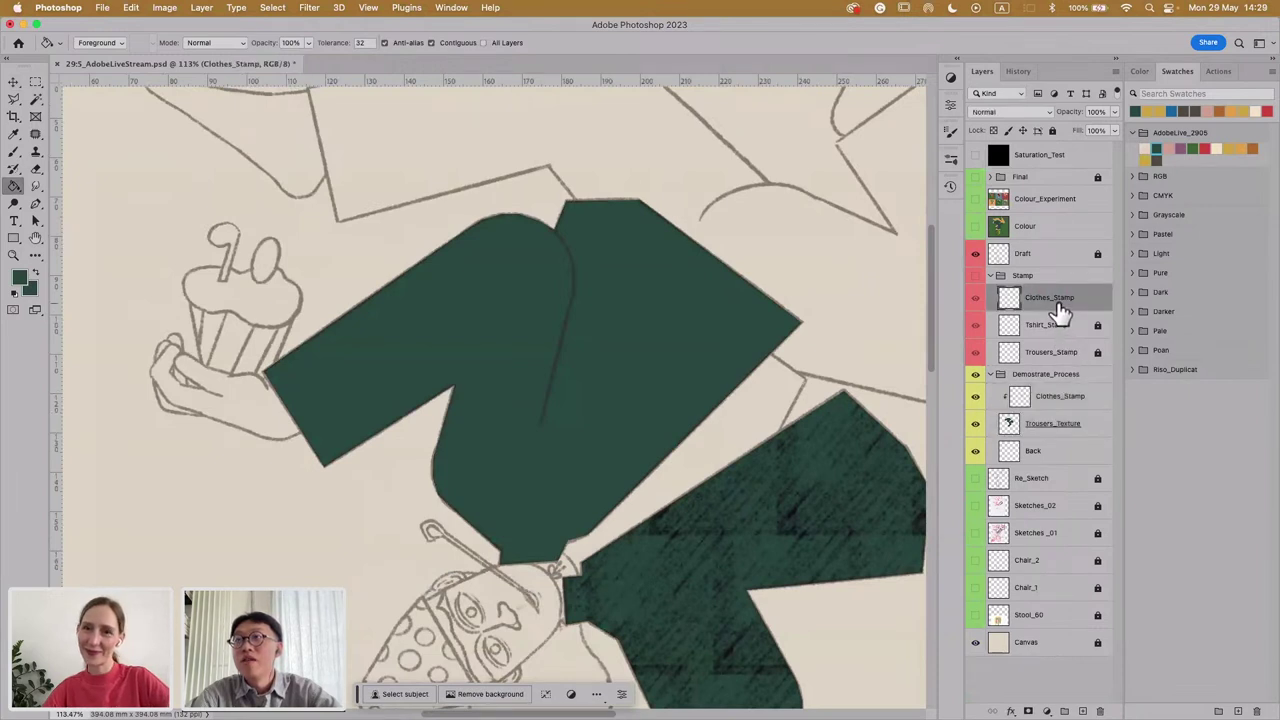
pyautogui.click(977, 279)
pyautogui.press('v')
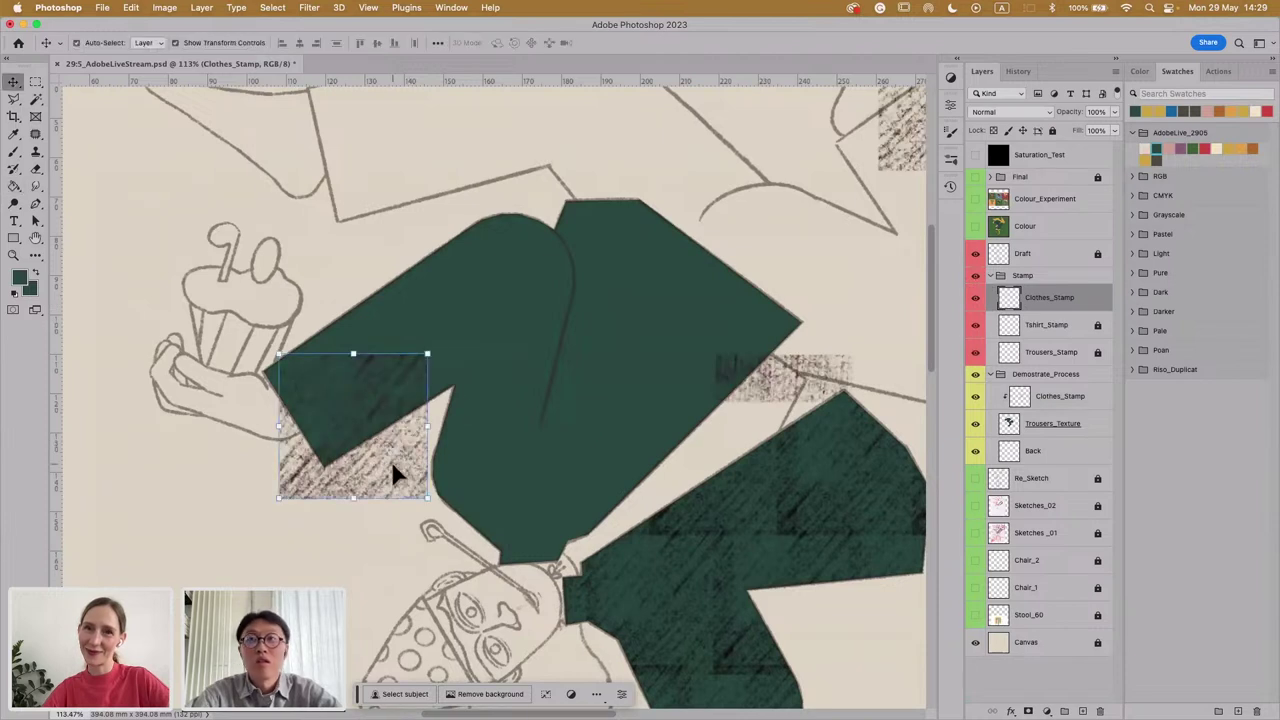
pyautogui.click(1058, 400)
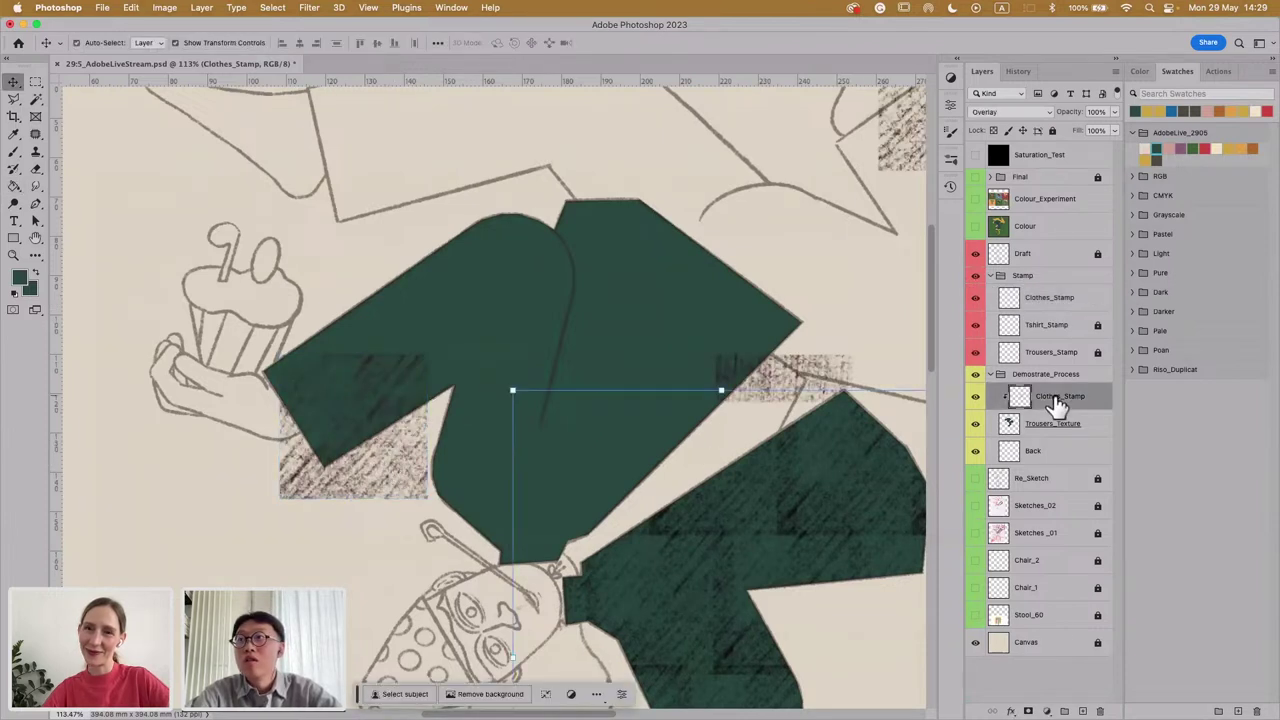
pyautogui.click(977, 277)
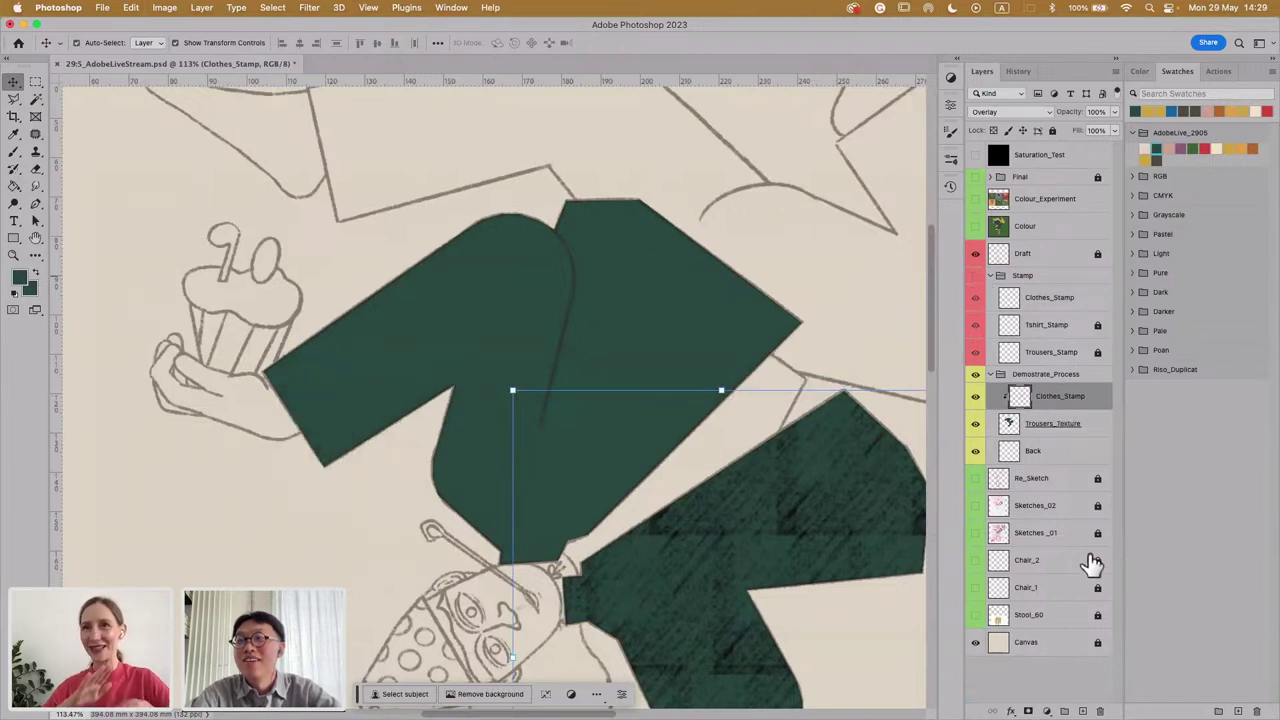
# Step: Paste two hatched texture squares and place them side by side above the shirt
pyautogui.press('super+v')
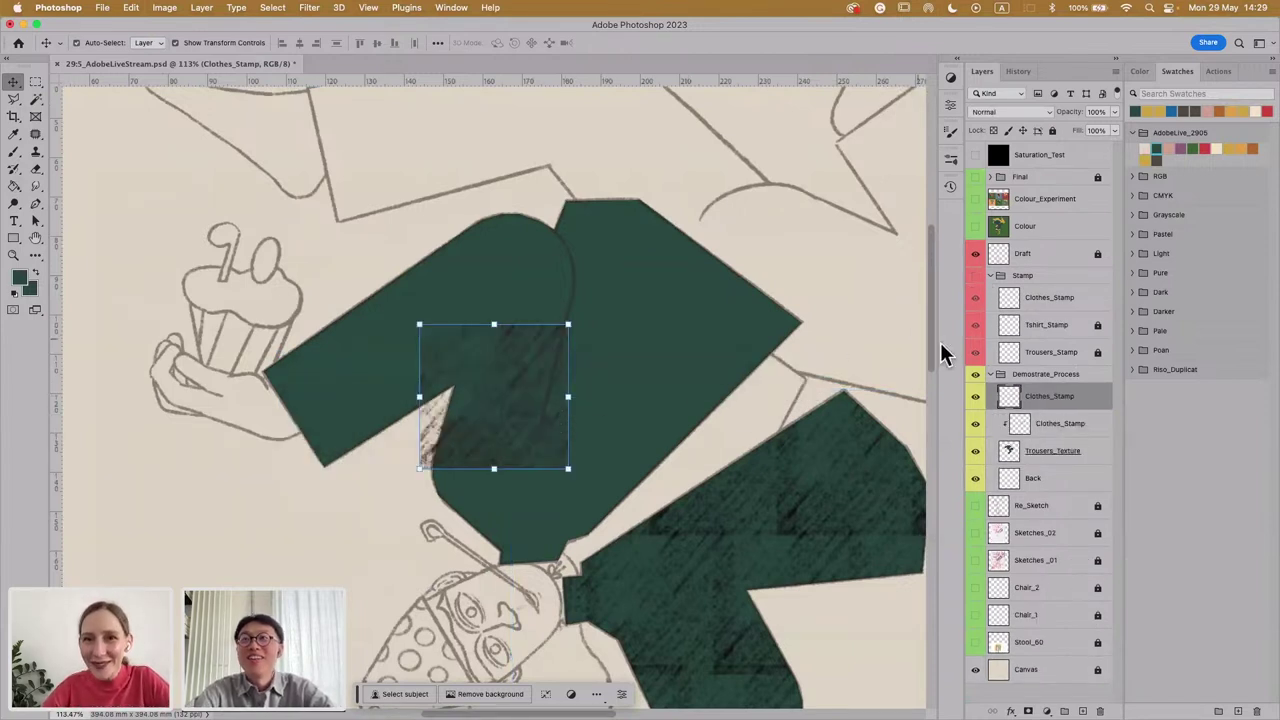
pyautogui.scroll(-1, 567, 370)
pyautogui.scroll(-1, 565, 370)
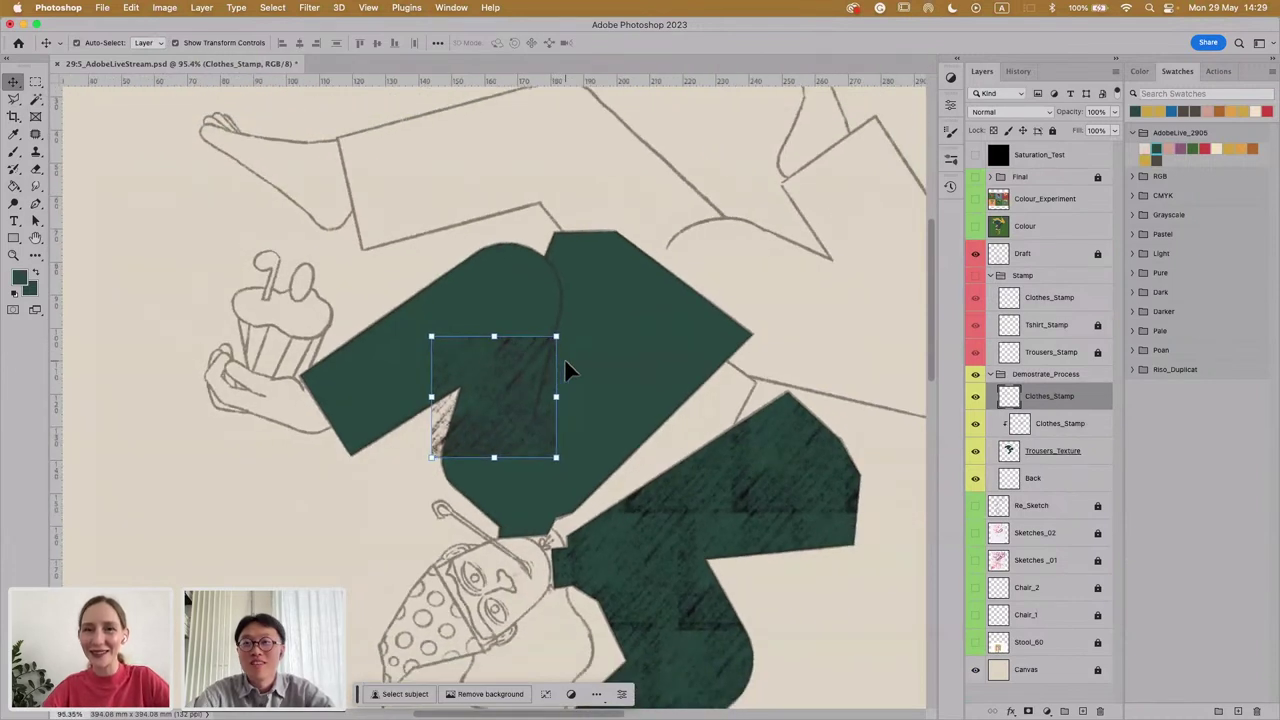
pyautogui.moveTo(521, 368)
pyautogui.mouseDown()
pyautogui.moveTo(517, 243)
pyautogui.moveTo(443, 237)
pyautogui.moveTo(517, 220)
pyautogui.moveTo(394, 204)
pyautogui.mouseUp()
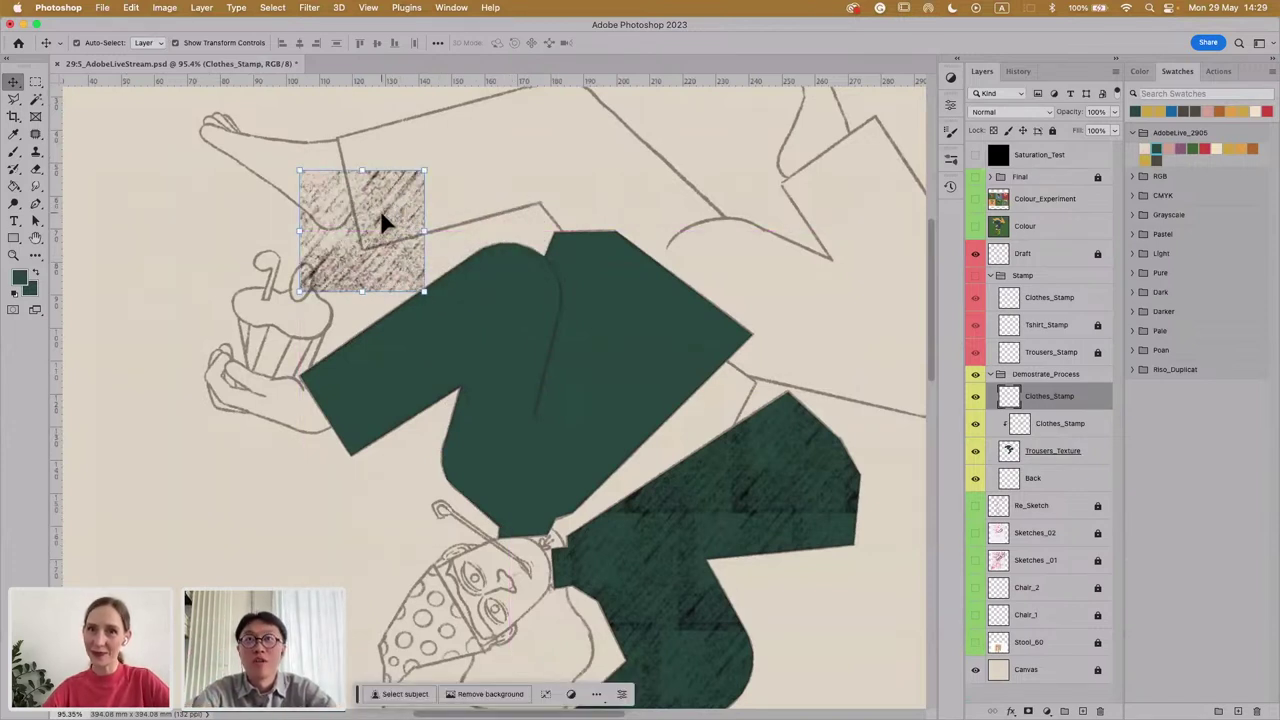
pyautogui.press('super+v')
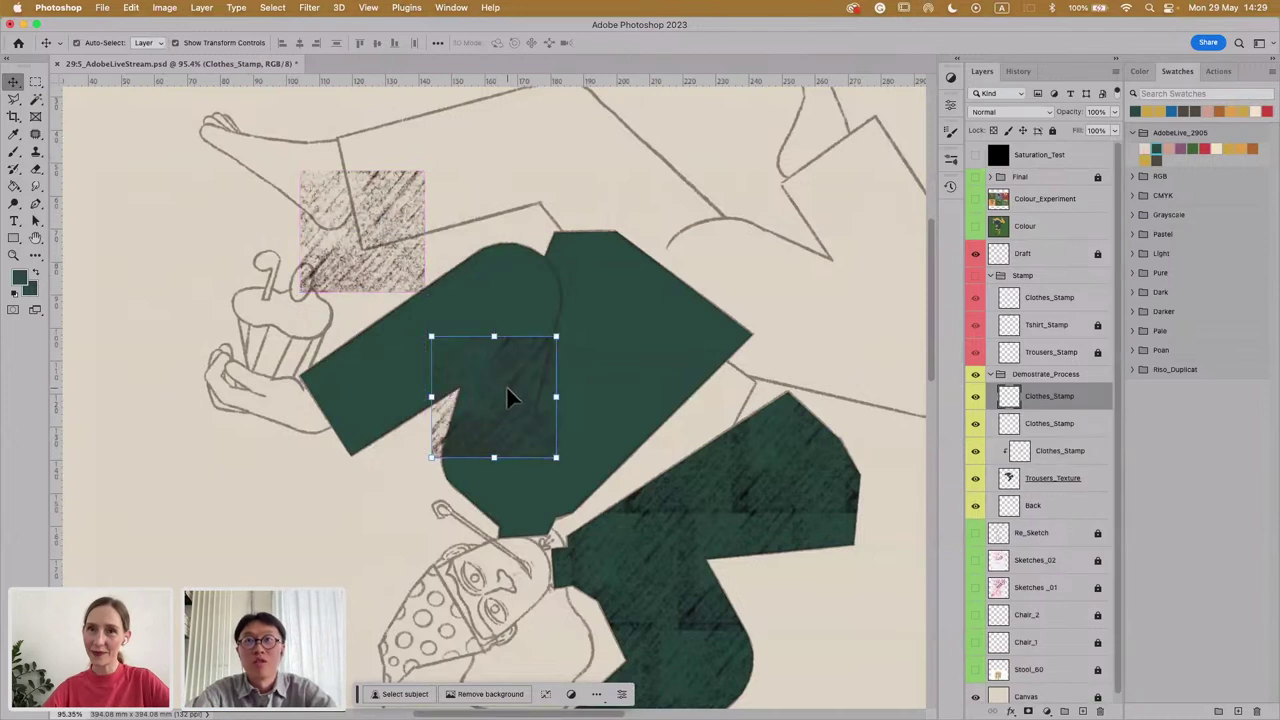
pyautogui.moveTo(506, 385)
pyautogui.mouseDown()
pyautogui.moveTo(506, 203)
pyautogui.moveTo(491, 196)
pyautogui.moveTo(493, 222)
pyautogui.mouseUp()
# Step: Duplicate the square pair into a four-square strip, then copy and paste the strip
pyautogui.click(636, 165)
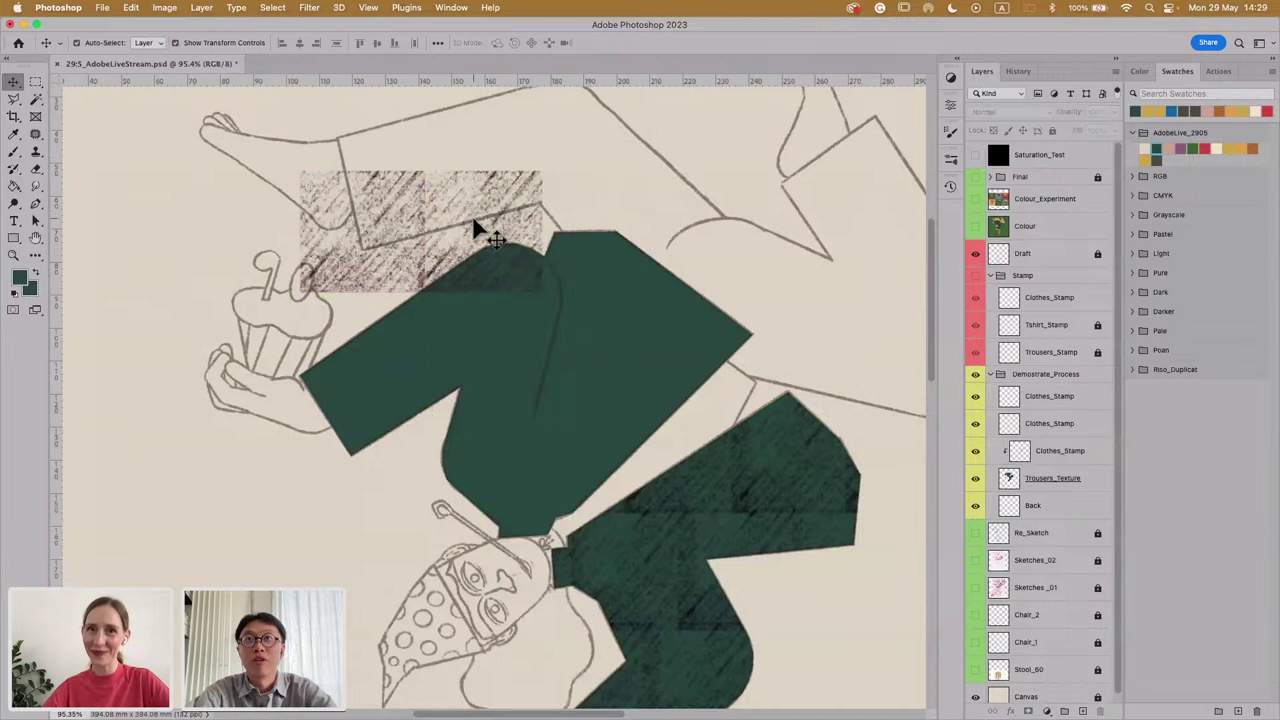
pyautogui.moveTo(392, 151); pyautogui.dragTo(507, 188)
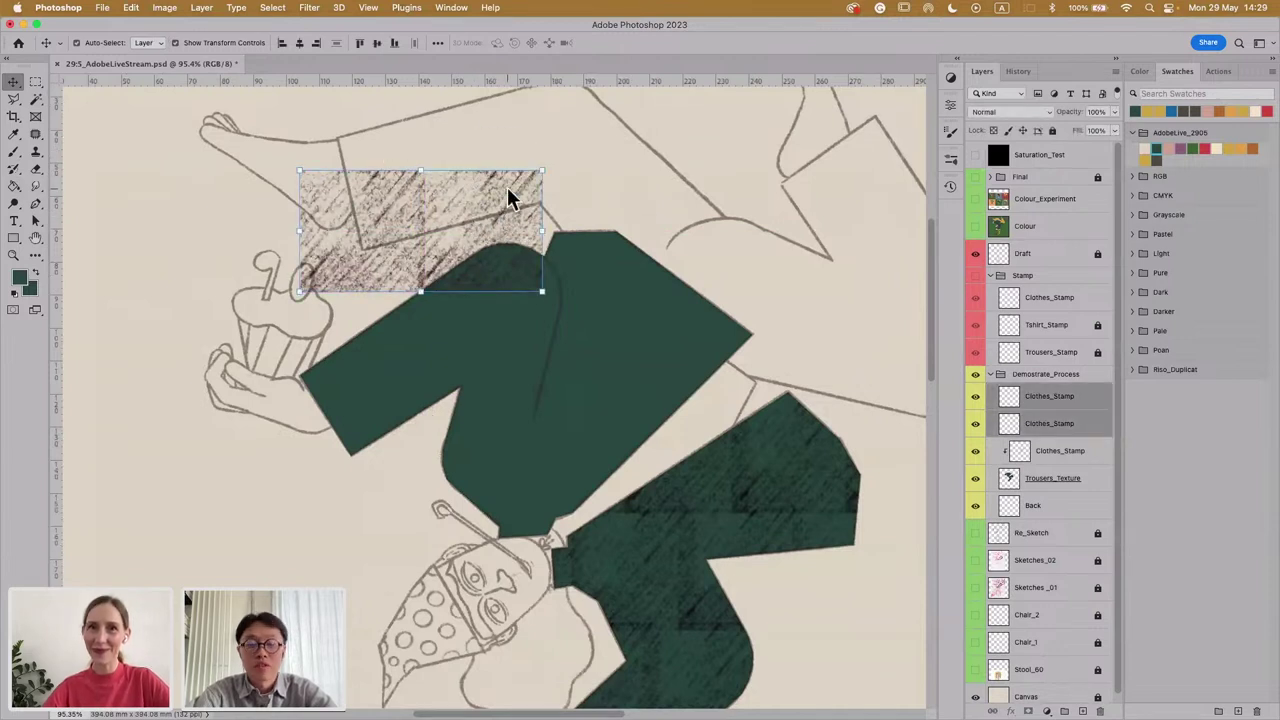
pyautogui.hotkey('ctrl', 'v')
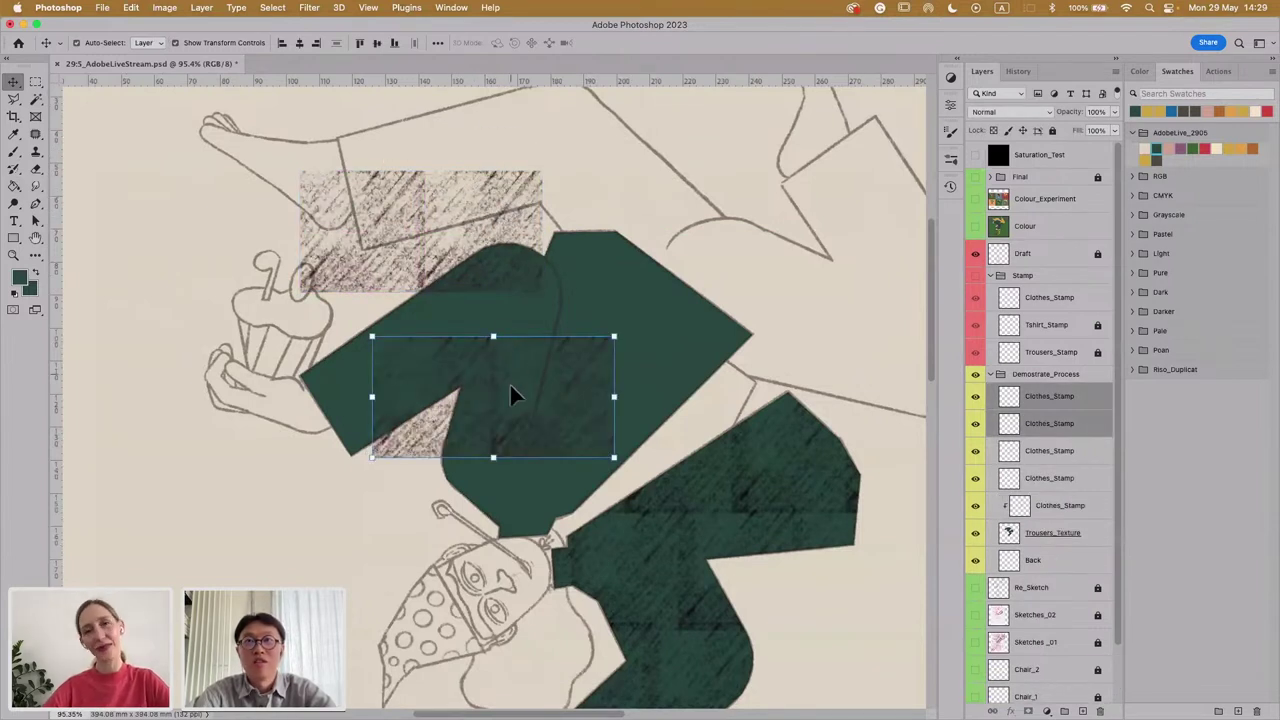
pyautogui.moveTo(505, 445)
pyautogui.mouseDown()
pyautogui.moveTo(521, 407)
pyautogui.moveTo(654, 249)
pyautogui.moveTo(668, 270)
pyautogui.mouseUp()
pyautogui.click(114, 344)
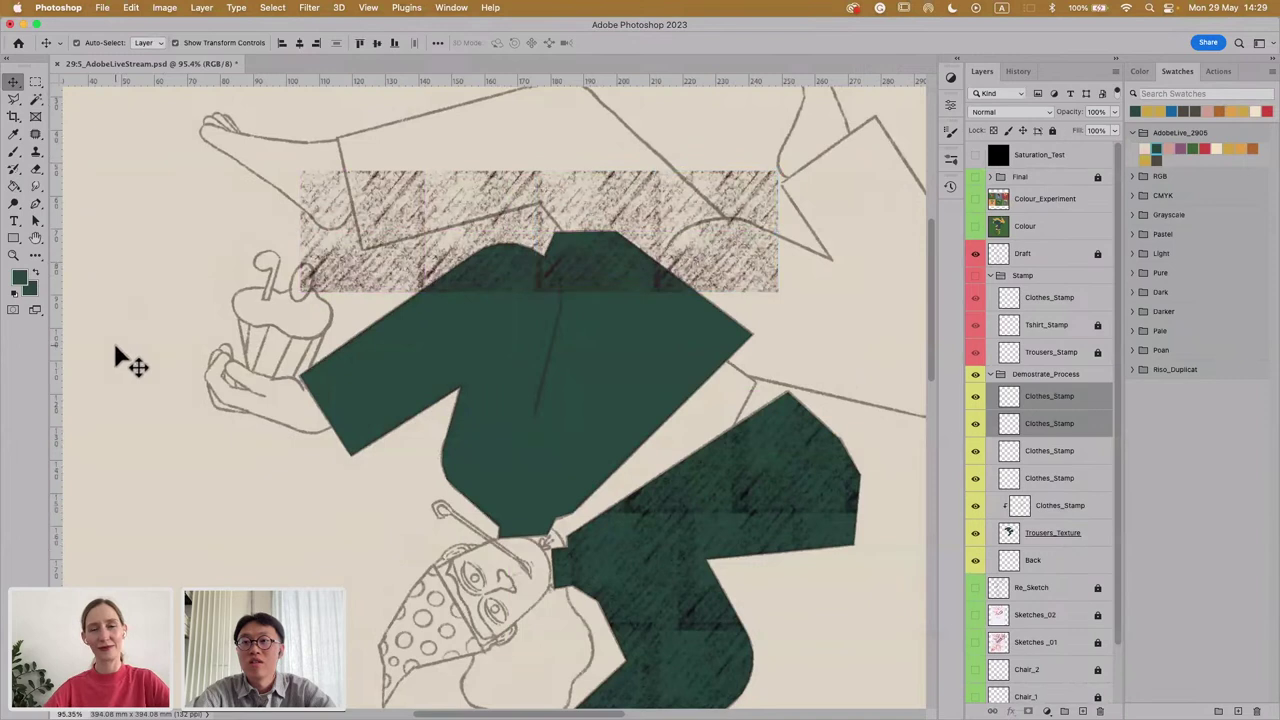
pyautogui.moveTo(283, 132)
pyautogui.mouseDown()
pyautogui.moveTo(760, 194)
pyautogui.moveTo(733, 198)
pyautogui.mouseUp()
pyautogui.press('super+c')
pyautogui.press('super+v')
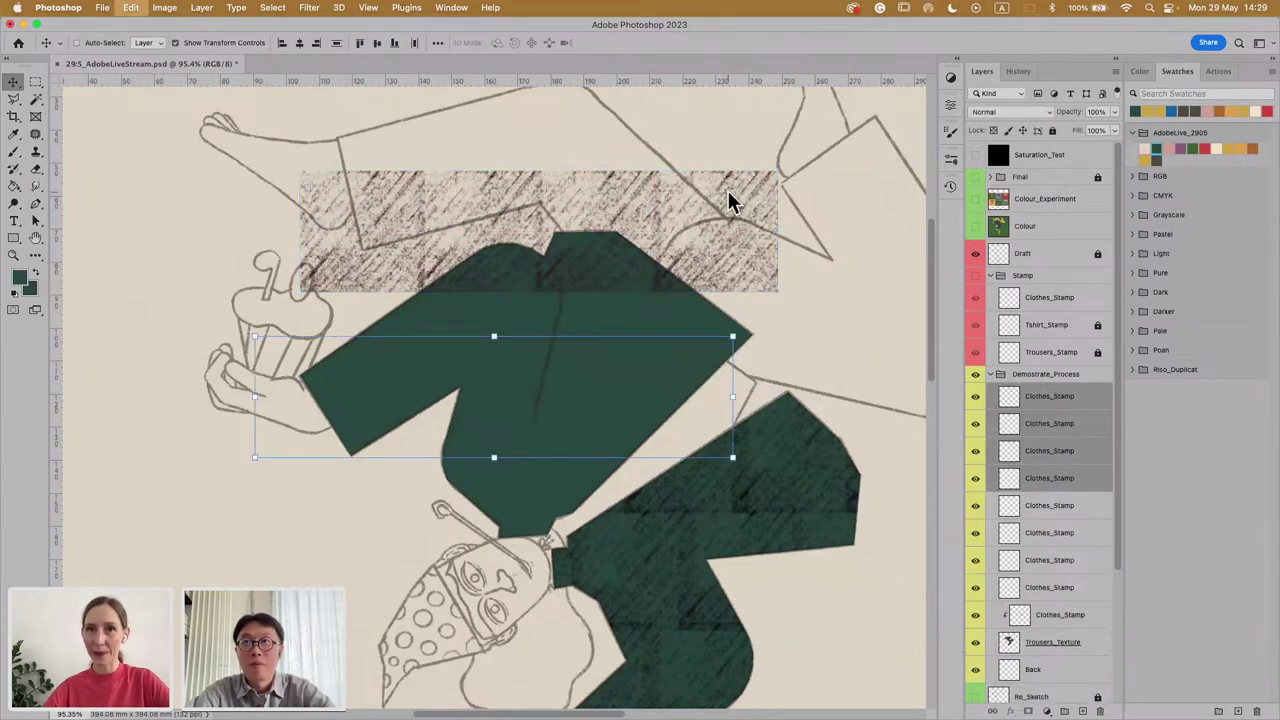
# Step: Merge the original four square layers and the four copied square layers into one layer each
pyautogui.click(1049, 506)
pyautogui.keyDown('shift'); pyautogui.click(1057, 588); pyautogui.keyUp('shift')
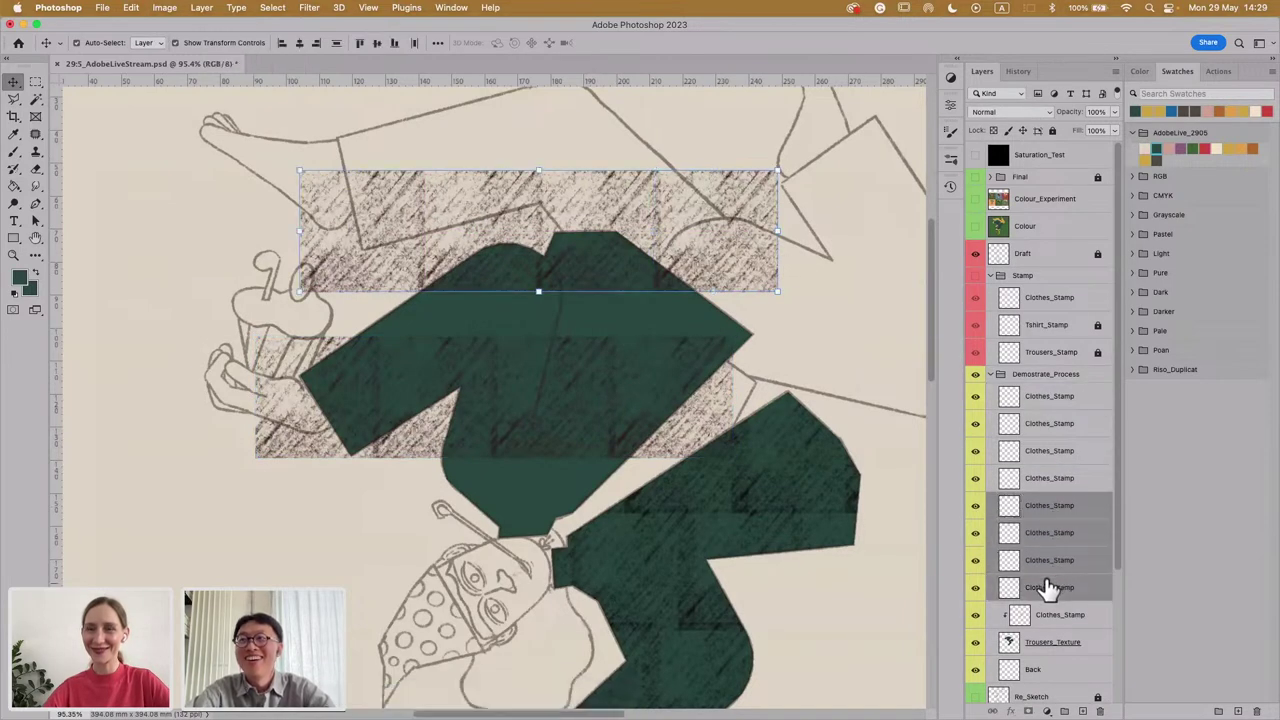
pyautogui.rightClick(1047, 585)
pyautogui.click(1090, 560)
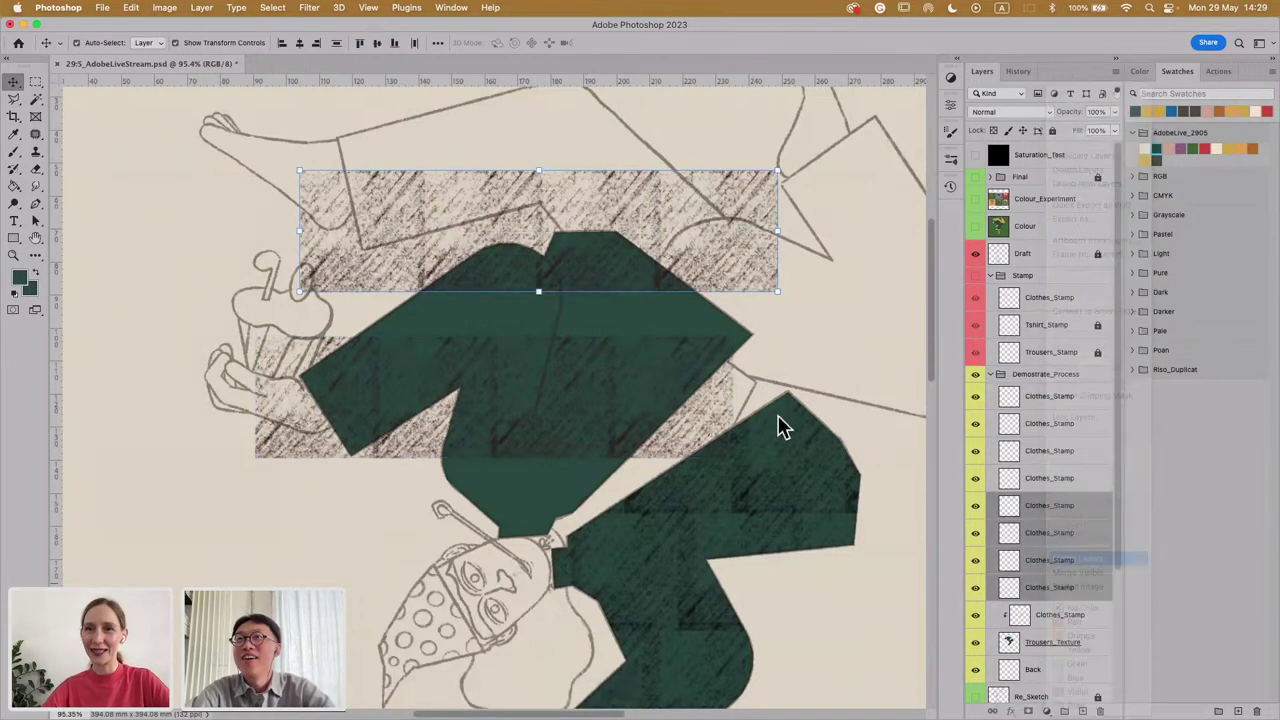
pyautogui.click(1063, 482)
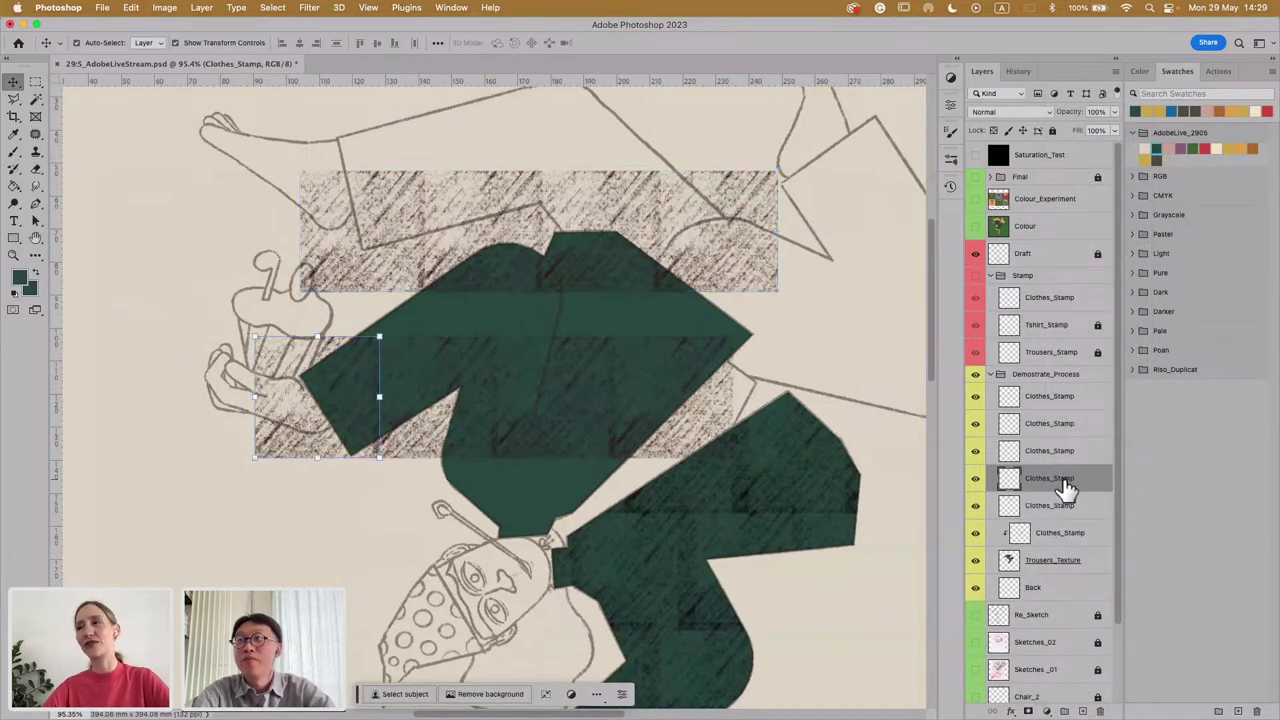
pyautogui.keyDown('shift'); pyautogui.click(1073, 396); pyautogui.keyUp('shift')
pyautogui.rightClick(1073, 396)
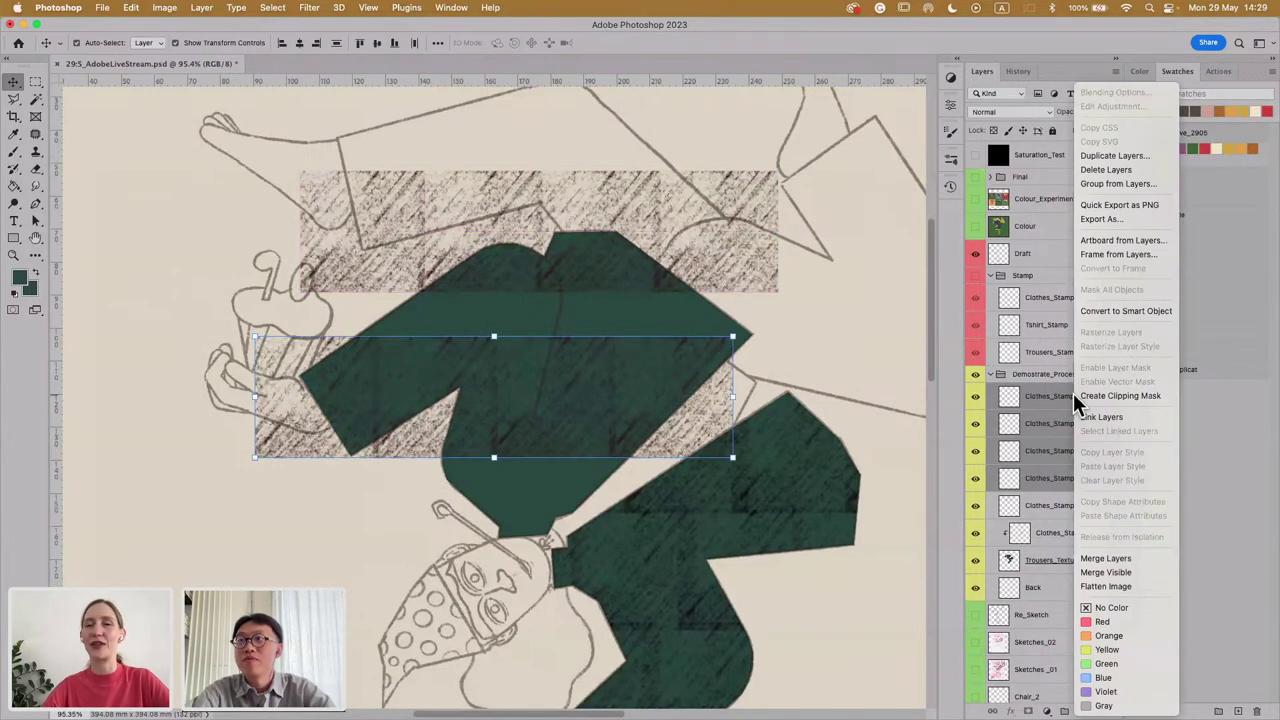
pyautogui.click(1104, 558)
# Step: Move the lower hatched strip up over the jacket and nudge it slightly right to align
pyautogui.moveTo(588, 386); pyautogui.dragTo(592, 358)
pyautogui.moveTo(254, 451); pyautogui.dragTo(274, 393)
pyautogui.press('super+t')
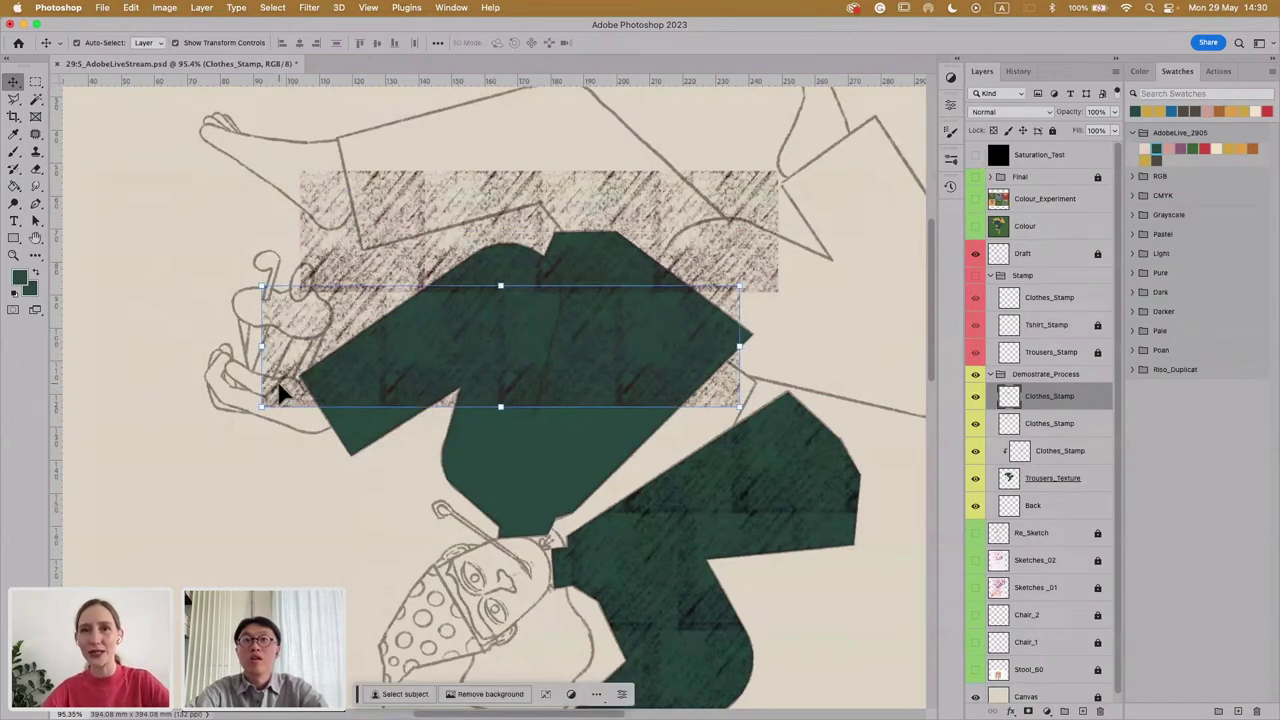
pyautogui.moveTo(286, 391); pyautogui.dragTo(297, 392)
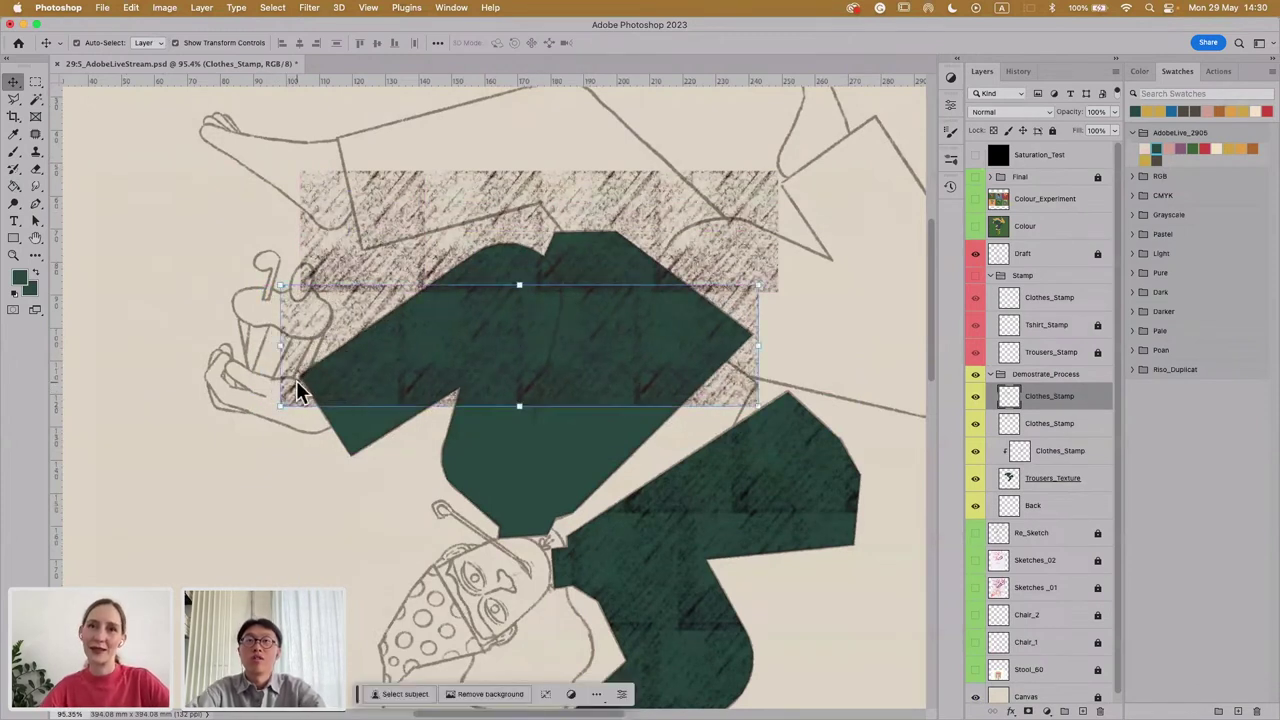
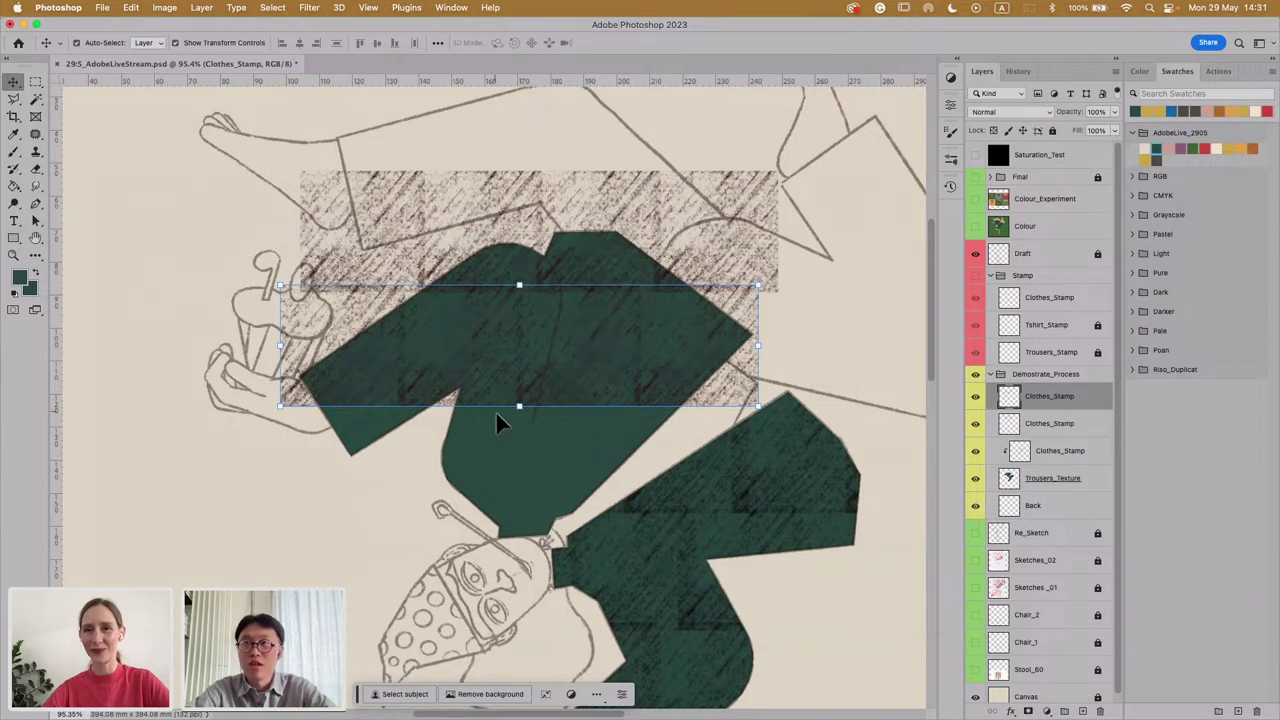
# Step: Duplicate the top Clothes_Stamp hatch patch and drag the copy lower-left over the shirt
pyautogui.click(684, 242)
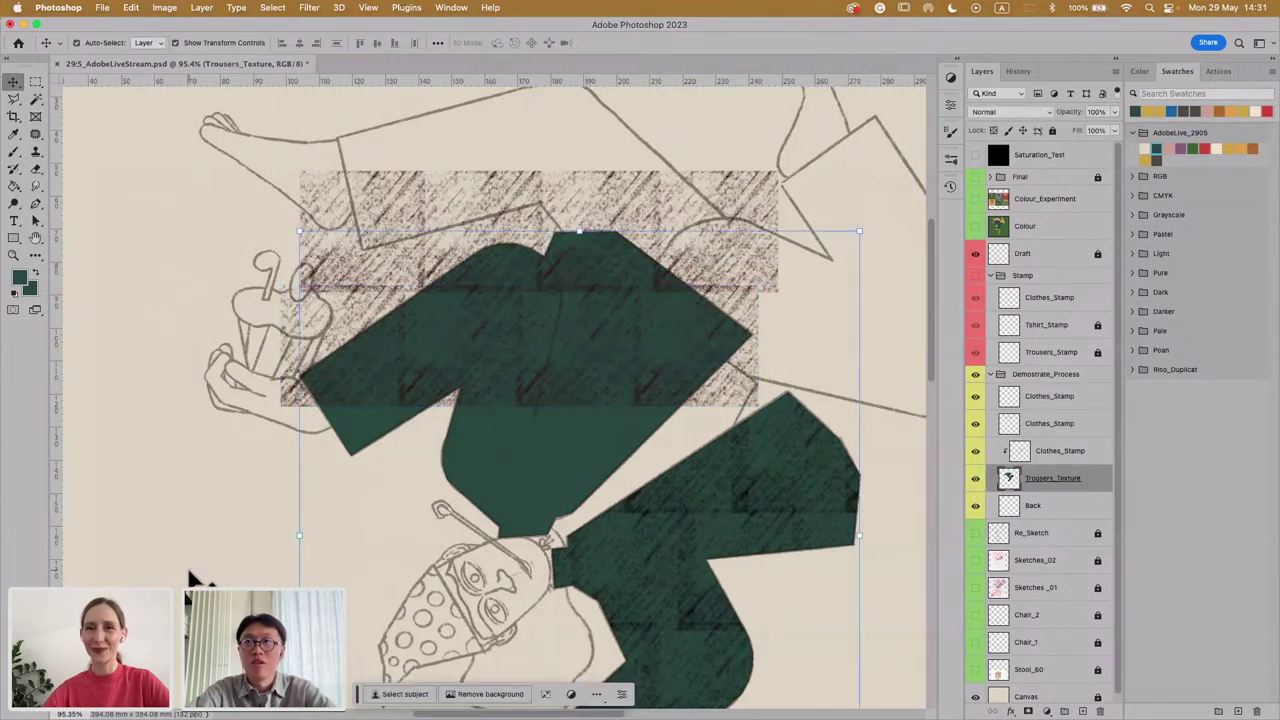
pyautogui.click(1060, 424)
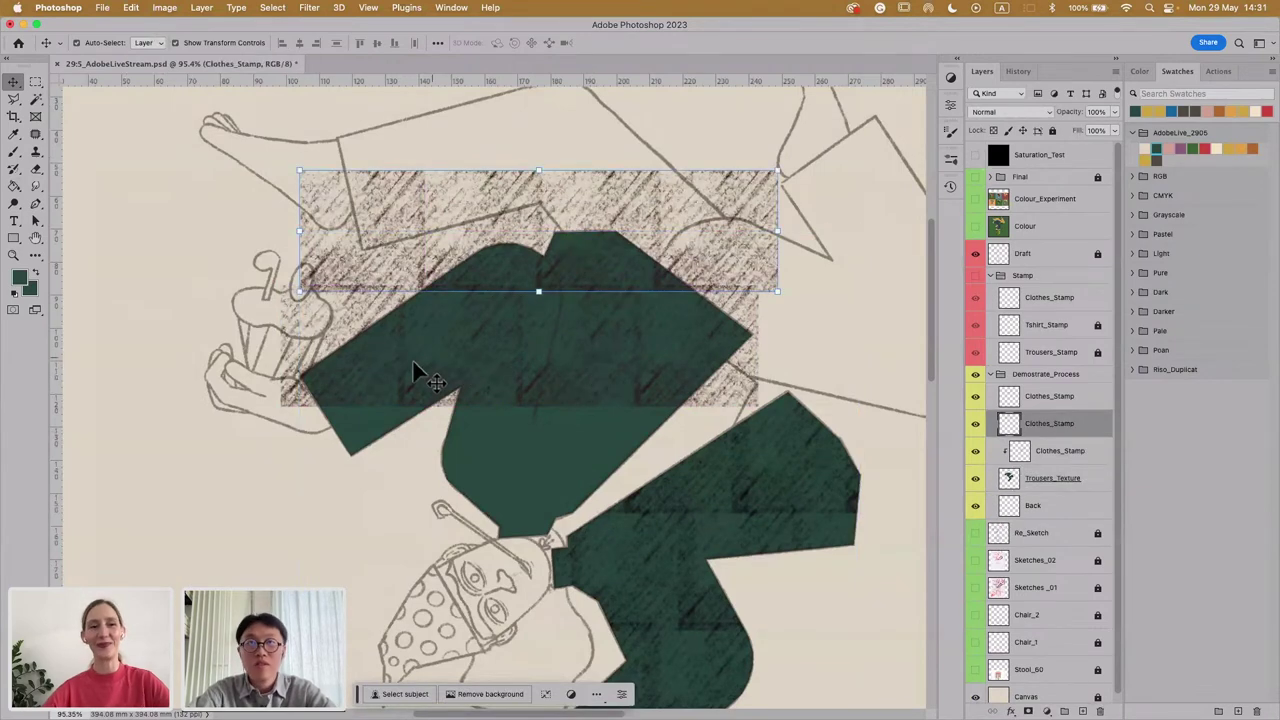
pyautogui.click(289, 400)
pyautogui.moveTo(286, 400)
pyautogui.mouseDown()
pyautogui.moveTo(503, 419)
pyautogui.moveTo(486, 471)
pyautogui.mouseUp()
# Step: Move the upper hatch patch down about 55 px and bring up the eraser brushes
pyautogui.click(489, 454)
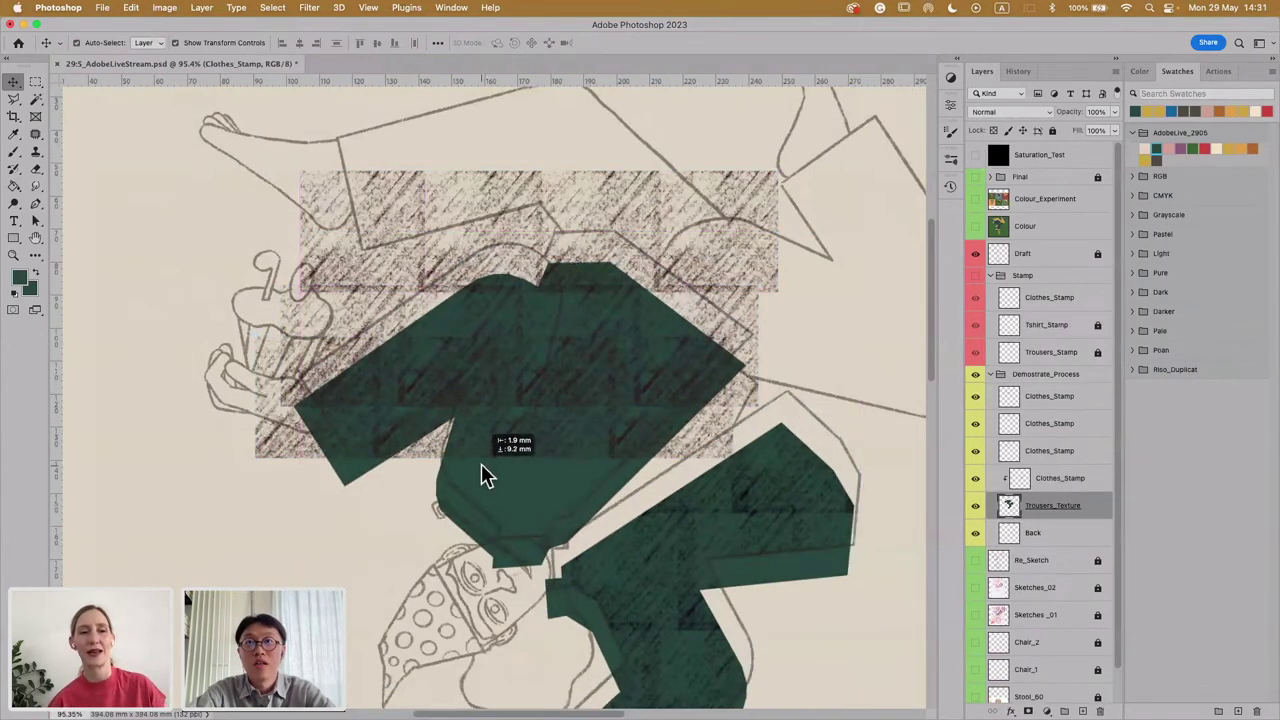
pyautogui.click(270, 443)
pyautogui.moveTo(270, 443); pyautogui.dragTo(266, 505)
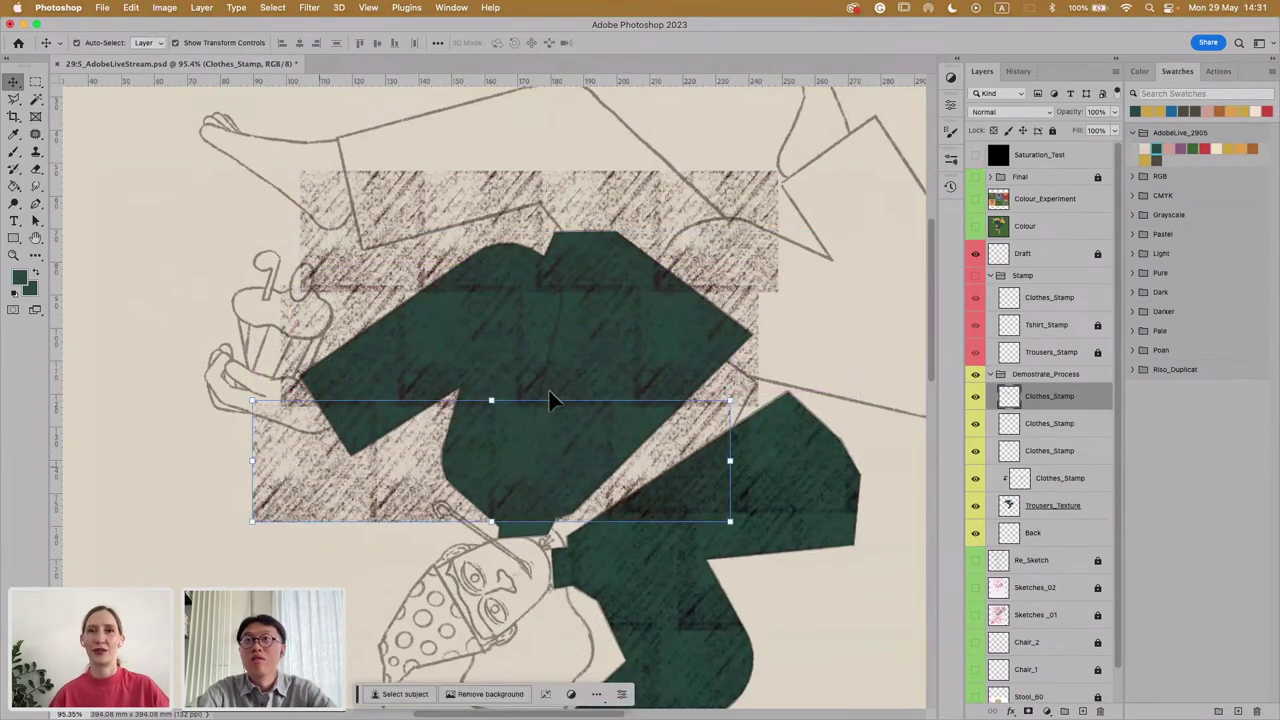
pyautogui.click(951, 160)
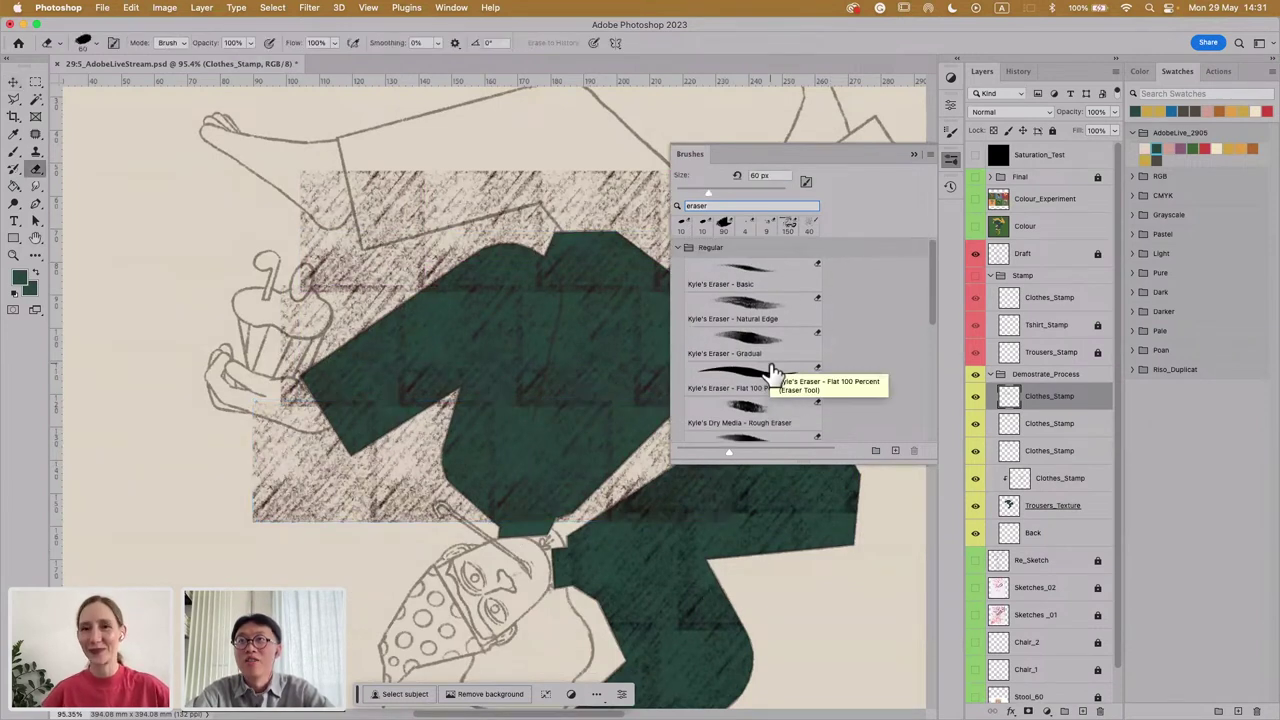
# Step: Choose the 90 px Kyle's Eraser - Basic brush and close the brushes list
pyautogui.click(775, 276)
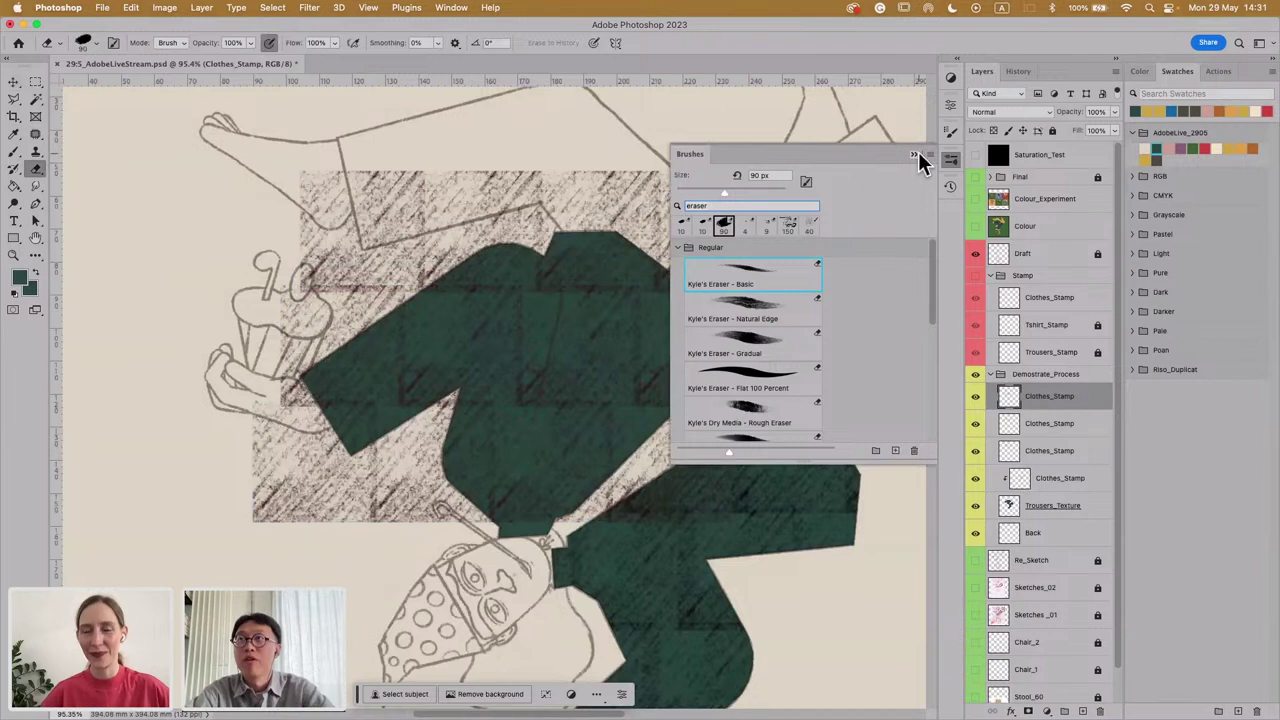
pyautogui.scroll(-5, 777, 391)
pyautogui.scroll(-1, 780, 385)
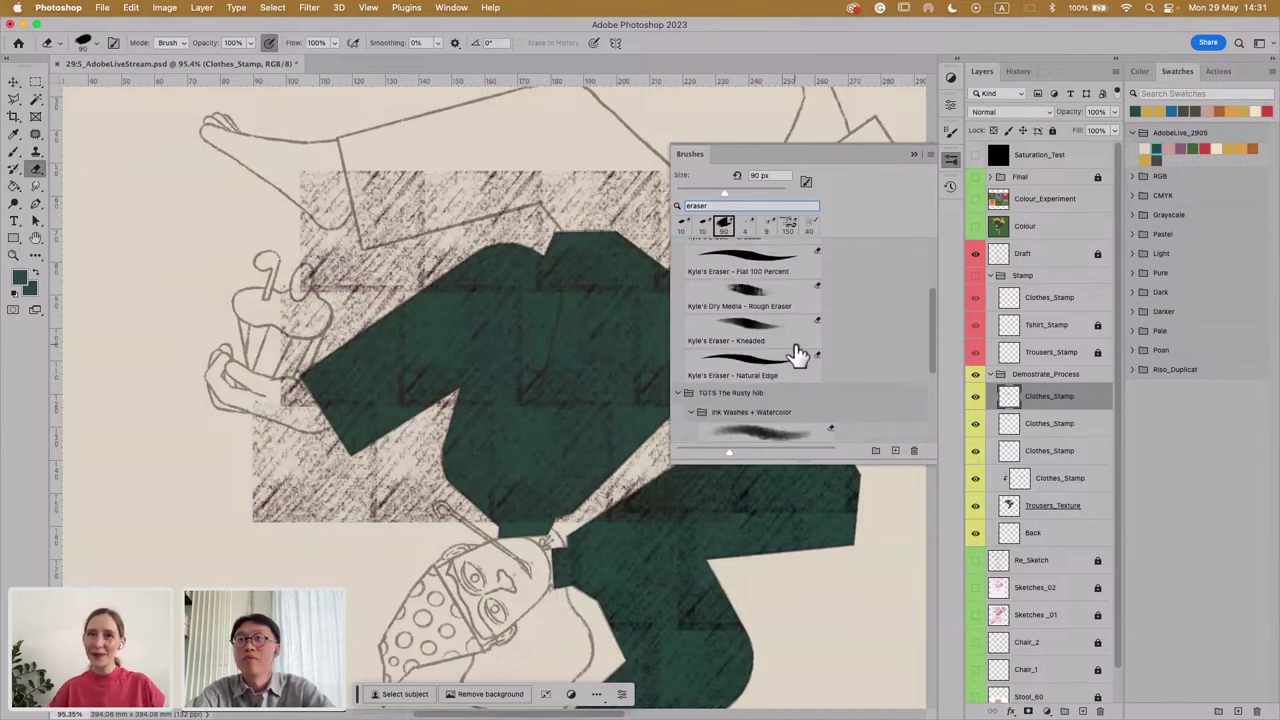
pyautogui.scroll(5, 795, 355)
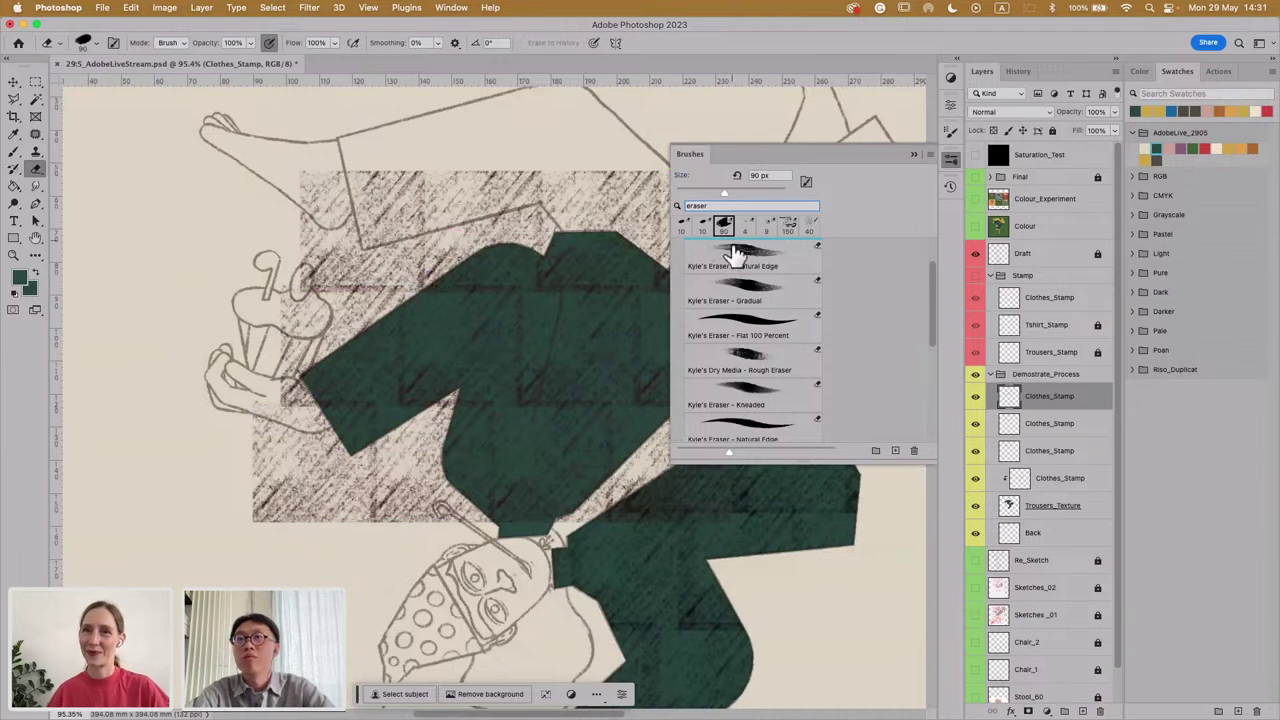
pyautogui.click(913, 155)
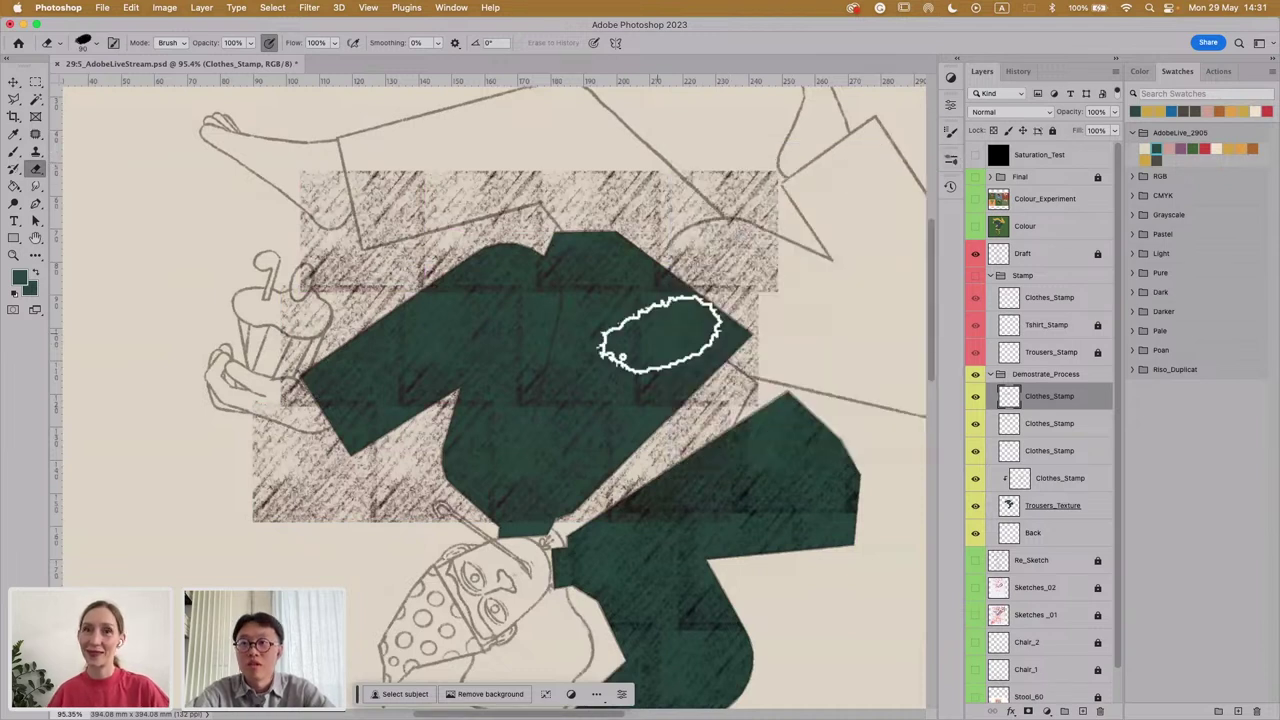
# Step: Duplicate the lower hatch patch, drag the copy to the bottom, and marquee-select all stamp layers
pyautogui.press('v')
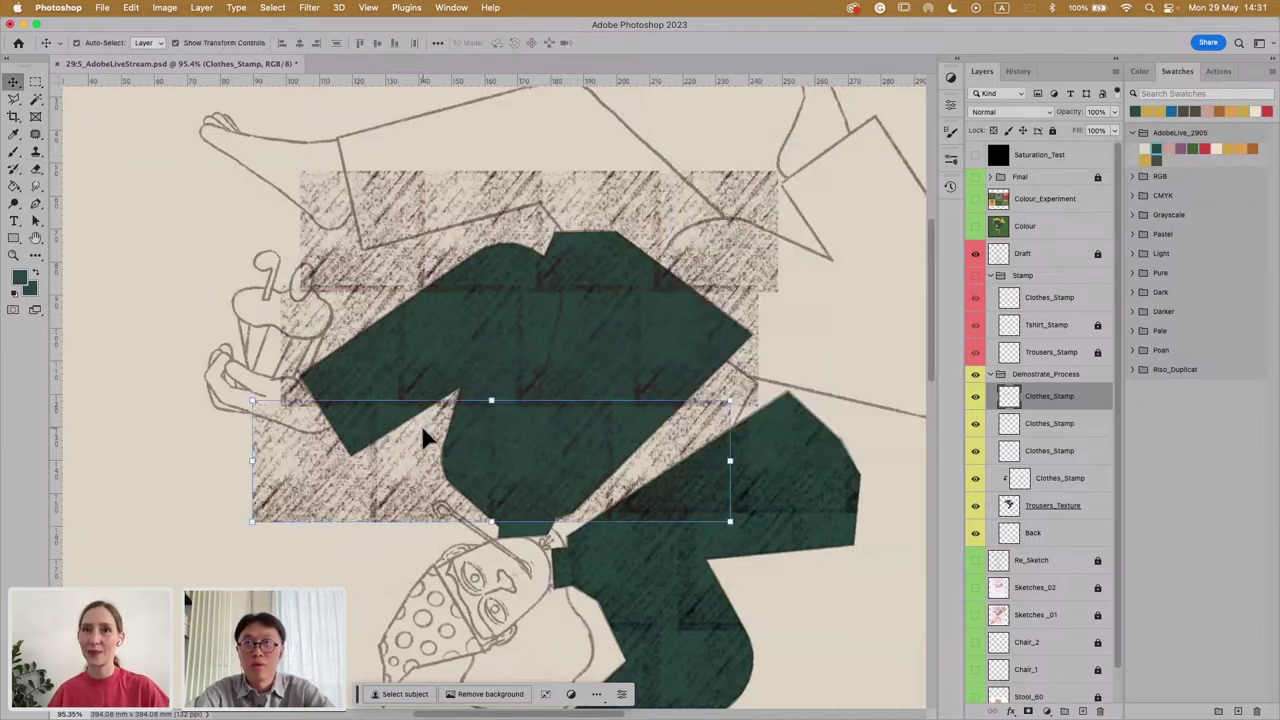
pyautogui.click(165, 511)
pyautogui.click(409, 503)
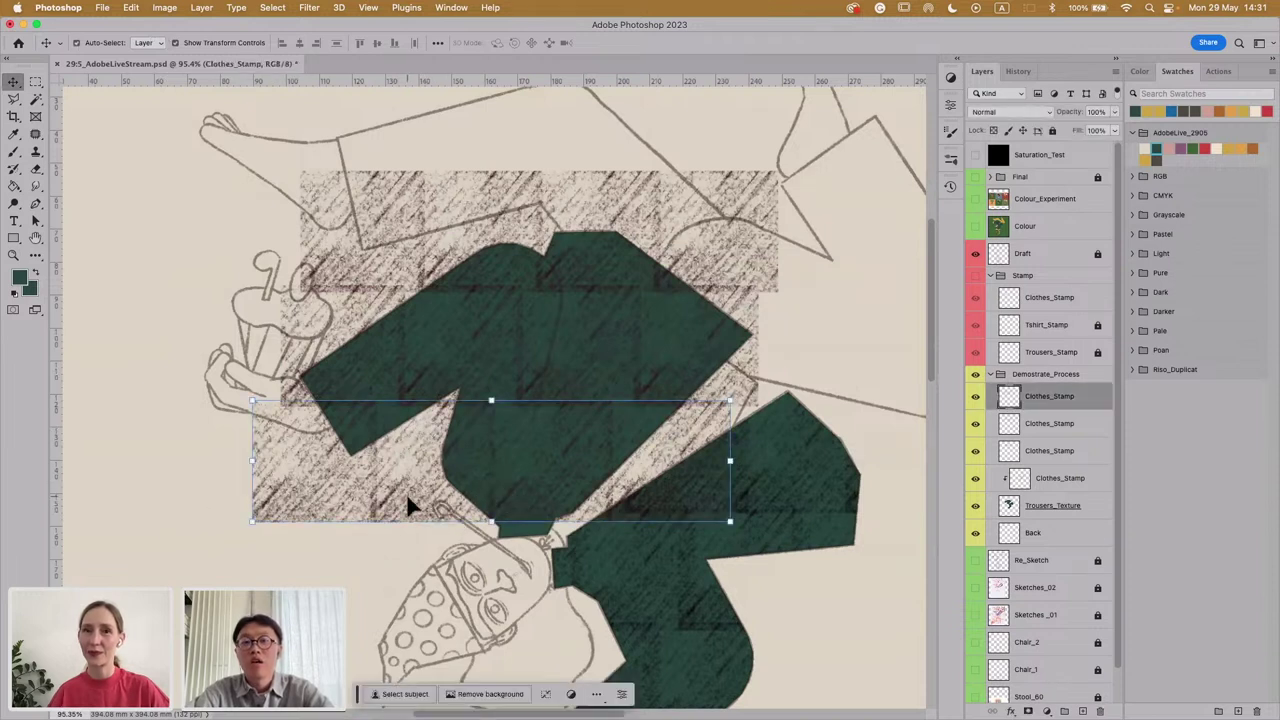
pyautogui.hotkey('ctrl', 'v')
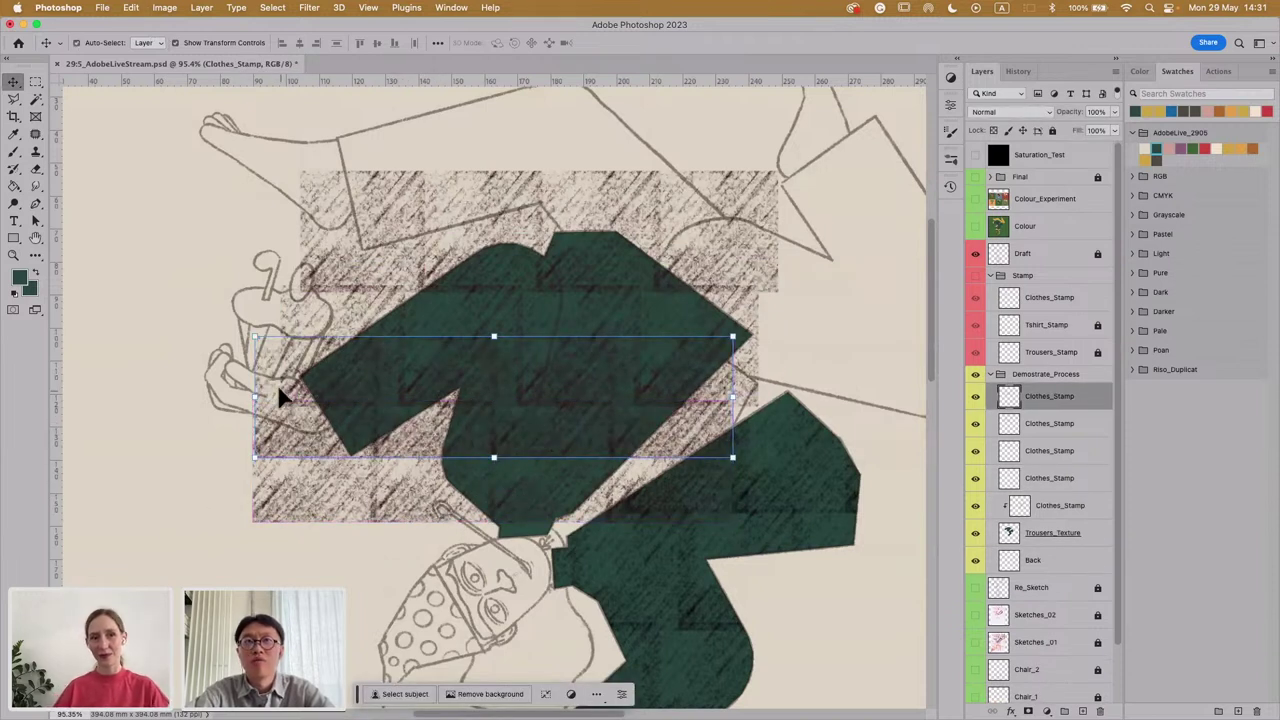
pyautogui.moveTo(273, 381)
pyautogui.mouseDown()
pyautogui.moveTo(236, 440)
pyautogui.moveTo(214, 406)
pyautogui.moveTo(277, 382)
pyautogui.moveTo(210, 503)
pyautogui.moveTo(238, 565)
pyautogui.mouseUp()
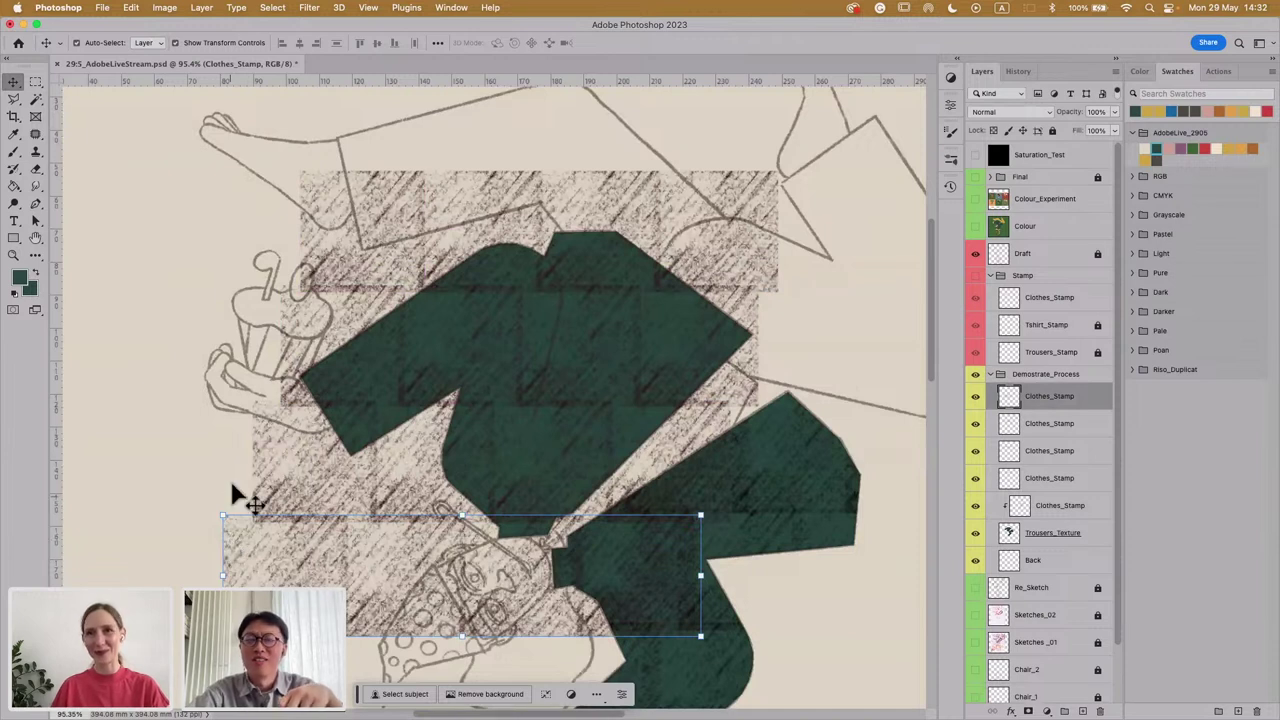
pyautogui.moveTo(222, 215); pyautogui.dragTo(352, 604)
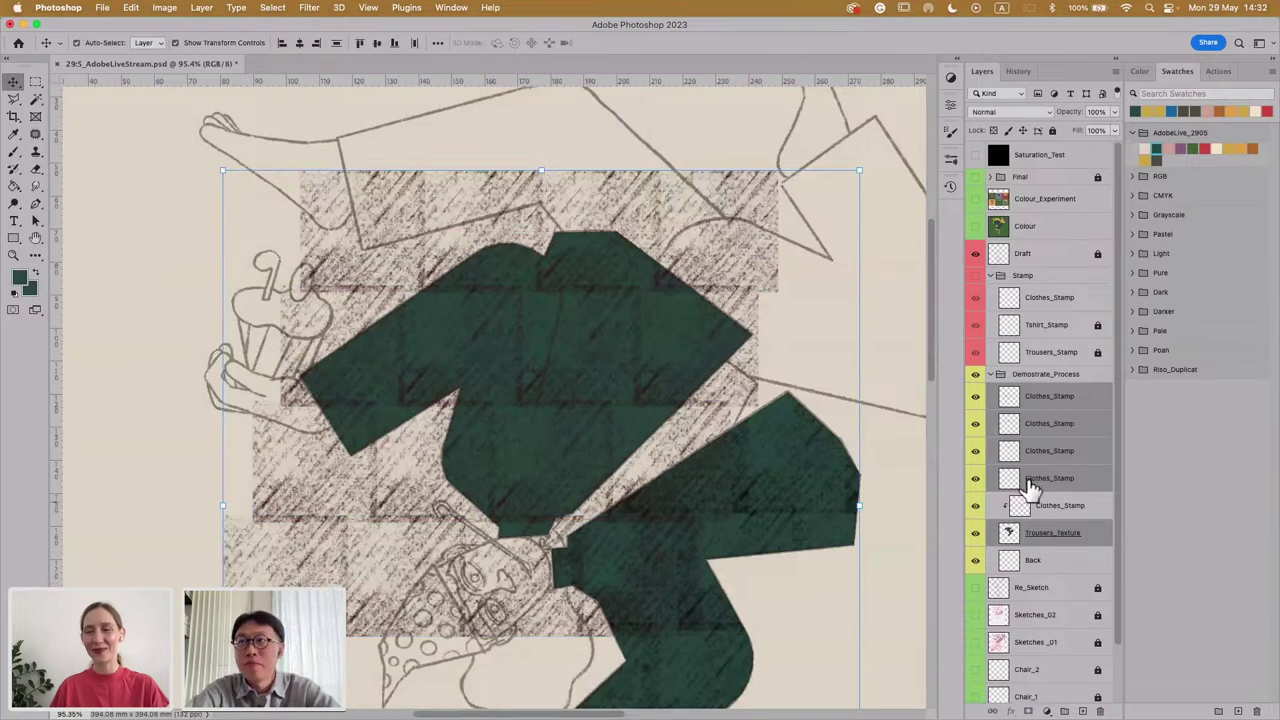
# Step: Try opening layer options on the marquee-selected hatch patches, then clear the selection
pyautogui.rightClick(1068, 483)
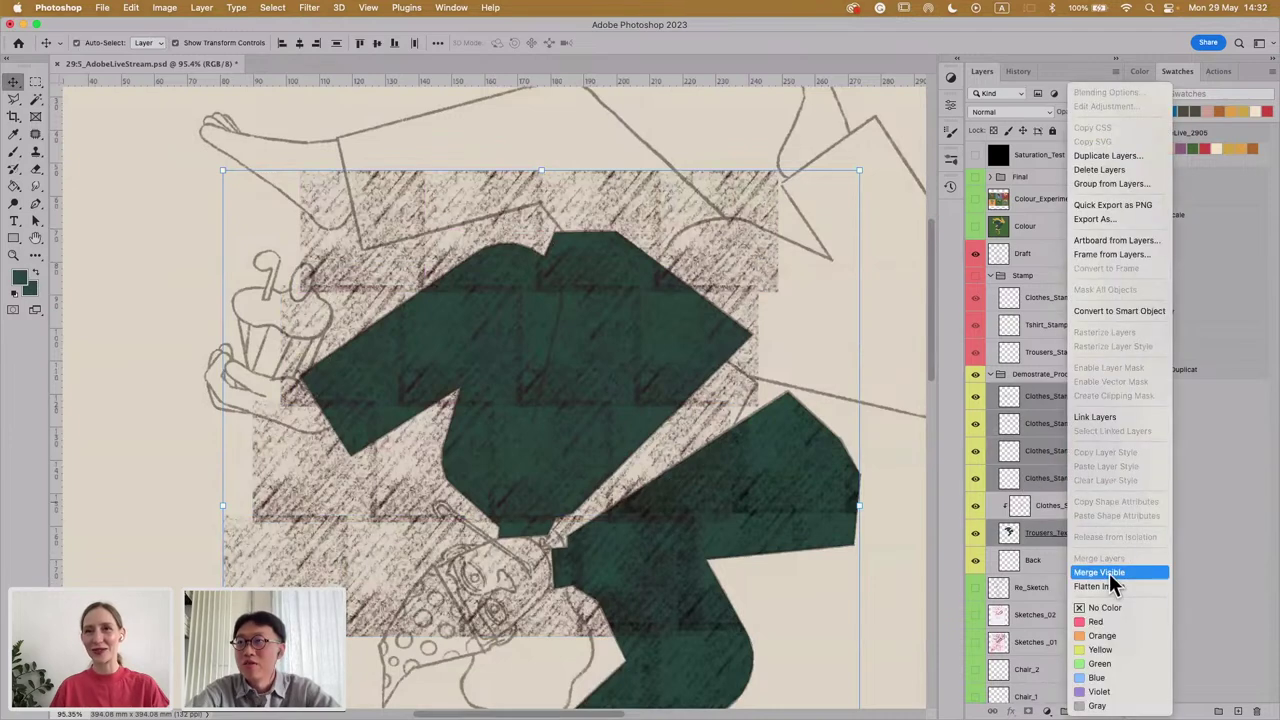
pyautogui.click(894, 449)
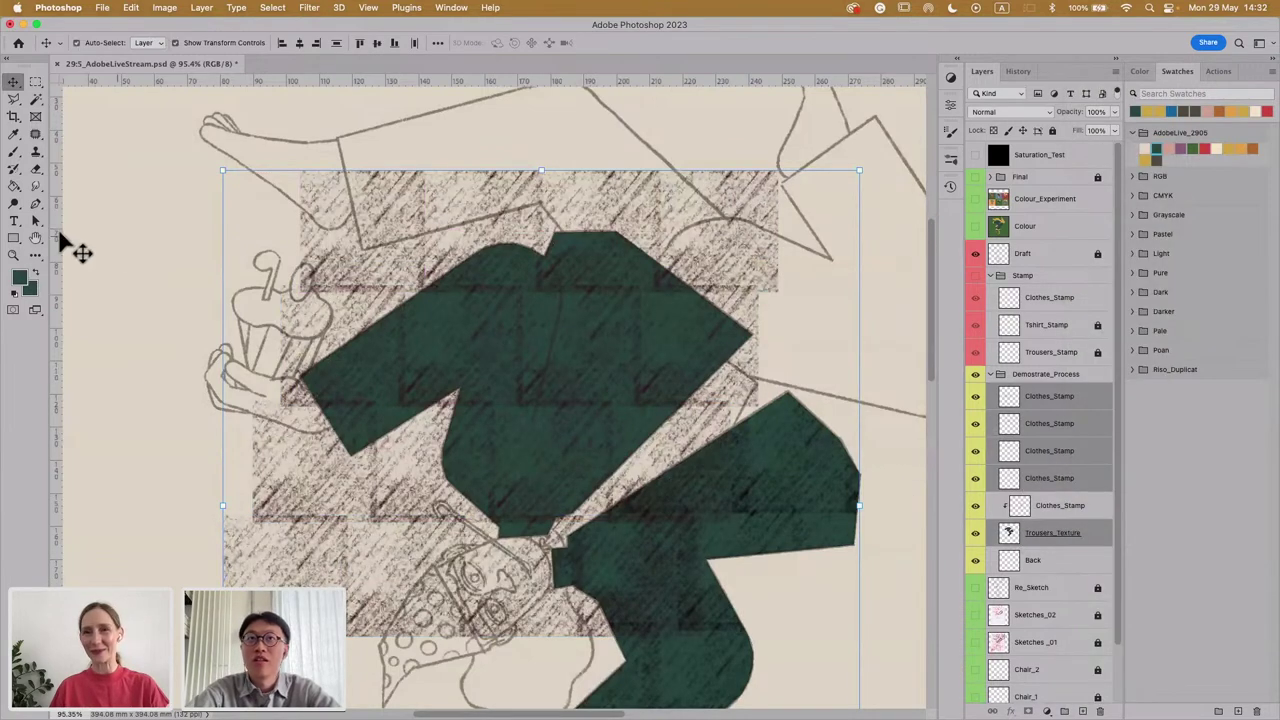
pyautogui.moveTo(180, 224); pyautogui.dragTo(300, 565)
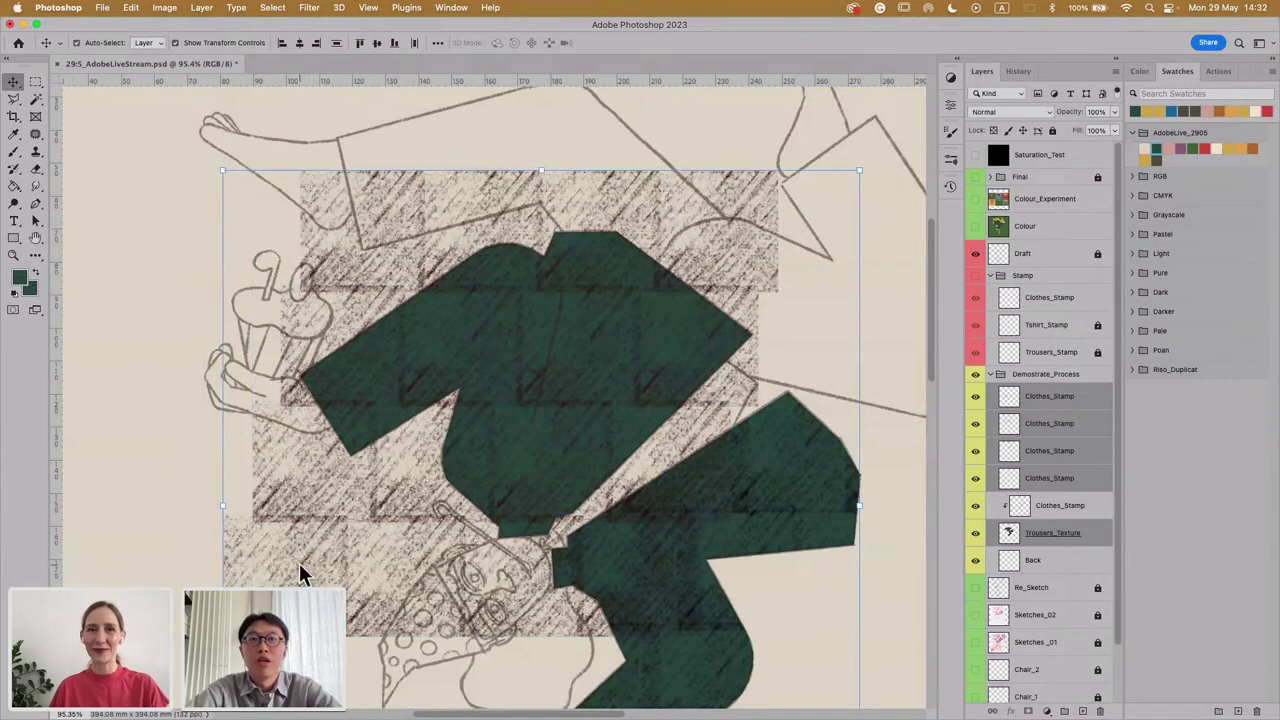
pyautogui.rightClick(1077, 400)
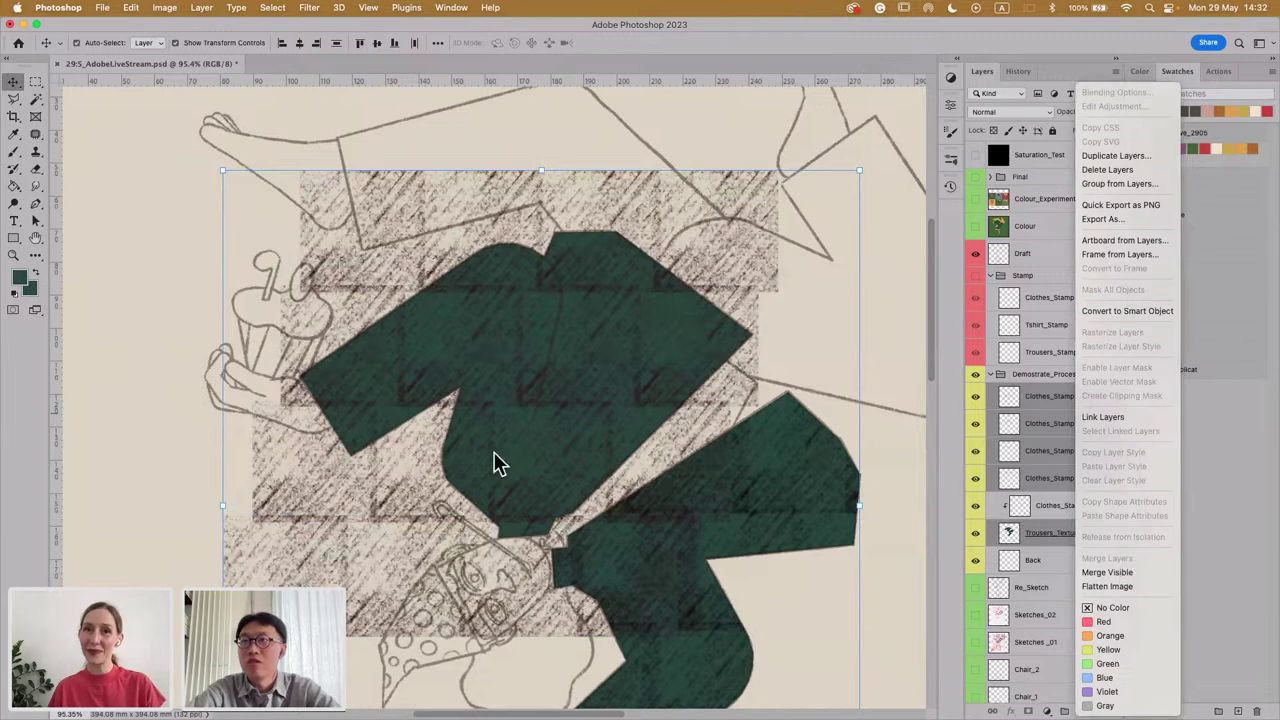
pyautogui.click(90, 487)
pyautogui.click(162, 516)
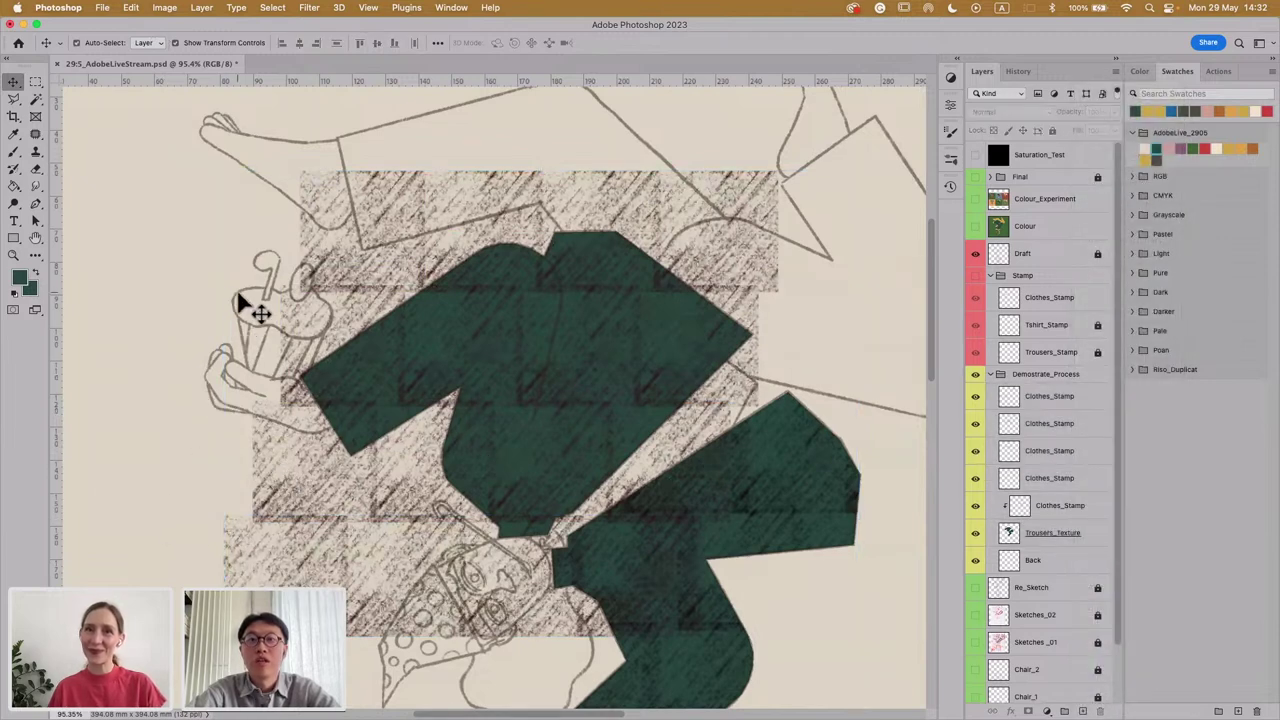
# Step: Select all four Clothes_Stamp layers and merge them with Merge Layers
pyautogui.click(407, 250)
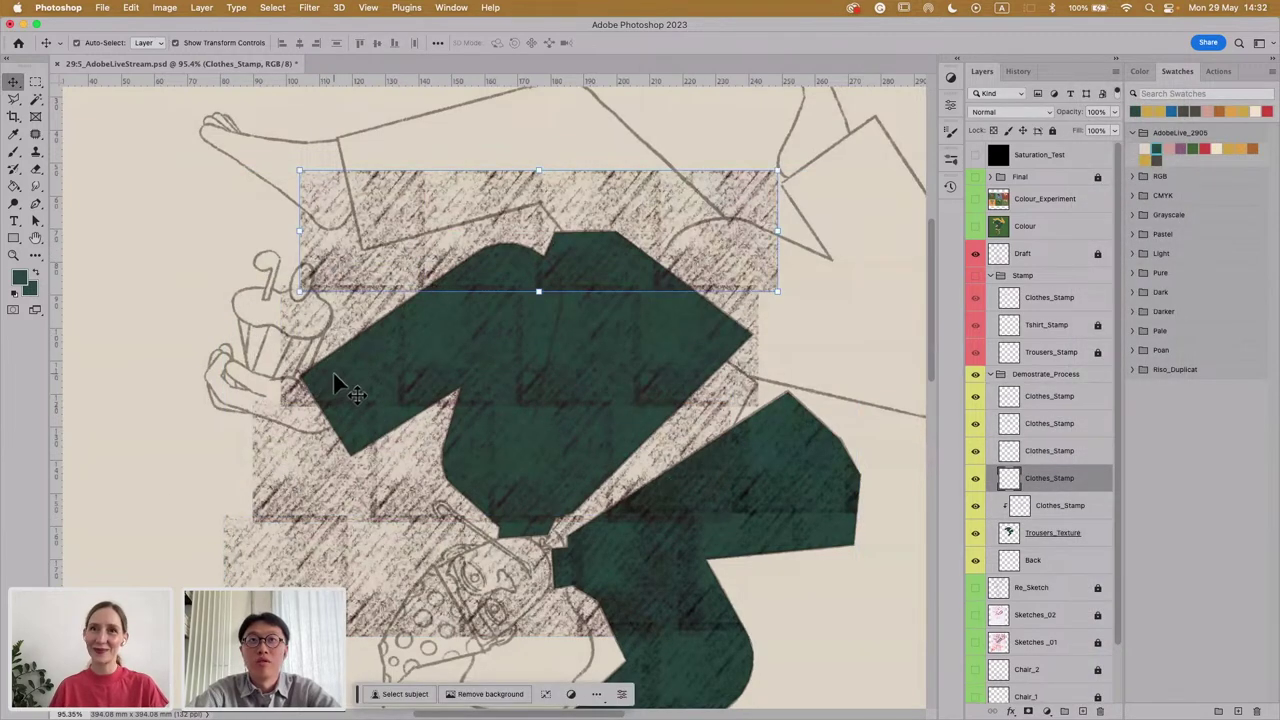
pyautogui.keyDown('shift'); pyautogui.click(632, 380); pyautogui.keyUp('shift')
pyautogui.keyDown('shift'); pyautogui.click(1086, 457); pyautogui.keyUp('shift')
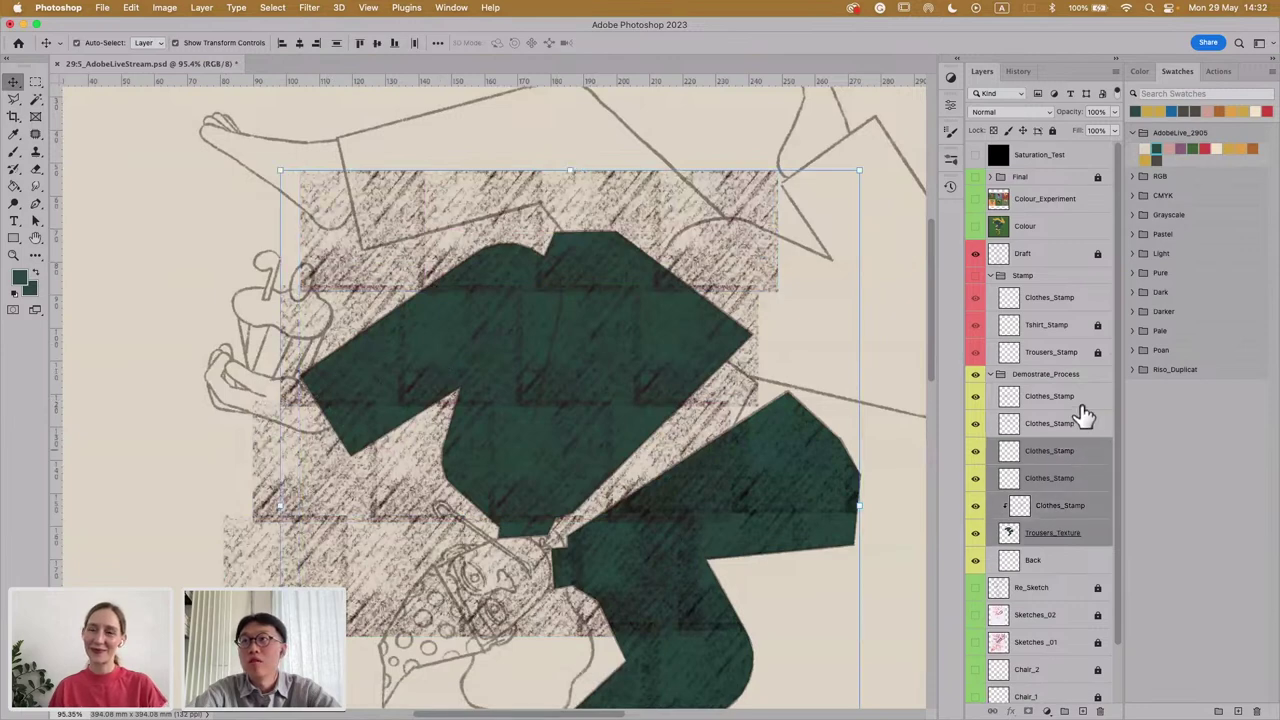
pyautogui.click(1081, 410)
pyautogui.keyDown('shift'); pyautogui.click(1077, 490); pyautogui.keyUp('shift')
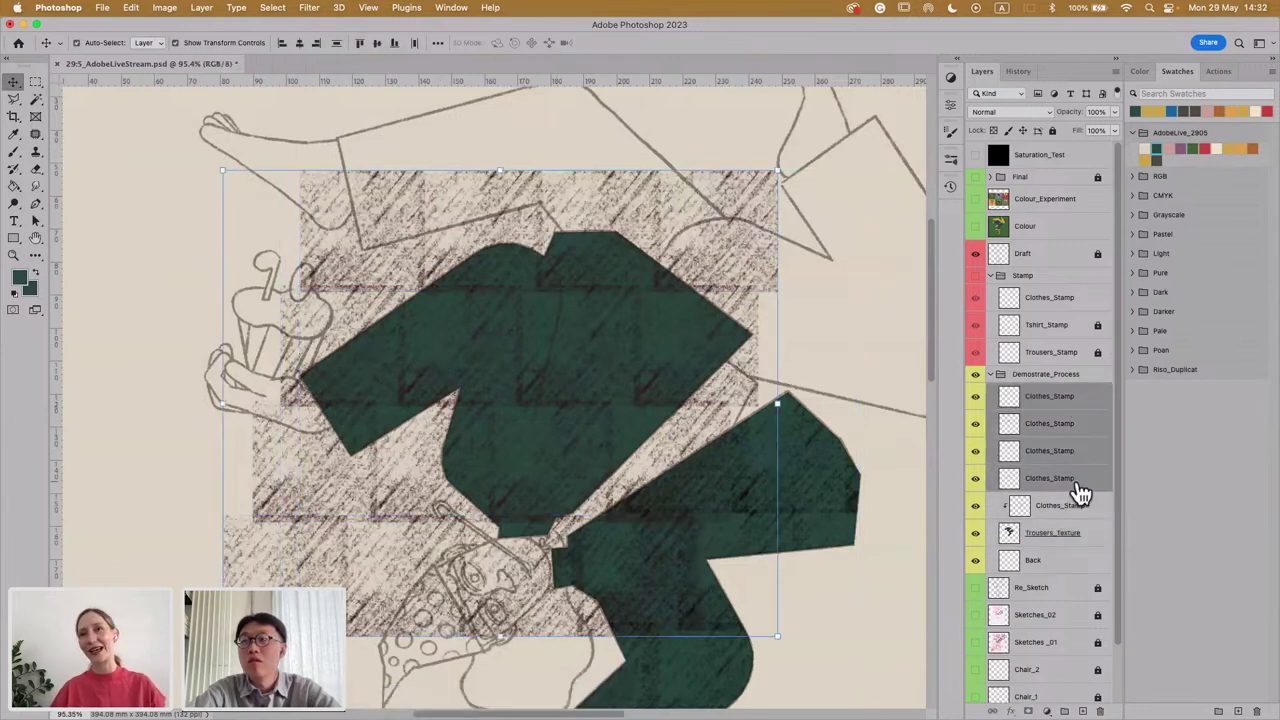
pyautogui.rightClick(1079, 490)
pyautogui.click(1111, 558)
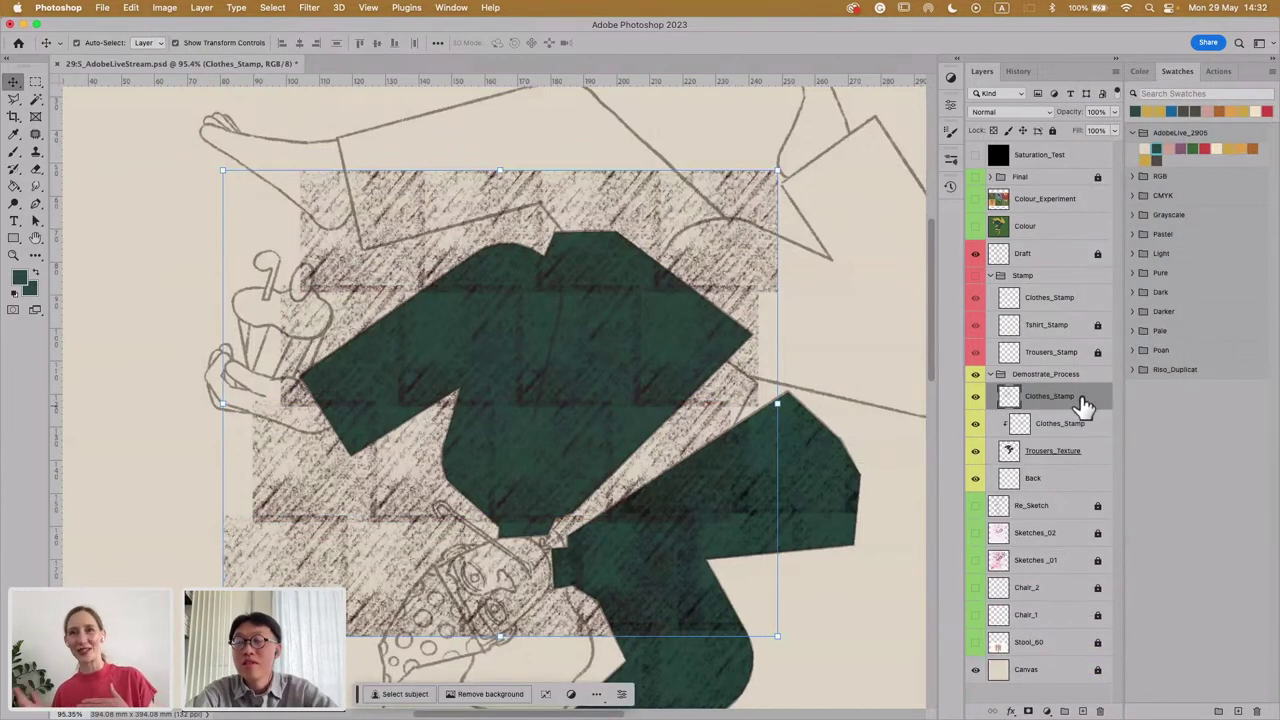
pyautogui.click(1085, 451)
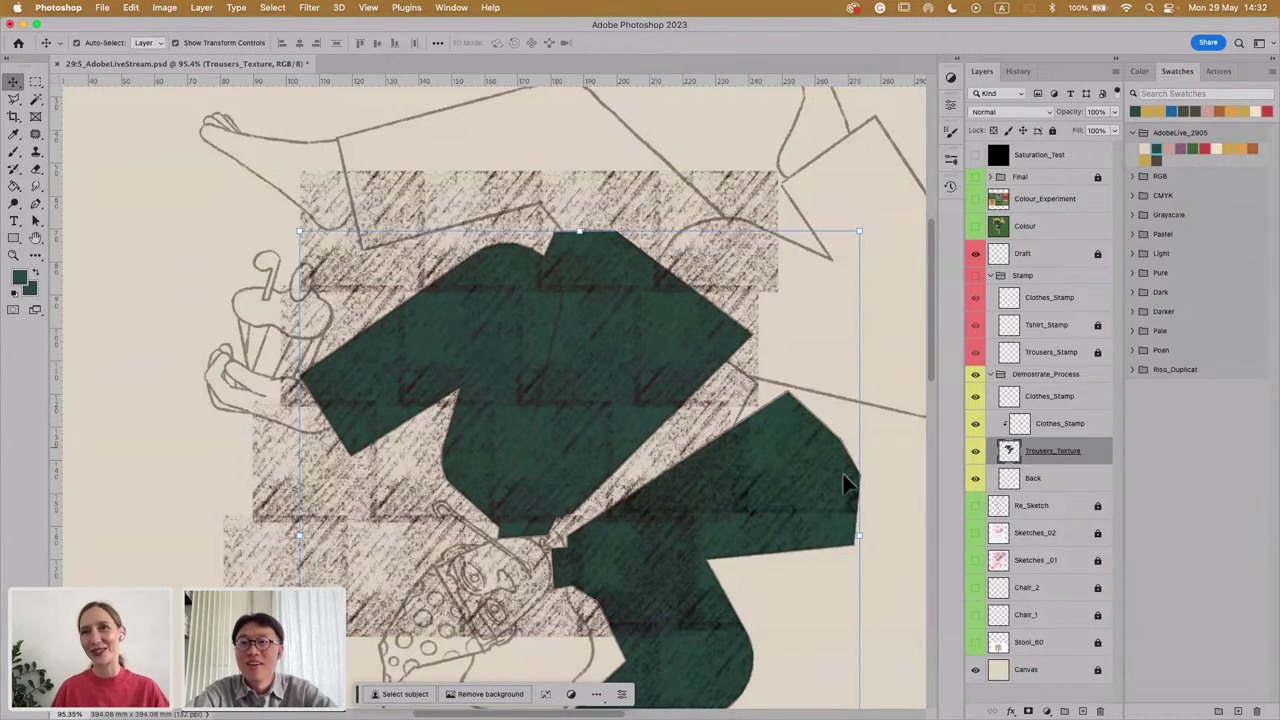
# Step: Select everything outside the green shirt using Magic Wand and Inverse, then clear it from Clothes_Stamp
pyautogui.press('w')
pyautogui.click(647, 384)
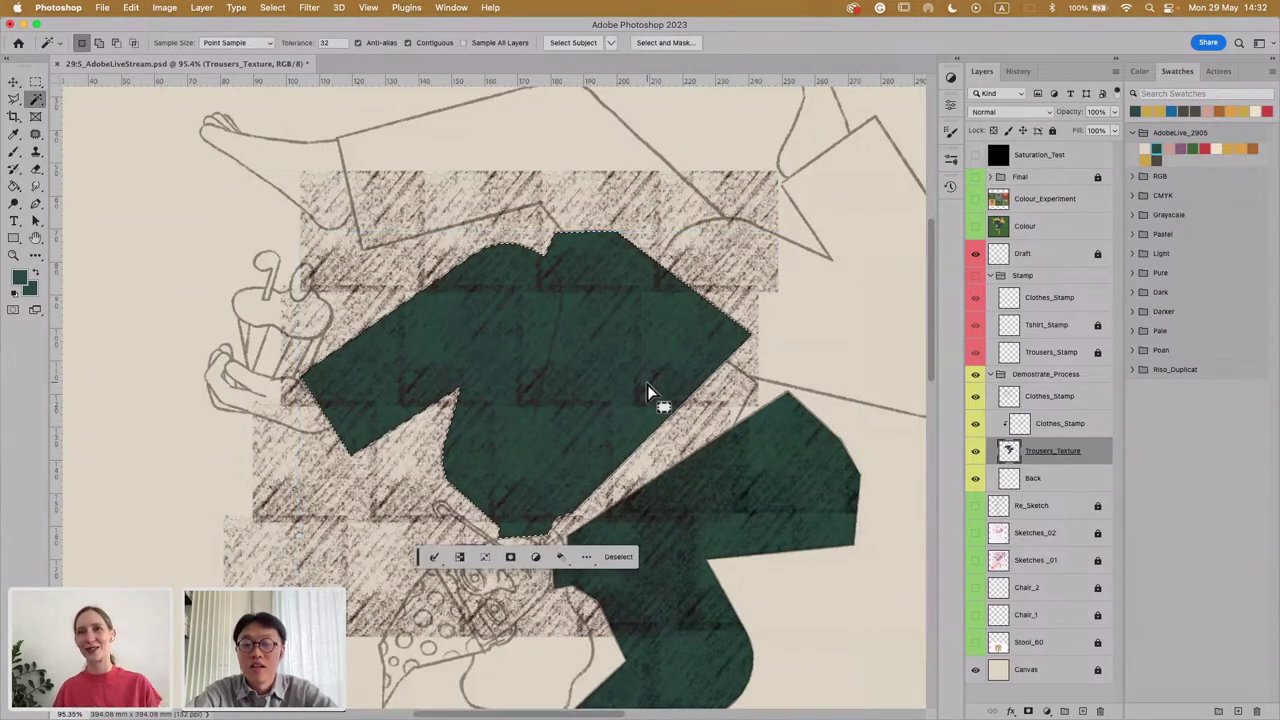
pyautogui.click(272, 7)
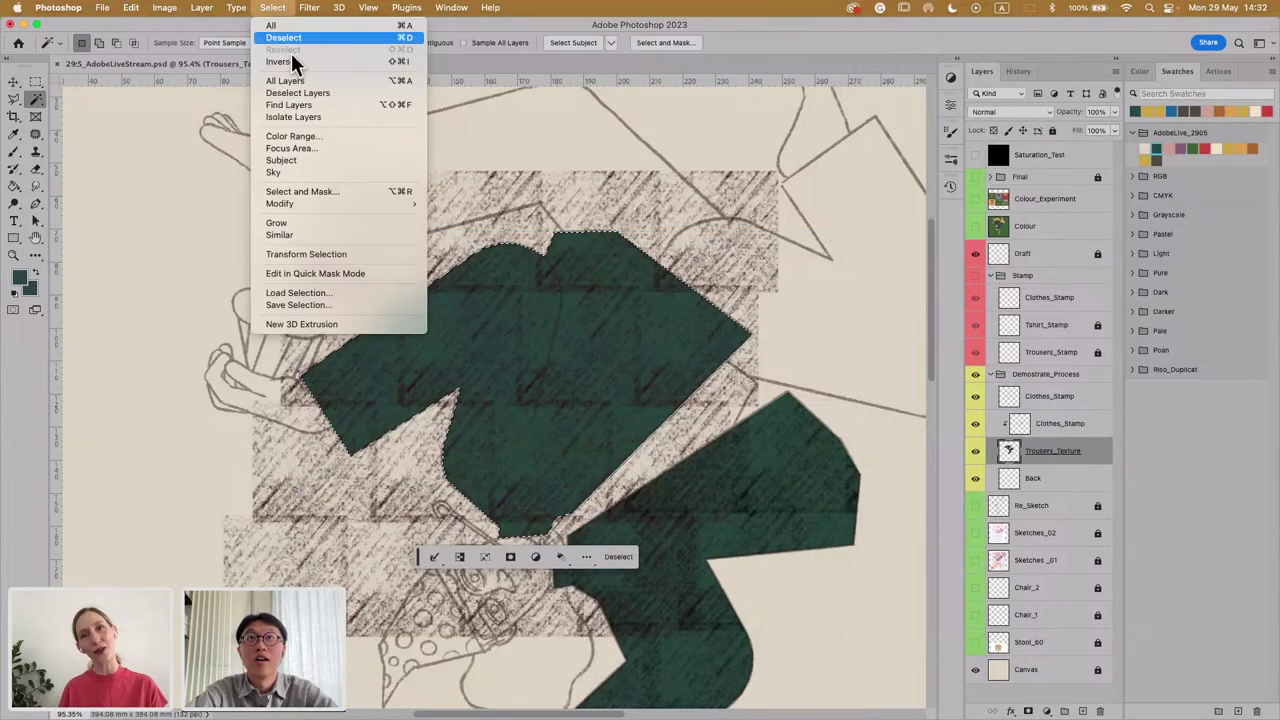
pyautogui.click(312, 61)
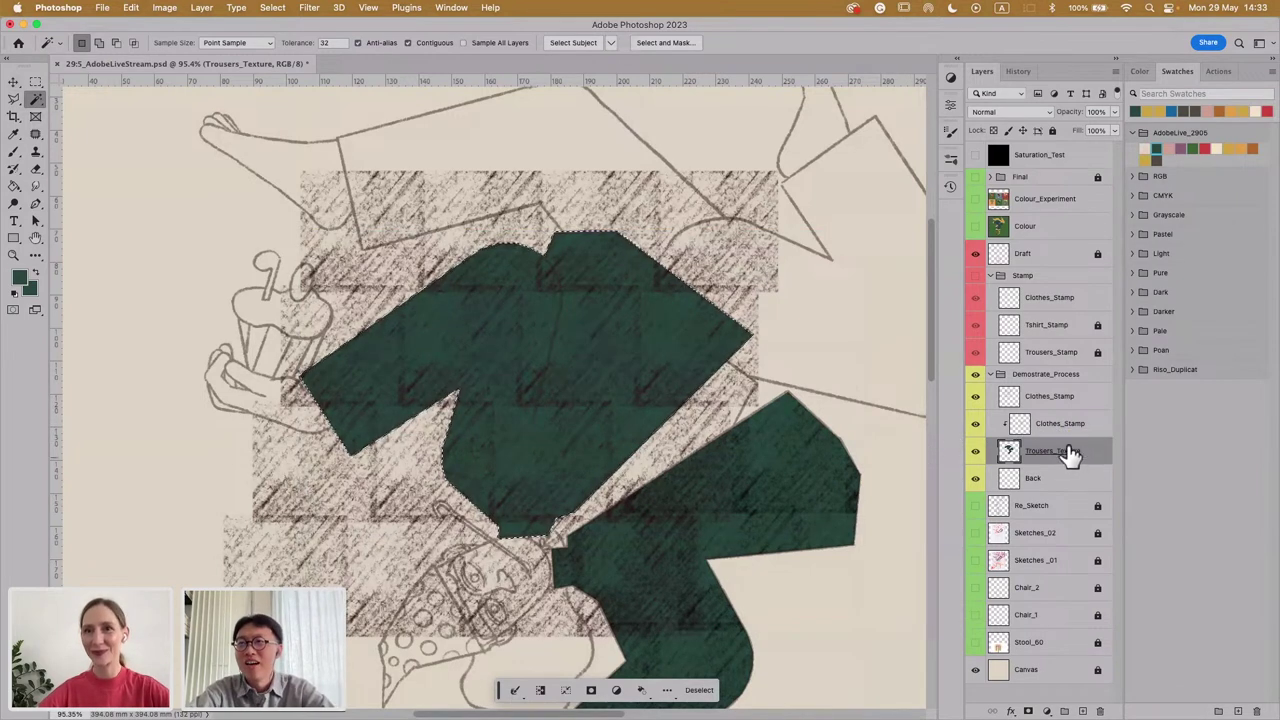
pyautogui.click(1030, 400)
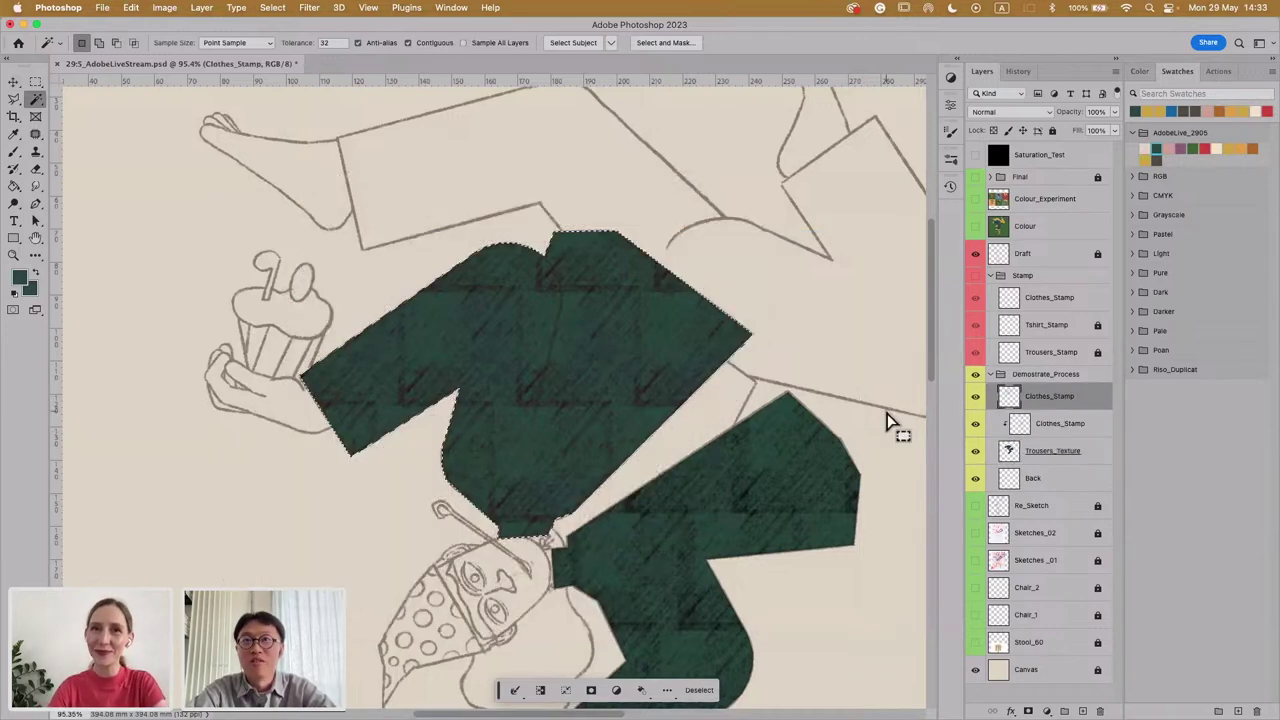
# Step: Try the merged hatch layer in Overlay blend mode
pyautogui.rightClick(1088, 408)
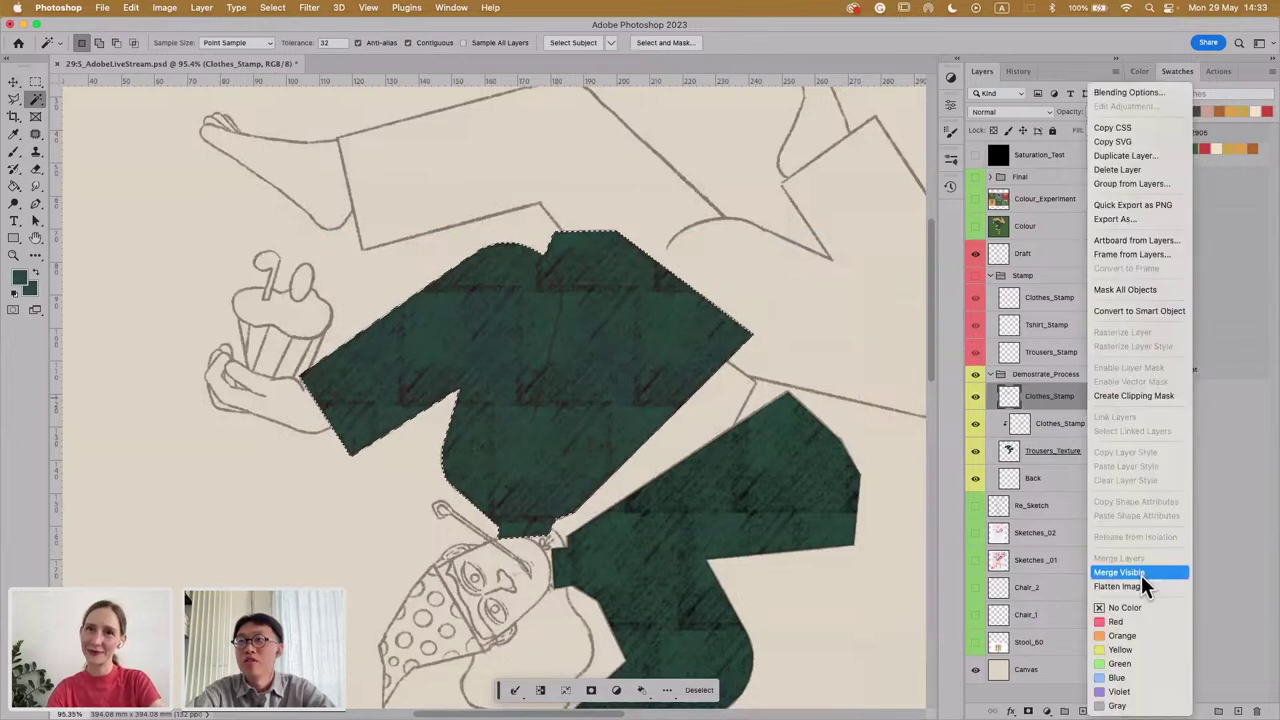
pyautogui.click(1116, 395)
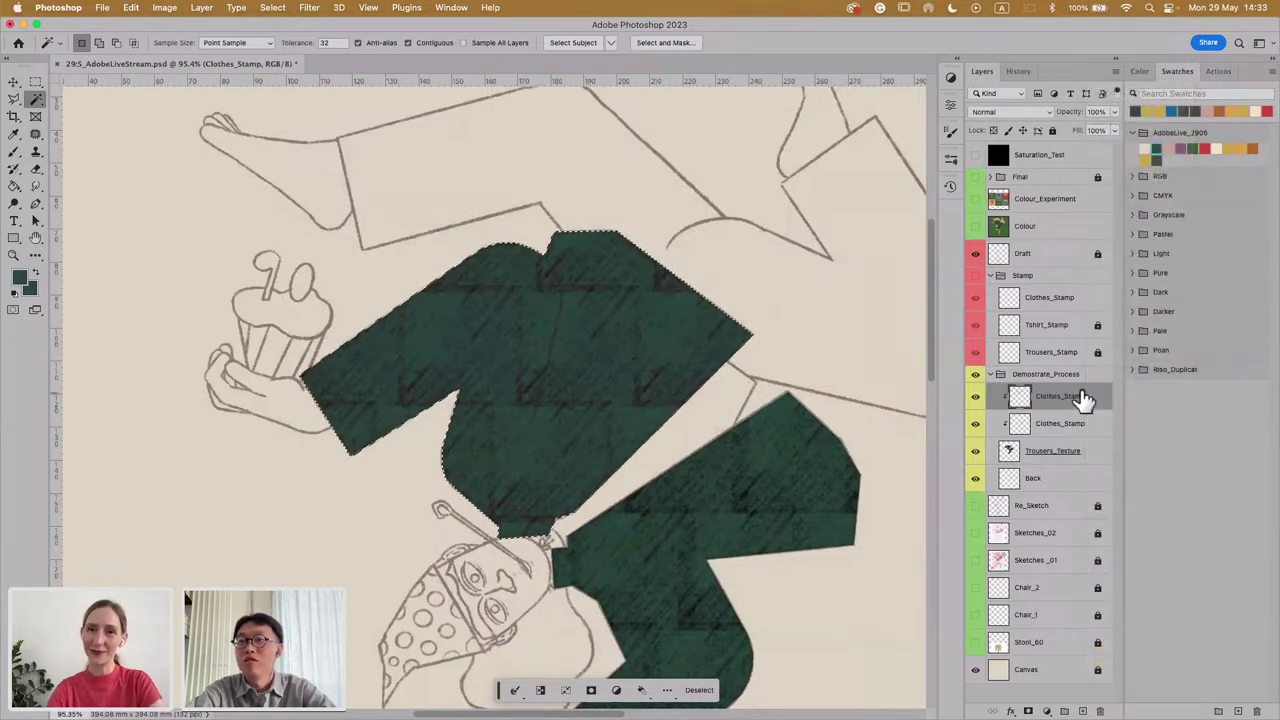
pyautogui.click(1049, 114)
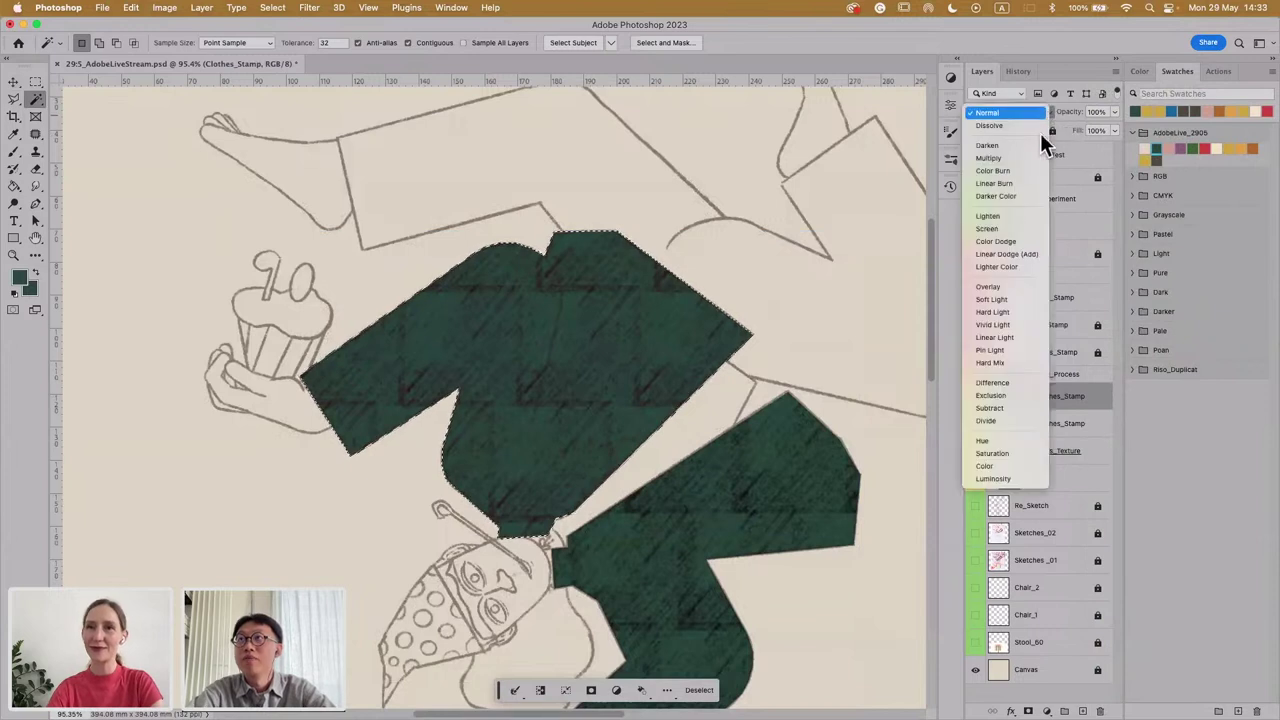
pyautogui.click(1016, 288)
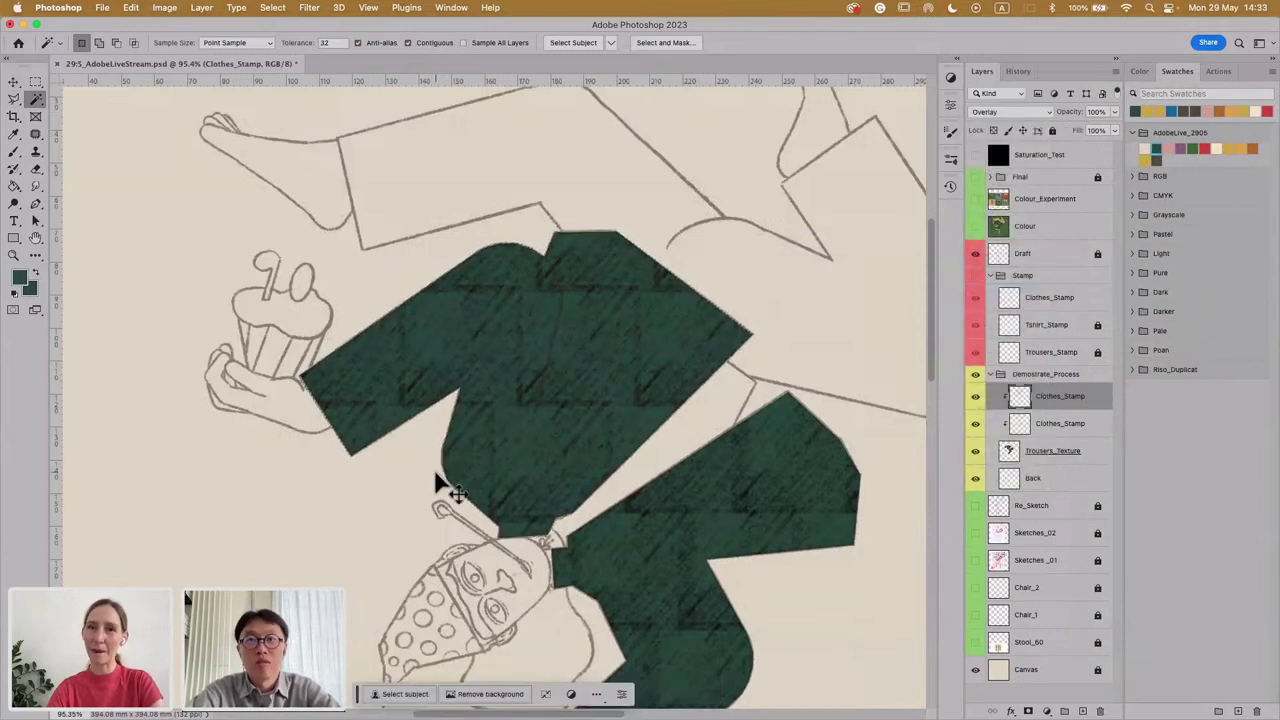
pyautogui.scroll(-3, 436, 476)
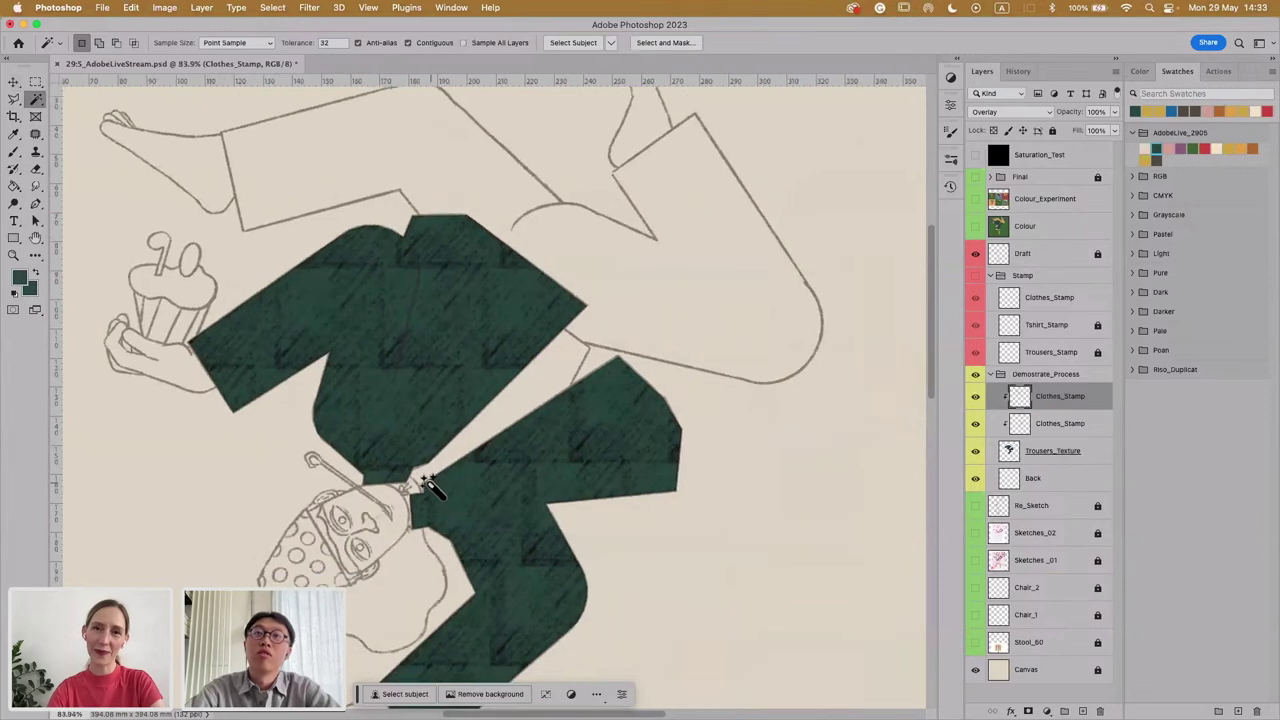
pyautogui.scroll(-4, 430, 487)
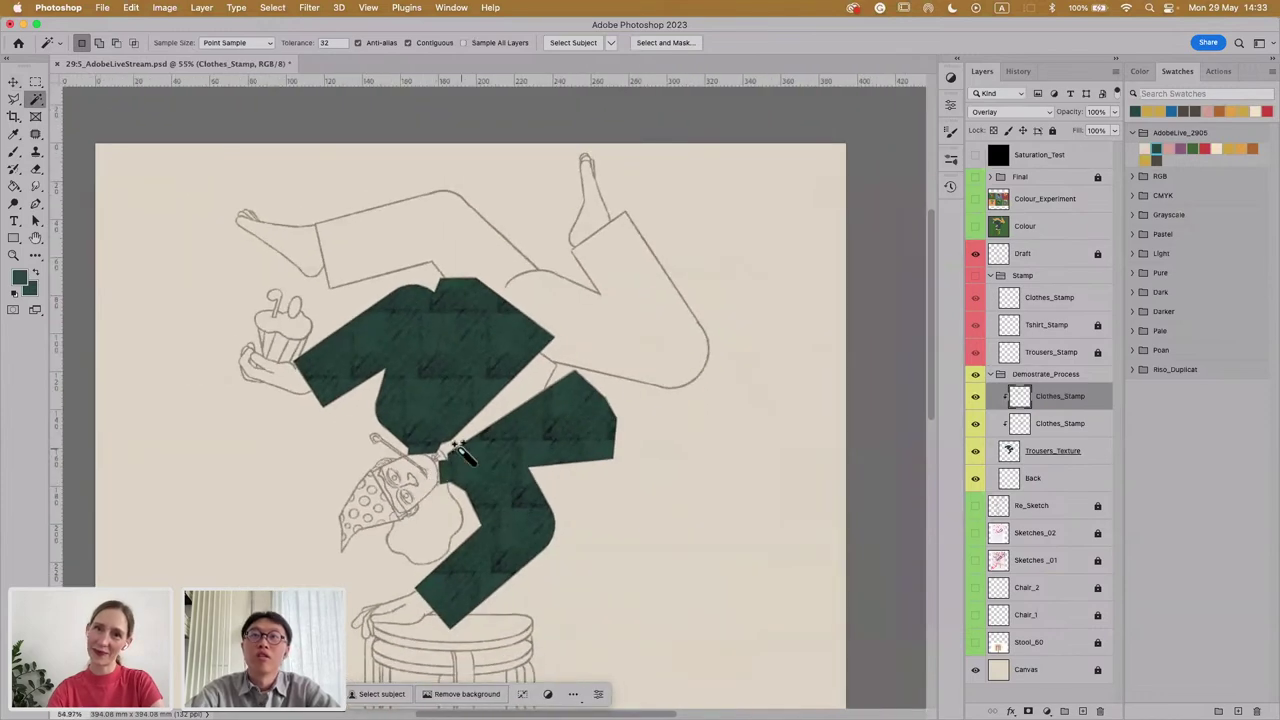
pyautogui.scroll(3, 468, 446)
pyautogui.scroll(2, 470, 440)
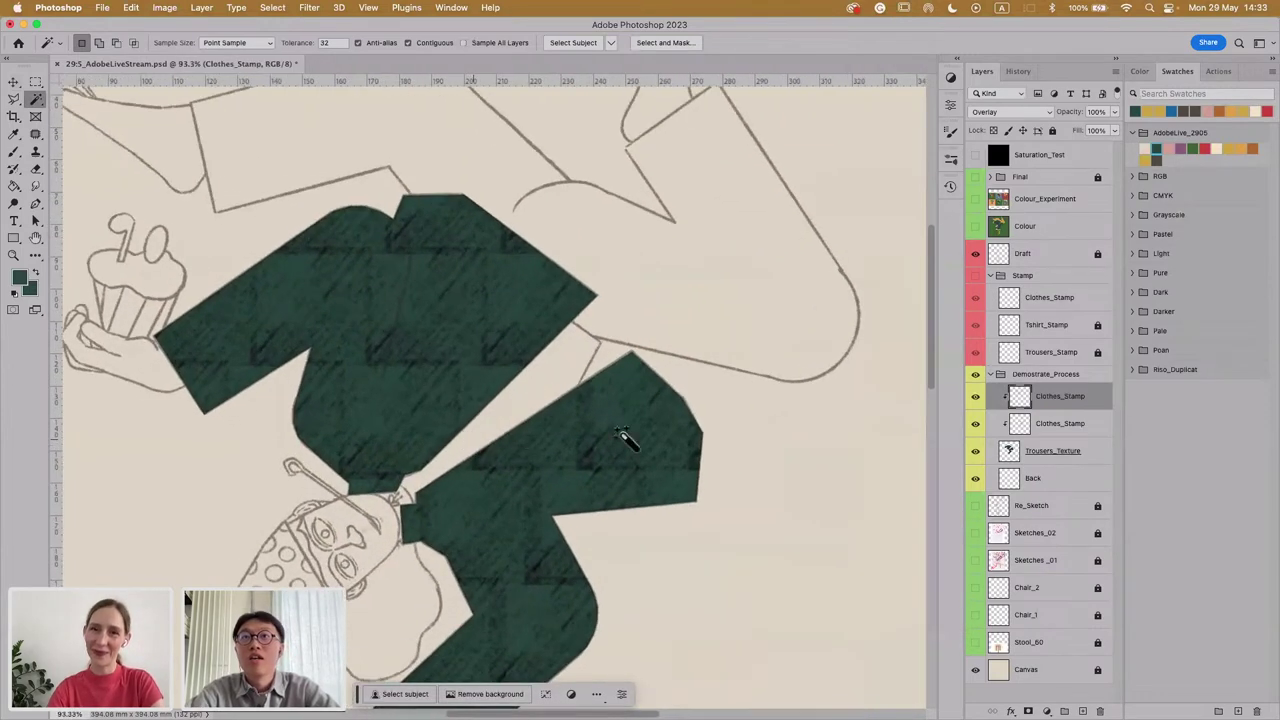
# Step: Set both Clothes_Stamp layers to Soft Light blending
pyautogui.click(1080, 425)
pyautogui.keyDown('shift'); pyautogui.click(1087, 398); pyautogui.keyUp('shift')
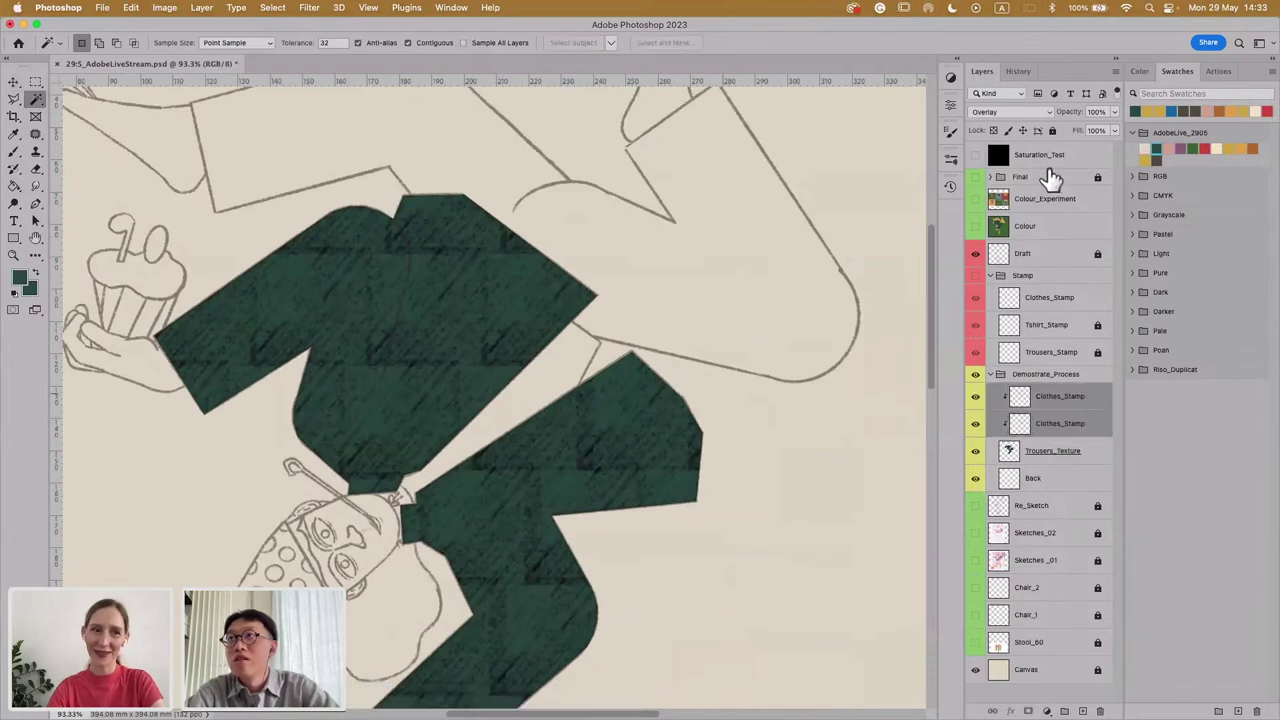
pyautogui.click(1040, 111)
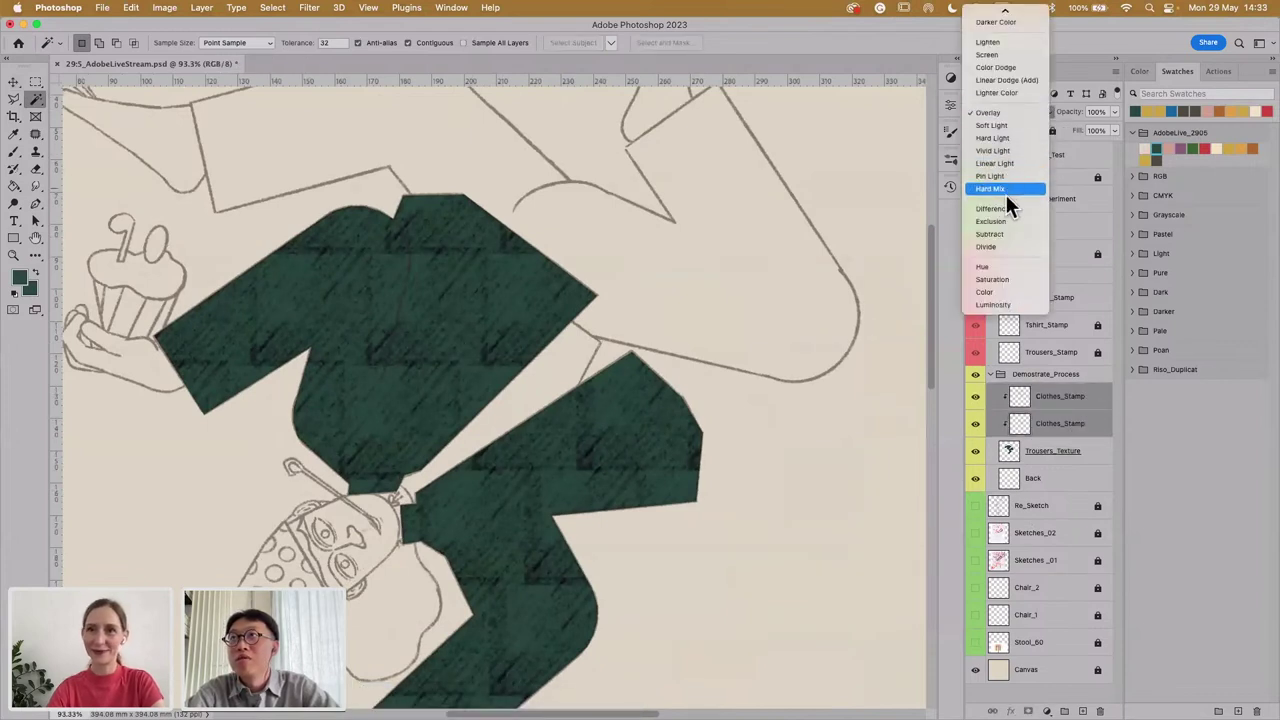
pyautogui.click(1014, 127)
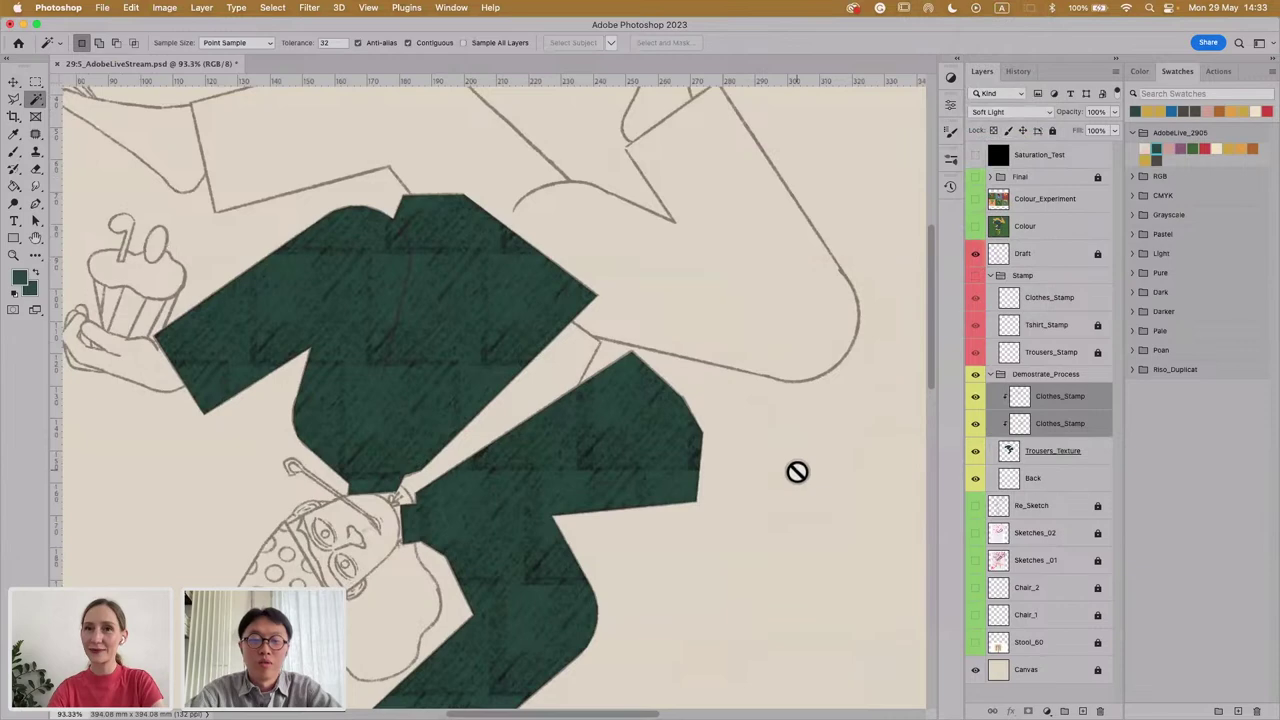
# Step: Test Overlay on the lower Clothes_Stamp layer, then return it to Soft Light
pyautogui.click(1068, 428)
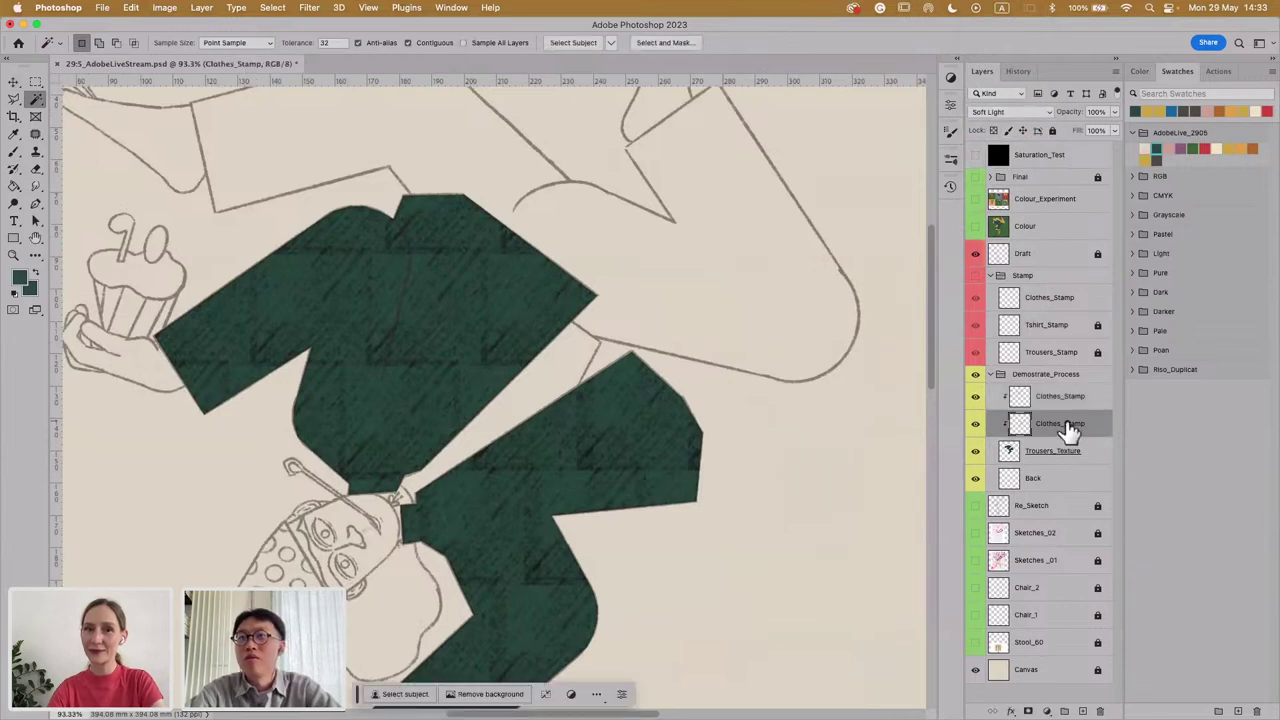
pyautogui.scroll(-3, 798, 444)
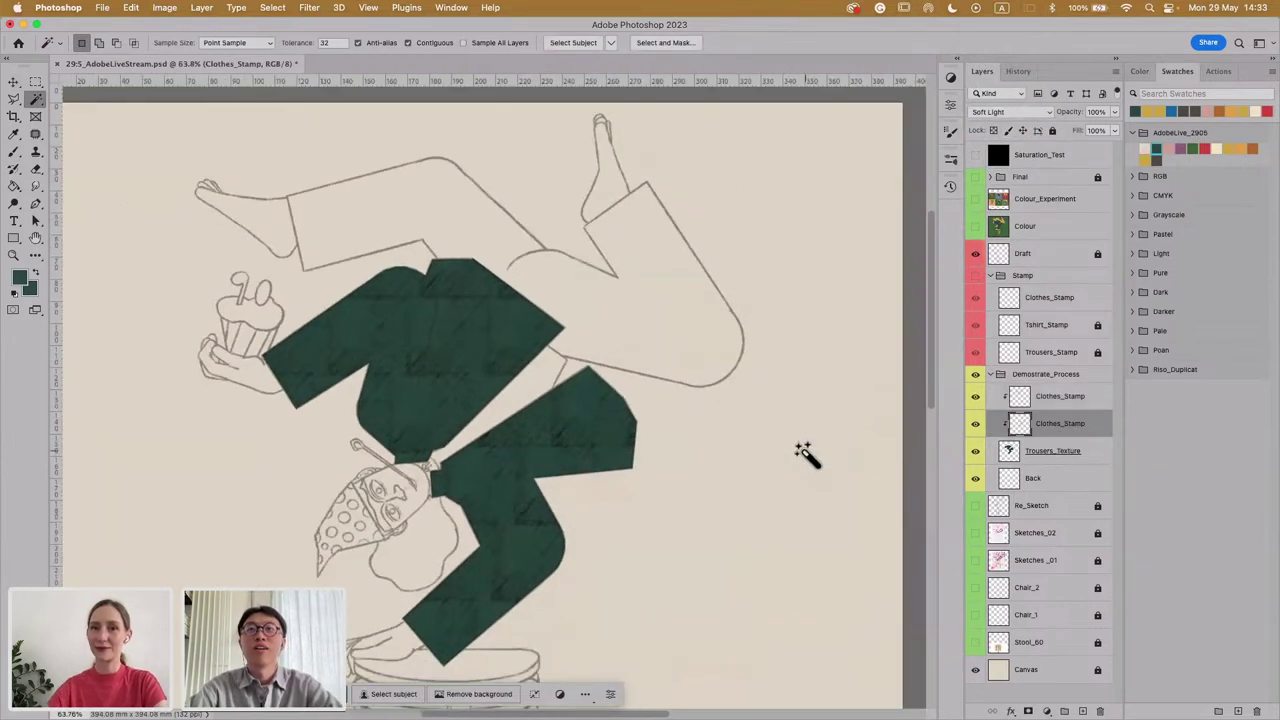
pyautogui.scroll(-3, 806, 455)
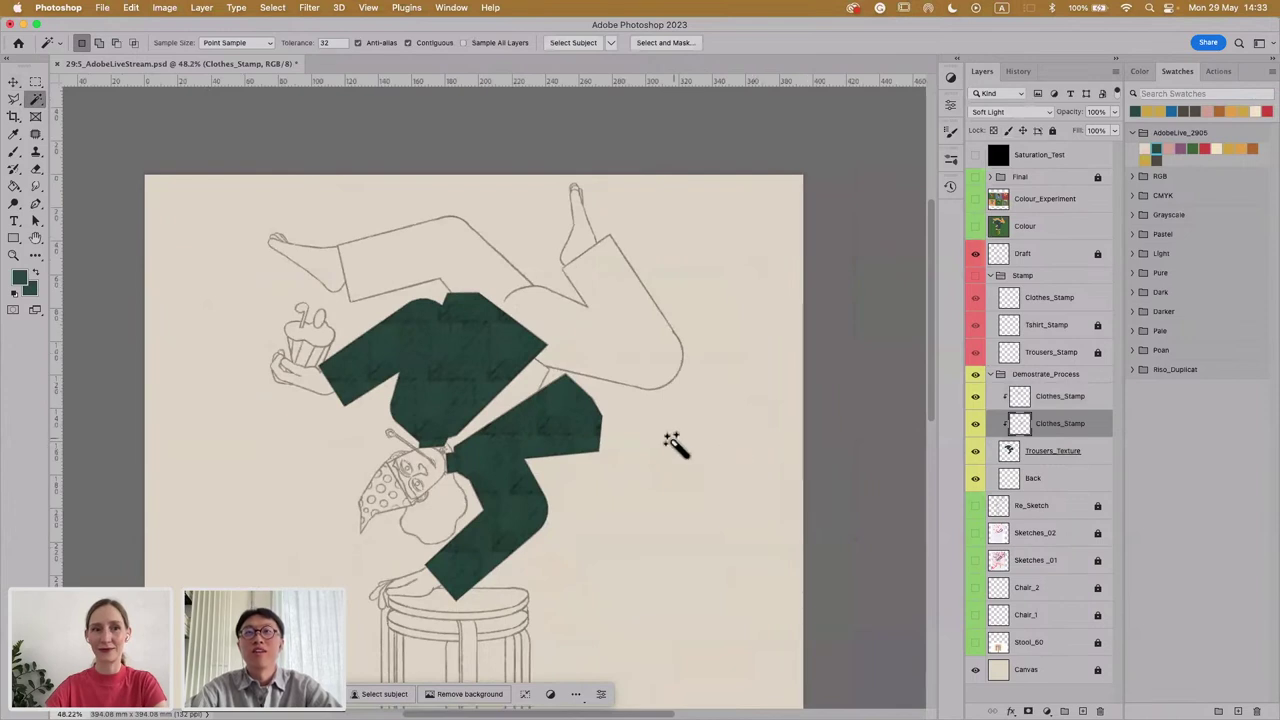
pyautogui.scroll(2, 673, 443)
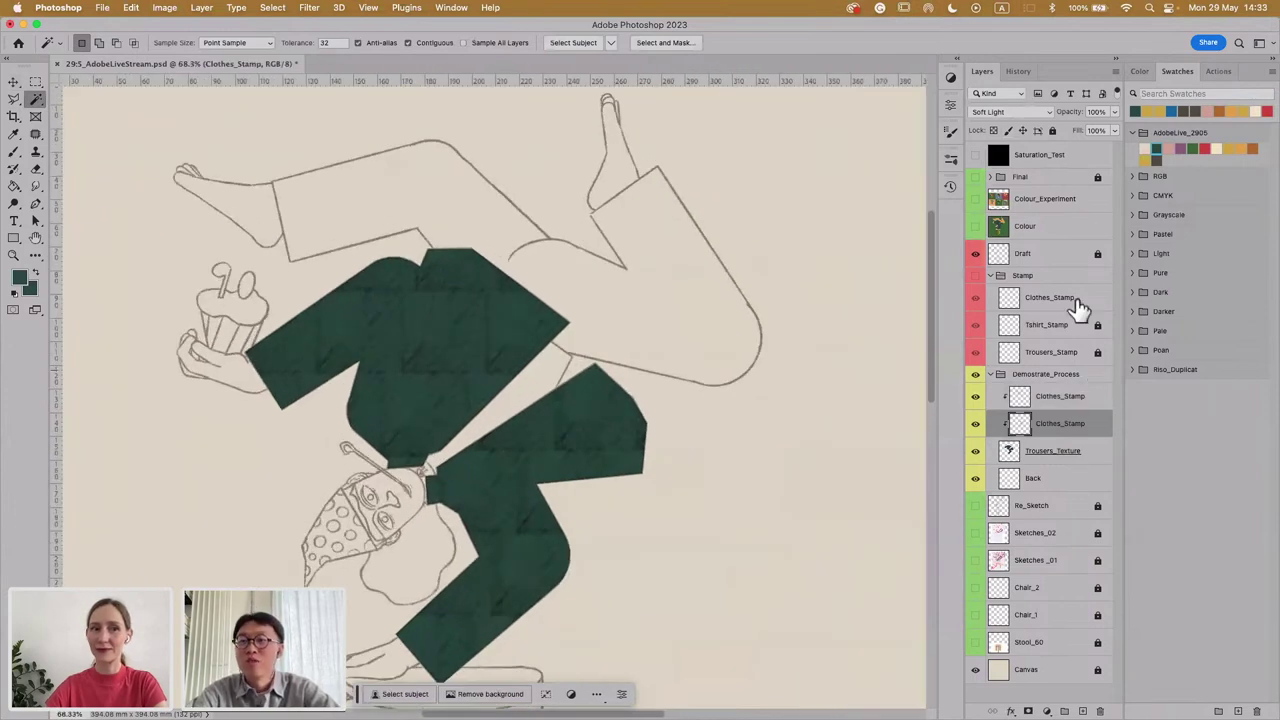
pyautogui.click(1048, 113)
pyautogui.scroll(3, 1028, 115)
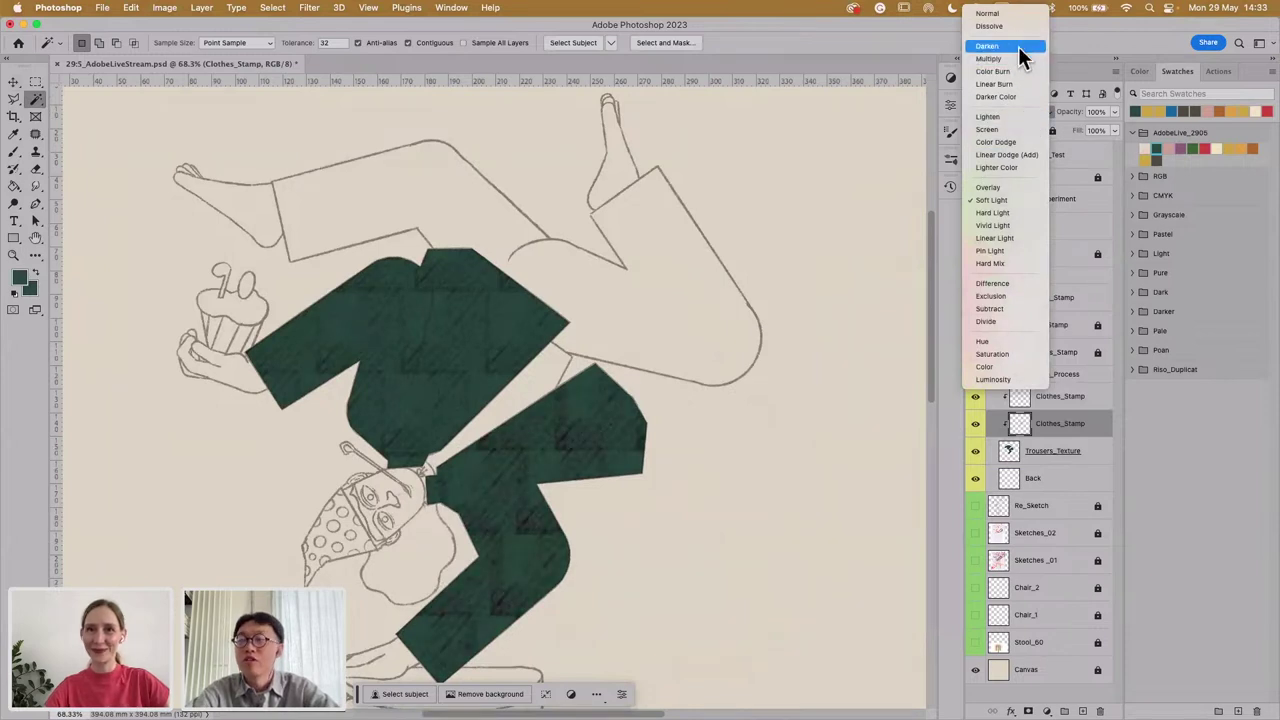
pyautogui.click(1022, 186)
pyautogui.click(1047, 111)
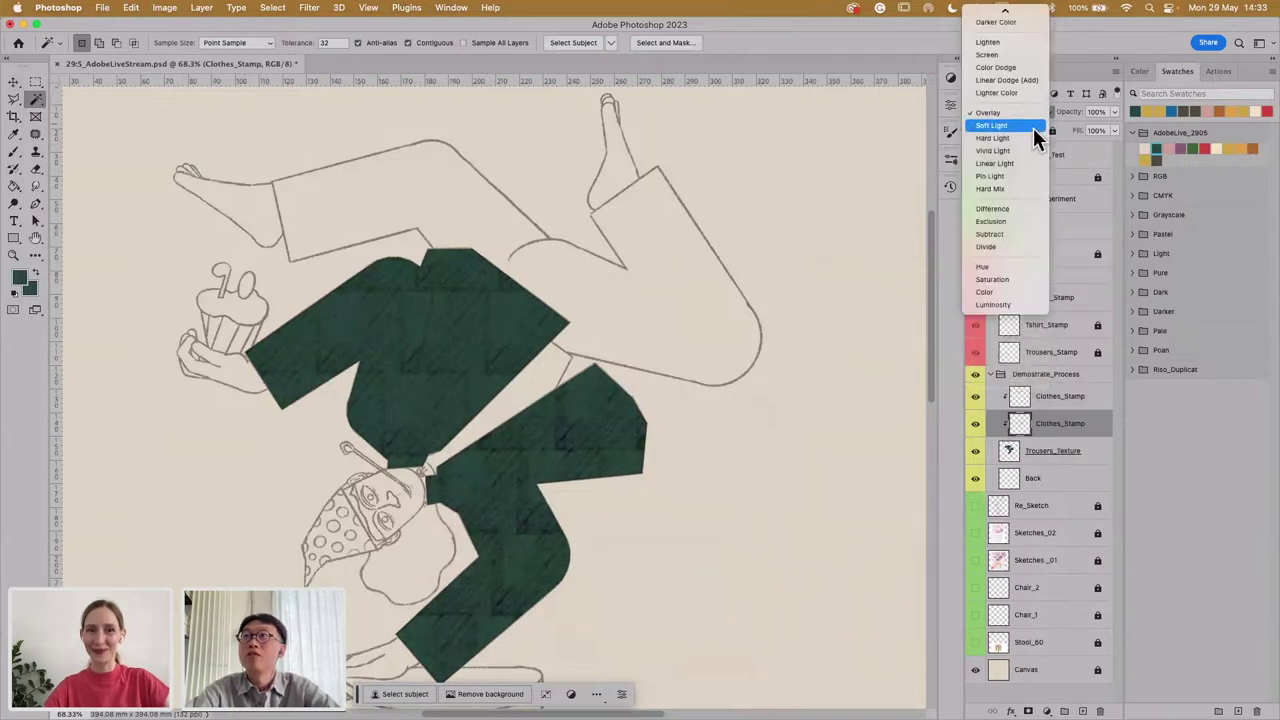
pyautogui.click(1032, 127)
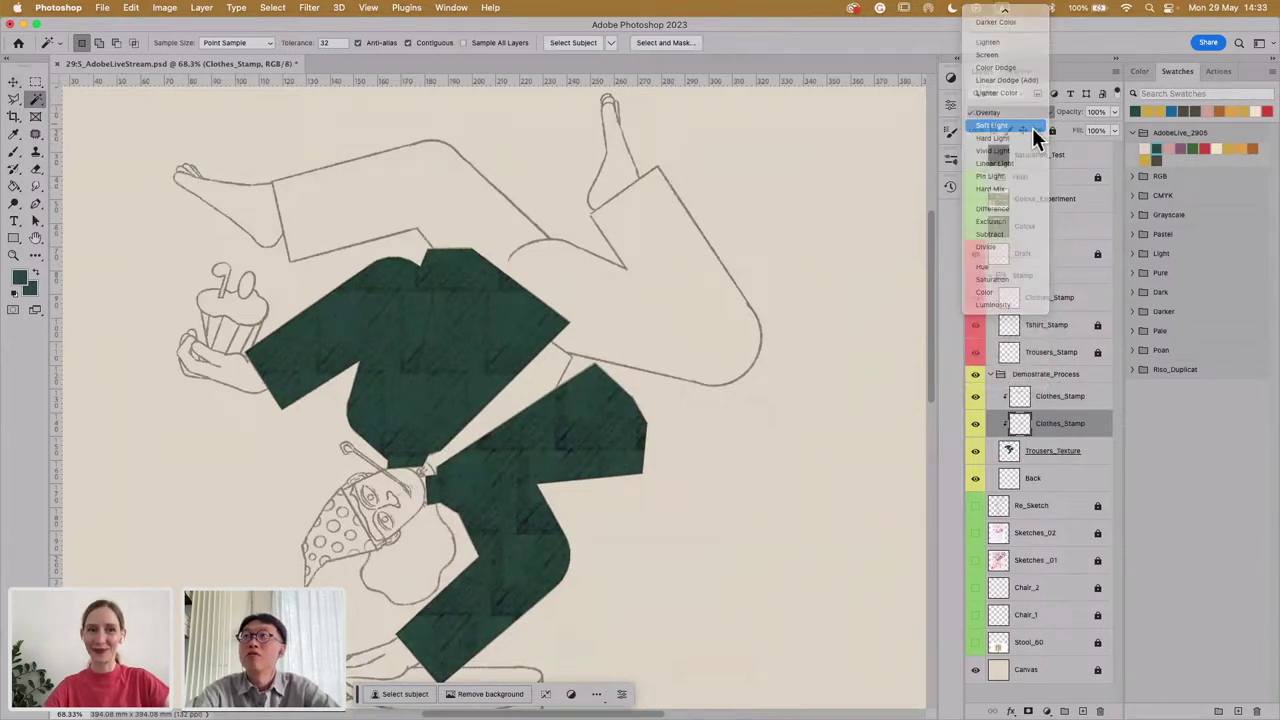
# Step: Add an empty layer above Back and rename Trousers_Texture to Clothes_Texture
pyautogui.click(1070, 403)
pyautogui.click(1053, 453)
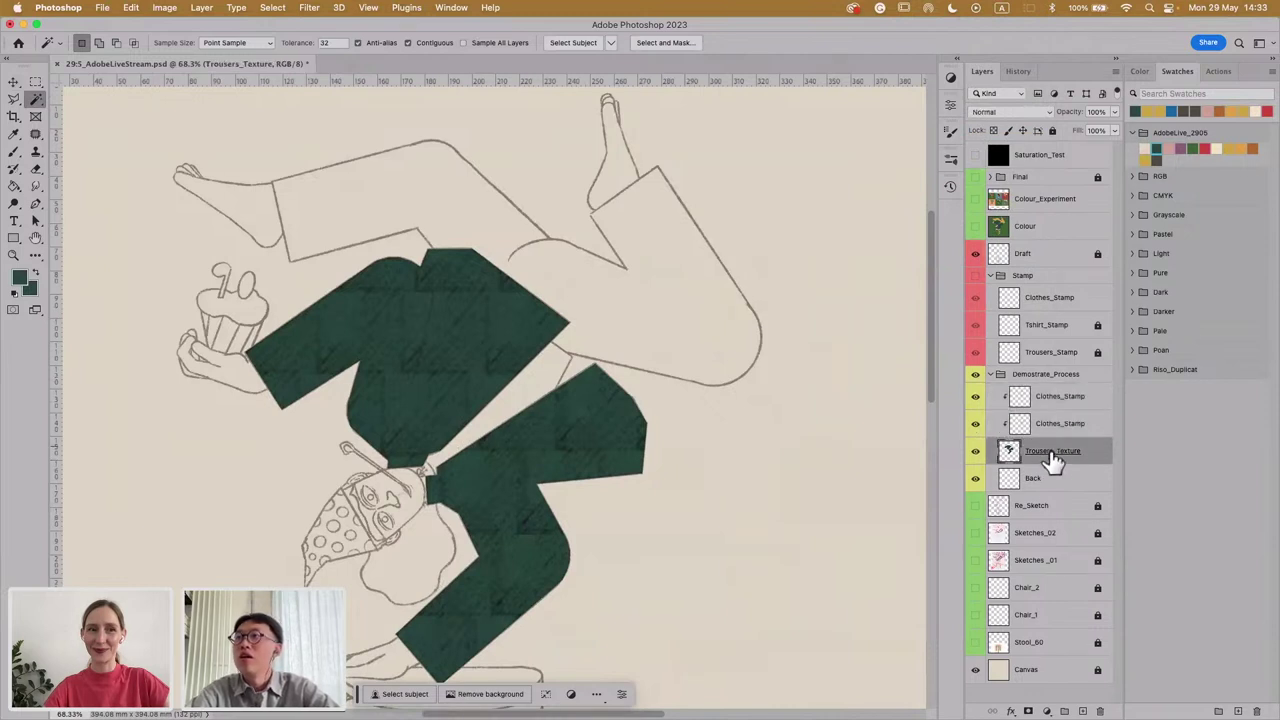
pyautogui.click(1050, 482)
pyautogui.click(1084, 710)
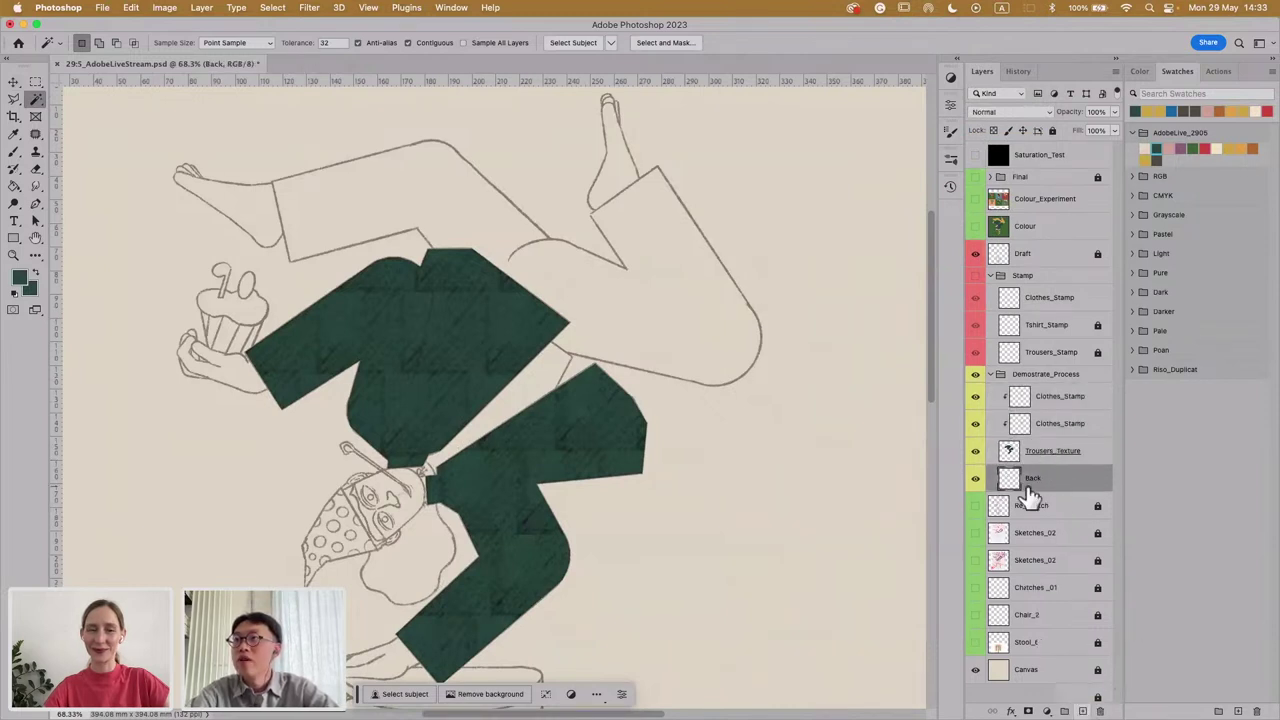
pyautogui.doubleClick(1040, 451)
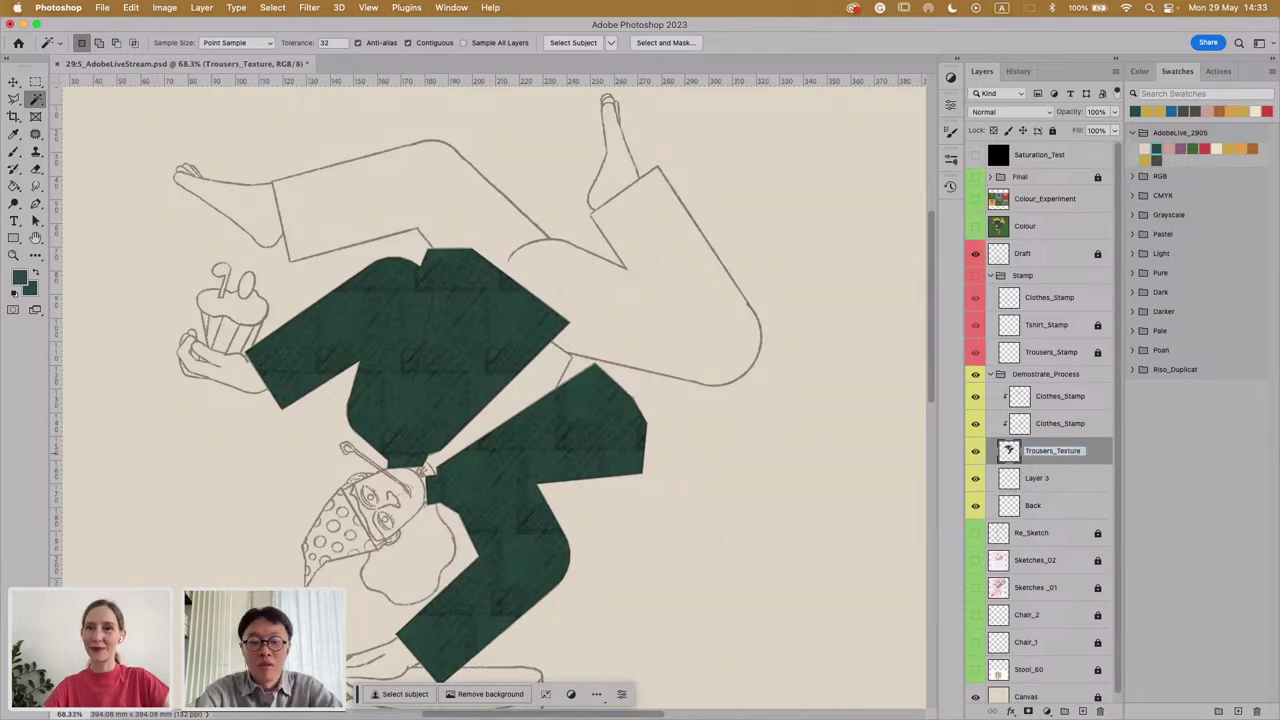
pyautogui.write('Clothes_Texture')
pyautogui.press('Return')
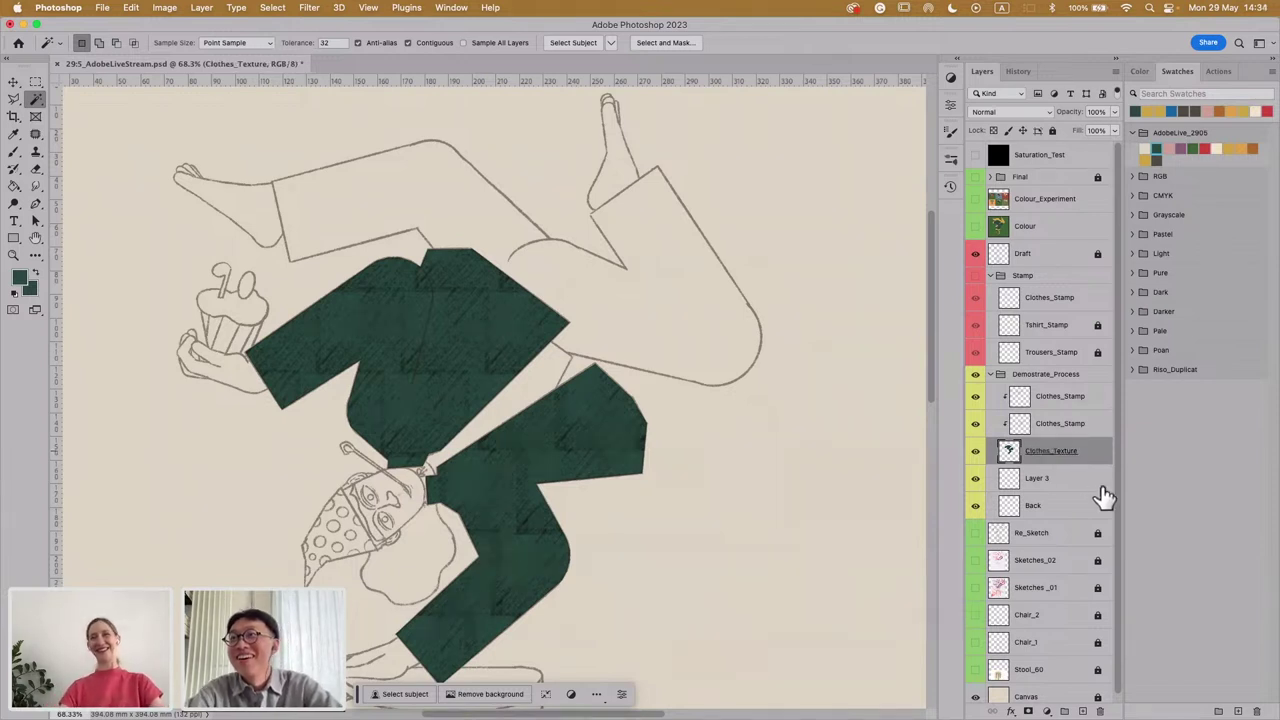
# Step: Rename the new Layer 3 to Trouser_Texture
pyautogui.click(1100, 482)
pyautogui.doubleClick(1040, 478)
pyautogui.write('Trous')
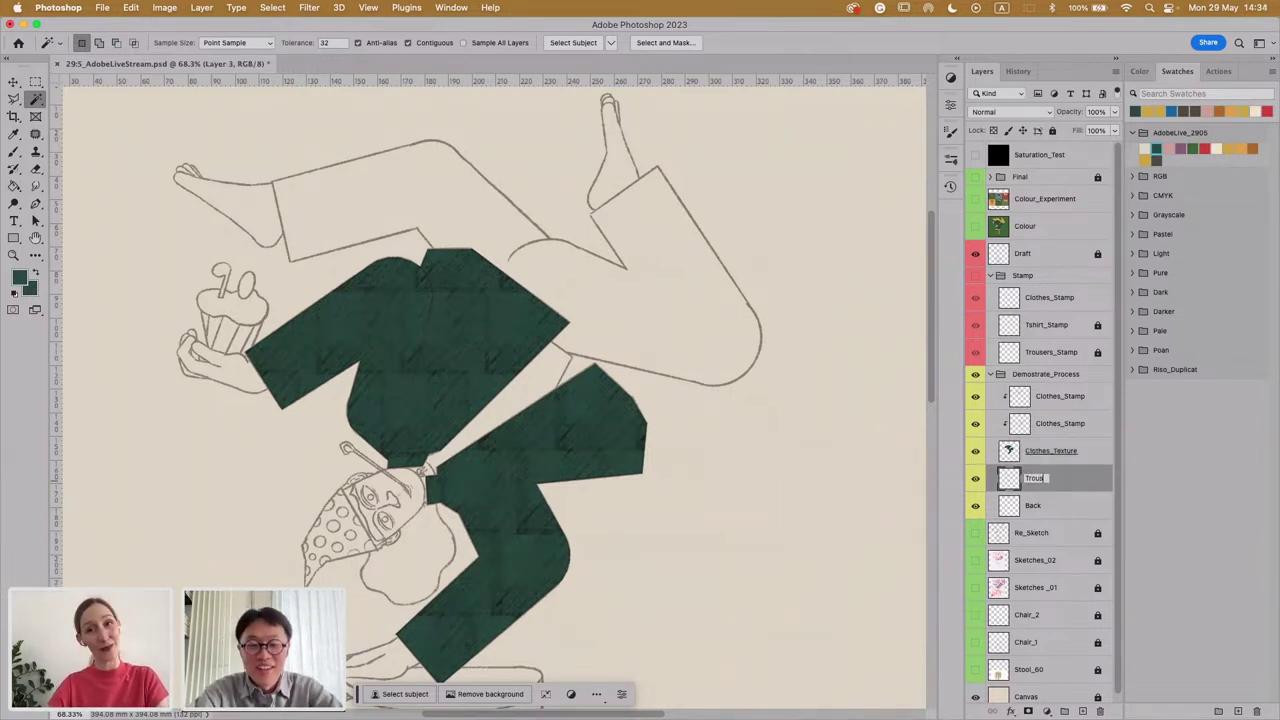
pyautogui.write('er_Texture')
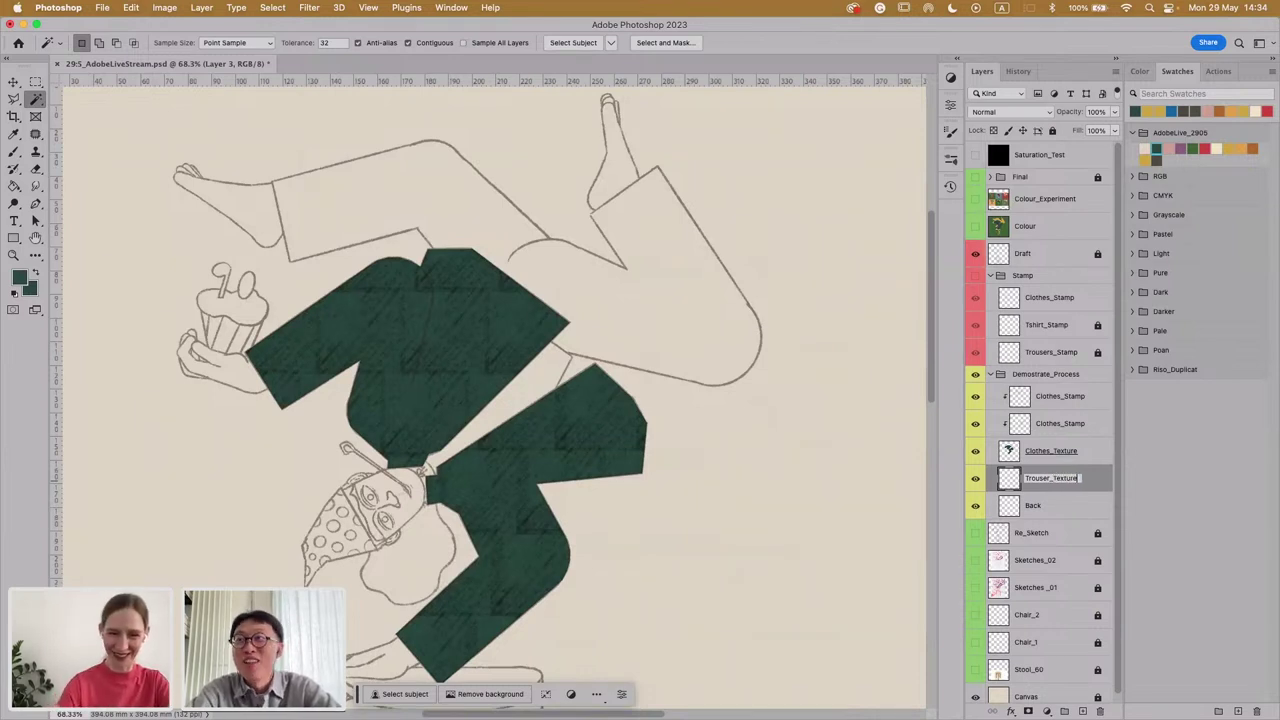
pyautogui.press('Return')
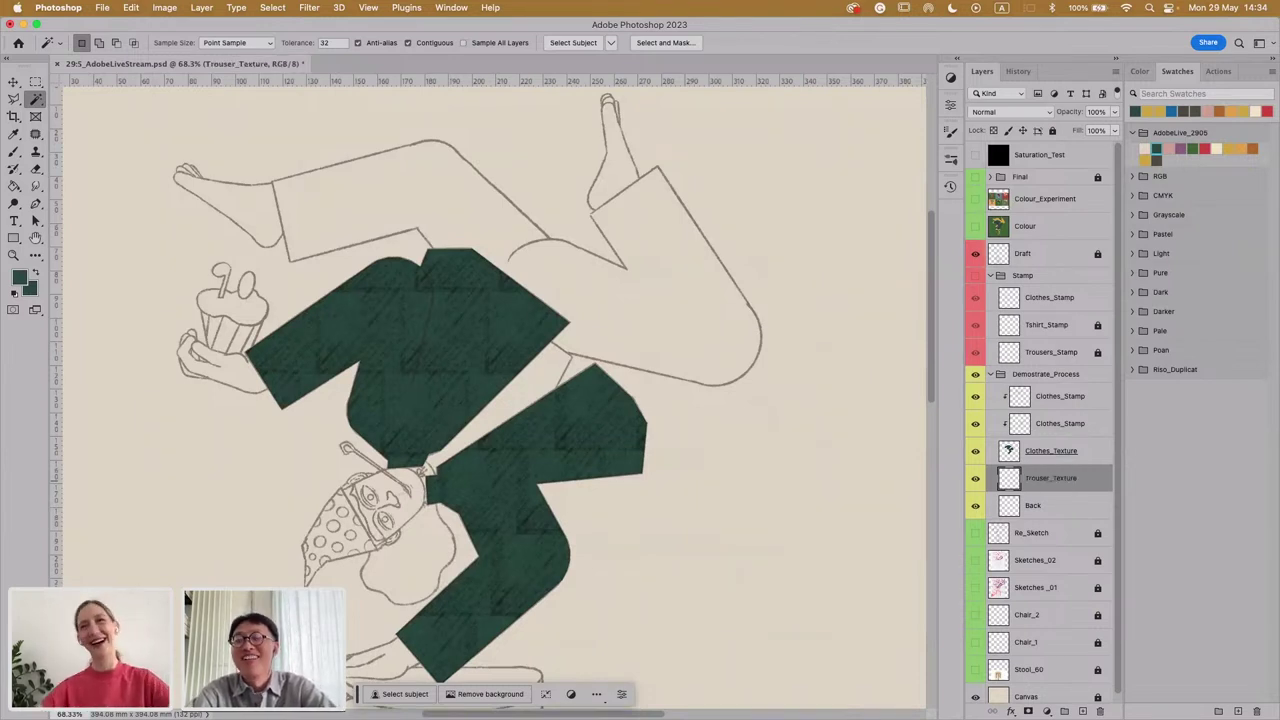
# Step: Add another layer above Back, naming the previous one Trouser and the new one Trouser_Texture
pyautogui.click(1052, 510)
pyautogui.click(1083, 711)
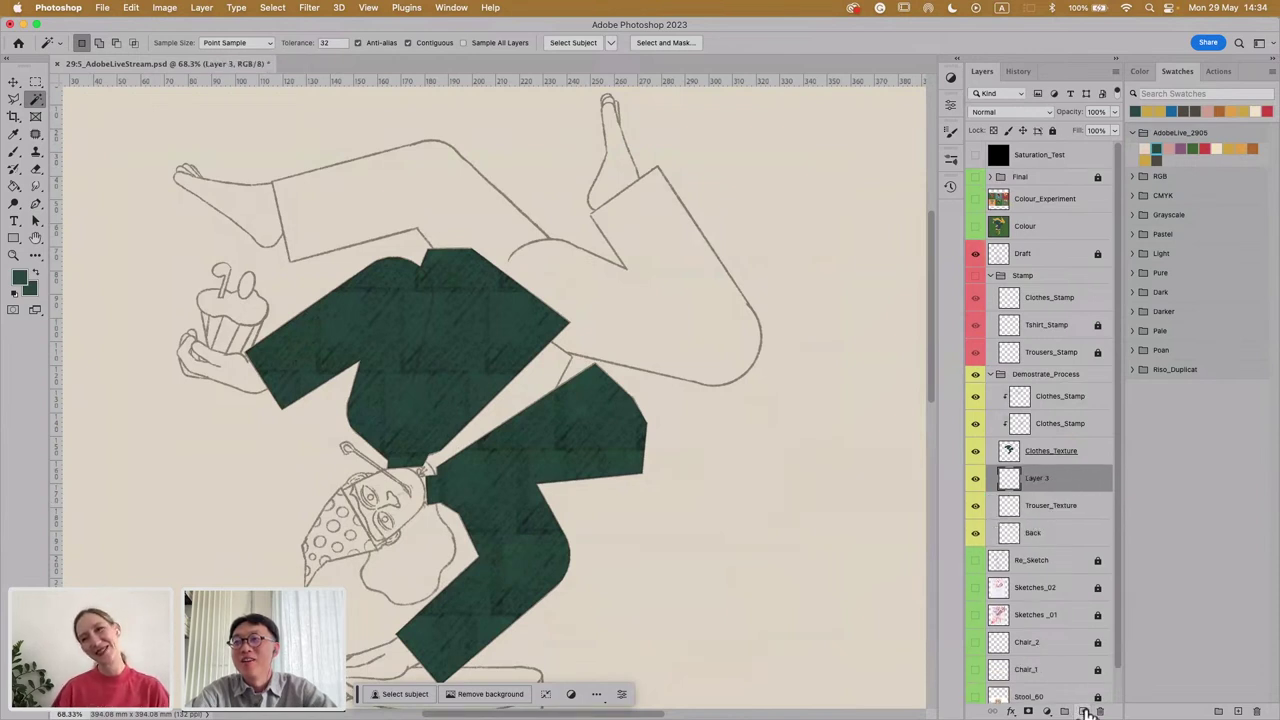
pyautogui.doubleClick(1045, 508)
pyautogui.press('super+c')
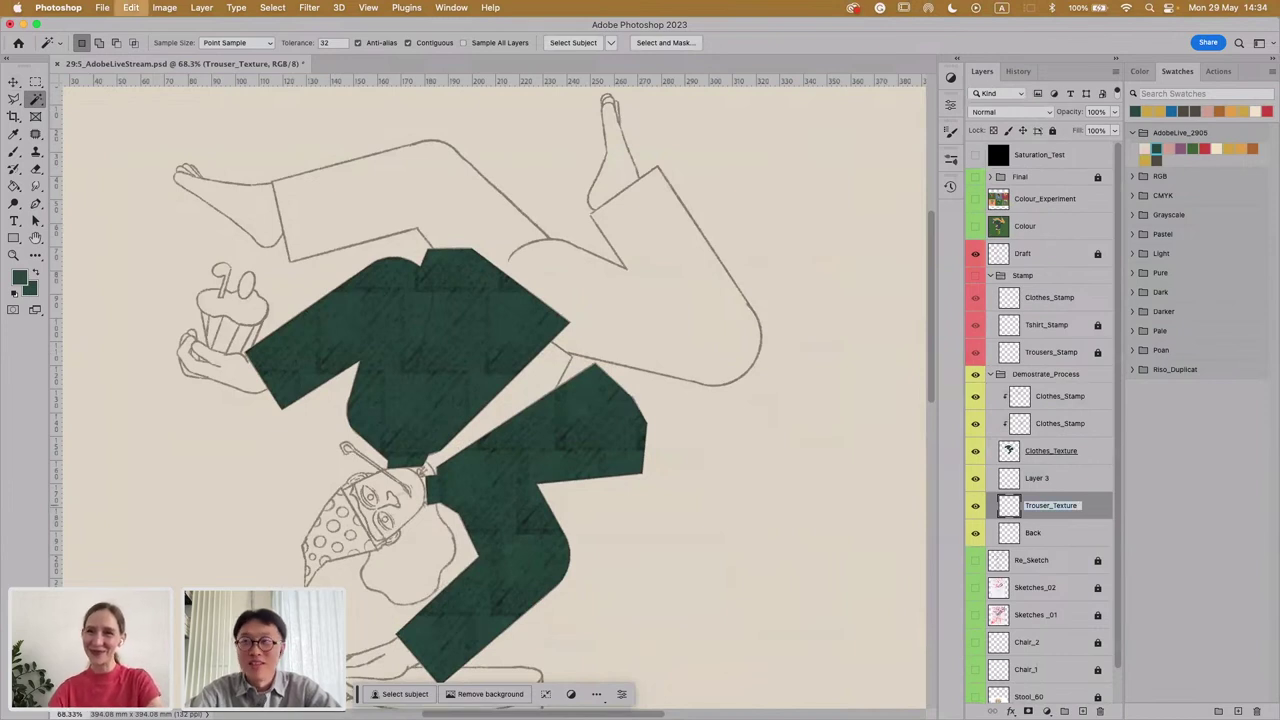
pyautogui.press('BackSpace')
pyautogui.press('BackSpace')
pyautogui.press('BackSpace')
pyautogui.press('BackSpace')
pyautogui.press('BackSpace')
pyautogui.press('BackSpace')
pyautogui.press('BackSpace')
pyautogui.press('BackSpace')
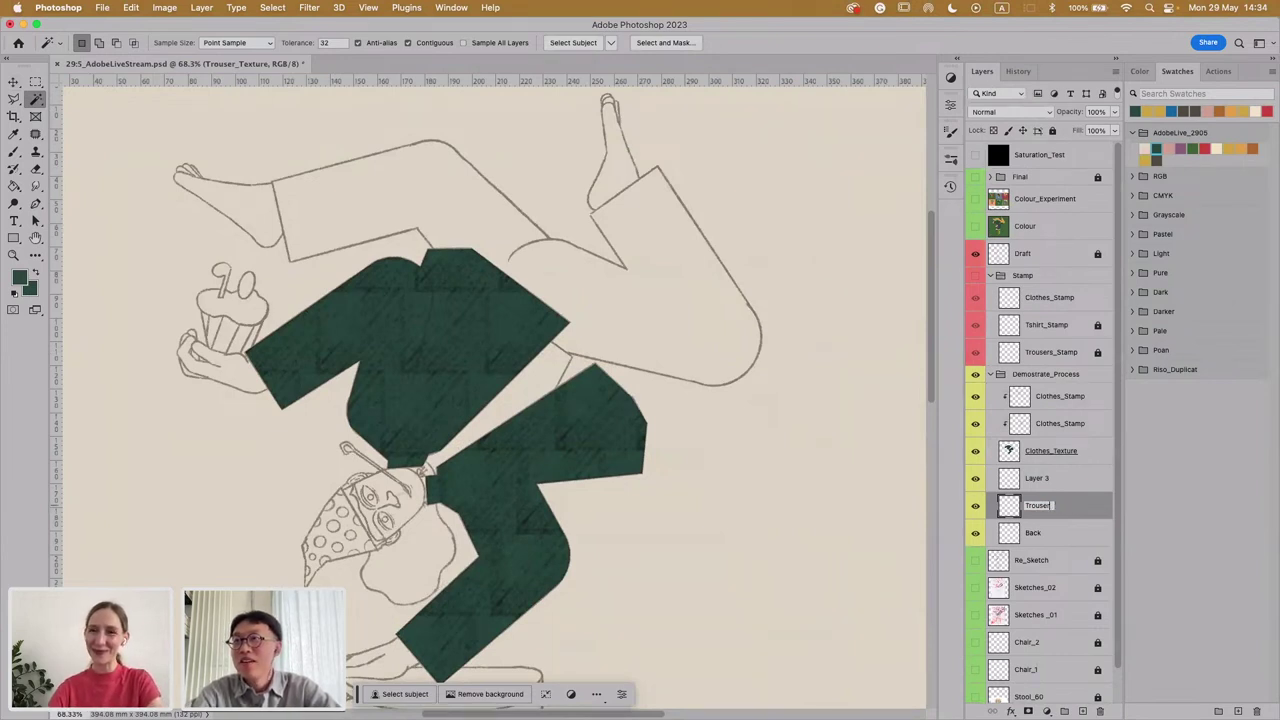
pyautogui.press('Return')
pyautogui.doubleClick(1038, 480)
pyautogui.press('super+v')
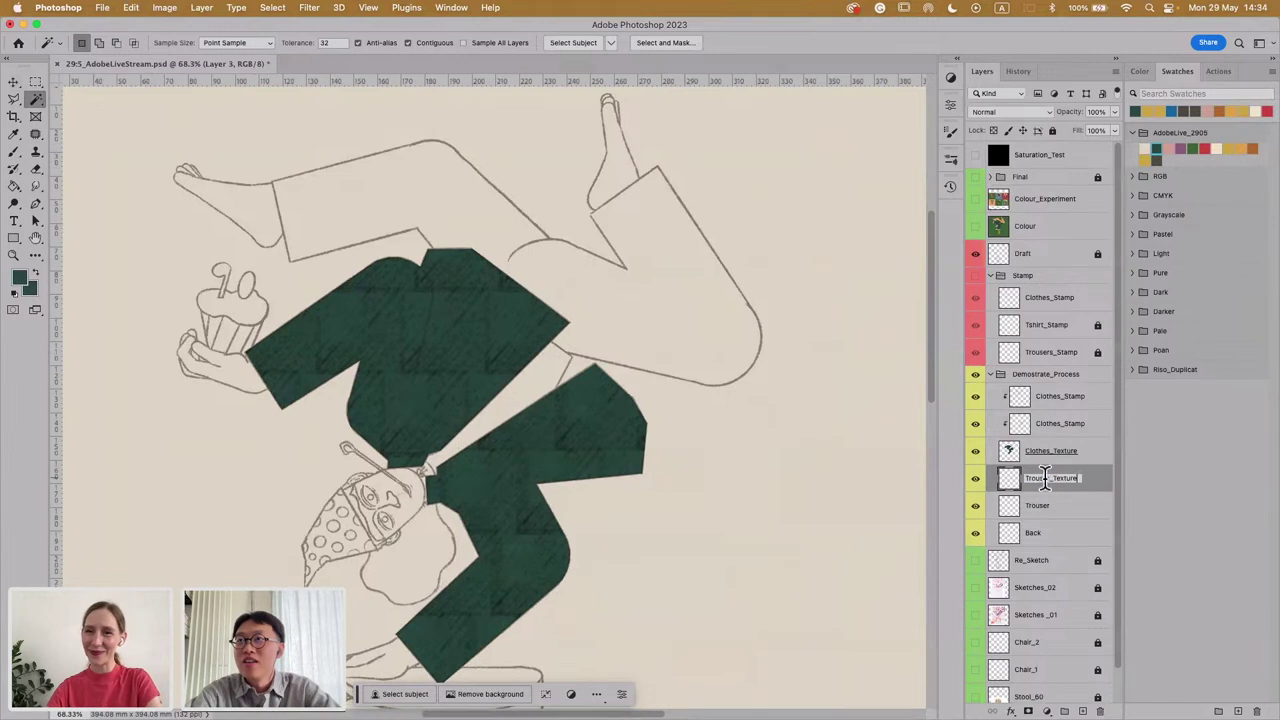
pyautogui.press('Return')
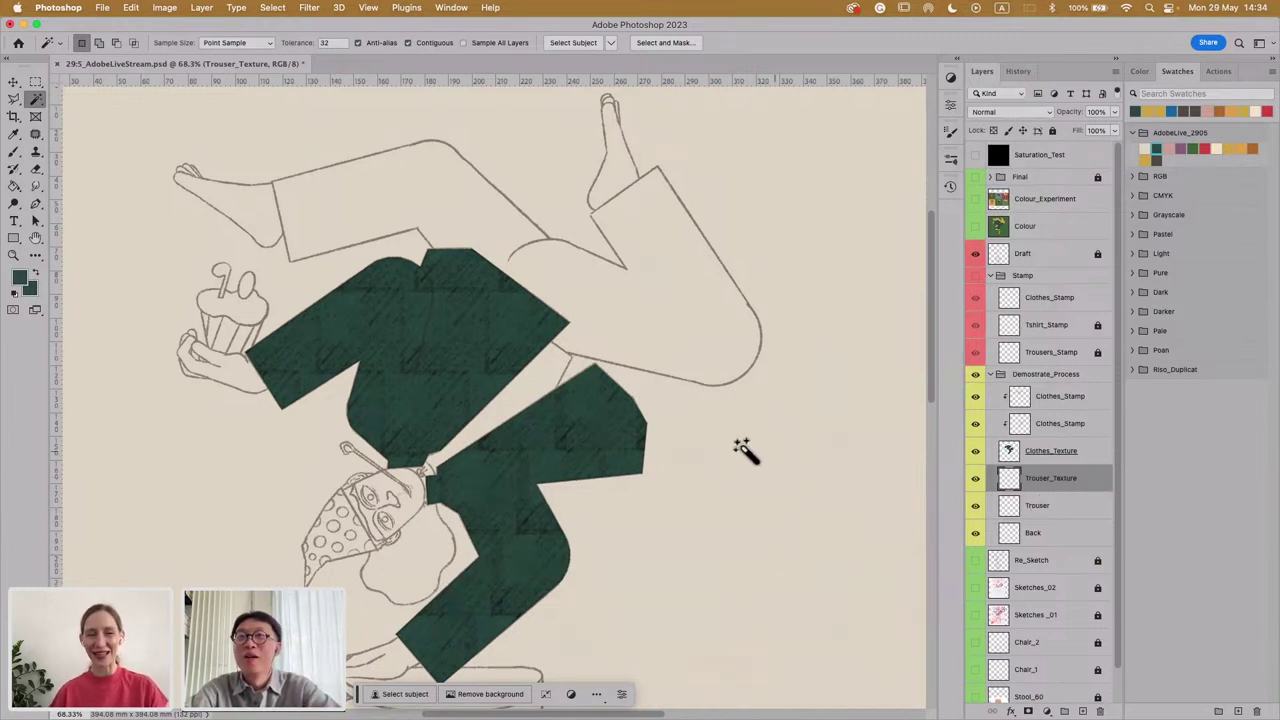
# Step: Lock both Clothes_Stamp layers and Clothes_Texture, then select the Trouser layer
pyautogui.click(1064, 506)
pyautogui.click(1080, 454)
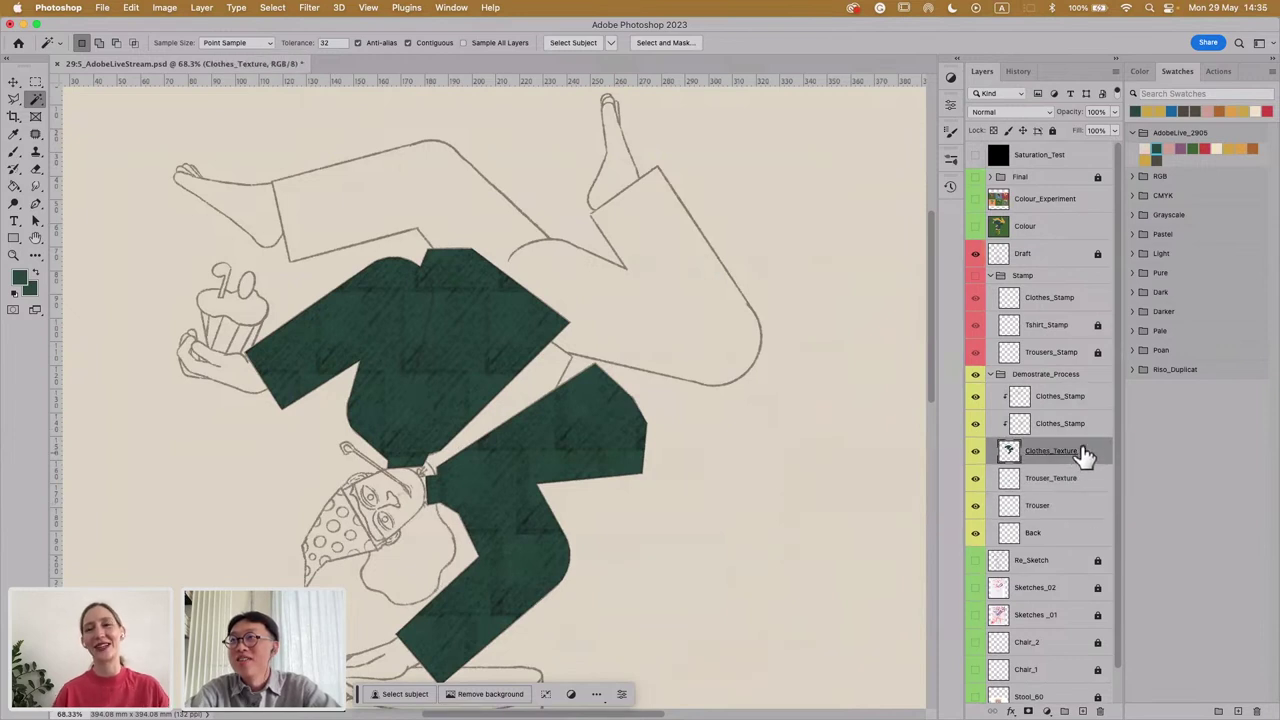
pyautogui.click(1100, 406)
pyautogui.keyDown('shift'); pyautogui.click(1084, 455); pyautogui.keyUp('shift')
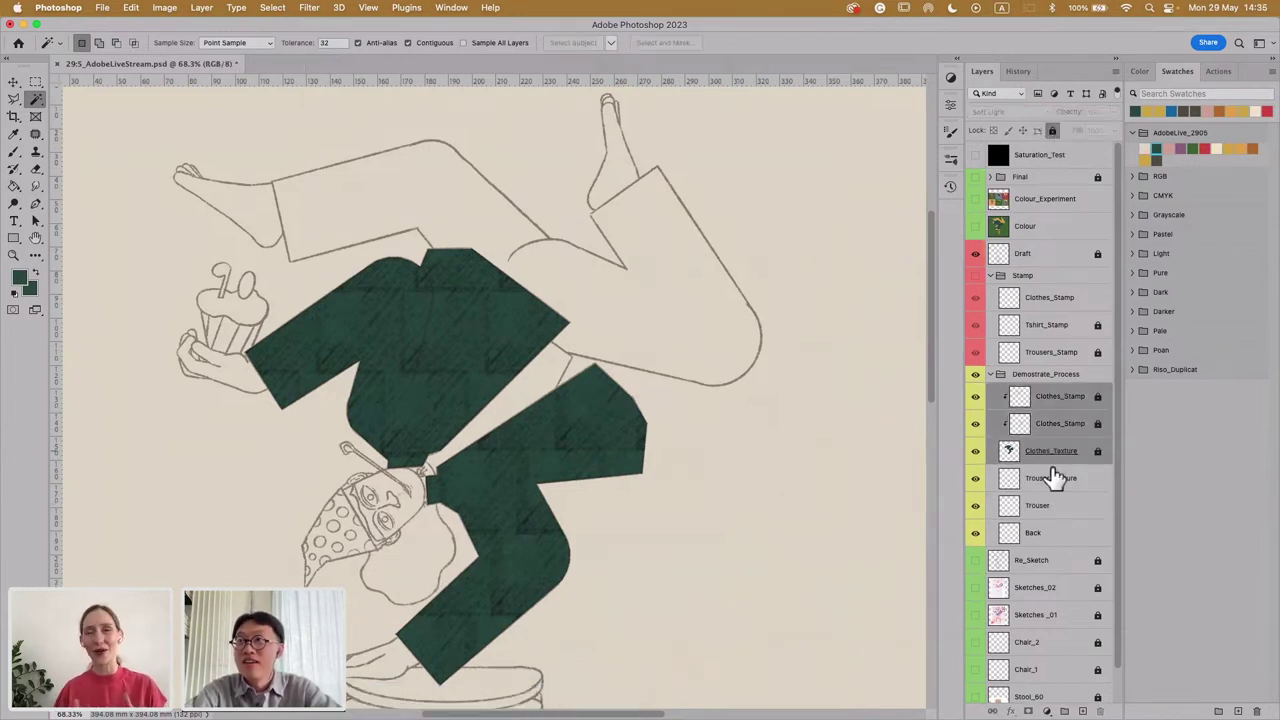
pyautogui.click(1055, 482)
pyautogui.click(1057, 510)
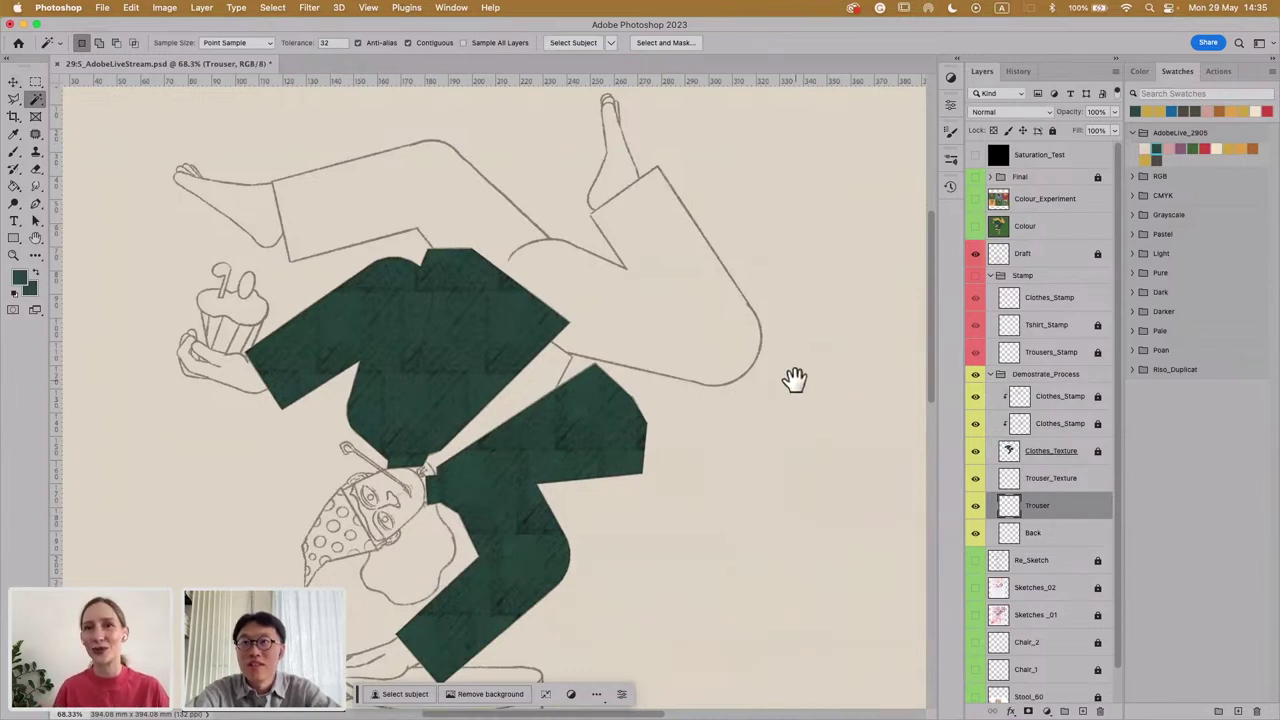
# Step: Hide the Clothes_Texture layer so only the line sketch shows
pyautogui.moveTo(794, 380); pyautogui.dragTo(766, 450)
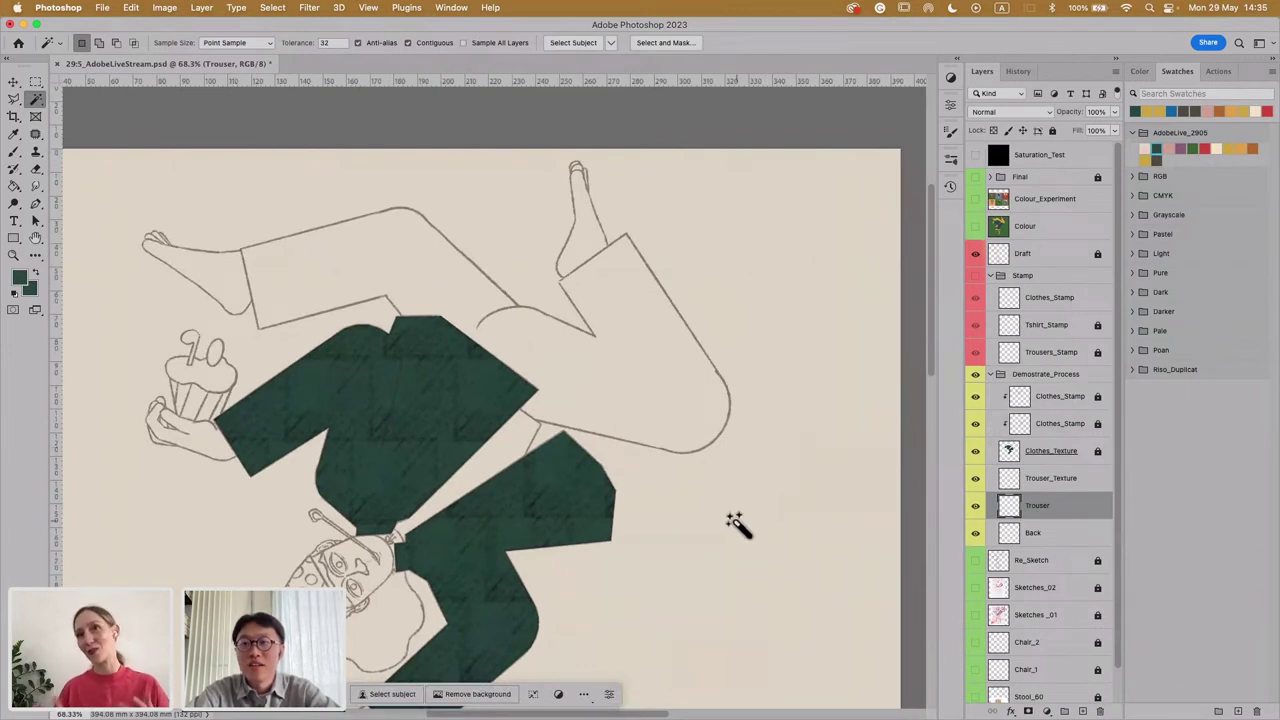
pyautogui.scroll(-5, 740, 544)
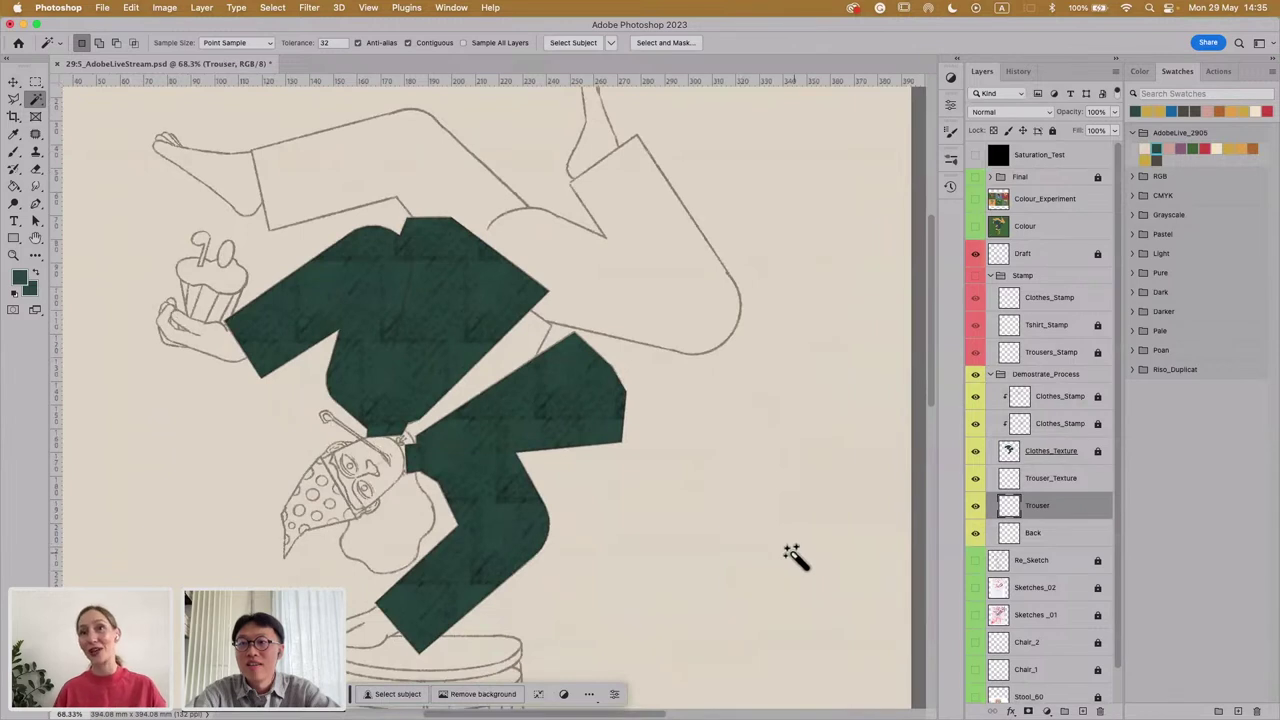
pyautogui.scroll(5, 733, 513)
pyautogui.scroll(3, 580, 451)
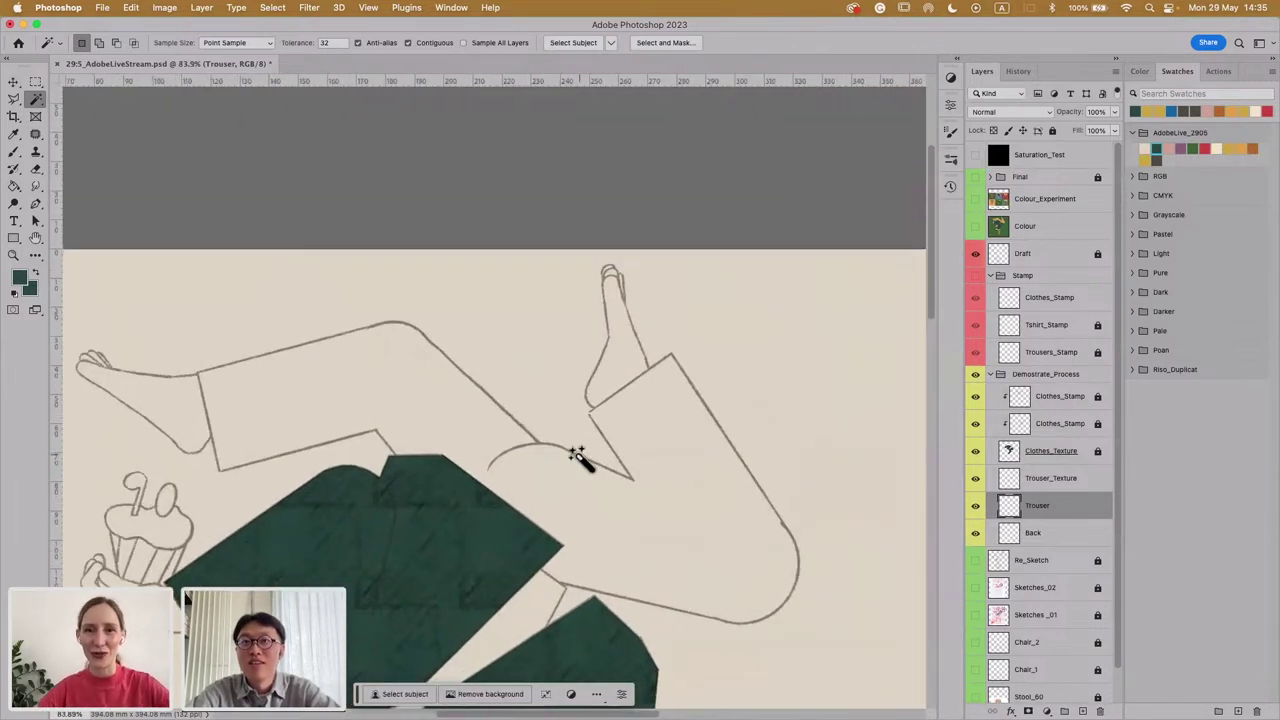
pyautogui.click(975, 451)
pyautogui.scroll(-4, 686, 537)
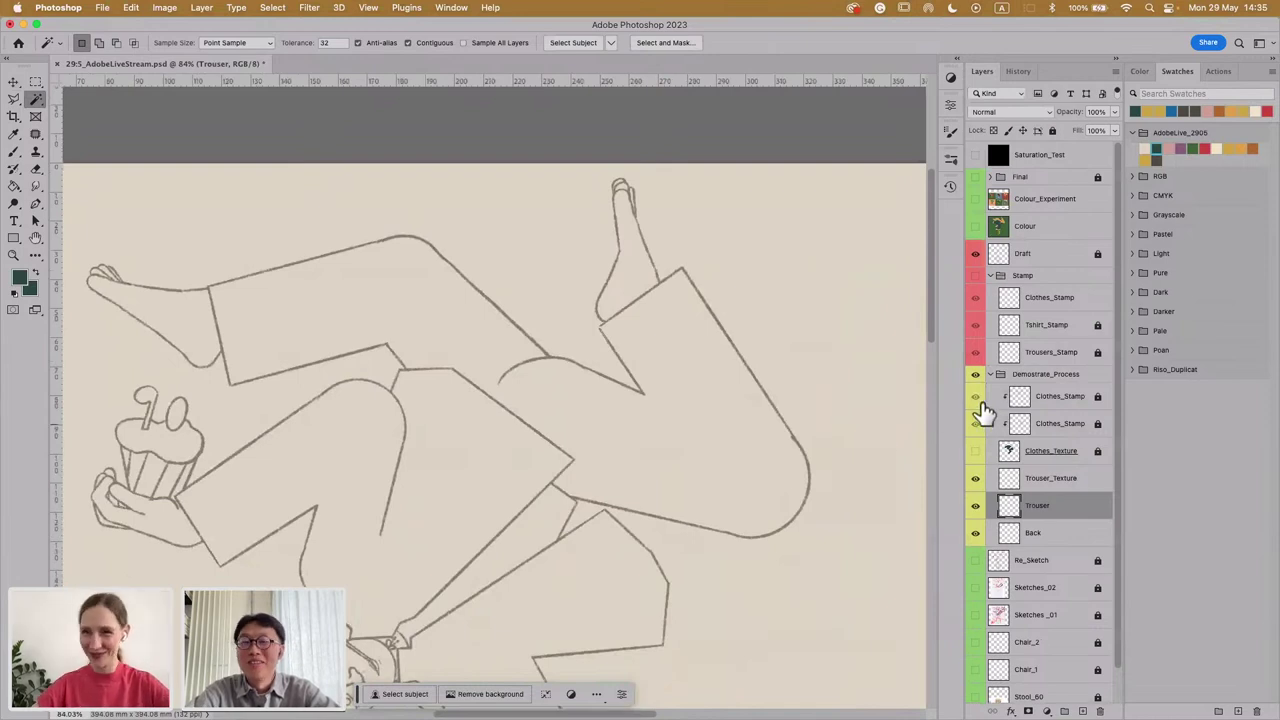
# Step: Show Re_Sketch to compare against the clean lines, hide it again, and select Trouser_Texture
pyautogui.scroll(-1, 1040, 565)
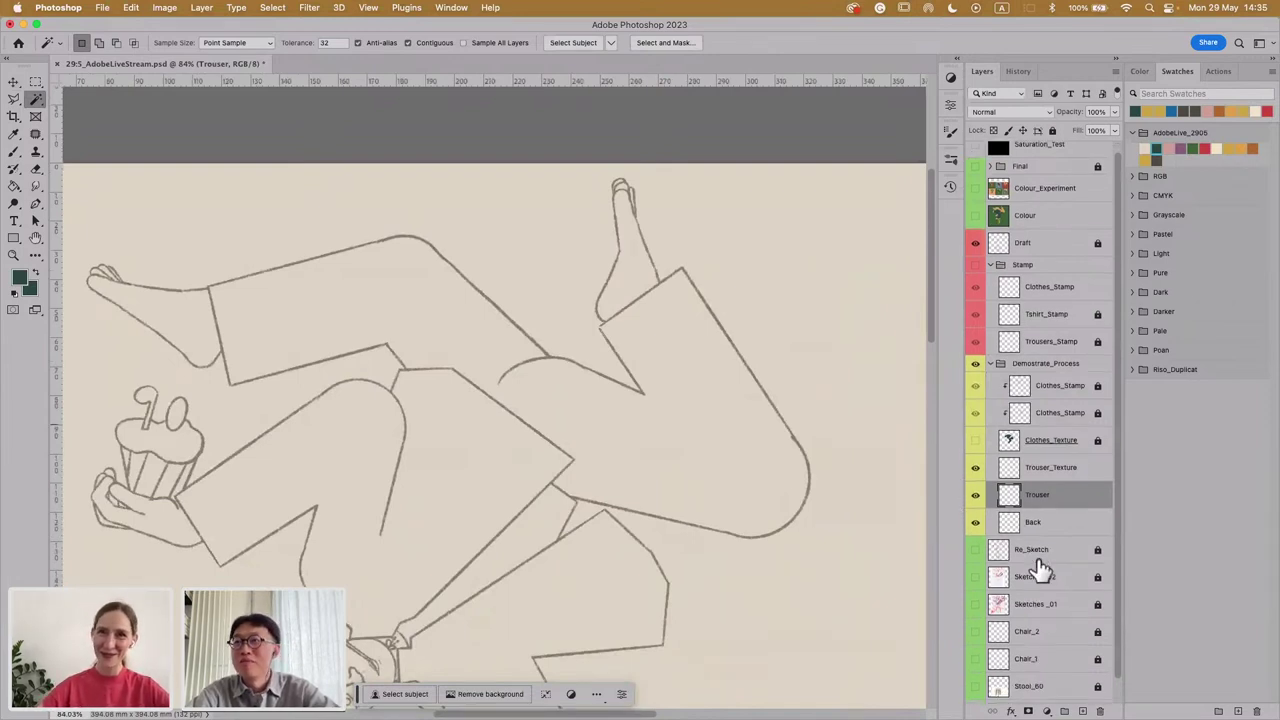
pyautogui.click(975, 550)
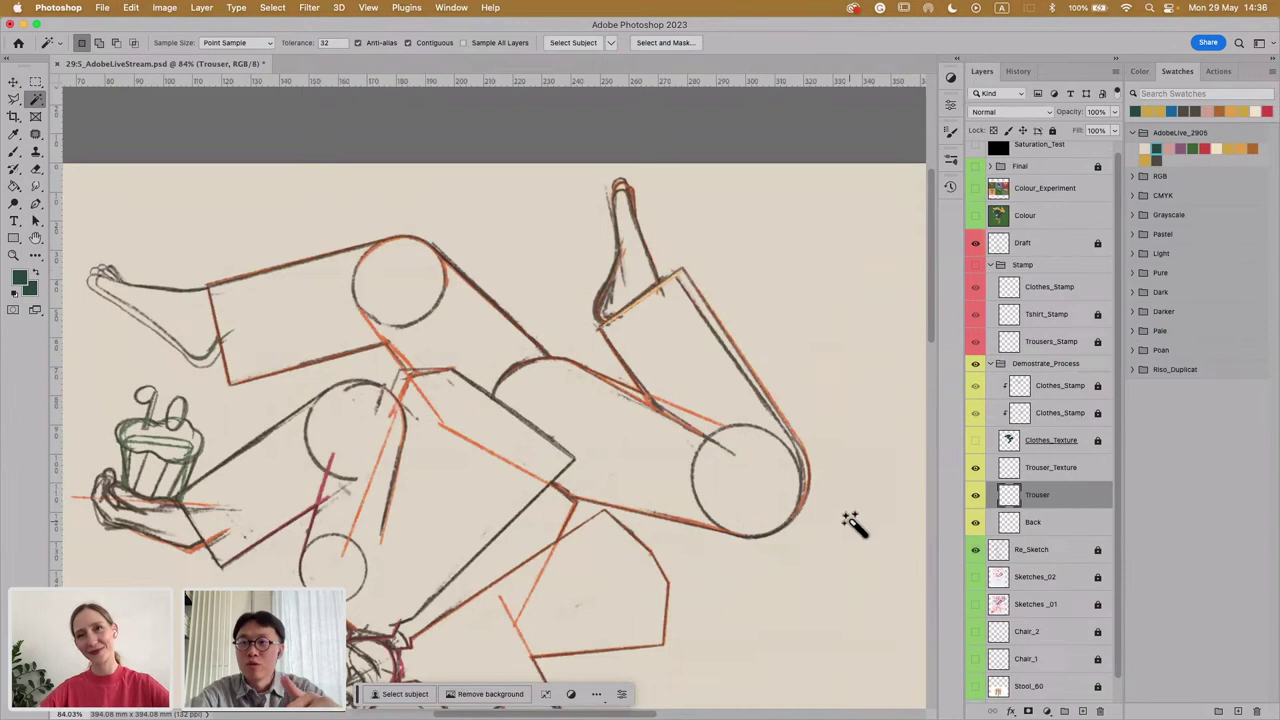
pyautogui.click(975, 549)
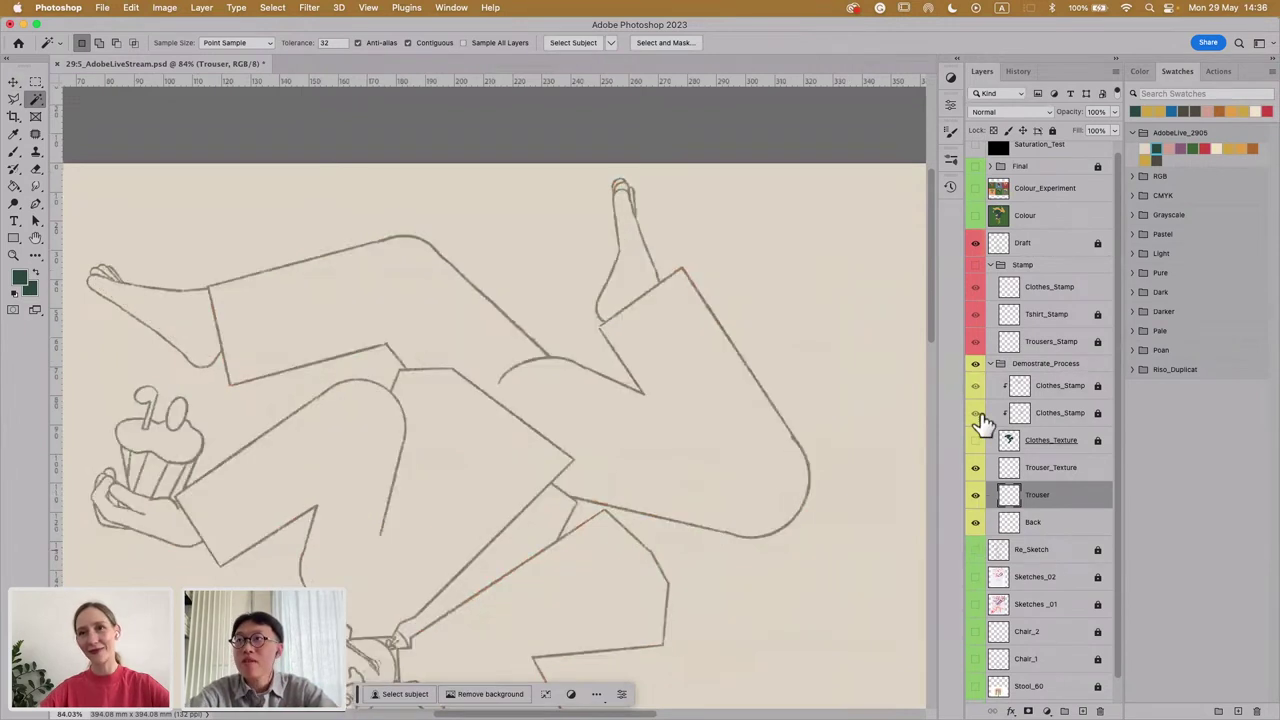
pyautogui.click(1042, 472)
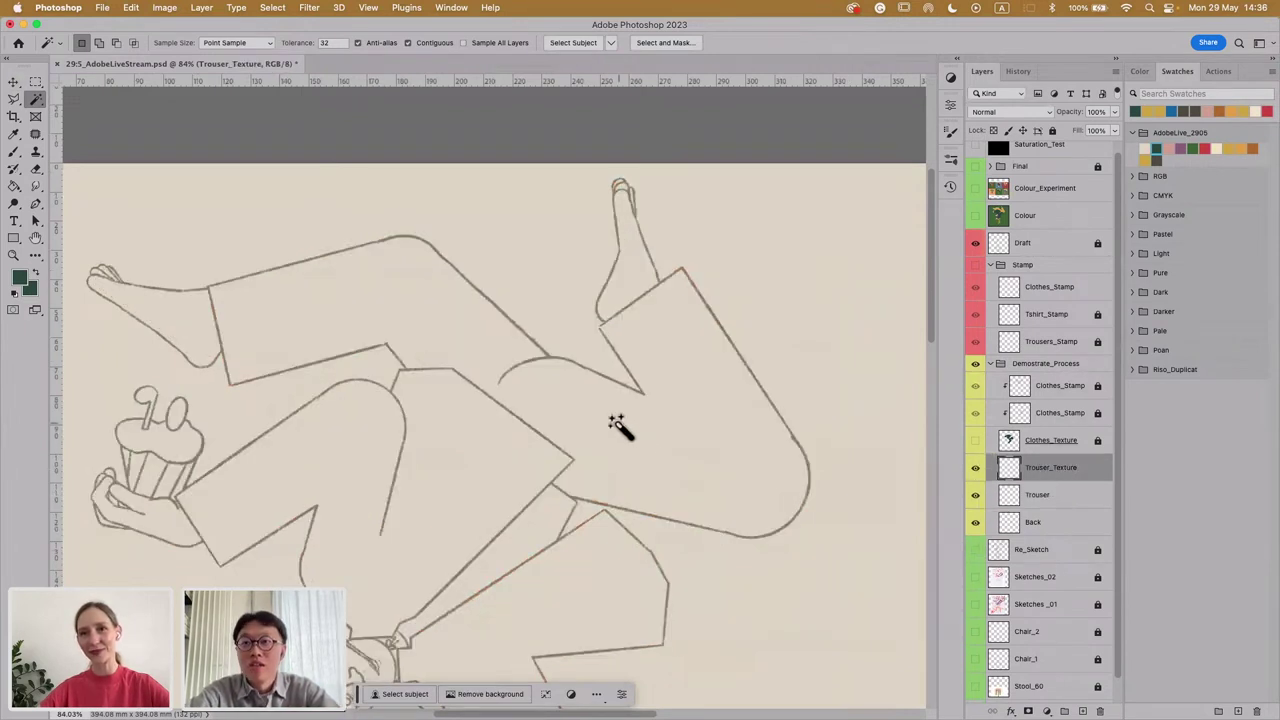
# Step: Show the Colour layer, eyedrop the mustard trouser colour, then hide Colour again
pyautogui.scroll(2, 614, 346)
pyautogui.click(975, 216)
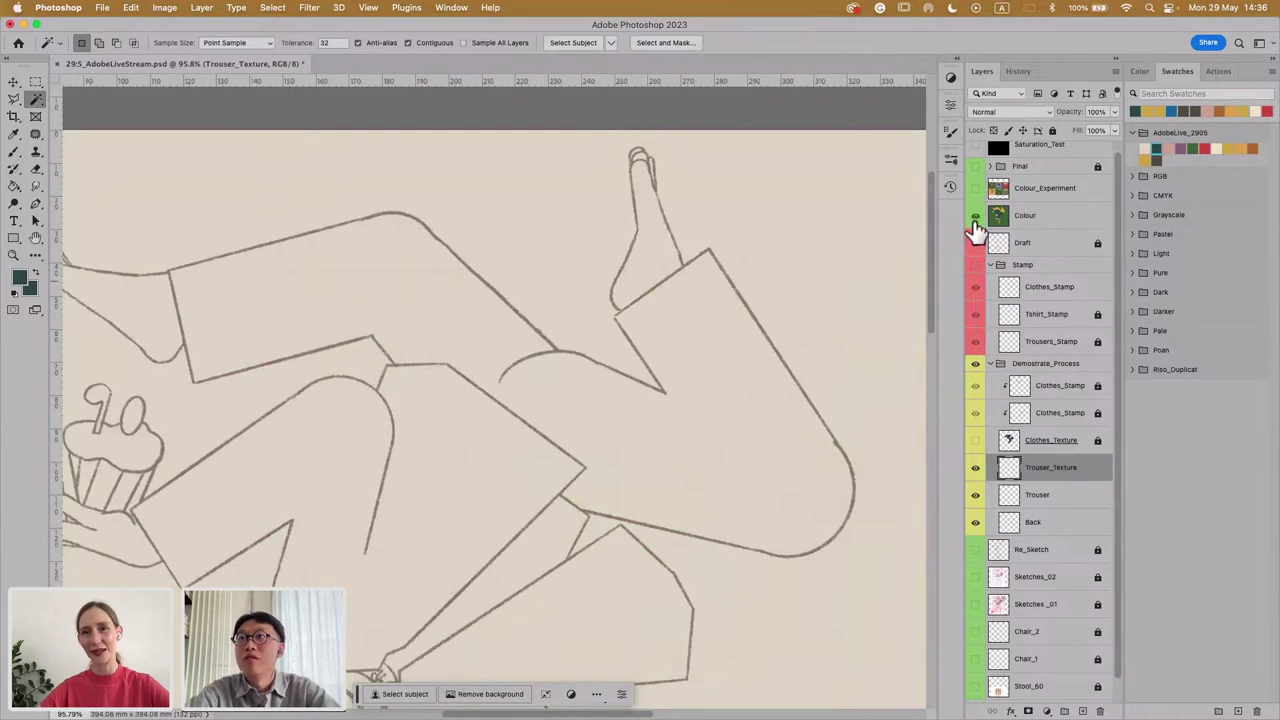
pyautogui.press('i')
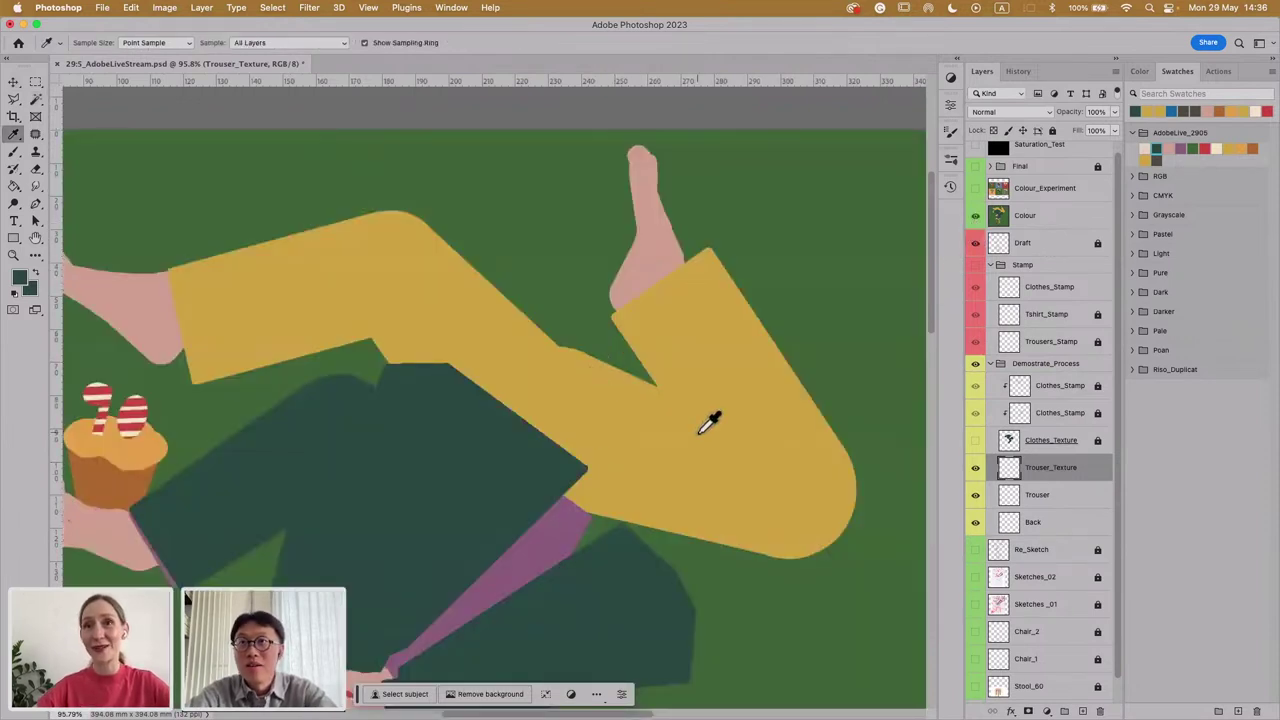
pyautogui.click(702, 422)
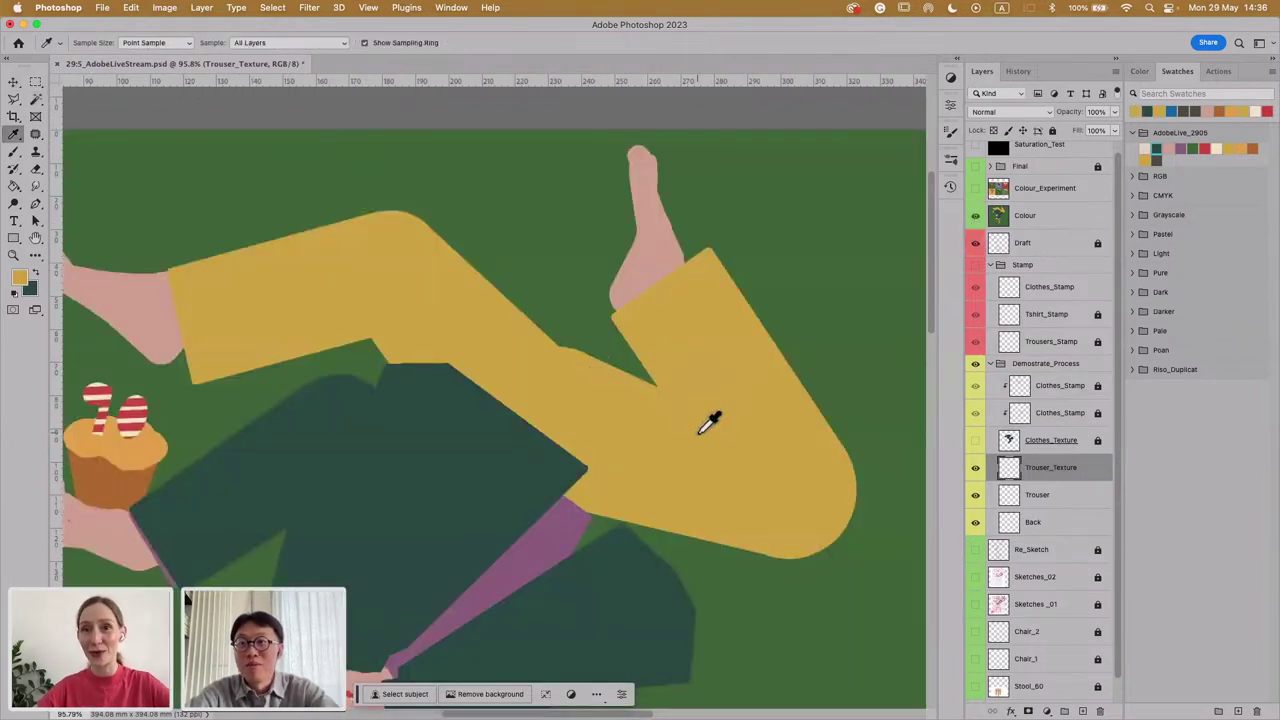
pyautogui.click(975, 242)
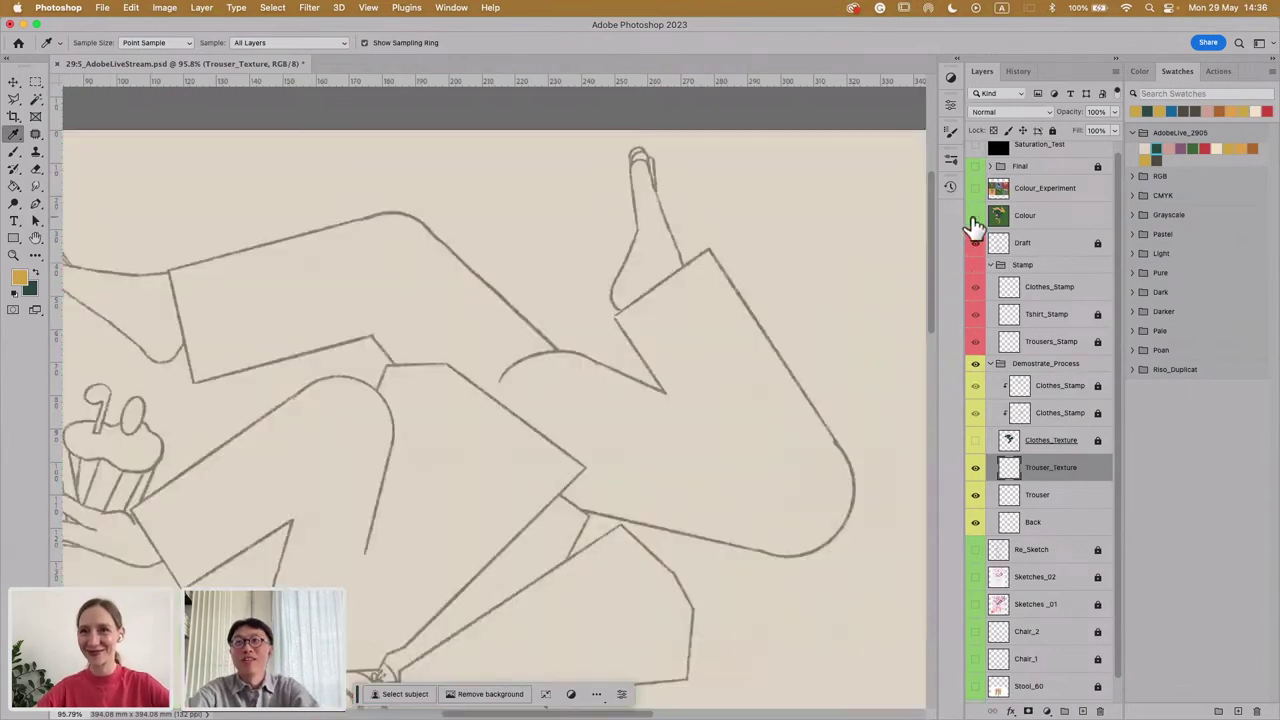
# Step: Scroll the canvas to frame the line drawing and switch to the Polygonal Lasso
pyautogui.scroll(-3, 809, 346)
pyautogui.scroll(-2, 809, 346)
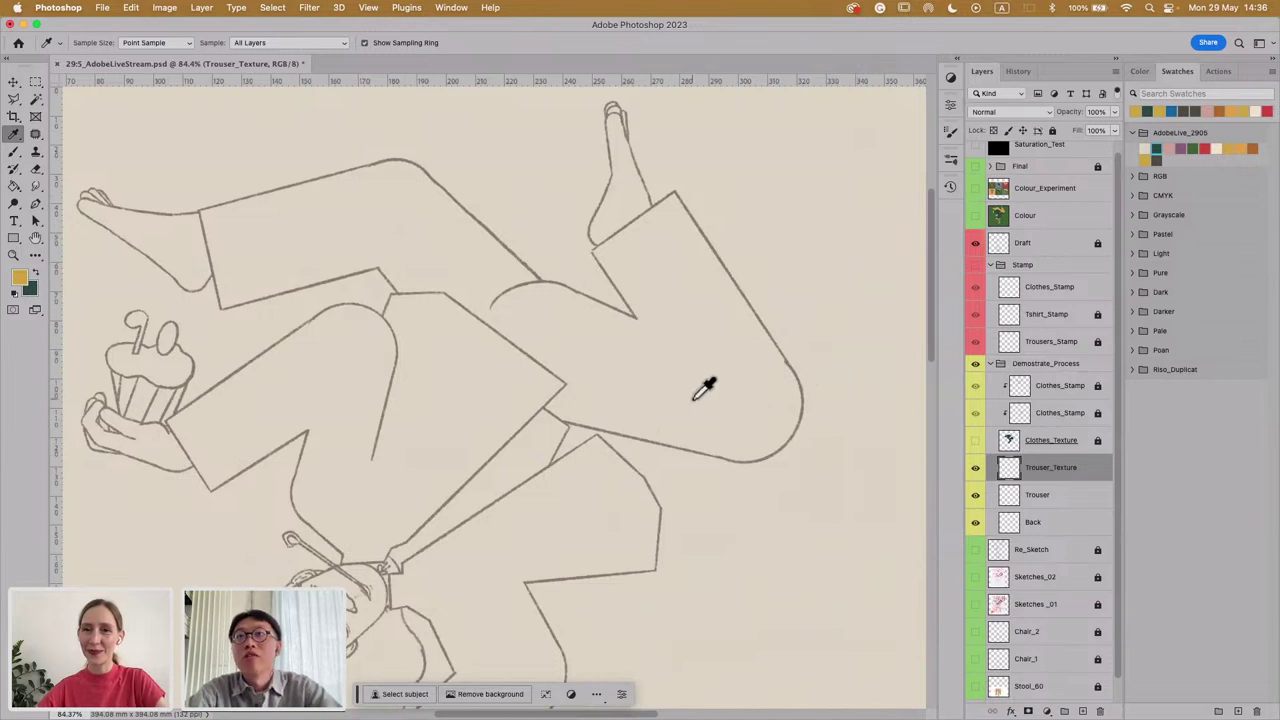
pyautogui.scroll(-3, 700, 388)
pyautogui.hscroll(2, 700, 388)
pyautogui.scroll(1, 703, 388)
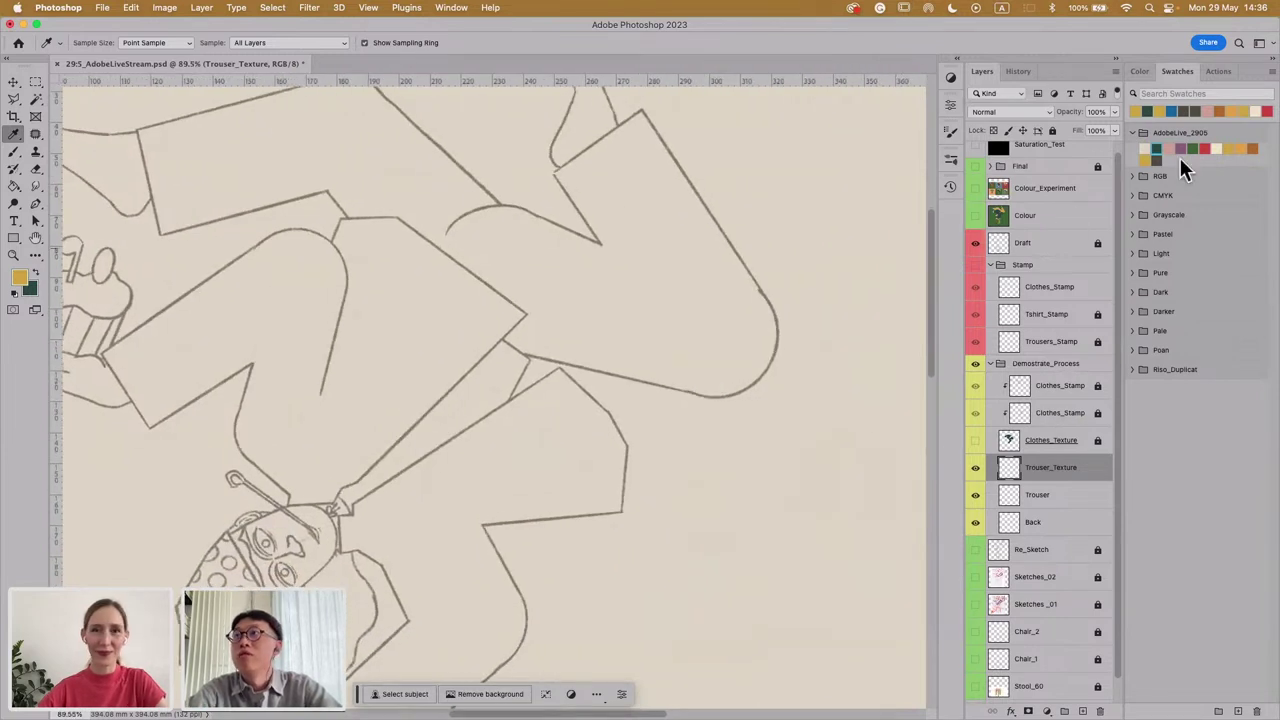
pyautogui.press('l')
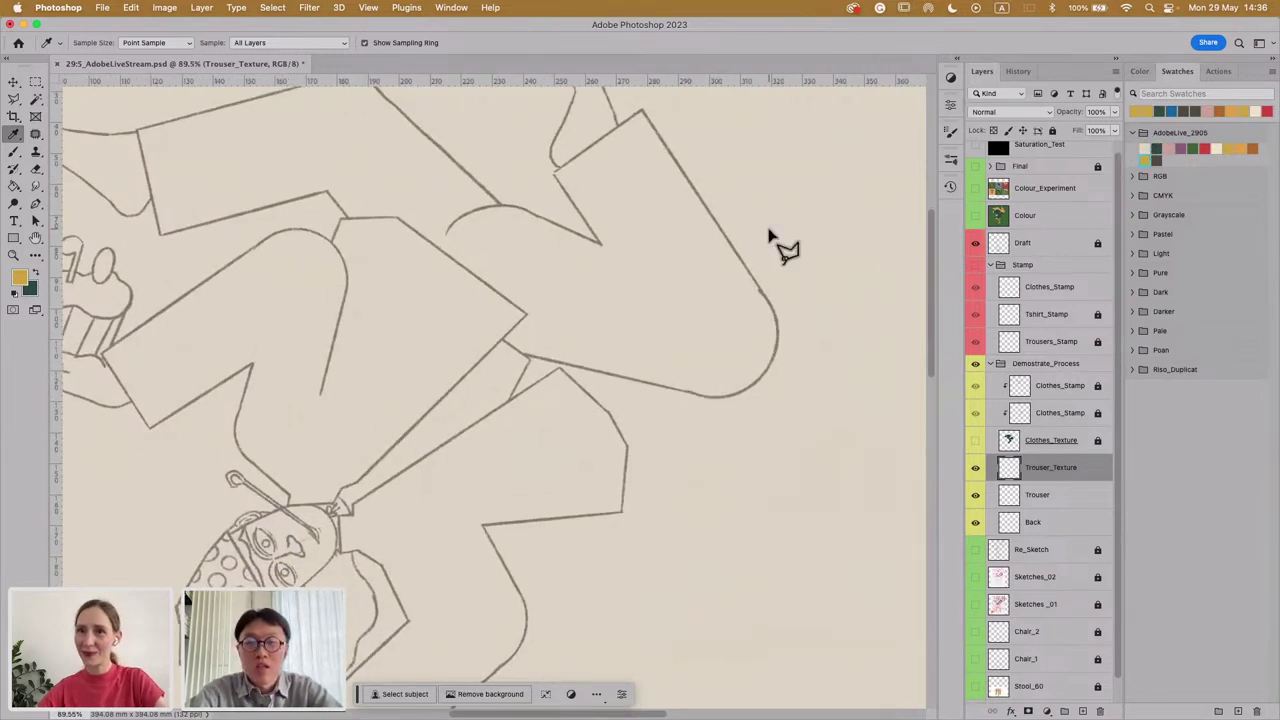
pyautogui.scroll(1, 453, 247)
# Step: Zoom in on the trouser leg and place the first Polygonal Lasso points along its outline
pyautogui.press('super+plus')
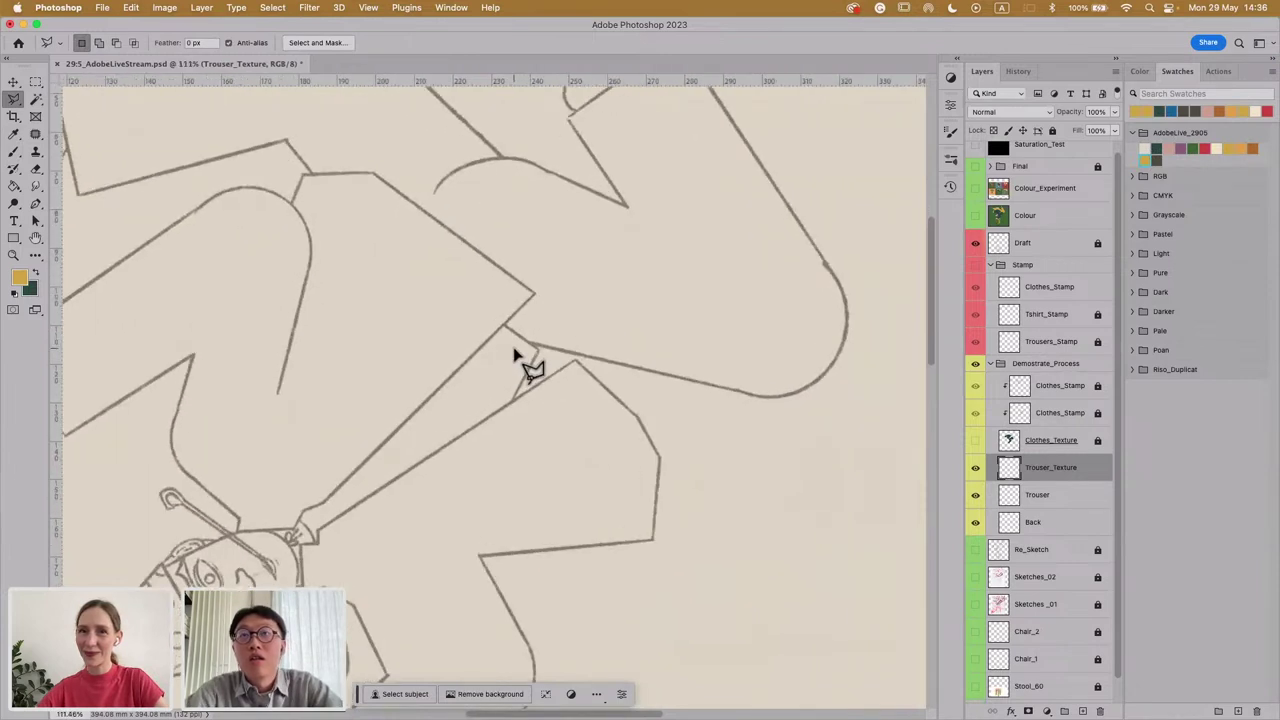
pyautogui.click(541, 332)
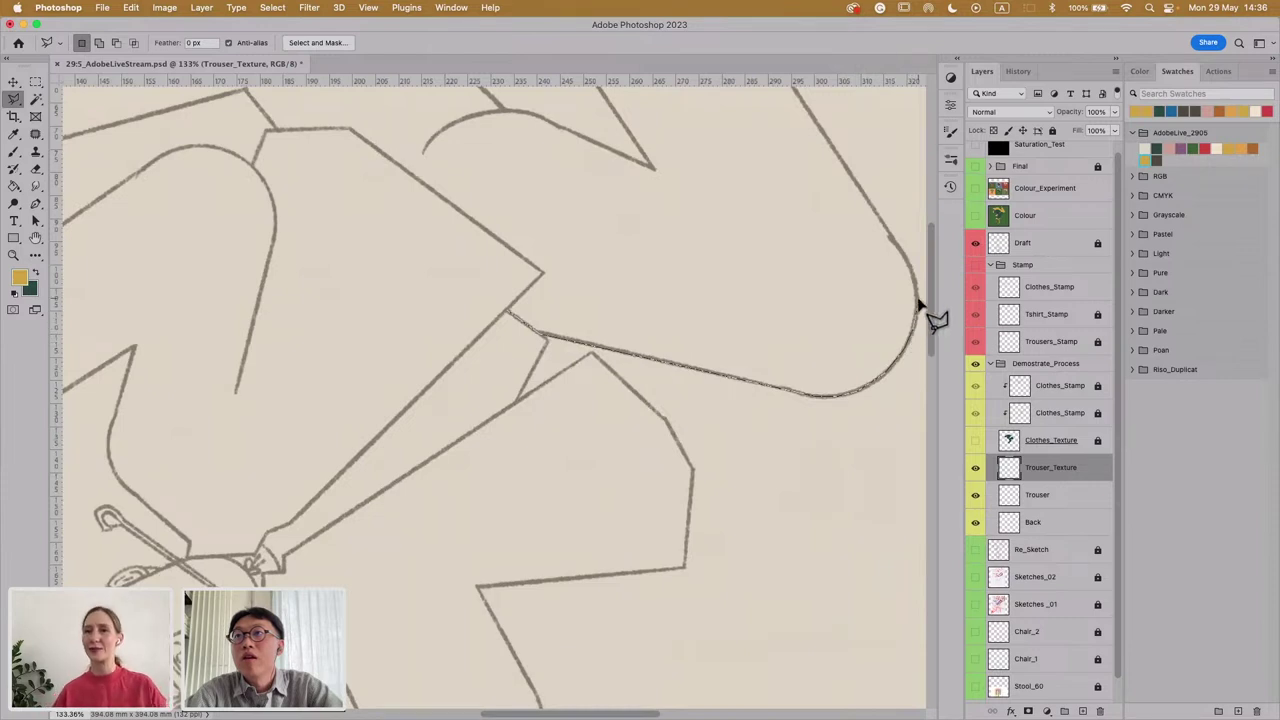
pyautogui.moveTo(912, 278); pyautogui.dragTo(884, 233)
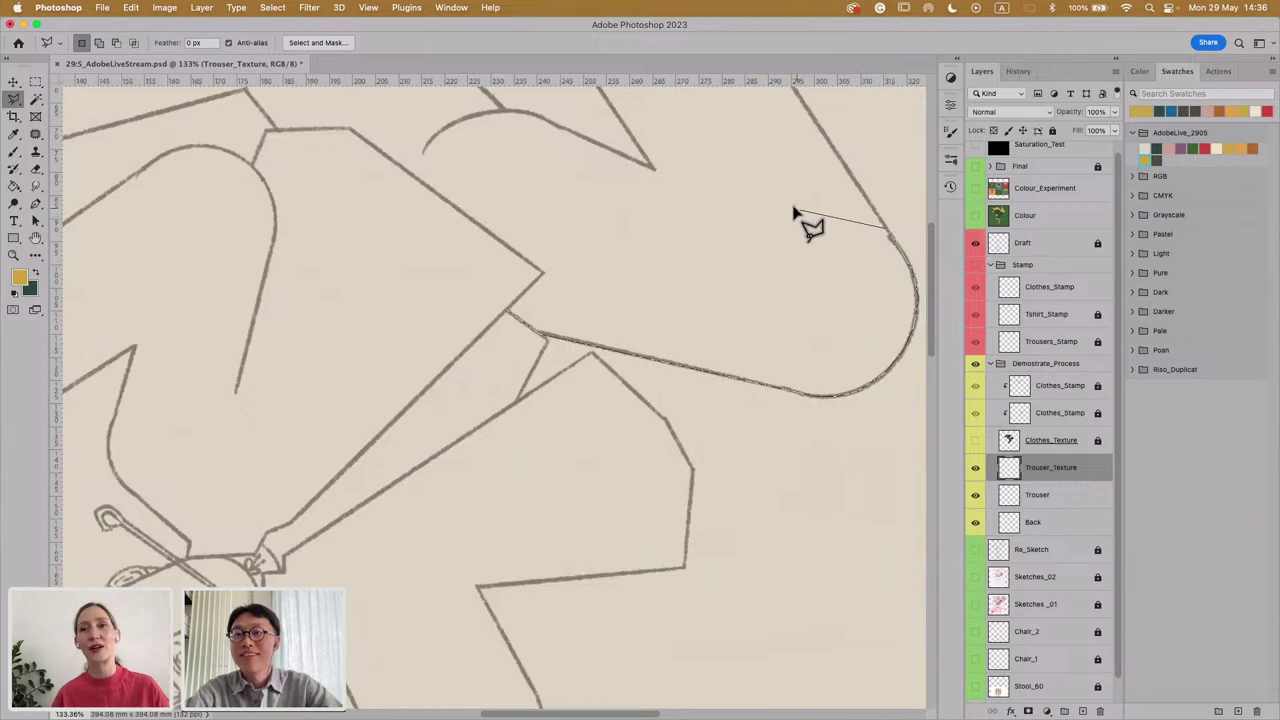
pyautogui.press('space')
pyautogui.moveTo(794, 171)
pyautogui.mouseDown()
pyautogui.moveTo(795, 404)
pyautogui.moveTo(745, 237)
pyautogui.moveTo(719, 201)
pyautogui.moveTo(610, 289)
pyautogui.moveTo(585, 293)
pyautogui.moveTo(657, 350)
pyautogui.moveTo(674, 377)
pyautogui.moveTo(659, 402)
pyautogui.moveTo(507, 342)
pyautogui.moveTo(383, 234)
pyautogui.moveTo(453, 244)
pyautogui.moveTo(631, 330)
pyautogui.moveTo(589, 298)
pyautogui.moveTo(604, 322)
pyautogui.moveTo(552, 256)
pyautogui.mouseUp()
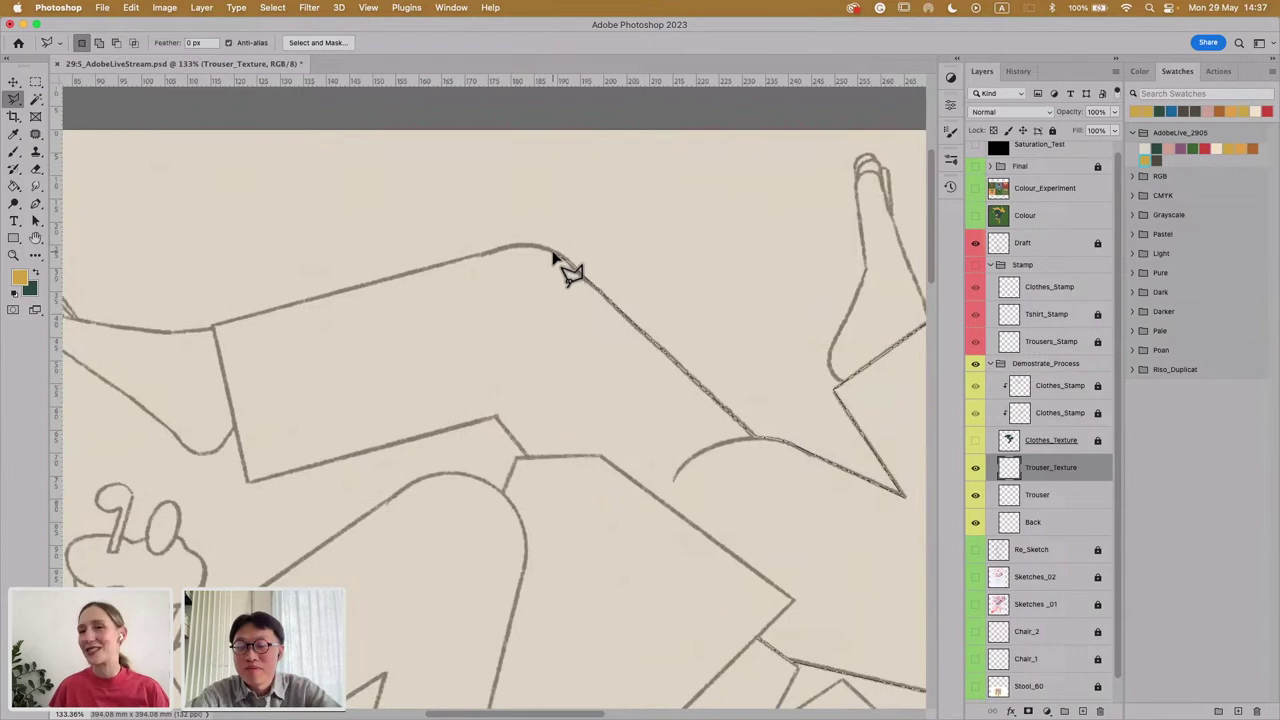
# Step: Trace a first partial outline along the trouser's corner and bottom edge, then cancel it
pyautogui.click(500, 251)
pyautogui.click(215, 321)
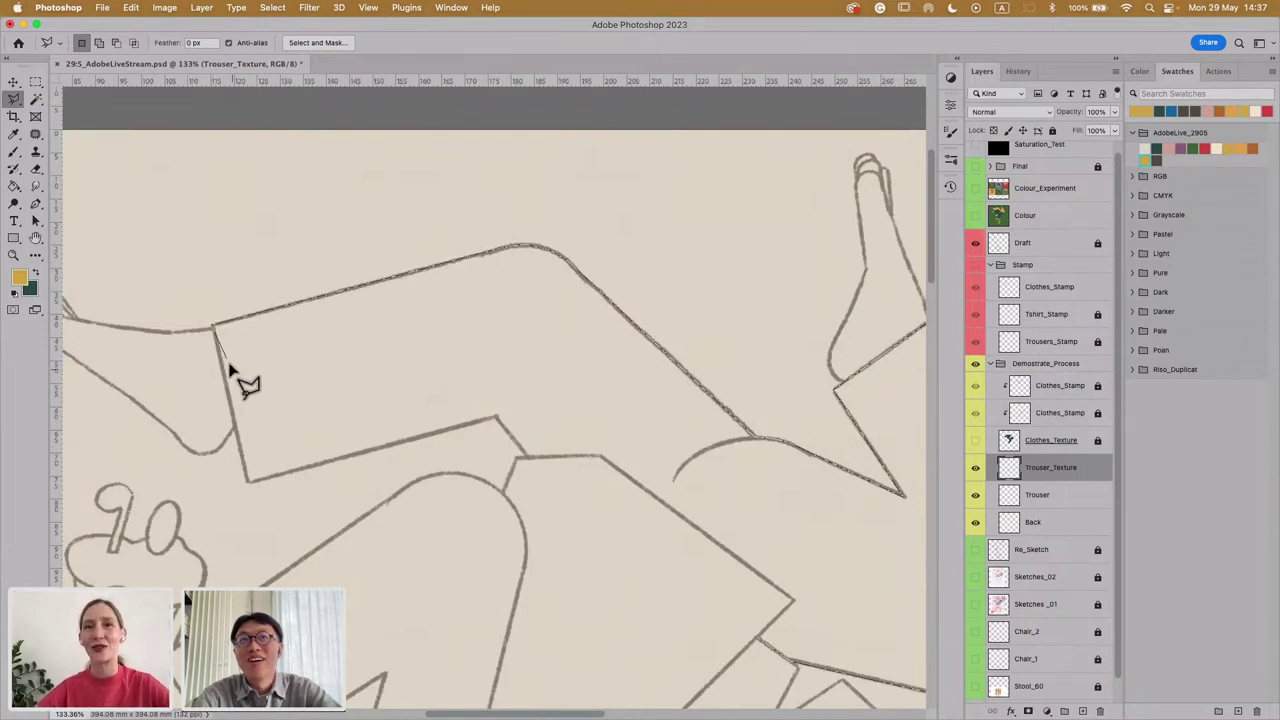
pyautogui.click(248, 481)
pyautogui.click(497, 419)
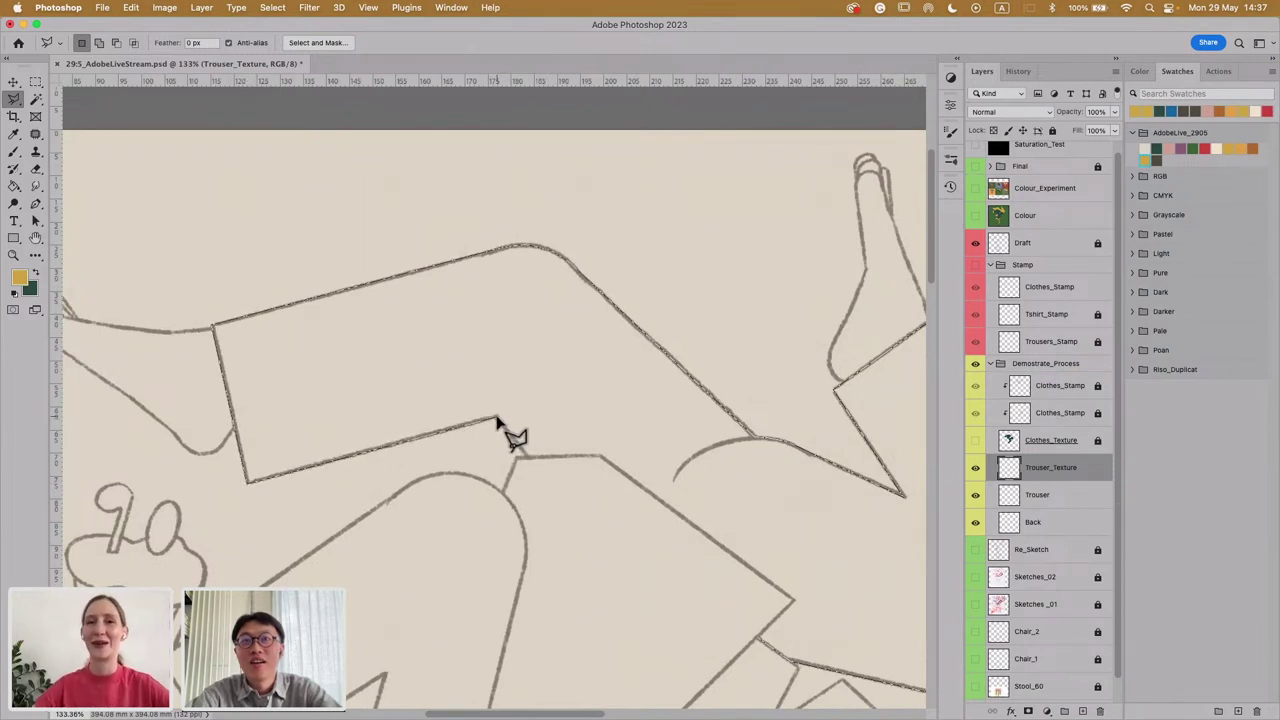
pyautogui.click(518, 457)
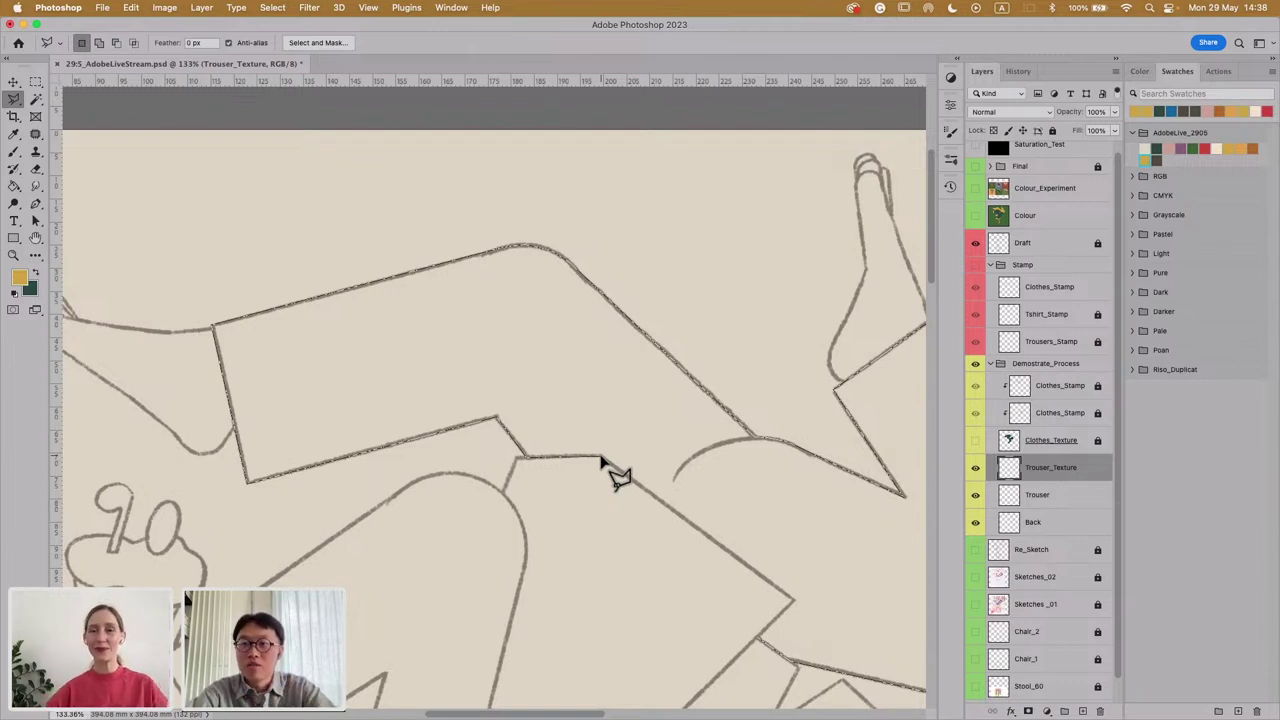
pyautogui.click(600, 458)
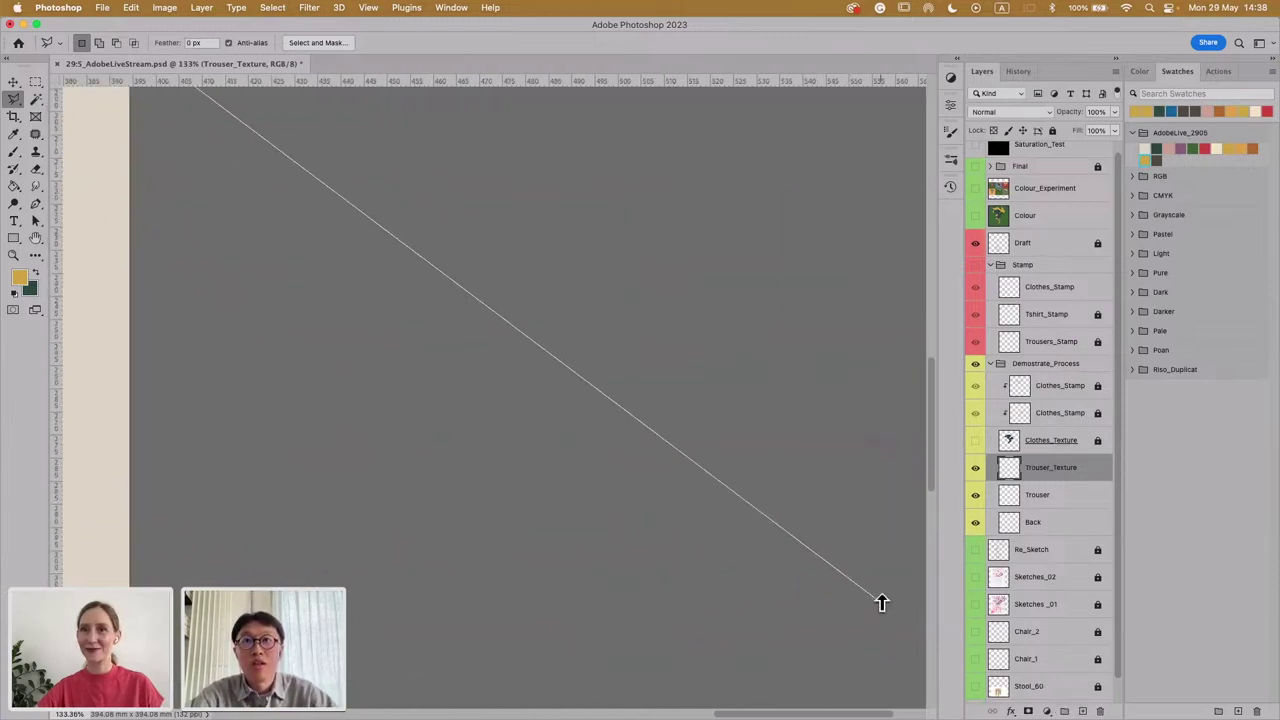
pyautogui.press('Escape')
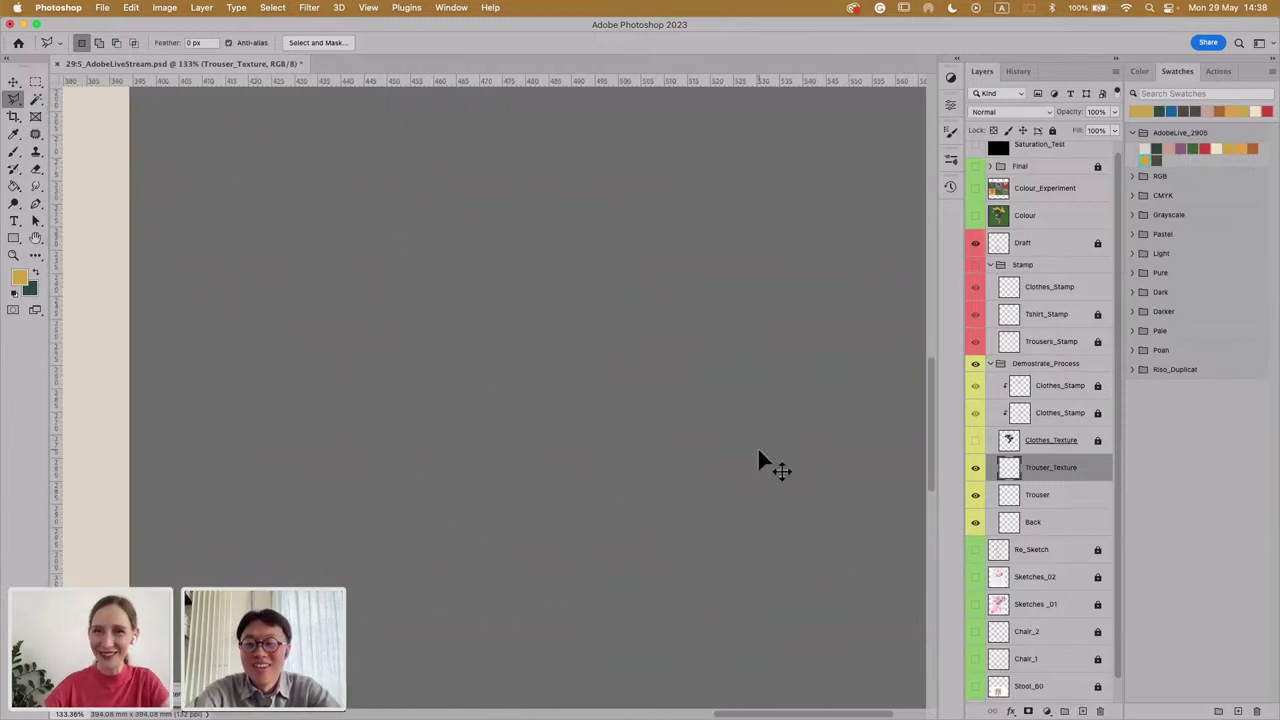
# Step: Refit and reframe the view, then restart the outline along the lower edge and hem curve
pyautogui.press('super+0')
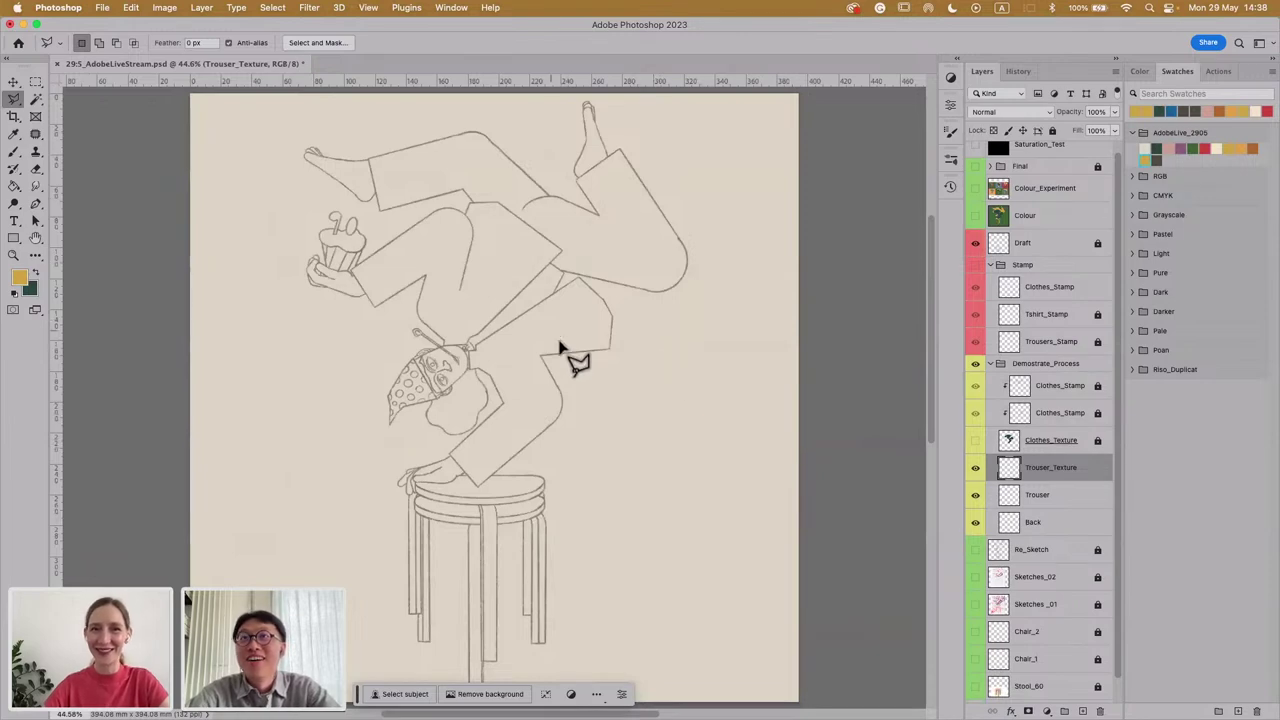
pyautogui.scroll(5, 540, 310)
pyautogui.moveTo(559, 231)
pyautogui.mouseDown()
pyautogui.moveTo(506, 503)
pyautogui.moveTo(513, 472)
pyautogui.mouseUp()
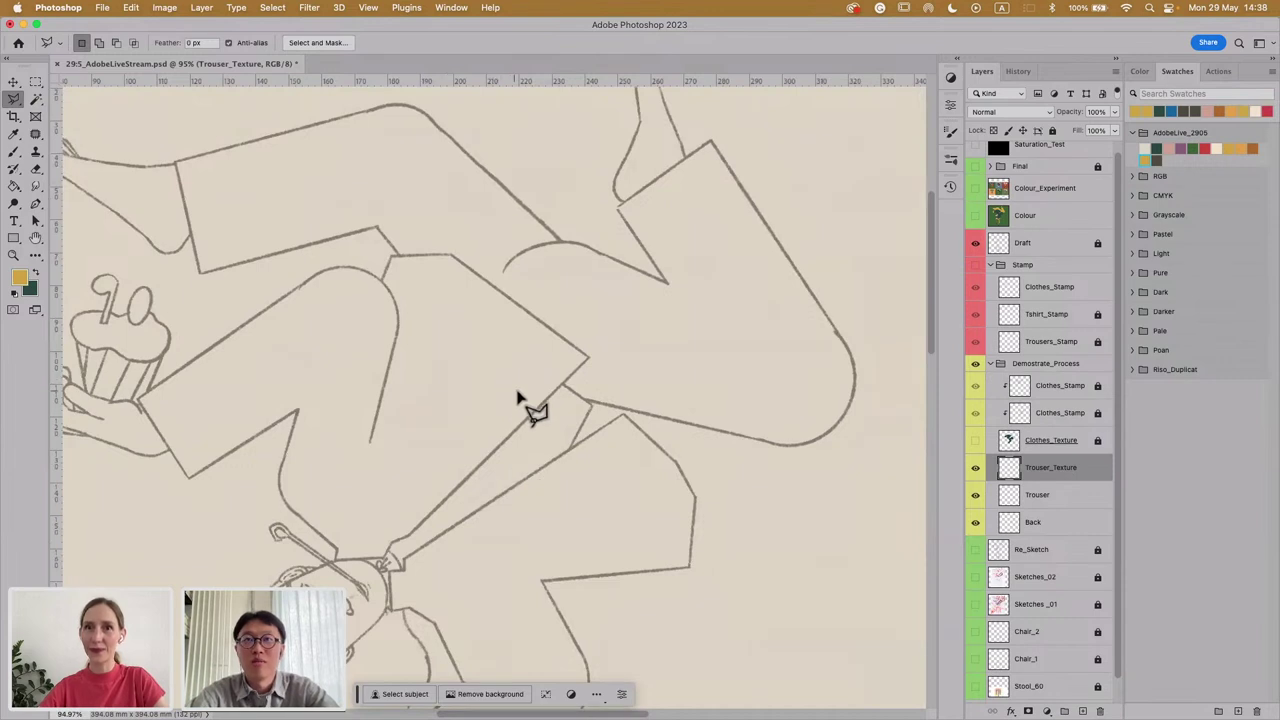
pyautogui.scroll(2, 517, 397)
pyautogui.moveTo(655, 420); pyautogui.dragTo(451, 406)
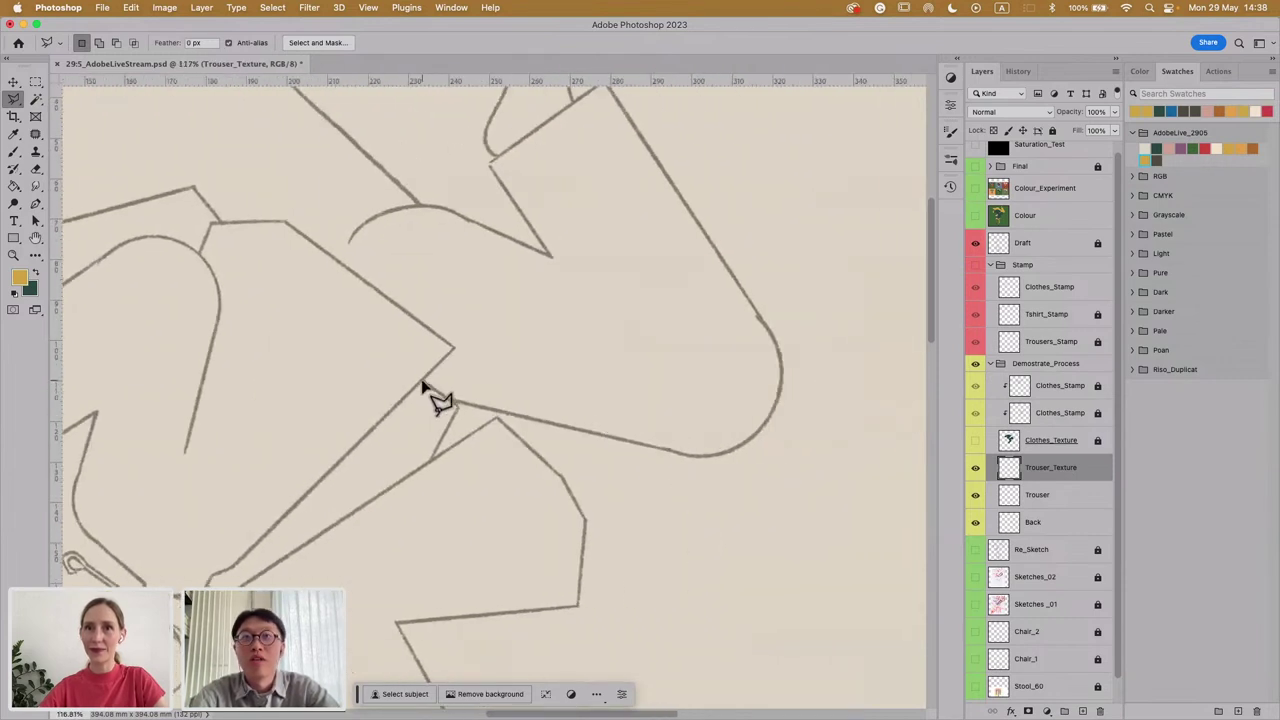
pyautogui.click(456, 404)
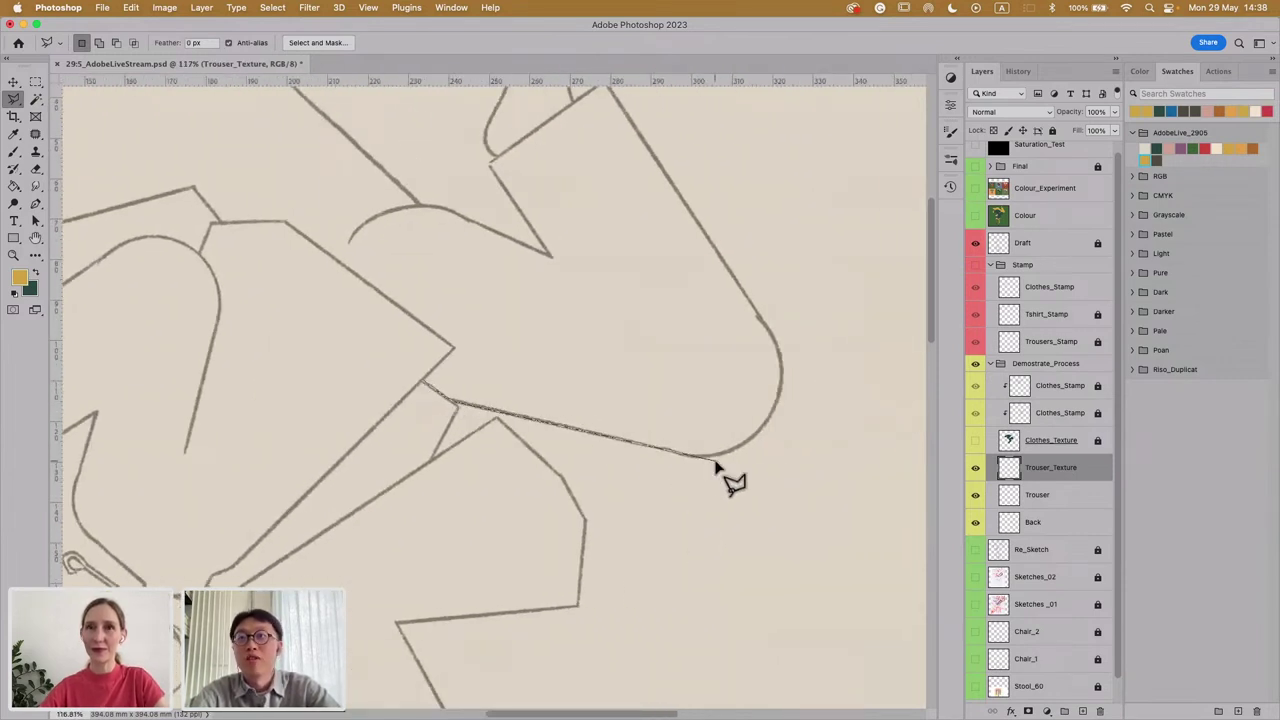
pyautogui.click(698, 455)
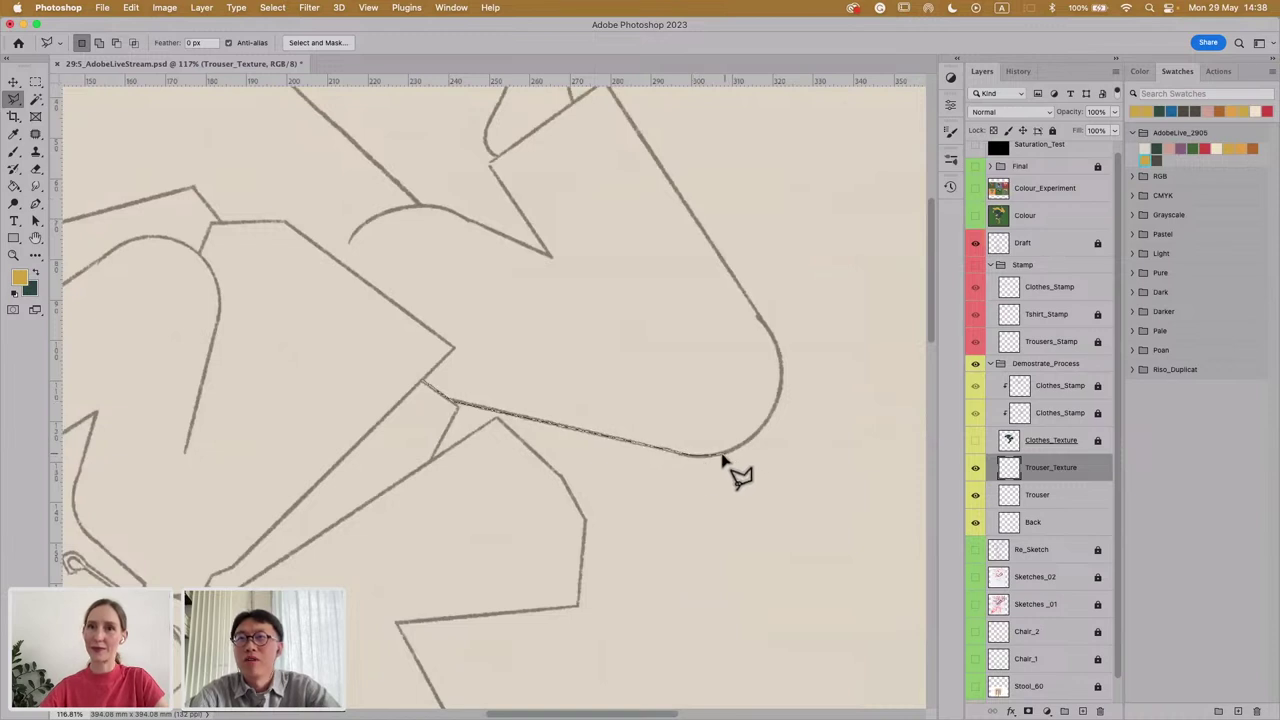
pyautogui.click(741, 452)
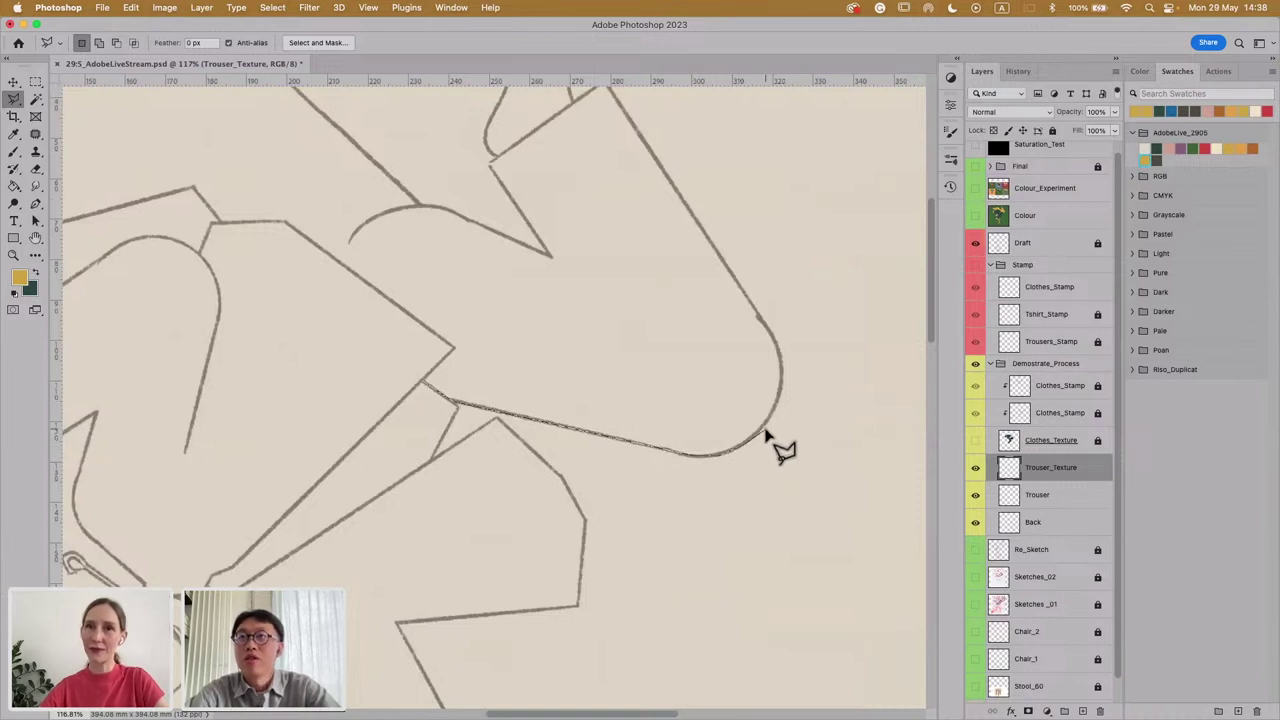
pyautogui.click(762, 435)
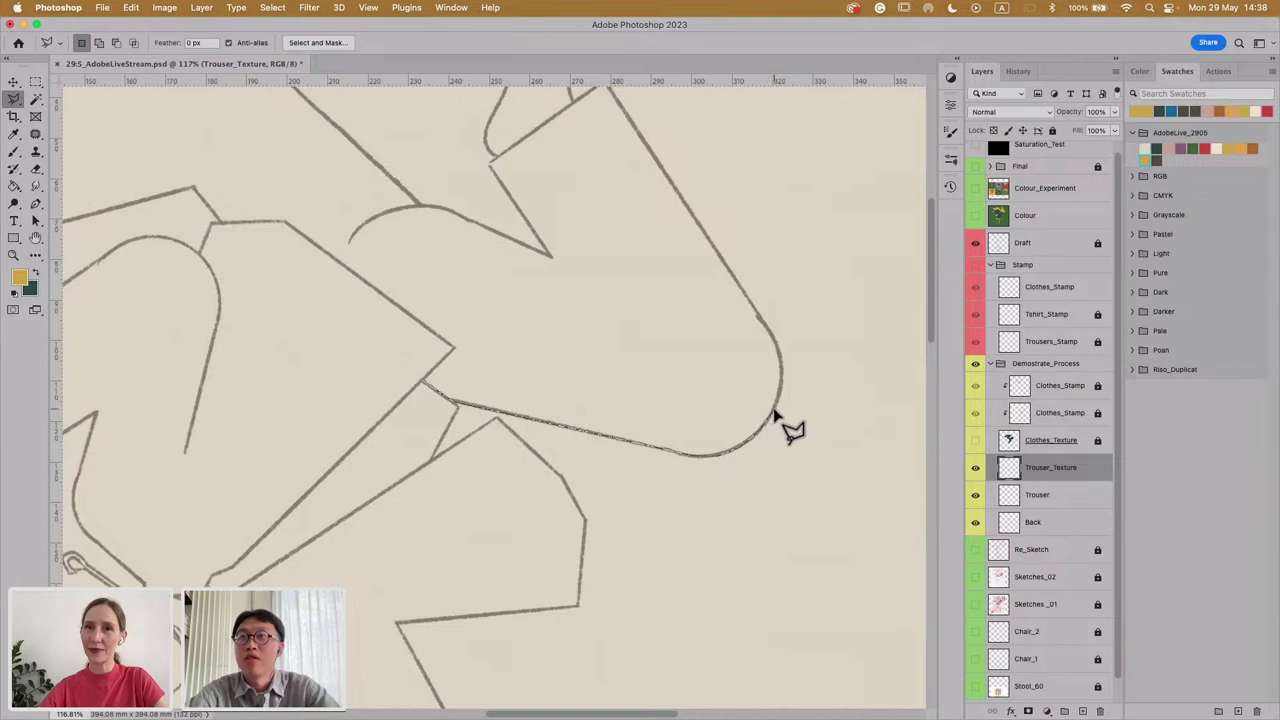
pyautogui.click(776, 412)
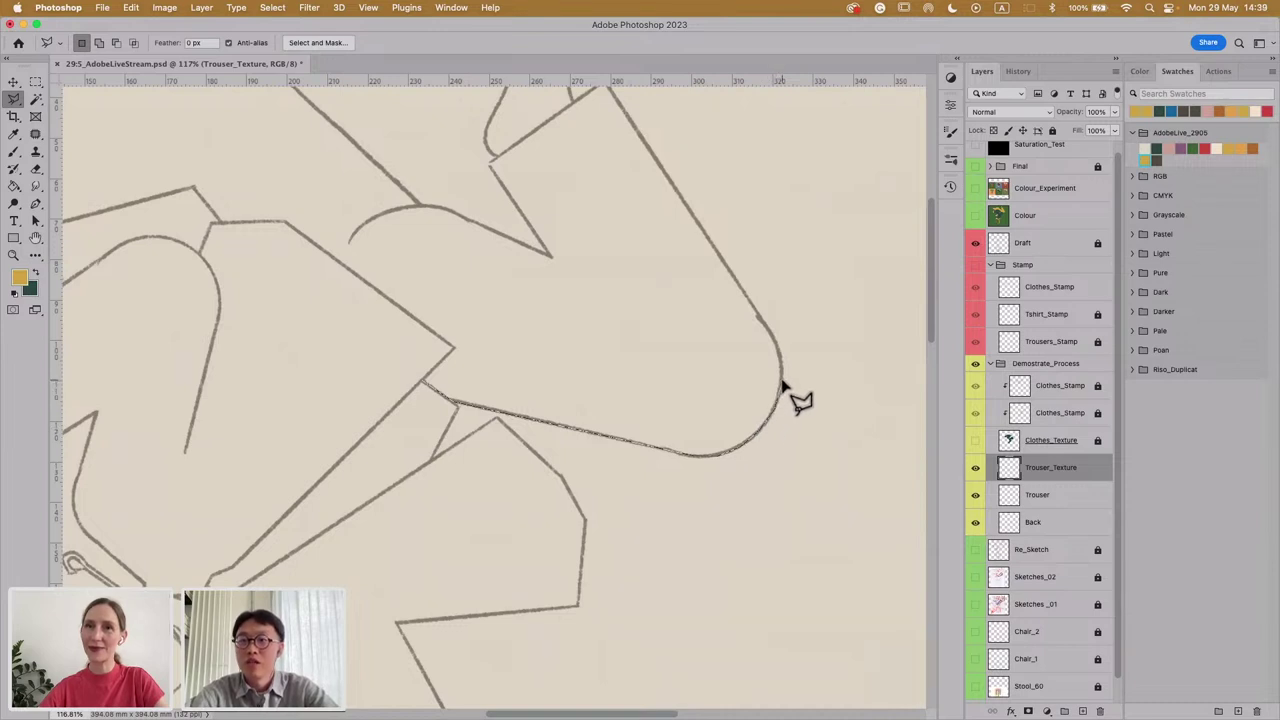
pyautogui.click(780, 364)
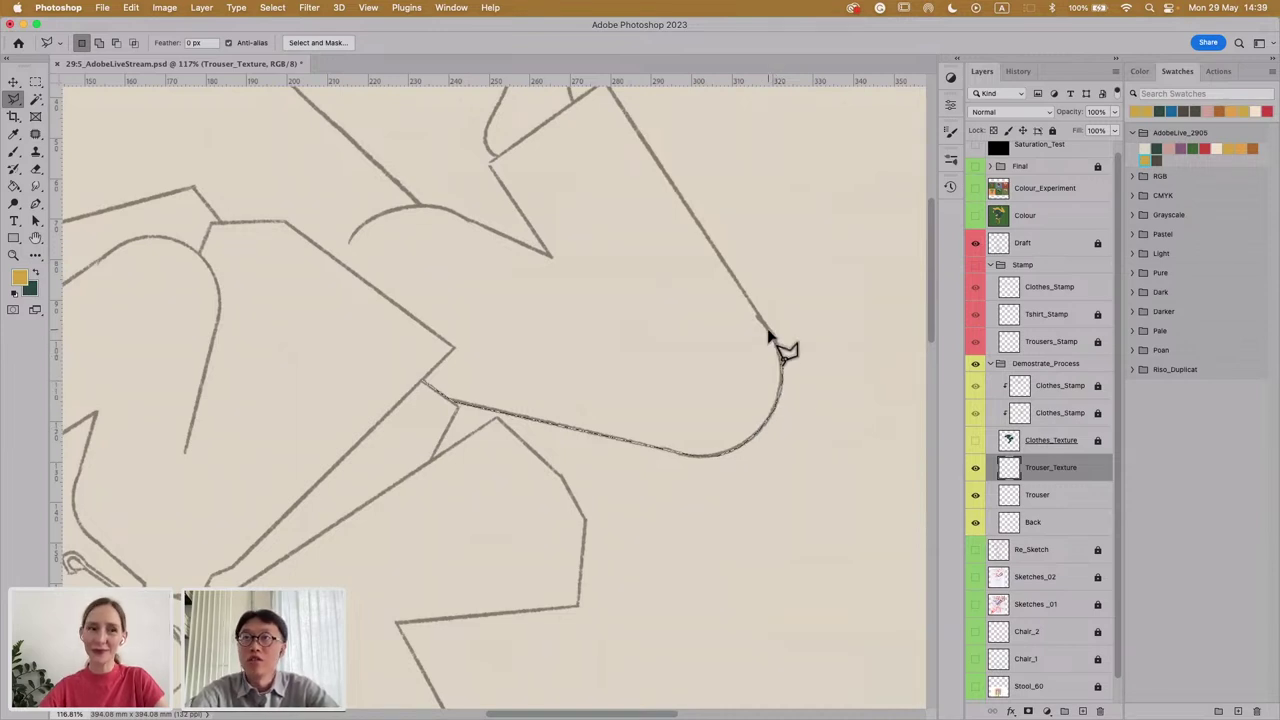
pyautogui.click(757, 316)
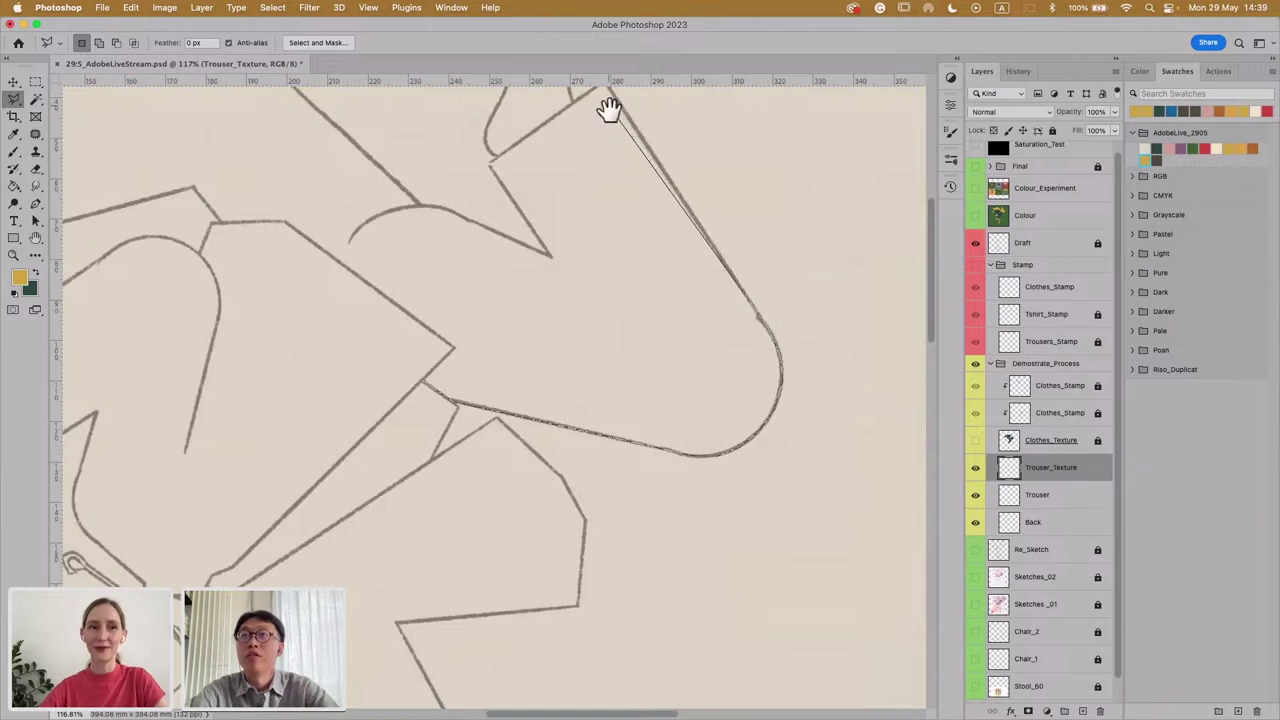
# Step: Carry the outline over the leg's upper corner and along its top edge
pyautogui.moveTo(609, 108); pyautogui.dragTo(608, 171)
pyautogui.click(606, 150)
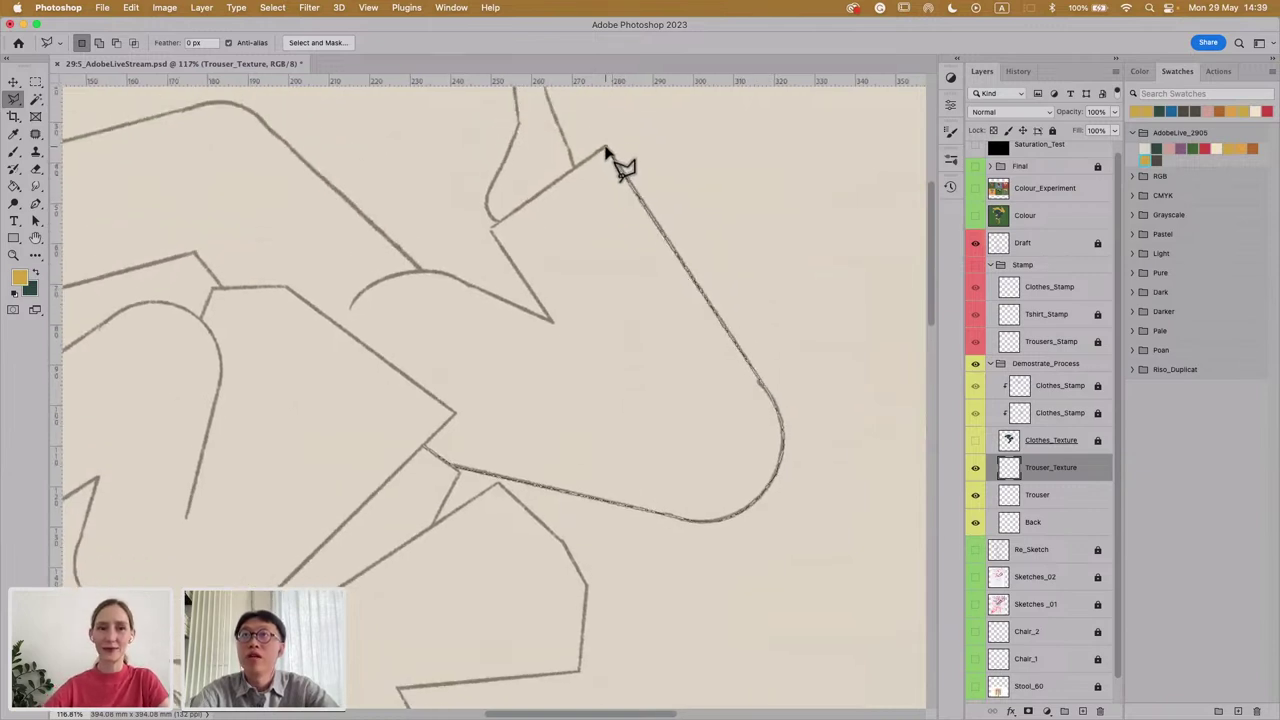
pyautogui.click(489, 229)
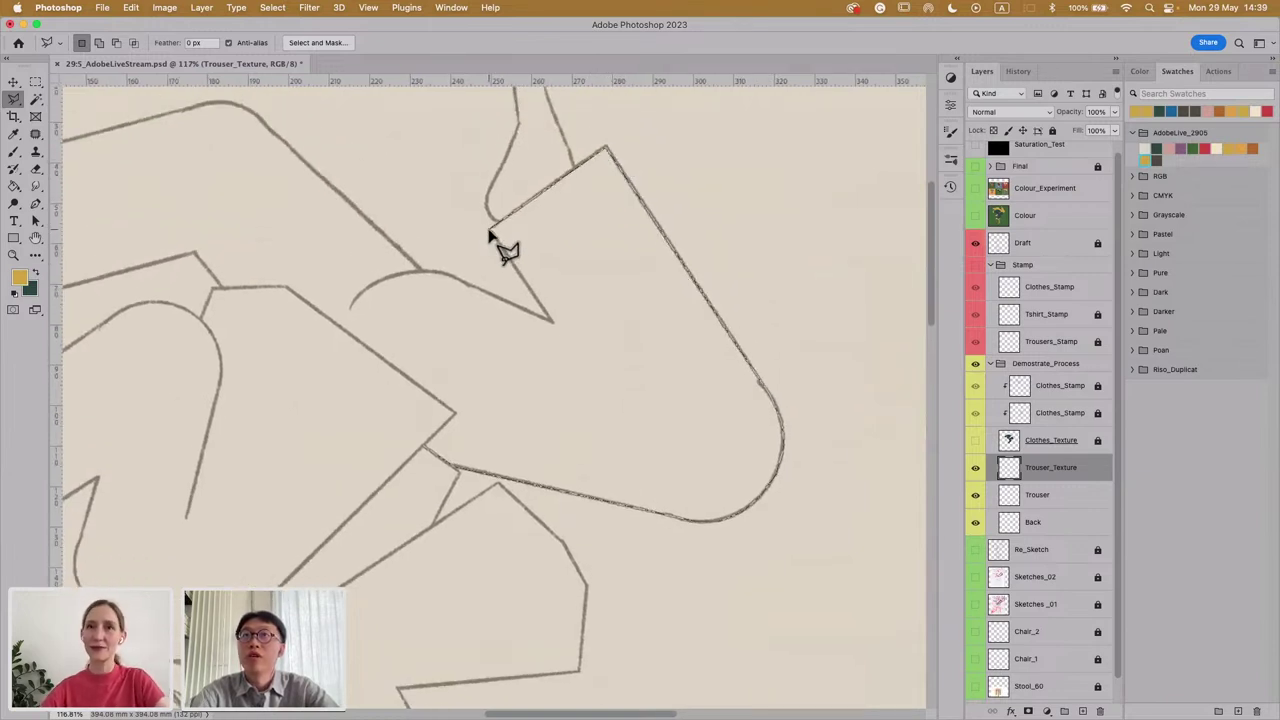
pyautogui.click(554, 322)
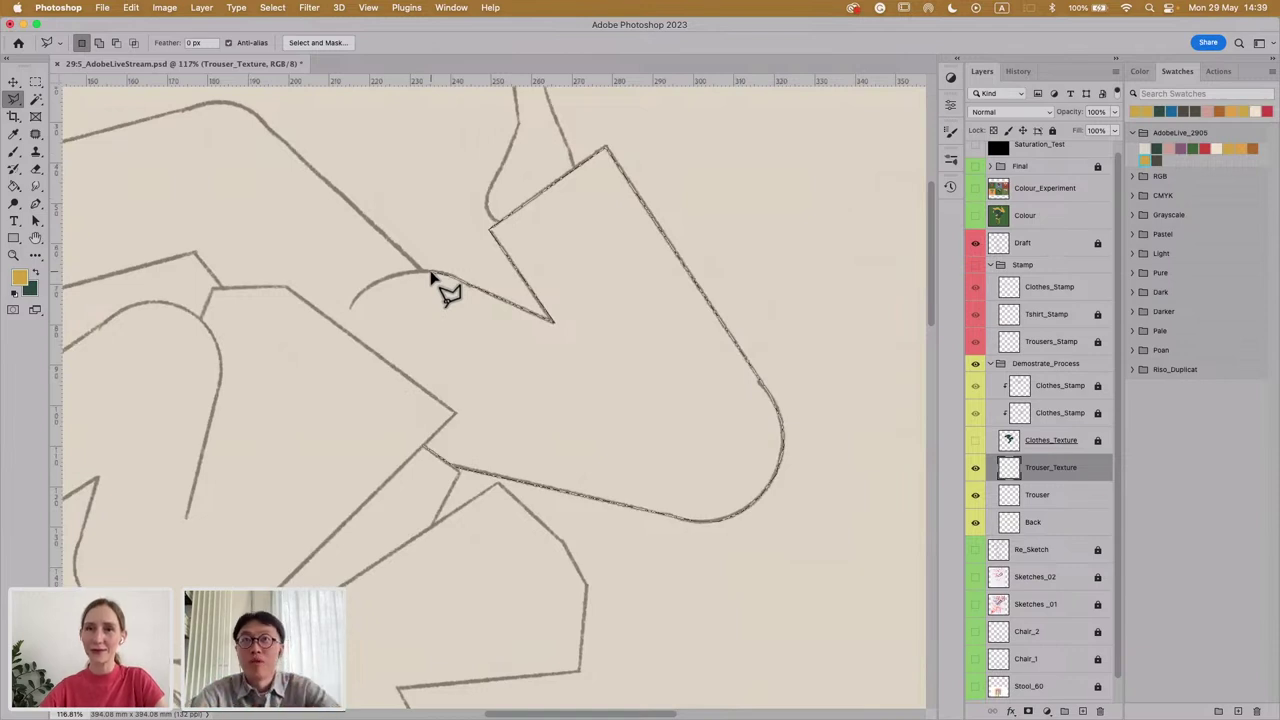
pyautogui.click(430, 274)
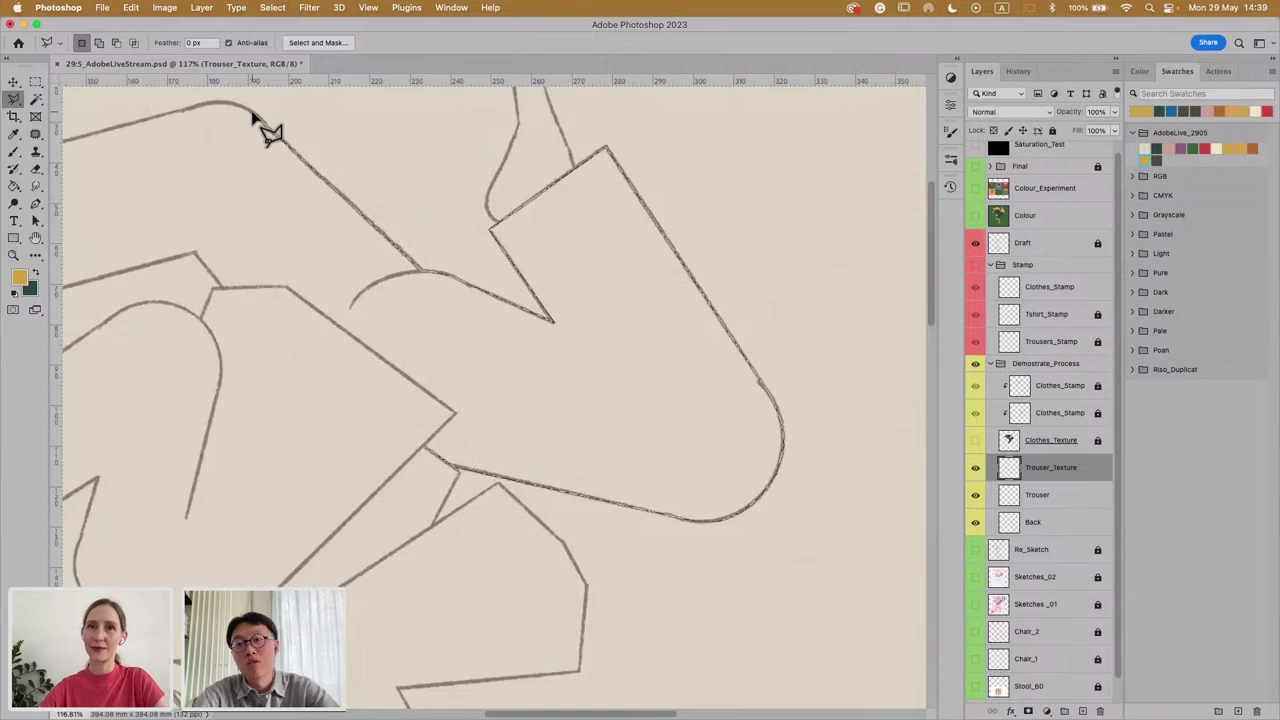
pyautogui.moveTo(263, 122); pyautogui.dragTo(435, 185)
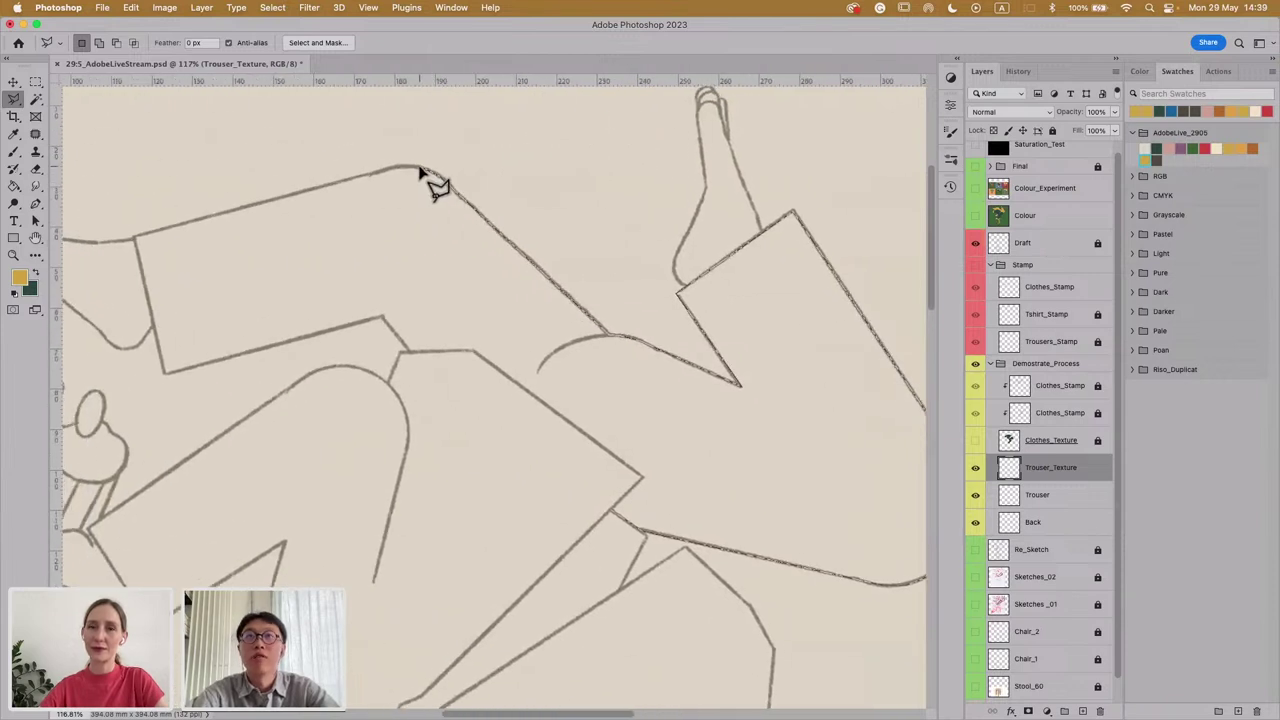
pyautogui.click(378, 172)
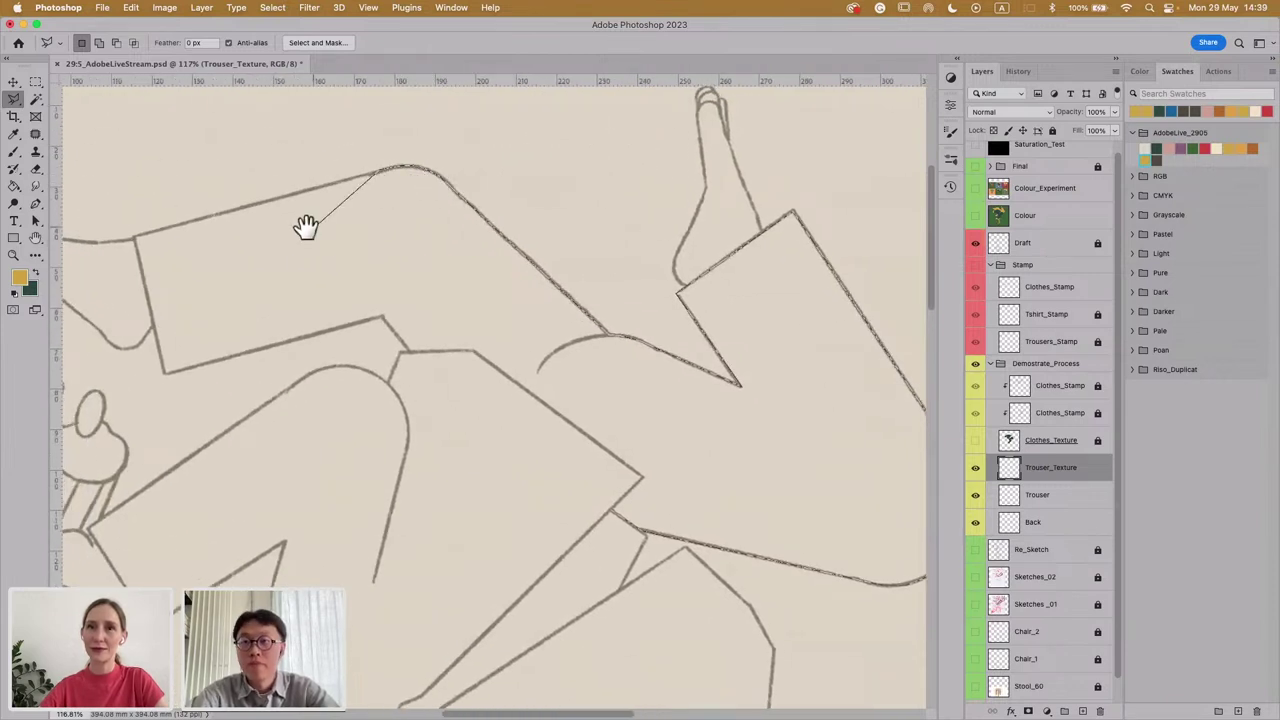
# Step: Trace down the left end and back along the lower edge, closing the trouser selection
pyautogui.moveTo(305, 226); pyautogui.dragTo(386, 229)
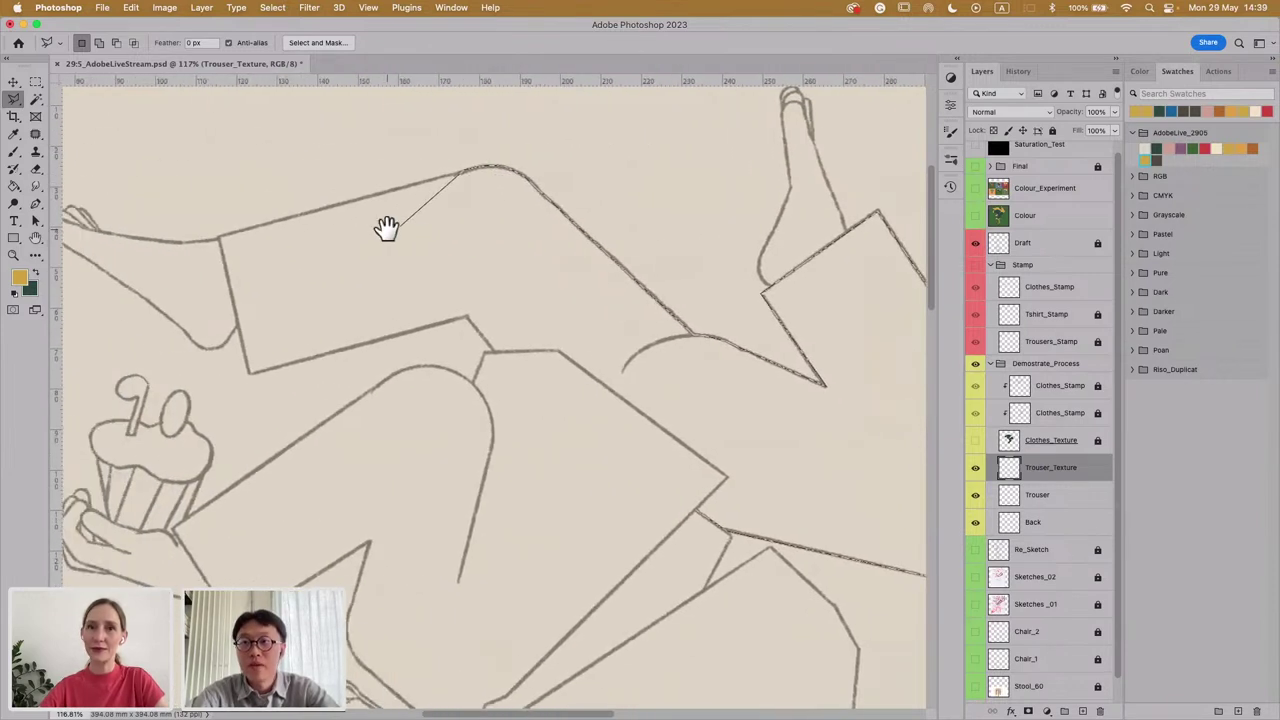
pyautogui.click(220, 240)
pyautogui.click(248, 372)
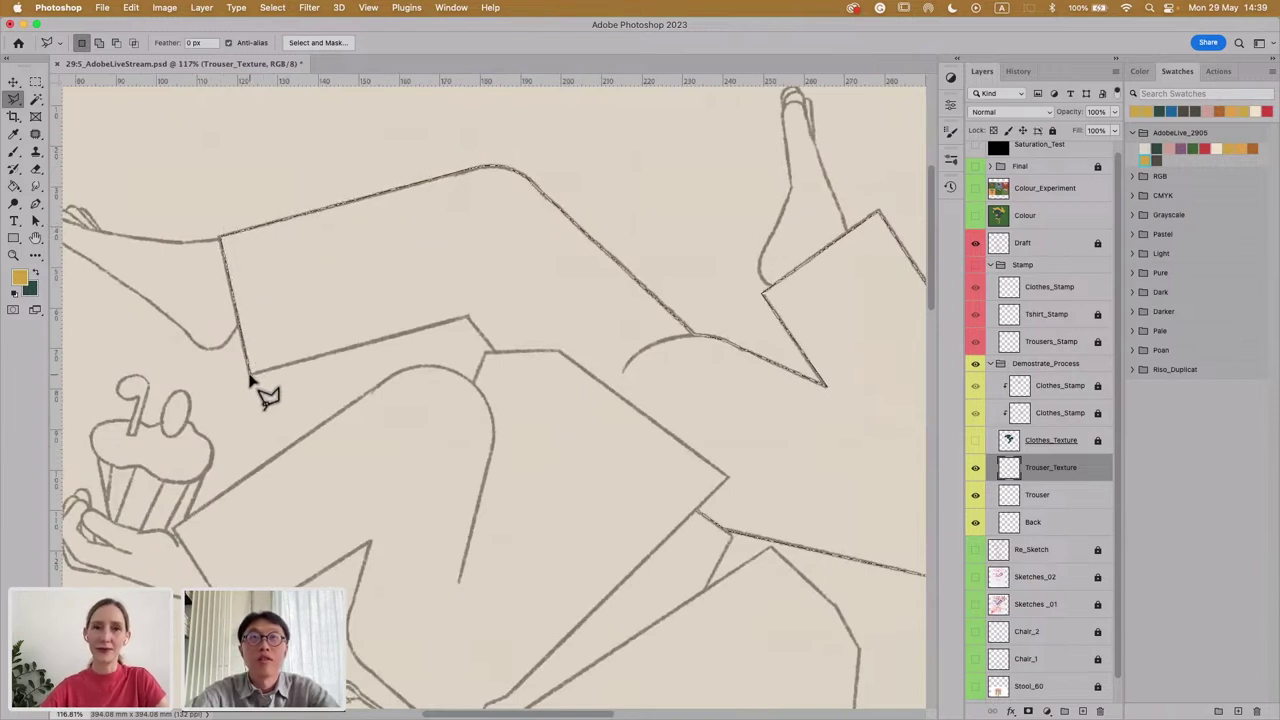
pyautogui.click(467, 317)
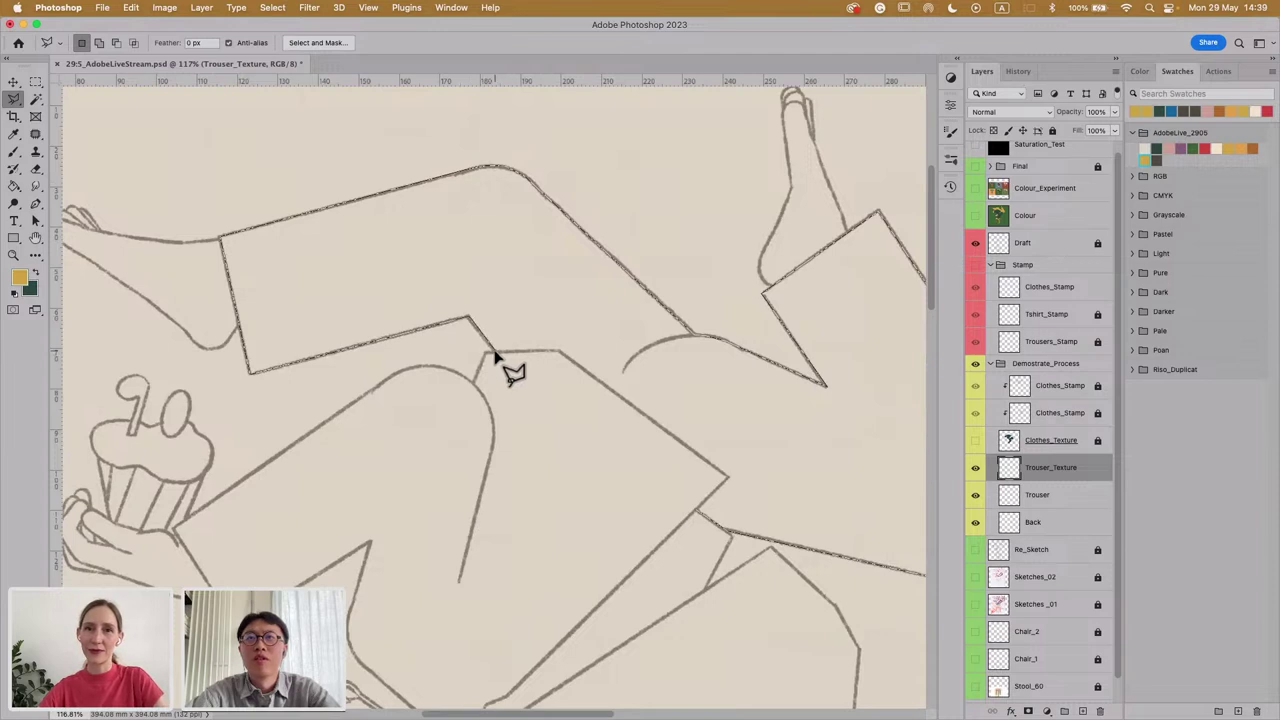
pyautogui.click(489, 352)
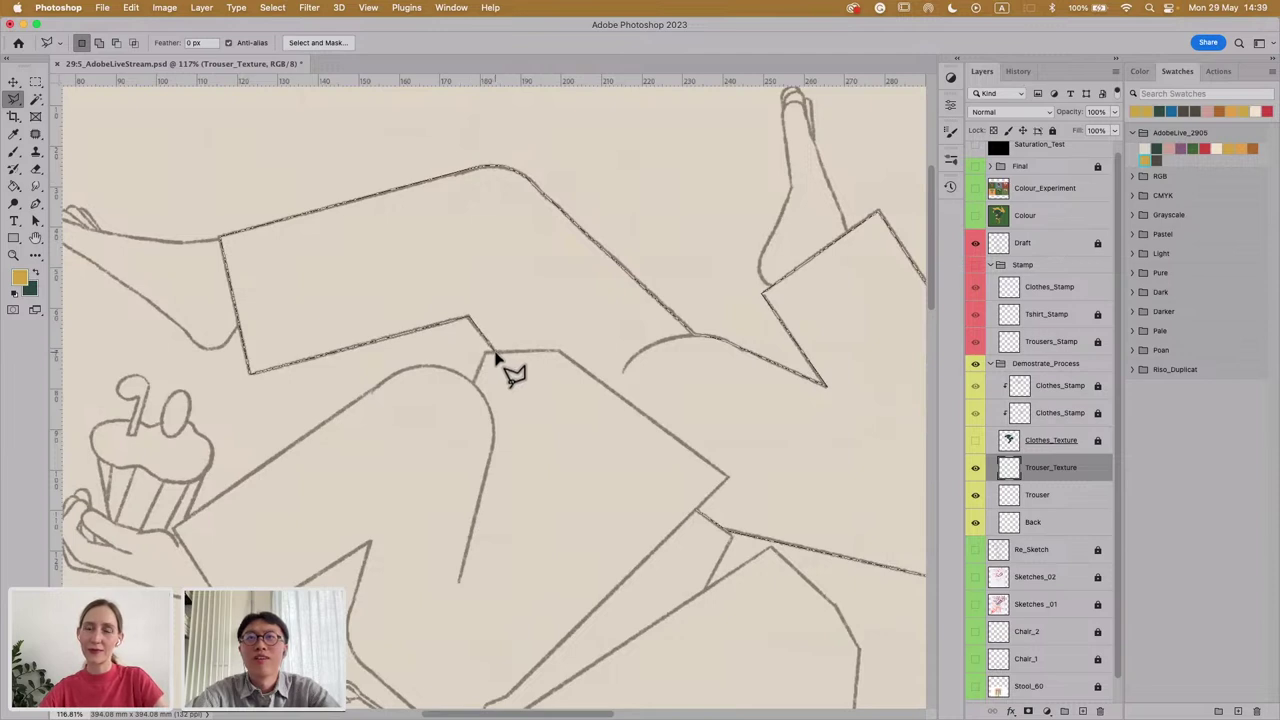
pyautogui.click(559, 353)
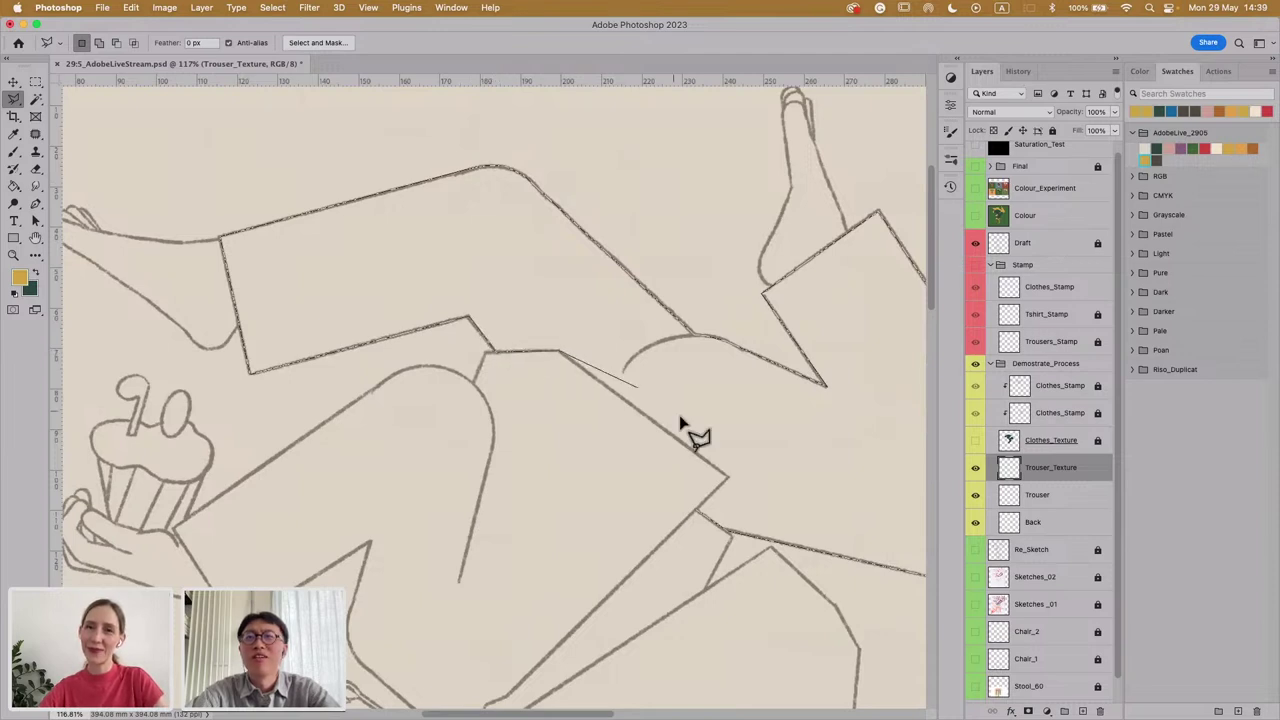
pyautogui.click(728, 479)
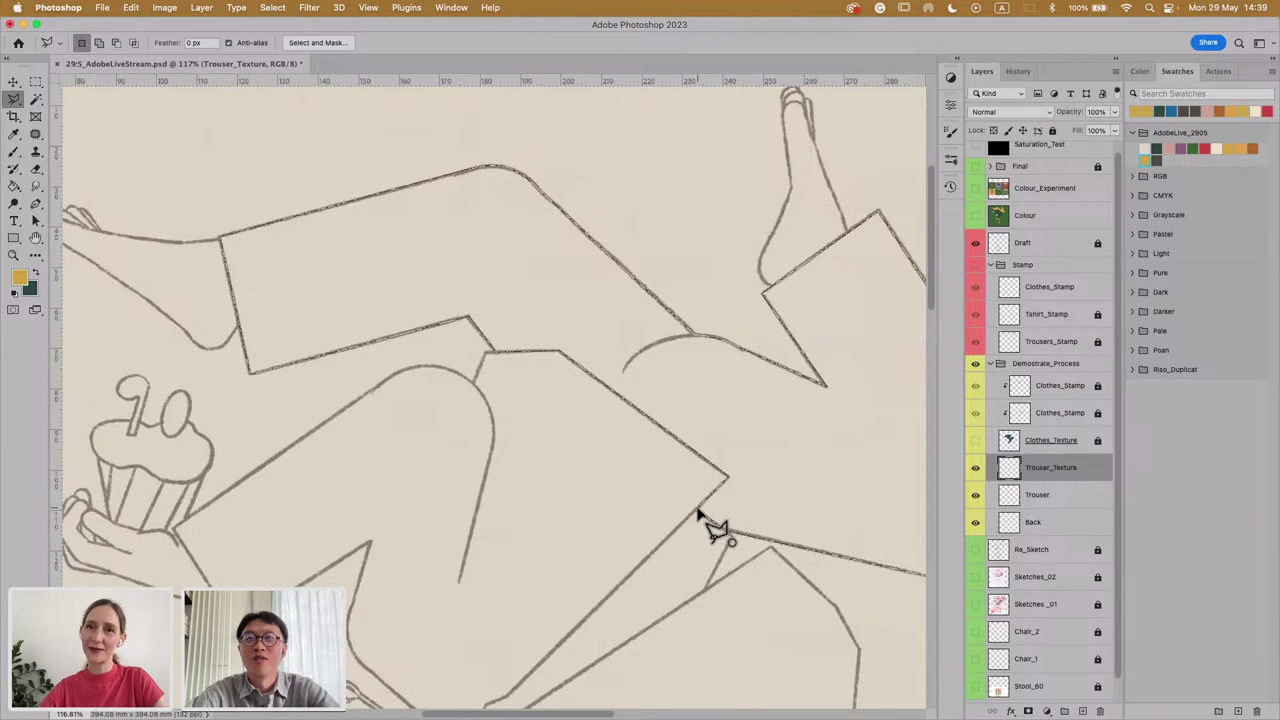
pyautogui.click(698, 512)
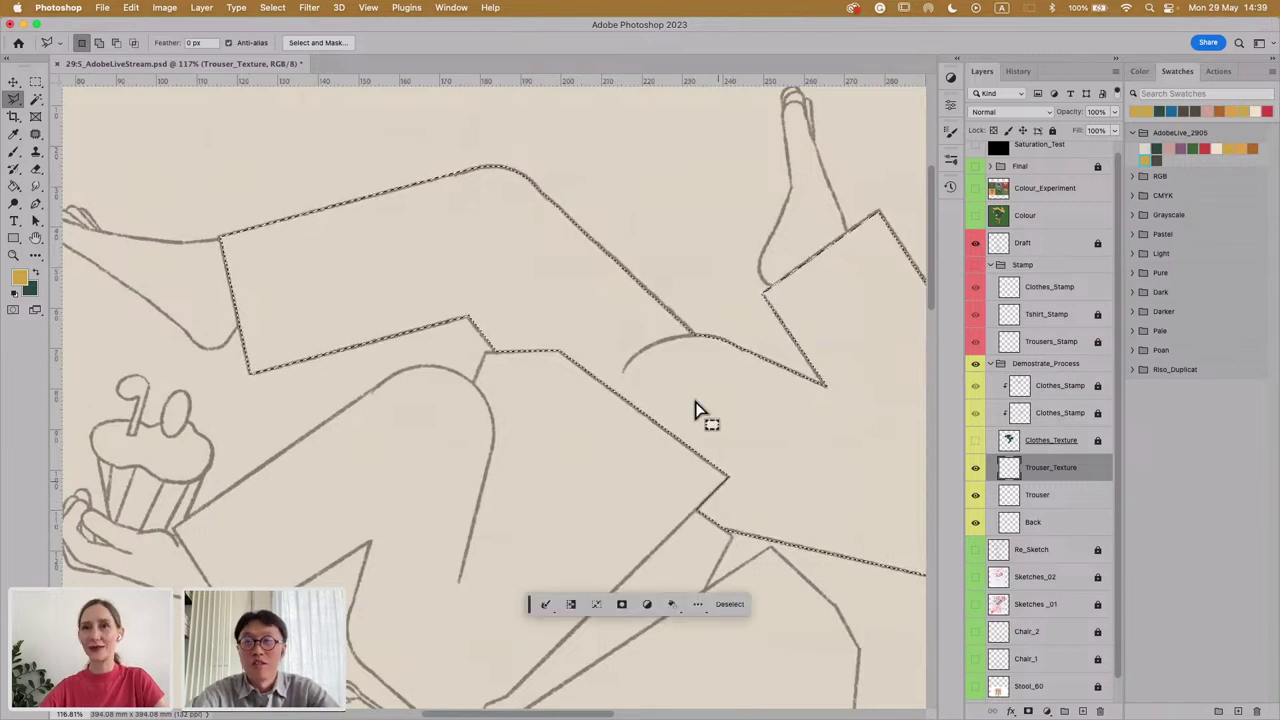
# Step: Fill the trouser selection with the mustard foreground colour using the Paint Bucket, then deselect
pyautogui.press('g')
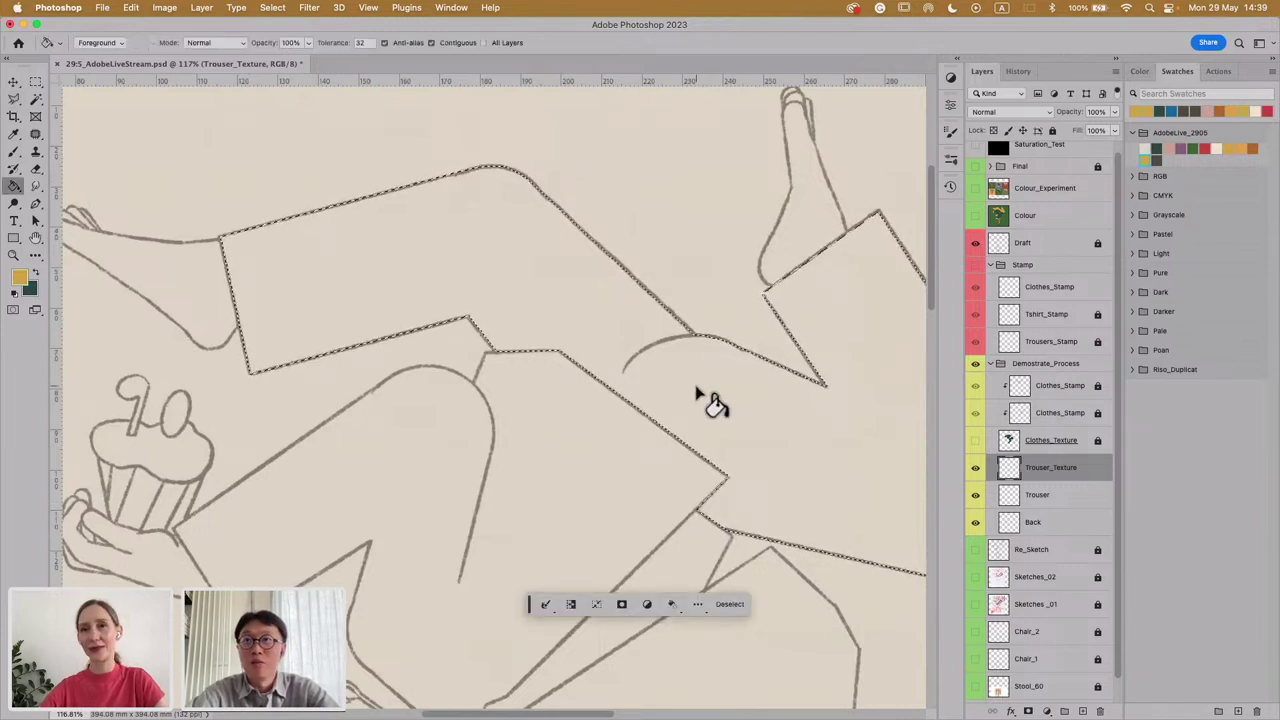
pyautogui.click(757, 418)
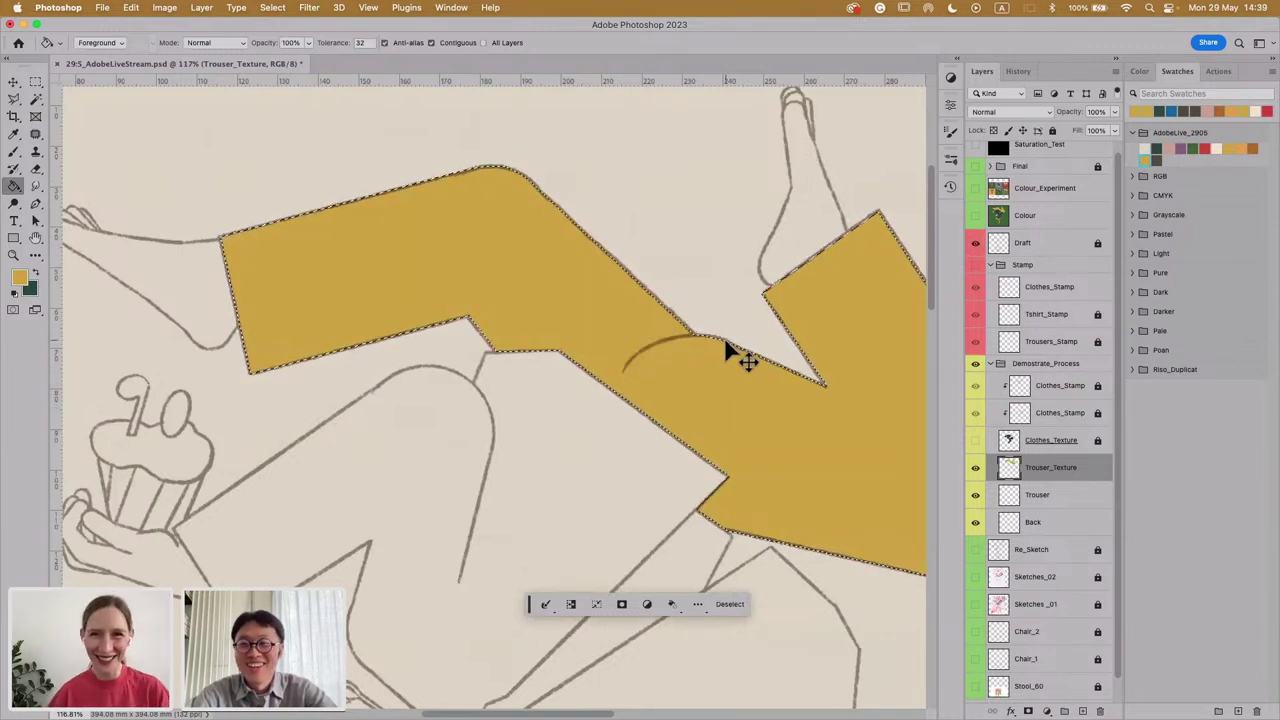
pyautogui.press('super+d')
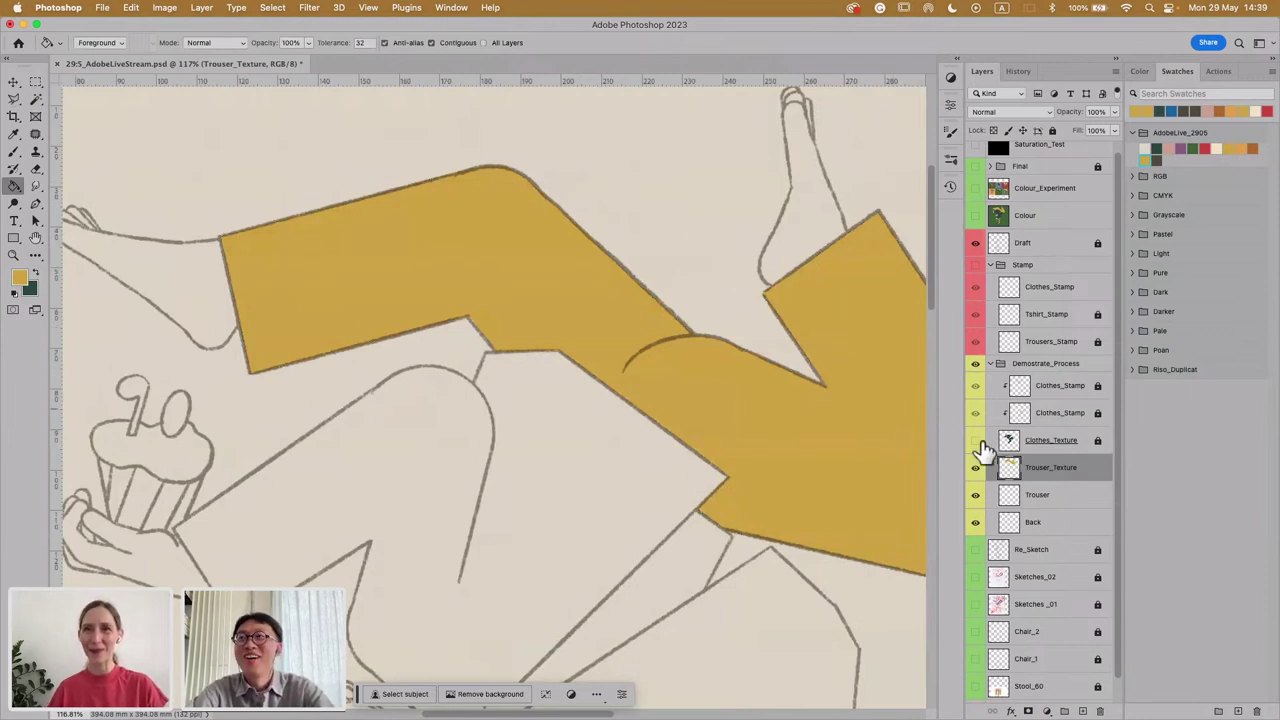
# Step: Lock the Clothes_Stamp layer, then select the Tshirt_Stamp and Trousers_Stamp layers
pyautogui.click(1080, 292)
pyautogui.click(1051, 131)
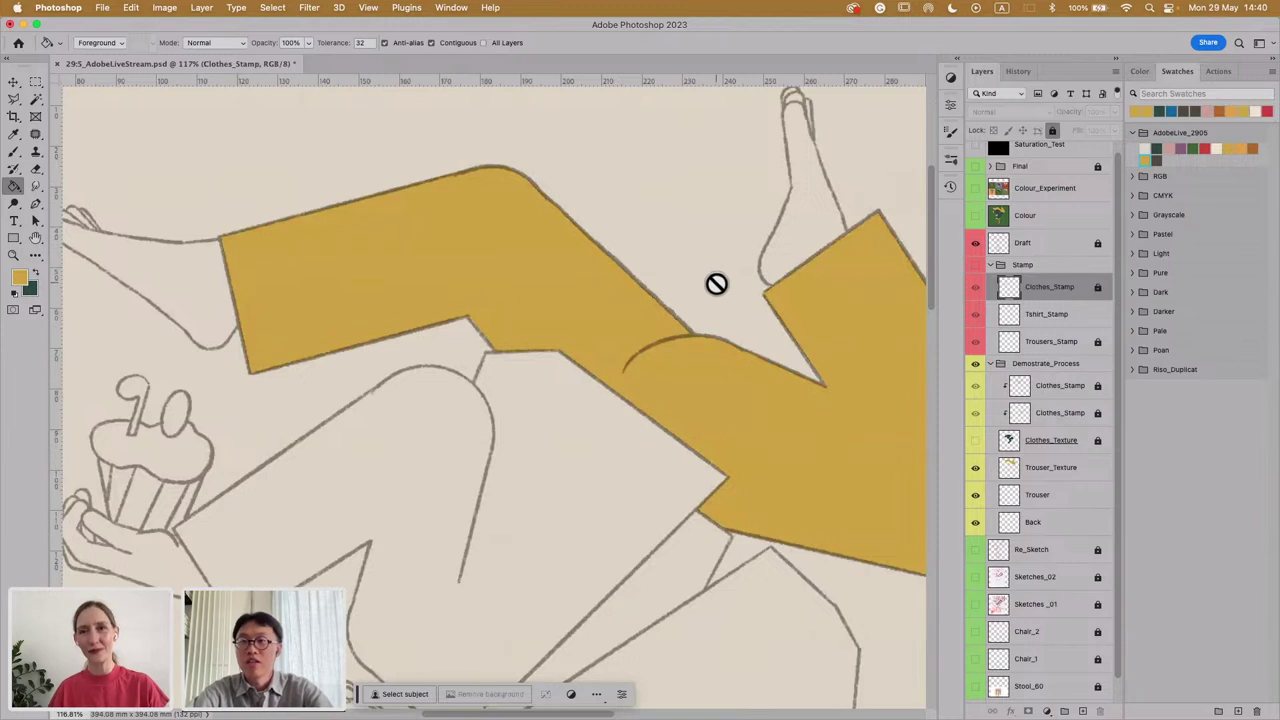
pyautogui.click(1075, 322)
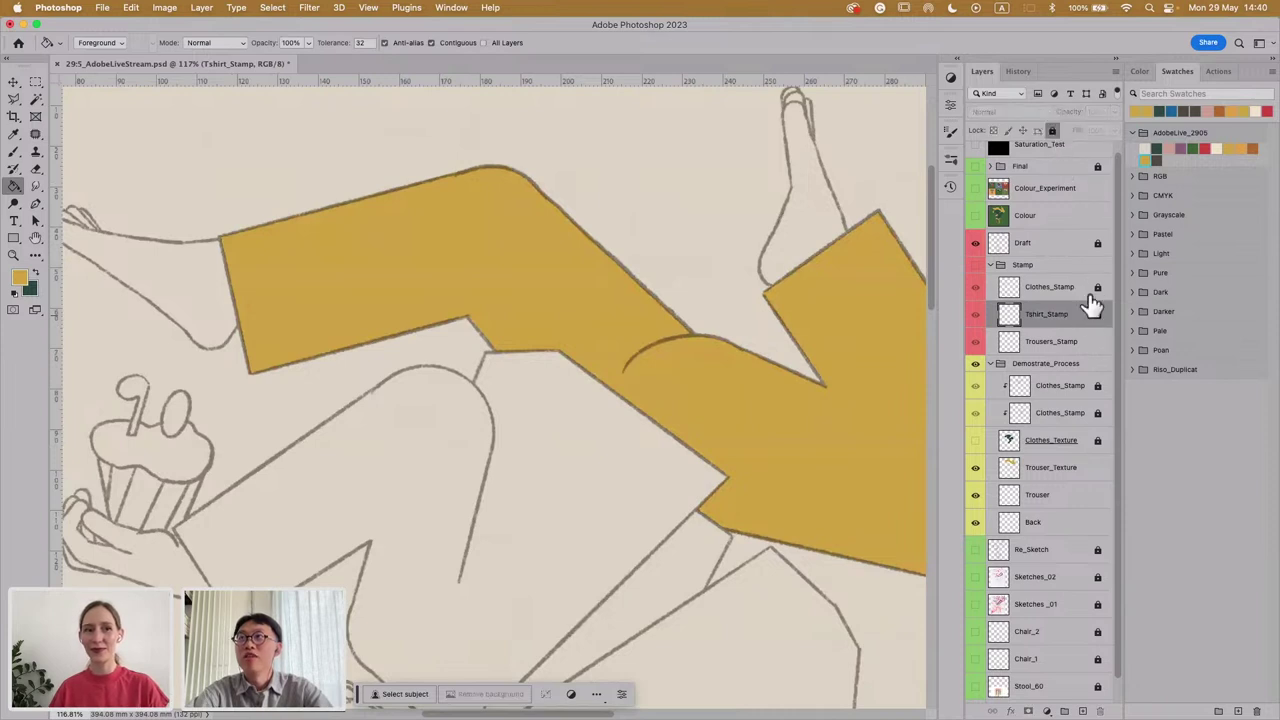
pyautogui.click(1075, 343)
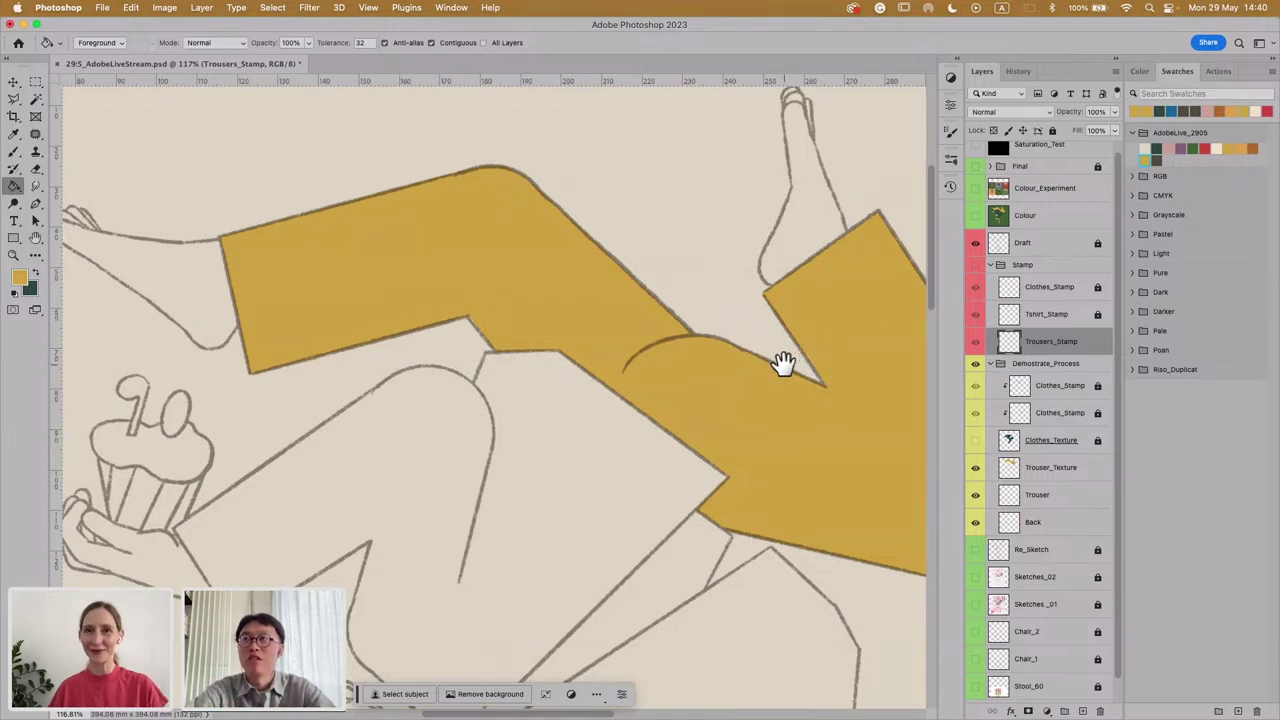
# Step: Make the Stamp group visible to show its hatch textures over the trousers
pyautogui.moveTo(709, 251)
pyautogui.mouseDown()
pyautogui.moveTo(634, 289)
pyautogui.moveTo(589, 279)
pyautogui.moveTo(617, 314)
pyautogui.moveTo(551, 283)
pyautogui.moveTo(589, 294)
pyautogui.moveTo(566, 286)
pyautogui.moveTo(545, 291)
pyautogui.mouseUp()
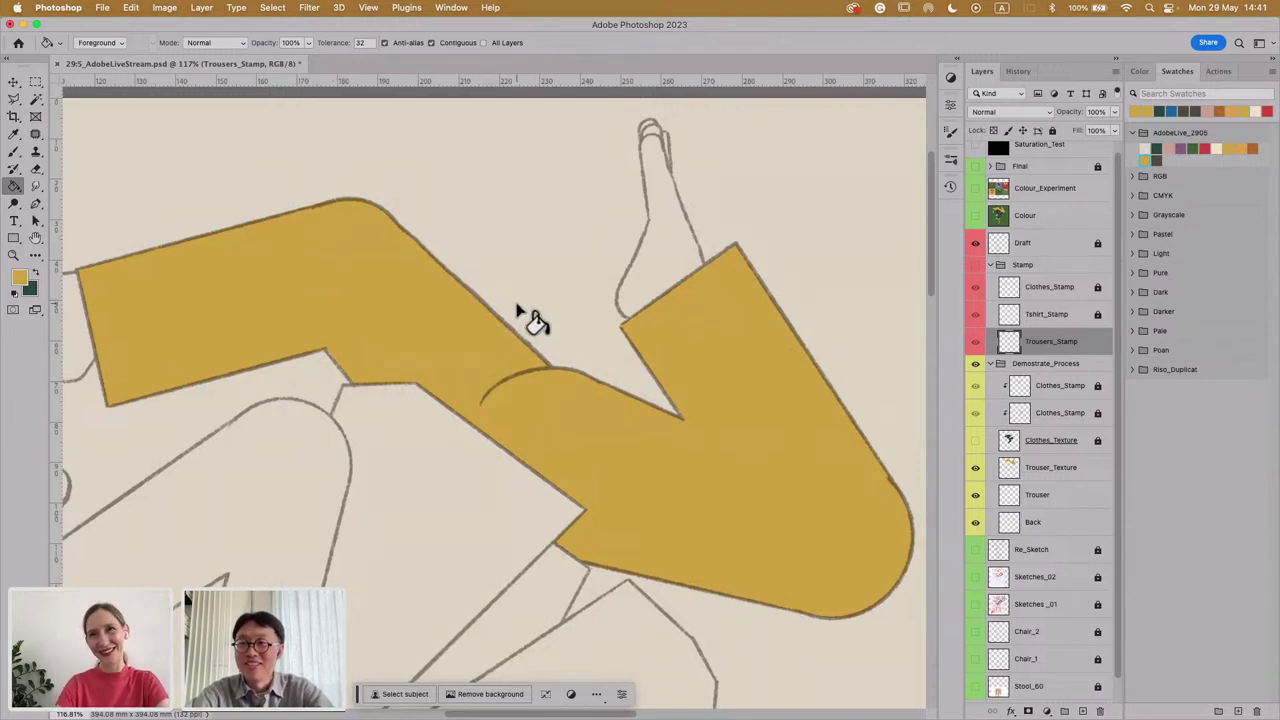
pyautogui.hscroll(-3, 546, 294)
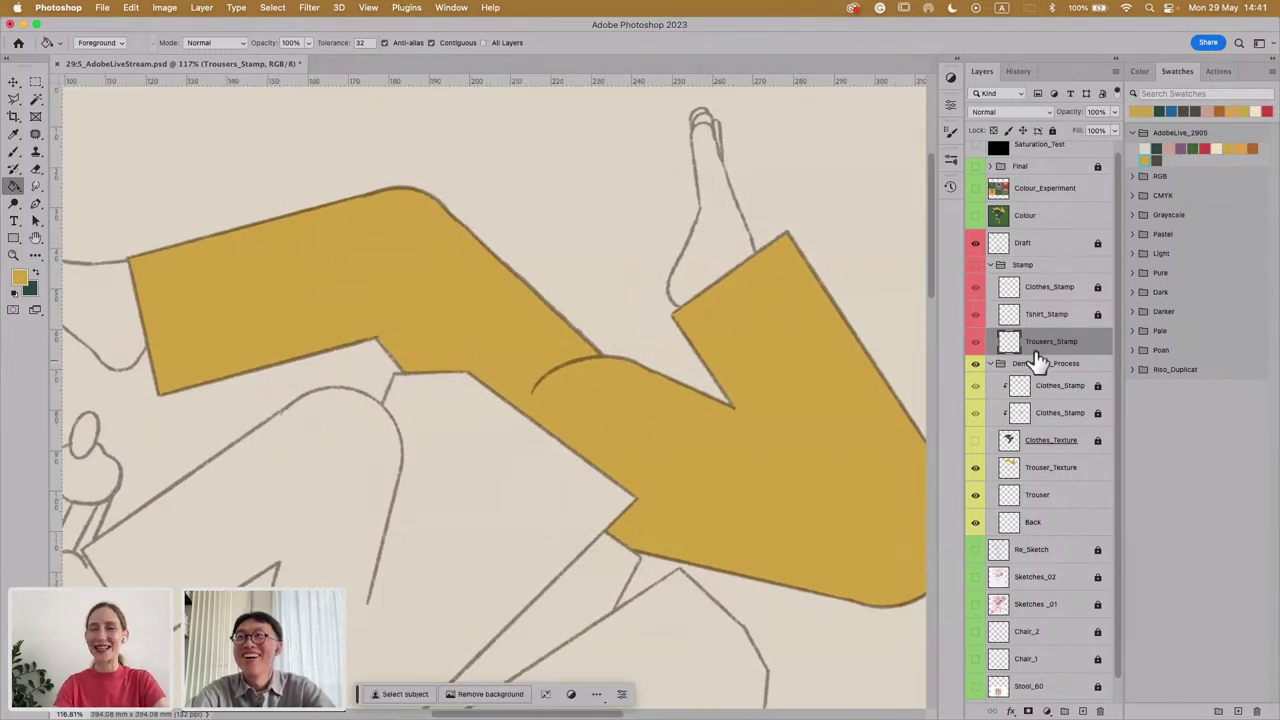
pyautogui.click(975, 264)
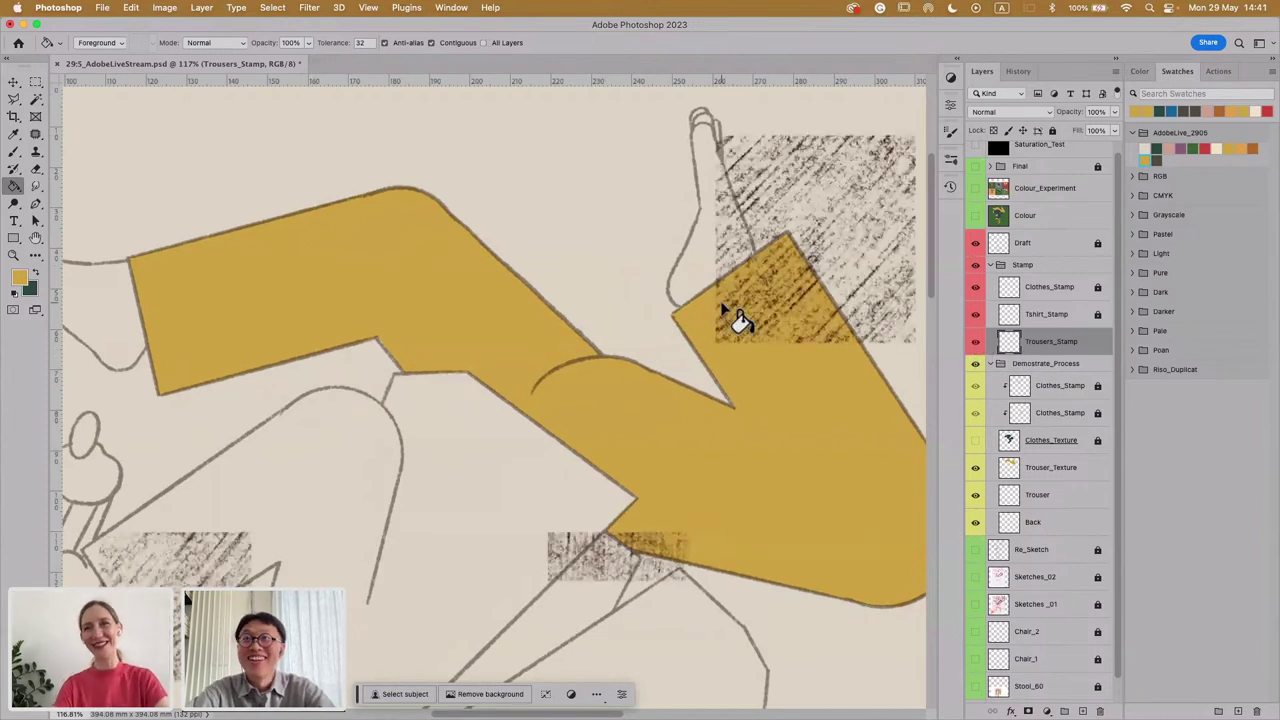
# Step: With the Move tool active, hide the Stamp group and add an empty Layer 3 above Trouser_Texture
pyautogui.press('v')
pyautogui.click(888, 236)
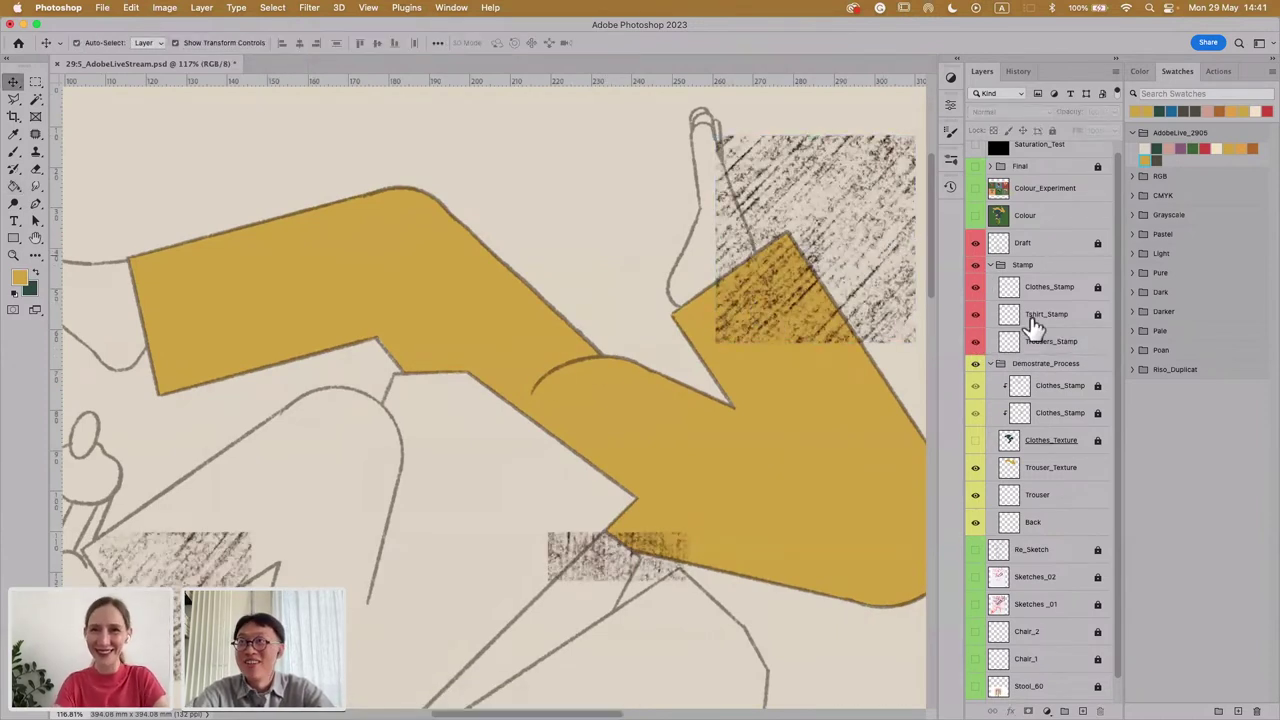
pyautogui.click(1052, 467)
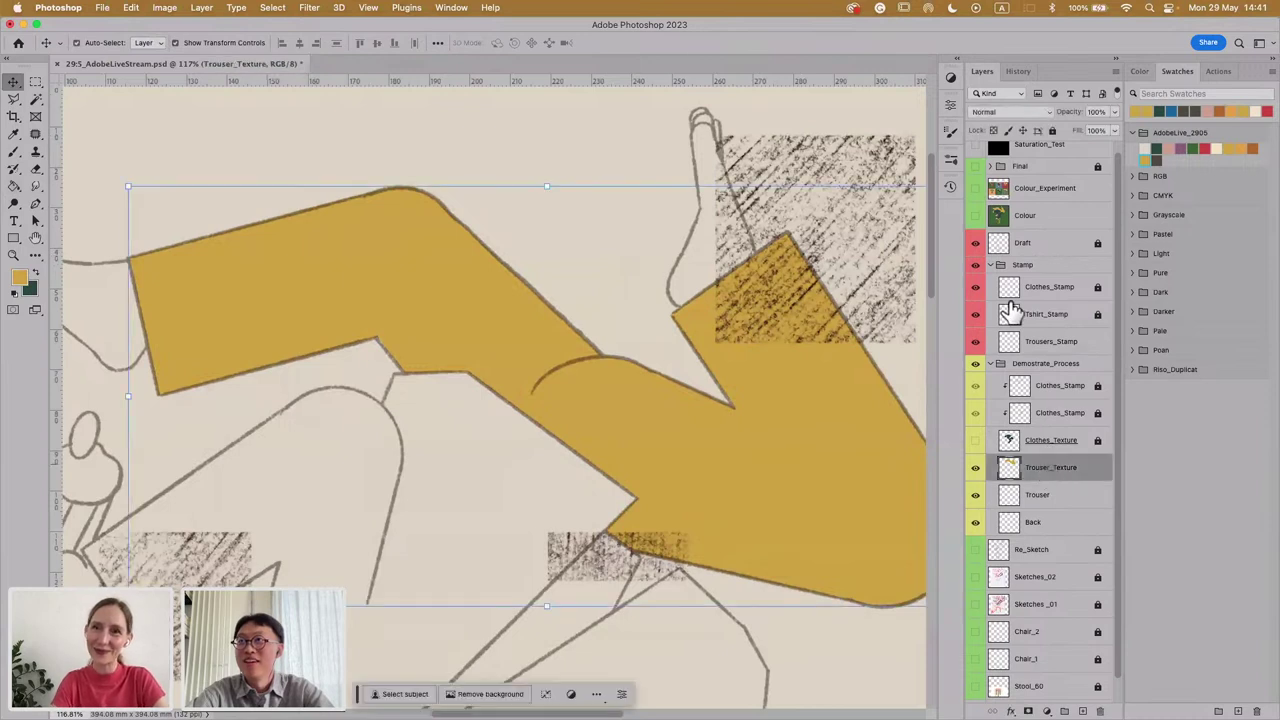
pyautogui.click(975, 264)
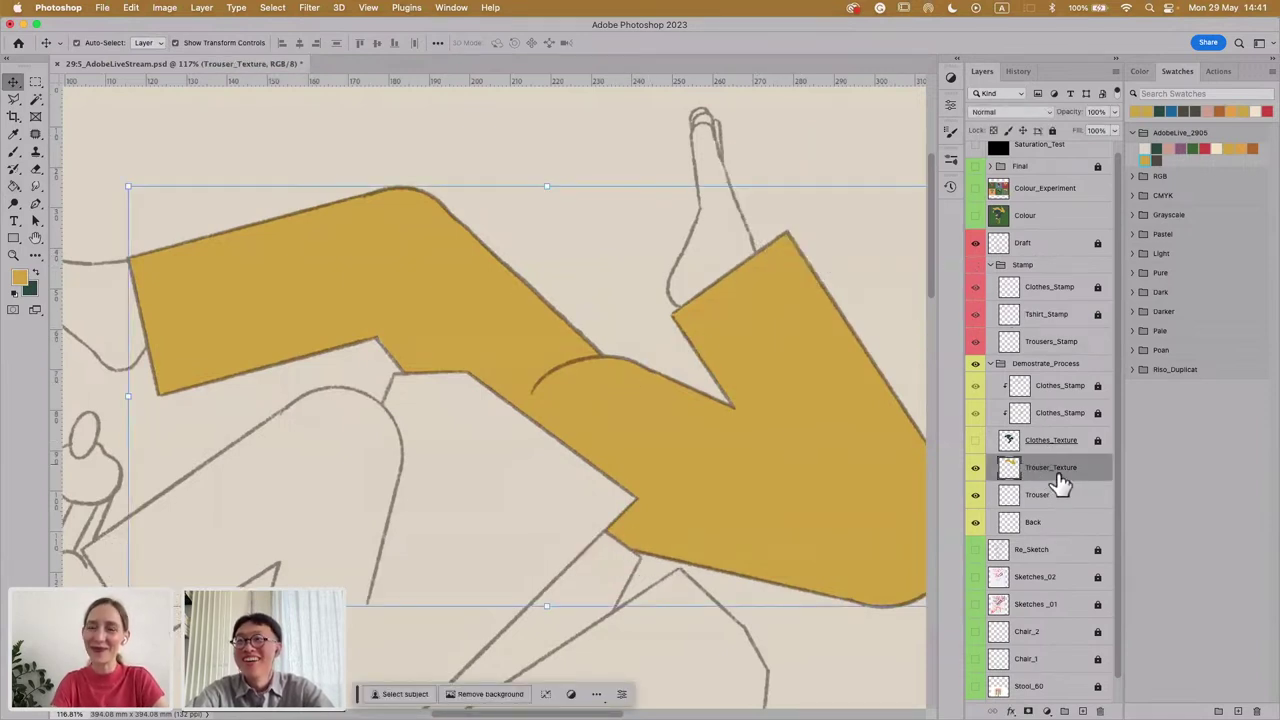
pyautogui.click(1083, 711)
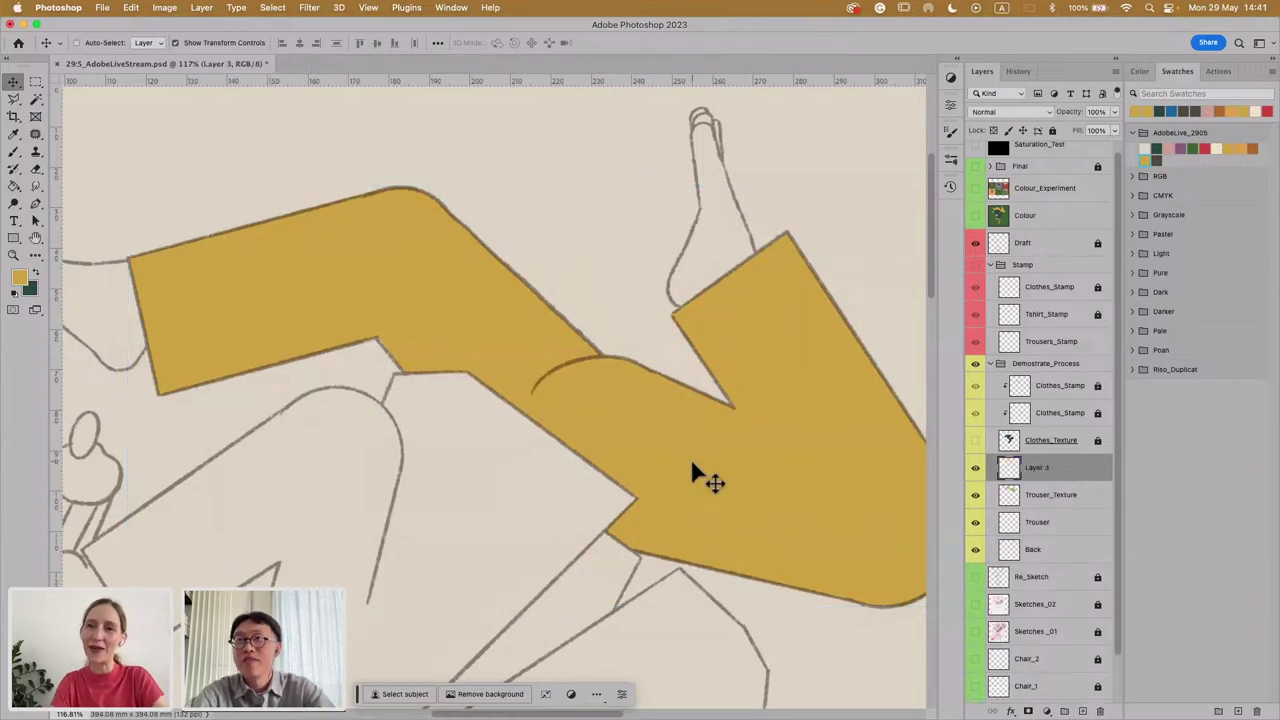
# Step: Copy Trousers_Stamp into the Demostrate_Process group and hide the Stamp group again
pyautogui.click(1062, 348)
pyautogui.moveTo(974, 352); pyautogui.dragTo(974, 270)
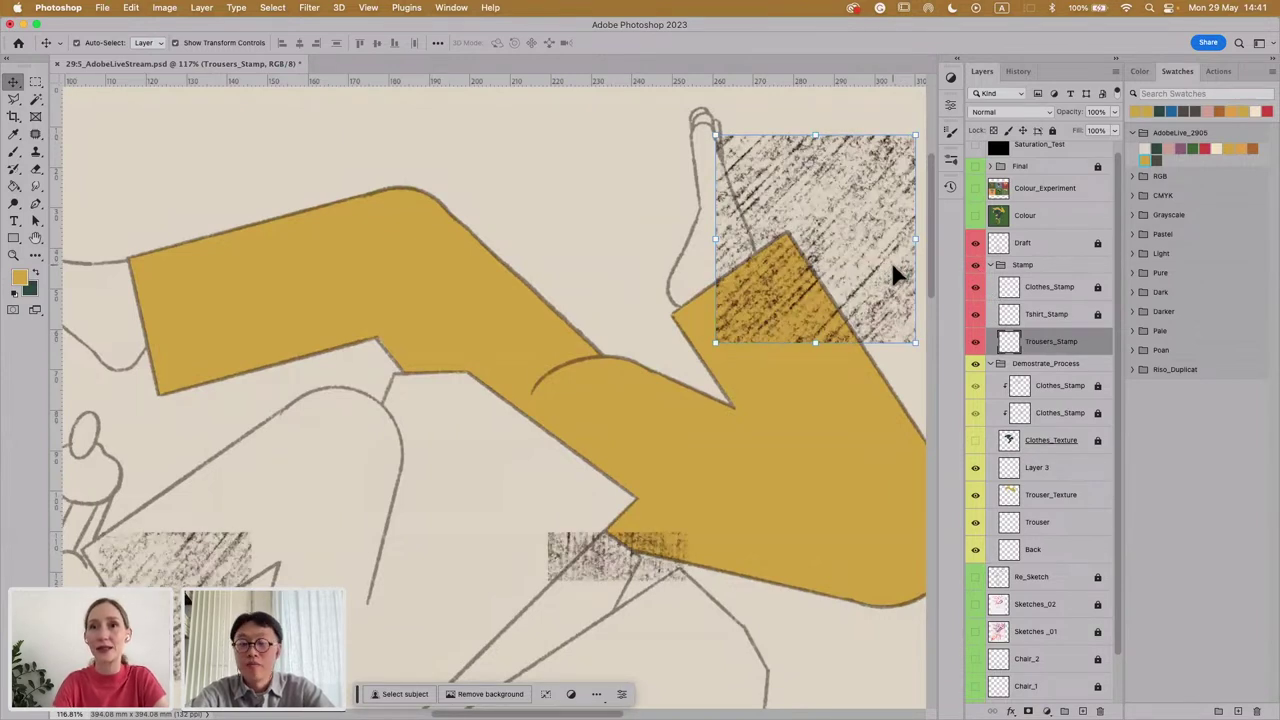
pyautogui.moveTo(1050, 341); pyautogui.dragTo(1050, 470)
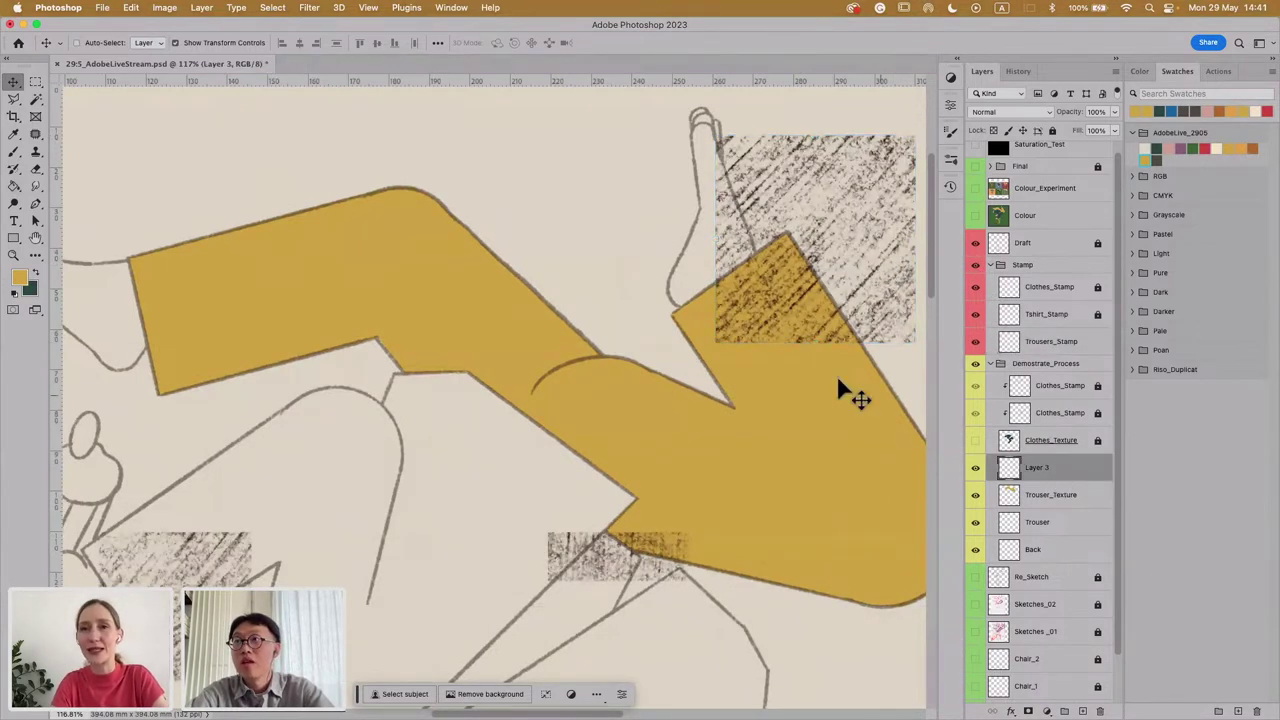
pyautogui.click(975, 265)
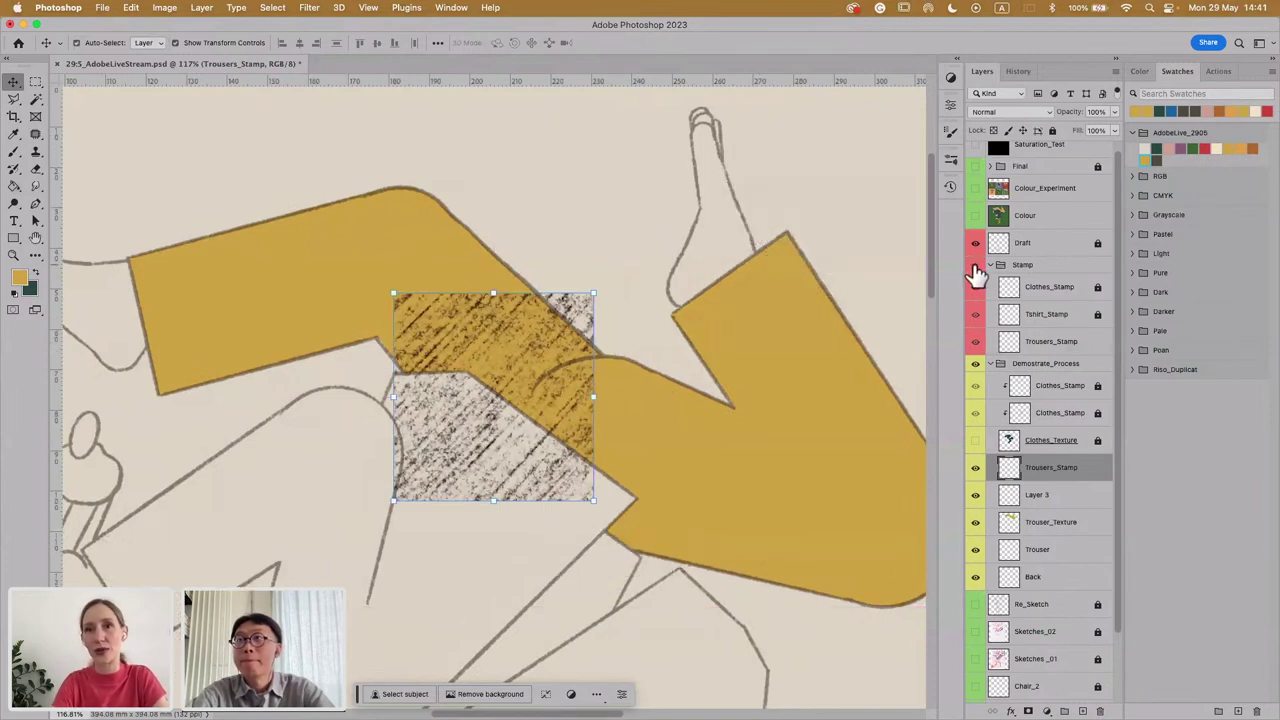
pyautogui.scroll(-3, 706, 358)
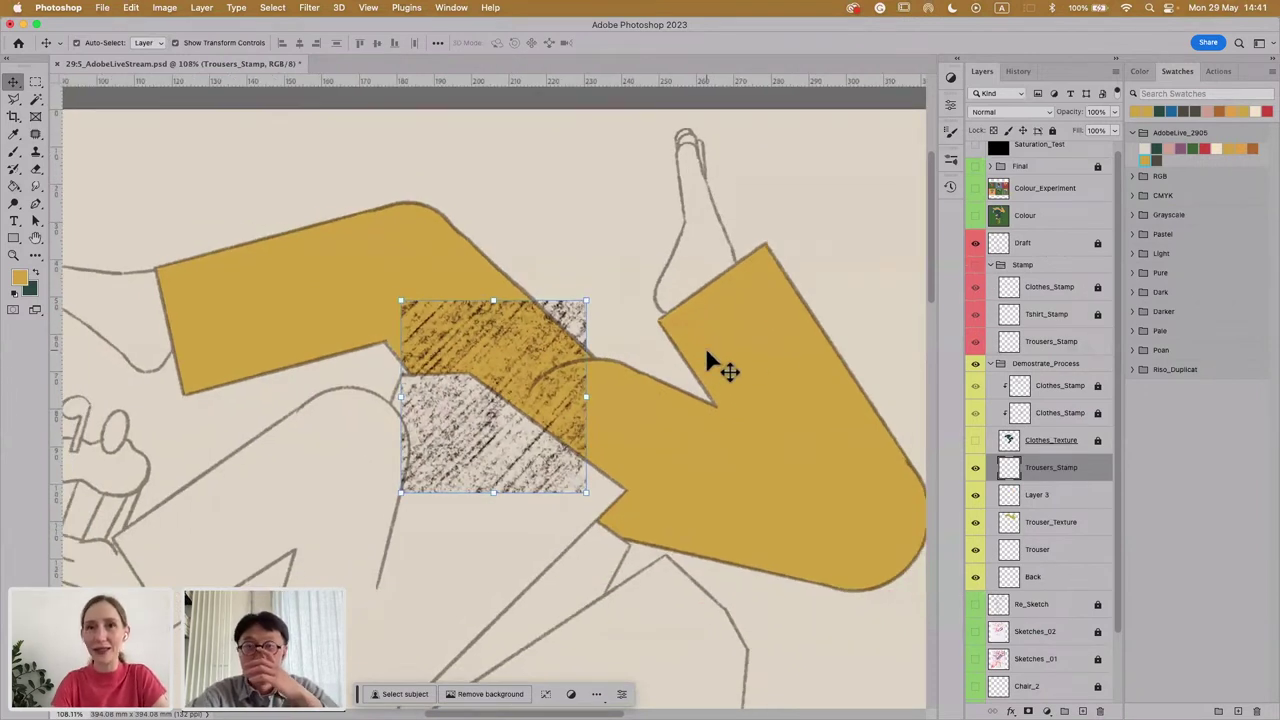
# Step: Position the hatch texture over the upper trouser area and paste a copy beside it
pyautogui.moveTo(476, 355); pyautogui.dragTo(713, 197)
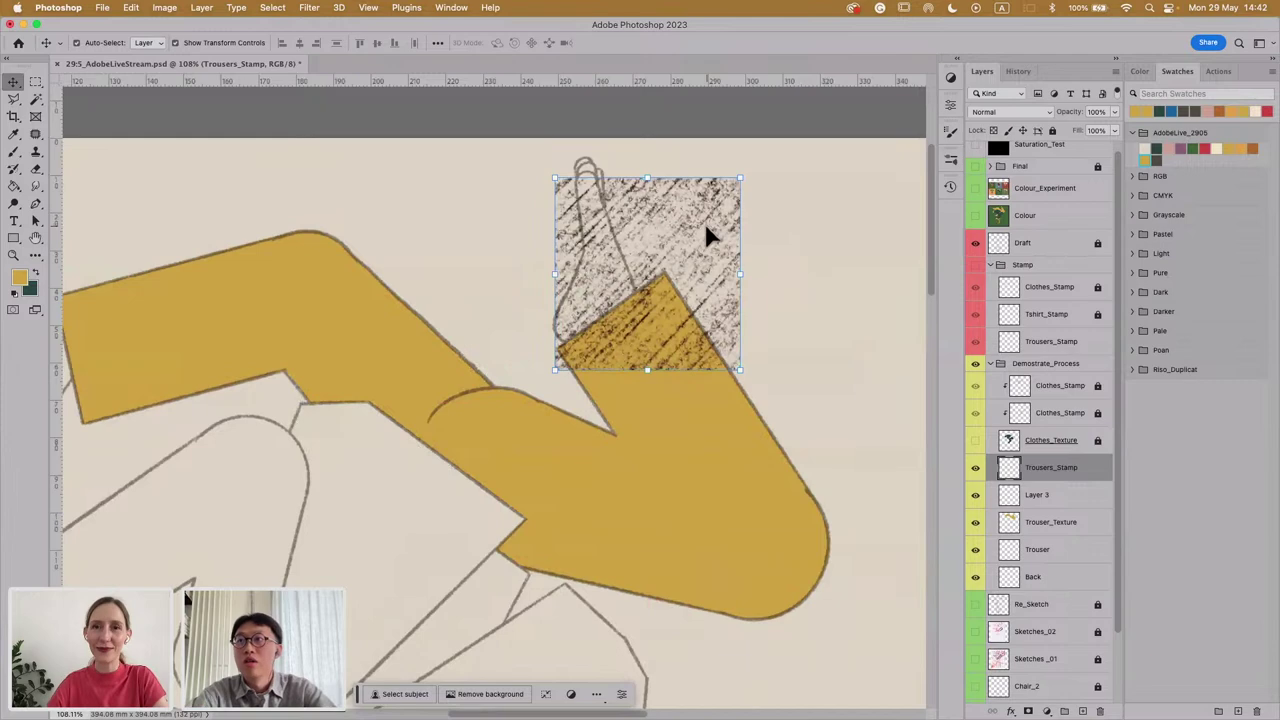
pyautogui.moveTo(706, 234); pyautogui.dragTo(683, 233)
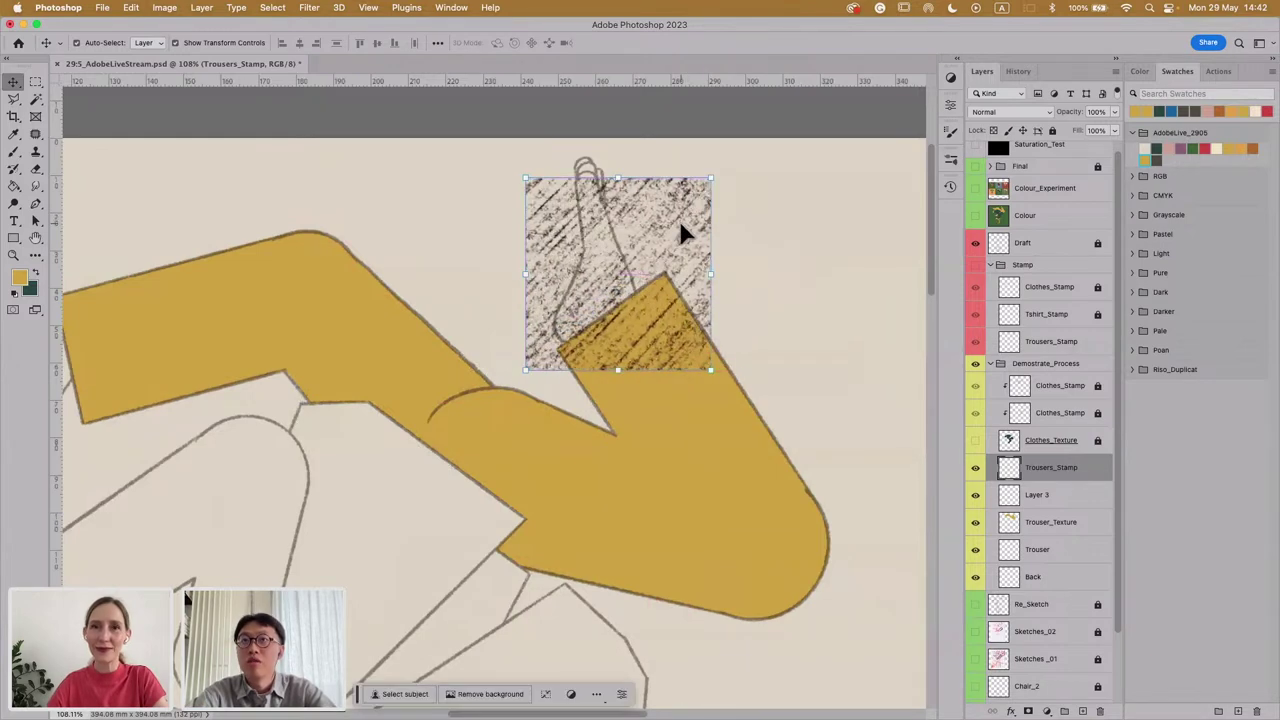
pyautogui.press('super+v')
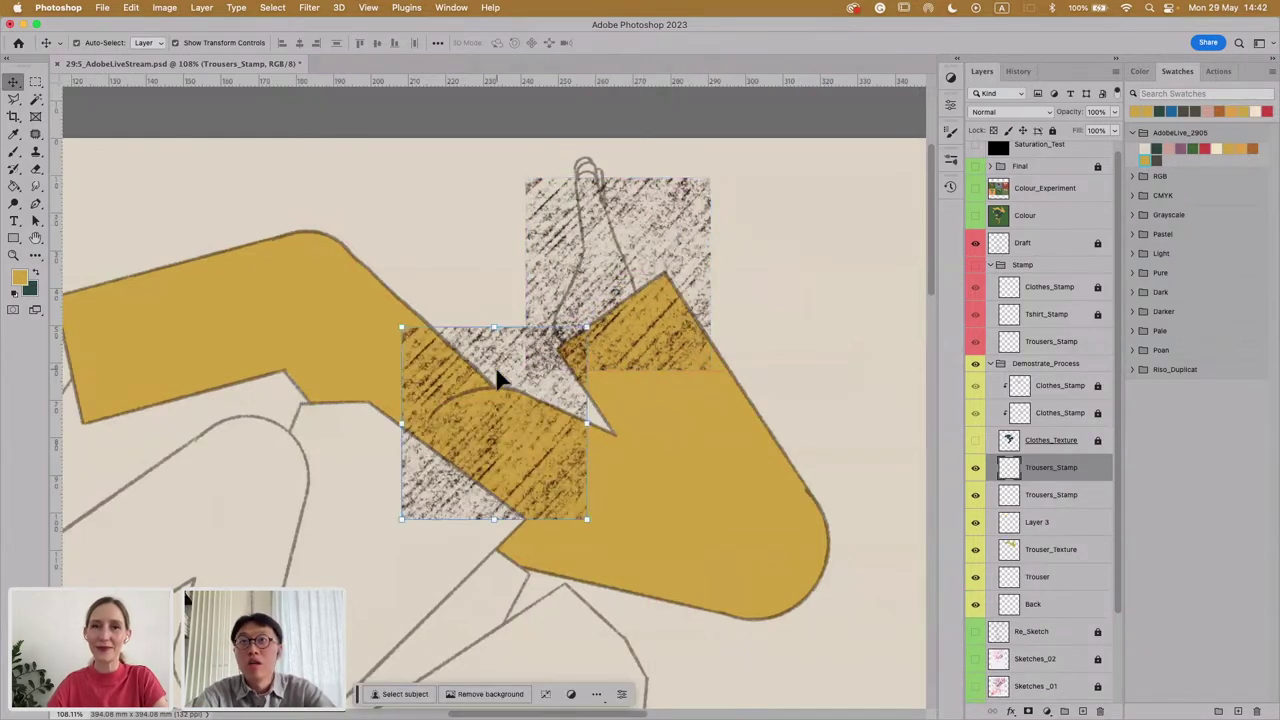
pyautogui.moveTo(520, 352); pyautogui.dragTo(800, 215)
pyautogui.hscroll(3, 800, 215)
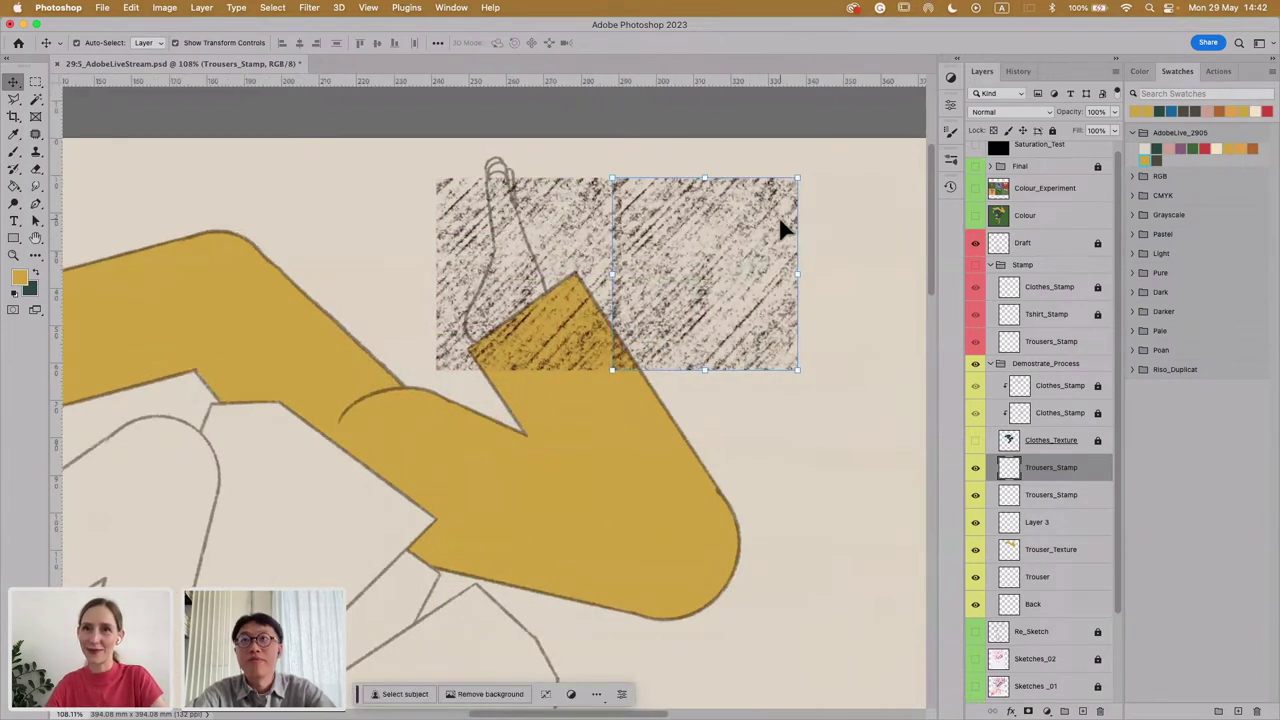
pyautogui.hscroll(2, 783, 230)
pyautogui.click(680, 254)
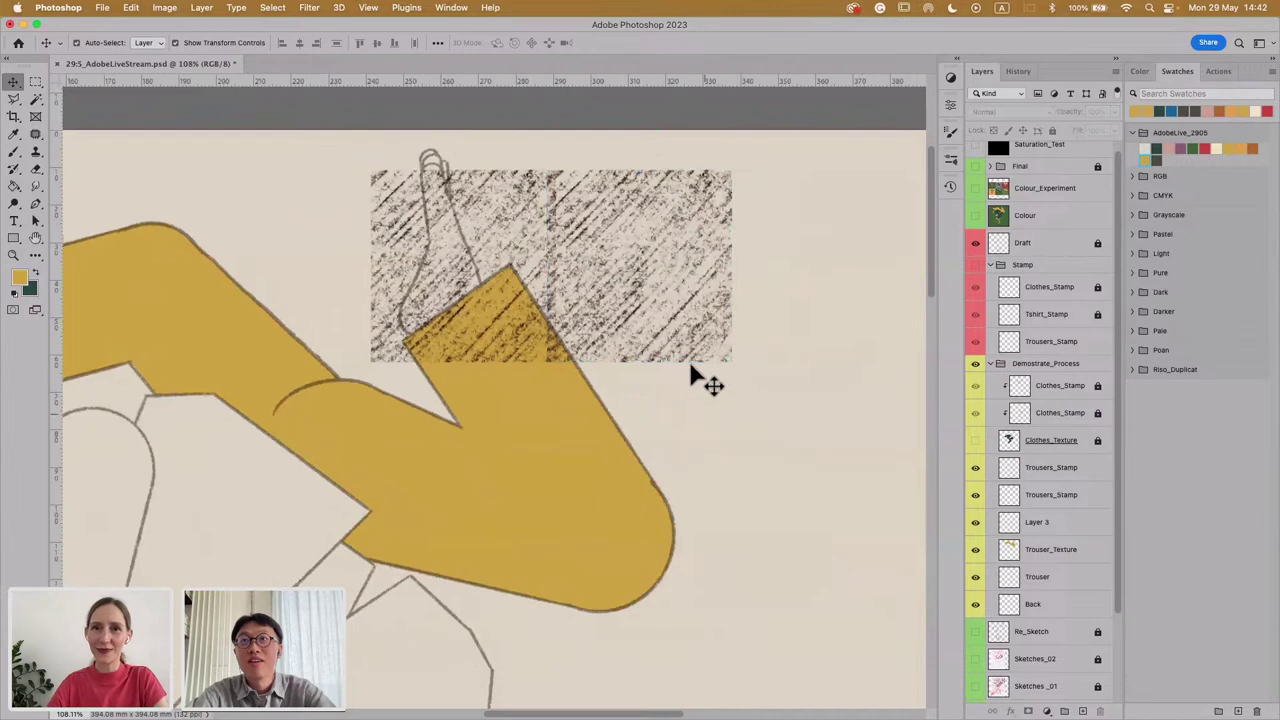
# Step: Duplicate the Trousers_Stamp patch and align the copy at the upper strip's right end
pyautogui.click(1050, 467)
pyautogui.moveTo(720, 360); pyautogui.dragTo(754, 339)
pyautogui.press('super+z')
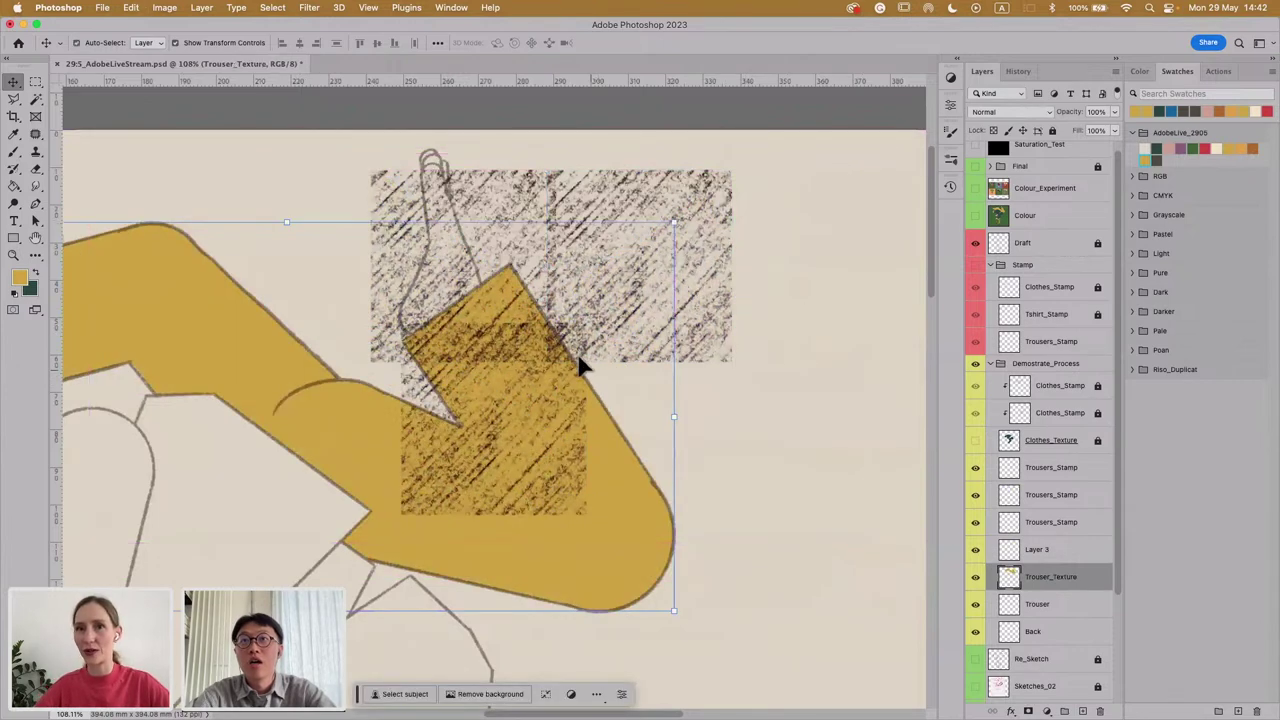
pyautogui.moveTo(425, 385); pyautogui.dragTo(752, 232)
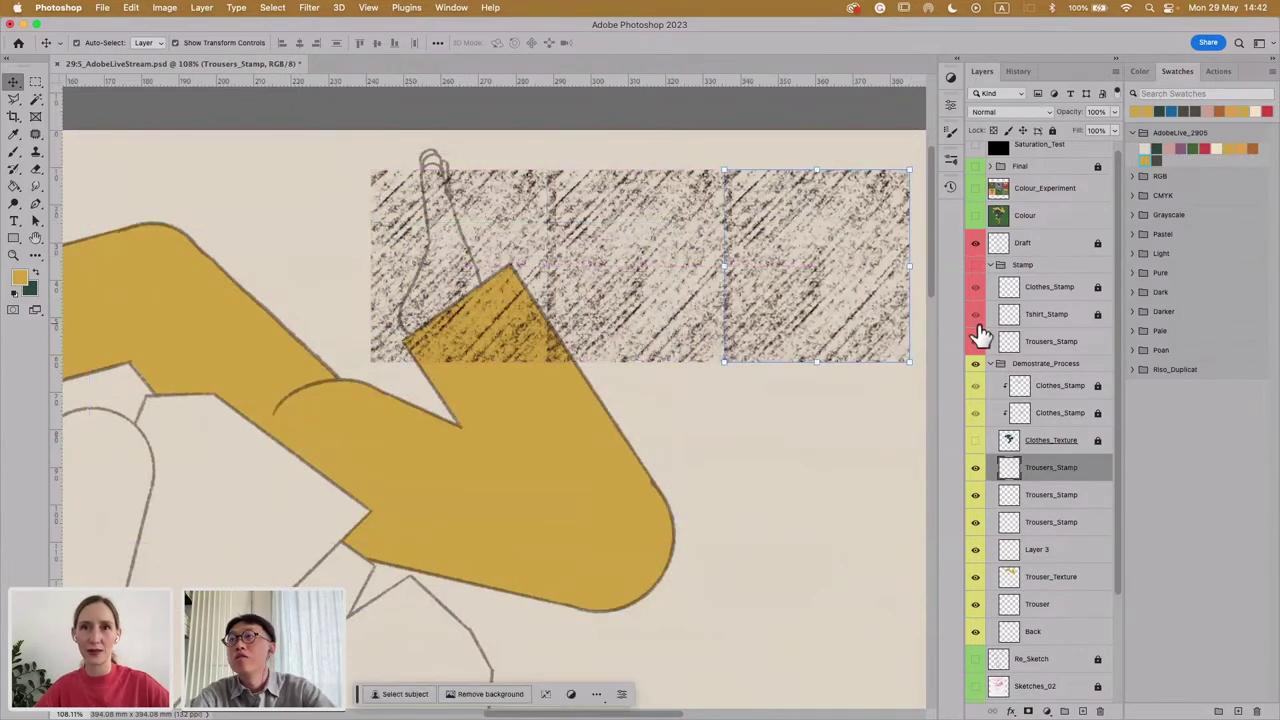
pyautogui.scroll(-3, 630, 368)
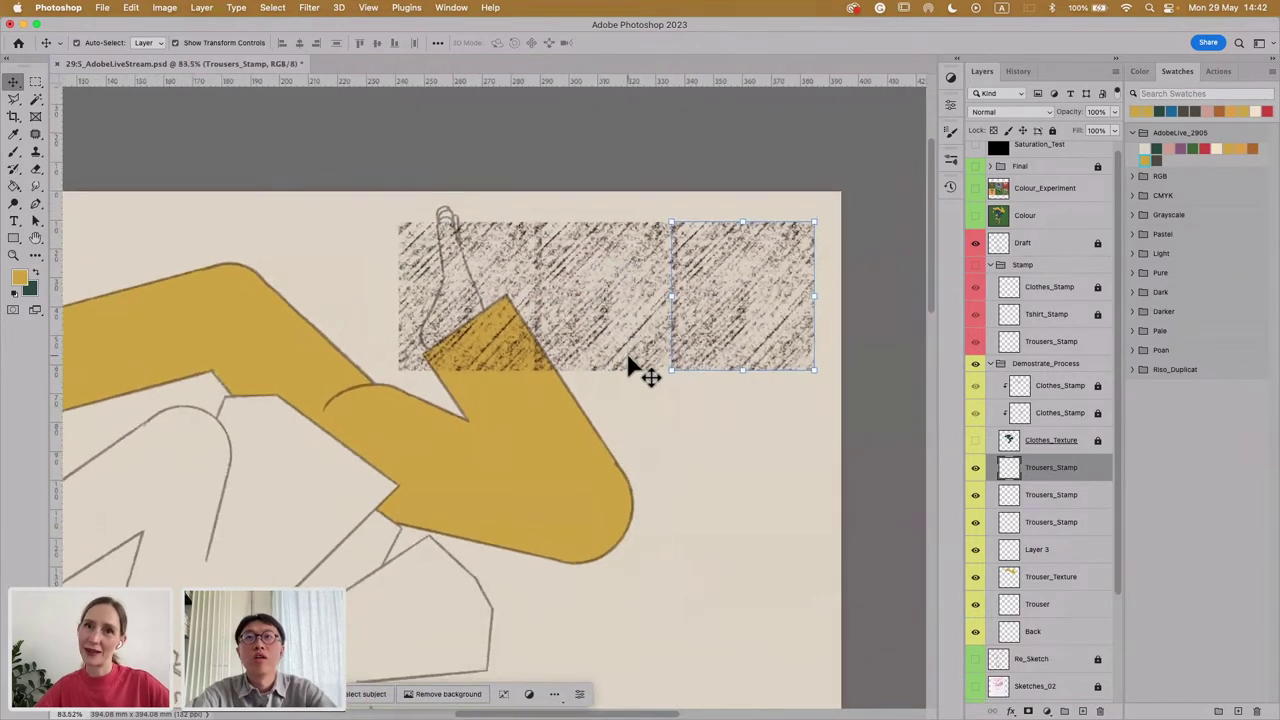
pyautogui.scroll(-1, 737, 296)
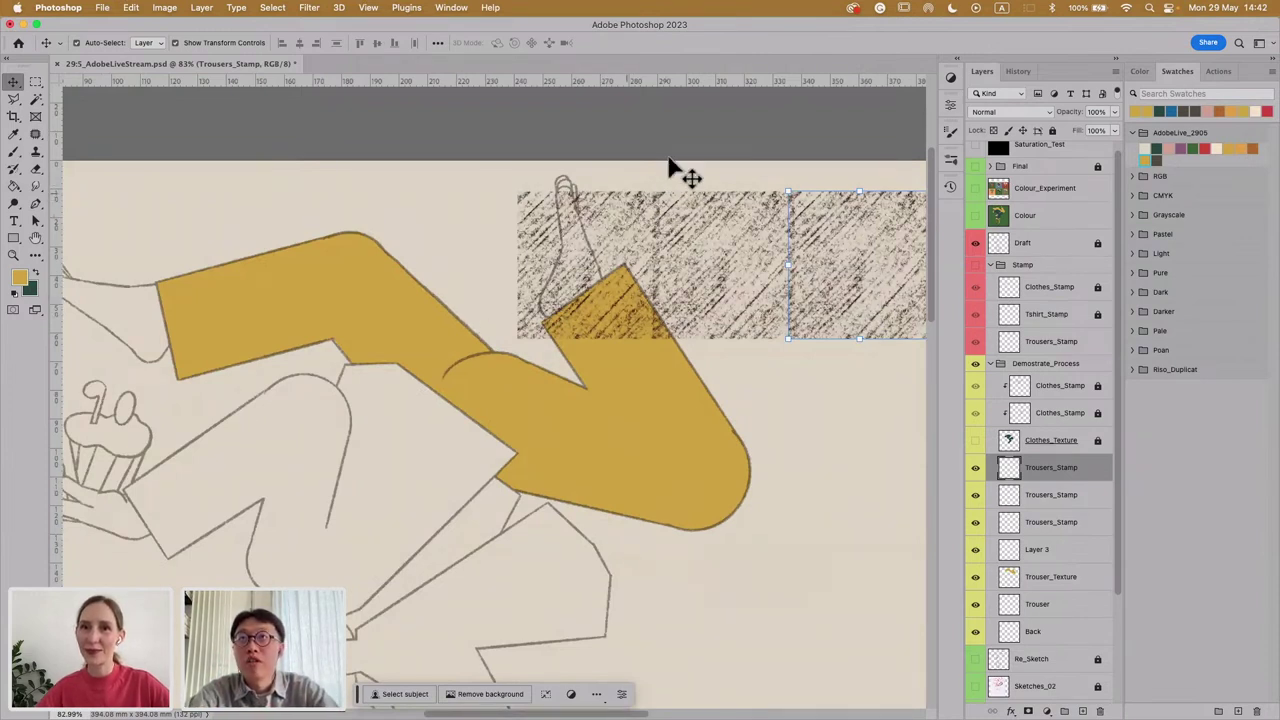
pyautogui.click(976, 265)
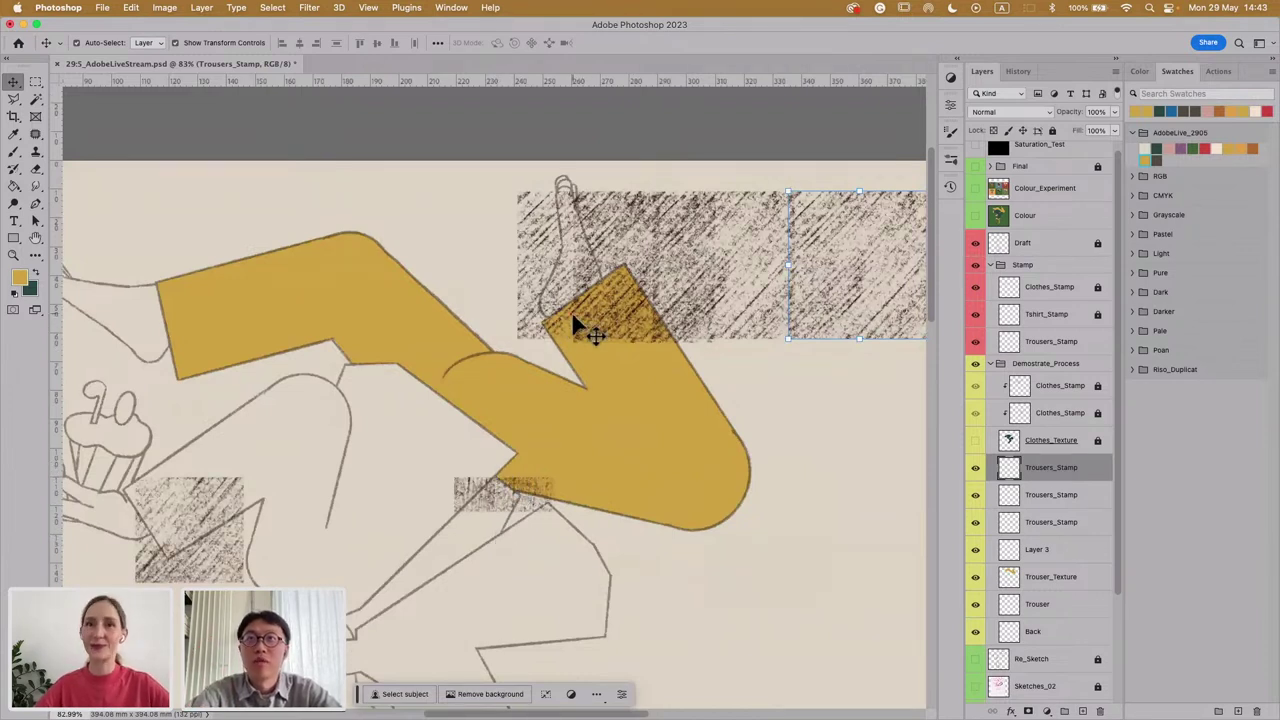
pyautogui.click(976, 265)
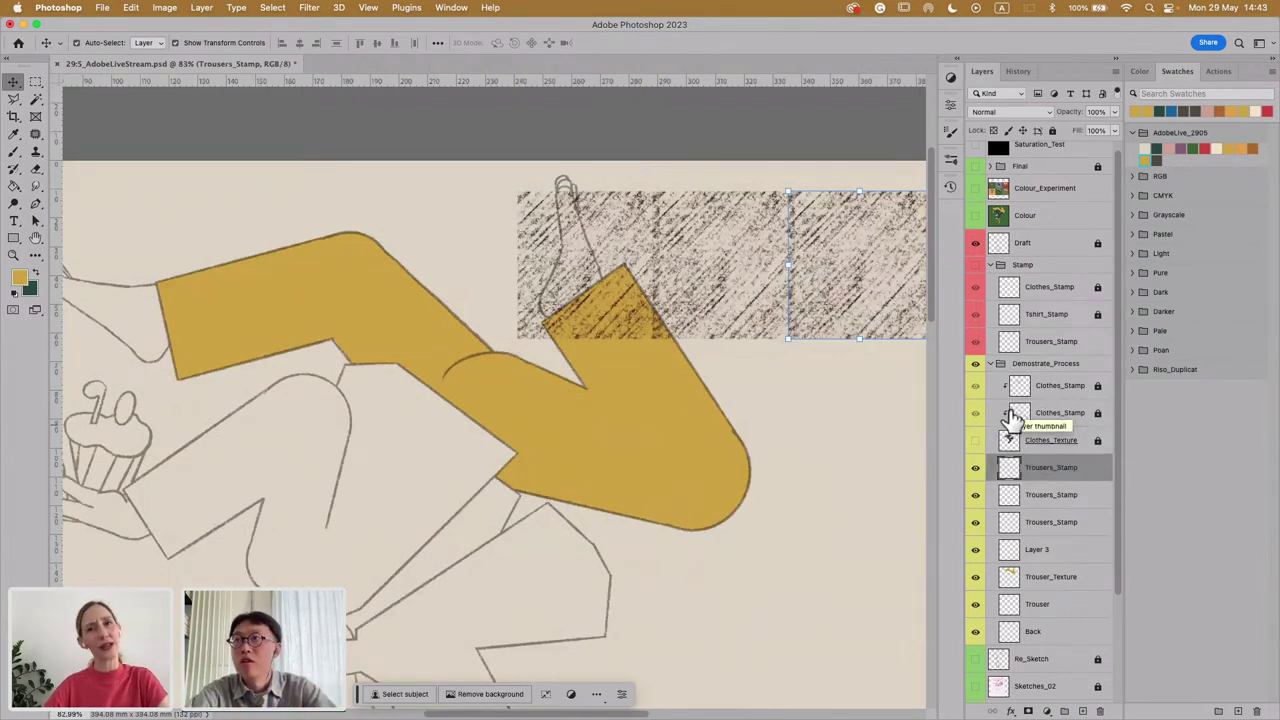
pyautogui.hscroll(3, 789, 322)
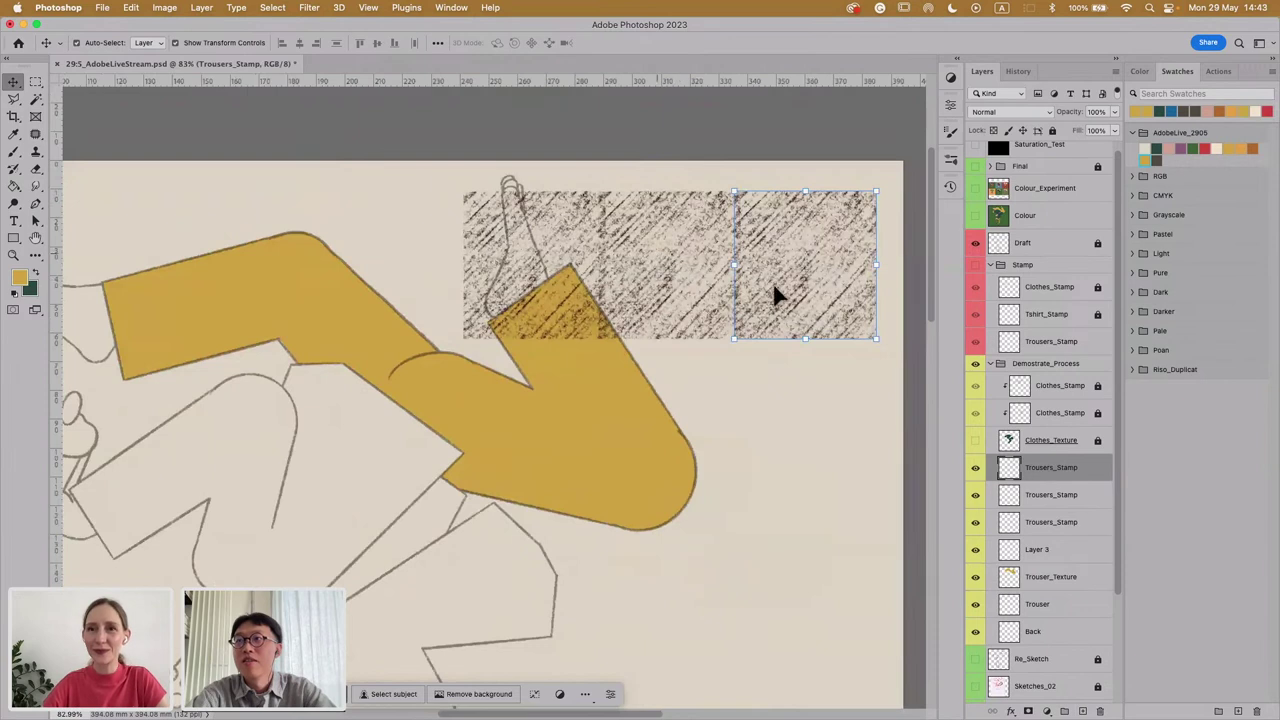
# Step: Merge the three Trousers_Stamp layers into one
pyautogui.click(1068, 533)
pyautogui.moveTo(549, 166); pyautogui.dragTo(762, 241)
pyautogui.click(812, 168)
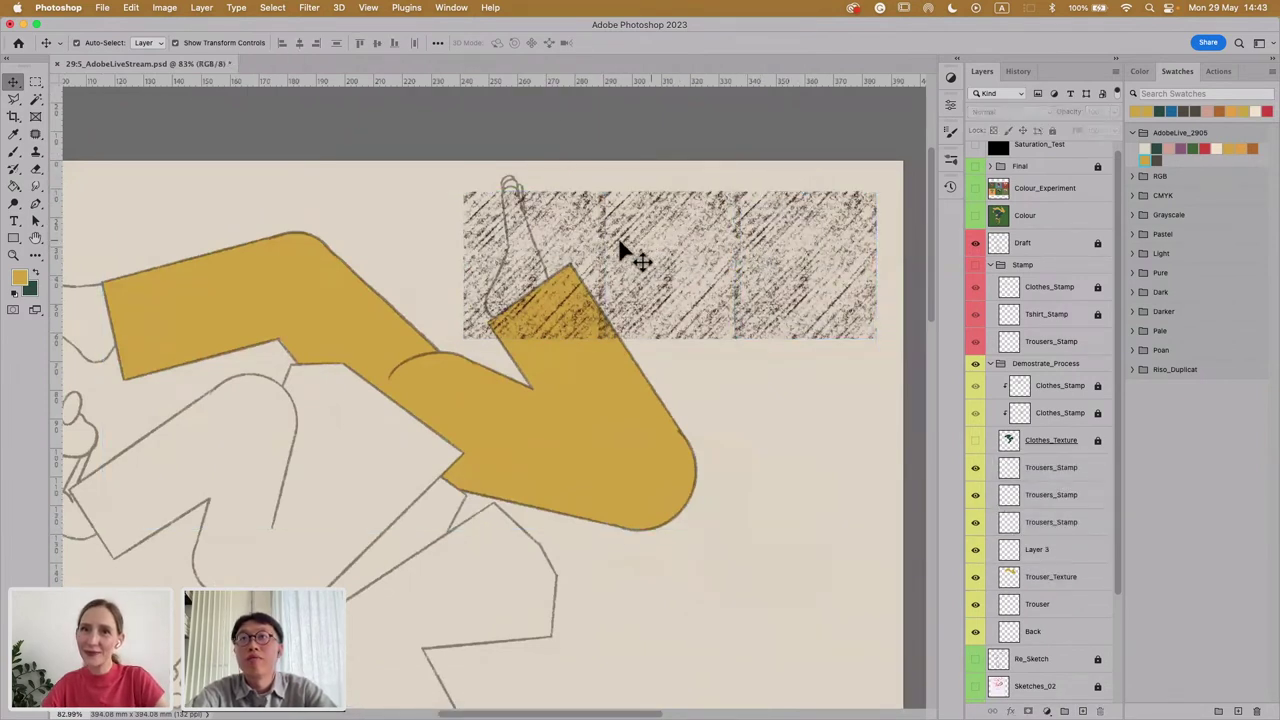
pyautogui.click(1090, 465)
pyautogui.keyDown('shift'); pyautogui.click(1074, 491); pyautogui.keyUp('shift')
pyautogui.keyDown('shift'); pyautogui.click(1063, 530); pyautogui.keyUp('shift')
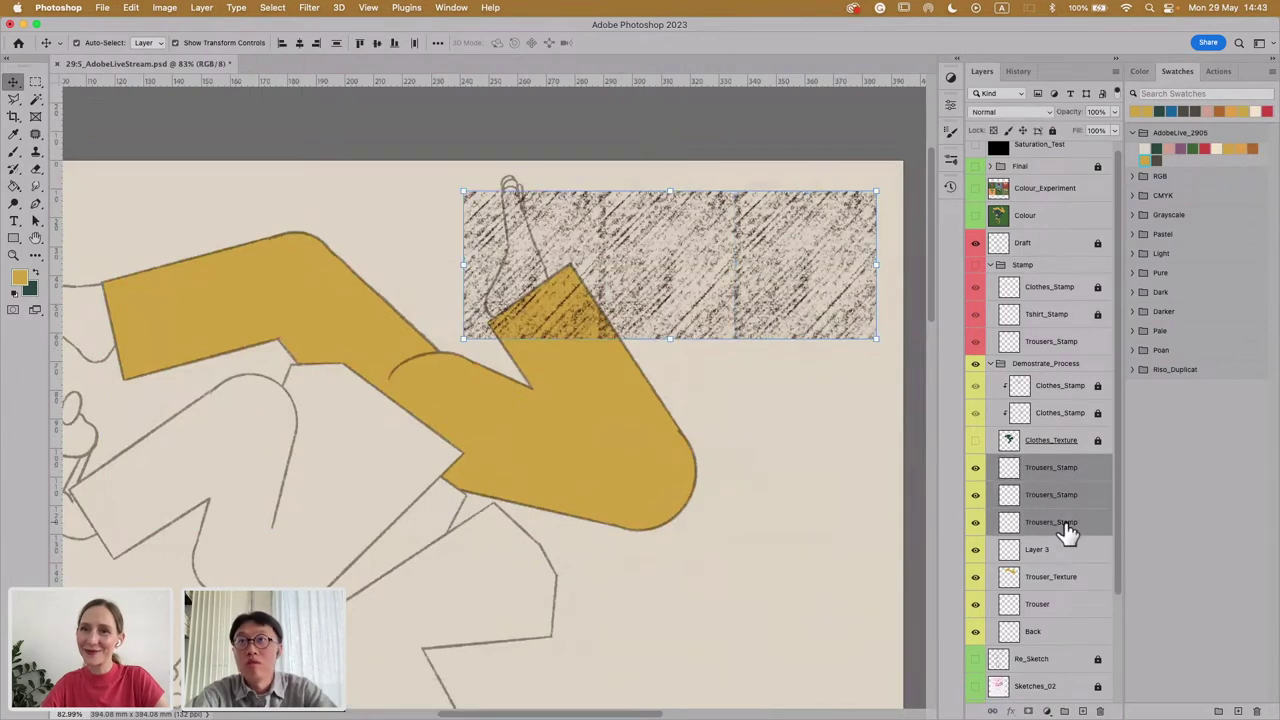
pyautogui.rightClick(1063, 530)
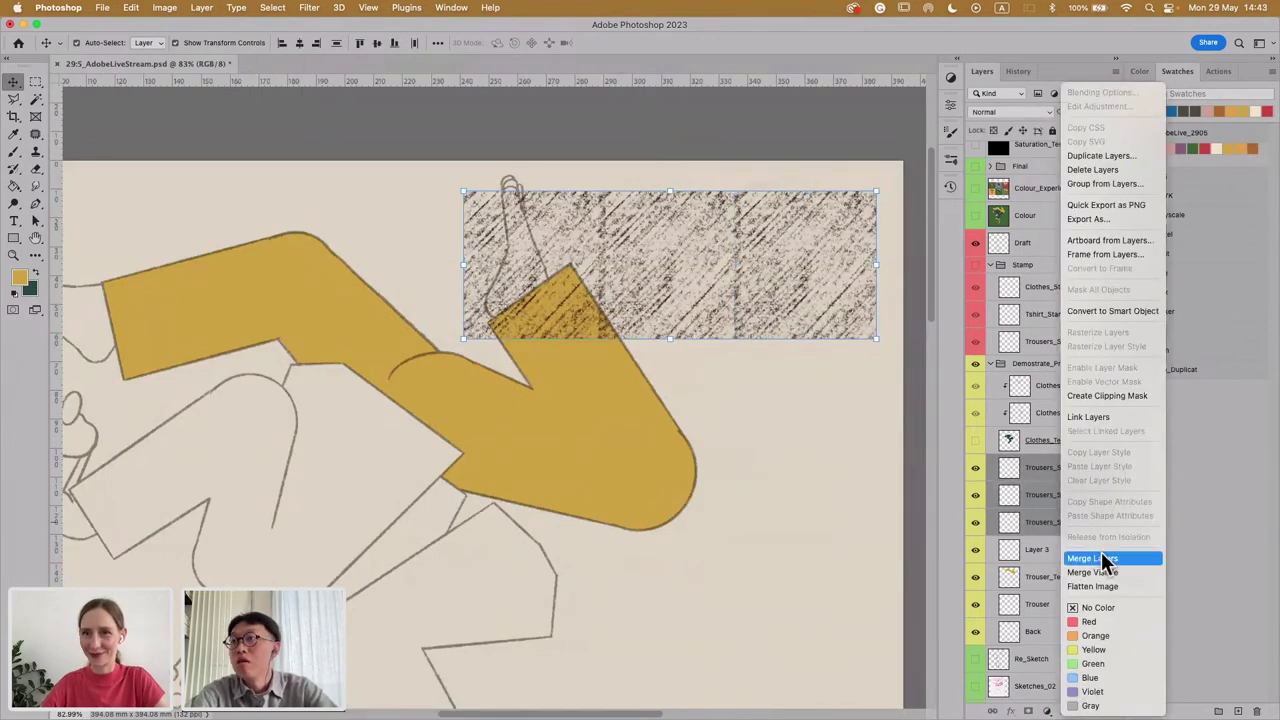
pyautogui.click(1100, 557)
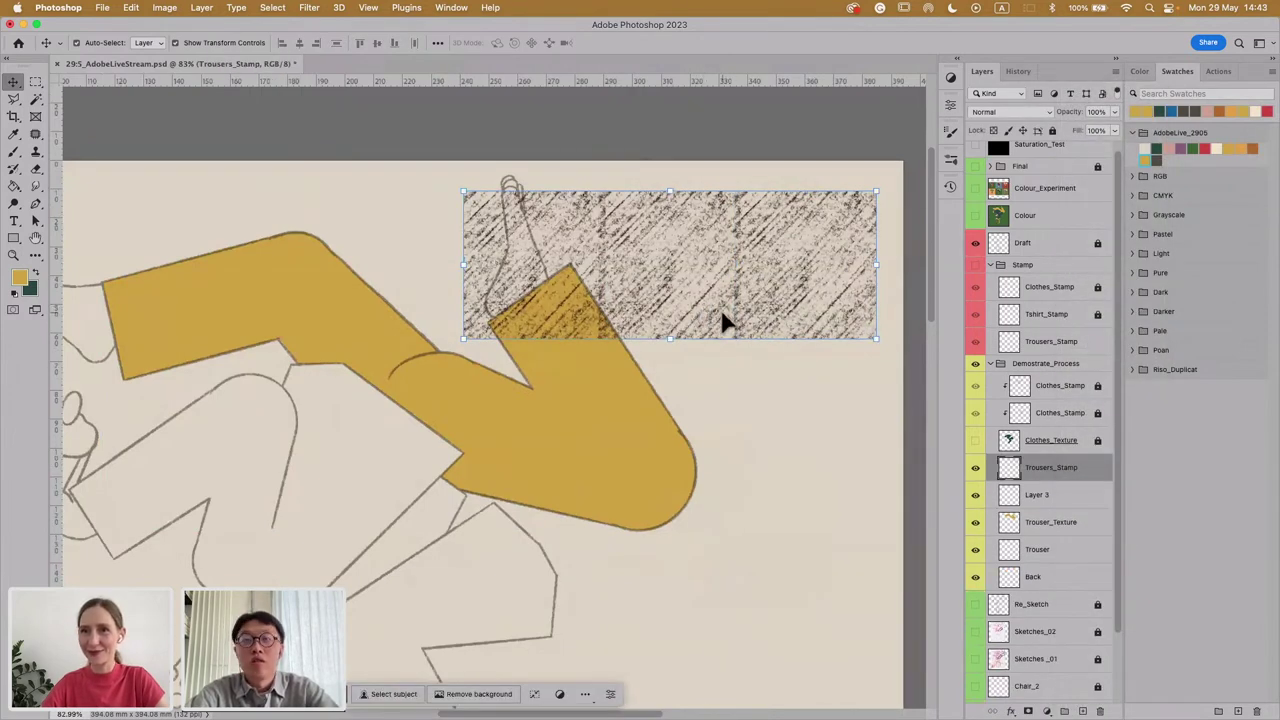
# Step: Paste a copy of the texture strip, lock the Trouser layer, and shift the copy over the leg
pyautogui.press('super+v')
pyautogui.click(655, 392)
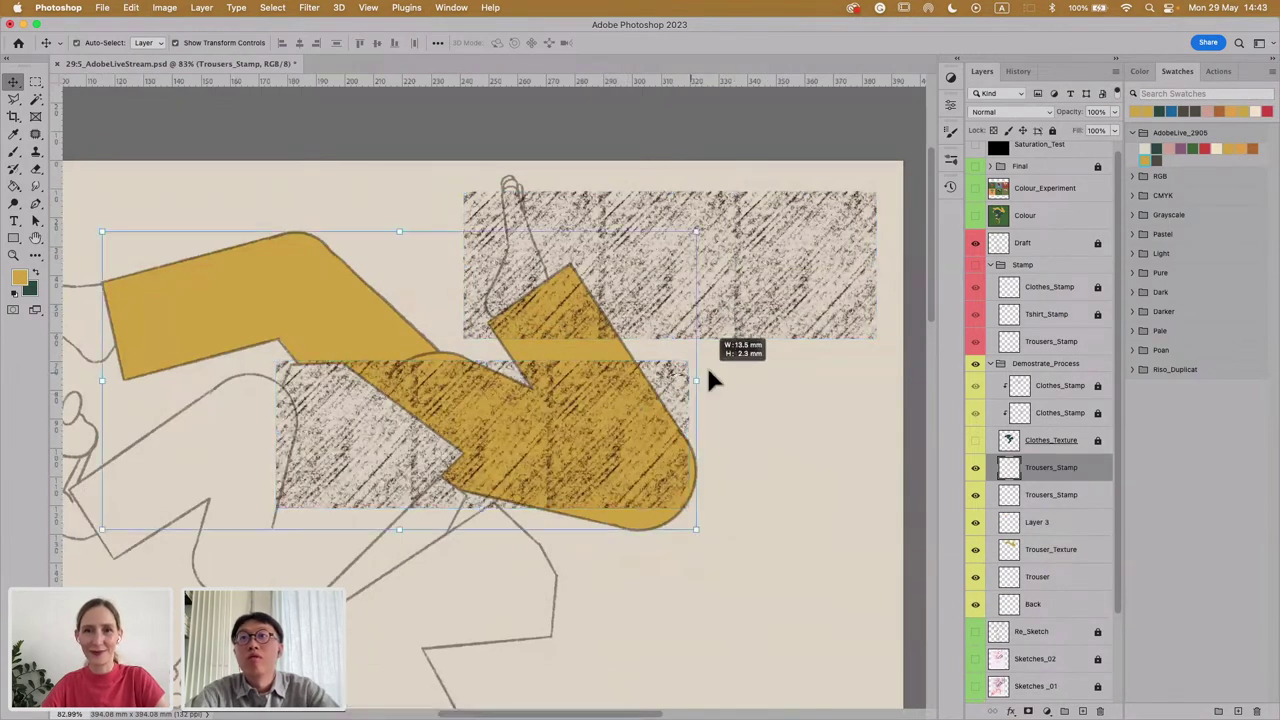
pyautogui.click(1060, 581)
pyautogui.click(1052, 131)
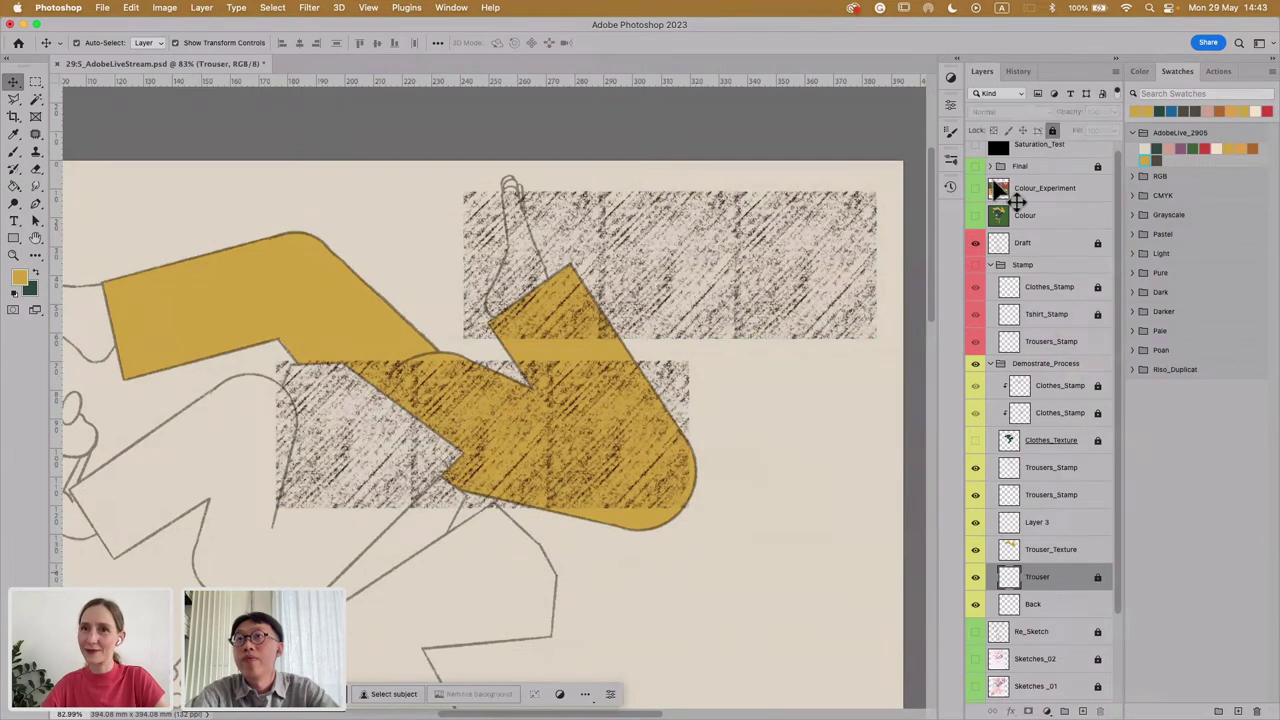
pyautogui.click(680, 385)
pyautogui.moveTo(673, 376); pyautogui.dragTo(752, 377)
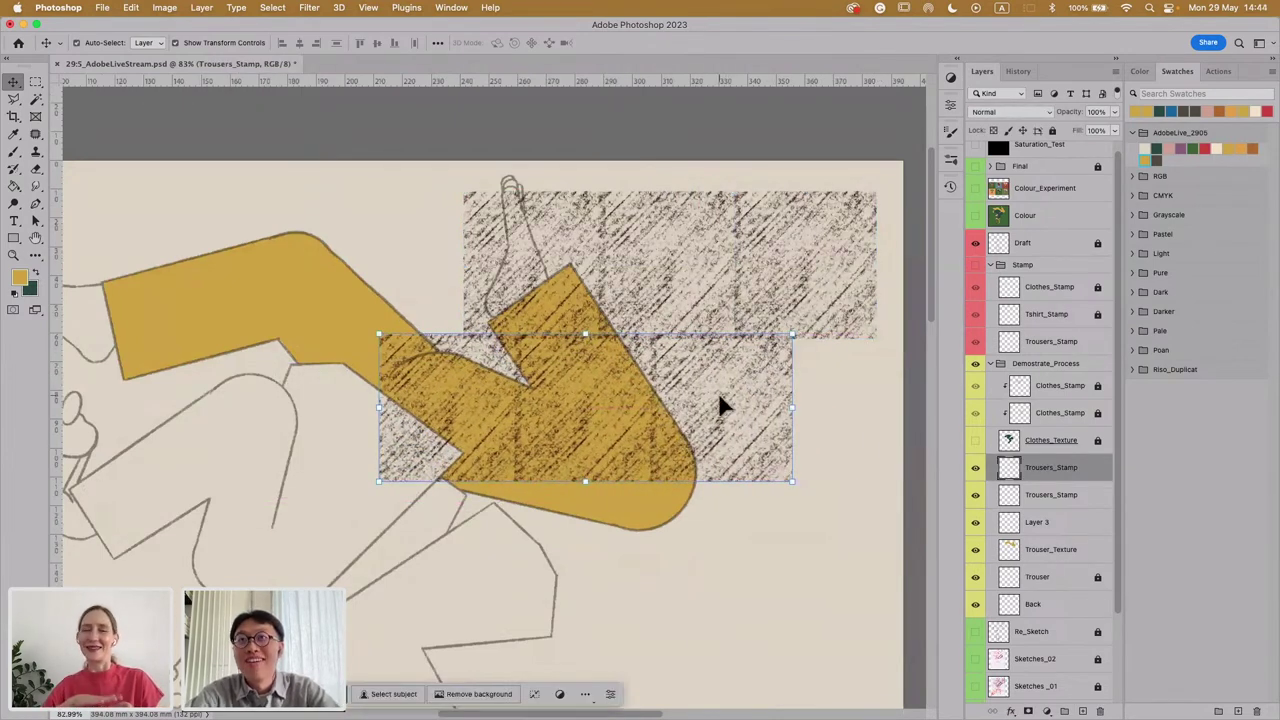
pyautogui.press('super+alt+a')
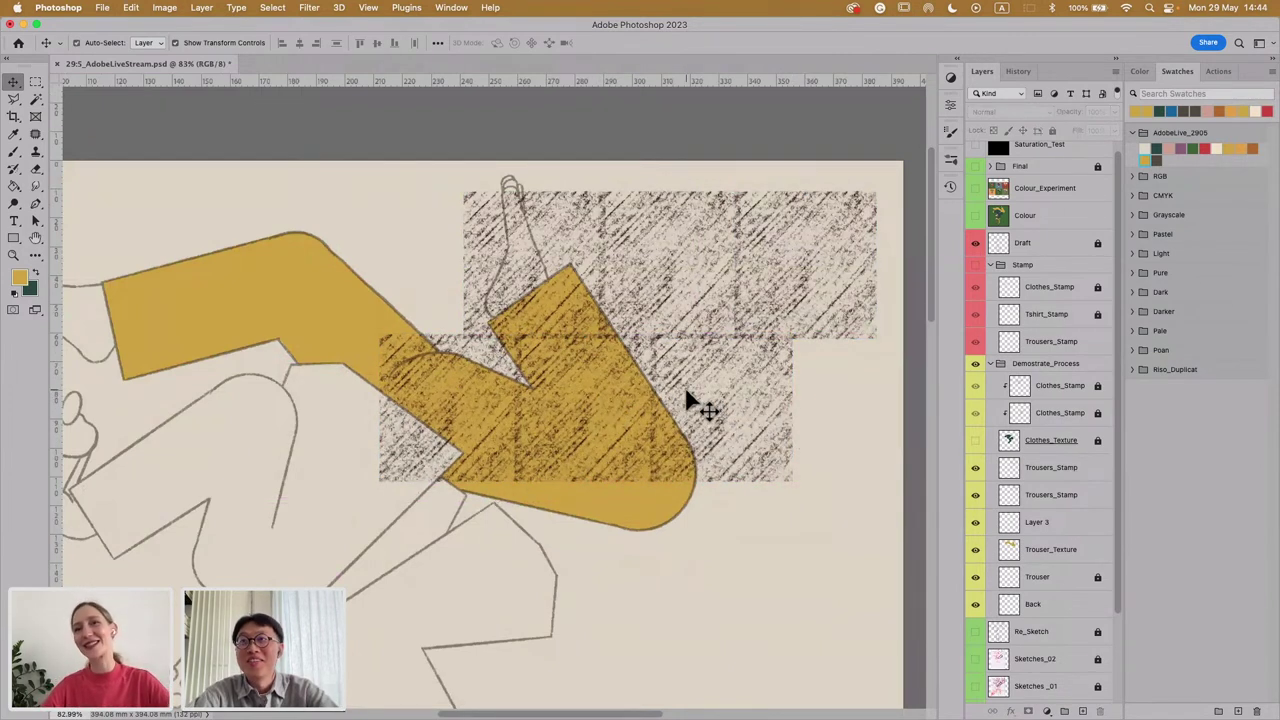
# Step: Duplicate the lower texture strip and move the new copy down below the trouser leg
pyautogui.click(1075, 494)
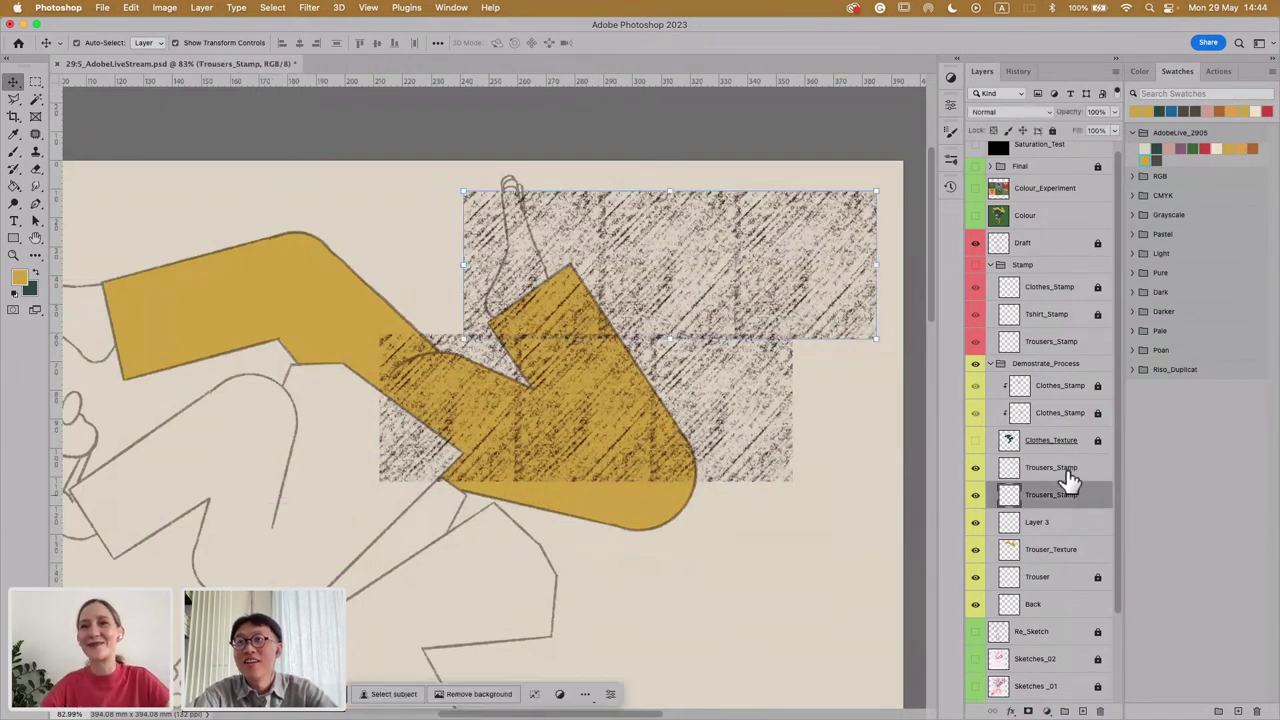
pyautogui.click(1065, 467)
pyautogui.moveTo(723, 449); pyautogui.dragTo(630, 512)
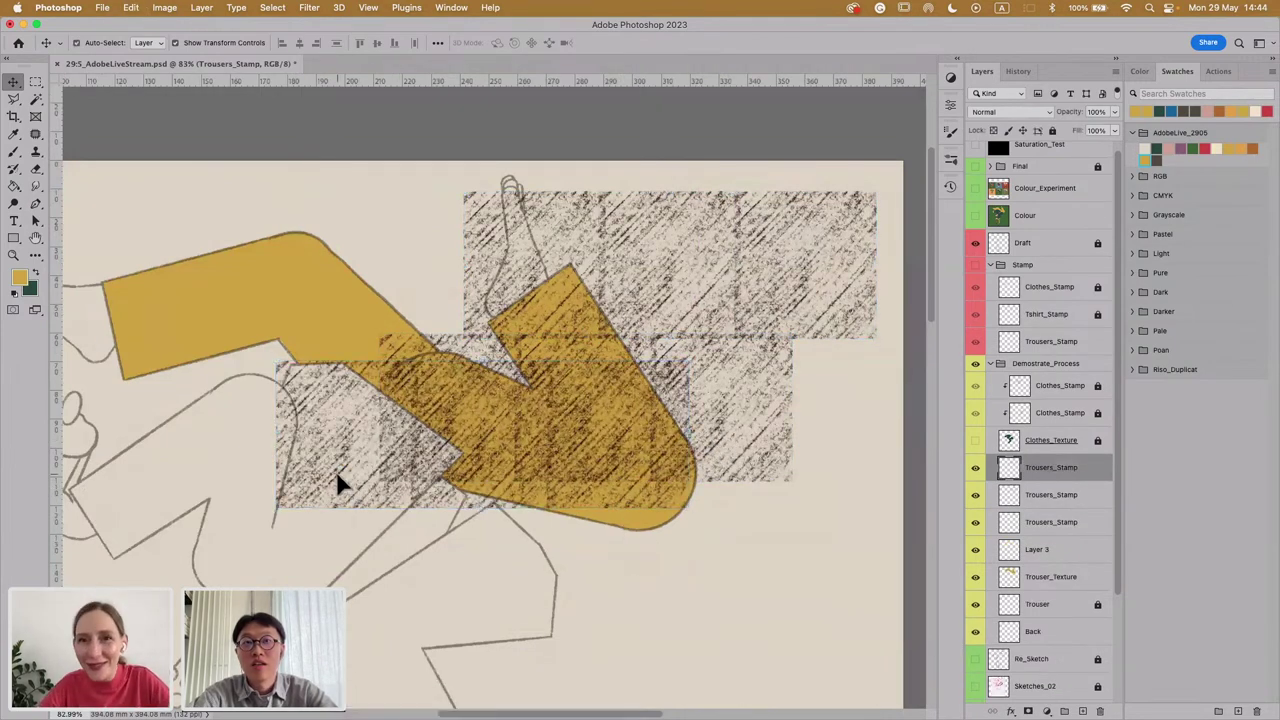
pyautogui.moveTo(337, 484); pyautogui.dragTo(416, 592)
pyautogui.click(811, 613)
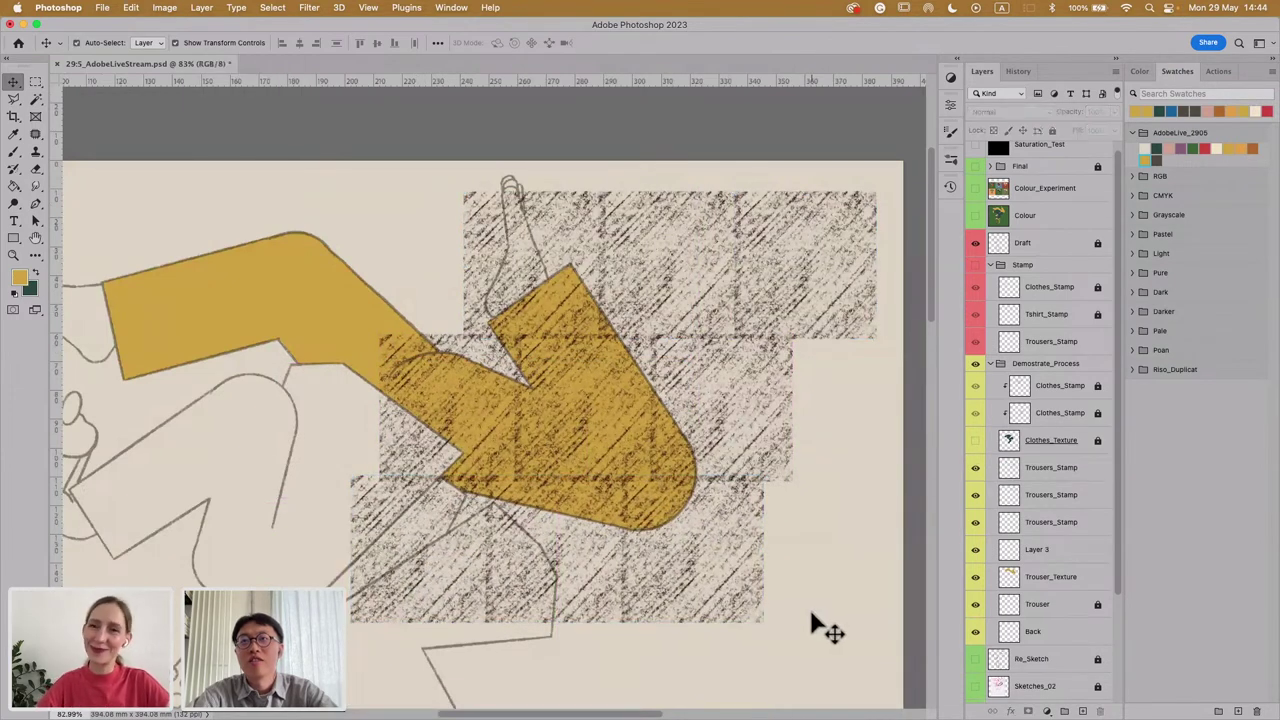
pyautogui.moveTo(810, 613); pyautogui.dragTo(647, 303)
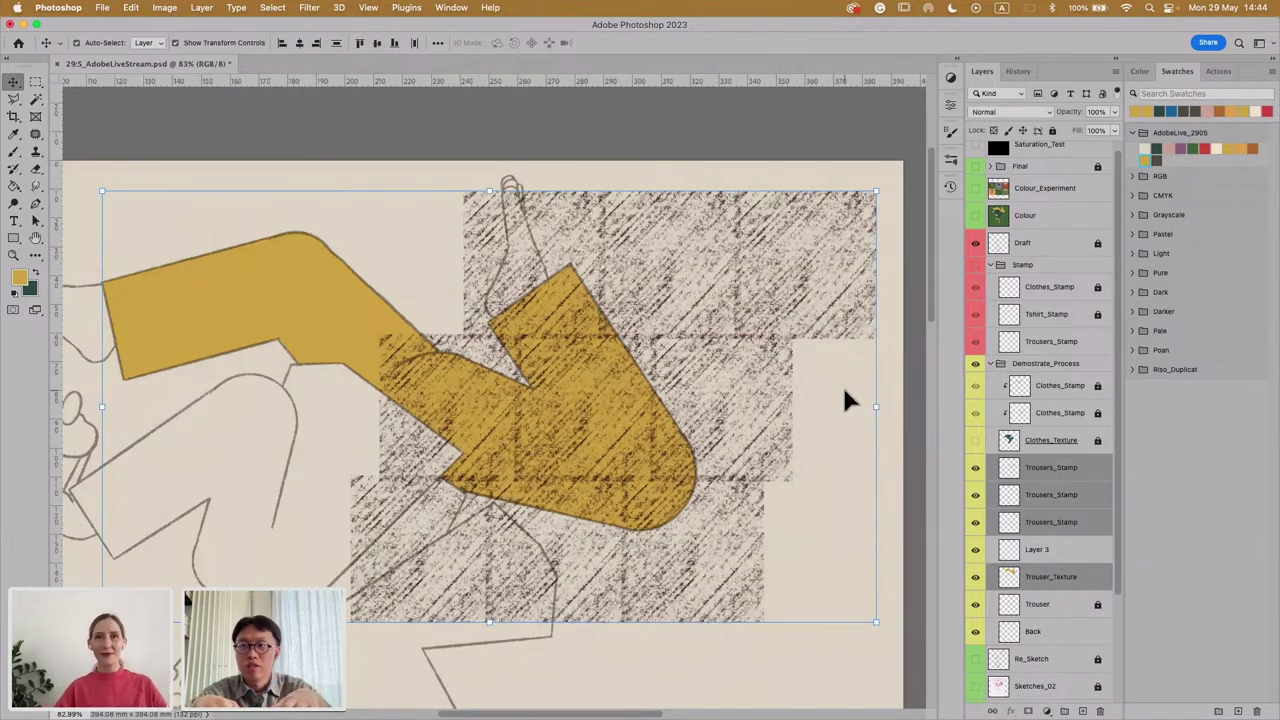
# Step: Merge the stacked Trousers_Stamp layers, try merging Layer 3 in, then undo both merges
pyautogui.click(1073, 472)
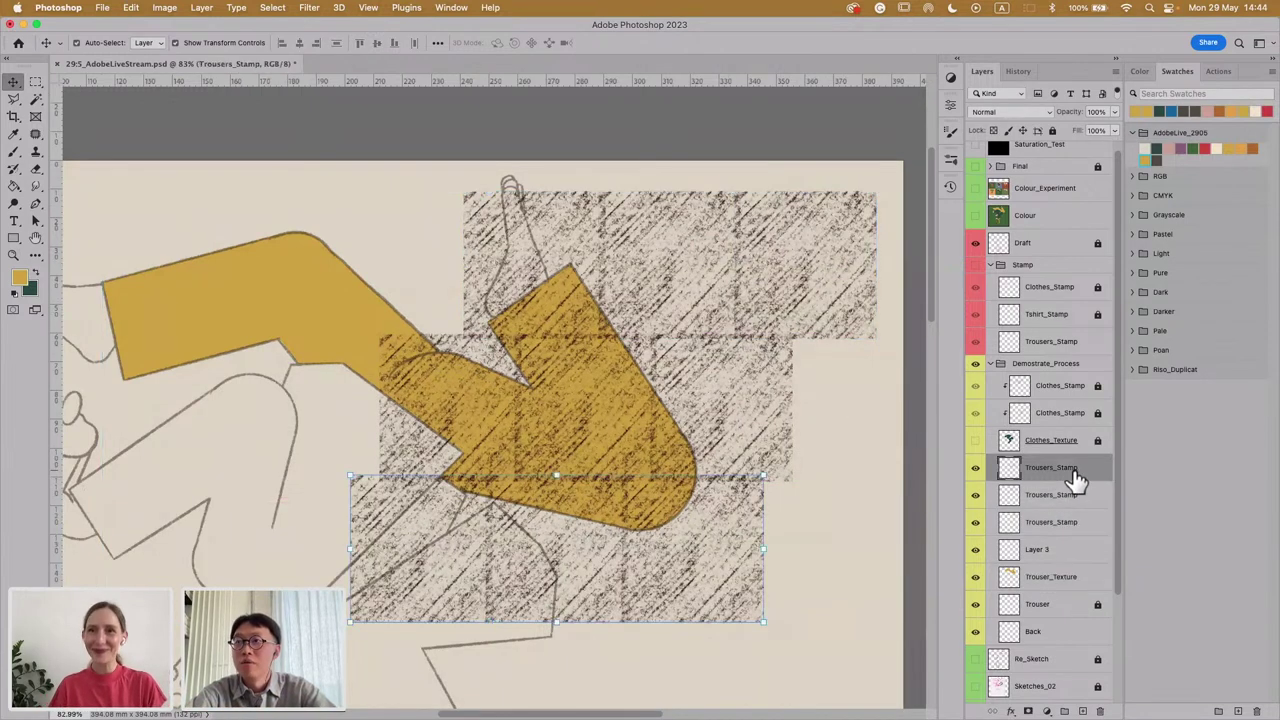
pyautogui.click(1070, 527)
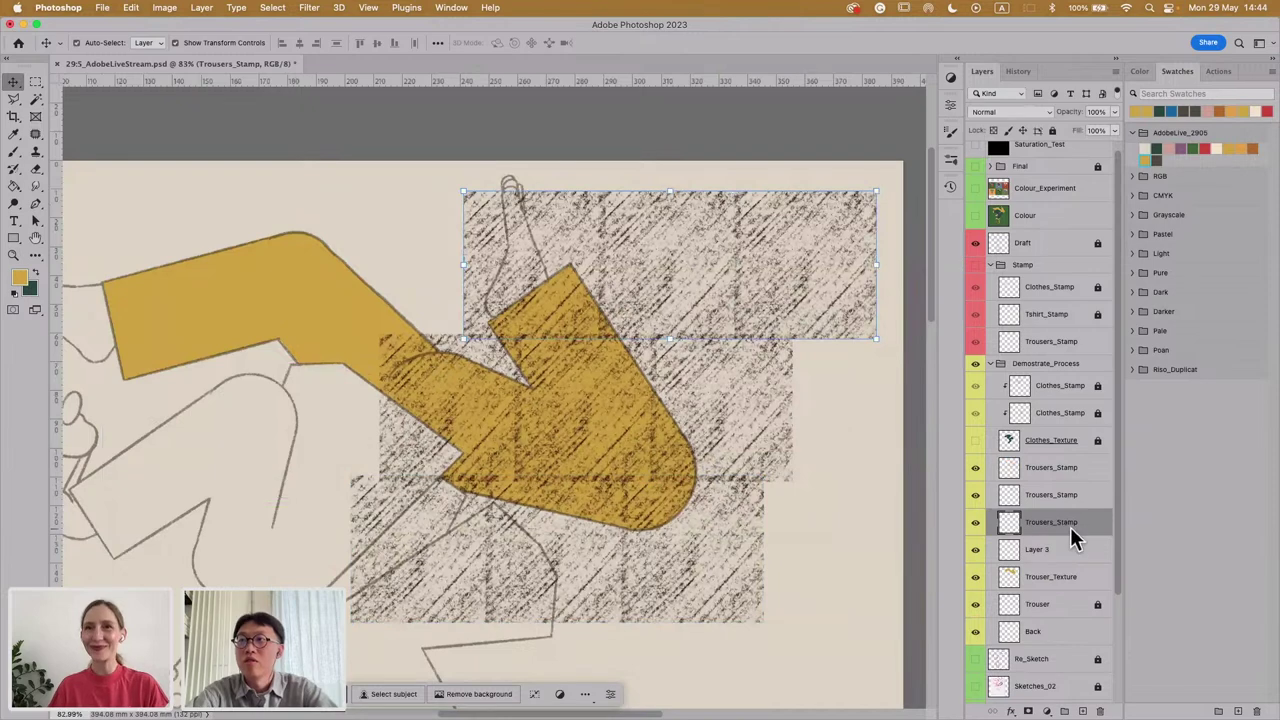
pyautogui.keyDown('shift'); pyautogui.click(1085, 470); pyautogui.keyUp('shift')
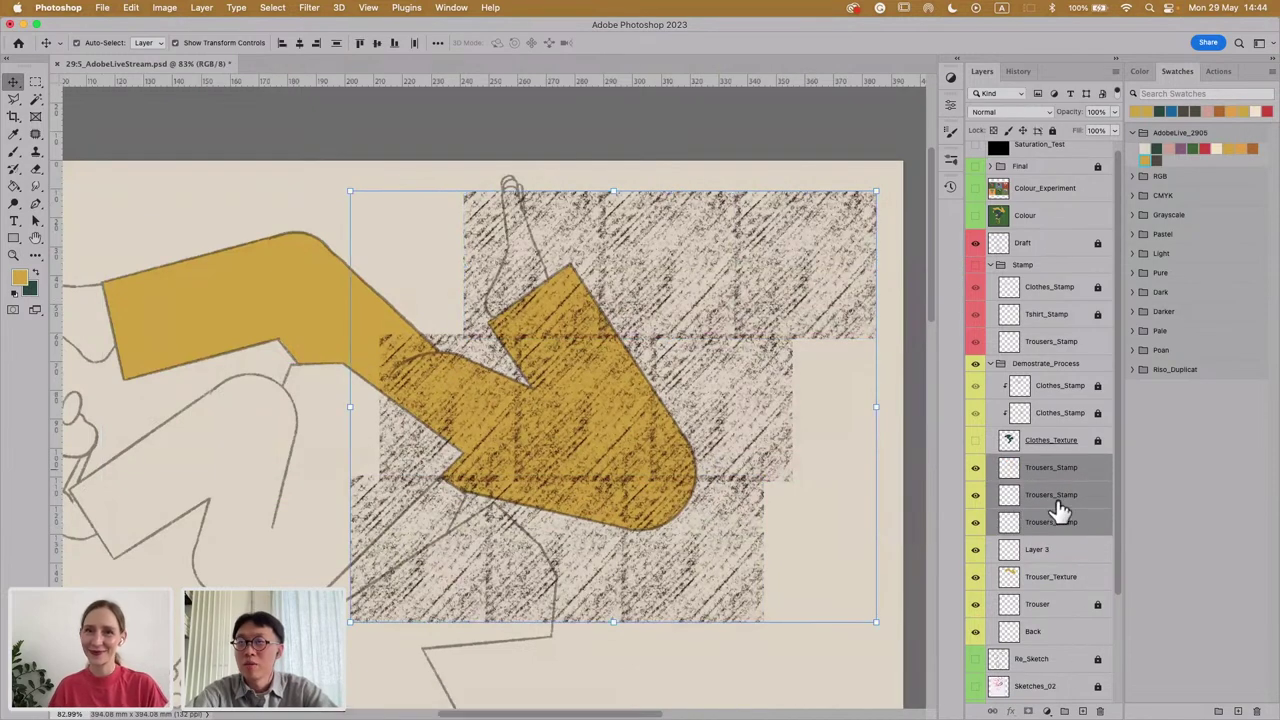
pyautogui.rightClick(1058, 510)
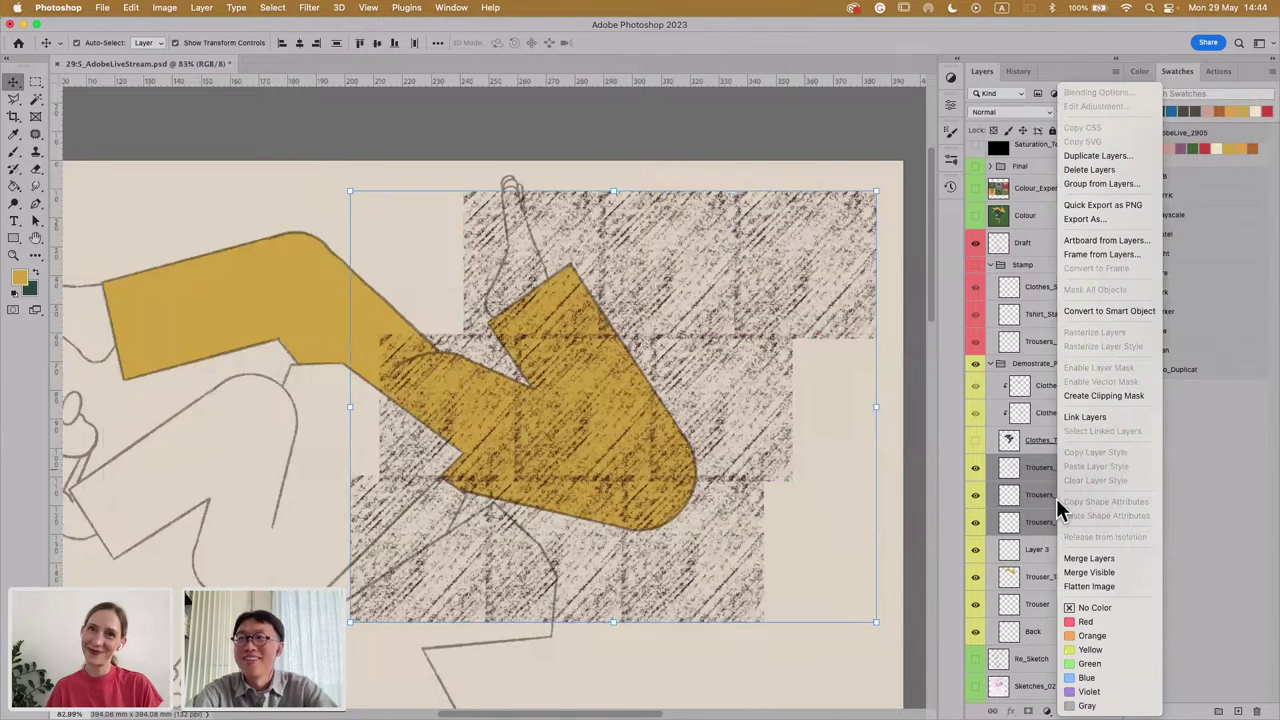
pyautogui.click(1085, 552)
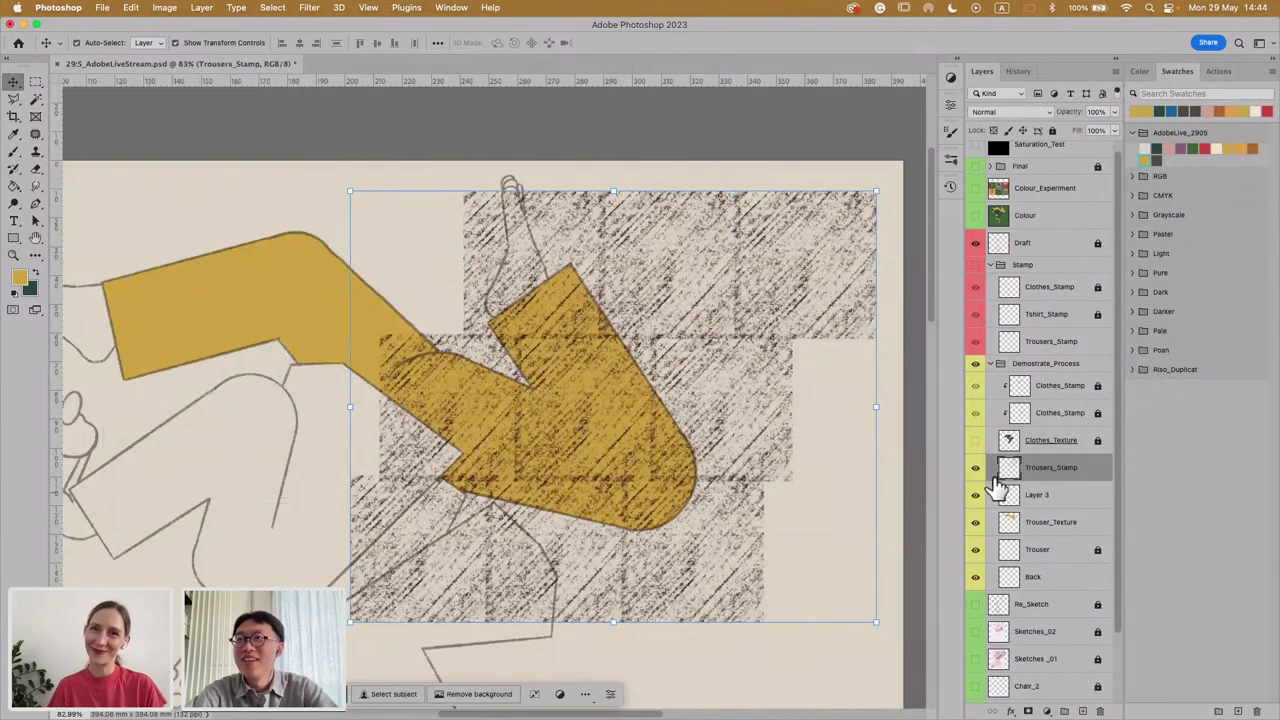
pyautogui.rightClick(1060, 473)
pyautogui.click(1041, 489)
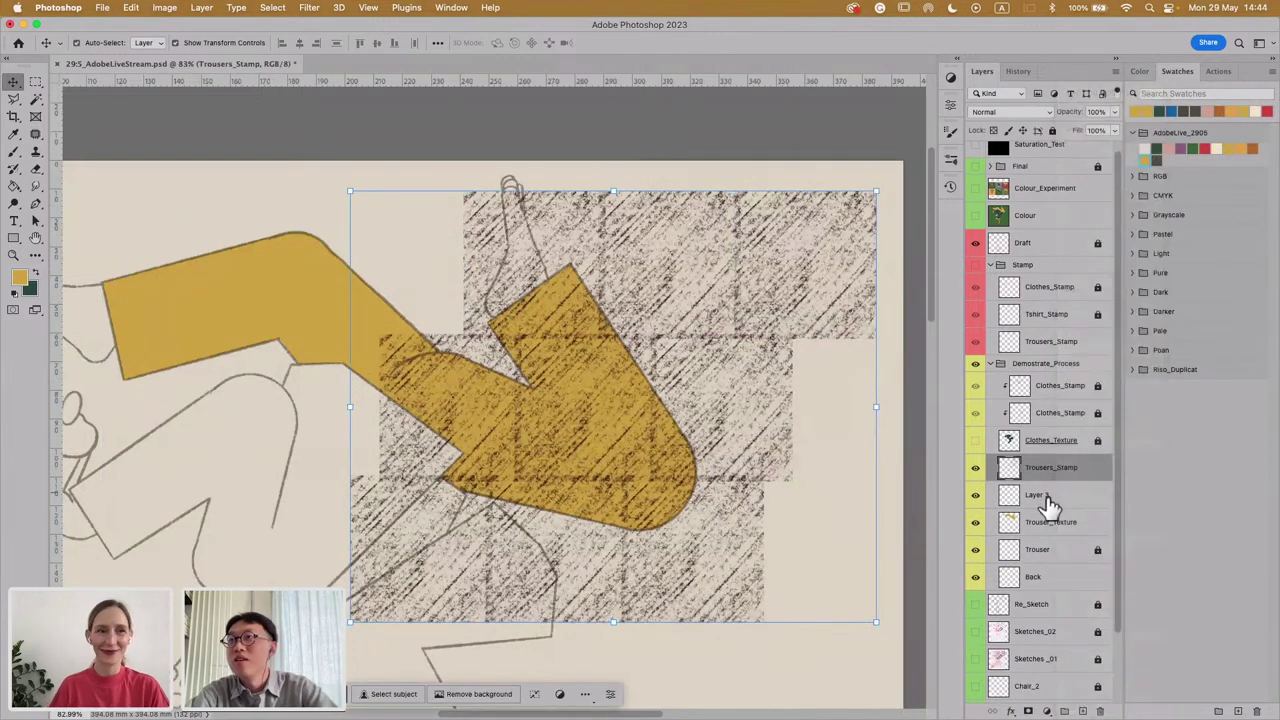
pyautogui.keyDown('shift'); pyautogui.click(1049, 500); pyautogui.keyUp('shift')
pyautogui.press('super+e')
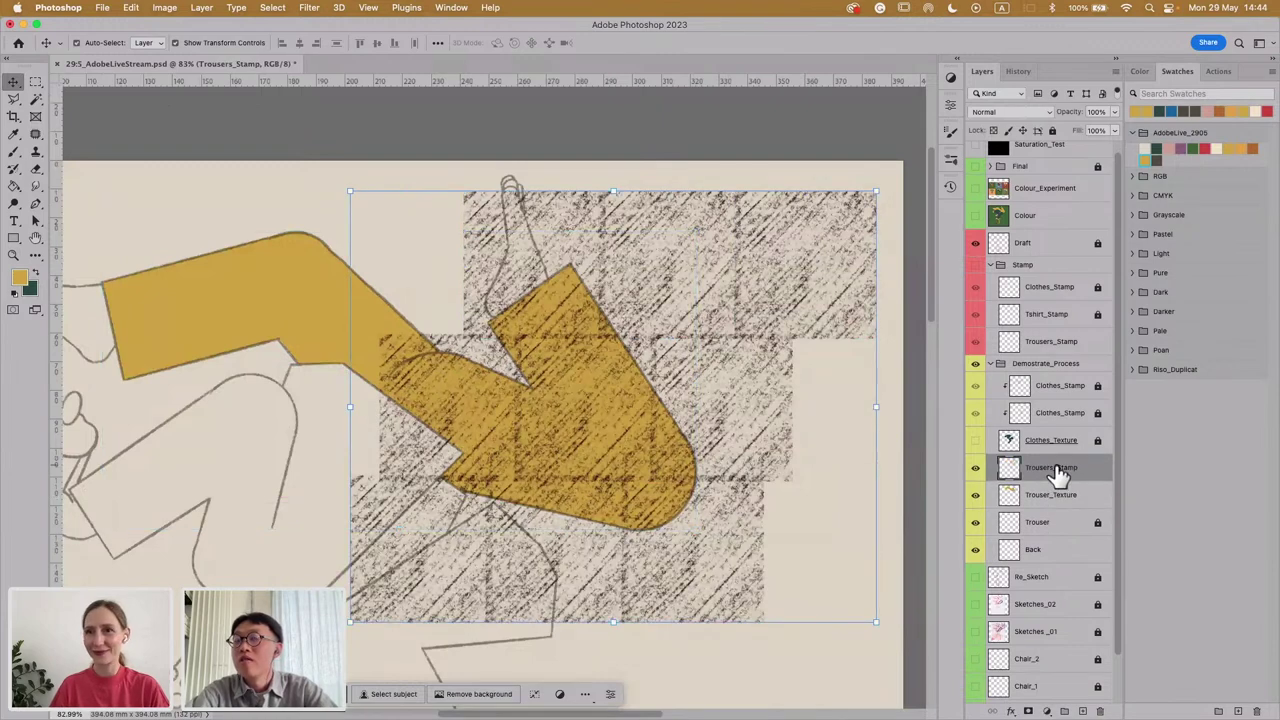
pyautogui.press('super+z')
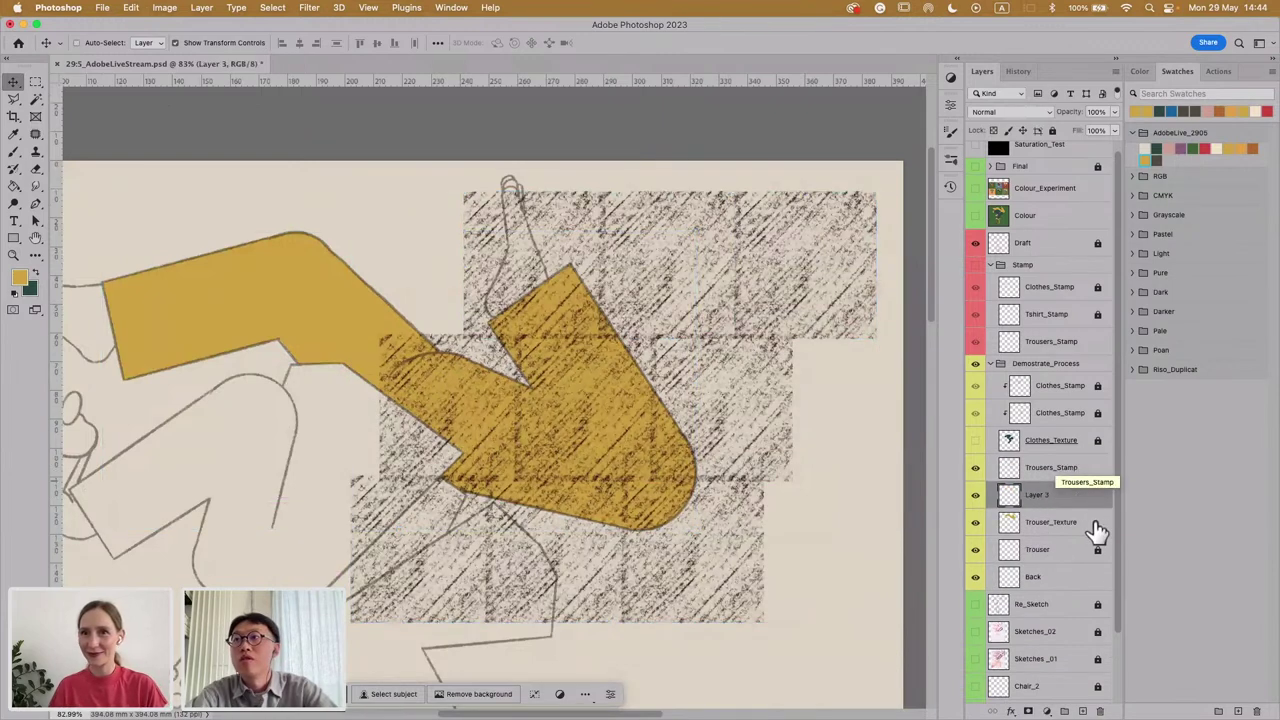
pyautogui.press('super+z')
# Step: Hide and reorder one stamp strip, merge the three Trousers_Stamp layers, then select Trouser_Texture
pyautogui.click(1066, 557)
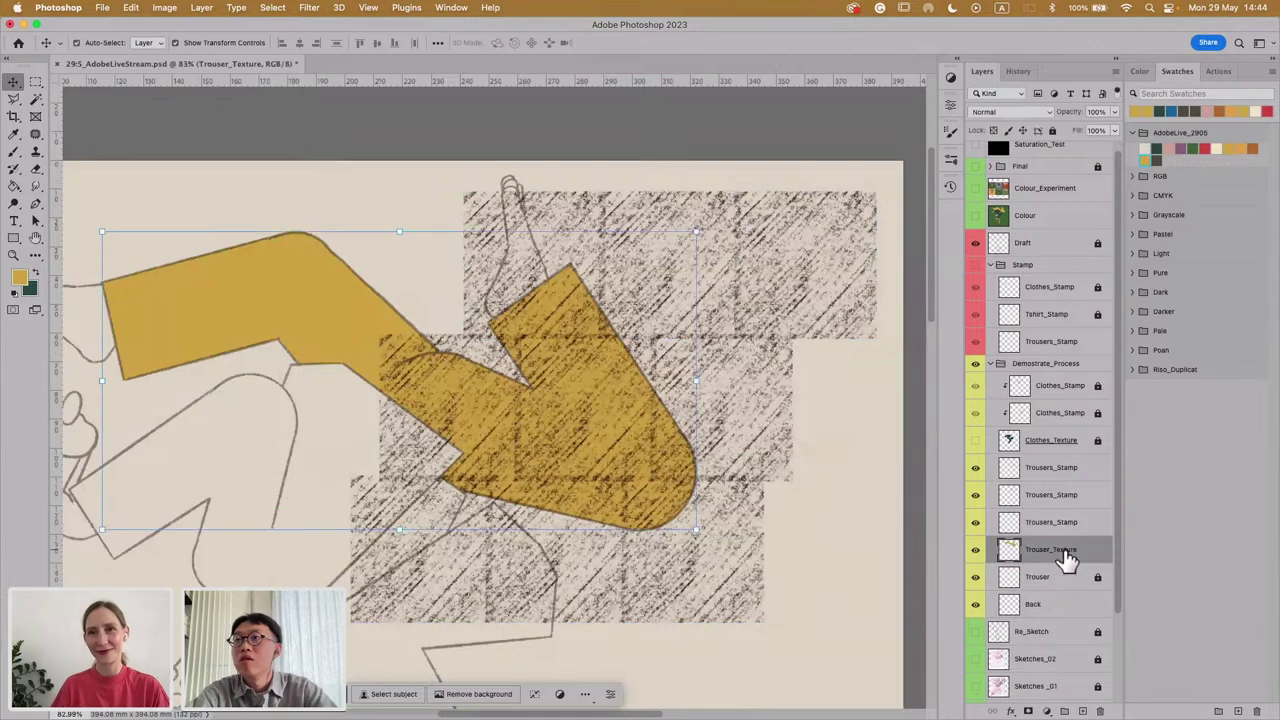
pyautogui.keyDown('shift'); pyautogui.click(1069, 532); pyautogui.keyUp('shift')
pyautogui.press('super+e')
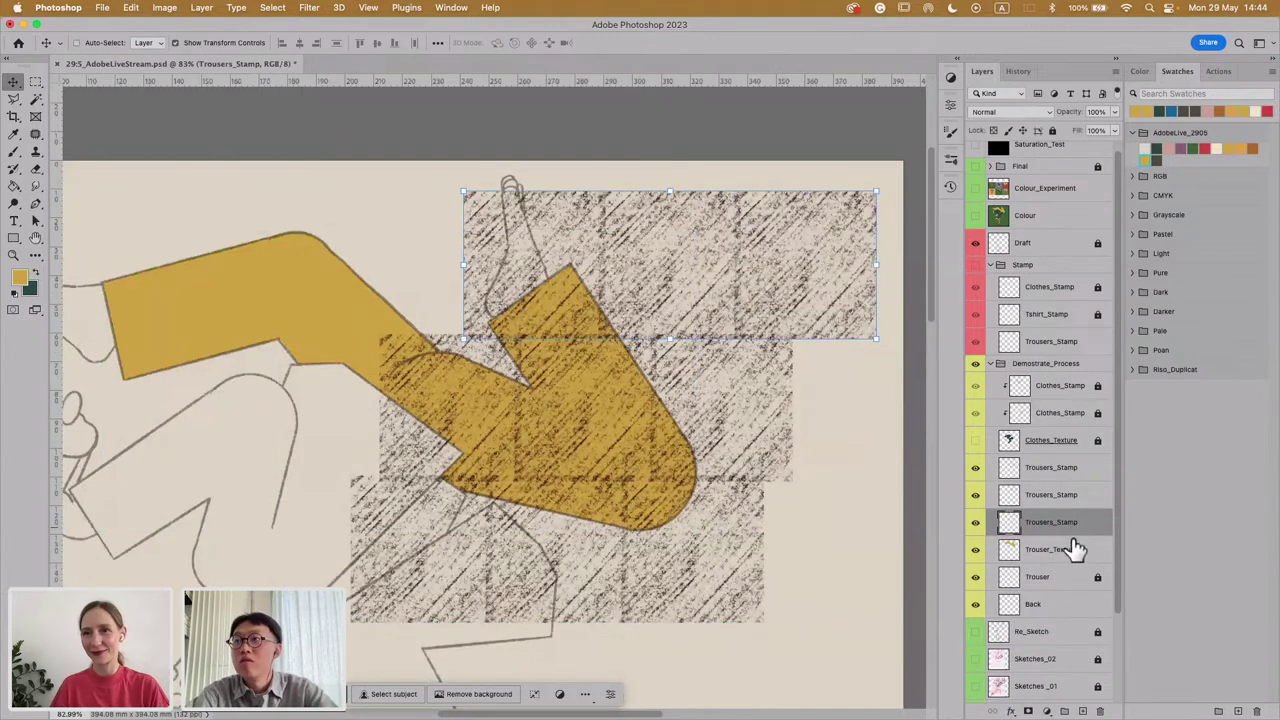
pyautogui.press('super+z')
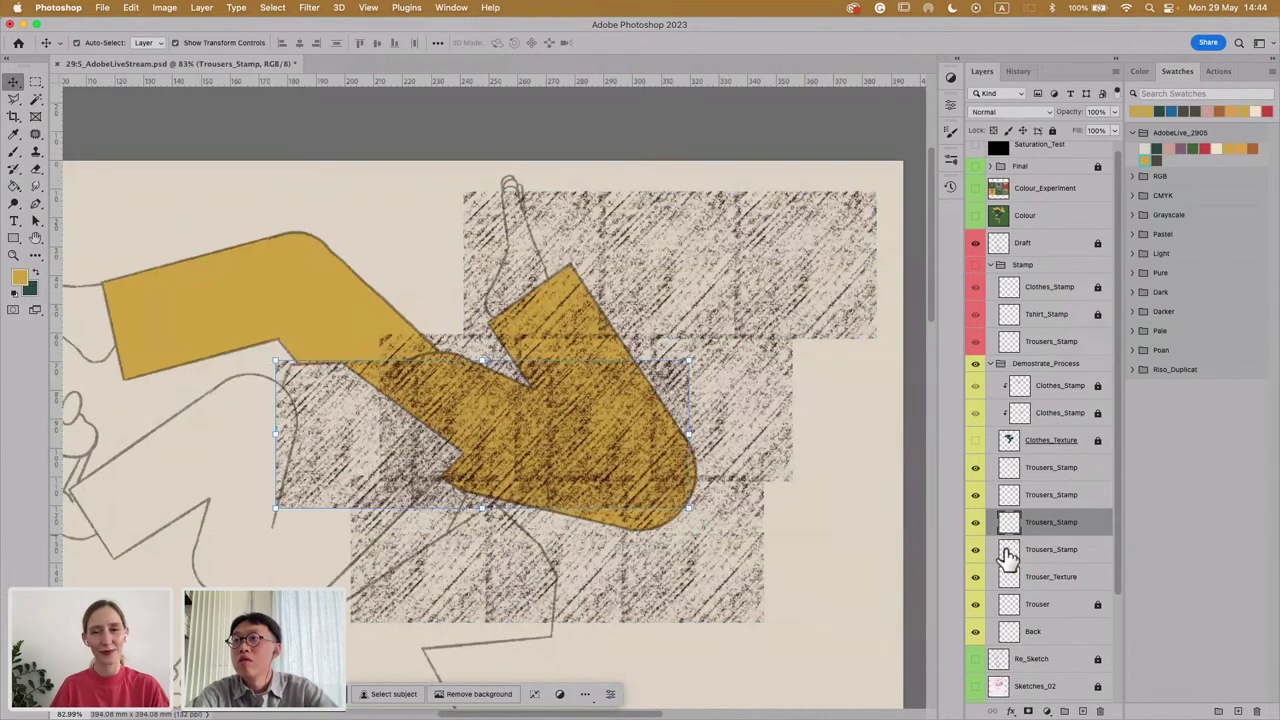
pyautogui.click(975, 524)
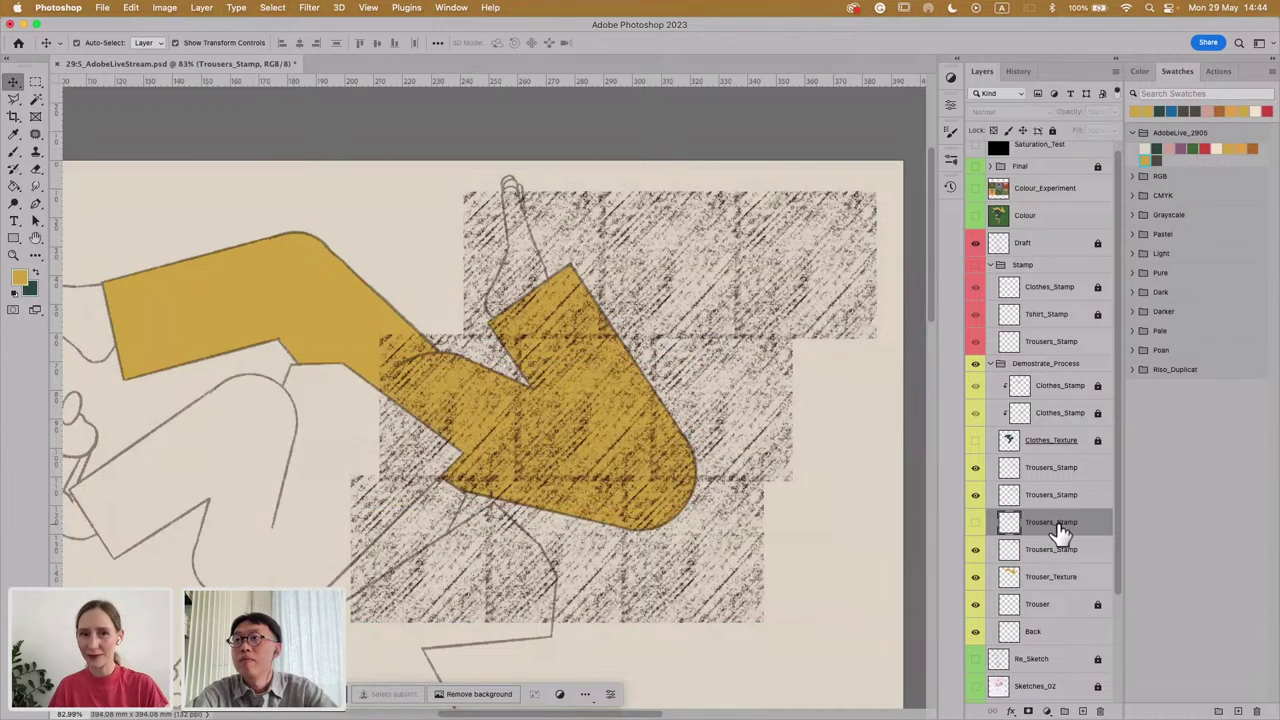
pyautogui.moveTo(1060, 531); pyautogui.dragTo(1060, 567)
pyautogui.click(1062, 524)
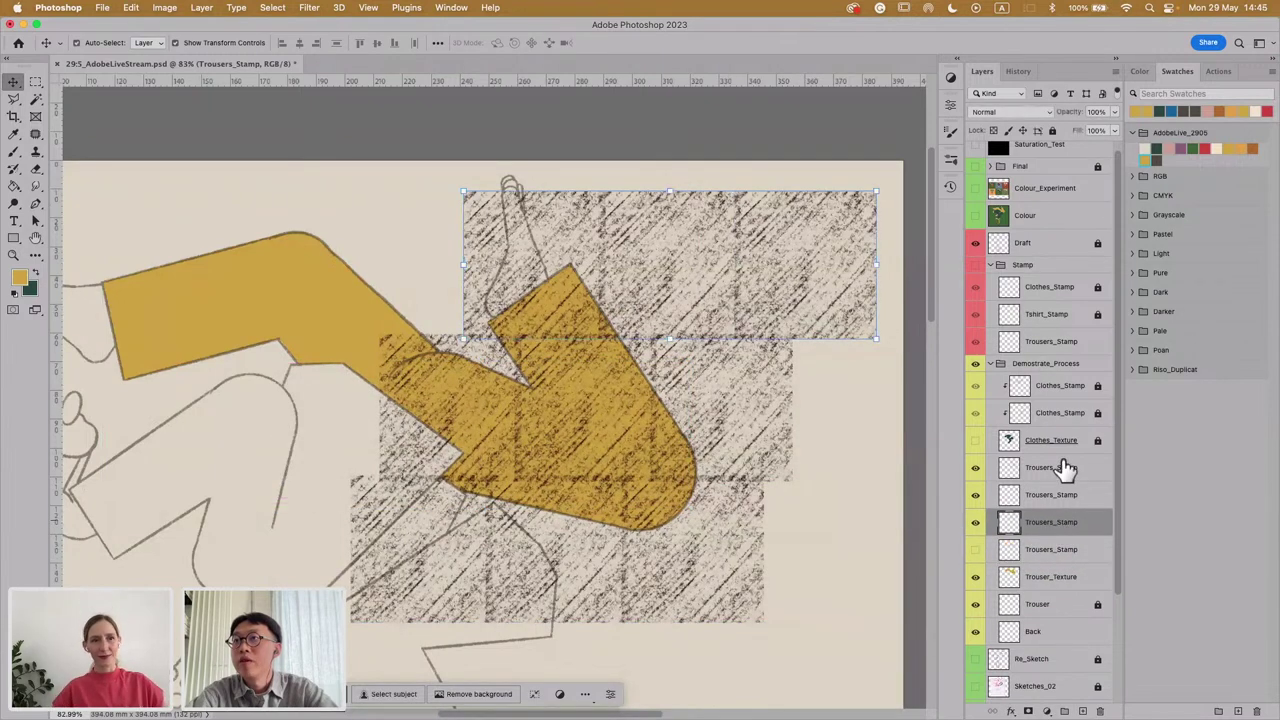
pyautogui.keyDown('shift'); pyautogui.click(1052, 472); pyautogui.keyUp('shift')
pyautogui.rightClick(1048, 466)
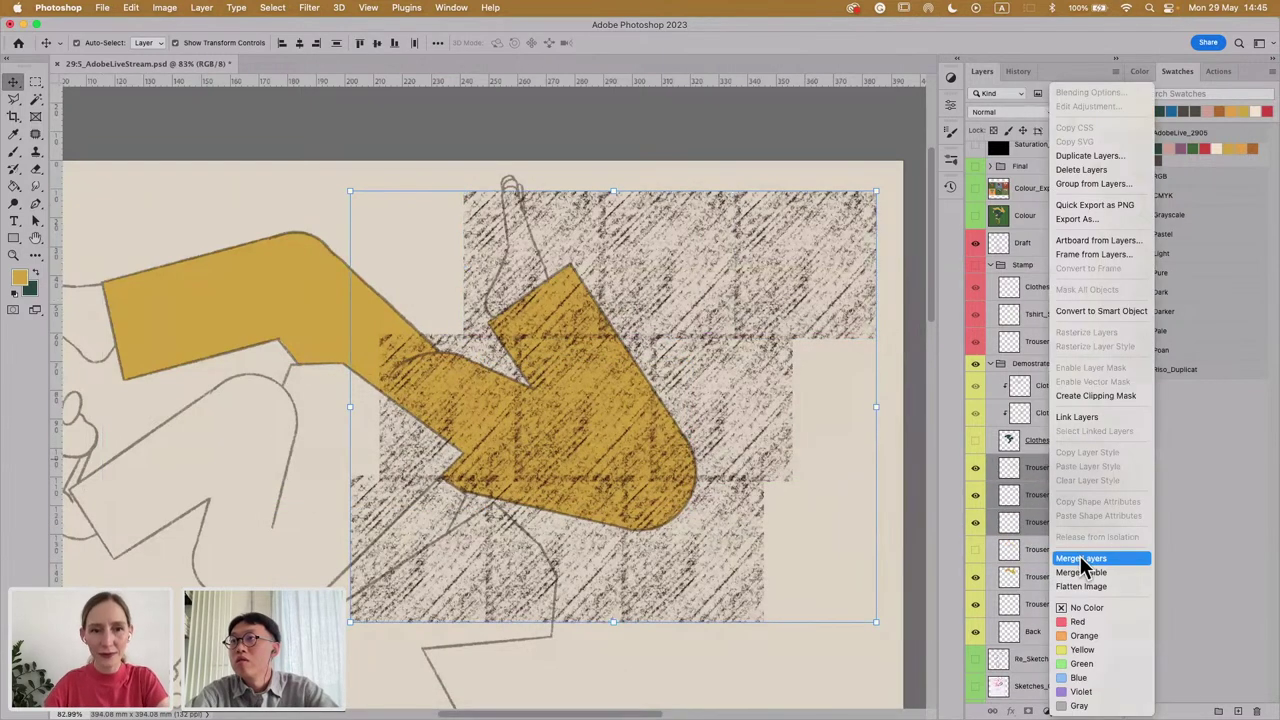
pyautogui.click(1080, 558)
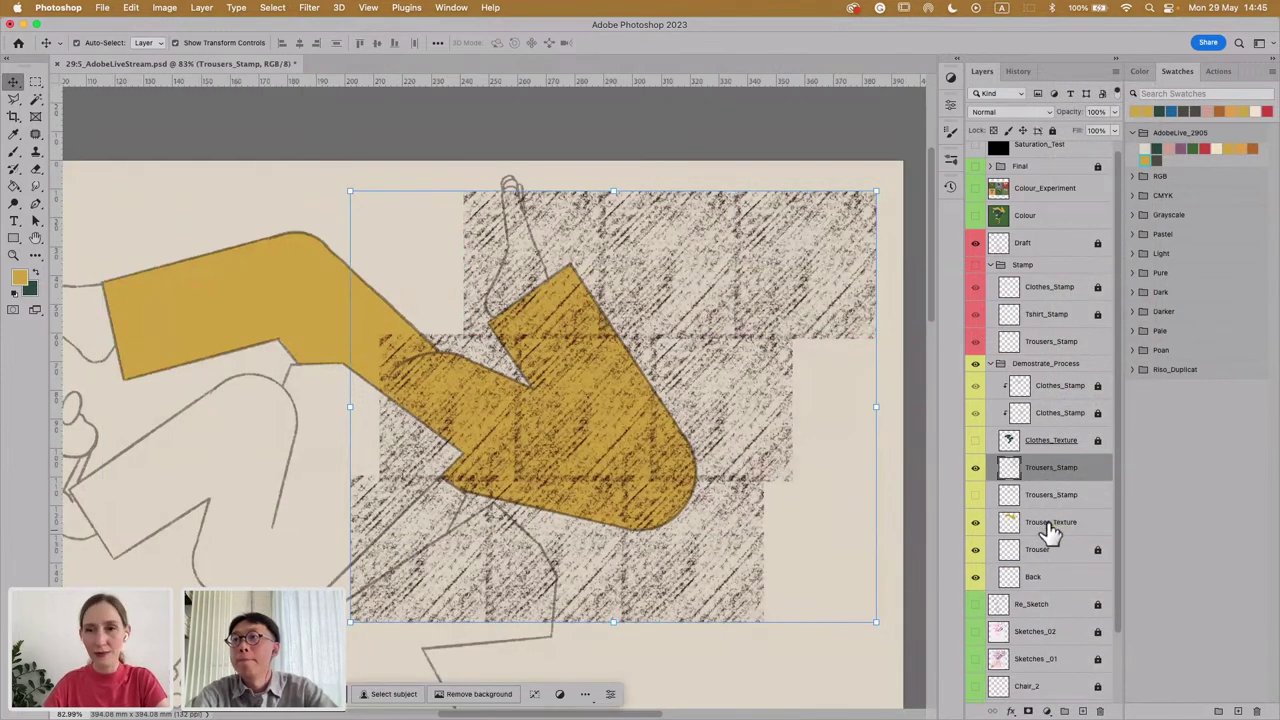
pyautogui.click(1049, 528)
# Step: Magic Wand the trouser shape, invert the selection, and delete the texture outside it on Trousers_Stamp
pyautogui.press('w')
pyautogui.click(272, 336)
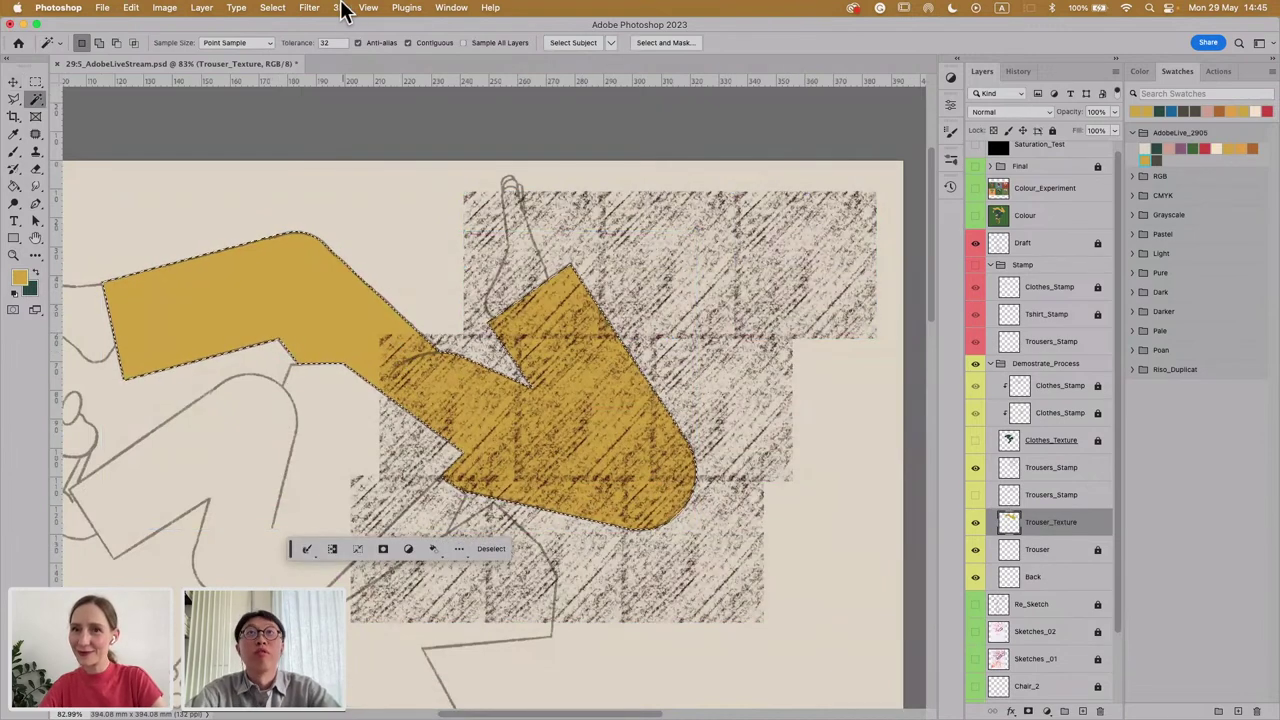
pyautogui.click(272, 8)
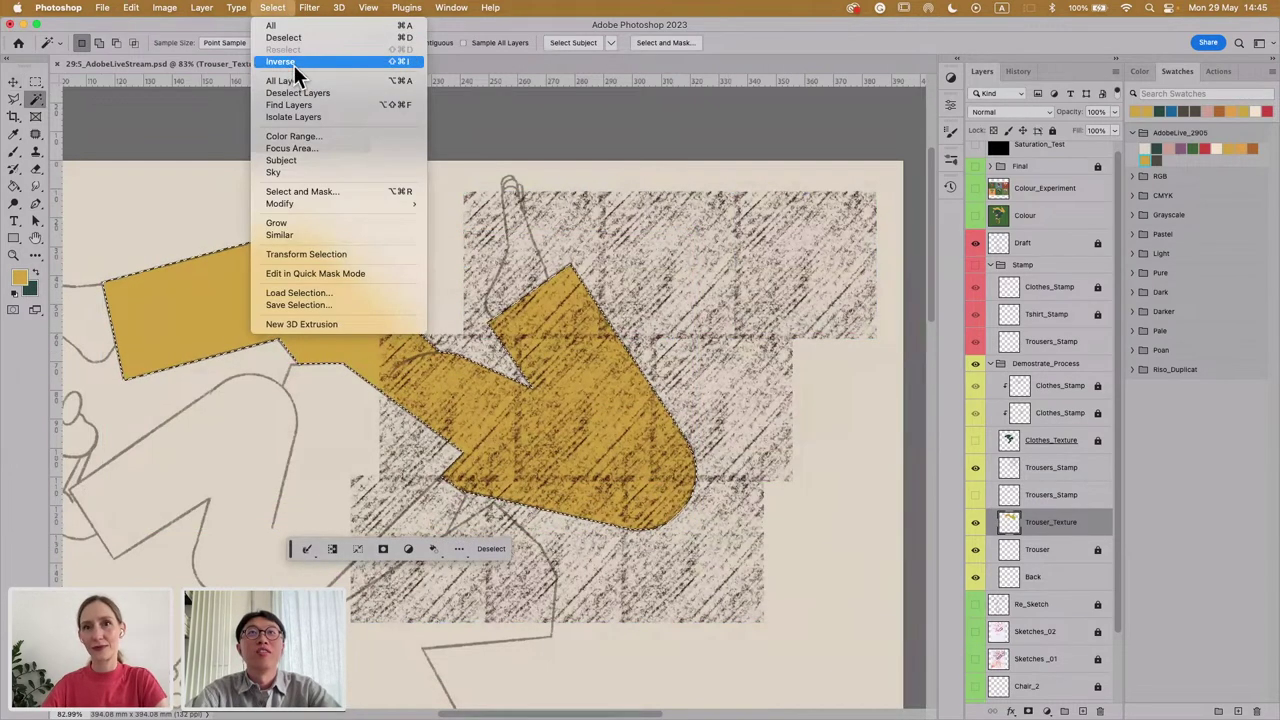
pyautogui.click(281, 61)
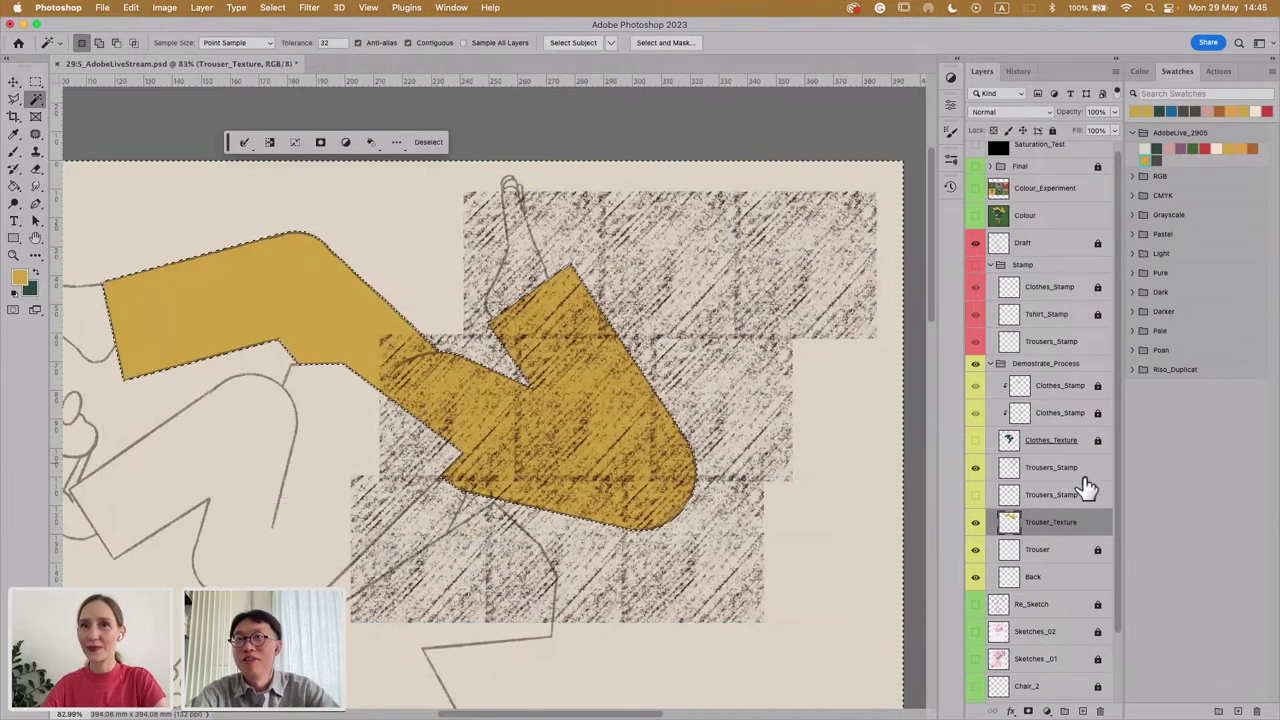
pyautogui.click(1048, 478)
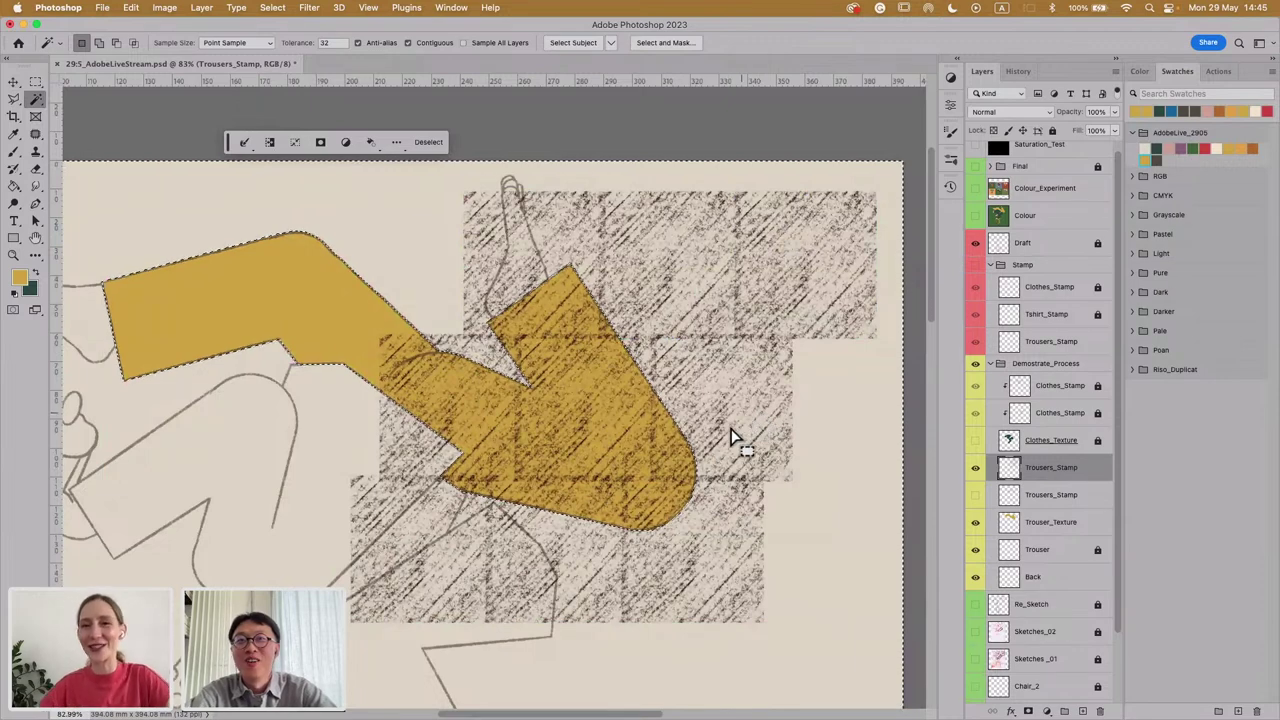
pyautogui.press('Delete')
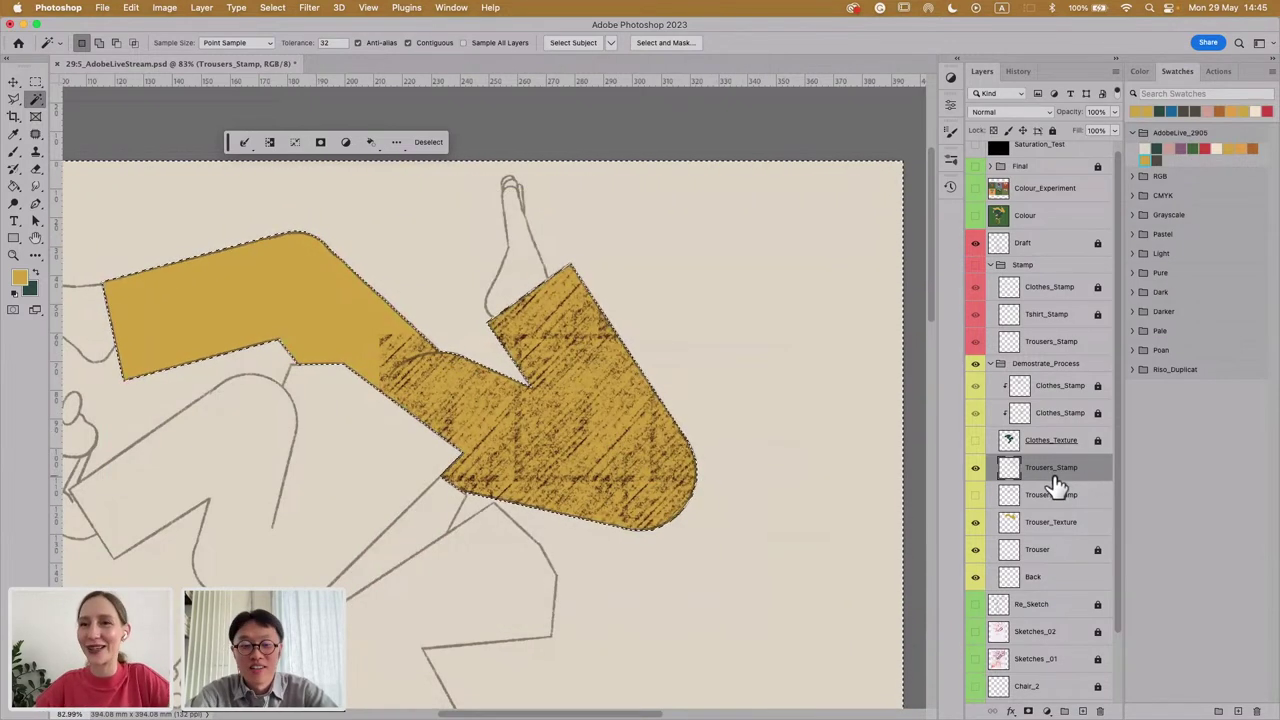
pyautogui.press('super+d')
pyautogui.scroll(5, 370, 347)
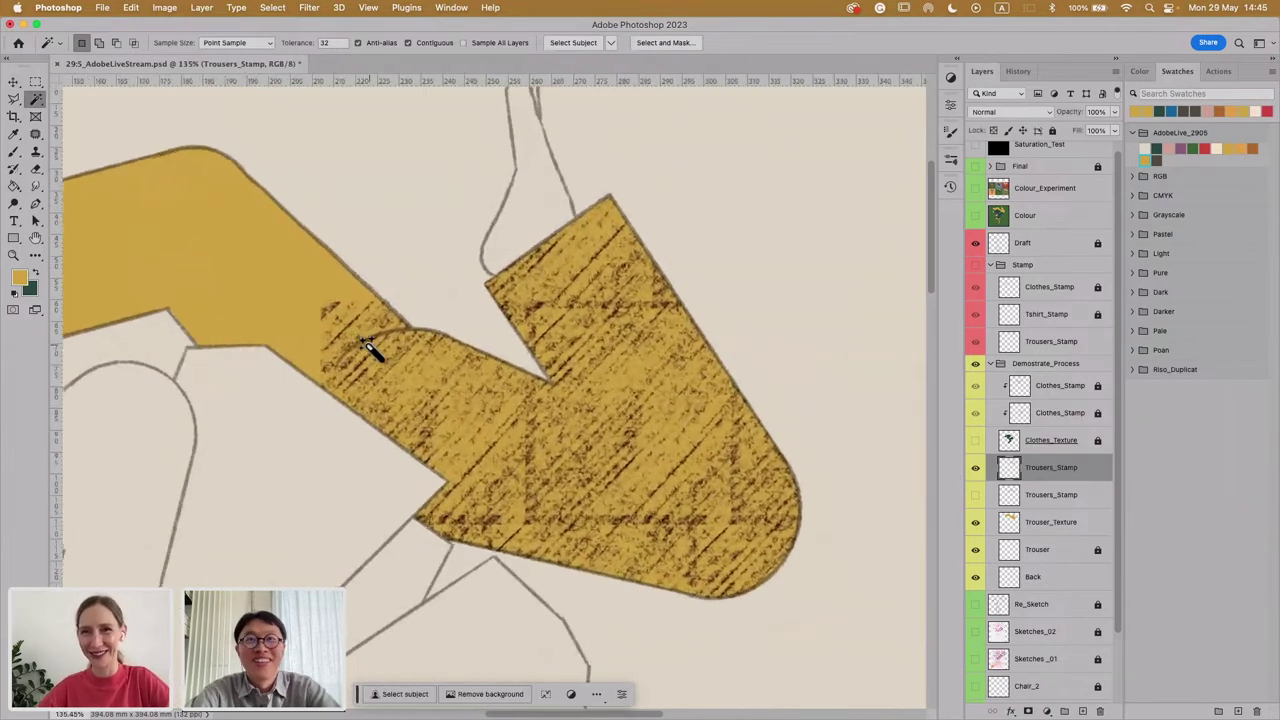
pyautogui.hscroll(-3, 370, 347)
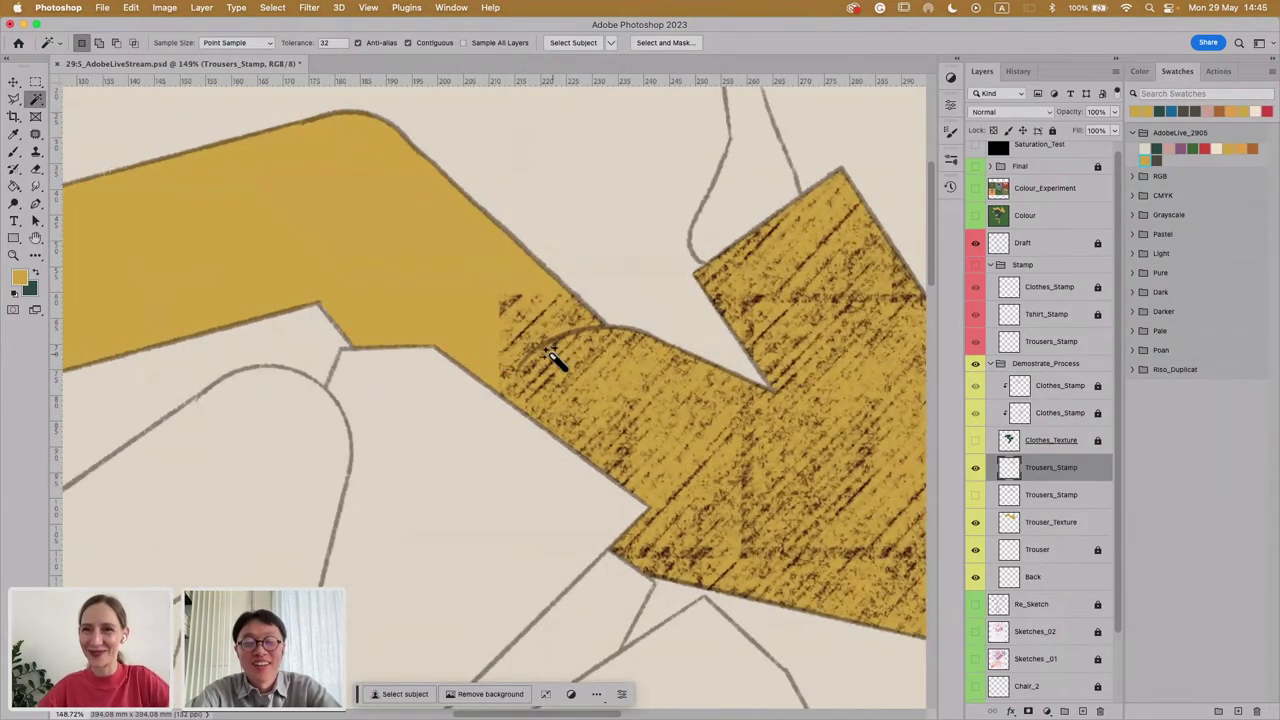
# Step: Lasso the stray hatching at the trouser bend and delete it
pyautogui.press('l')
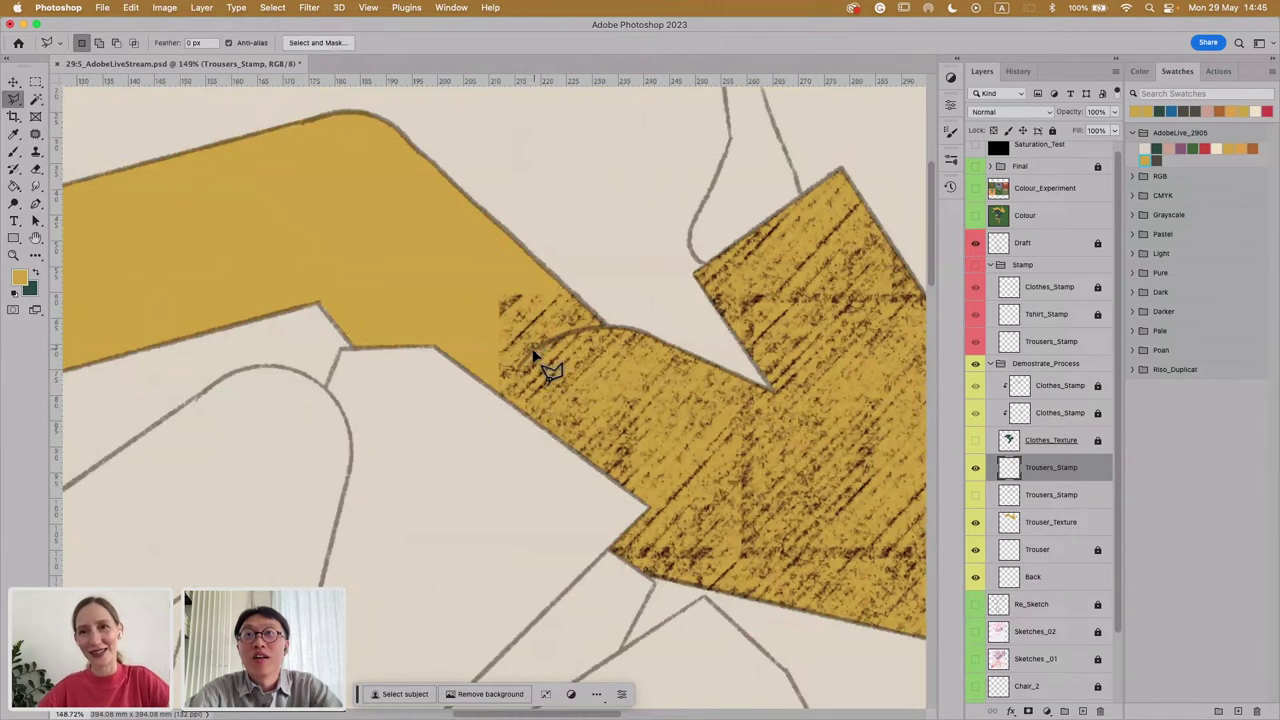
pyautogui.click(605, 328)
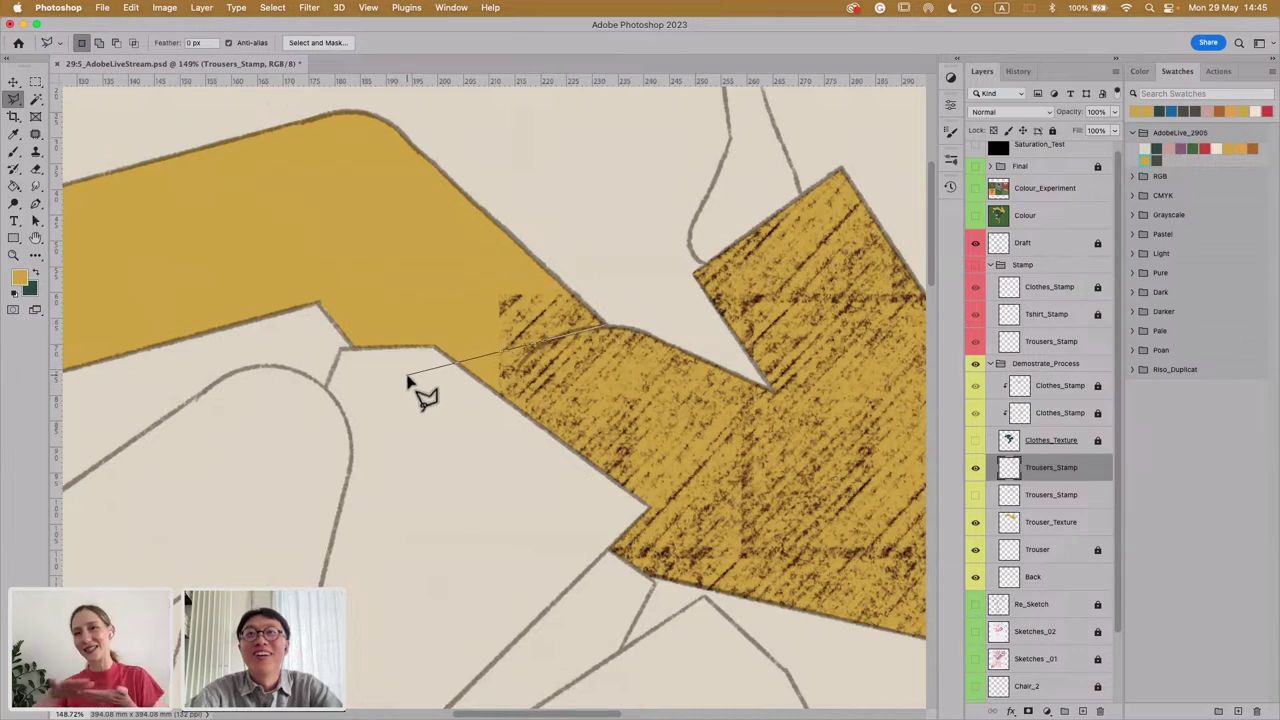
pyautogui.press('Escape')
pyautogui.hscroll(3, 588, 368)
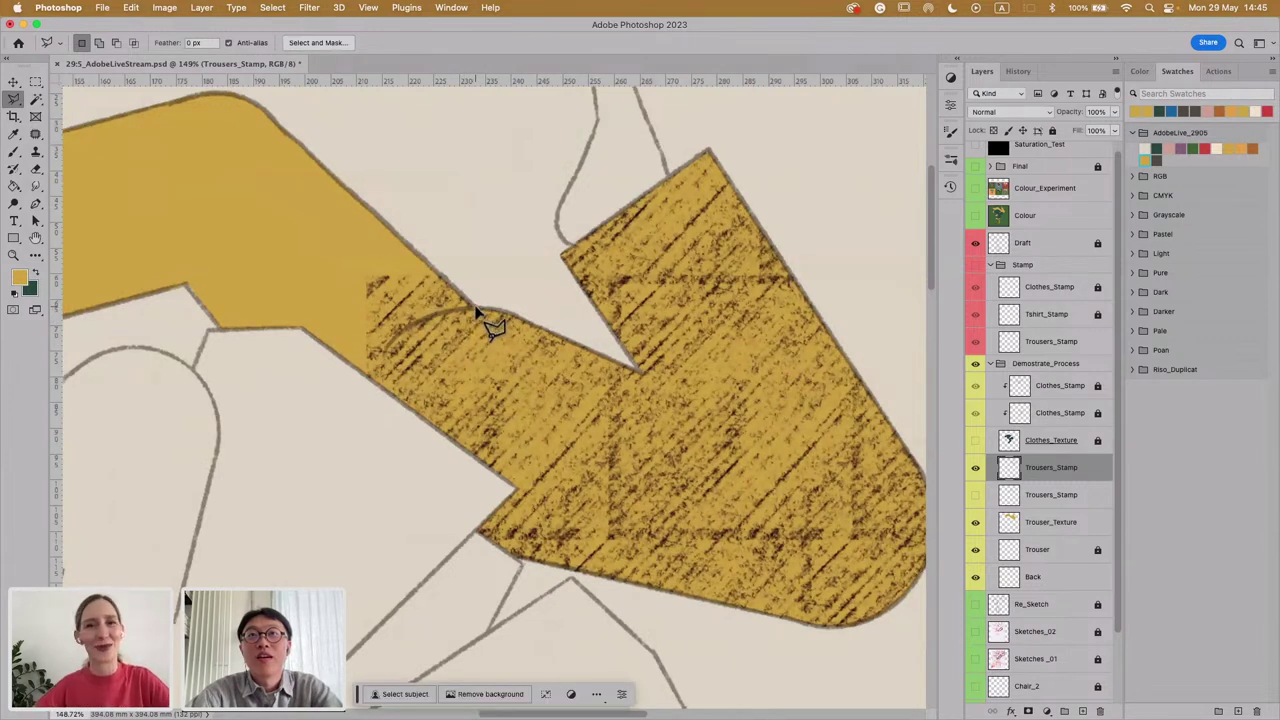
pyautogui.moveTo(470, 310)
pyautogui.mouseDown()
pyautogui.moveTo(392, 340)
pyautogui.moveTo(382, 395)
pyautogui.moveTo(364, 394)
pyautogui.moveTo(314, 268)
pyautogui.moveTo(315, 228)
pyautogui.moveTo(554, 282)
pyautogui.moveTo(476, 299)
pyautogui.moveTo(479, 260)
pyautogui.moveTo(478, 305)
pyautogui.mouseUp()
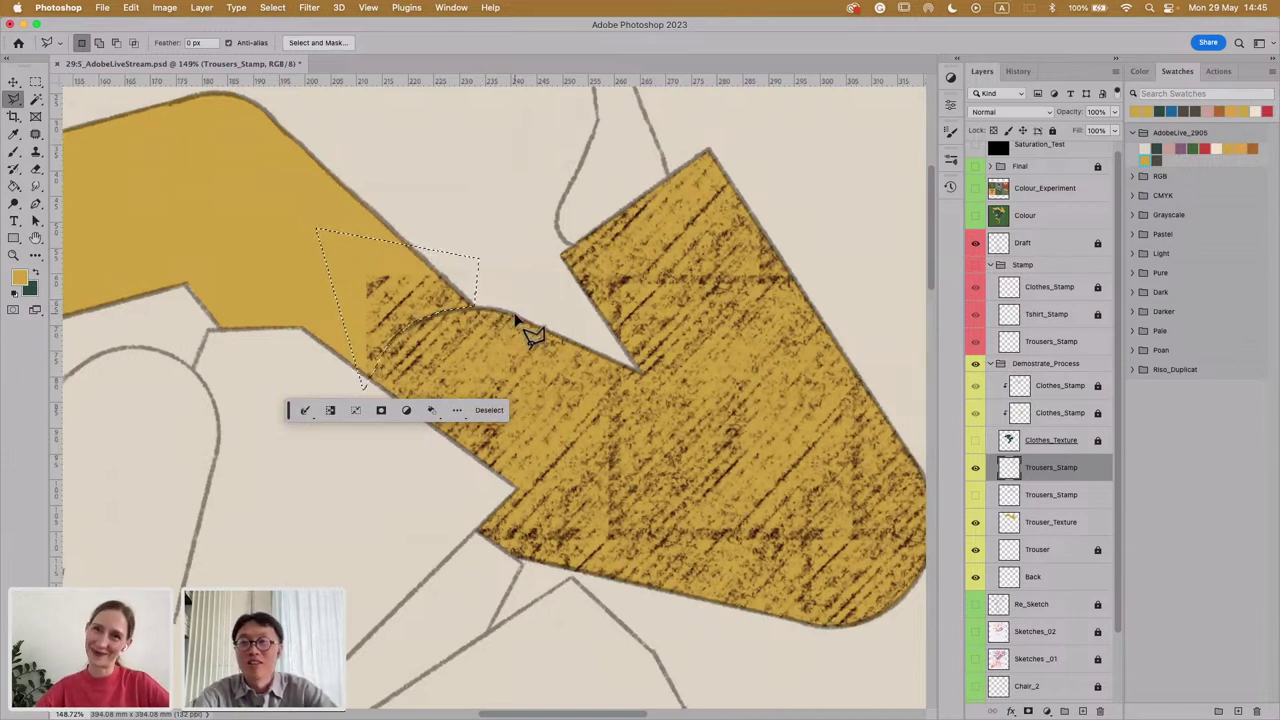
pyautogui.press('BackSpace')
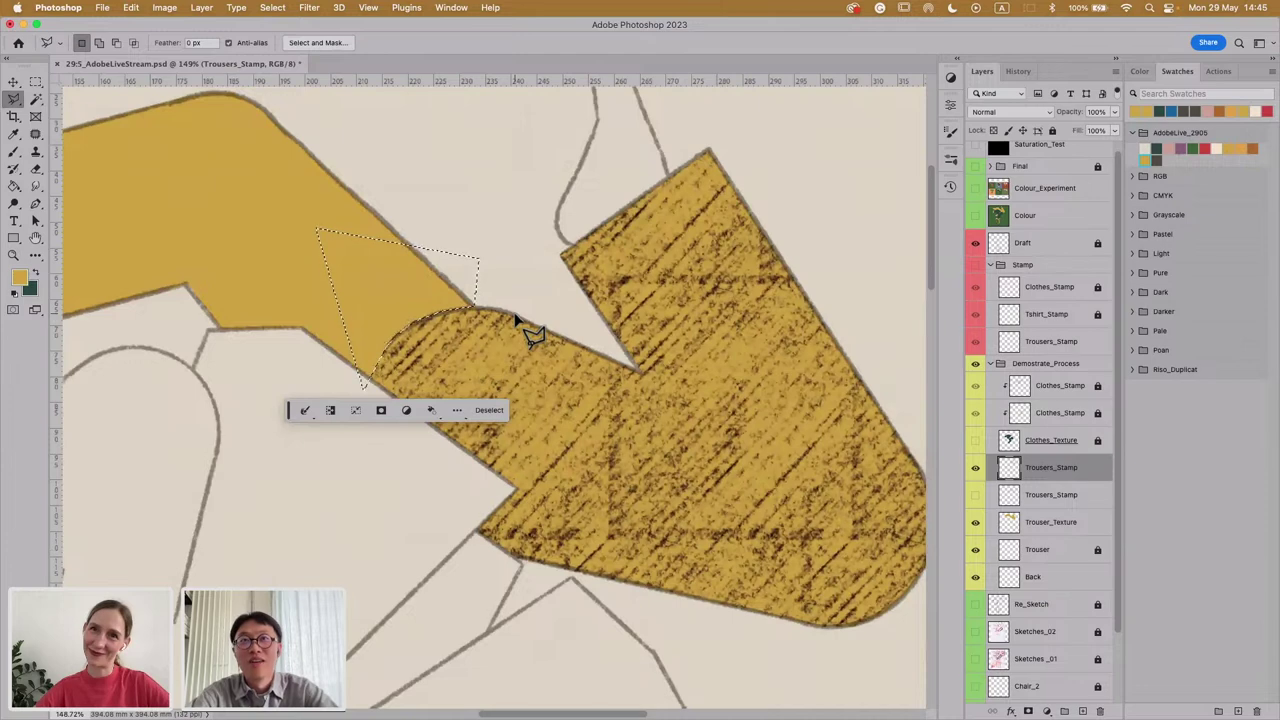
pyautogui.press('super+d')
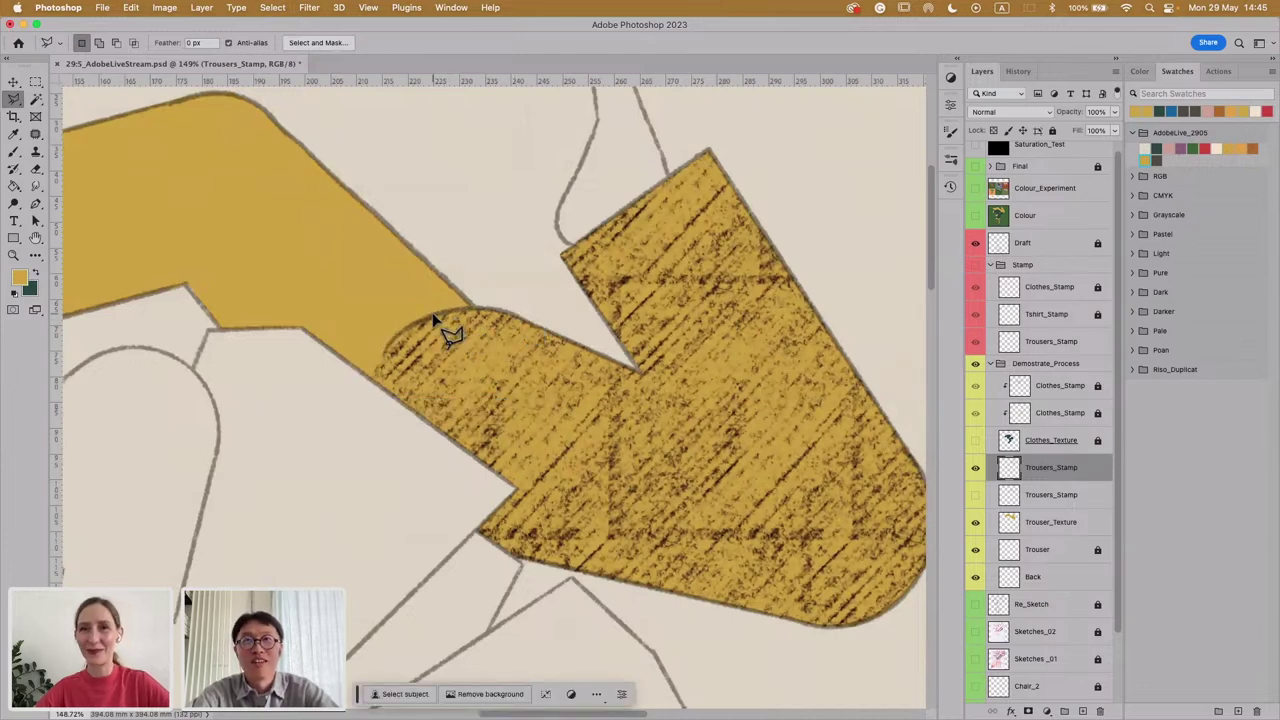
pyautogui.scroll(-2, 440, 320)
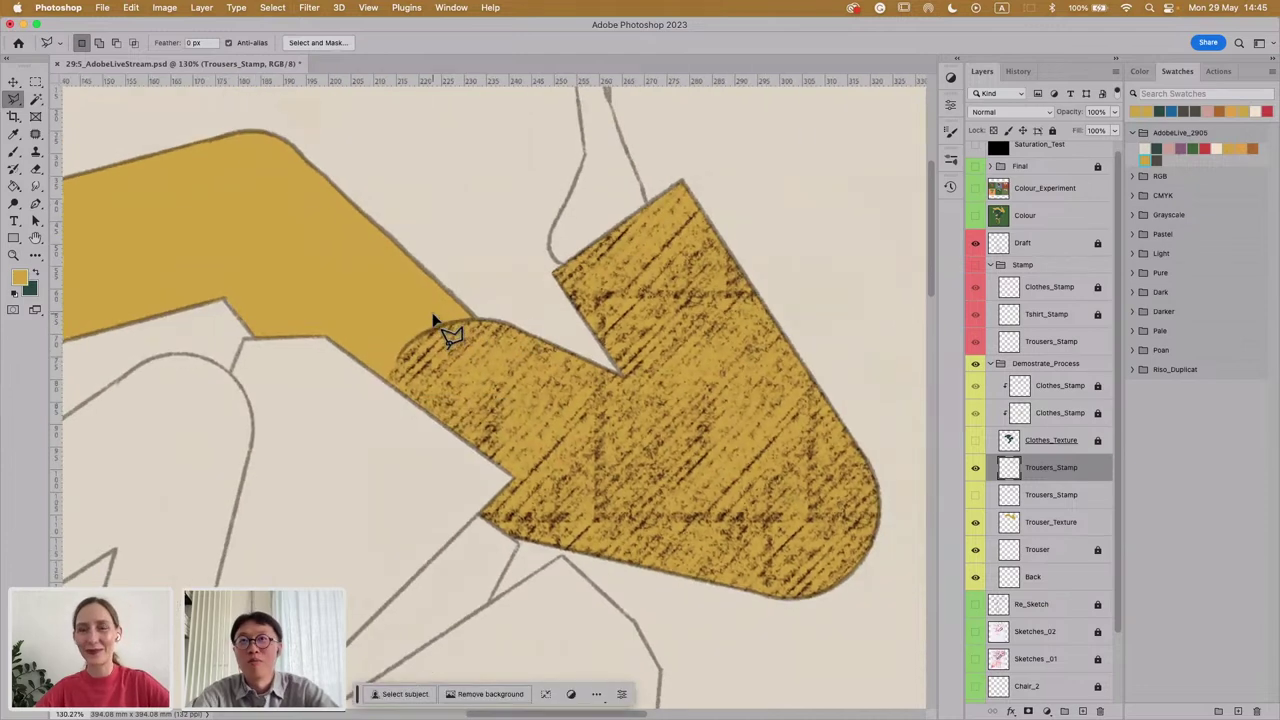
# Step: Set the clipped Trousers_Stamp layer to Soft Light and make the lower Trousers_Stamp layer visible
pyautogui.click(976, 498)
pyautogui.click(976, 498)
pyautogui.click(1063, 500)
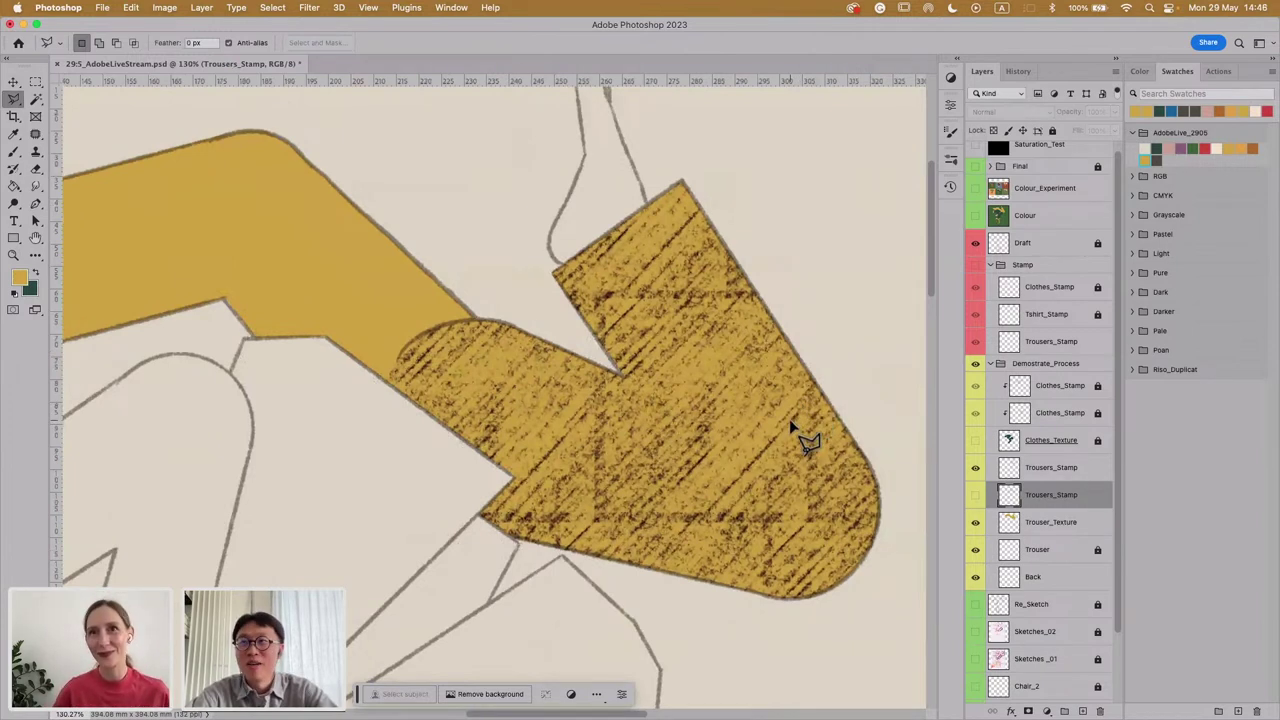
pyautogui.click(1057, 475)
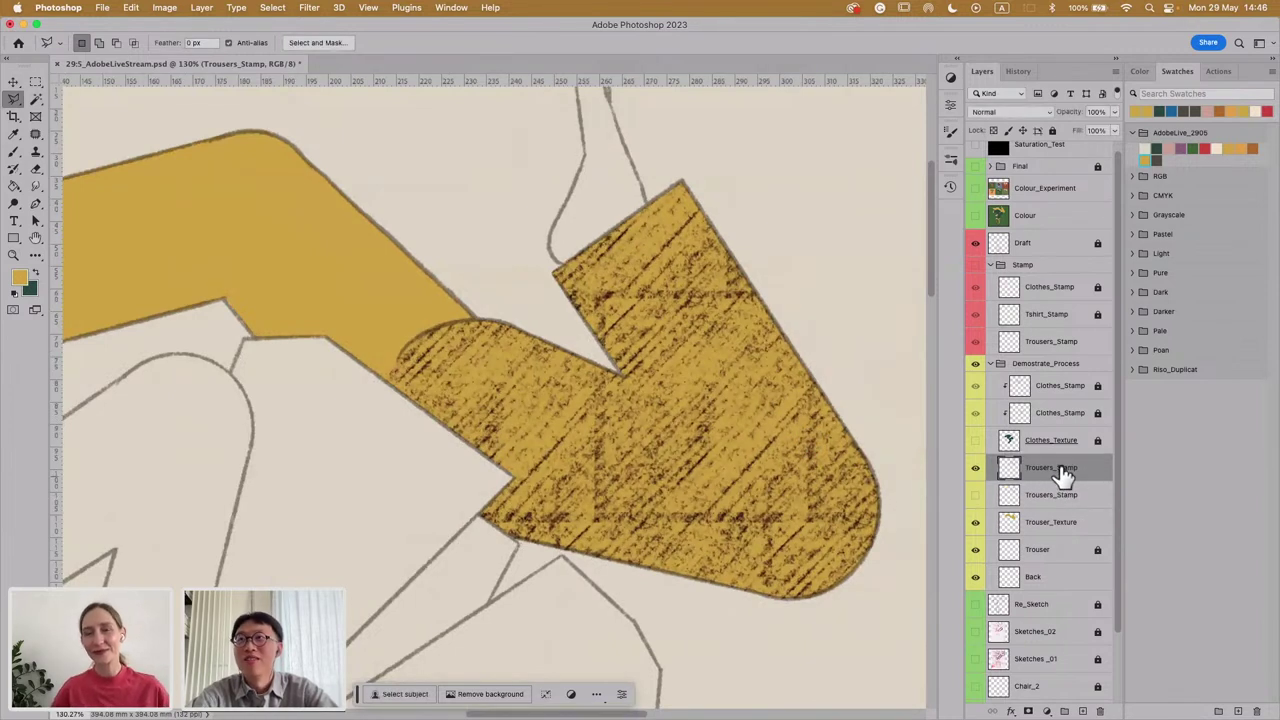
pyautogui.click(1046, 110)
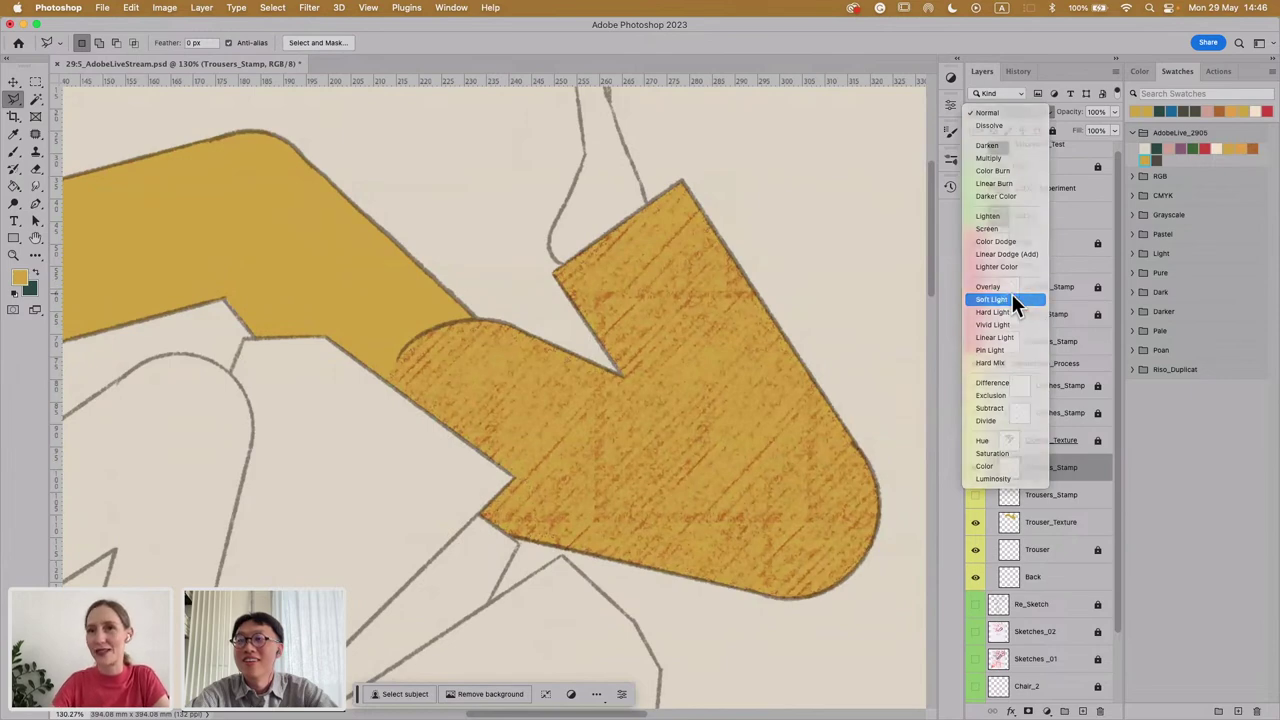
pyautogui.click(1012, 299)
pyautogui.click(1060, 500)
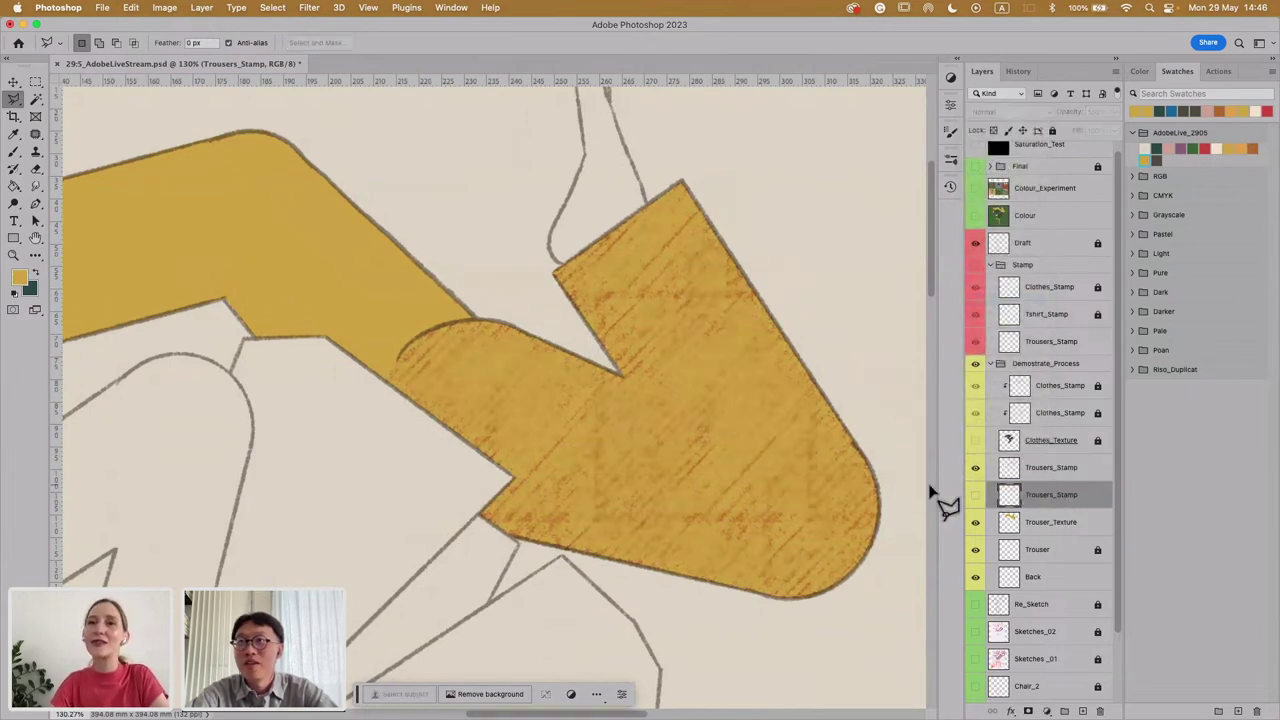
pyautogui.click(975, 496)
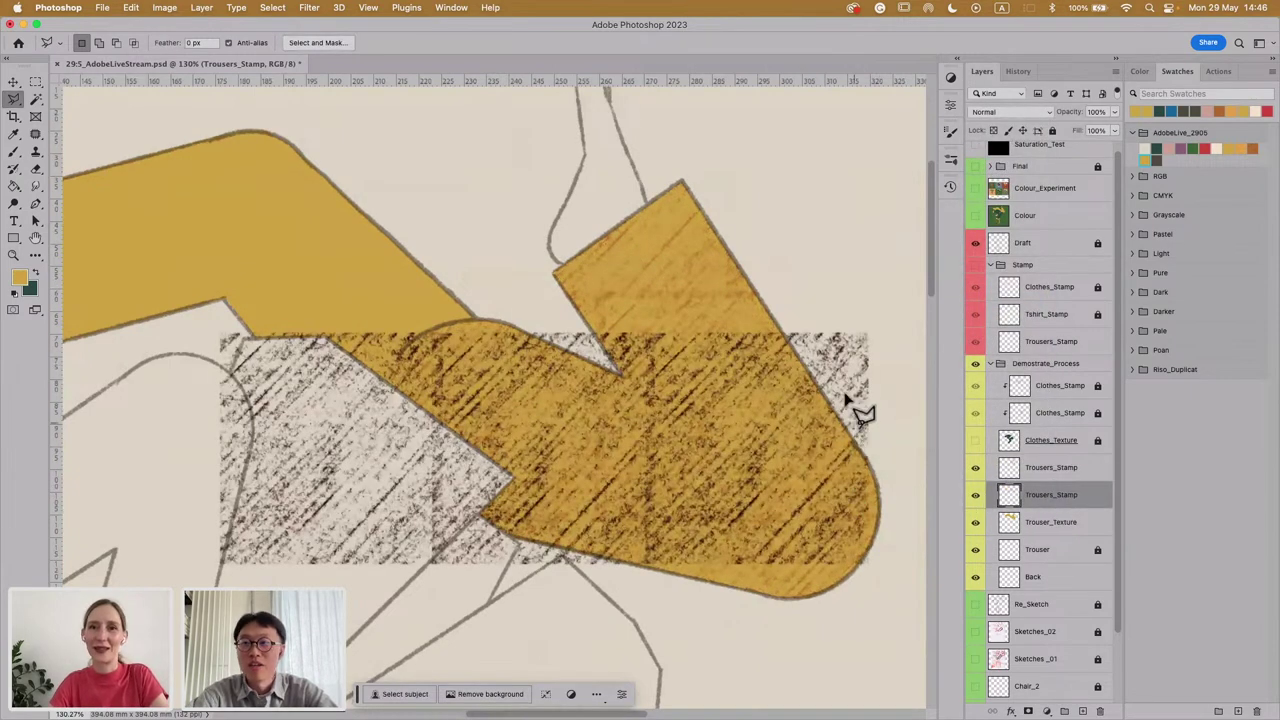
# Step: Move the hatch stamp texture up and left so it sits over the upper trouser leg
pyautogui.press('v')
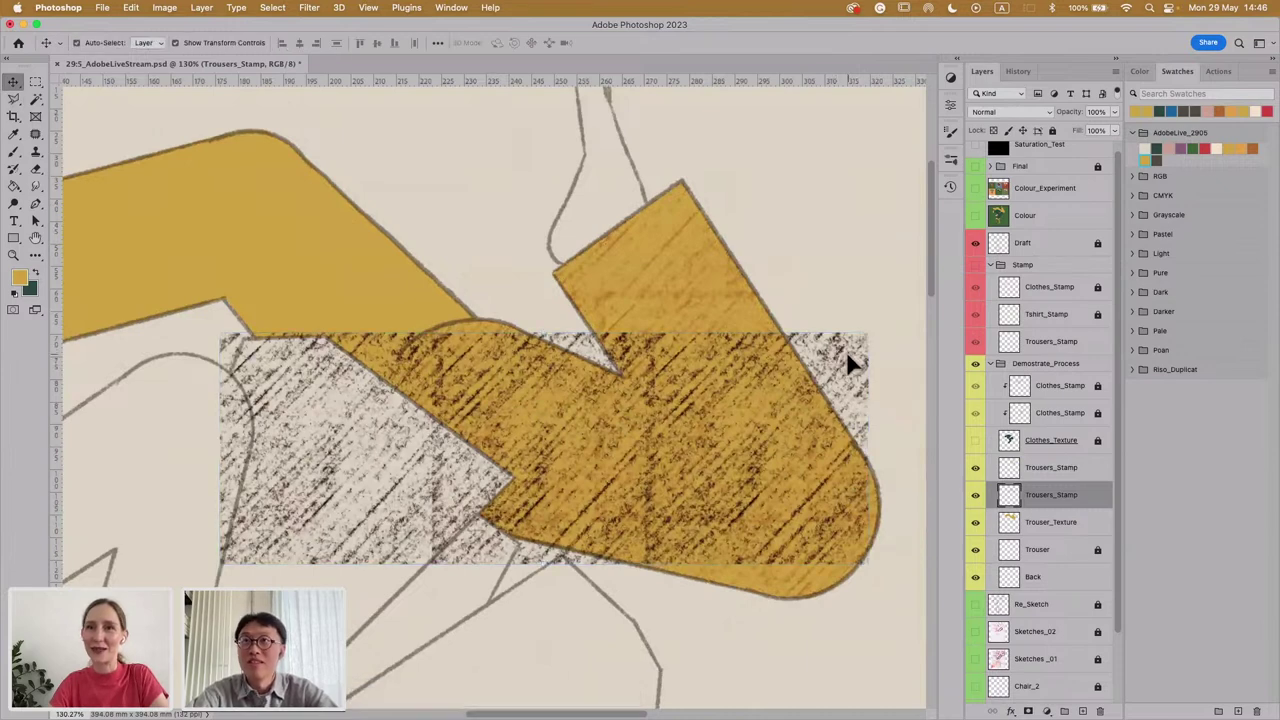
pyautogui.moveTo(849, 365); pyautogui.dragTo(500, 171)
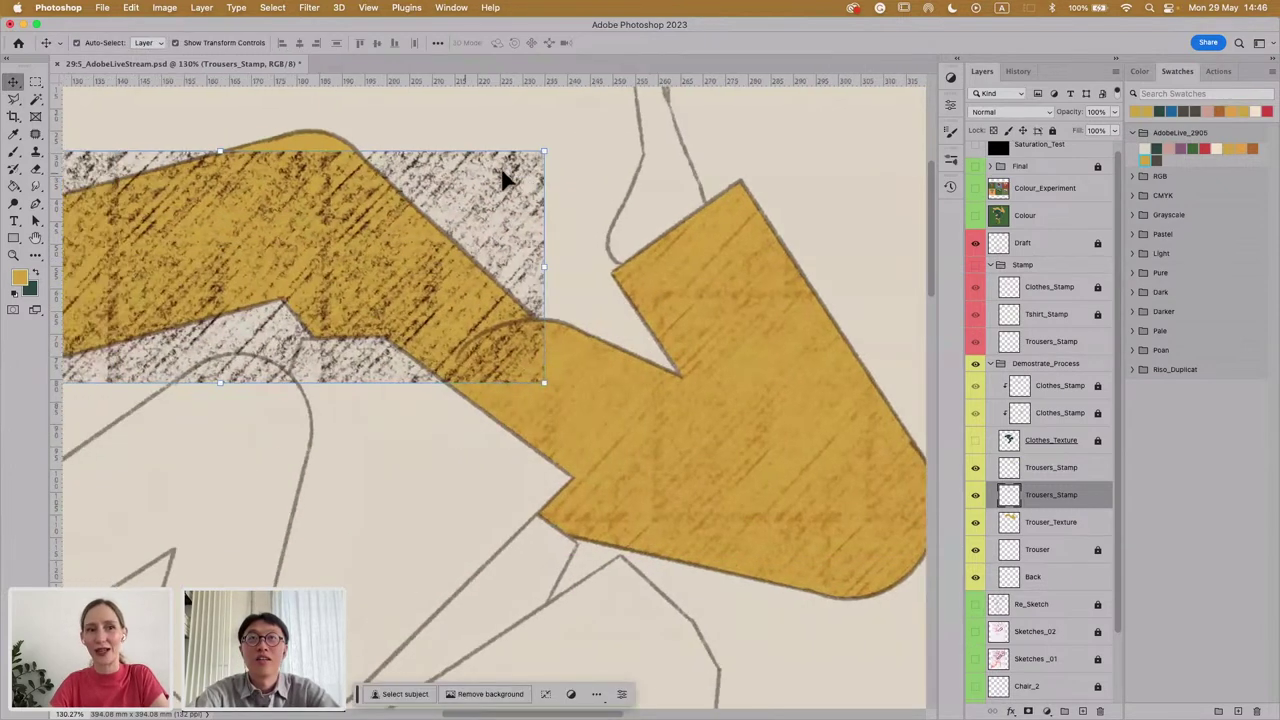
pyautogui.hscroll(-5, 590, 172)
pyautogui.moveTo(577, 172); pyautogui.dragTo(575, 93)
pyautogui.scroll(5, 575, 93)
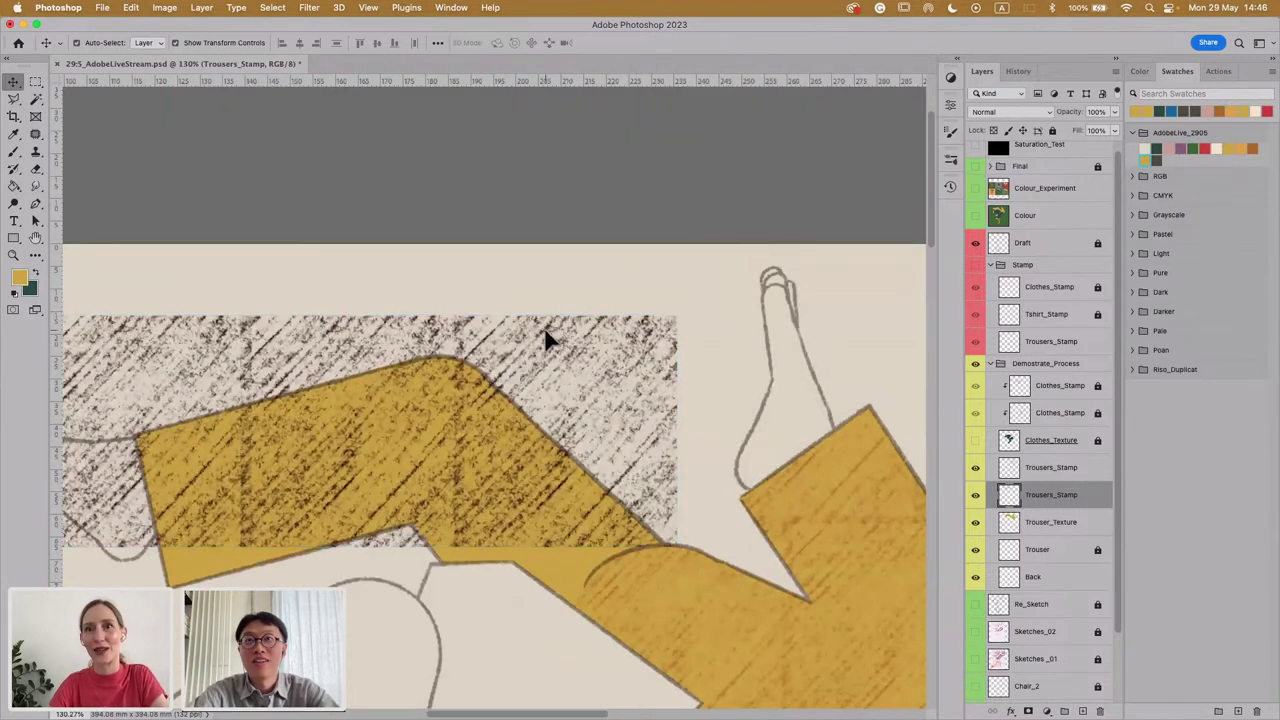
pyautogui.moveTo(548, 335); pyautogui.dragTo(629, 258)
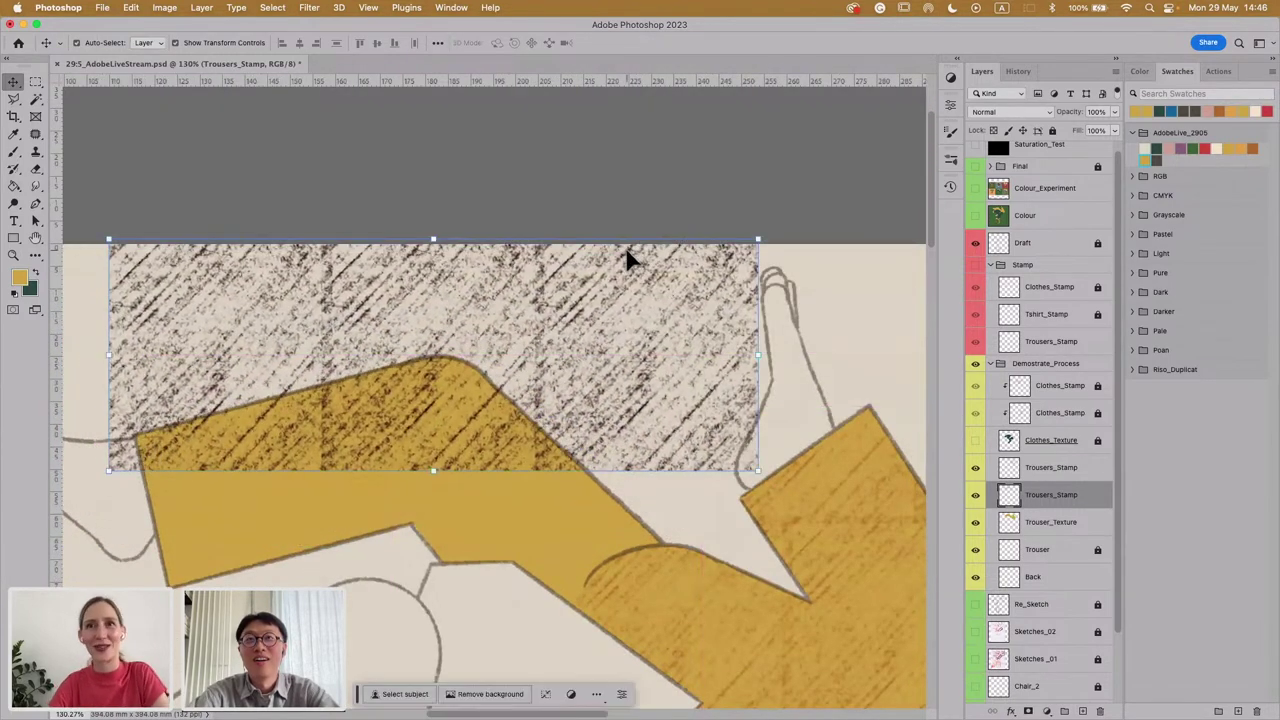
pyautogui.moveTo(574, 329); pyautogui.dragTo(610, 388)
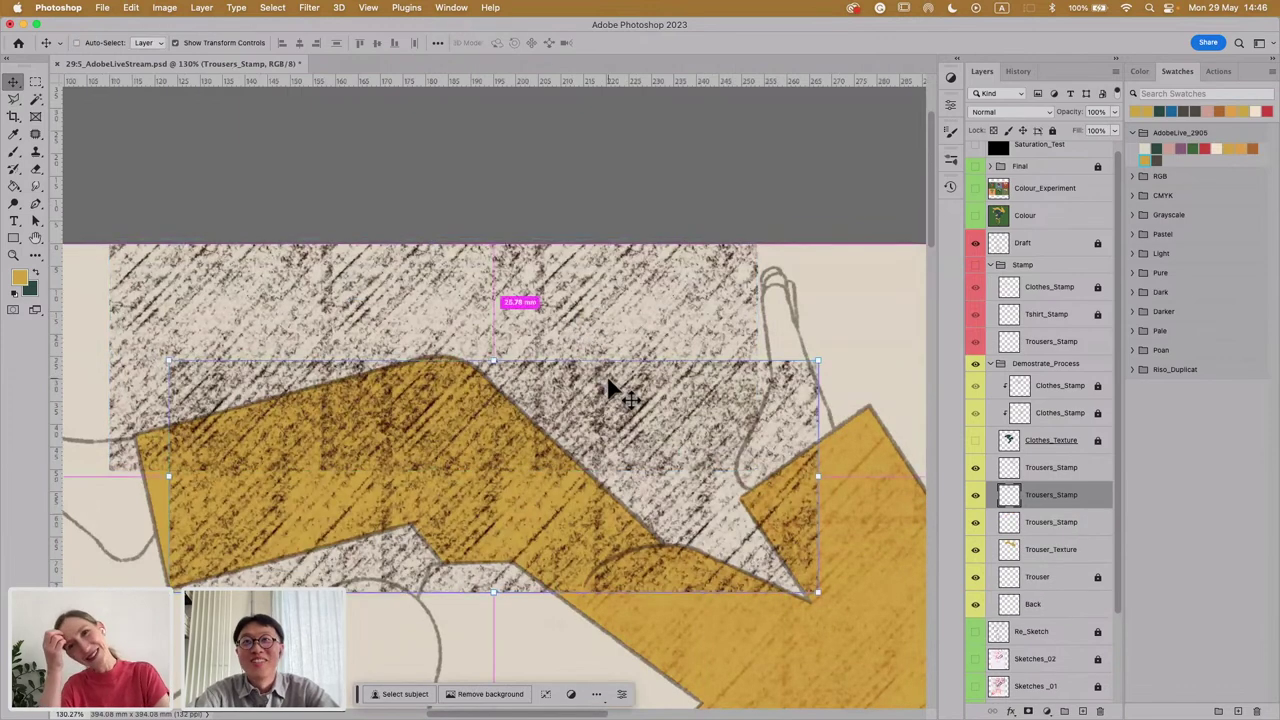
# Step: Hide and delete the extra Trousers_Stamp layer, leaving one trouser stamp layer
pyautogui.click(1045, 467)
pyautogui.click(975, 470)
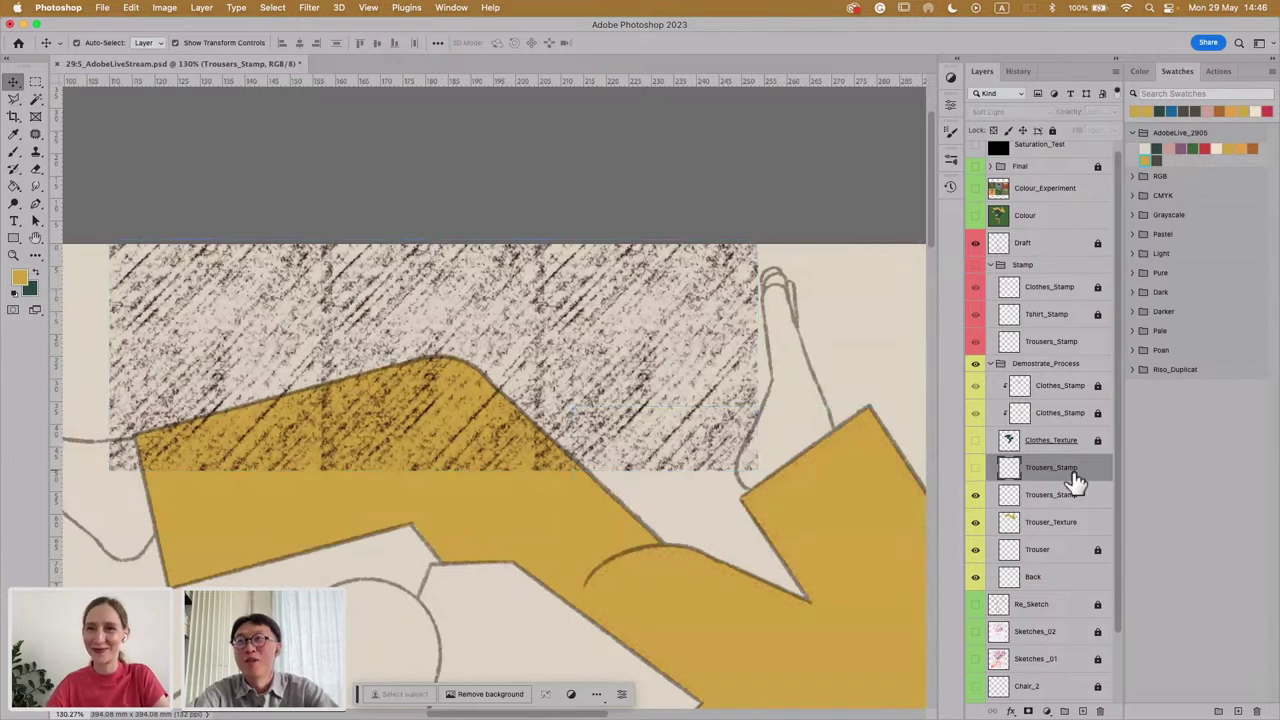
pyautogui.press('BackSpace')
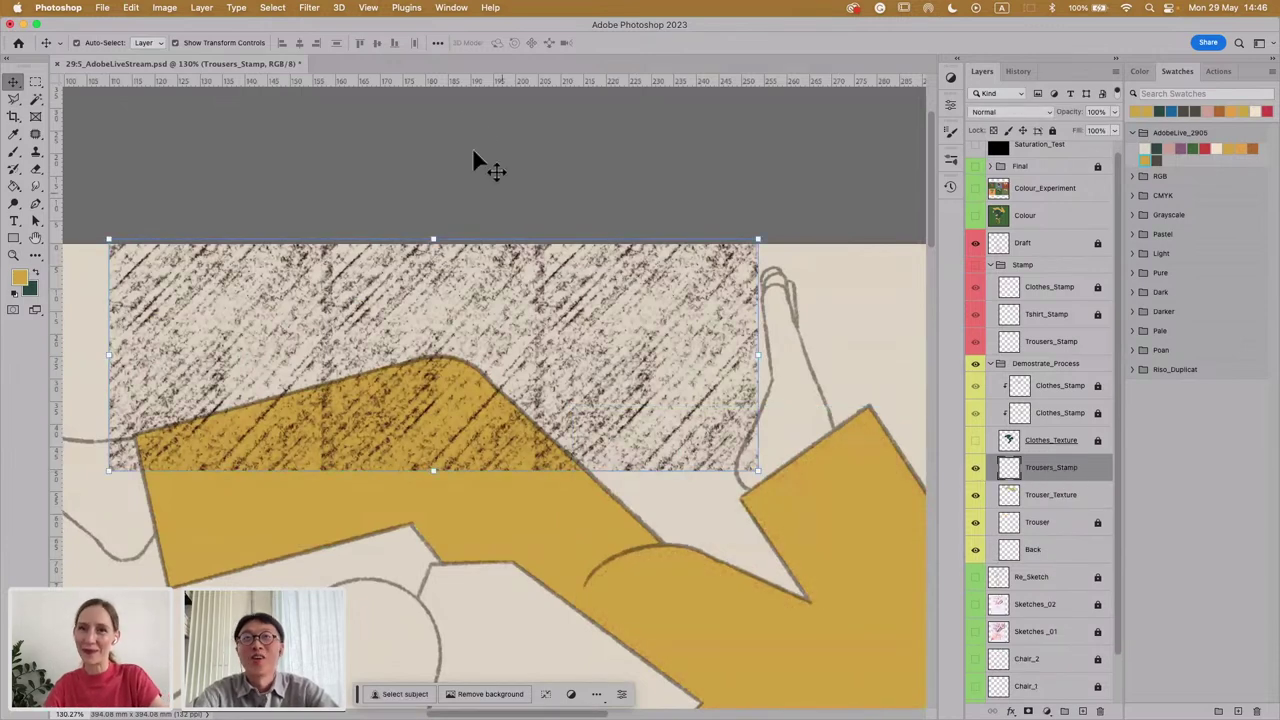
pyautogui.click(318, 10)
pyautogui.moveTo(287, 12)
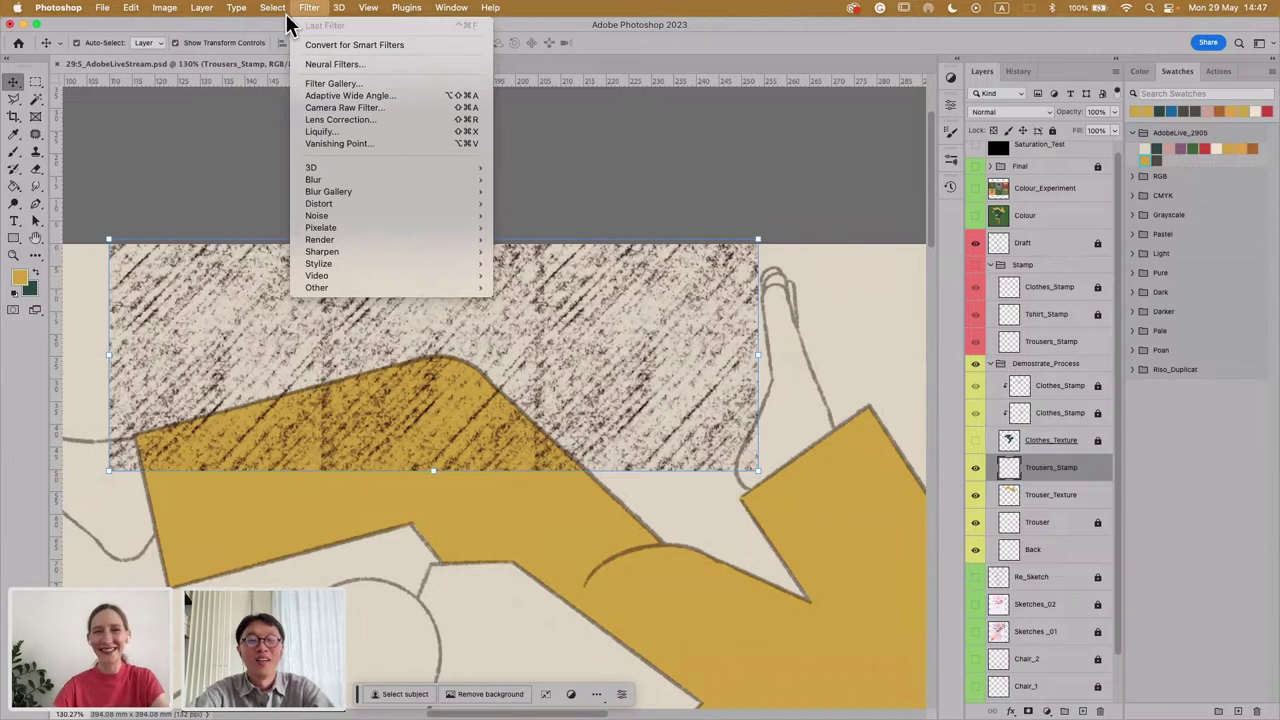
# Step: Flip the Trousers_Stamp hatch horizontally with Free Transform, commit it, and deselect
pyautogui.click(226, 192)
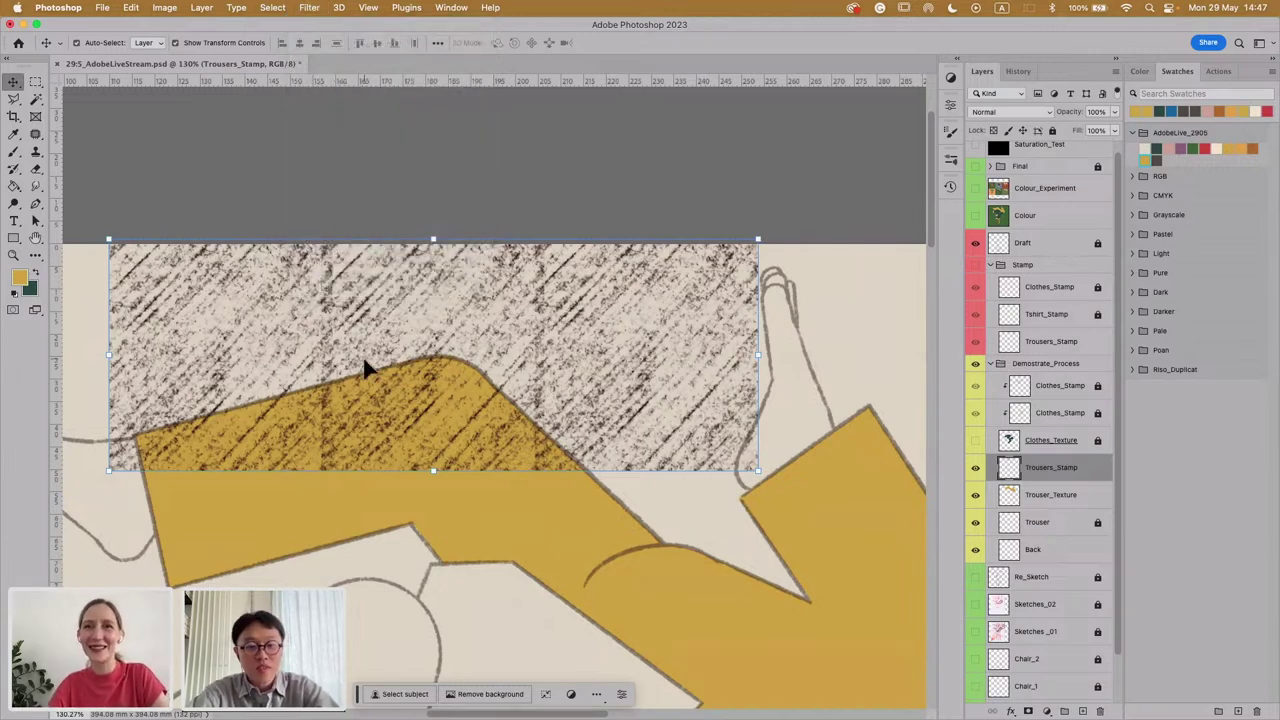
pyautogui.press('super+t')
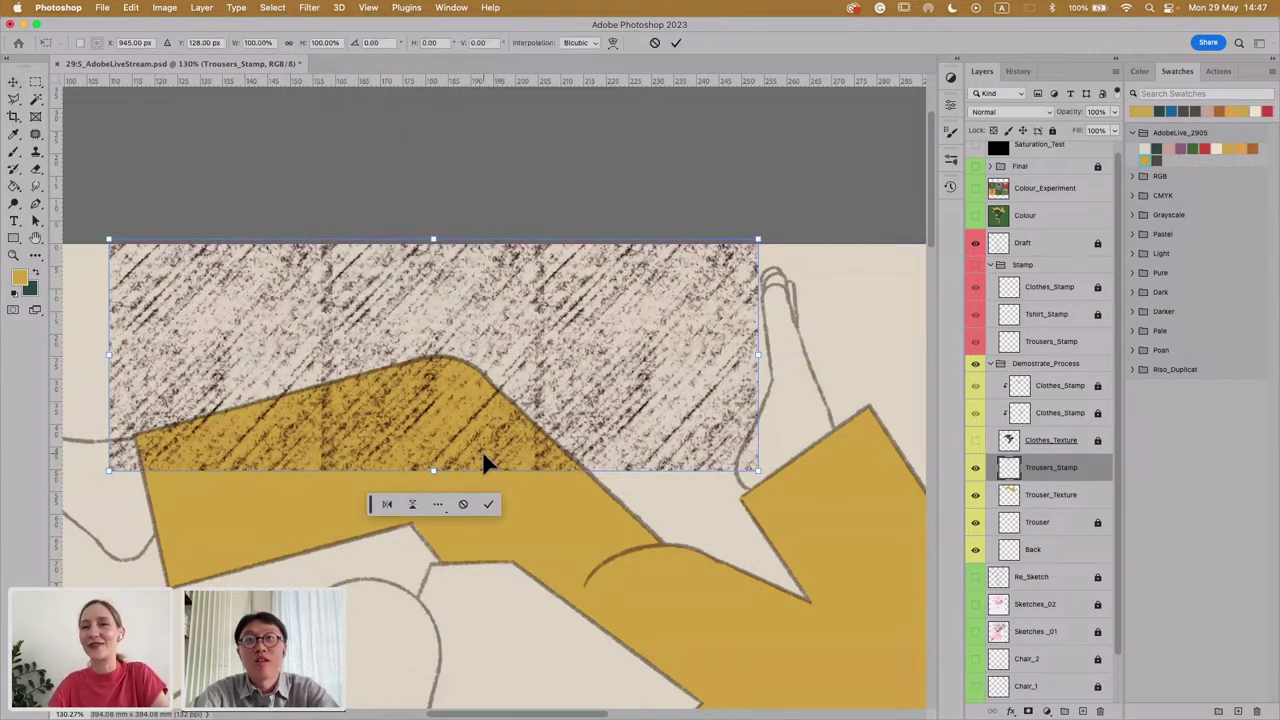
pyautogui.click(388, 505)
pyautogui.click(676, 43)
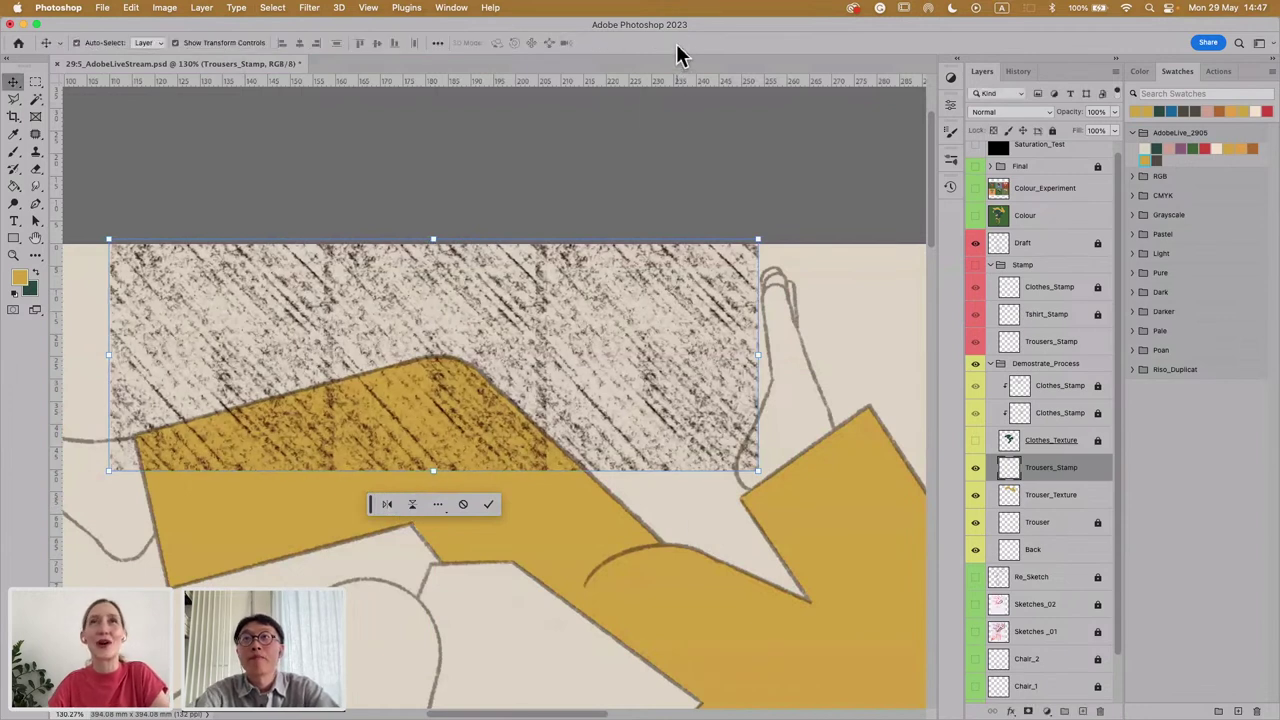
pyautogui.click(540, 365)
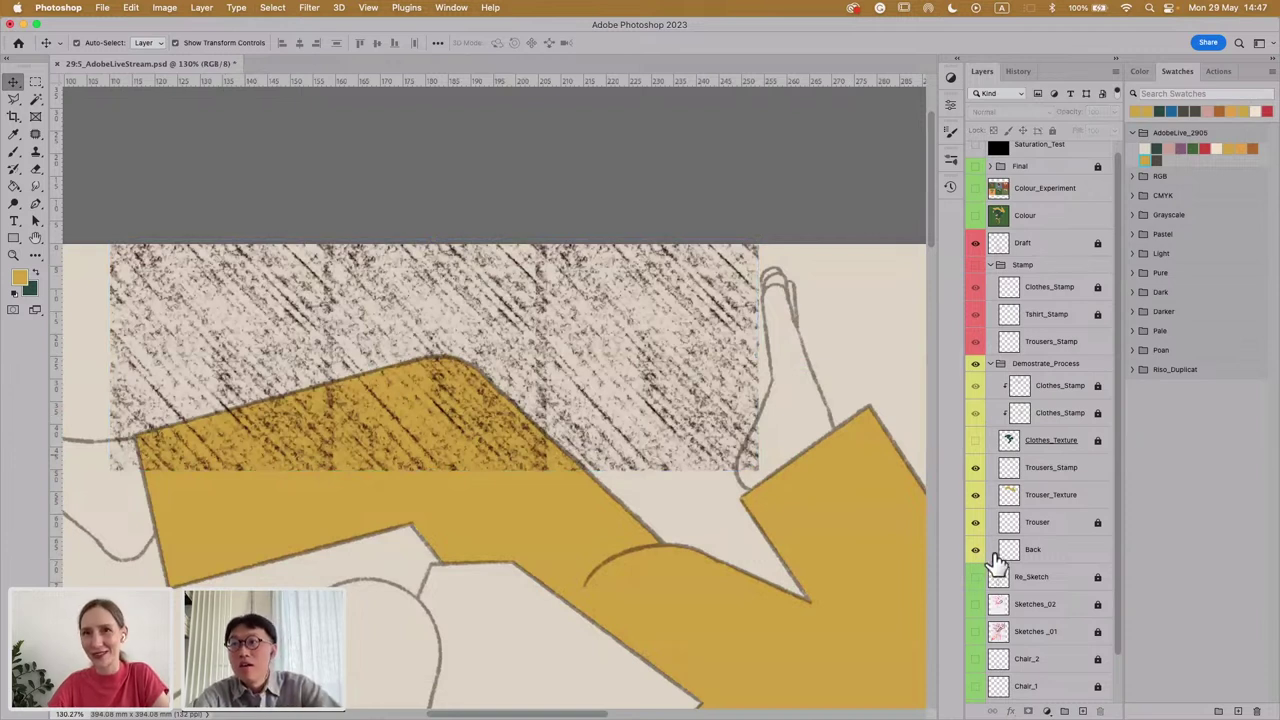
pyautogui.click(976, 445)
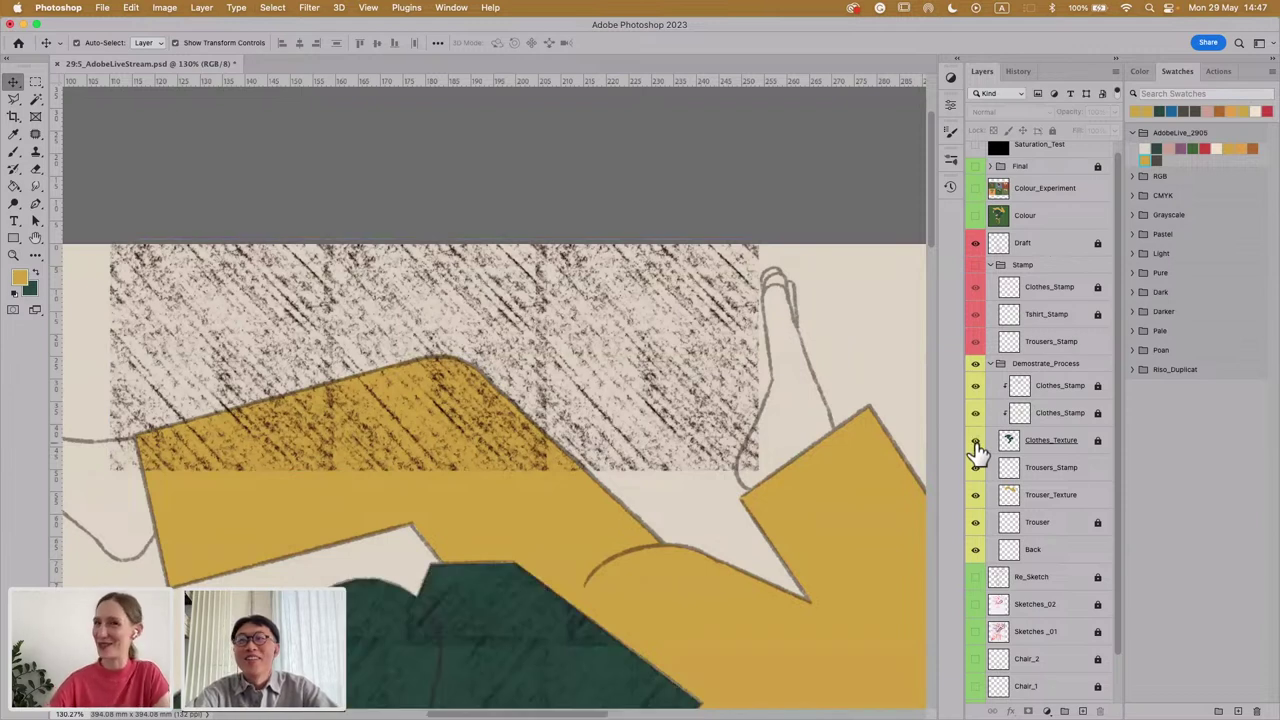
pyautogui.click(976, 442)
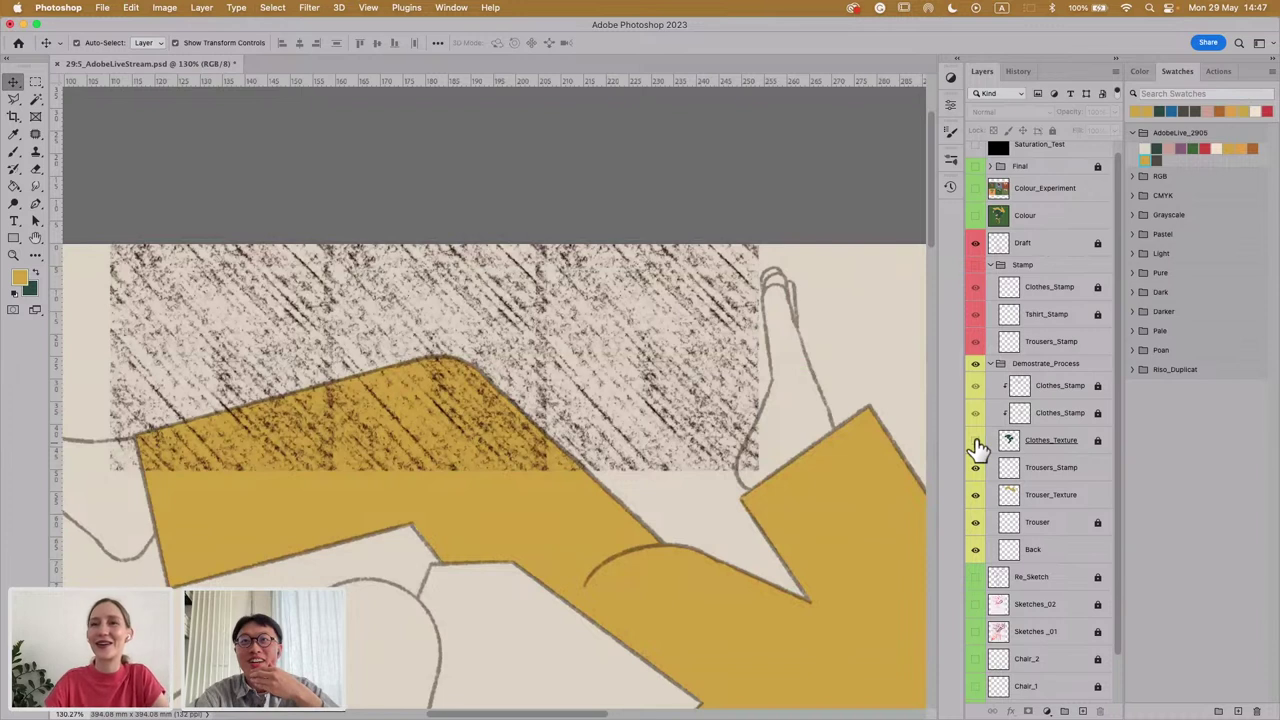
pyautogui.click(1052, 470)
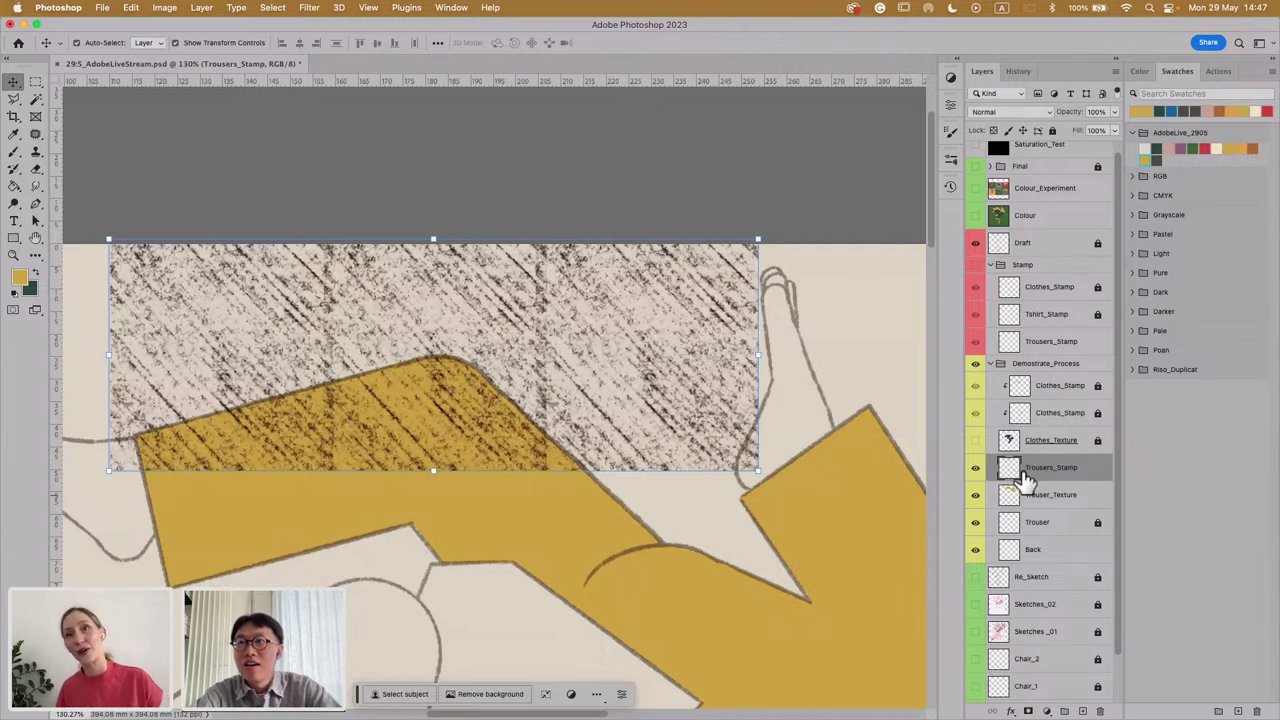
# Step: Duplicate the hatch texture down over the lower trousers and nudge the copy slightly lower
pyautogui.moveTo(1025, 480)
pyautogui.mouseDown()
pyautogui.moveTo(960, 484)
pyautogui.moveTo(600, 414)
pyautogui.moveTo(602, 489)
pyautogui.moveTo(539, 523)
pyautogui.moveTo(634, 500)
pyautogui.moveTo(614, 491)
pyautogui.moveTo(506, 534)
pyautogui.moveTo(503, 590)
pyautogui.mouseUp()
pyautogui.scroll(-1, 503, 590)
pyautogui.scroll(-2, 503, 590)
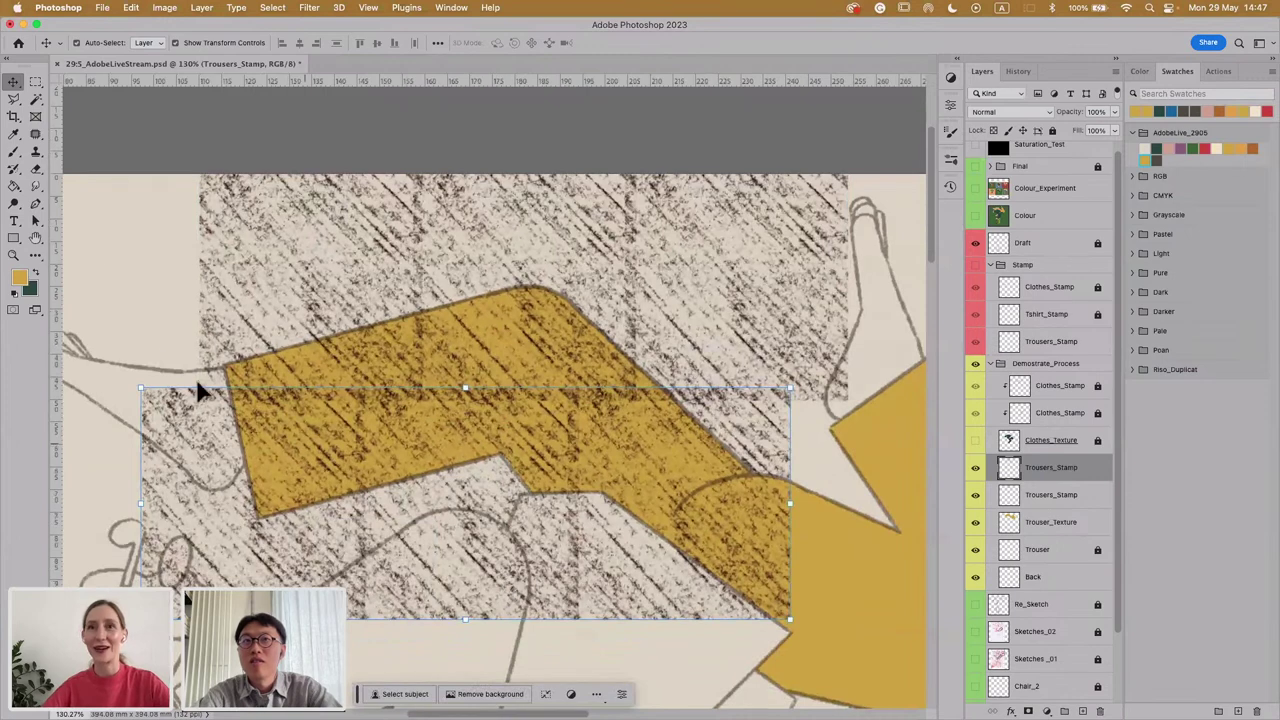
pyautogui.moveTo(137, 337); pyautogui.dragTo(207, 413)
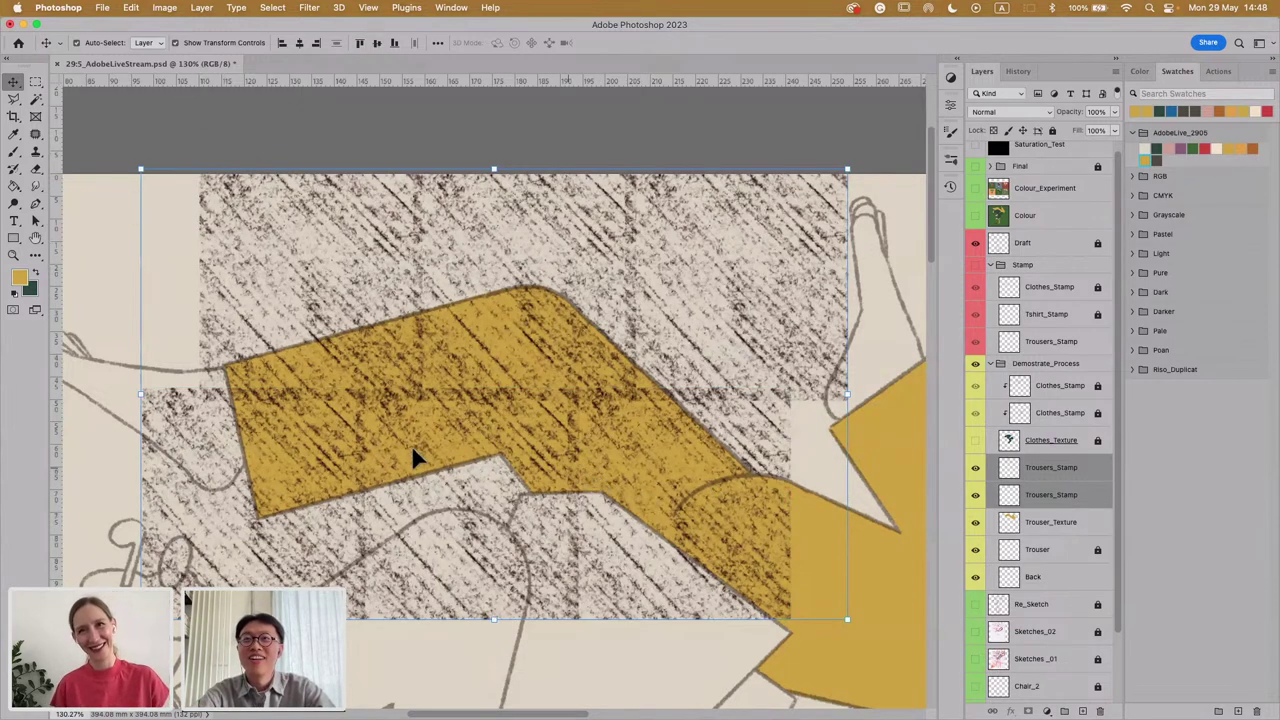
pyautogui.press('alt+super+a')
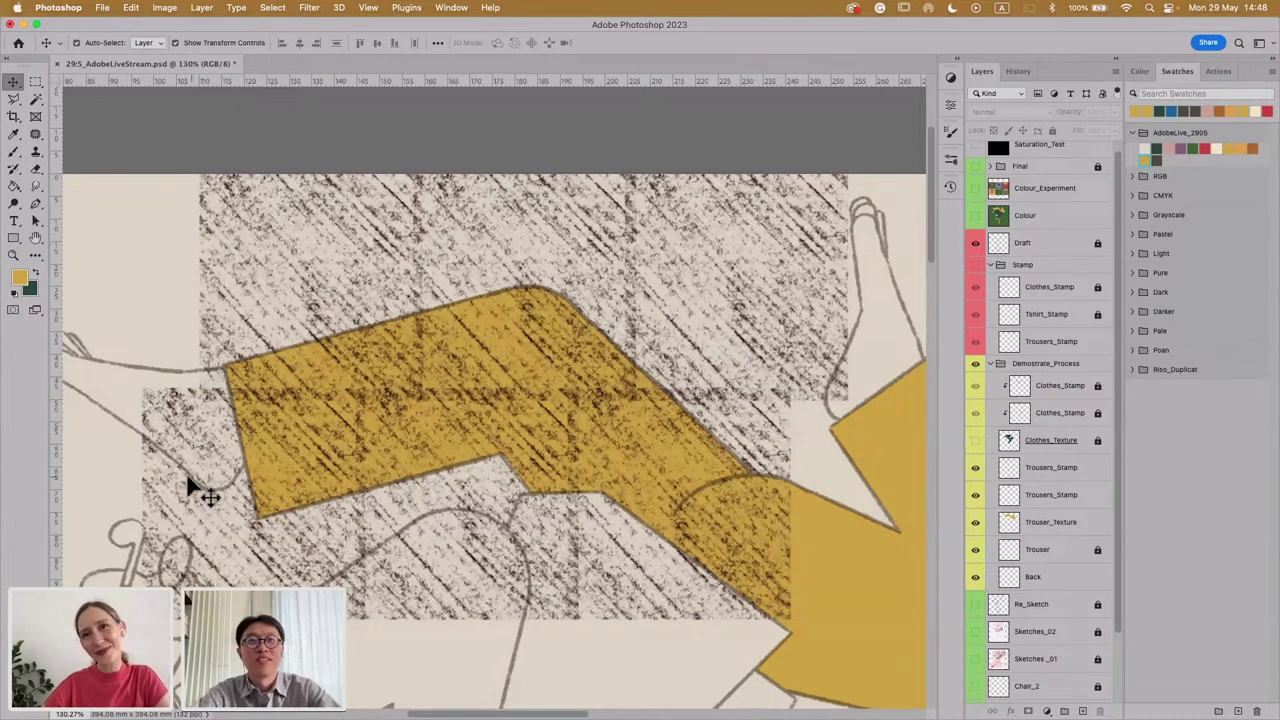
pyautogui.moveTo(157, 457); pyautogui.dragTo(152, 462)
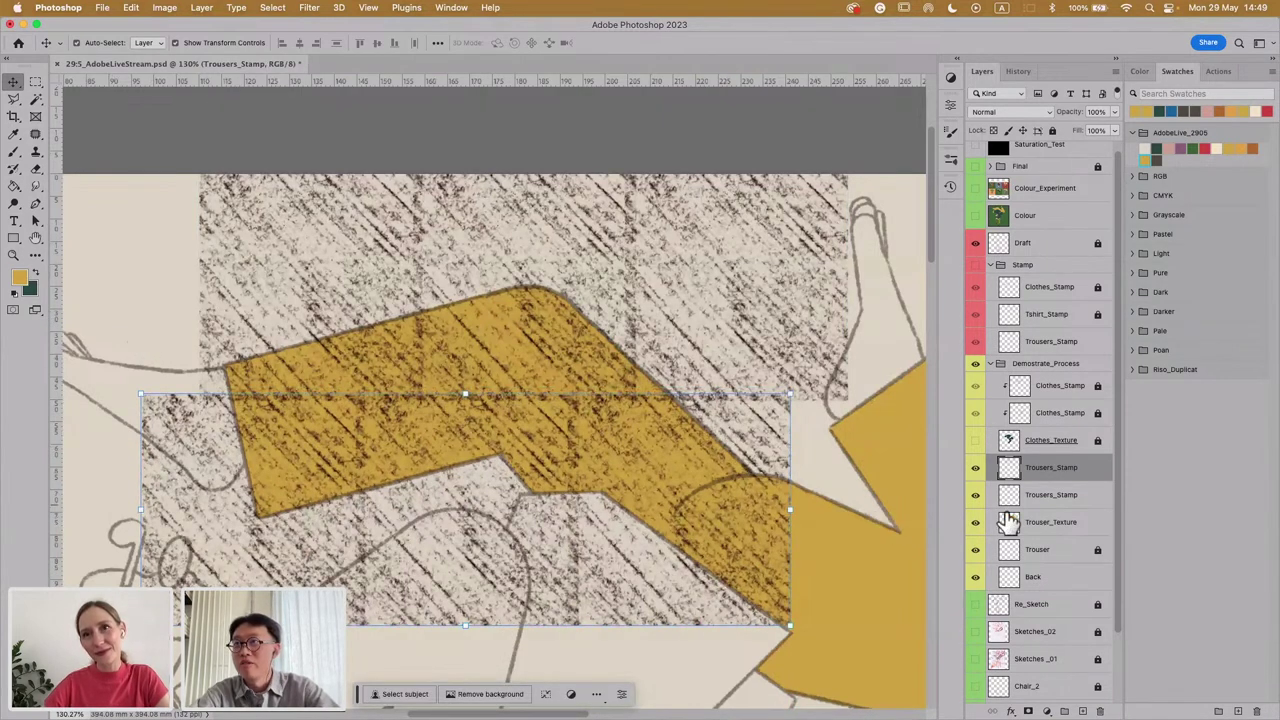
# Step: Select both Trousers_Stamp copies and merge them into a single layer
pyautogui.click(1053, 500)
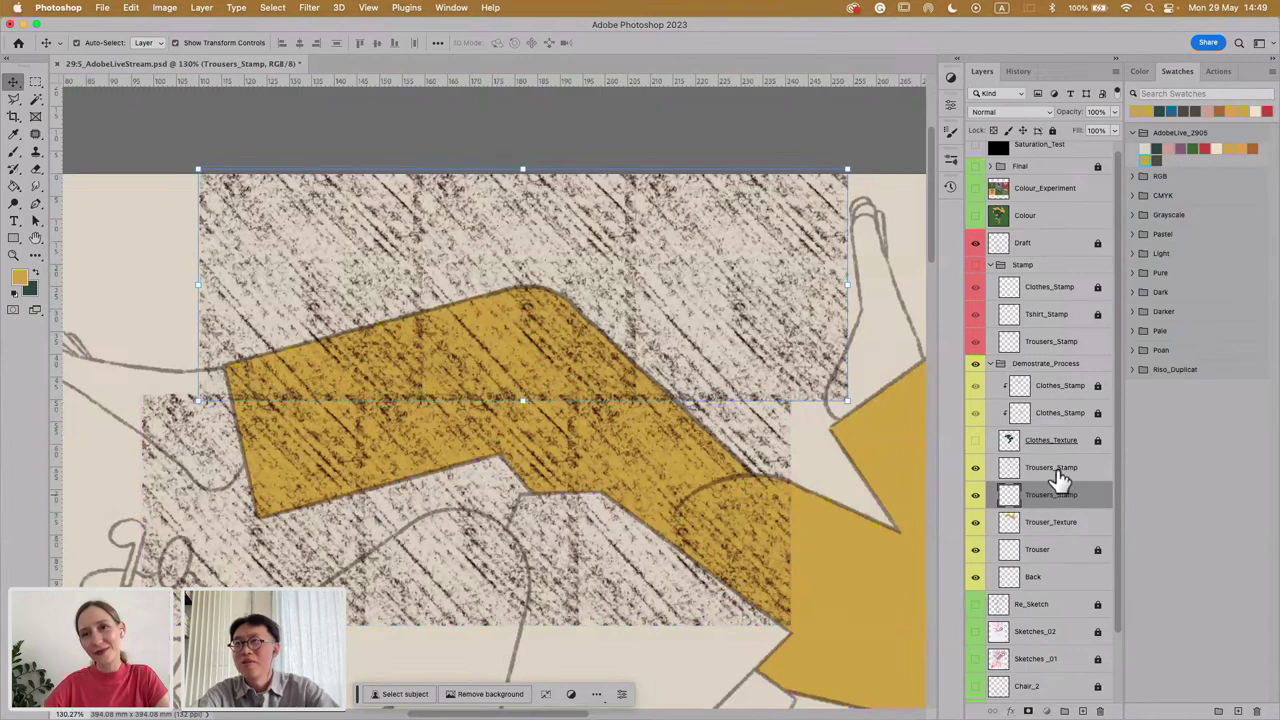
pyautogui.click(1056, 472)
pyautogui.click(1045, 524)
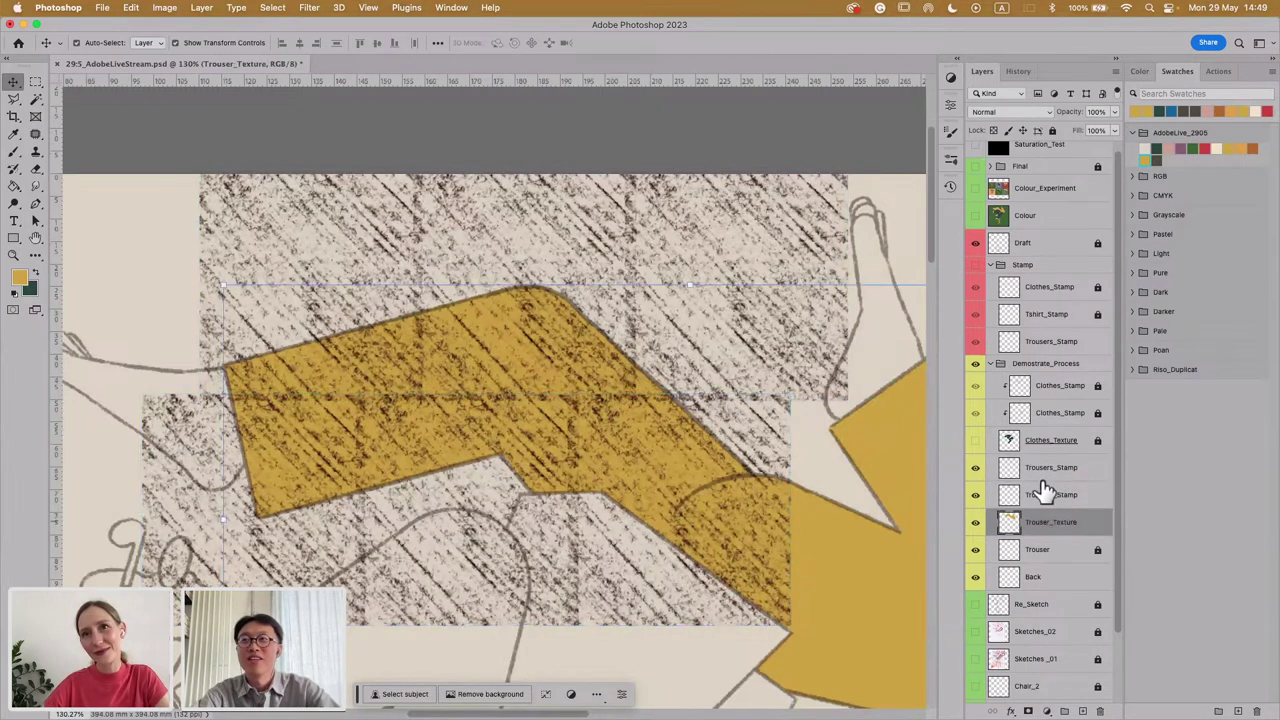
pyautogui.click(1048, 474)
pyautogui.click(1053, 497)
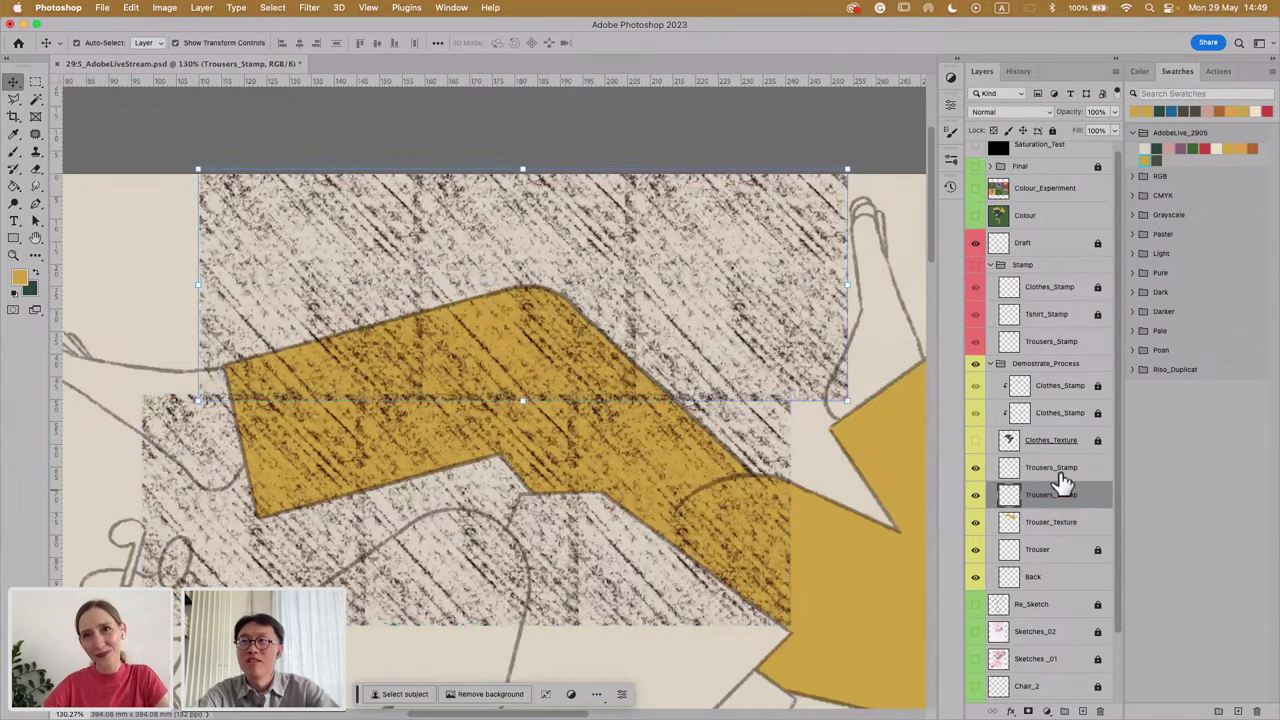
pyautogui.click(1058, 474)
pyautogui.rightClick(1054, 490)
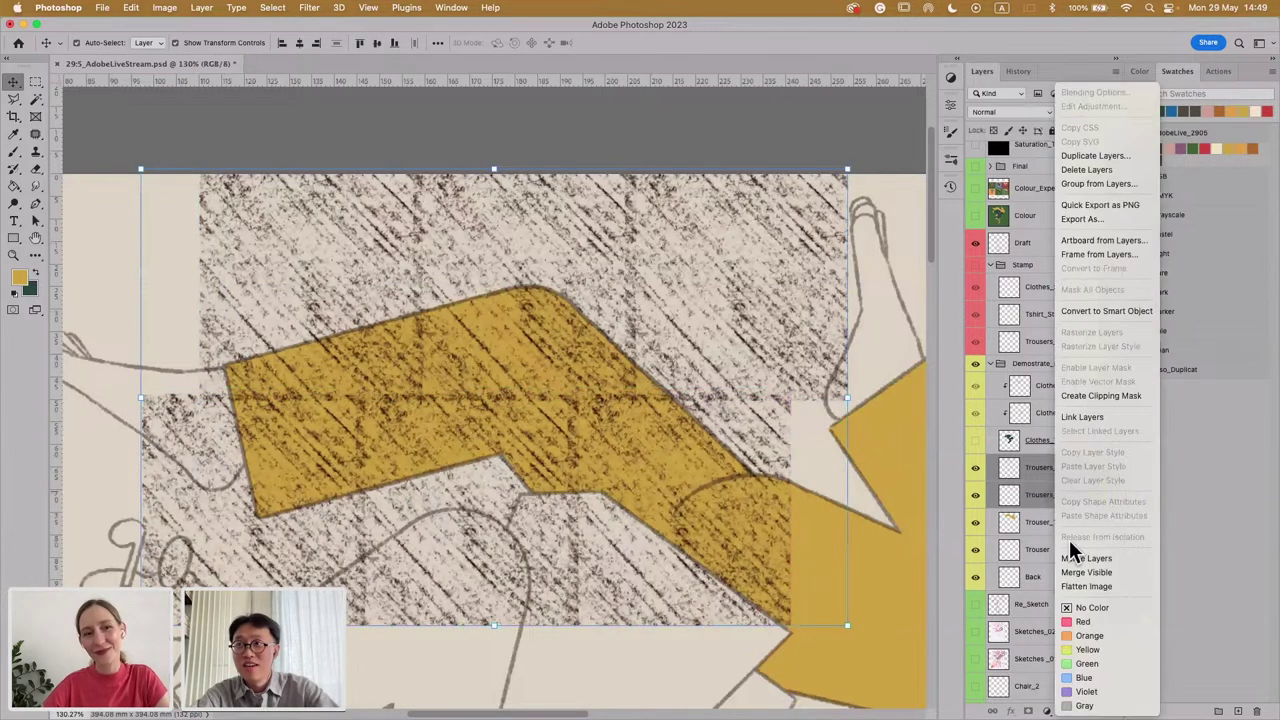
pyautogui.click(1078, 566)
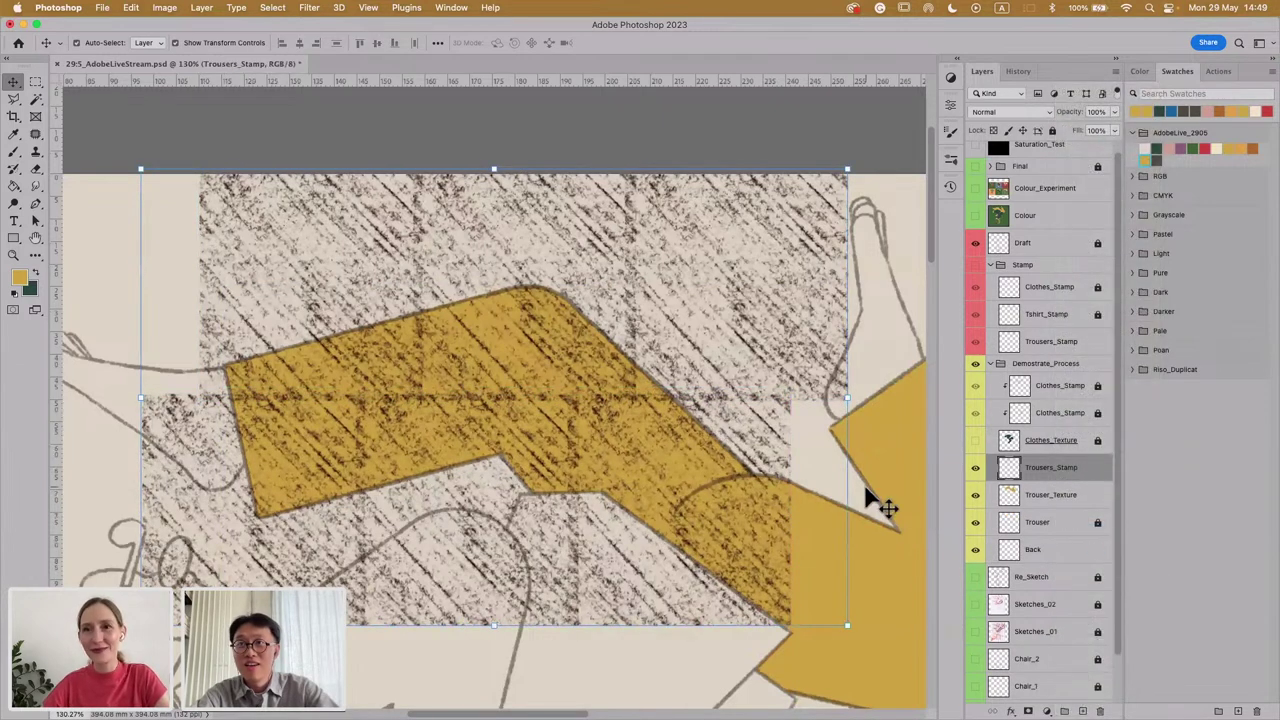
# Step: Magic Wand the mustard trousers, invert the selection, and delete the hatching outside them
pyautogui.click(1045, 496)
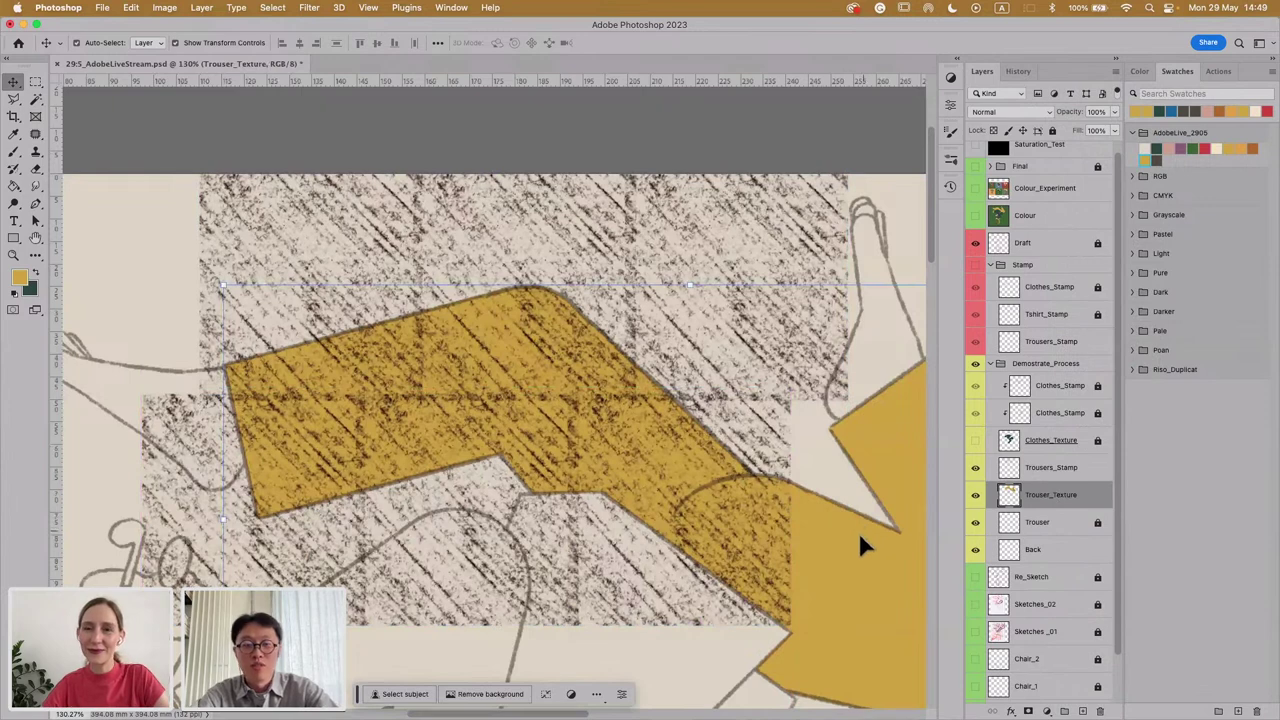
pyautogui.press('w')
pyautogui.click(853, 560)
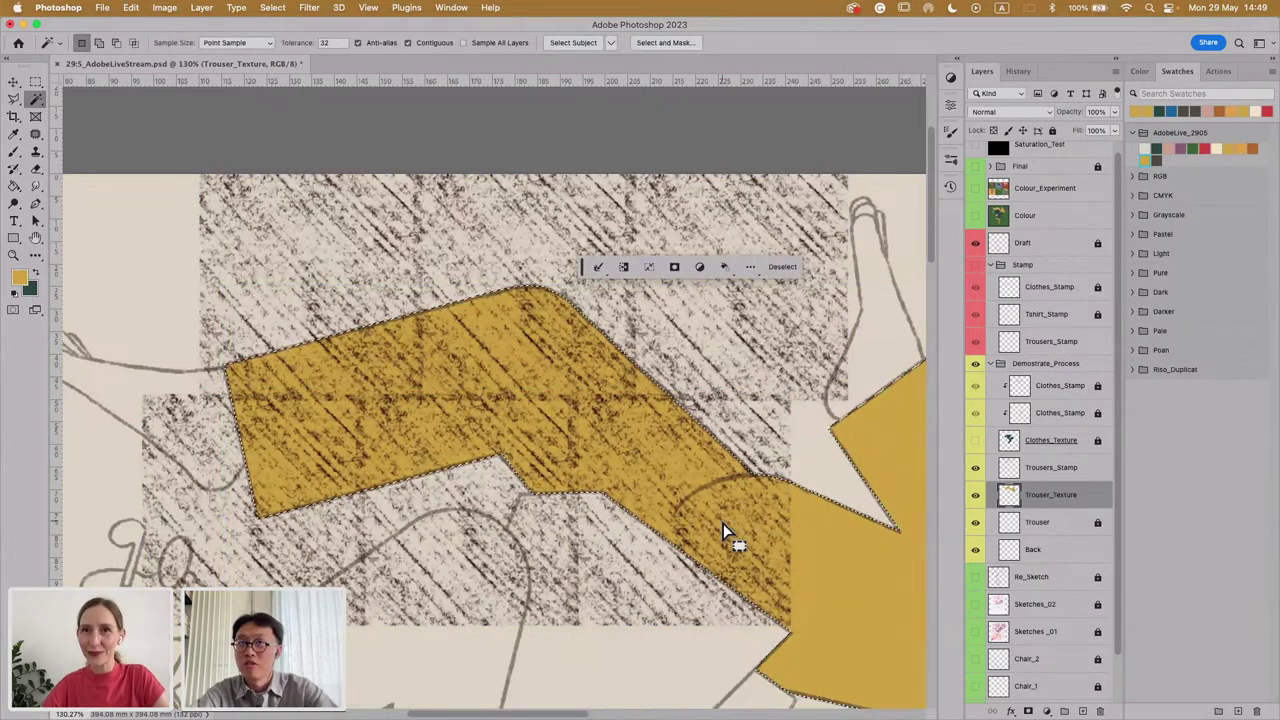
pyautogui.click(1045, 468)
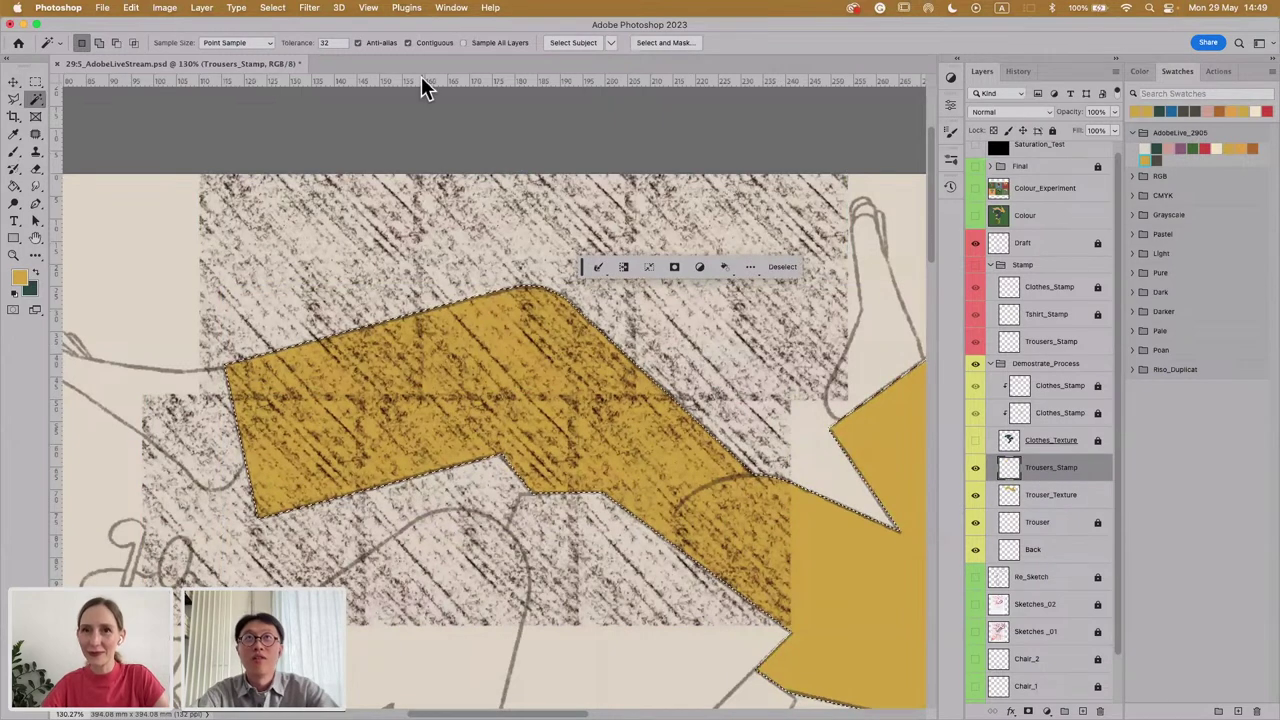
pyautogui.click(268, 9)
pyautogui.click(291, 56)
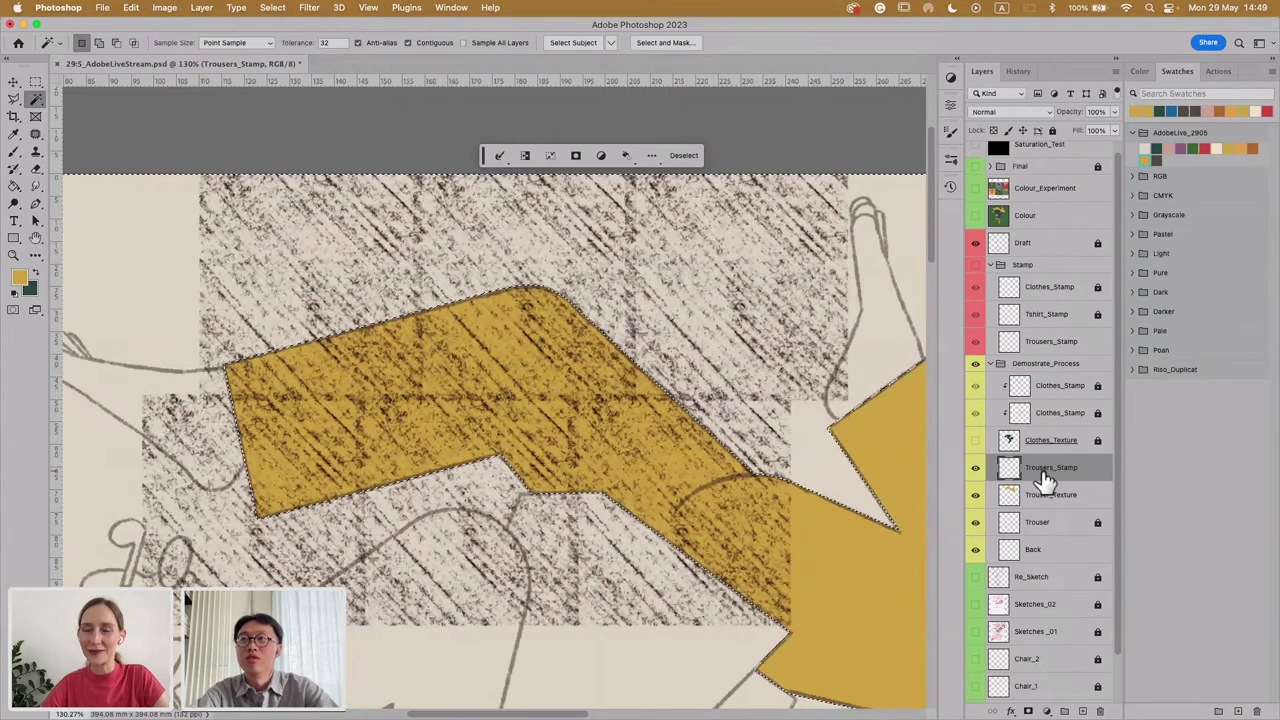
pyautogui.press('Delete')
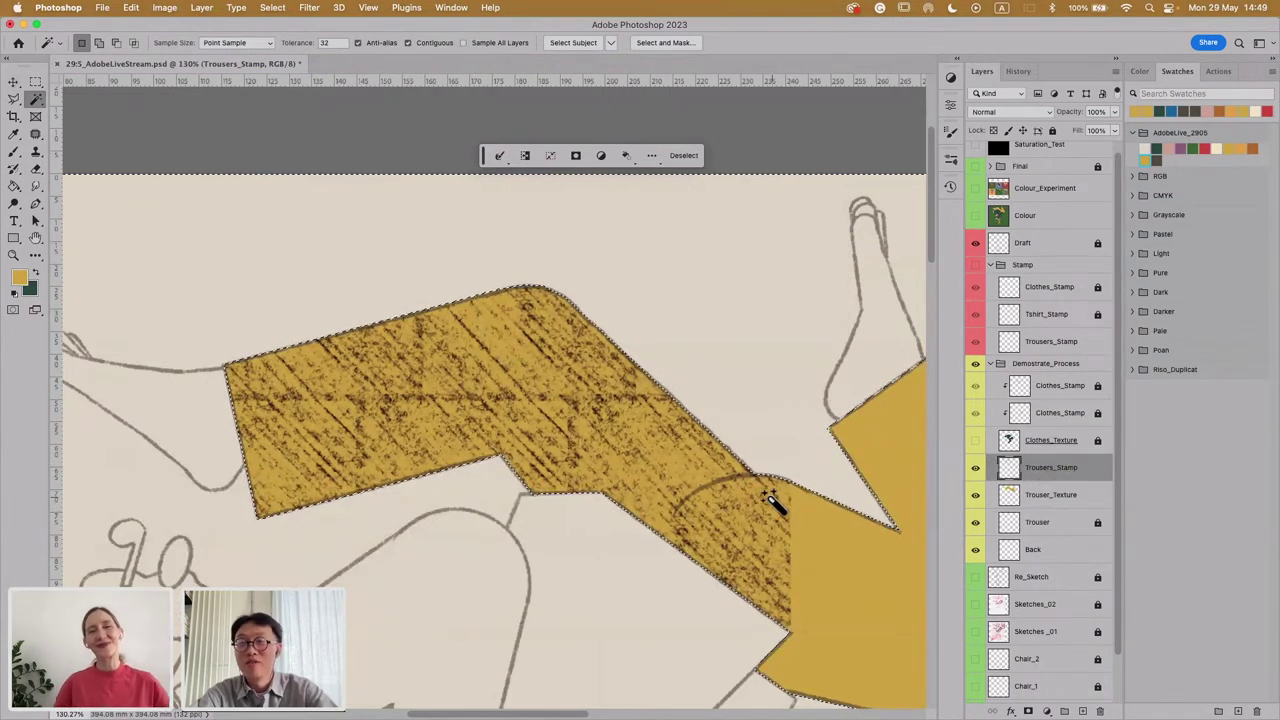
pyautogui.scroll(3, 770, 500)
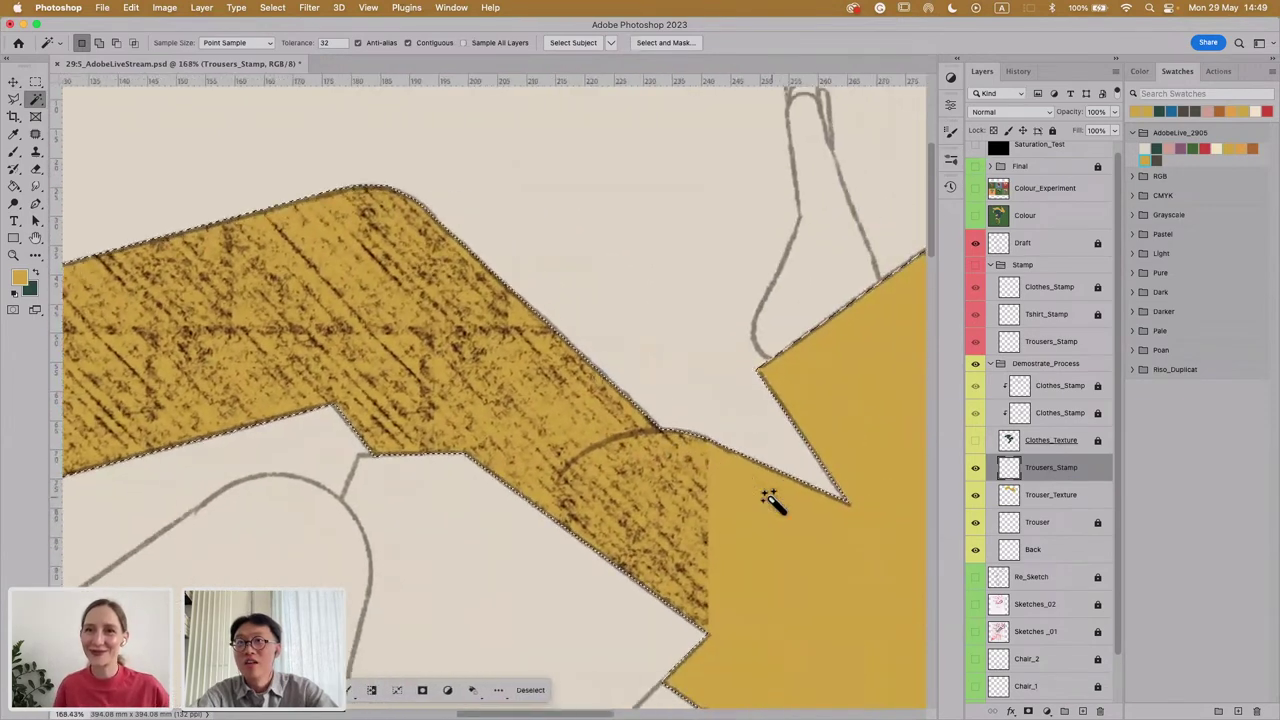
pyautogui.press('super+d')
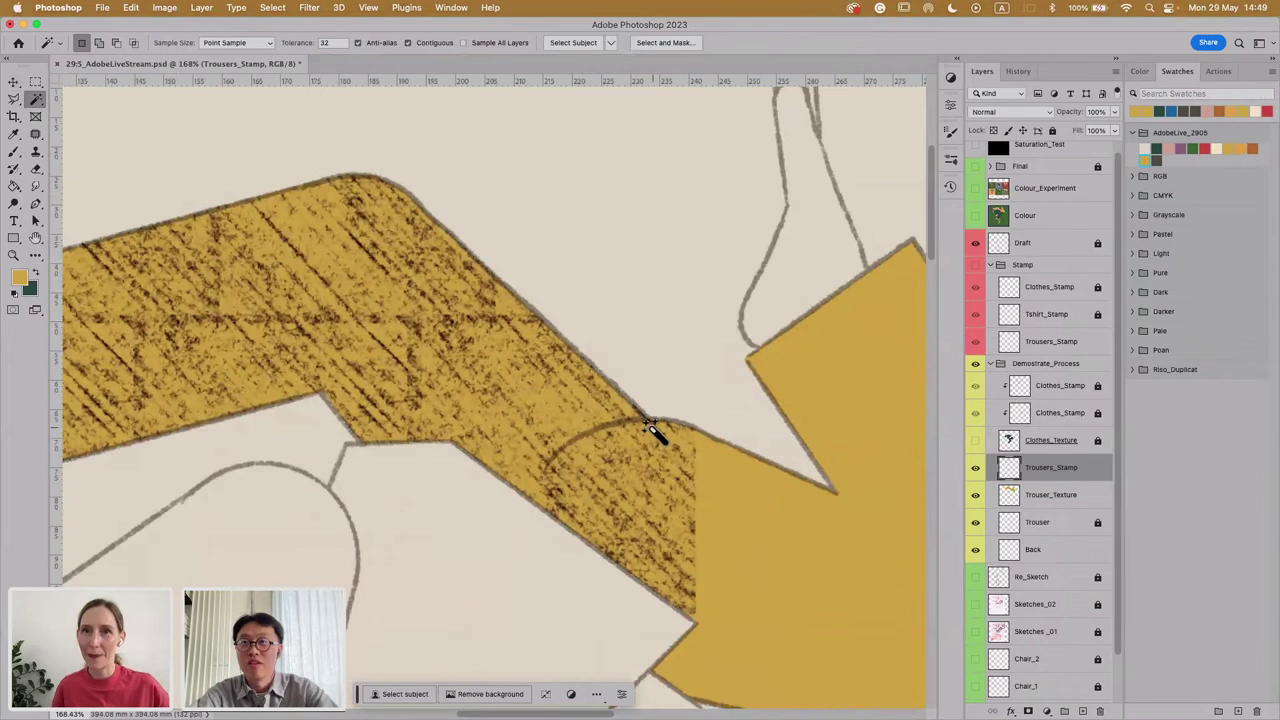
pyautogui.hscroll(-3, 652, 432)
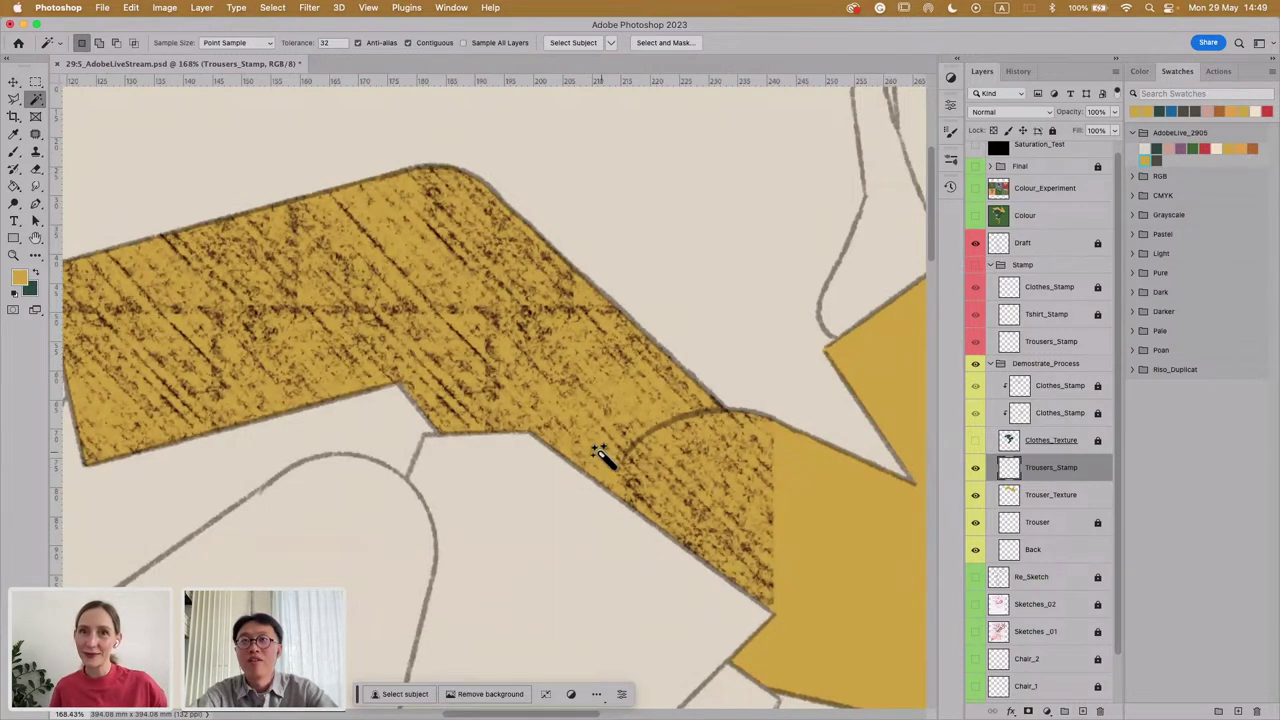
pyautogui.press('g')
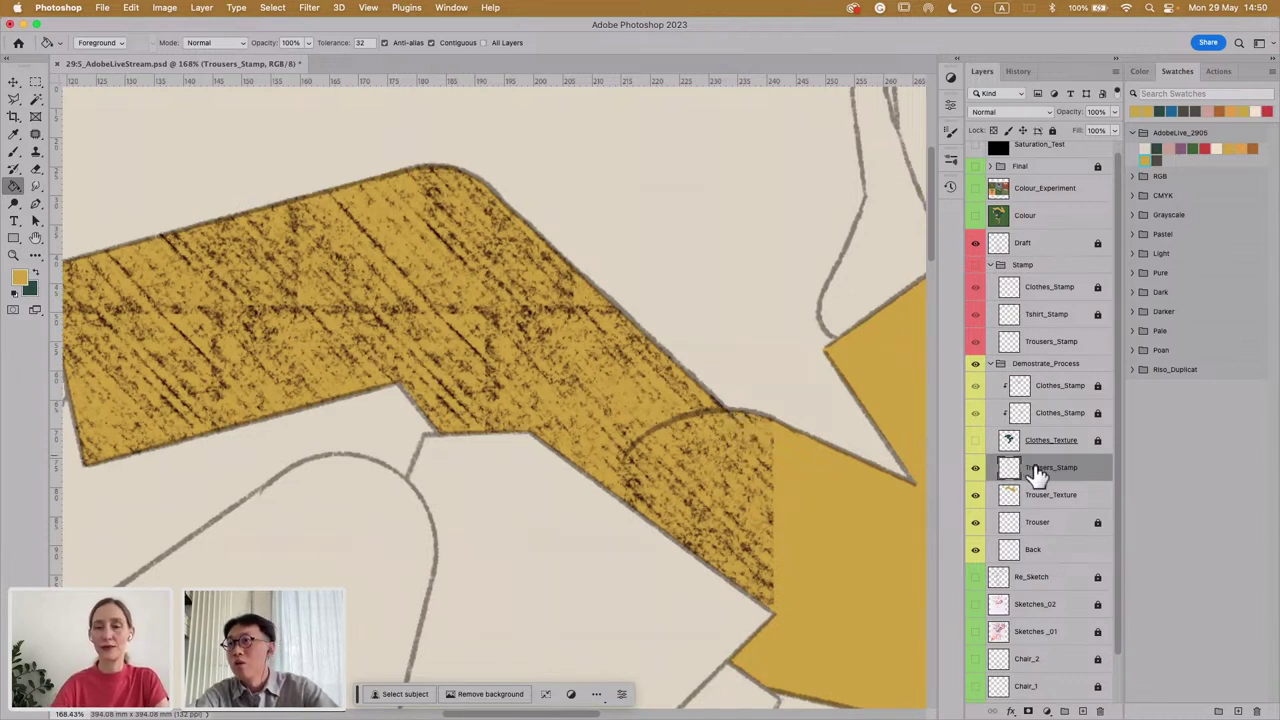
pyautogui.press('w')
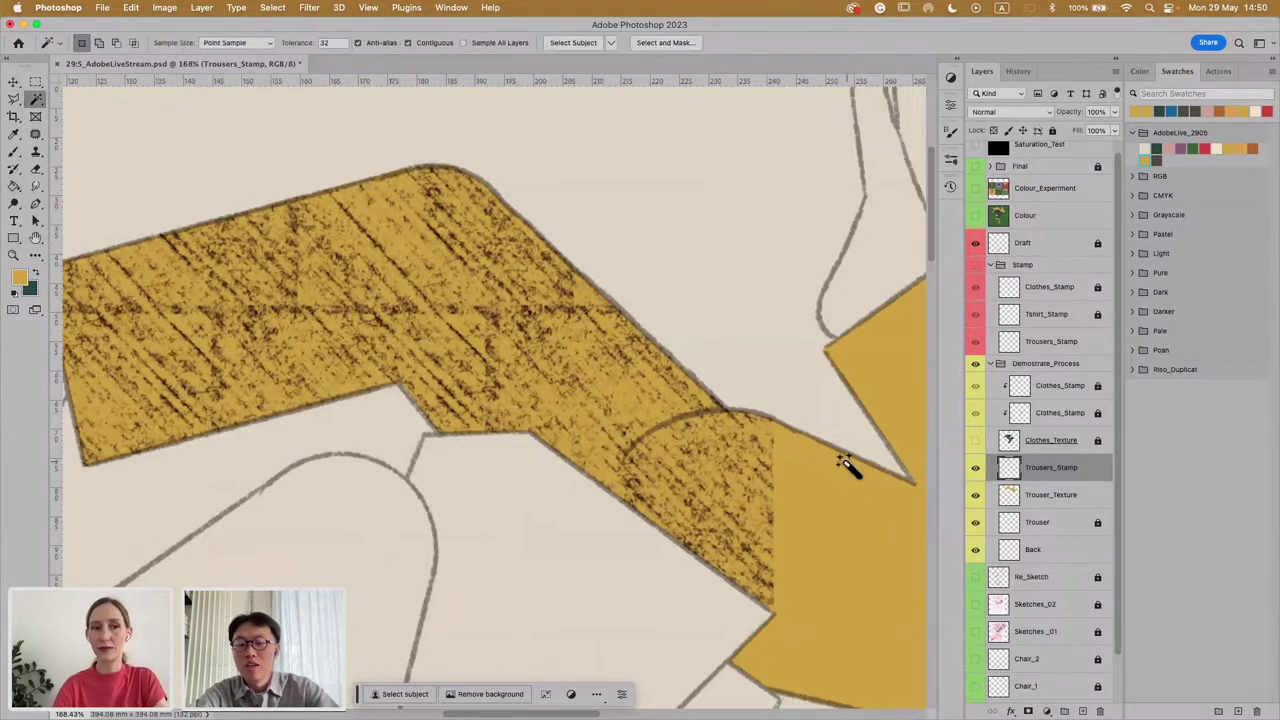
# Step: Lasso around the rounded knee area, delete its hatching, and deselect
pyautogui.press('l')
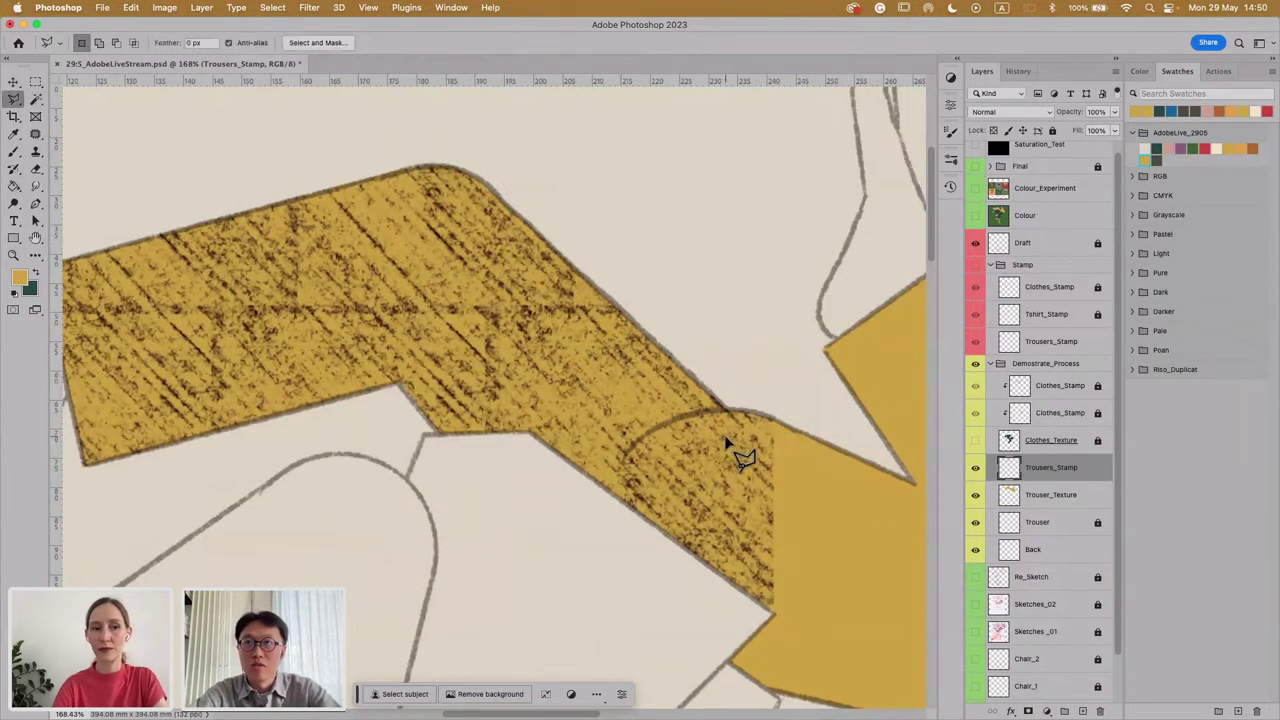
pyautogui.scroll(1, 729, 445)
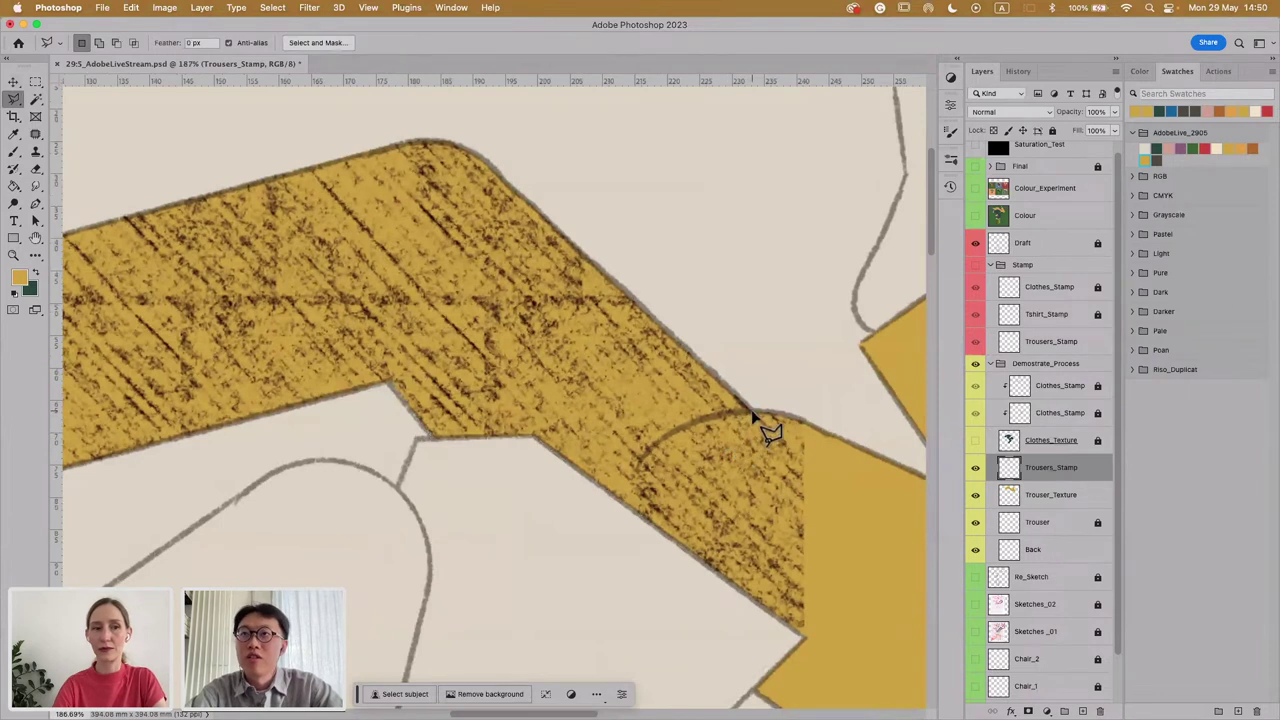
pyautogui.click(754, 414)
pyautogui.moveTo(709, 420)
pyautogui.mouseDown()
pyautogui.moveTo(637, 476)
pyautogui.moveTo(638, 464)
pyautogui.moveTo(636, 524)
pyautogui.moveTo(618, 515)
pyautogui.moveTo(740, 639)
pyautogui.moveTo(874, 650)
pyautogui.moveTo(823, 388)
pyautogui.moveTo(755, 420)
pyautogui.mouseUp()
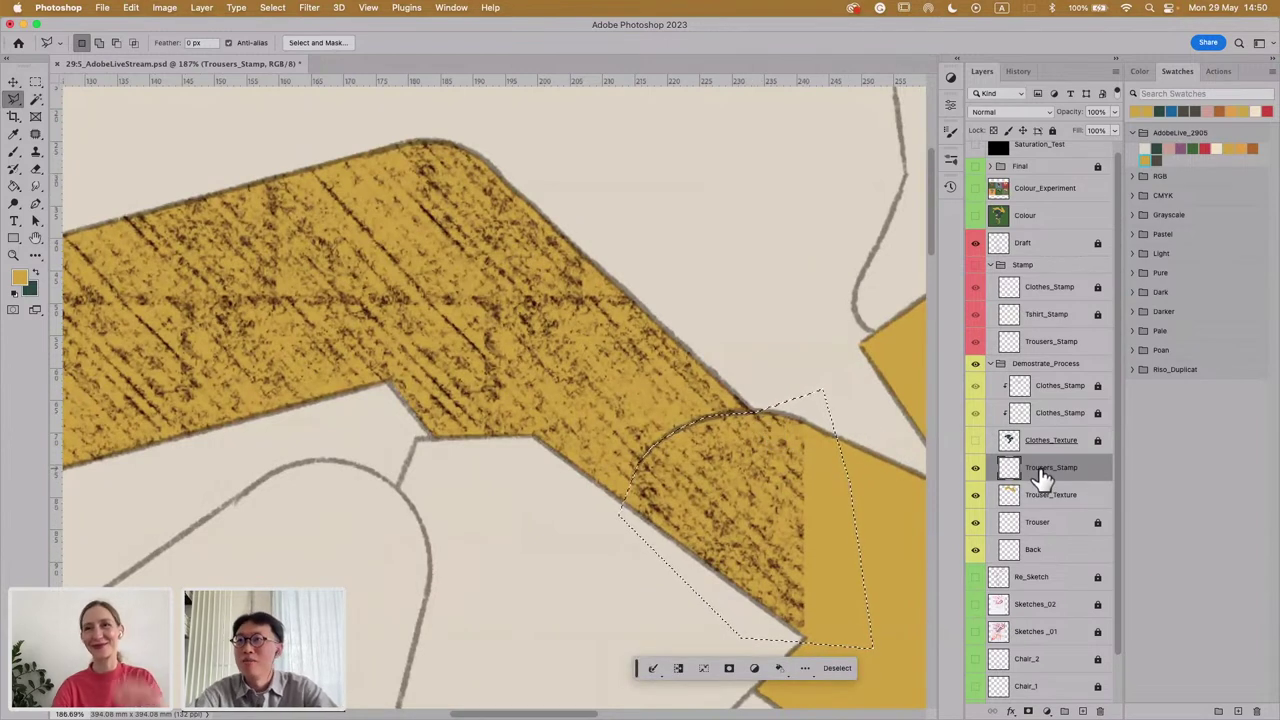
pyautogui.press('Delete')
pyautogui.click(740, 518)
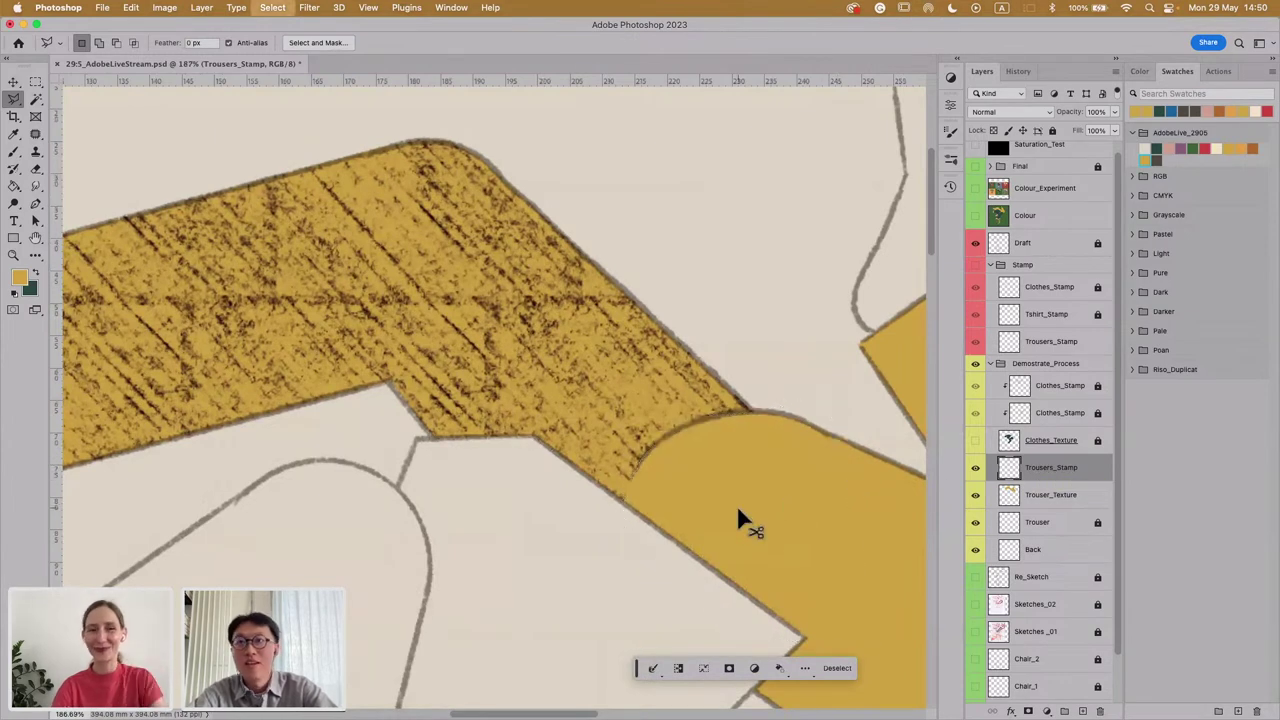
pyautogui.click(1040, 111)
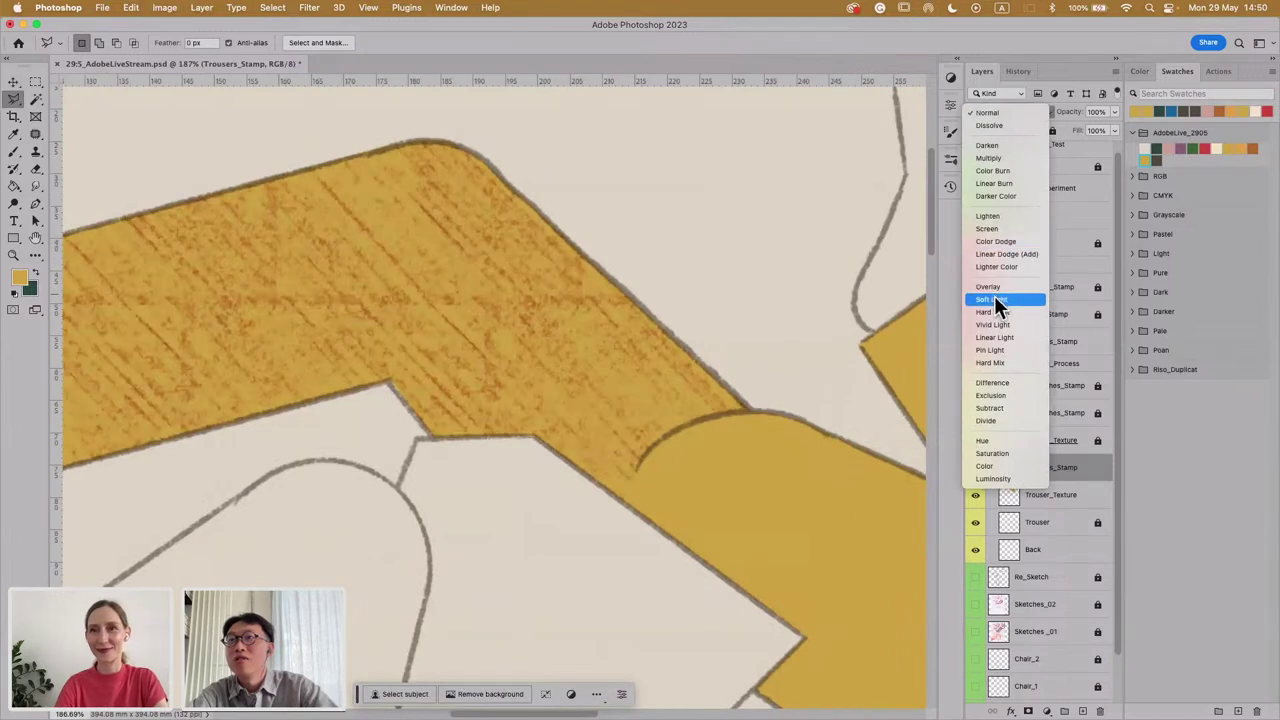
pyautogui.click(995, 287)
pyautogui.scroll(-5, 760, 390)
pyautogui.hscroll(5, 760, 390)
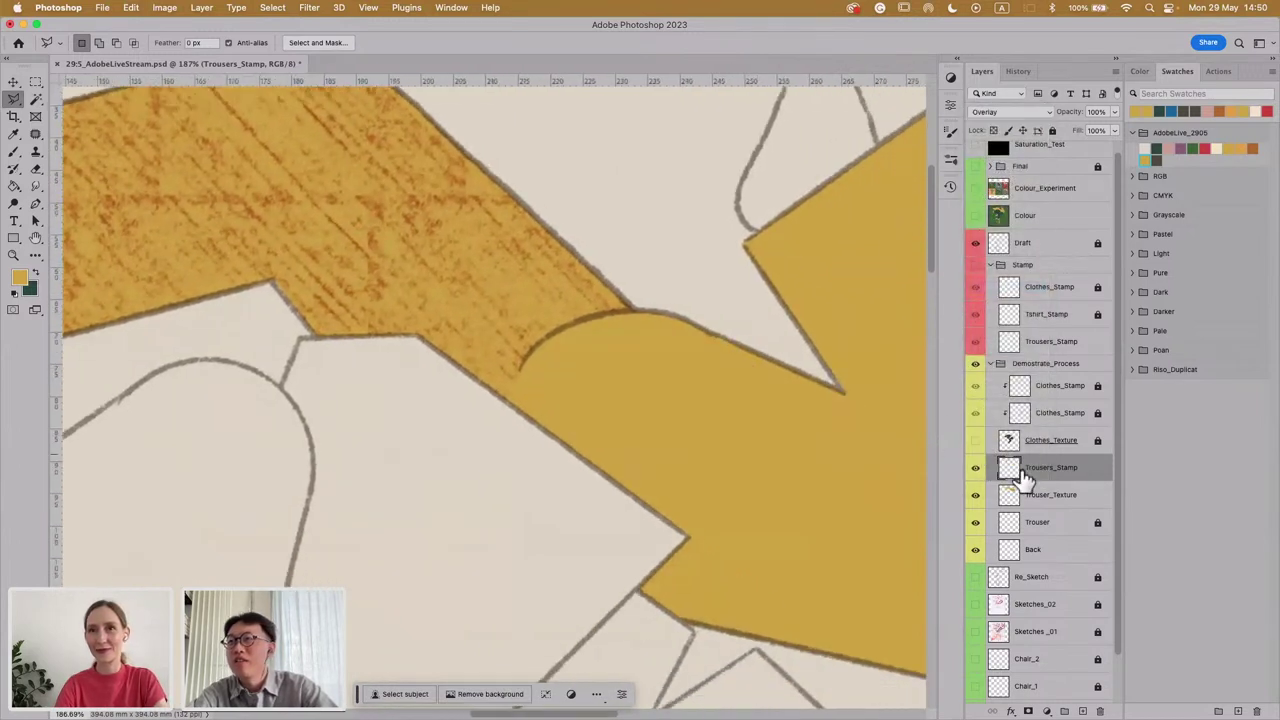
pyautogui.click(1096, 343)
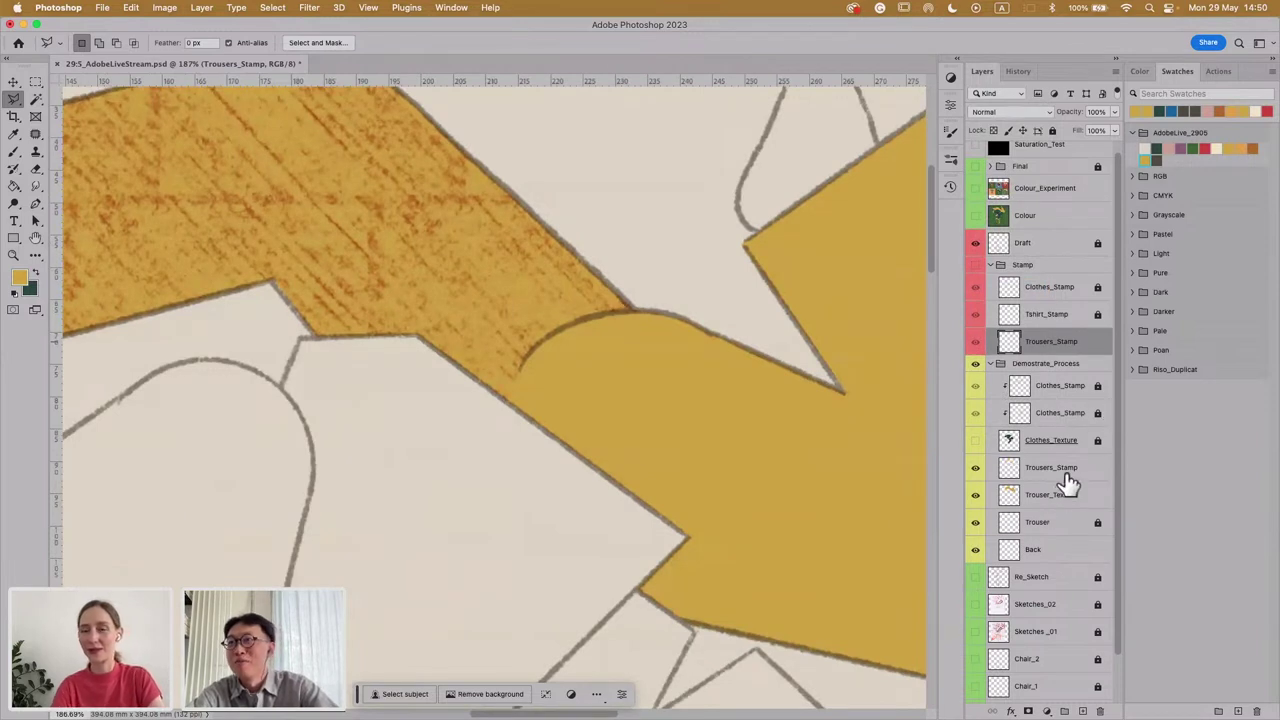
pyautogui.click(1065, 470)
pyautogui.click(1060, 345)
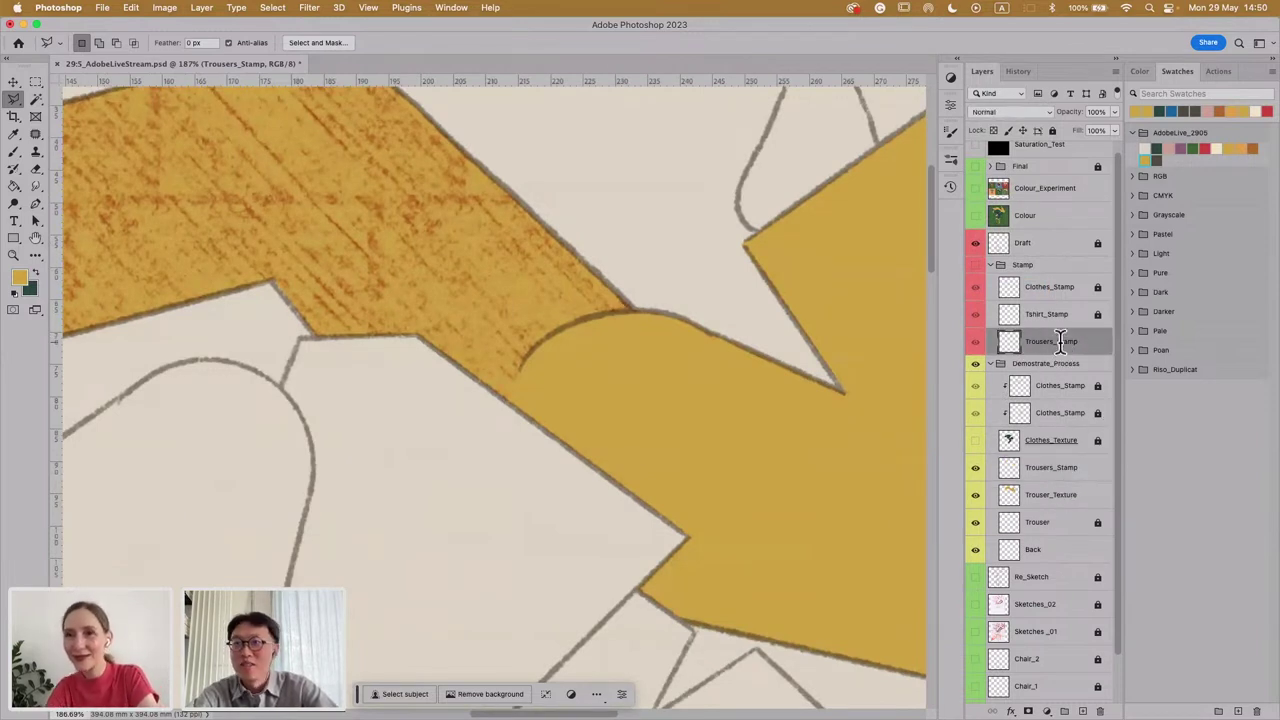
pyautogui.click(1082, 711)
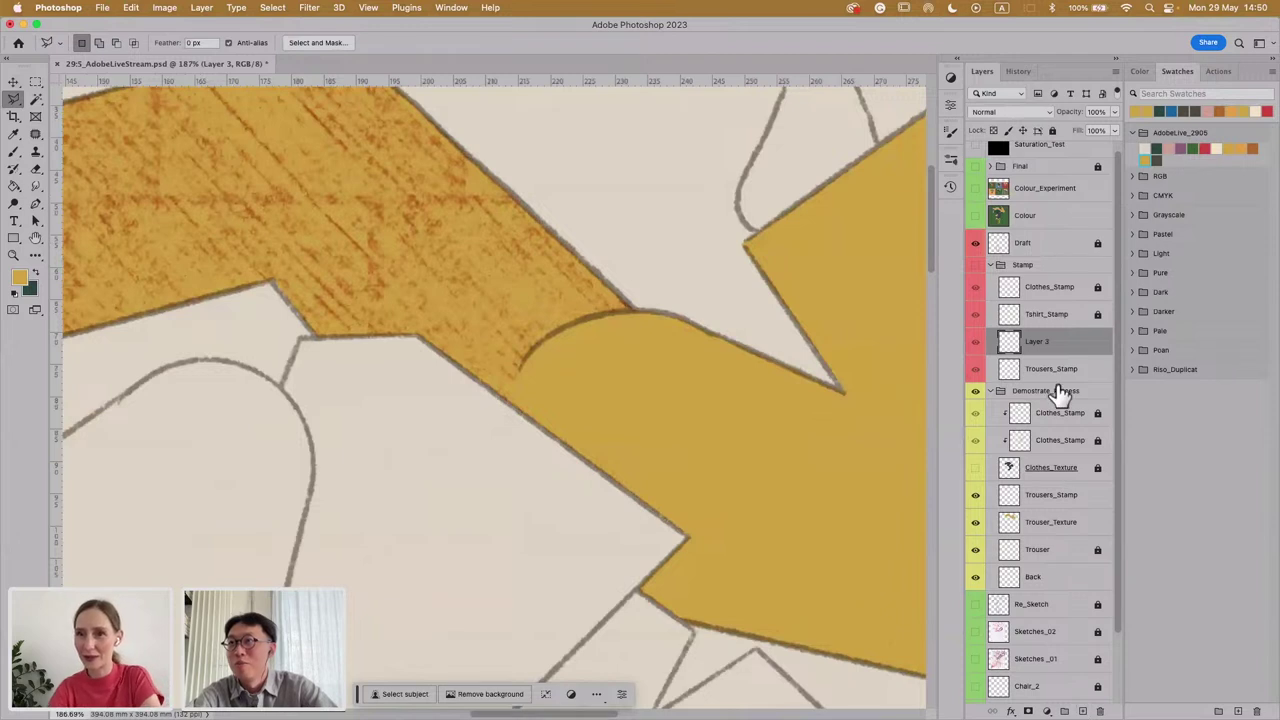
pyautogui.moveTo(1066, 360); pyautogui.dragTo(1063, 508)
pyautogui.press('super+e')
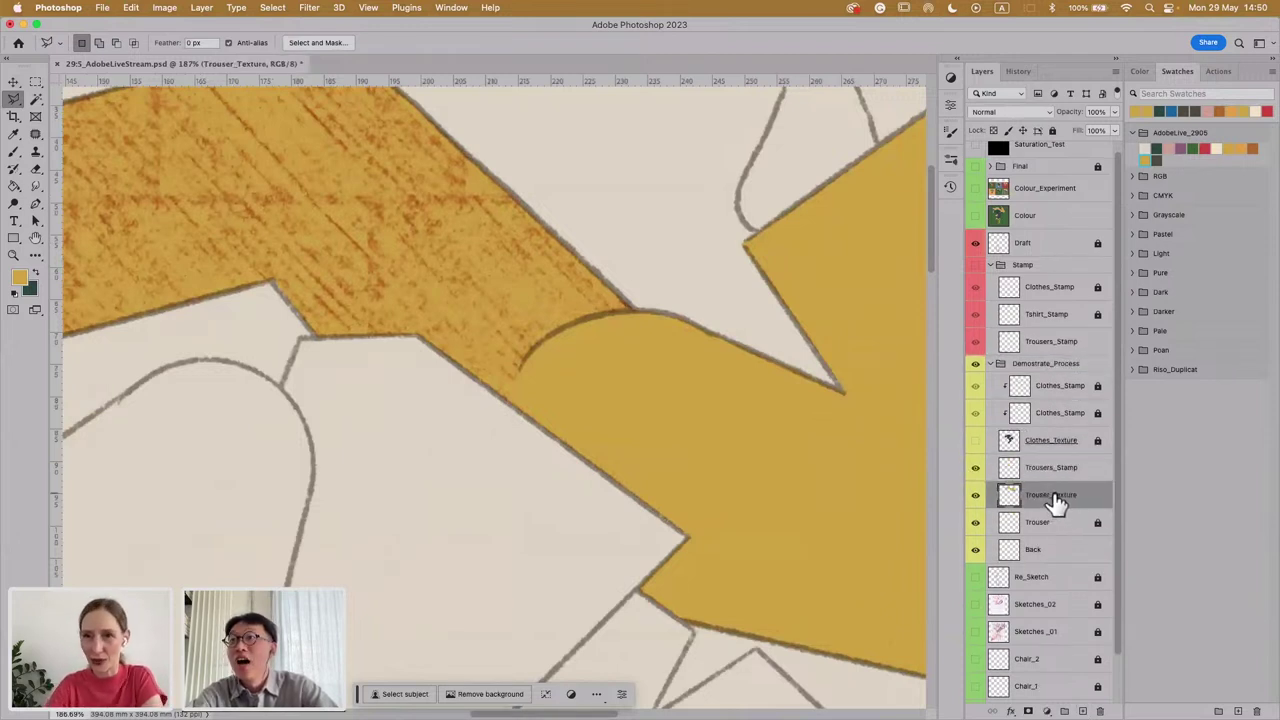
pyautogui.scroll(-1, 735, 478)
pyautogui.scroll(-3, 735, 478)
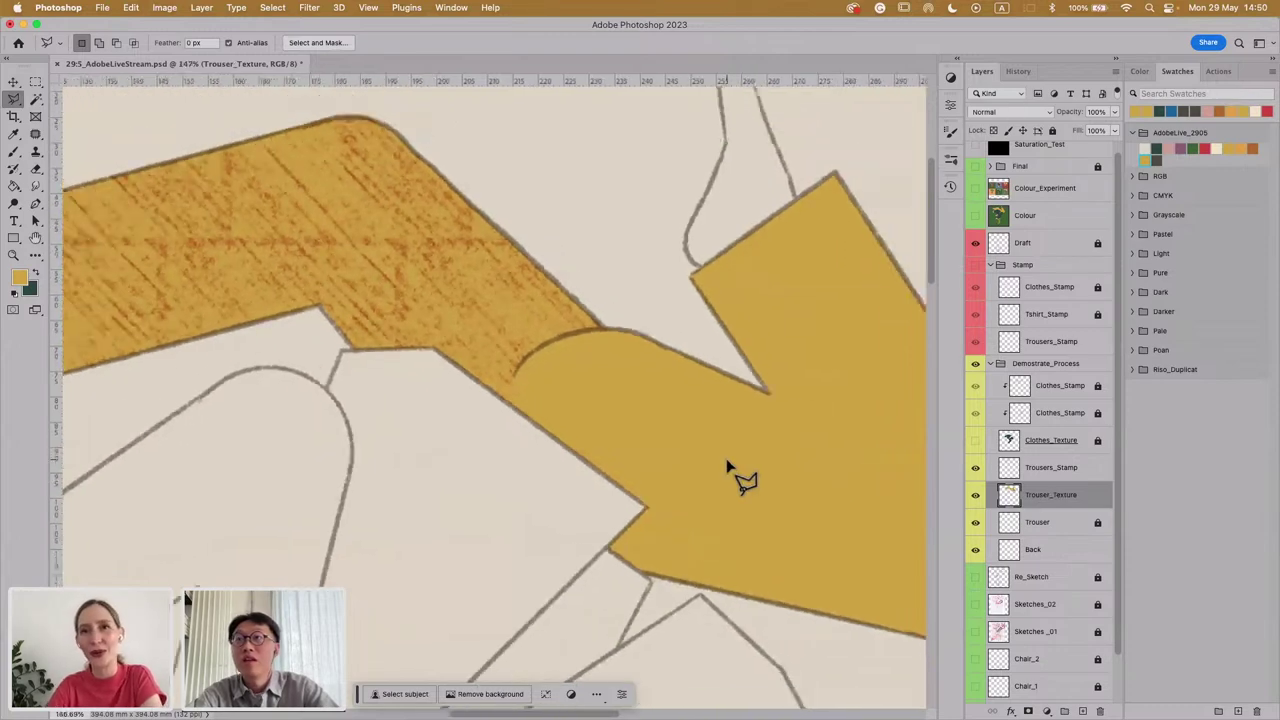
pyautogui.scroll(-2, 728, 460)
pyautogui.scroll(-3, 720, 455)
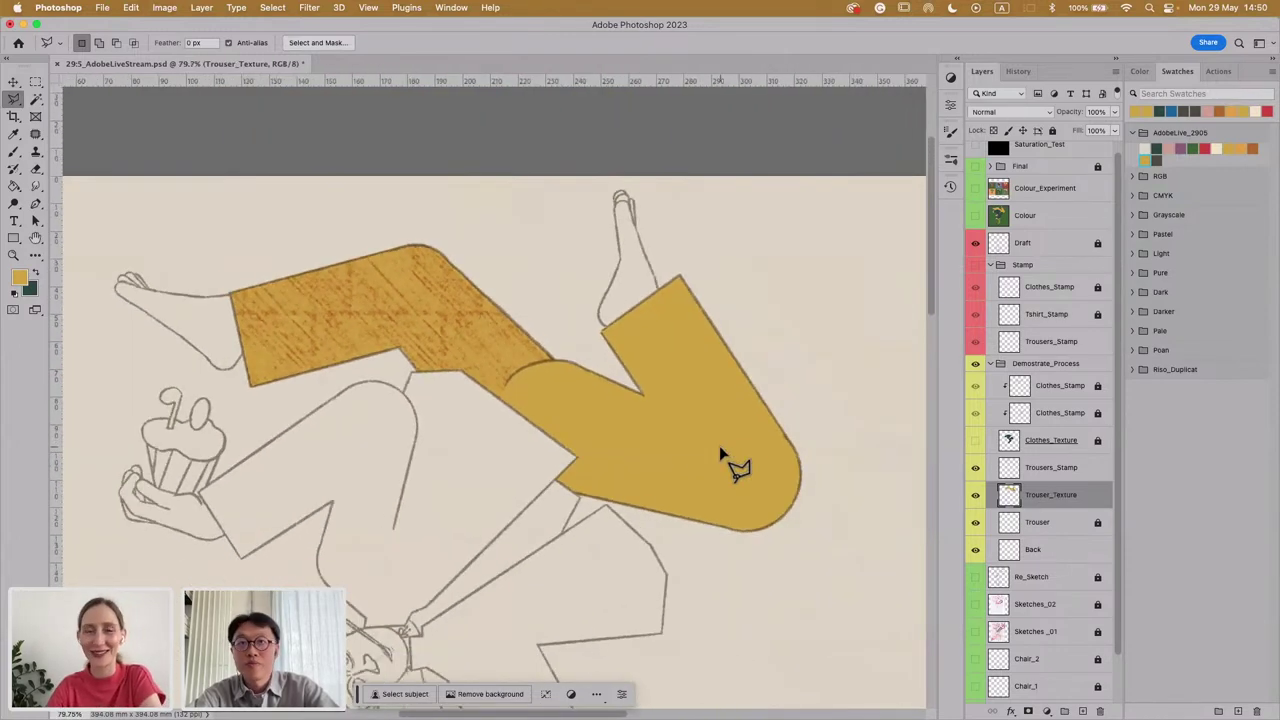
pyautogui.scroll(-3, 720, 455)
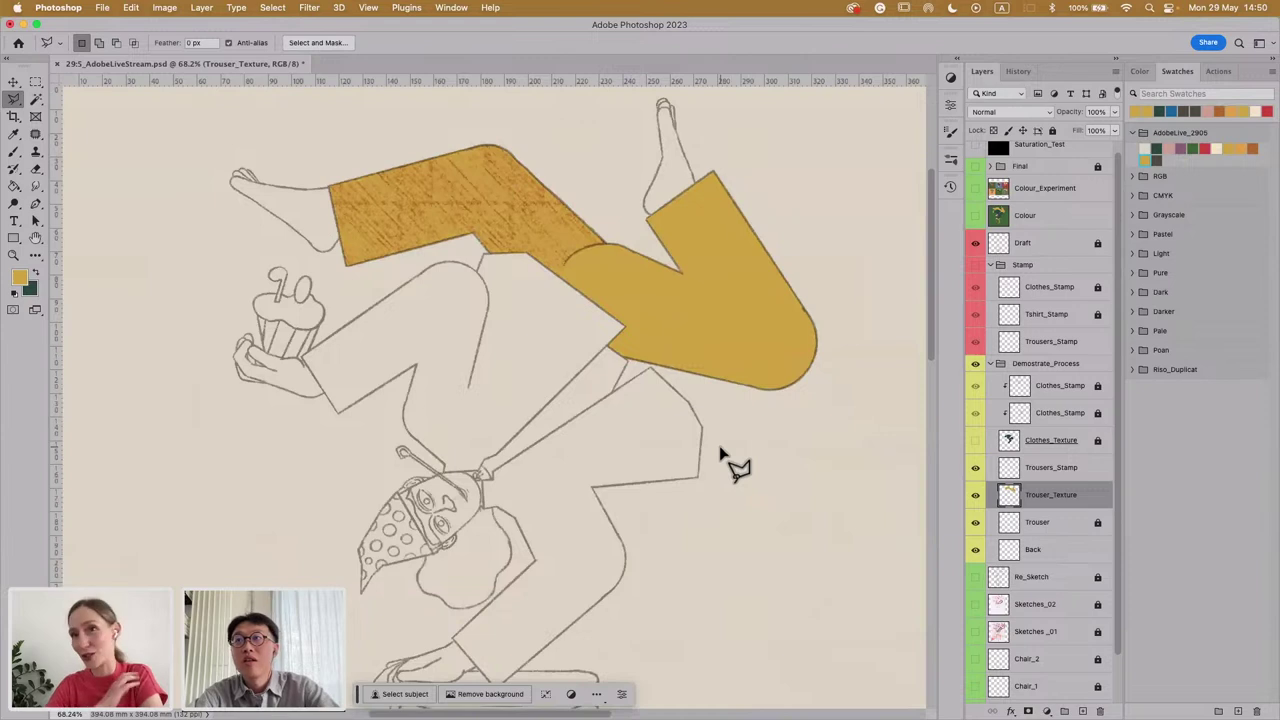
# Step: Collapse and re-expand the Demostrate_Process group, then make the Final group visible
pyautogui.click(997, 366)
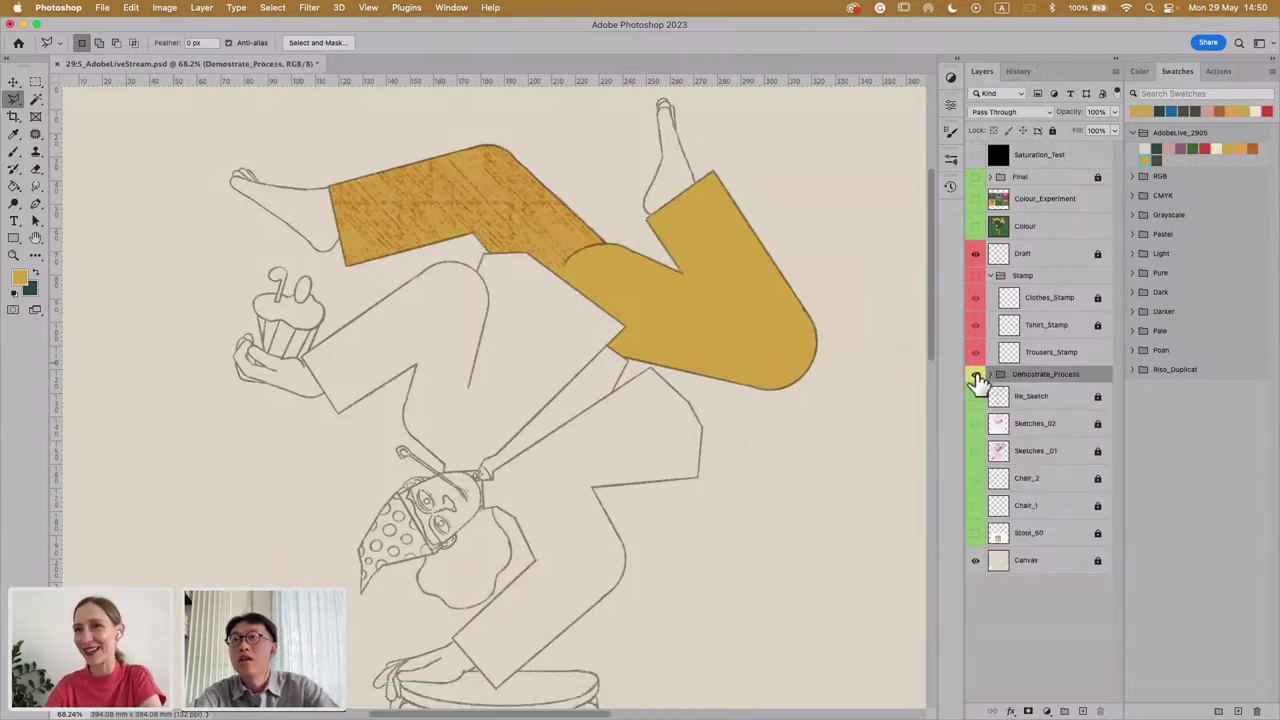
pyautogui.click(990, 374)
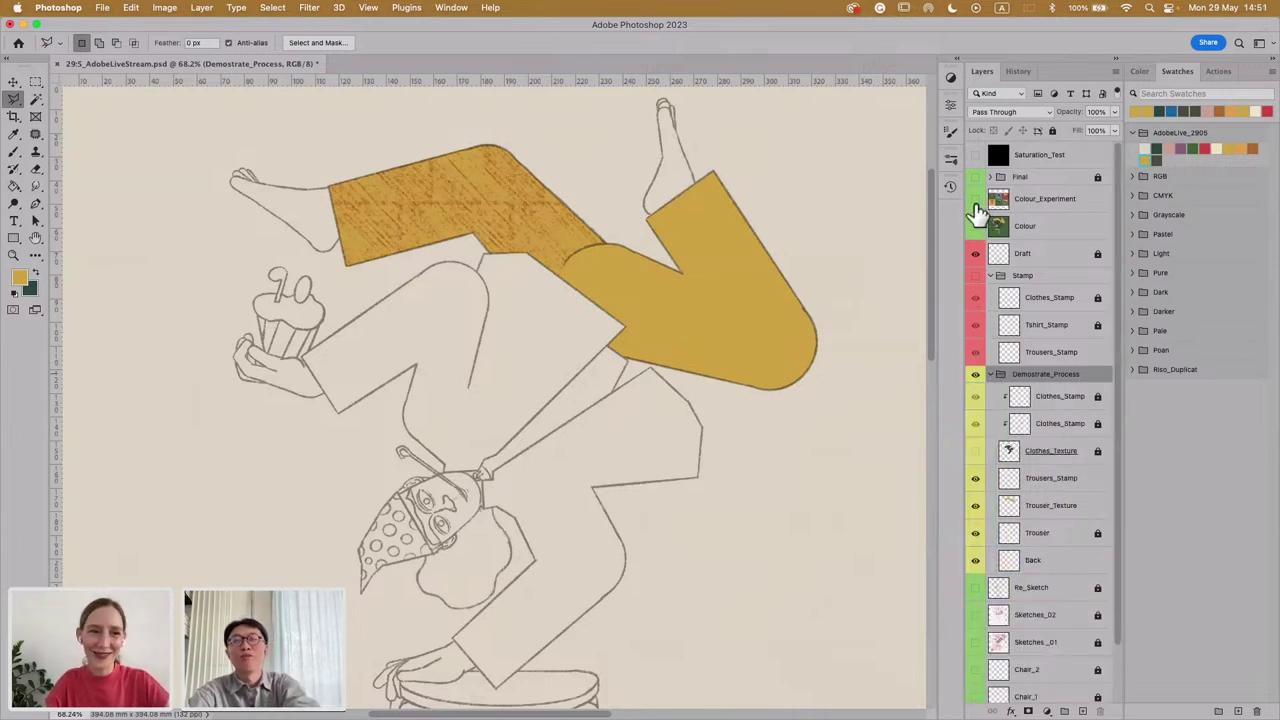
pyautogui.click(975, 178)
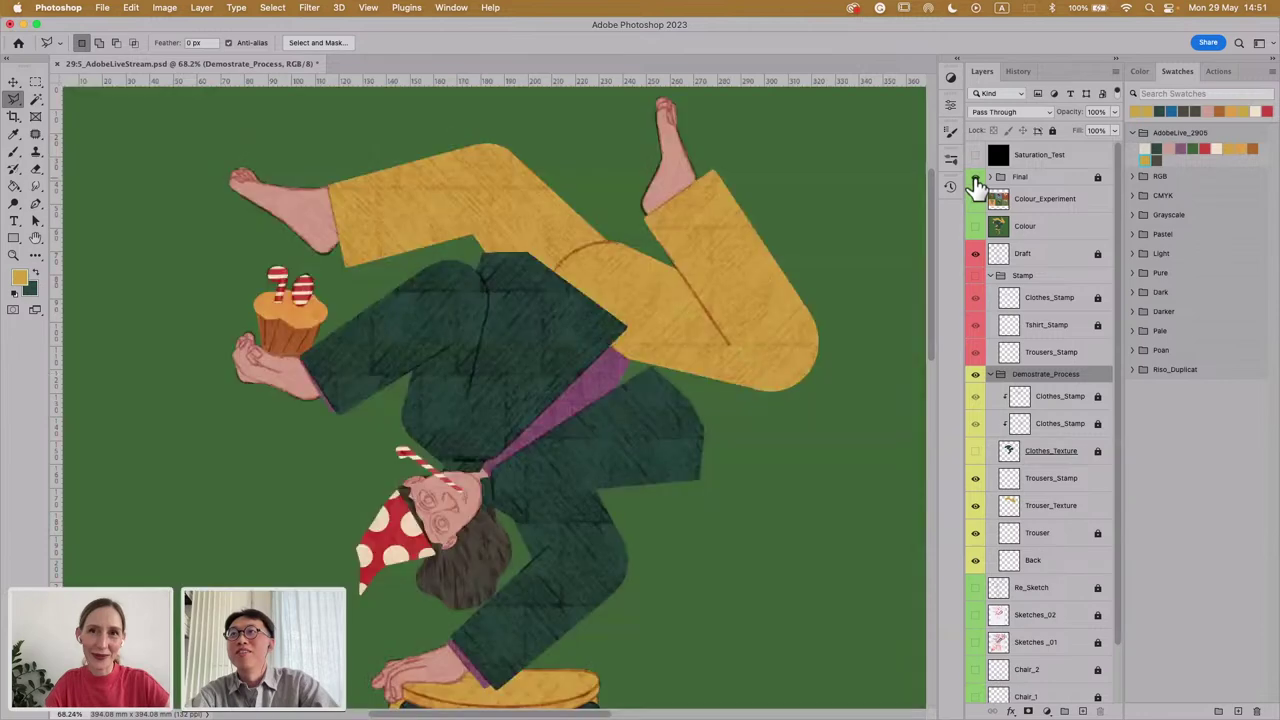
# Step: Scroll up and down to review the finished coloured illustration
pyautogui.scroll(-3, 735, 346)
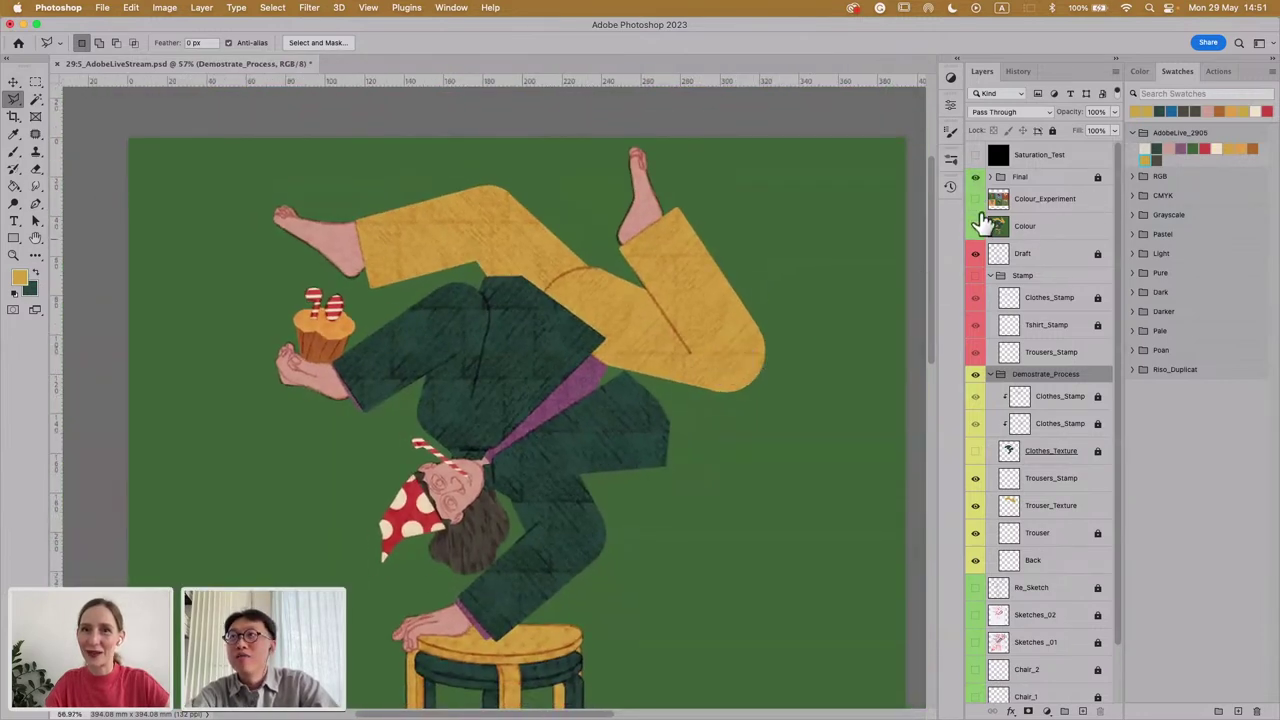
pyautogui.scroll(-1, 742, 343)
pyautogui.scroll(-1, 742, 342)
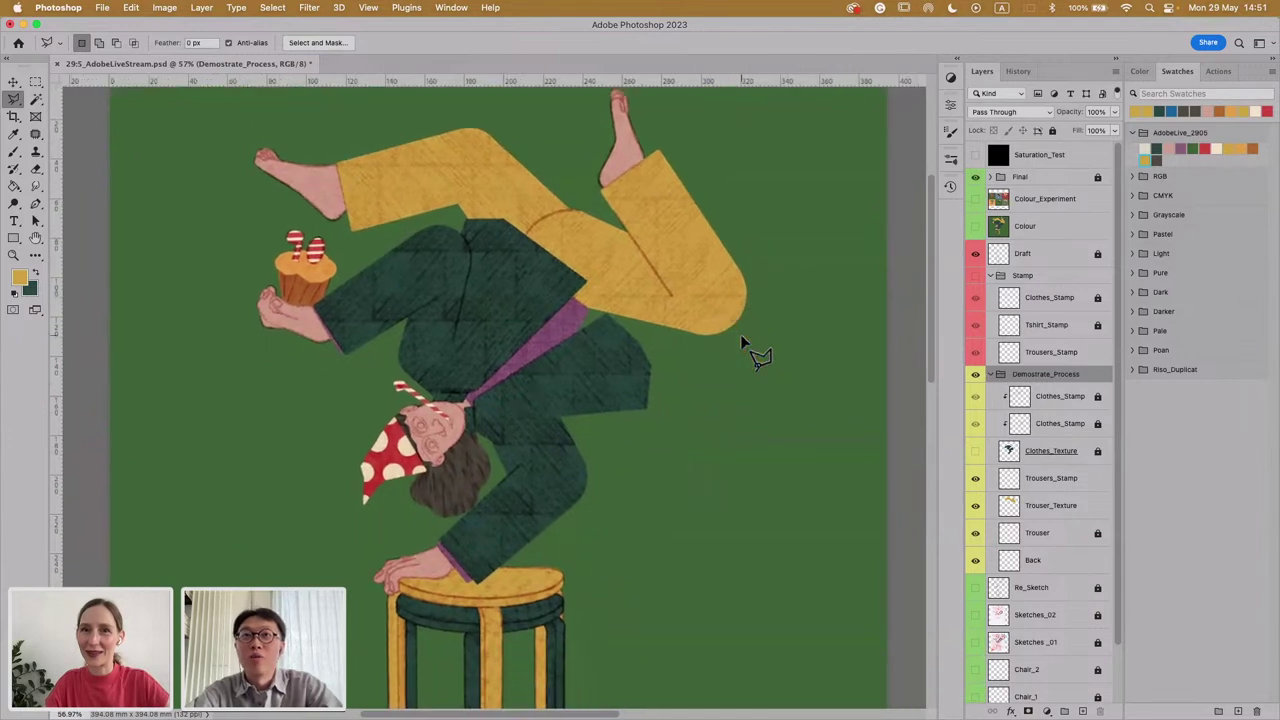
pyautogui.scroll(-3, 741, 337)
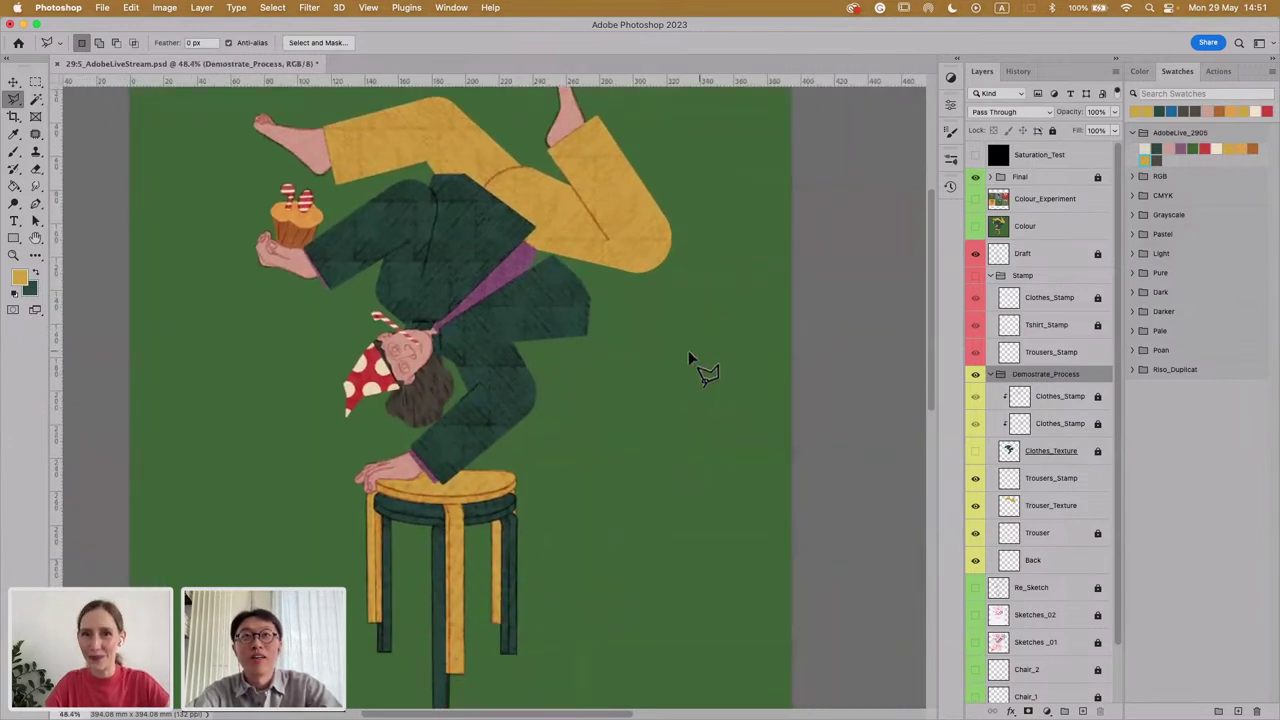
pyautogui.scroll(2, 688, 360)
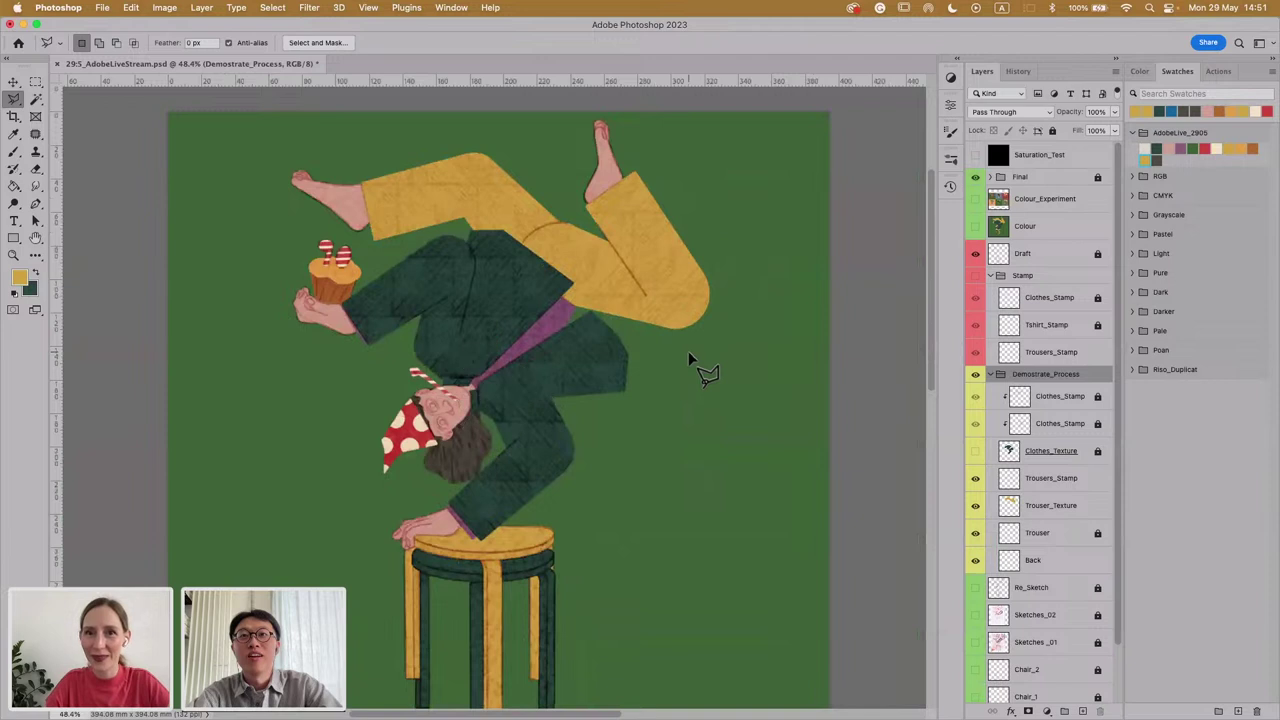
pyautogui.scroll(-3, 540, 505)
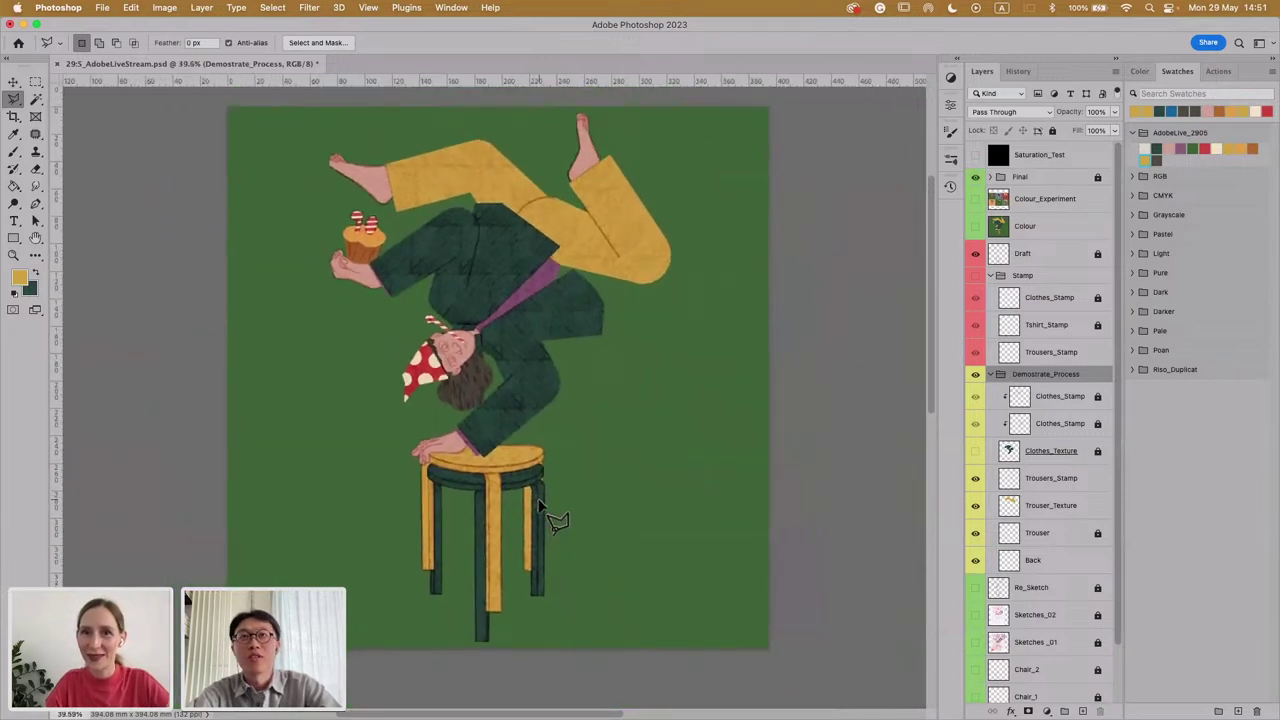
pyautogui.scroll(1, 540, 505)
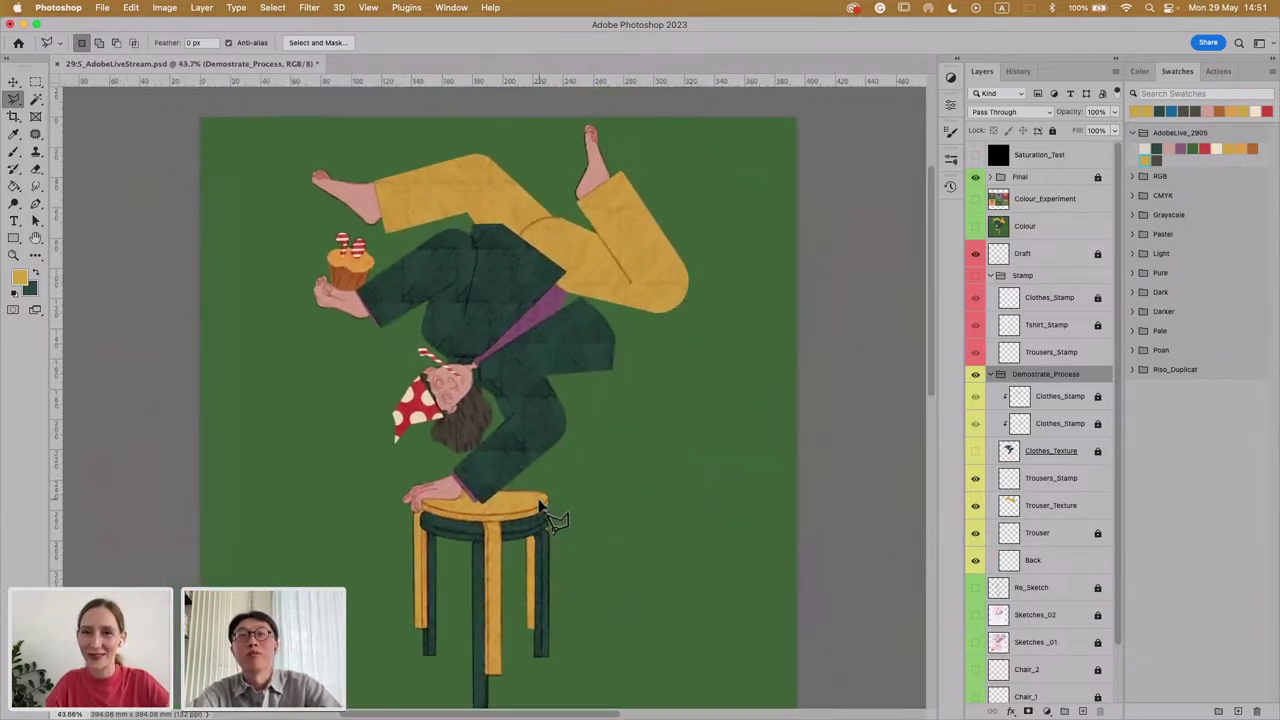
pyautogui.scroll(-1, 540, 505)
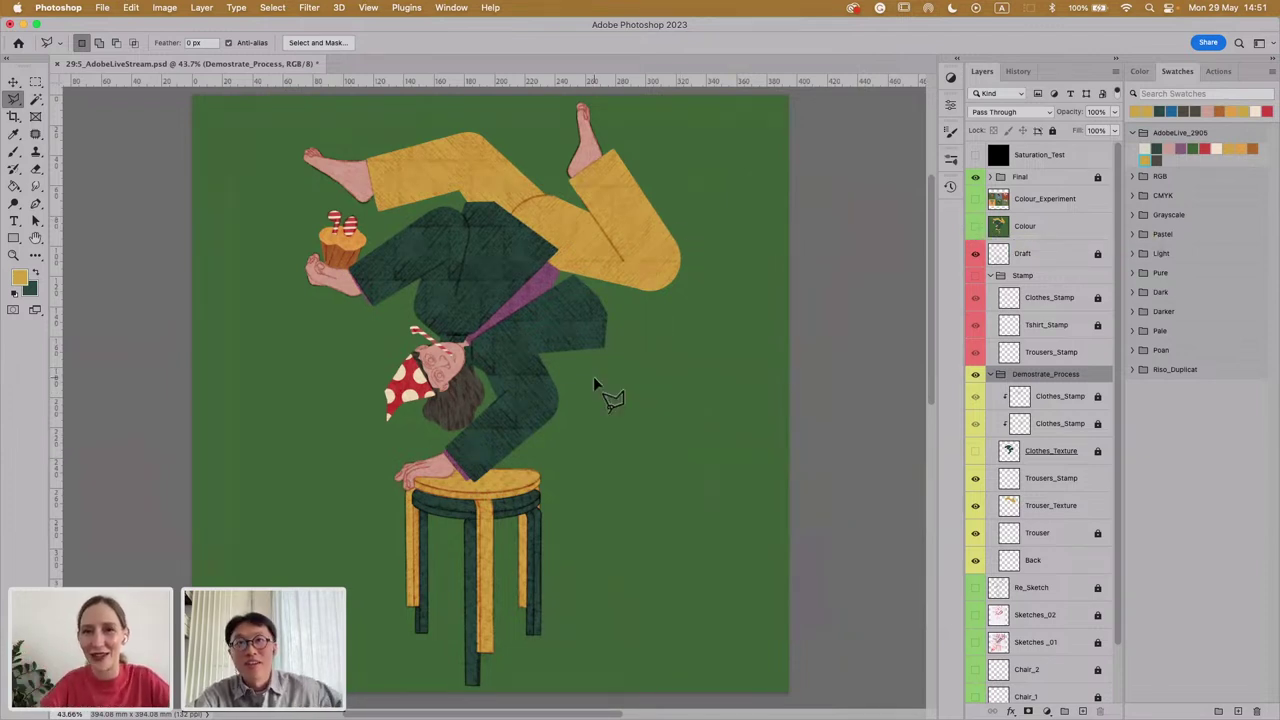
pyautogui.scroll(1, 442, 447)
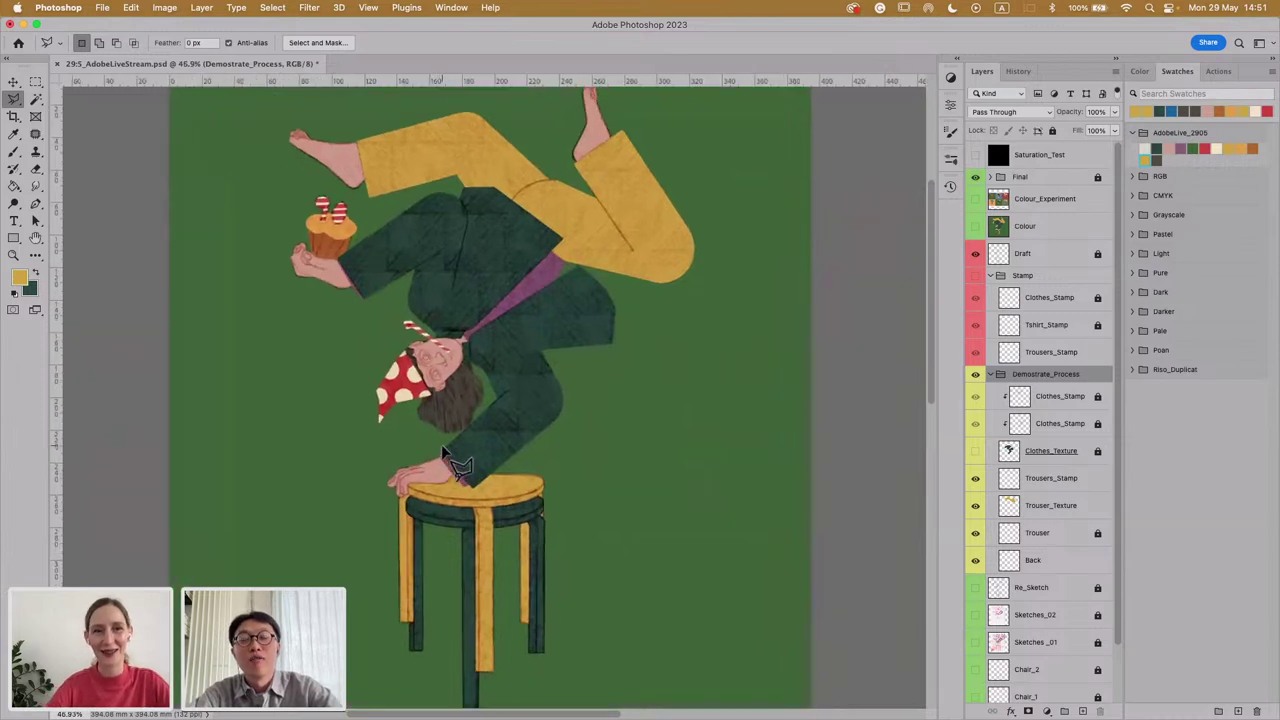
pyautogui.scroll(2, 441, 447)
pyautogui.scroll(2, 441, 447)
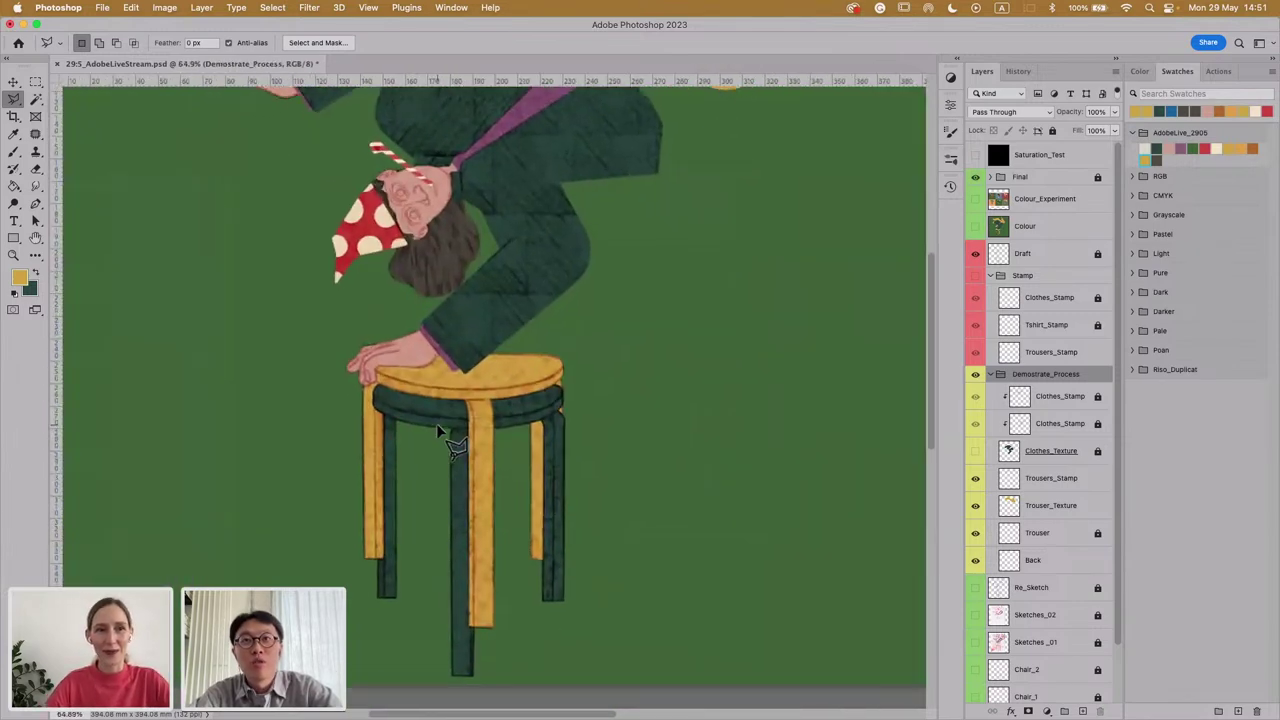
pyautogui.scroll(2, 523, 362)
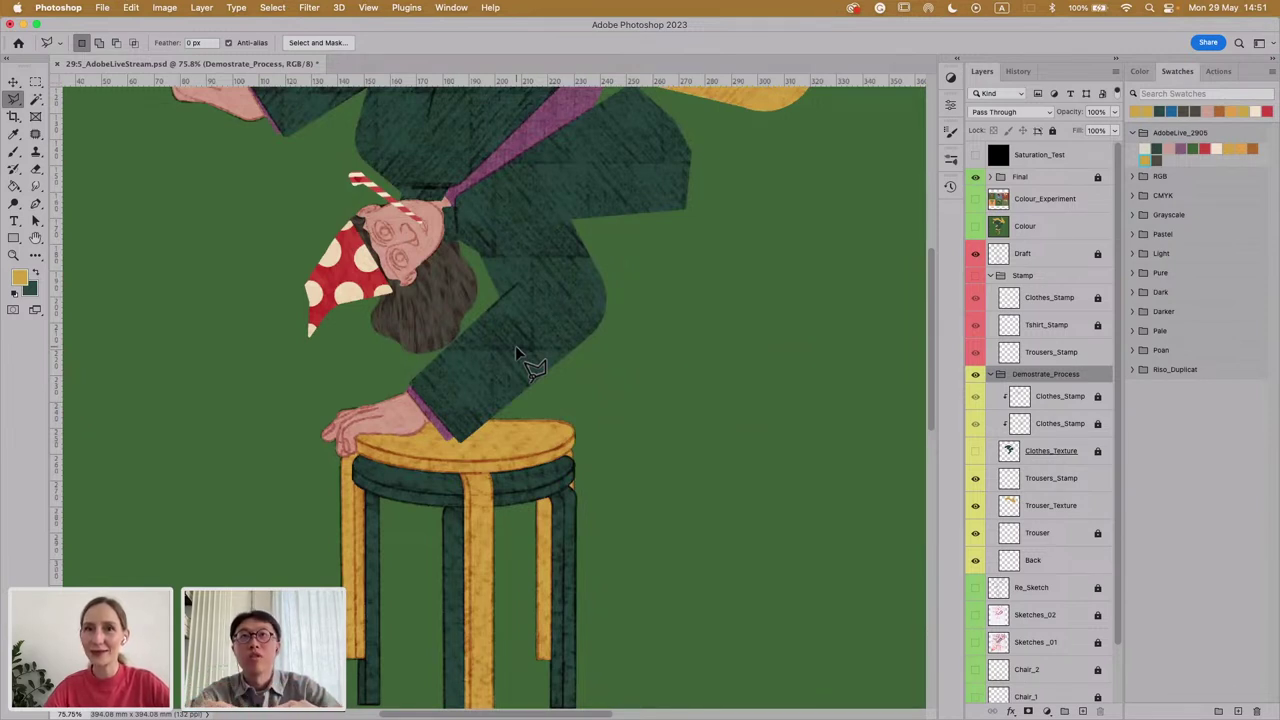
pyautogui.scroll(5, 424, 346)
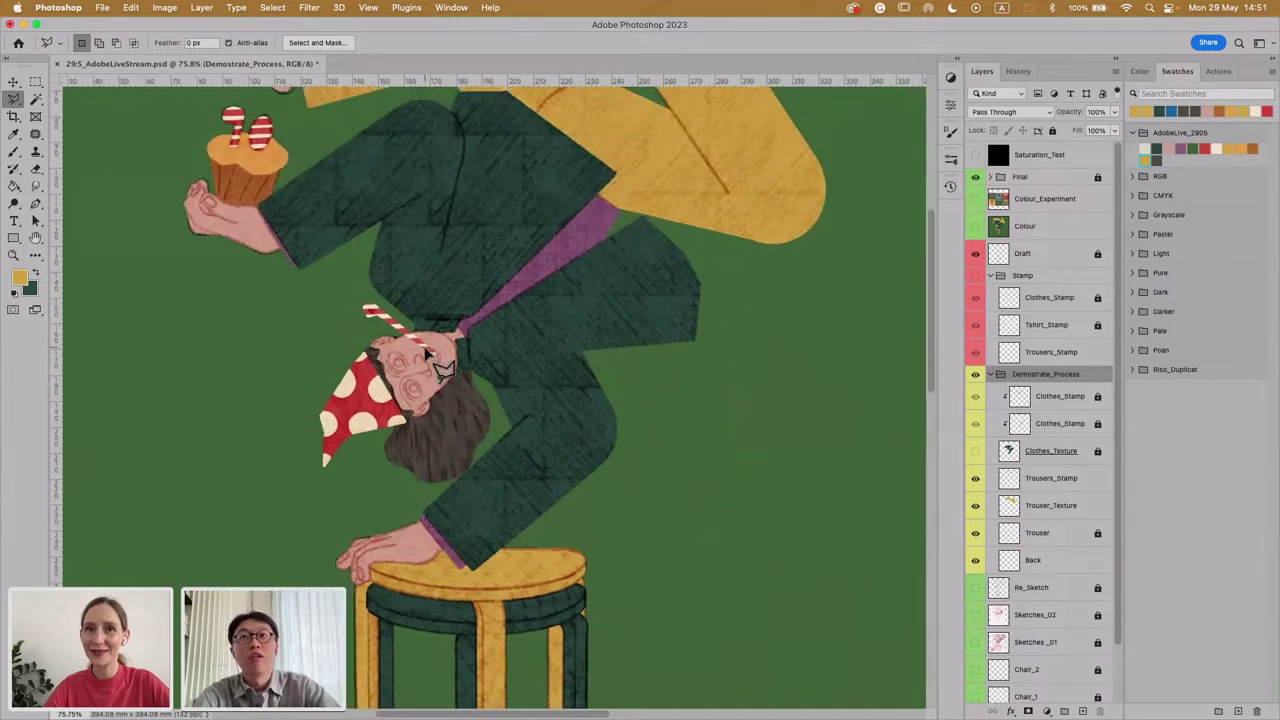
pyautogui.scroll(4, 424, 352)
pyautogui.scroll(-3, 424, 350)
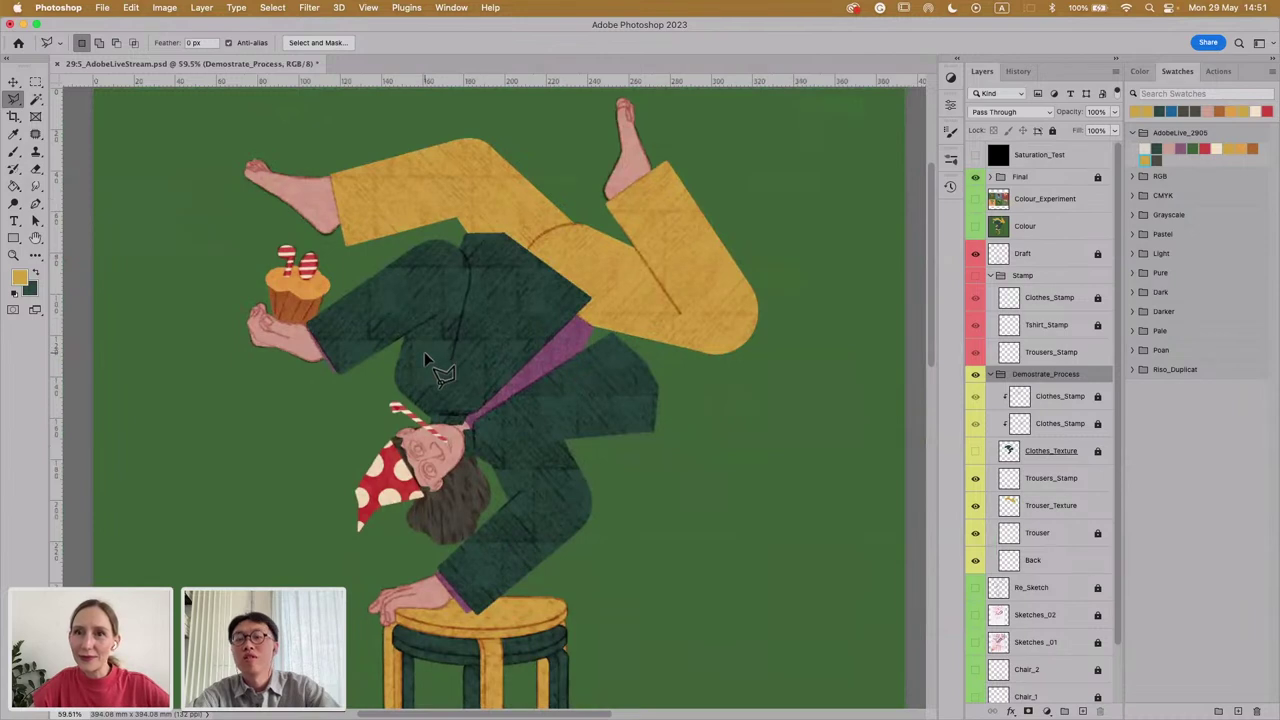
pyautogui.scroll(-3, 424, 358)
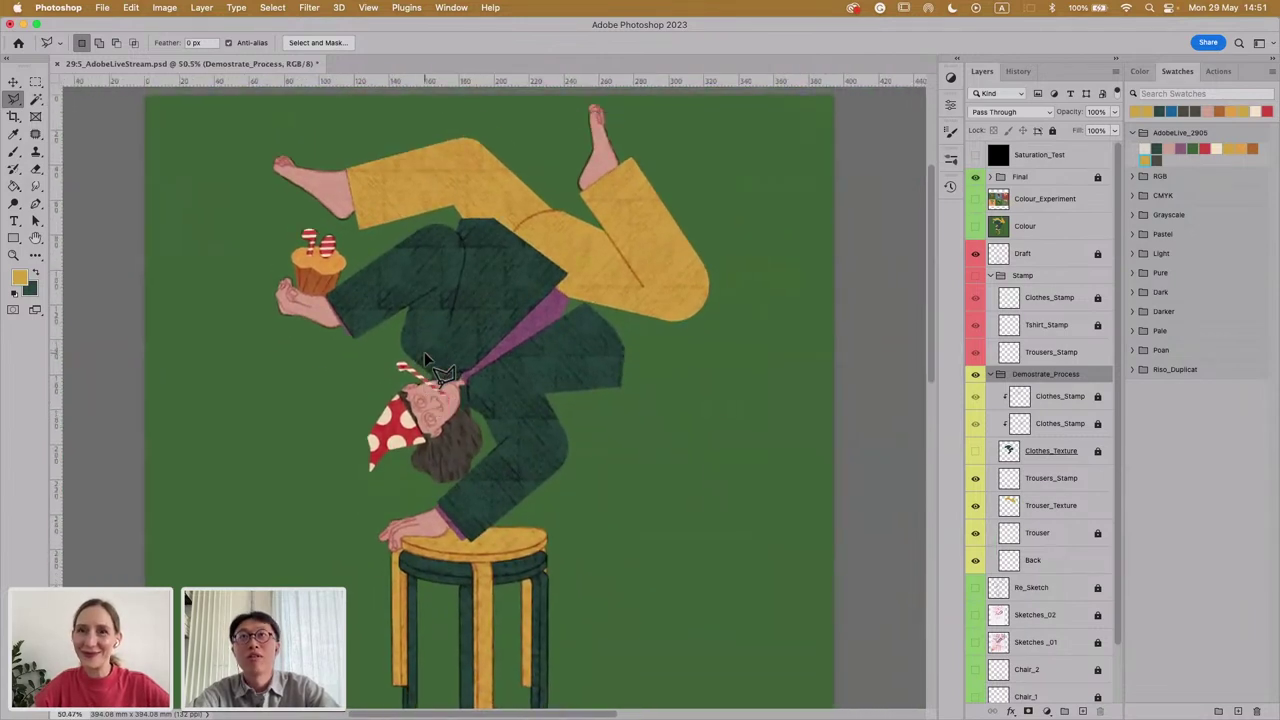
pyautogui.scroll(-1, 424, 358)
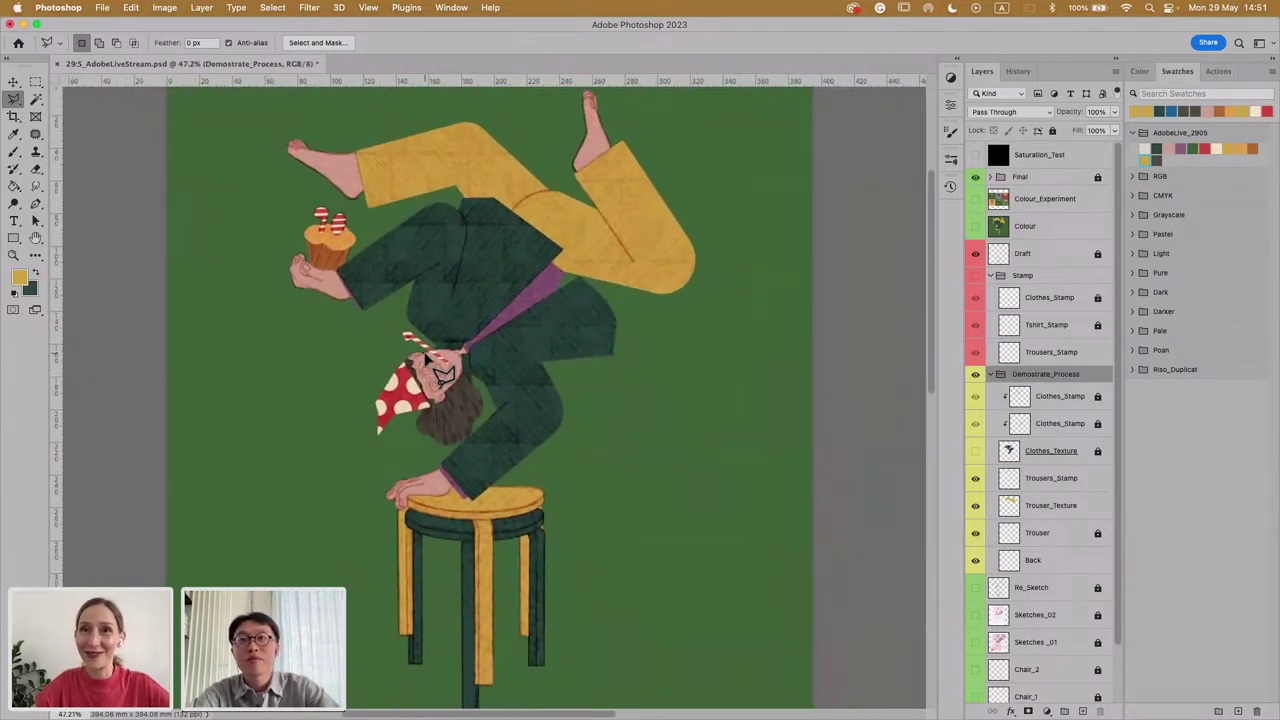
pyautogui.scroll(-2, 424, 352)
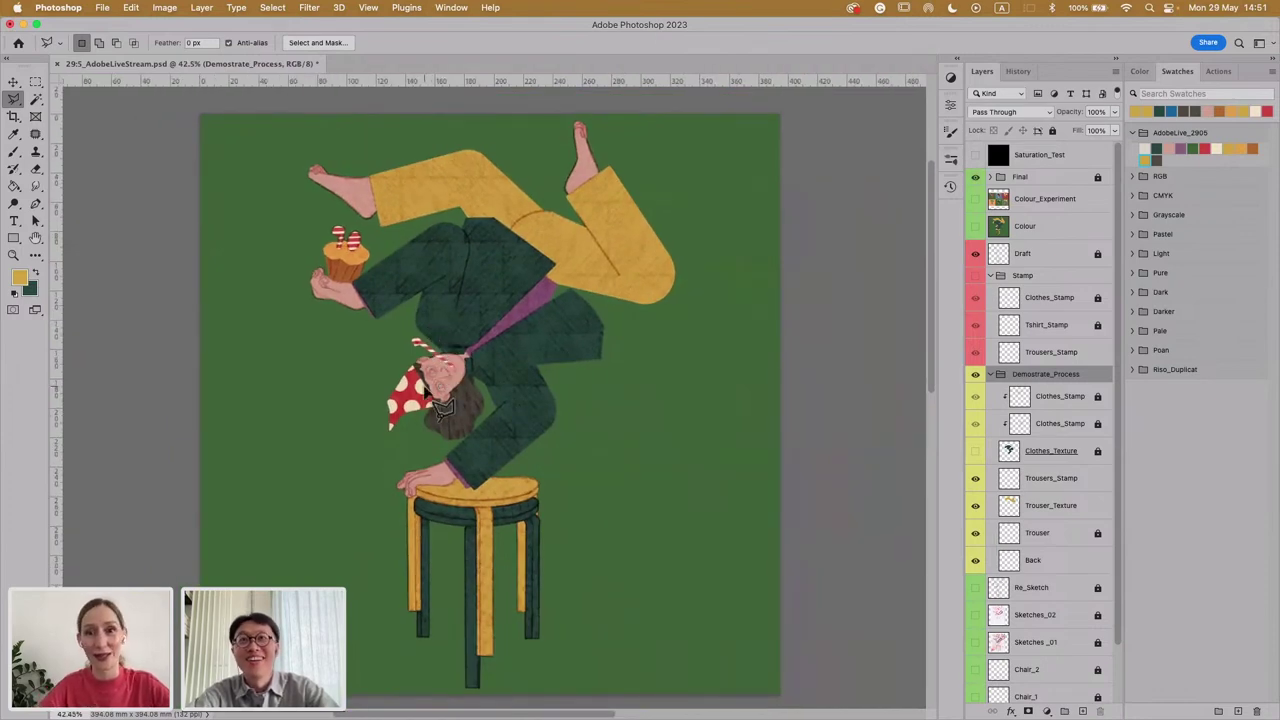
pyautogui.scroll(3, 426, 392)
pyautogui.scroll(3, 424, 390)
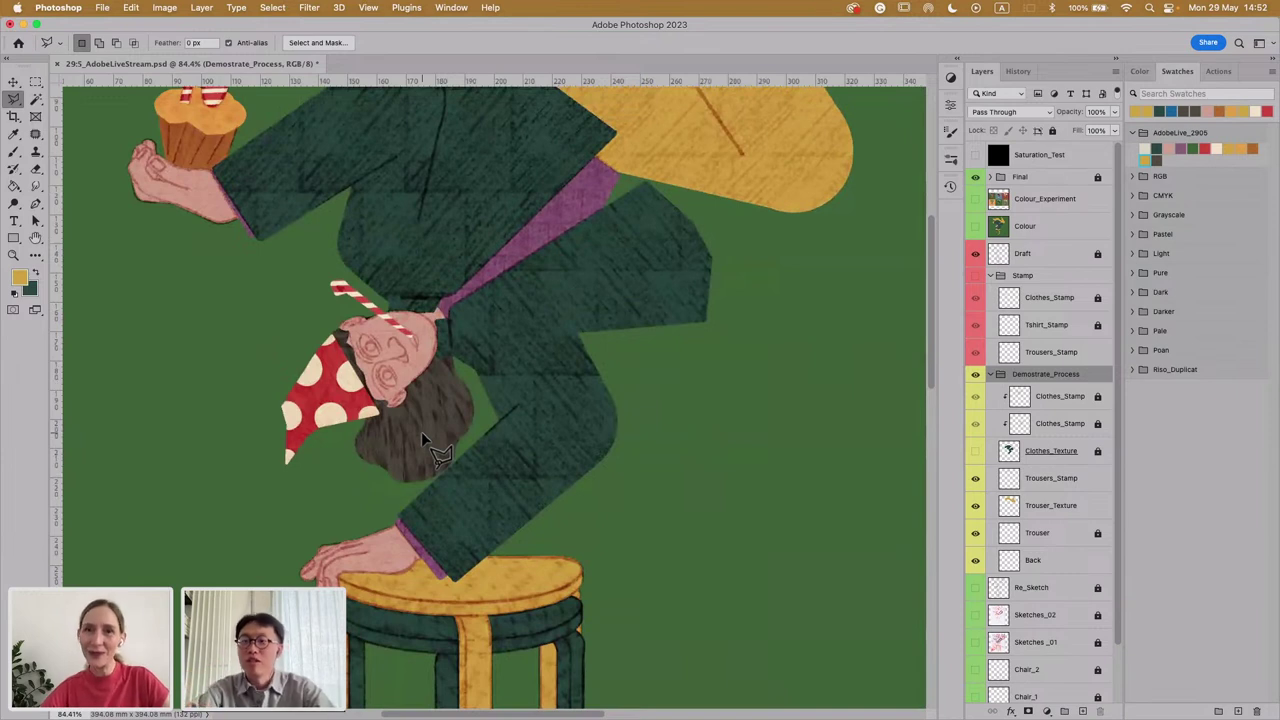
# Step: Choose the 90 px Kyle's Eraser - Basic brush from the eraser-filtered brush library
pyautogui.click(952, 158)
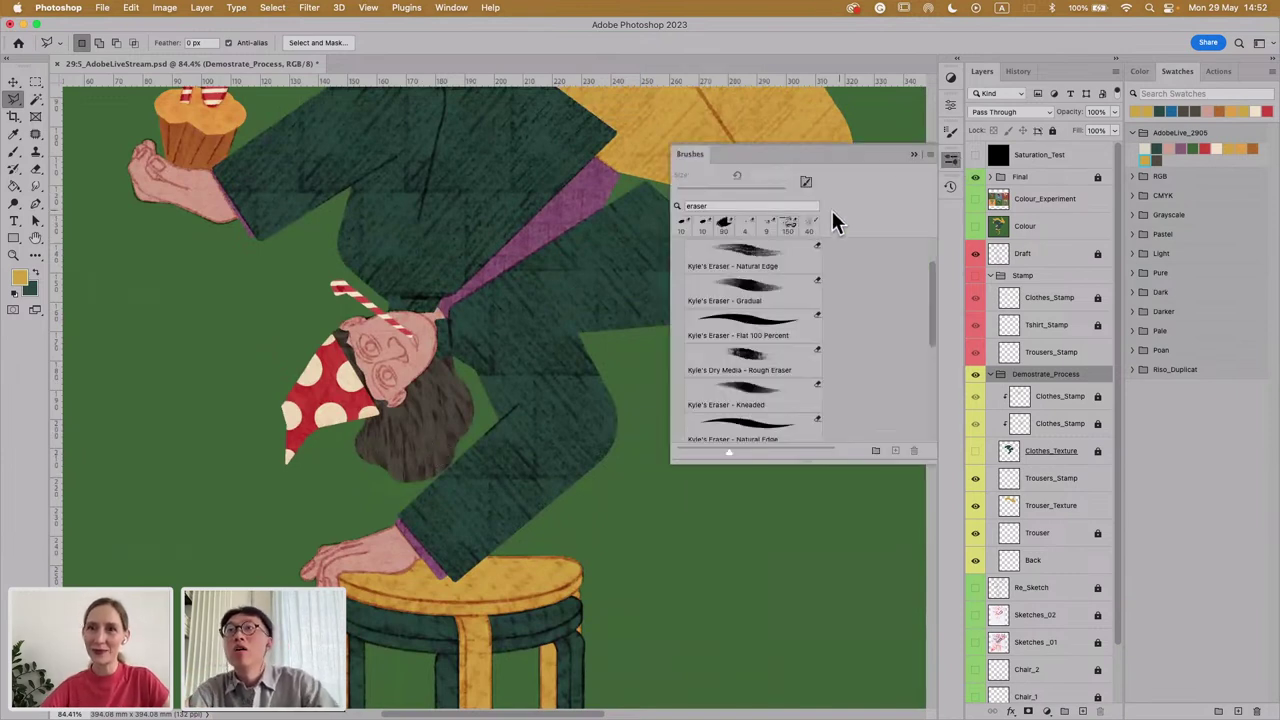
pyautogui.scroll(-10, 750, 348)
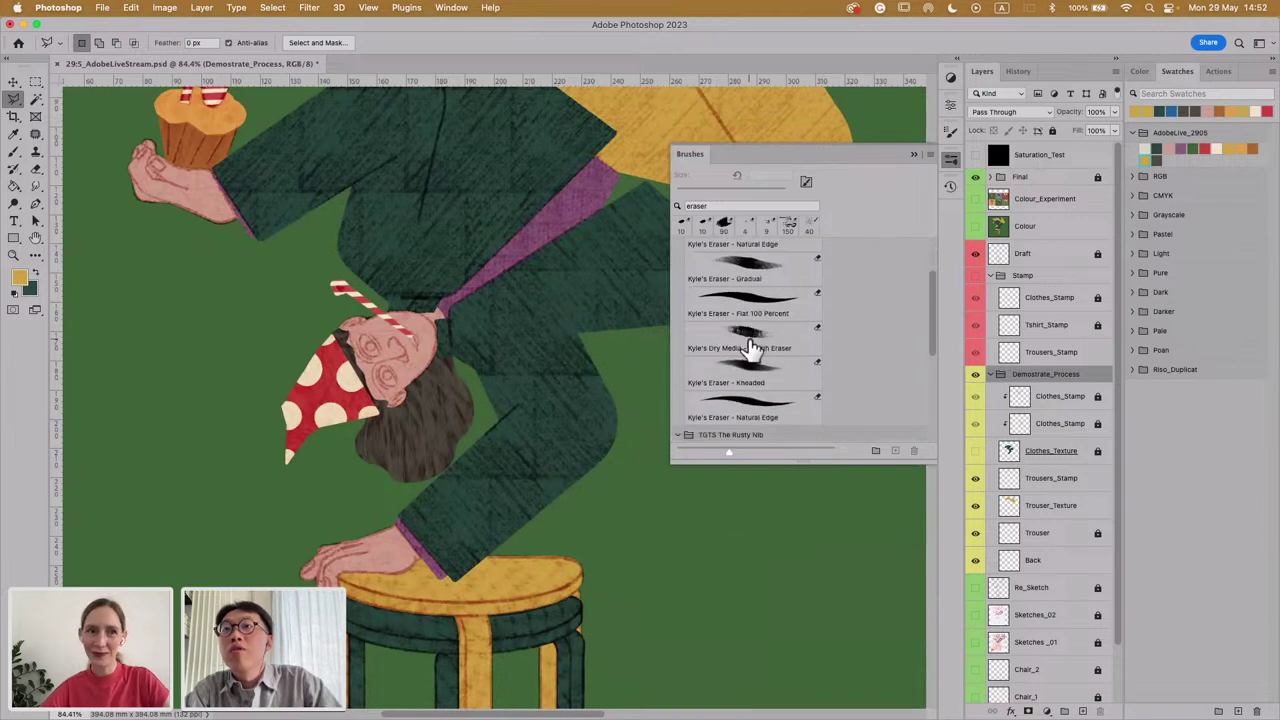
pyautogui.scroll(10, 752, 382)
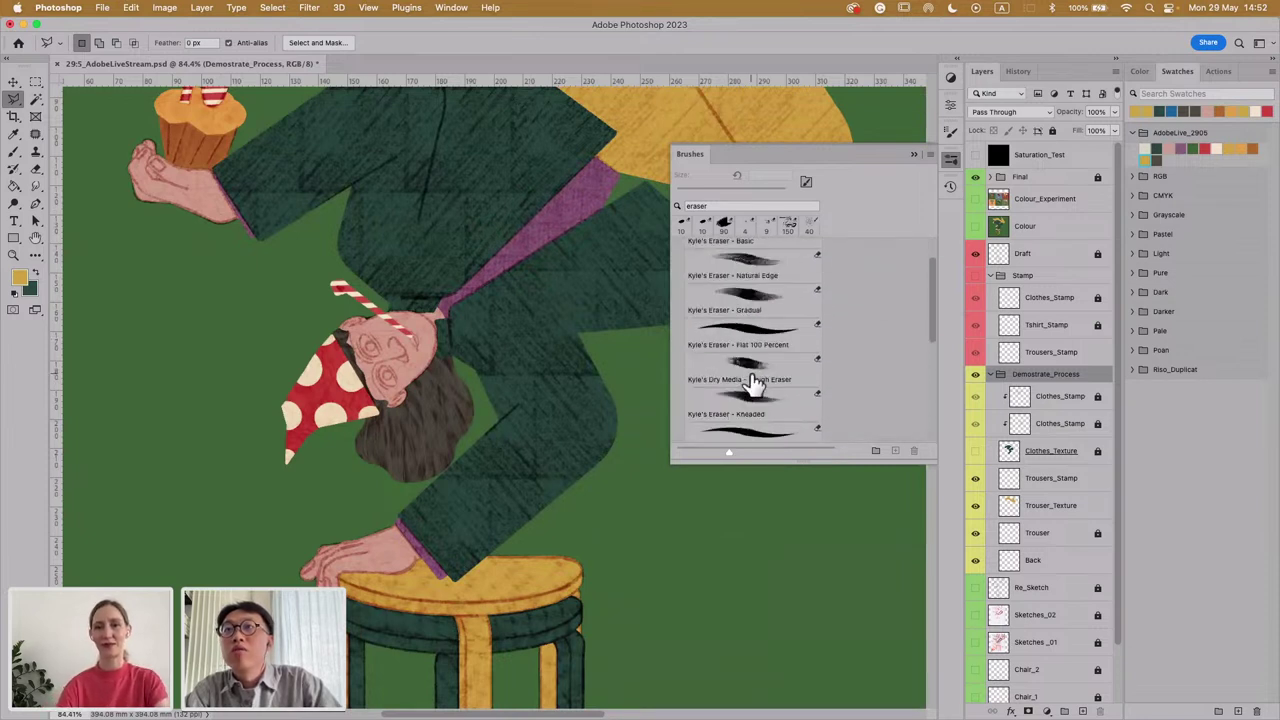
pyautogui.click(766, 283)
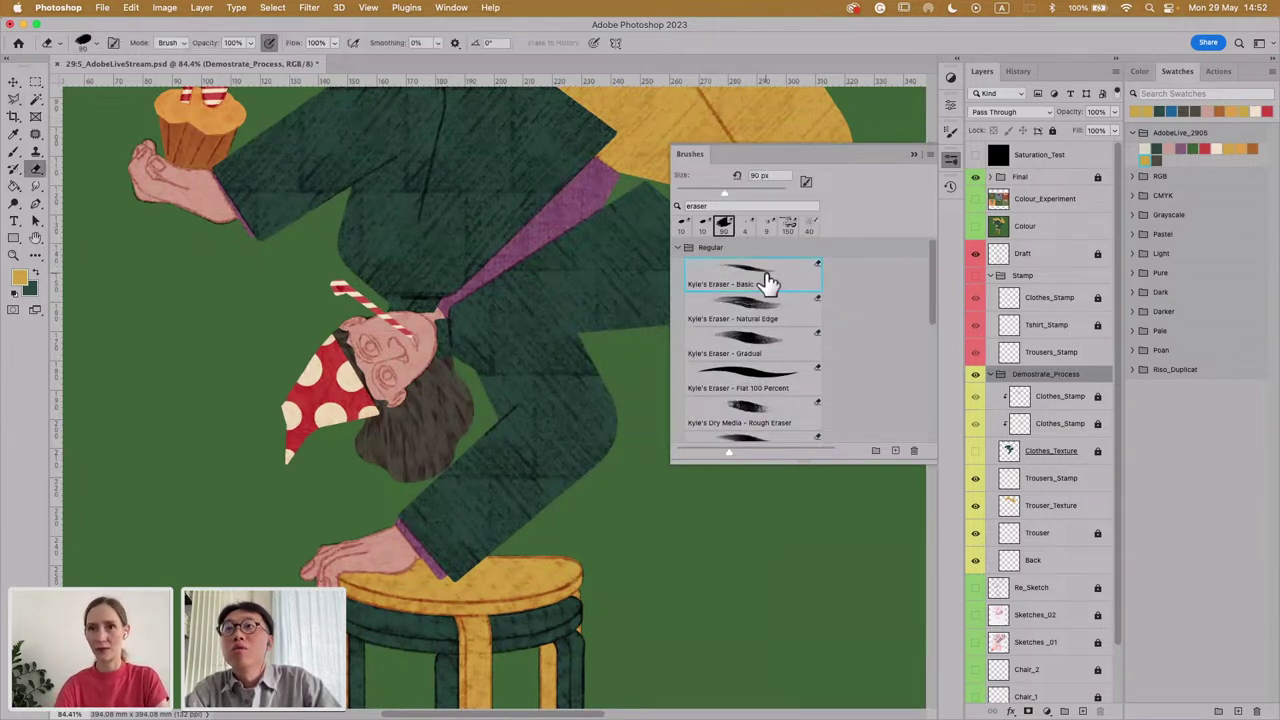
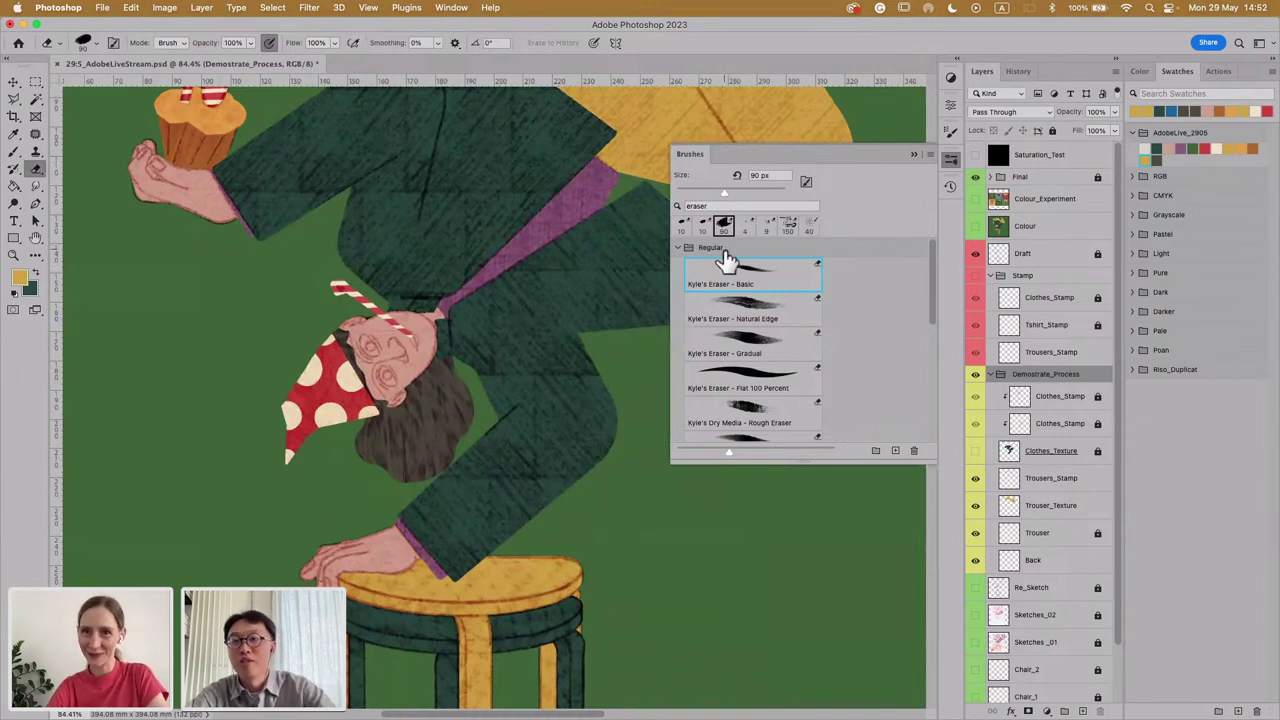
# Step: Collapse the Brushes panel and zoom out to see the whole upside-down figure on its stool
pyautogui.click(914, 157)
pyautogui.scroll(3, 577, 297)
pyautogui.scroll(-5, 577, 297)
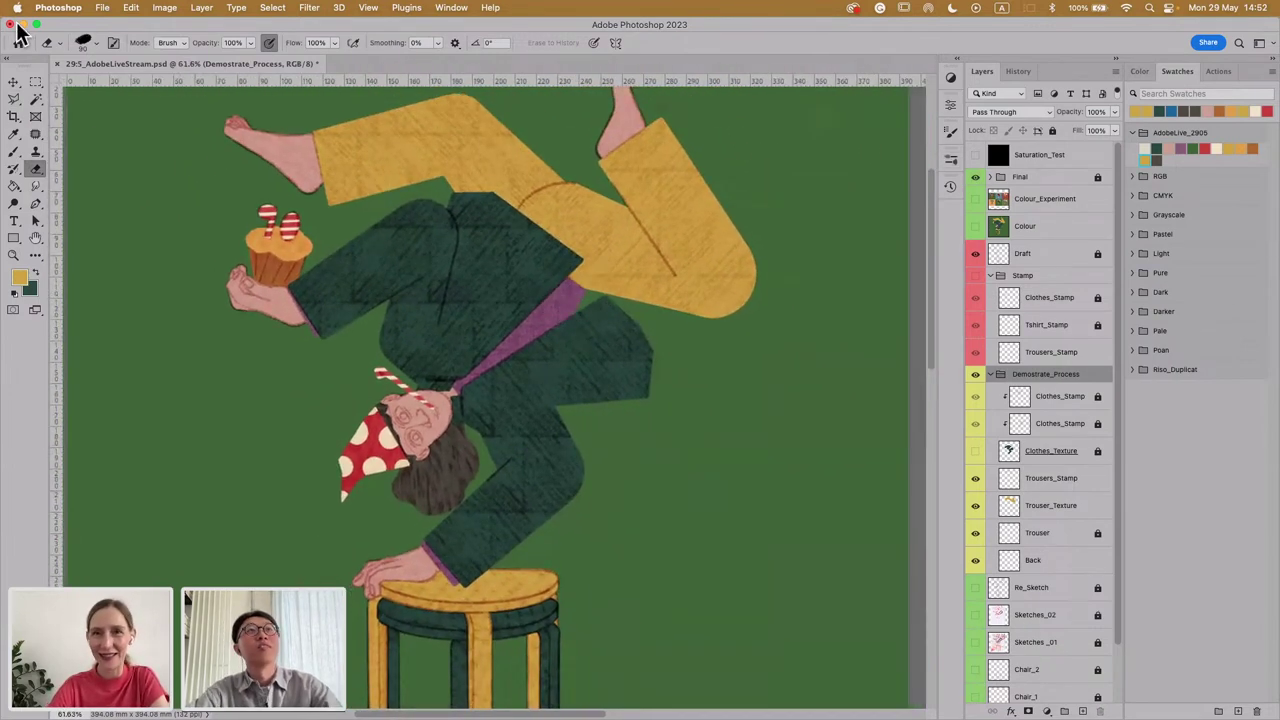
pyautogui.scroll(-2, 346, 343)
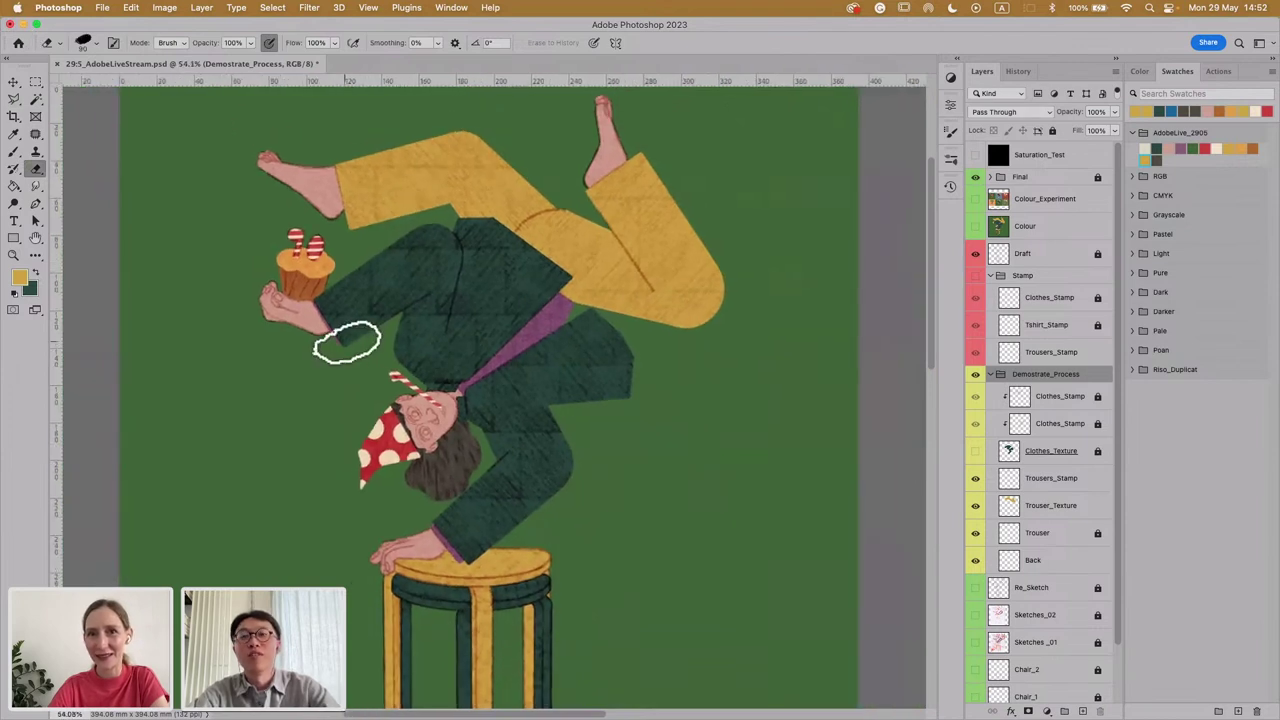
pyautogui.scroll(-2, 346, 343)
pyautogui.scroll(-3, 345, 343)
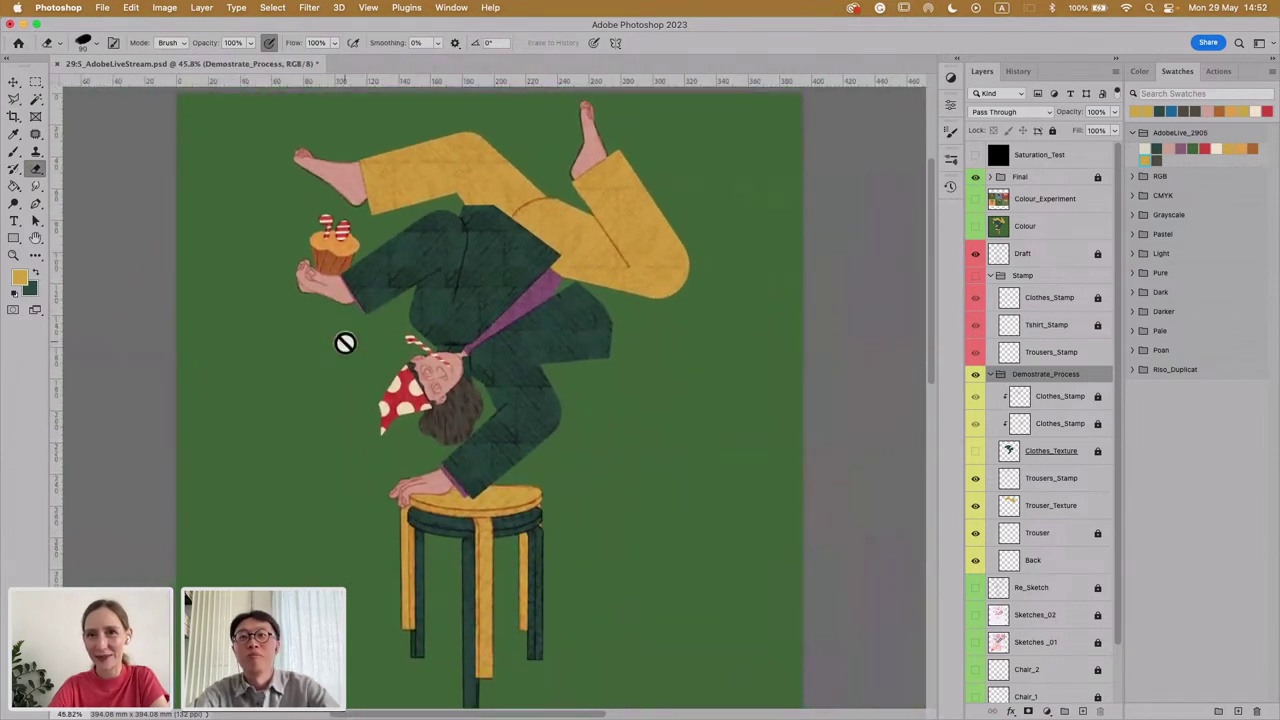
pyautogui.scroll(-1, 345, 343)
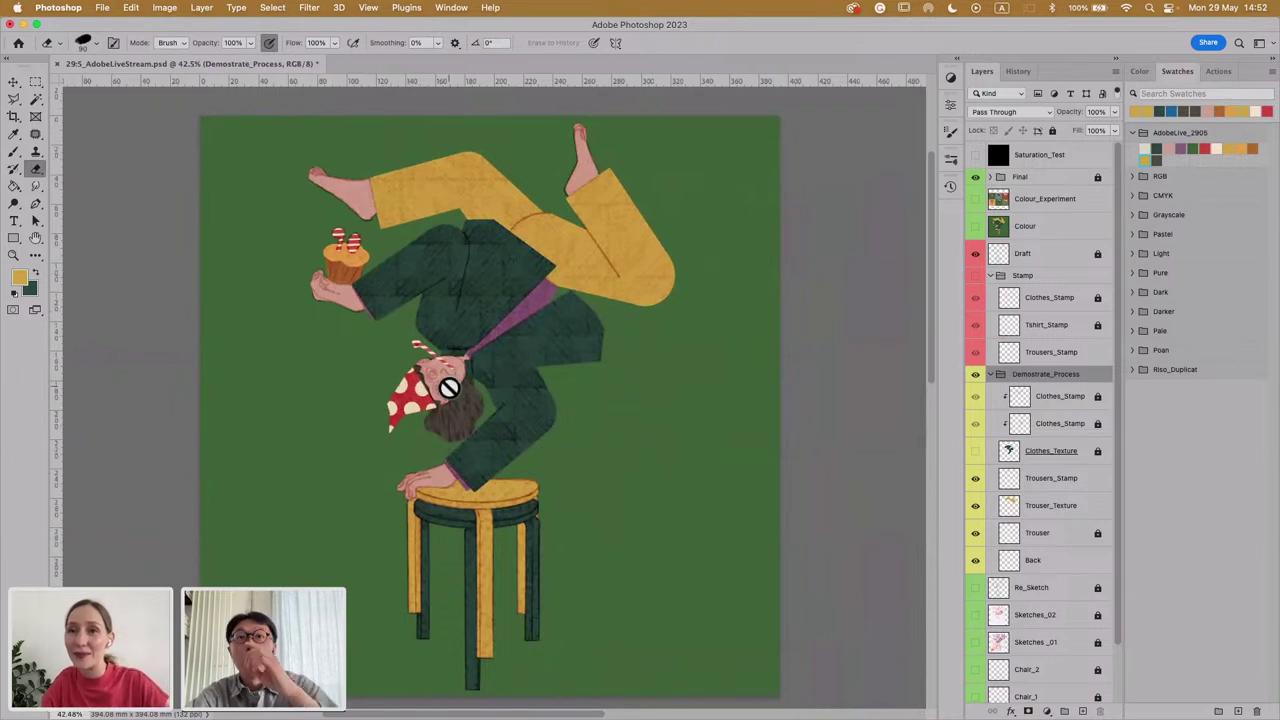
pyautogui.scroll(1, 449, 388)
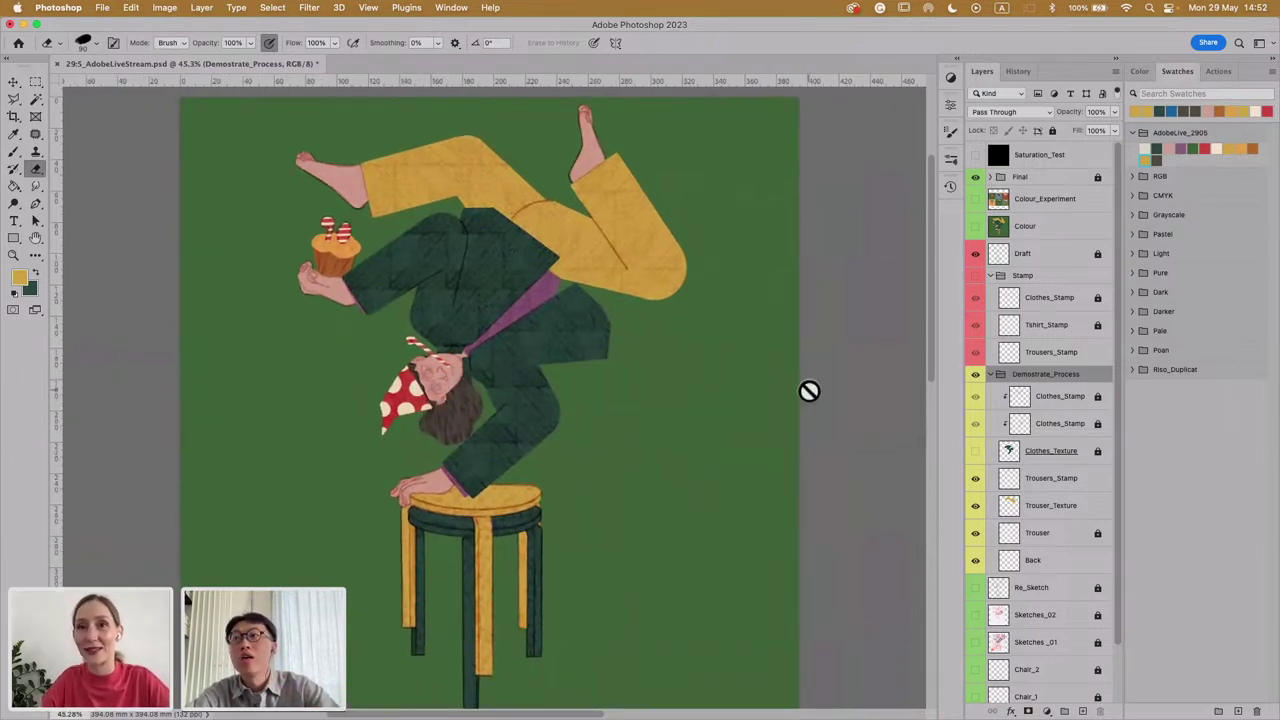
# Step: Minimize Photoshop, open AdobeLive_Presentation_2905.pdf, and scroll back up toward the portfolio slide
pyautogui.click(23, 23)
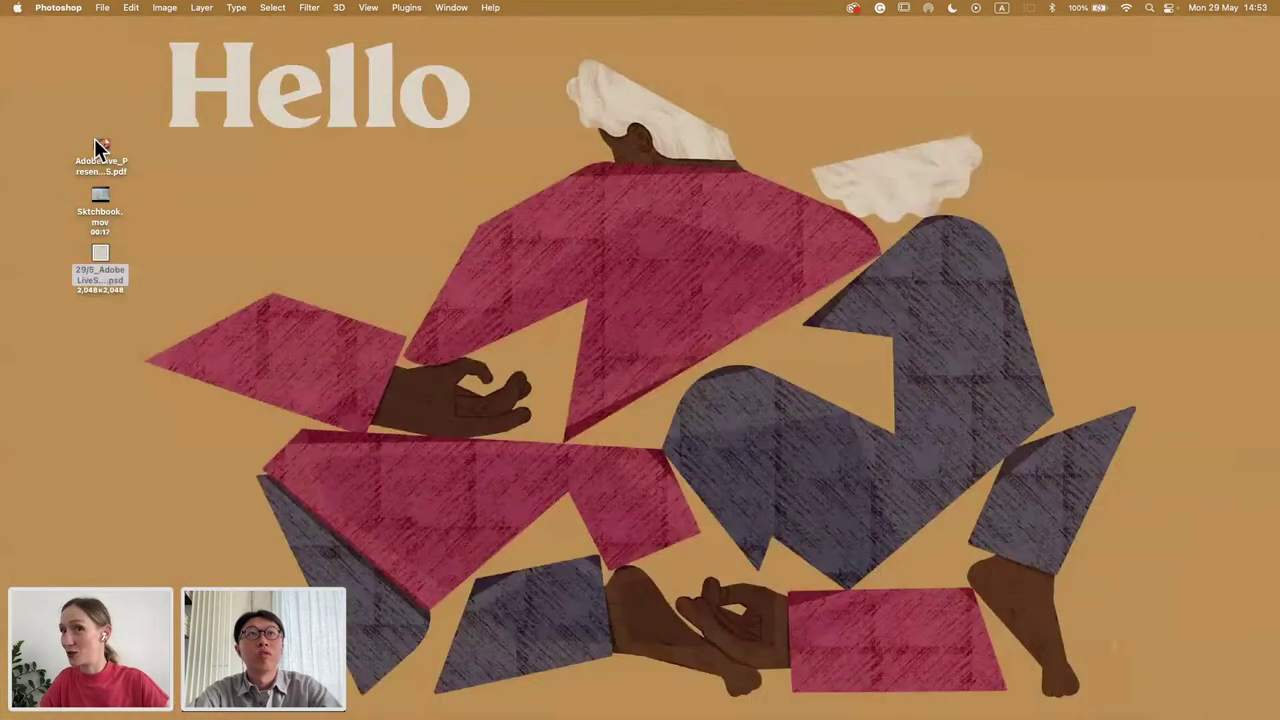
pyautogui.doubleClick(101, 148)
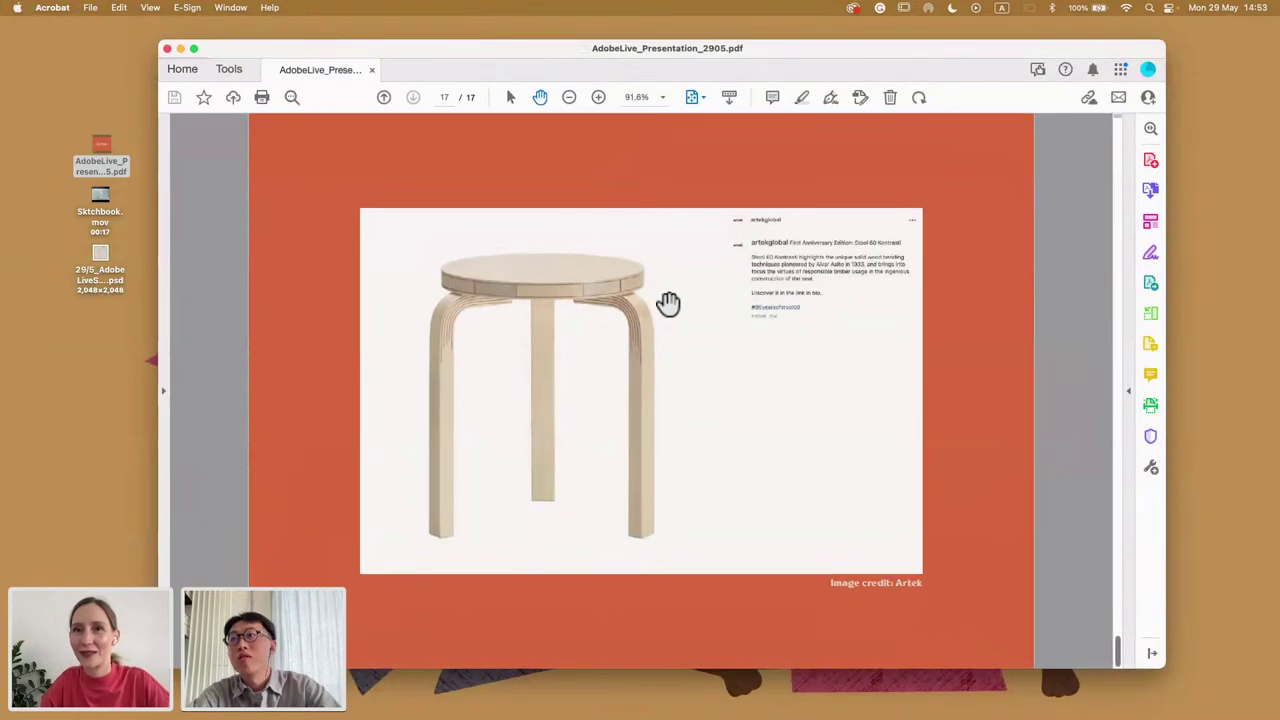
pyautogui.scroll(10, 1071, 426)
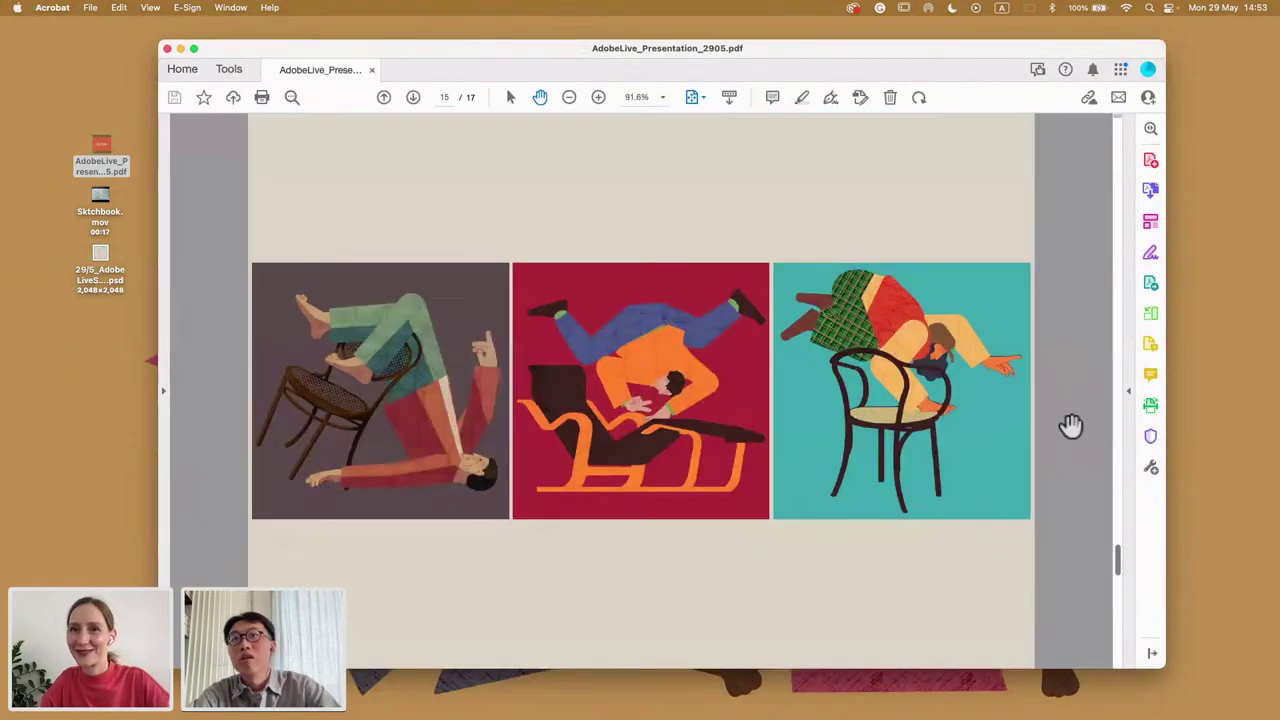
pyautogui.scroll(10, 1071, 426)
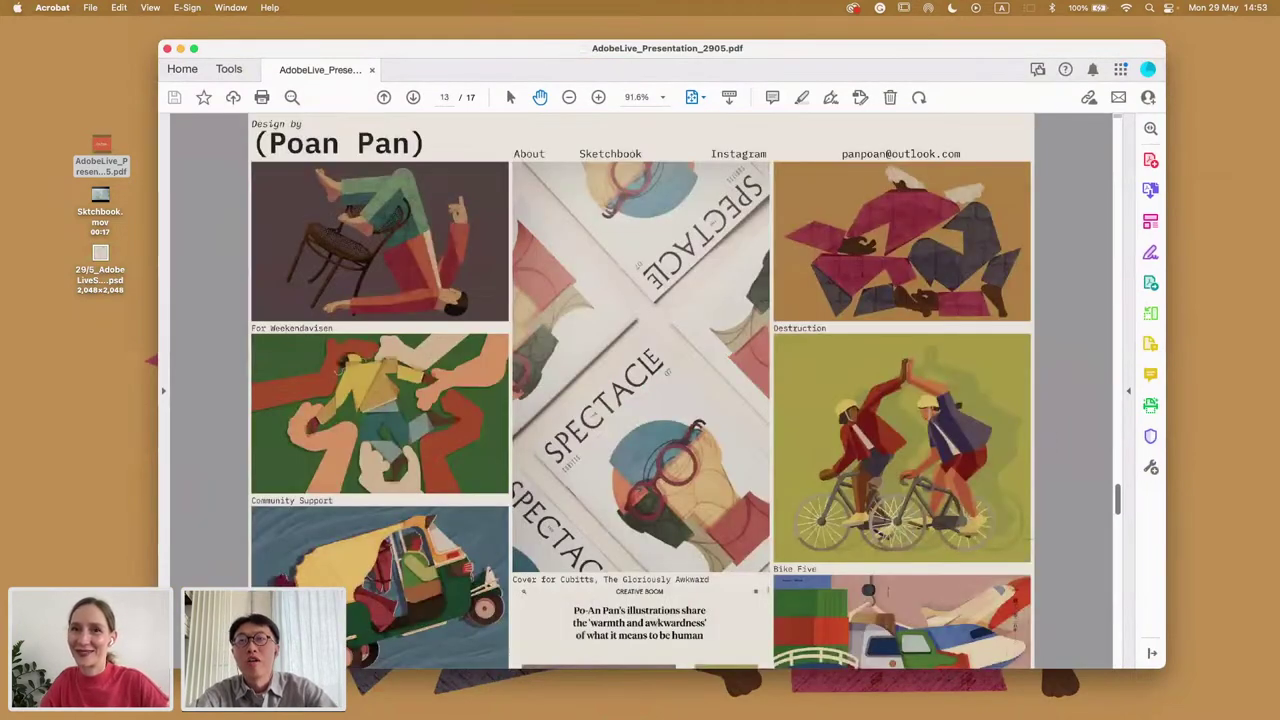
pyautogui.press('super+Tab')
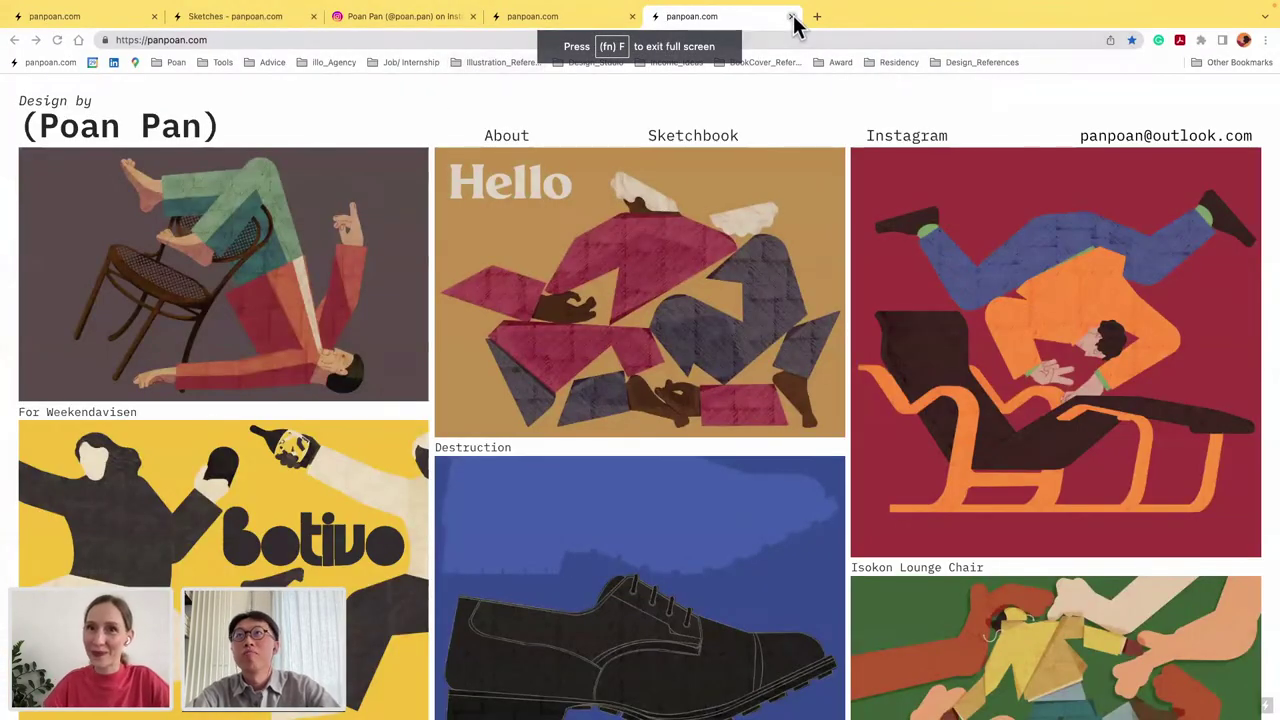
# Step: Close the duplicate panpoan.com tab and scroll through the illustrator's Instagram post grid
pyautogui.click(791, 17)
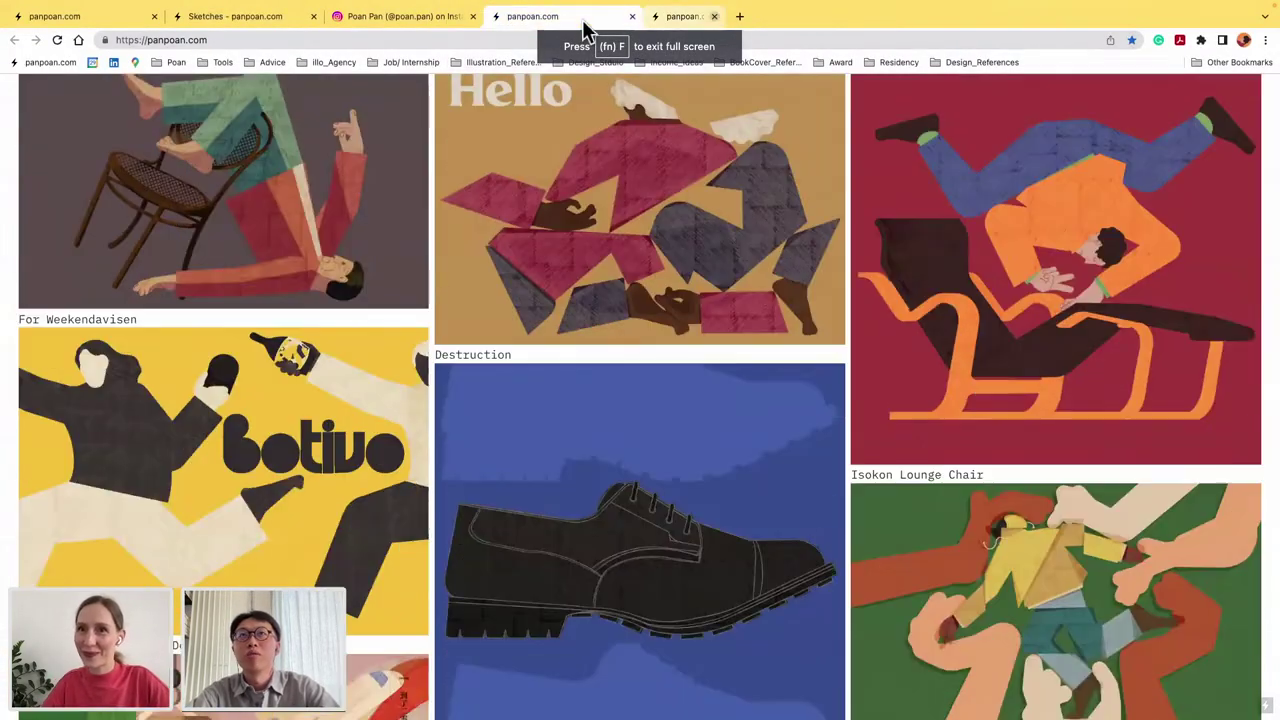
pyautogui.click(453, 21)
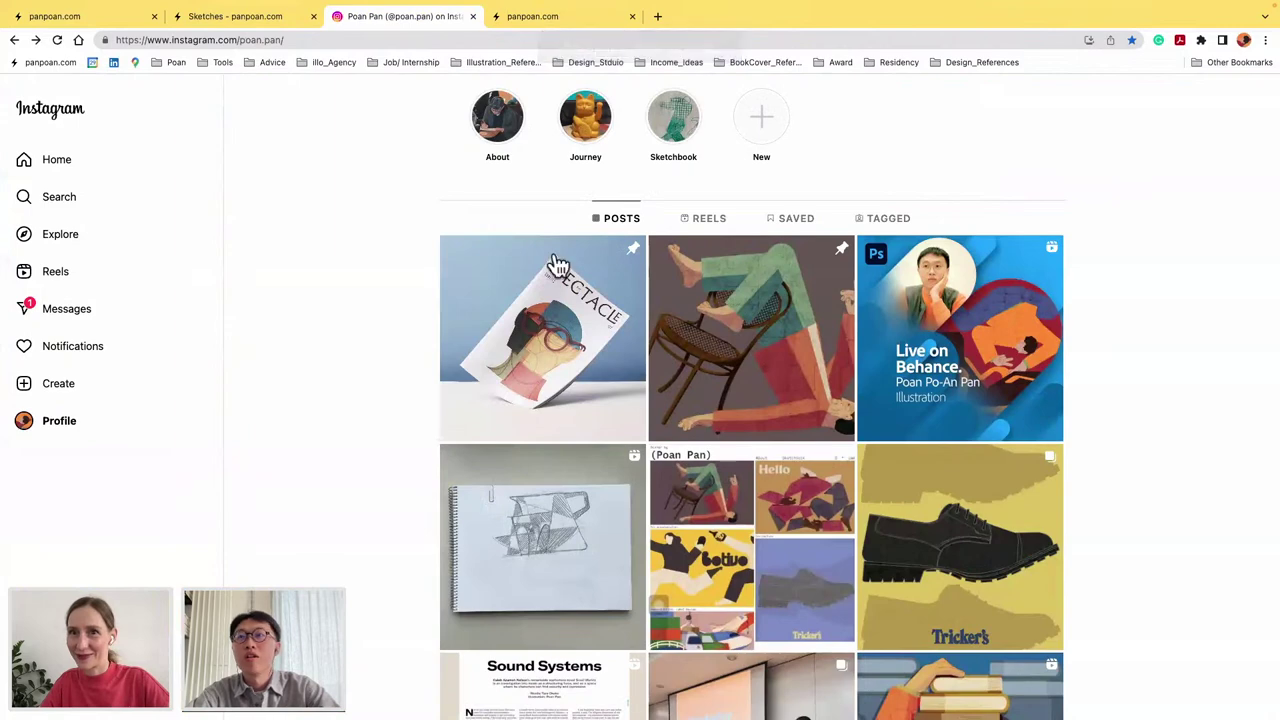
pyautogui.scroll(-1, 560, 272)
pyautogui.scroll(-1, 560, 272)
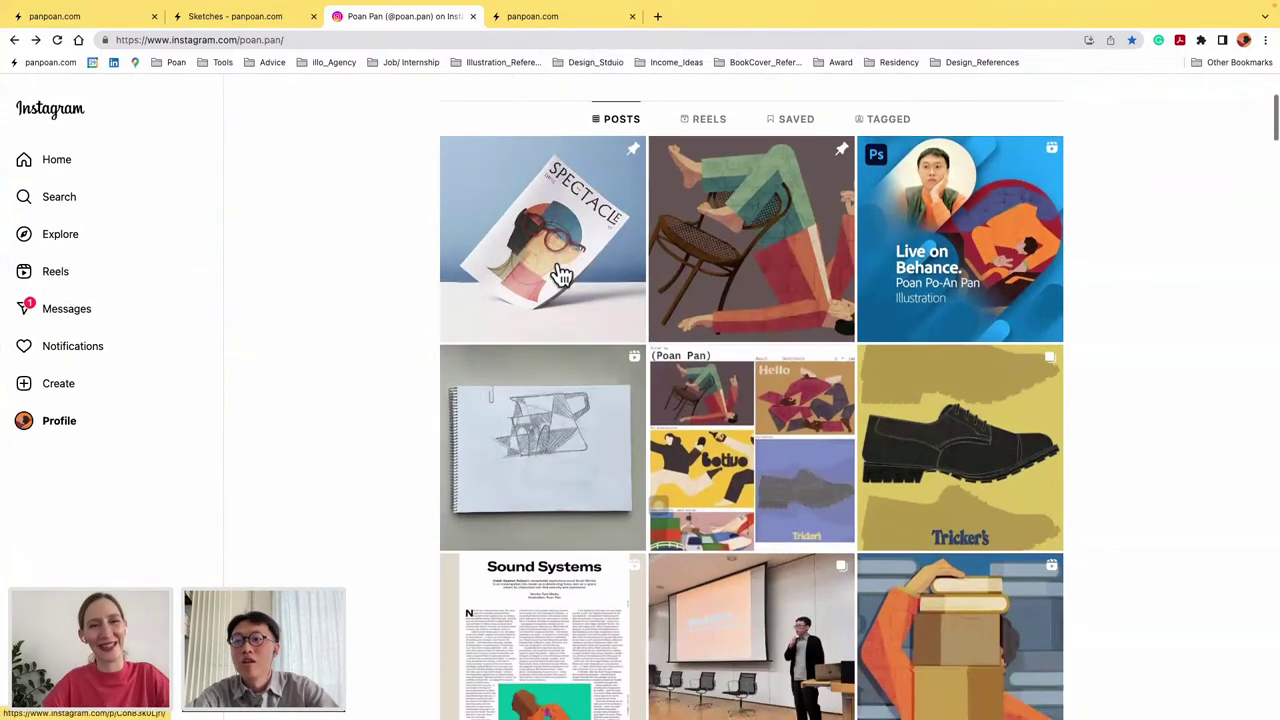
pyautogui.scroll(-1, 560, 272)
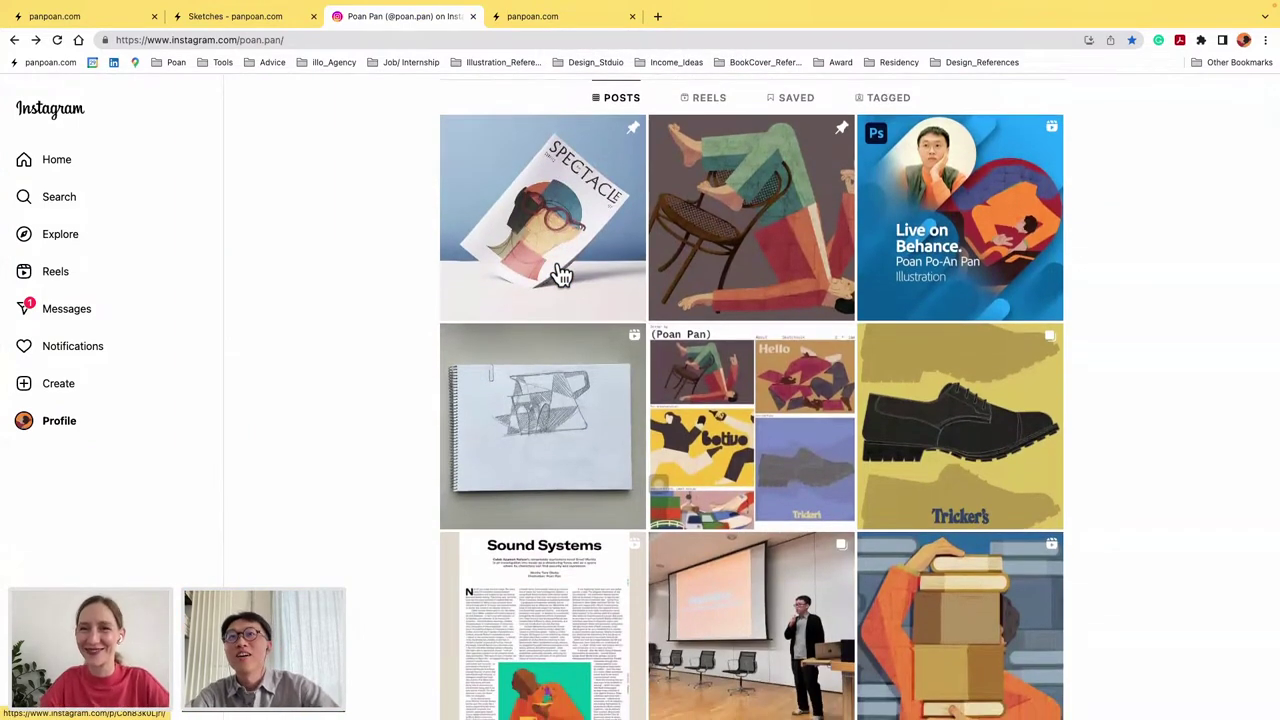
pyautogui.scroll(-5, 560, 272)
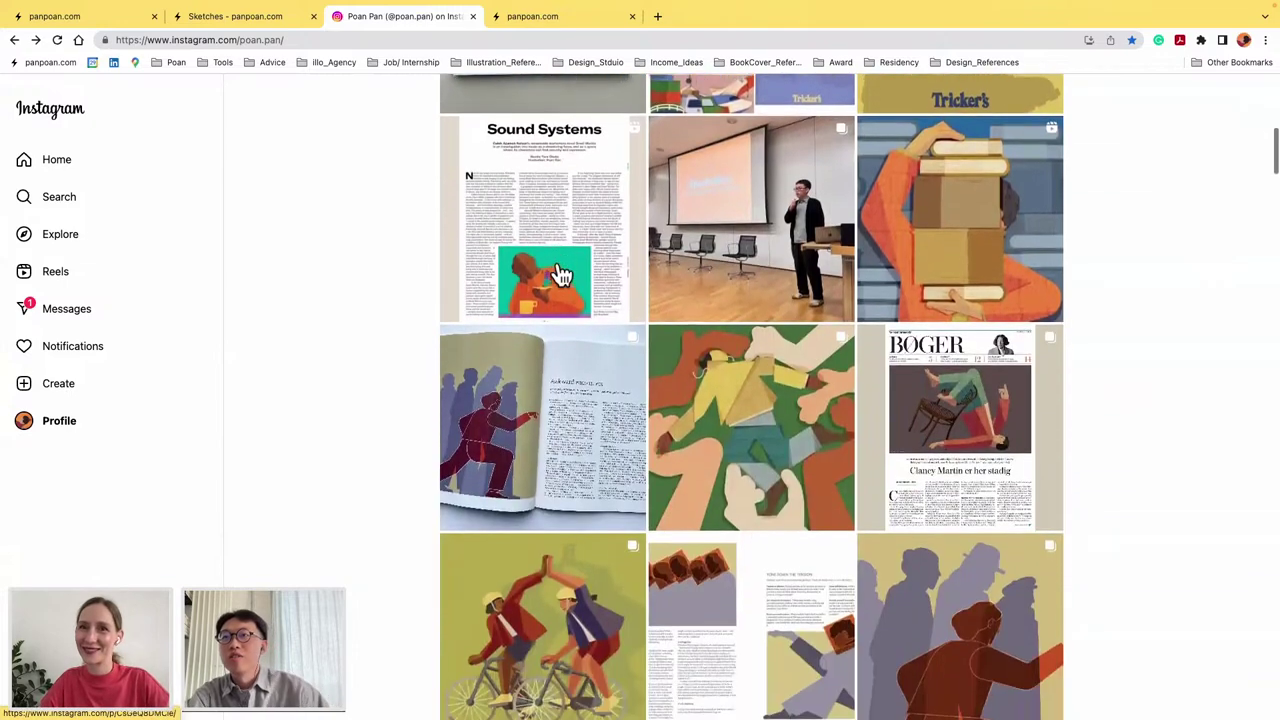
pyautogui.scroll(-1, 562, 275)
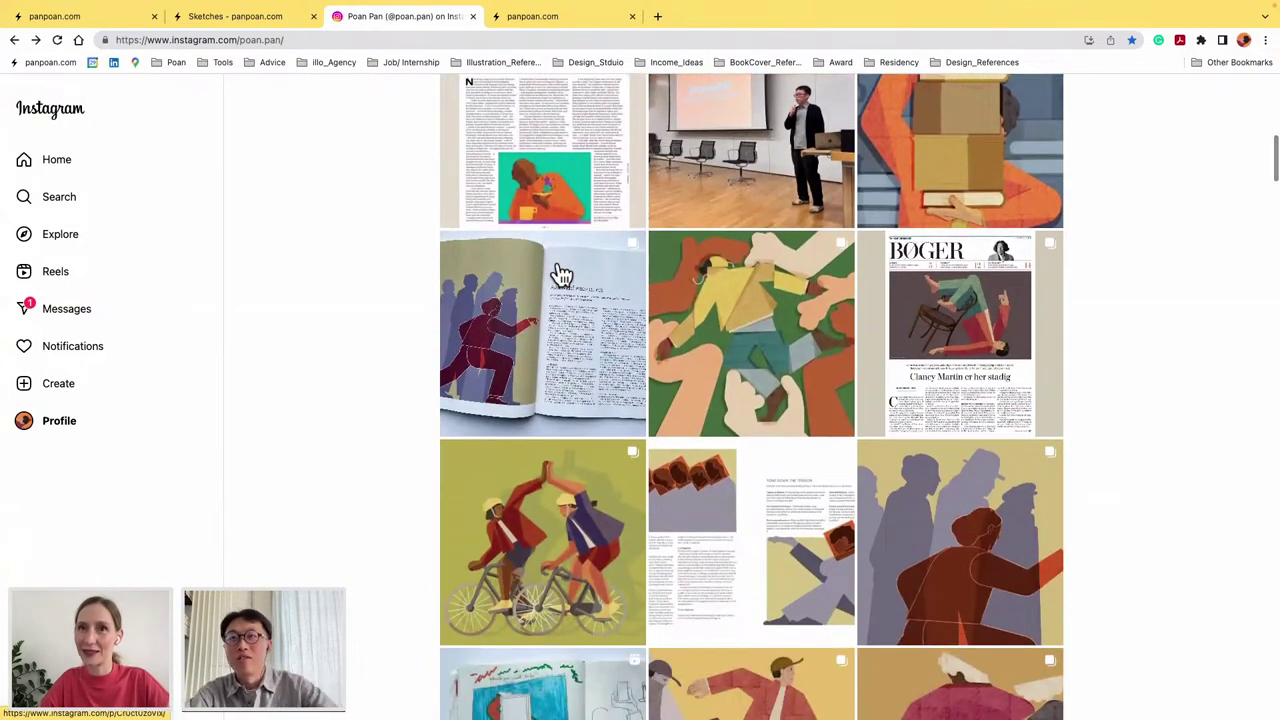
pyautogui.scroll(-2, 562, 275)
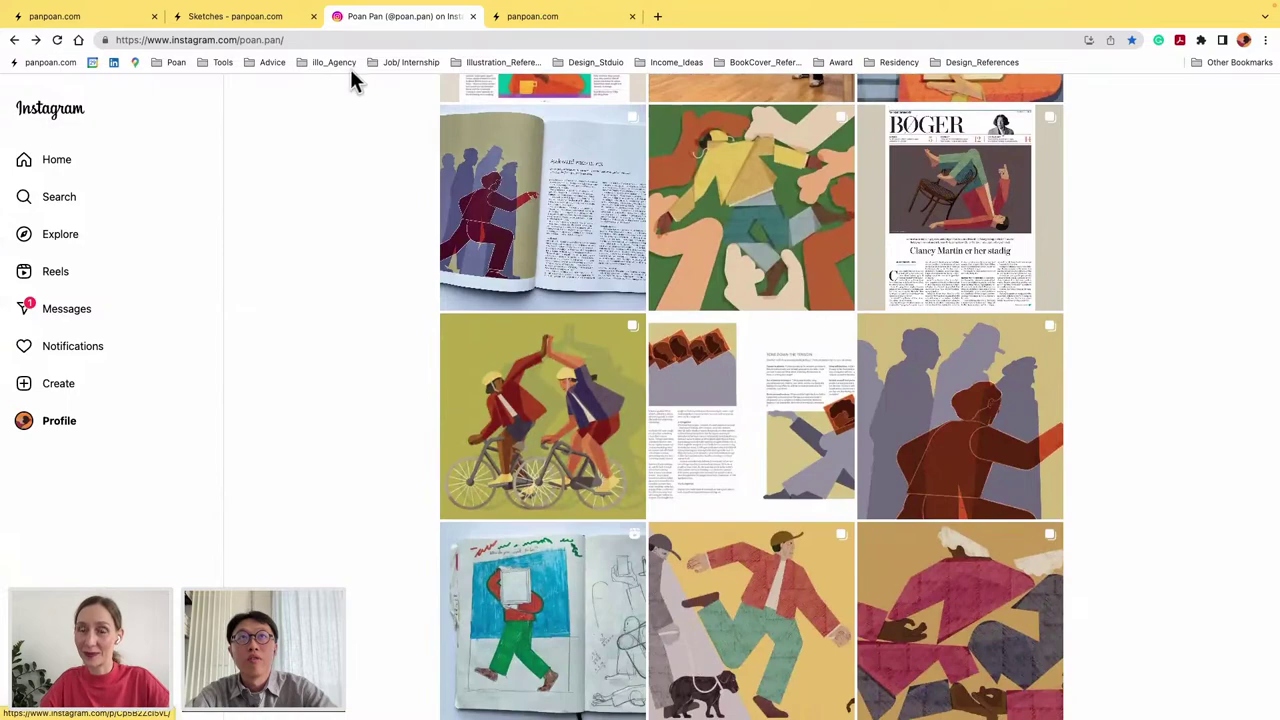
# Step: Move between the portfolio's Sketches page and the homepage tabs
pyautogui.click(281, 20)
pyautogui.scroll(15, 489, 263)
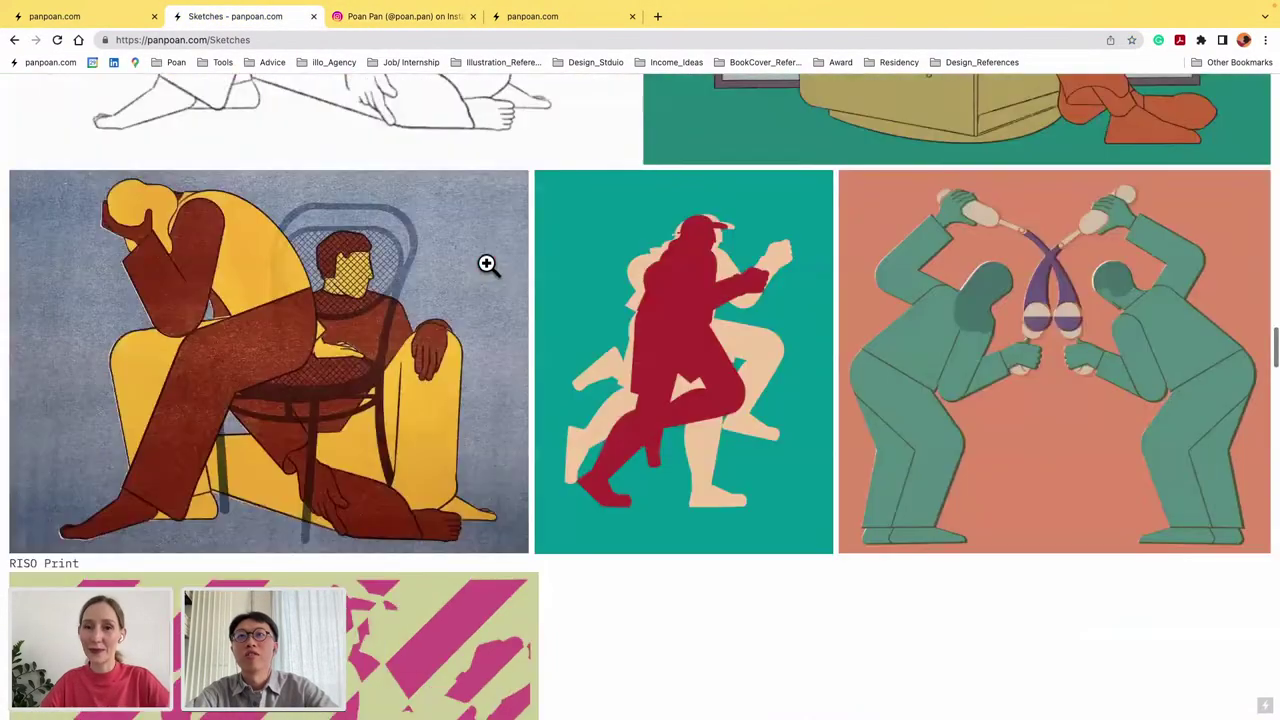
pyautogui.scroll(15, 486, 263)
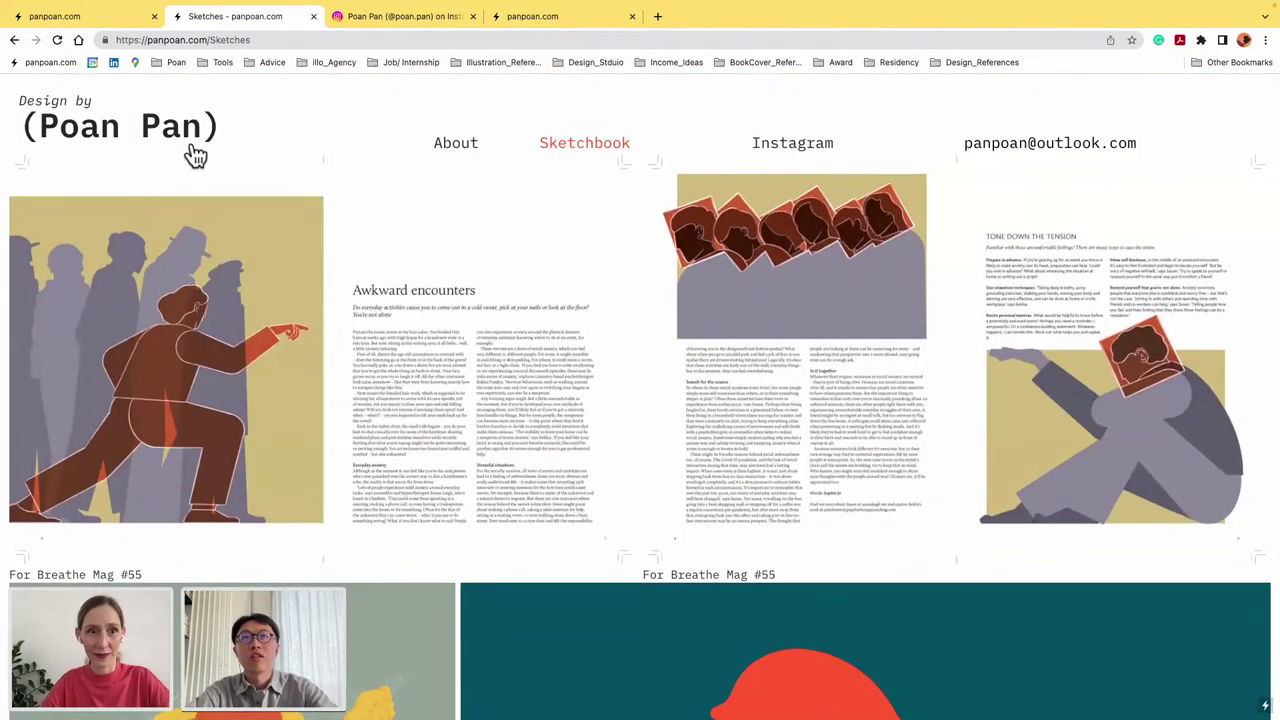
pyautogui.click(109, 21)
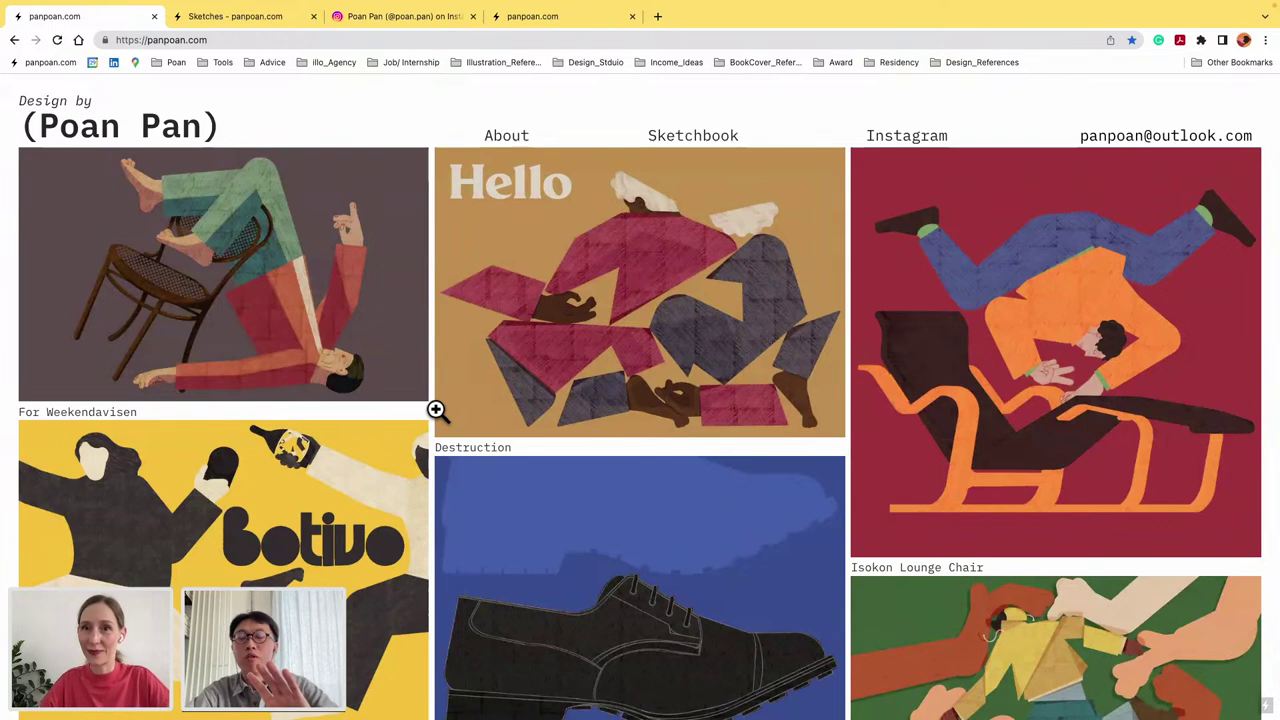
pyautogui.click(286, 20)
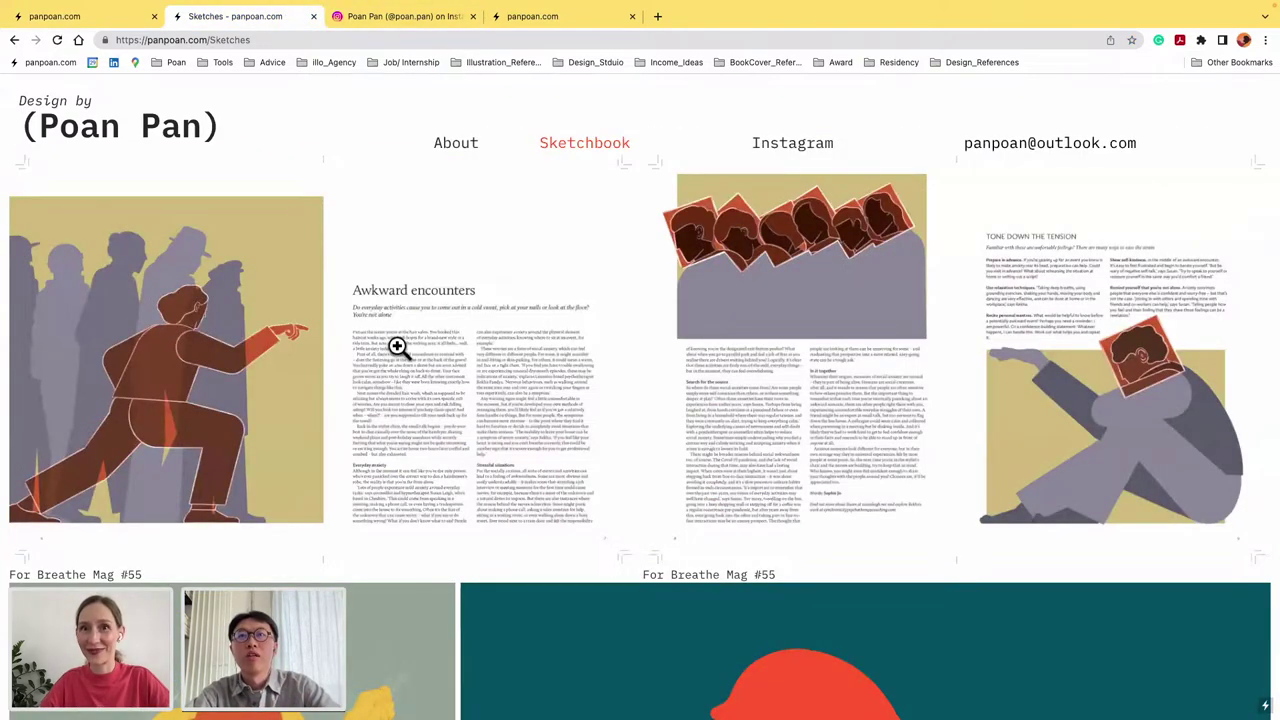
# Step: Scroll through the Sketches page, then return to the homepage project grid
pyautogui.scroll(-3, 398, 346)
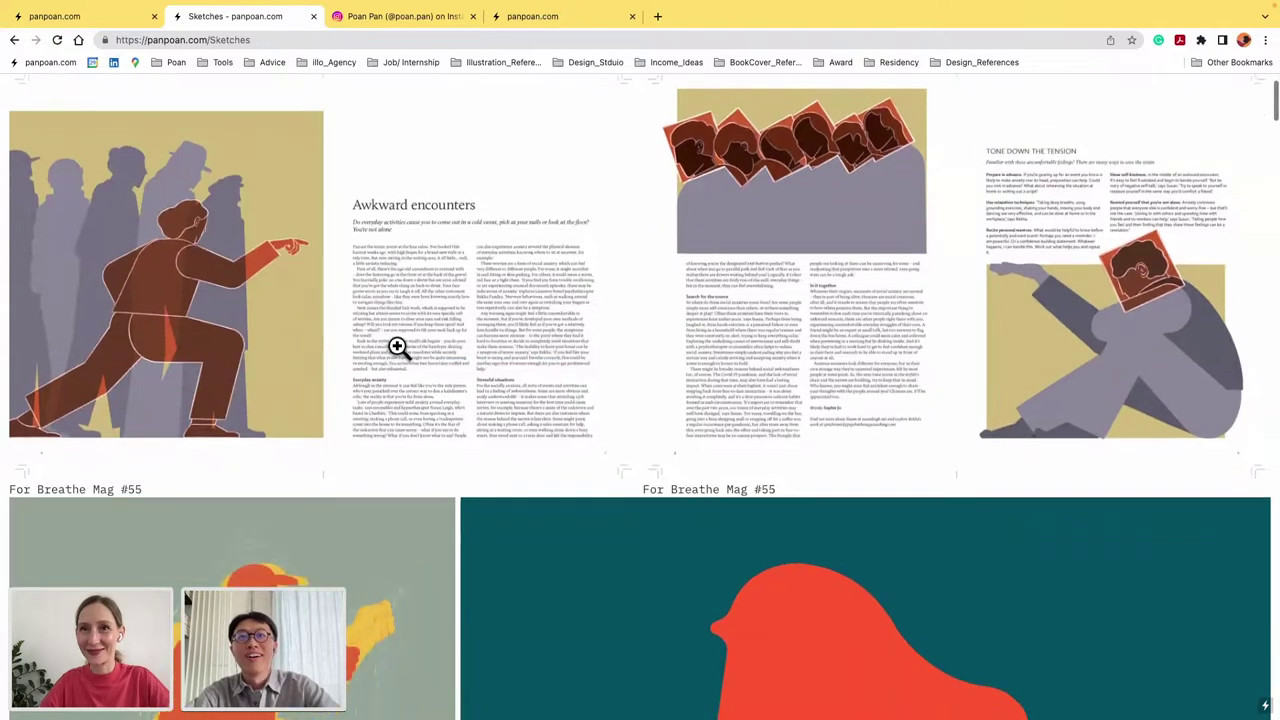
pyautogui.scroll(-1, 398, 346)
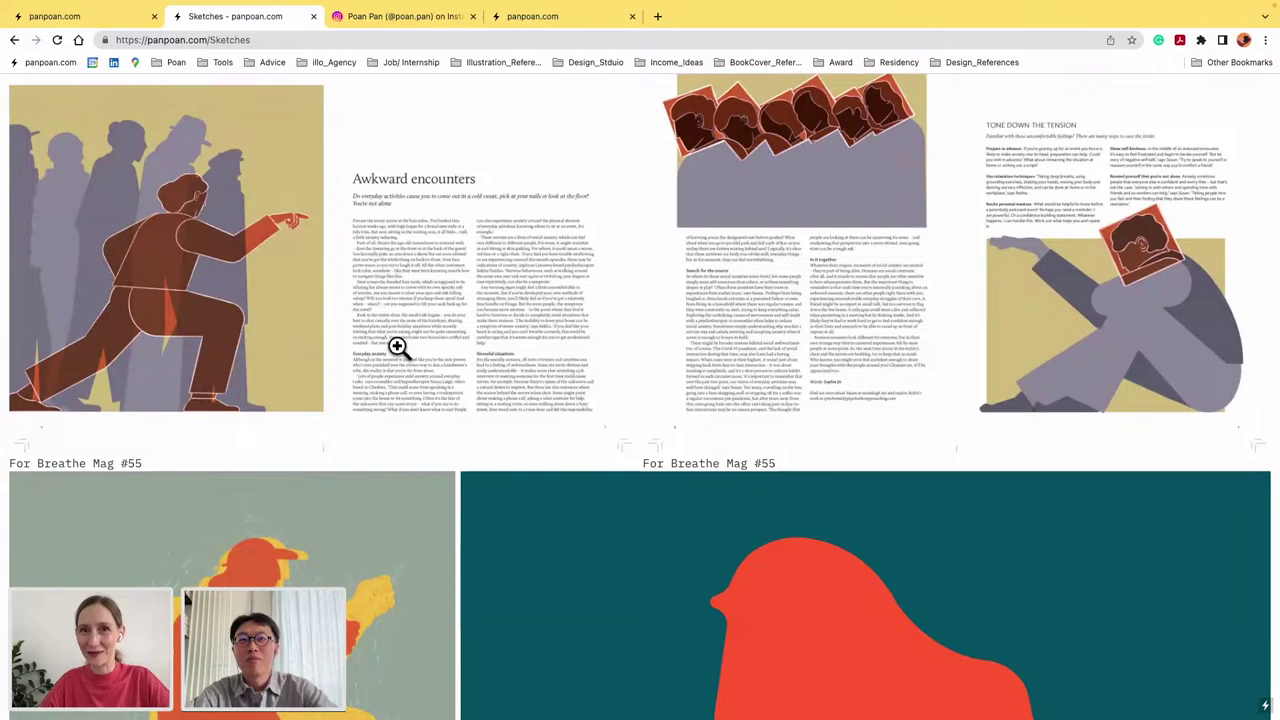
pyautogui.scroll(-5, 398, 346)
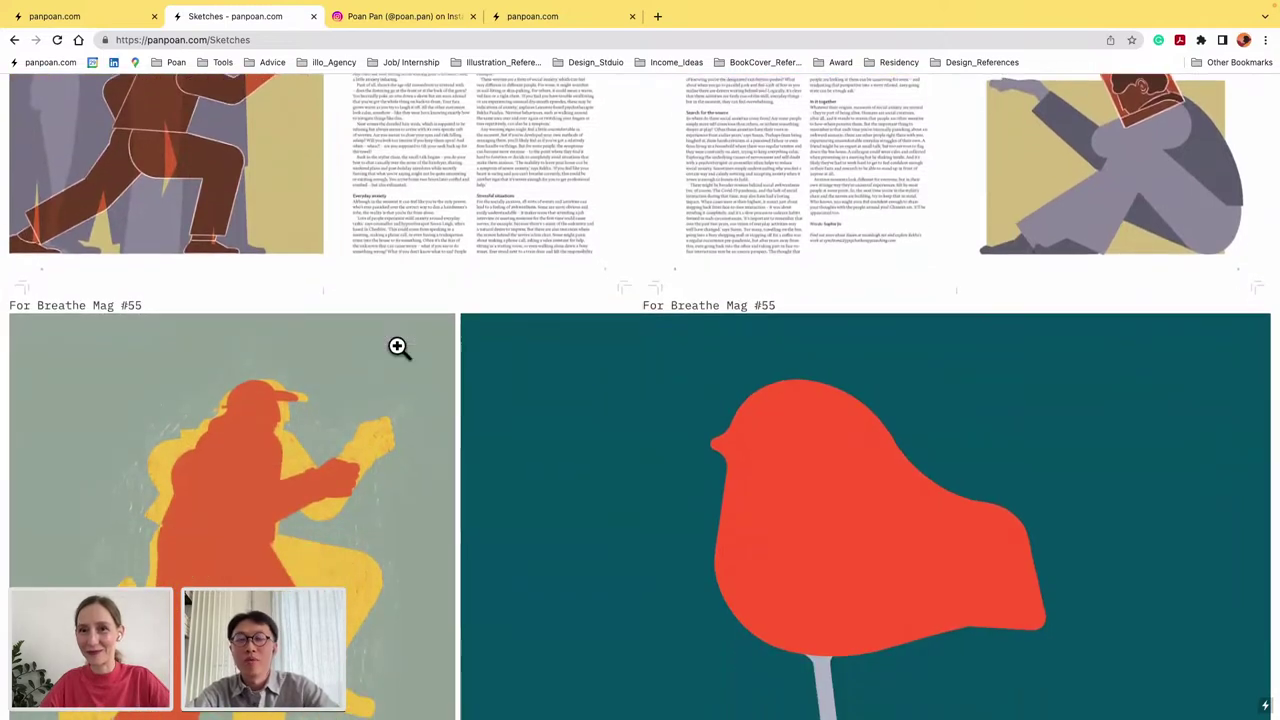
pyautogui.scroll(-2, 398, 346)
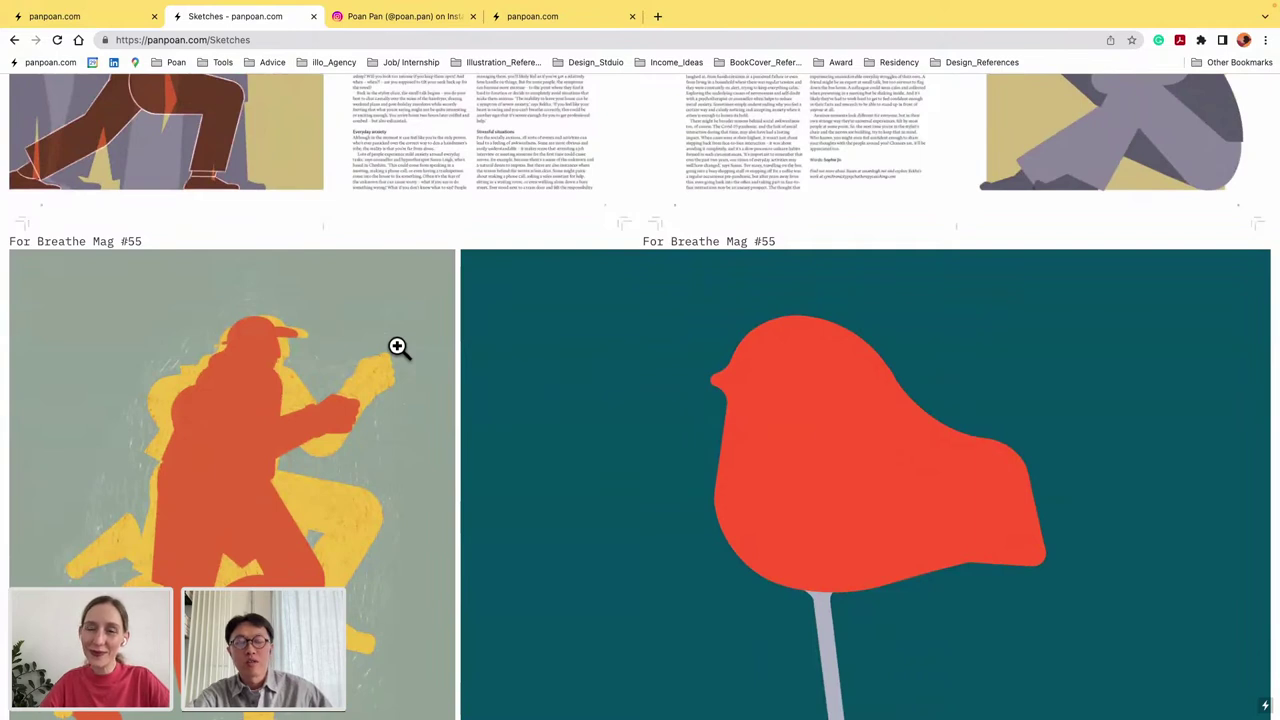
pyautogui.scroll(-3, 398, 346)
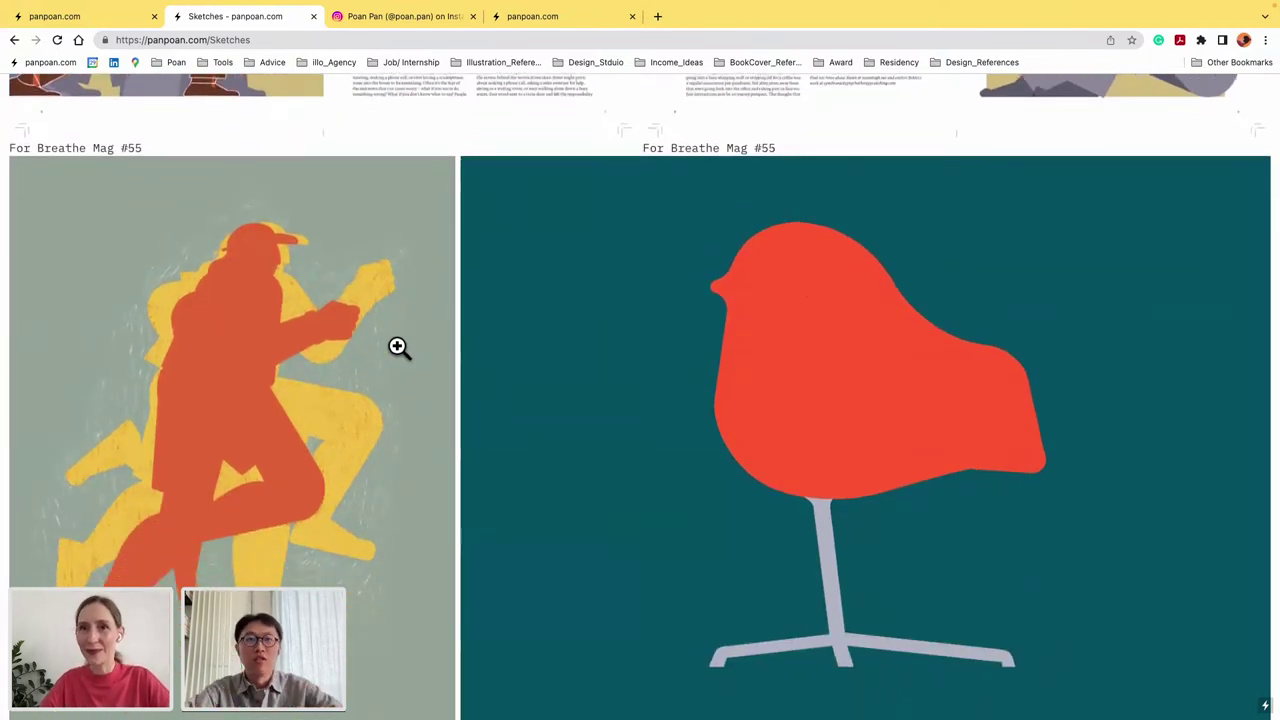
pyautogui.scroll(-3, 360, 440)
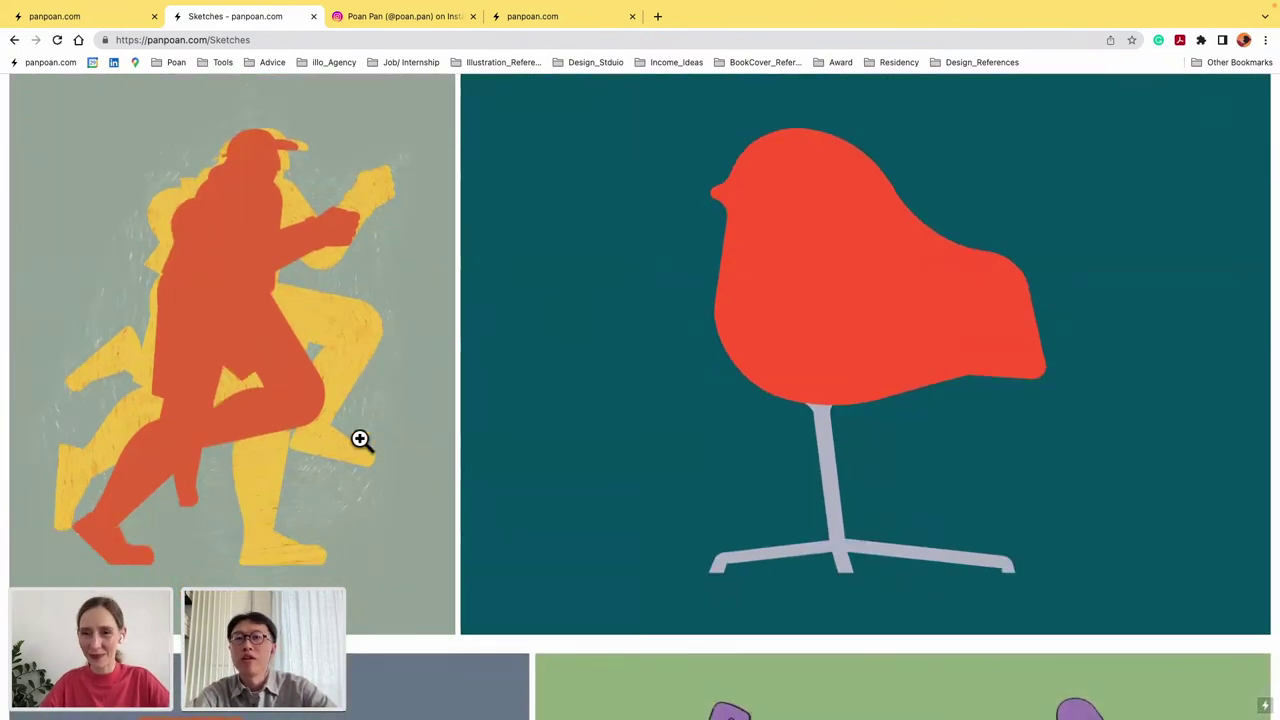
pyautogui.scroll(-10, 360, 440)
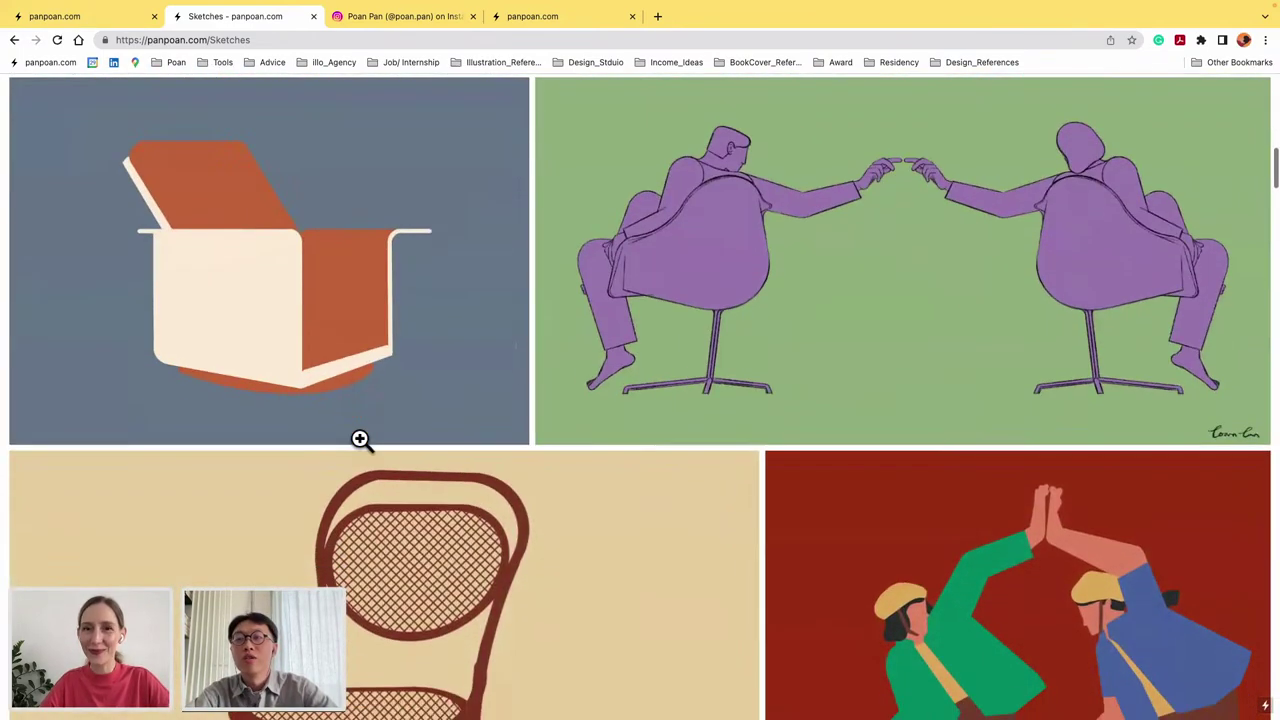
pyautogui.scroll(-5, 360, 440)
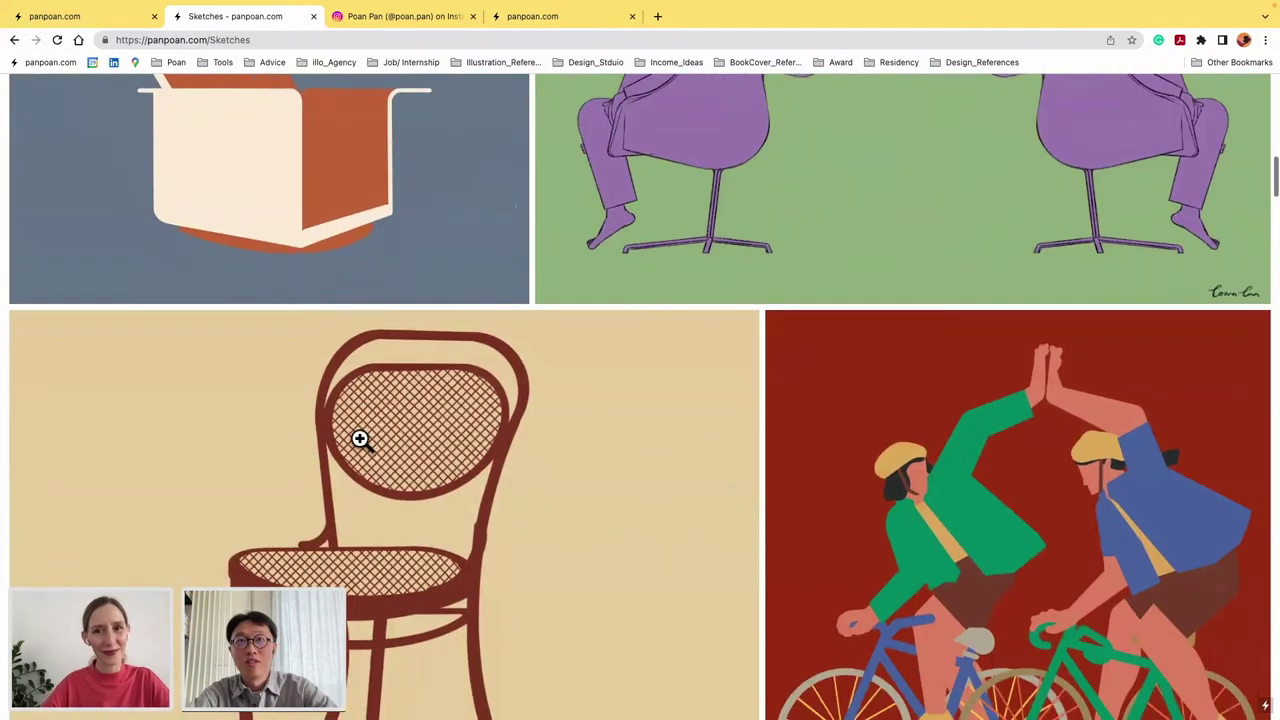
pyautogui.scroll(-8, 360, 440)
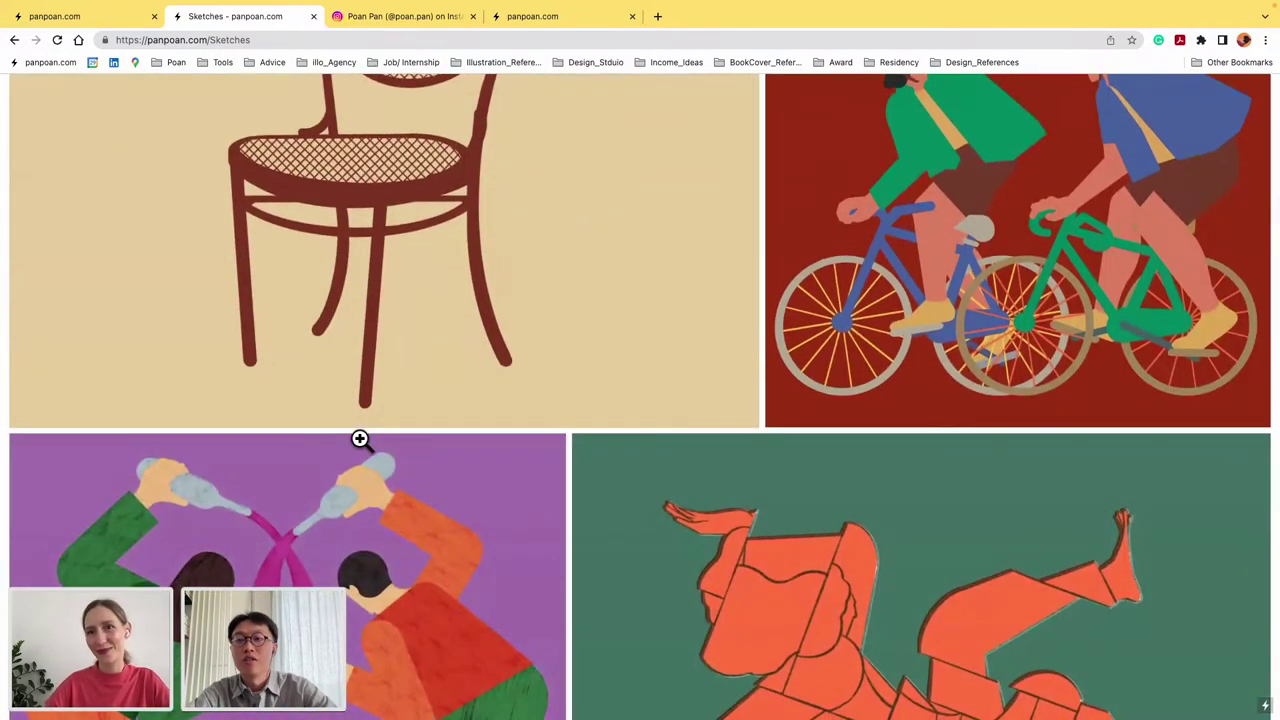
pyautogui.scroll(-4, 360, 440)
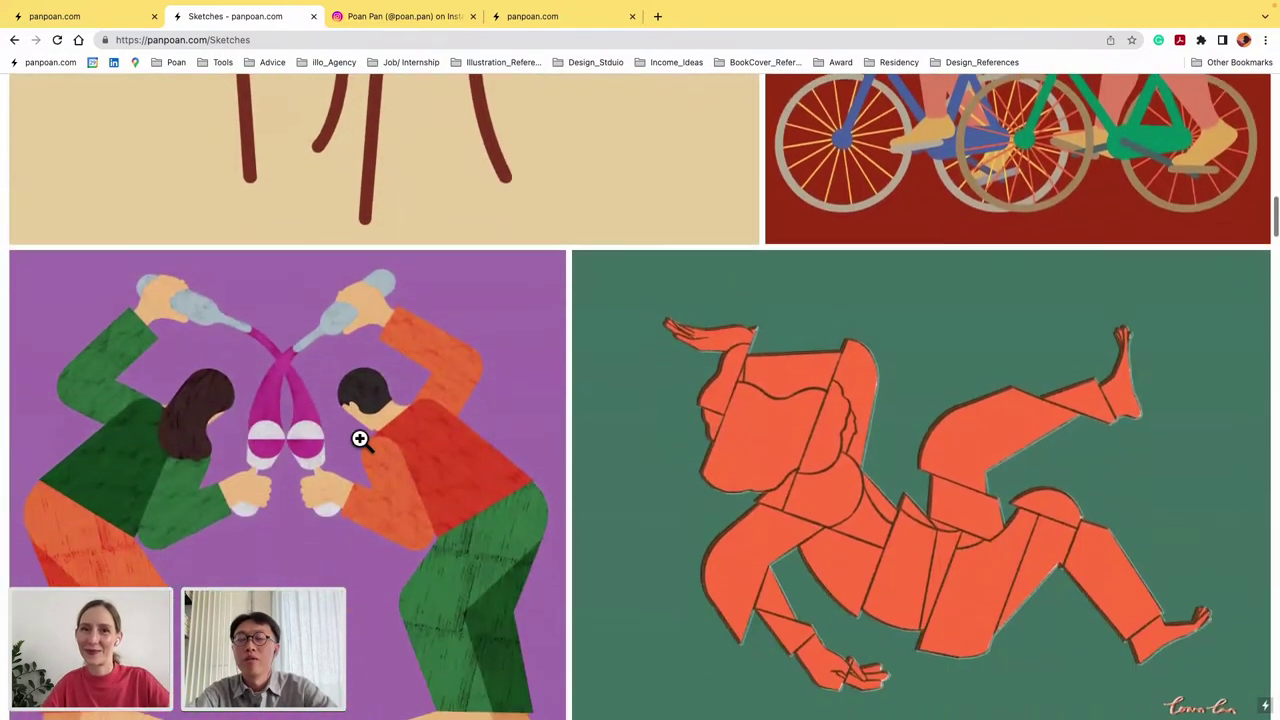
pyautogui.scroll(-2, 360, 440)
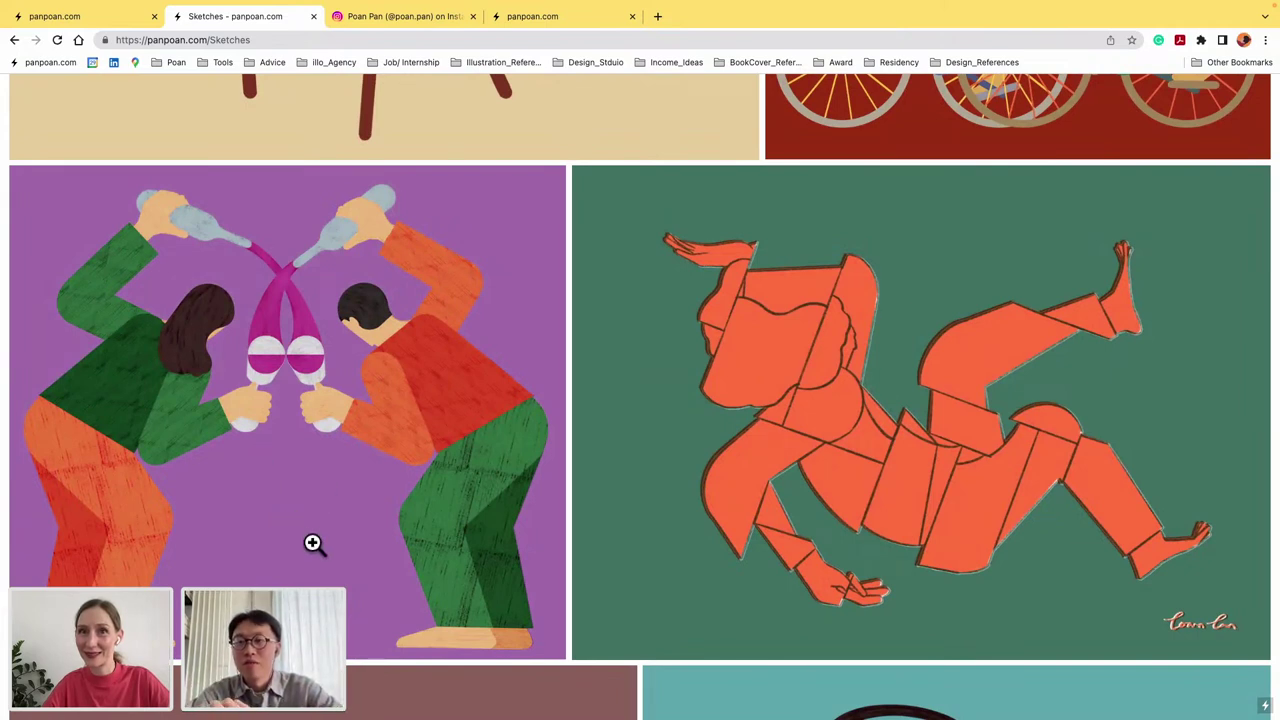
pyautogui.scroll(-4, 426, 589)
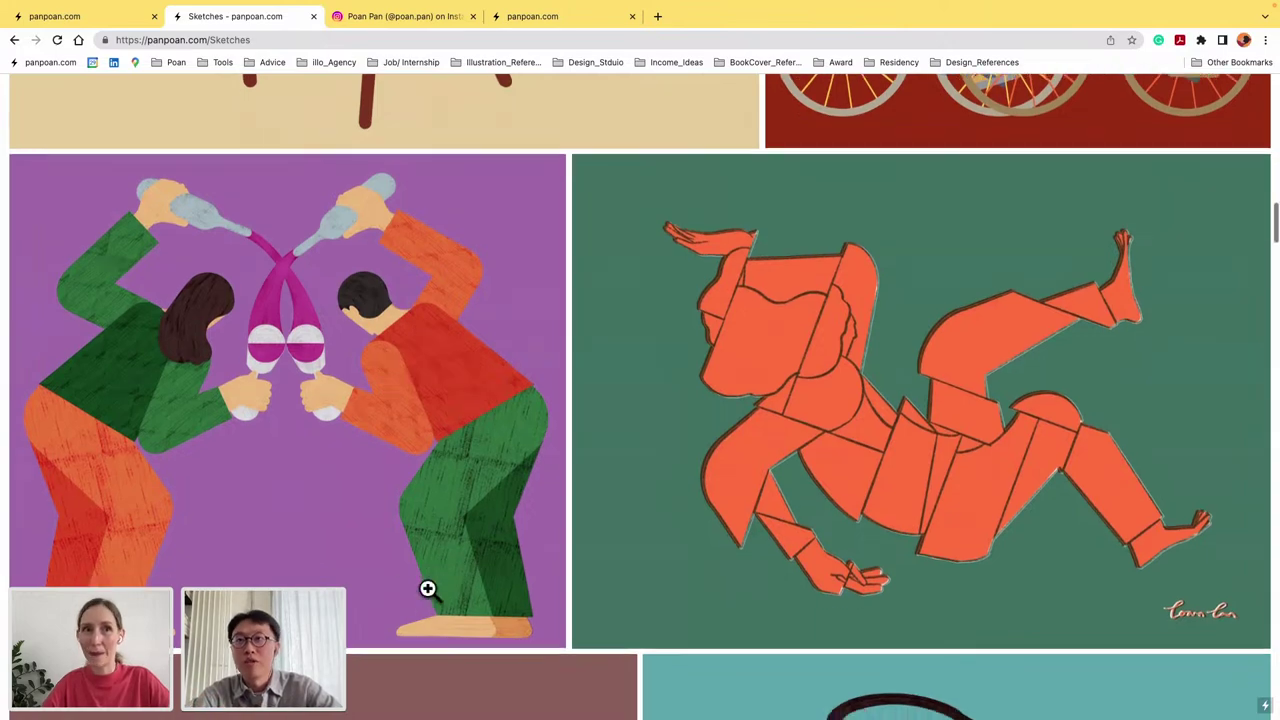
pyautogui.scroll(-10, 428, 589)
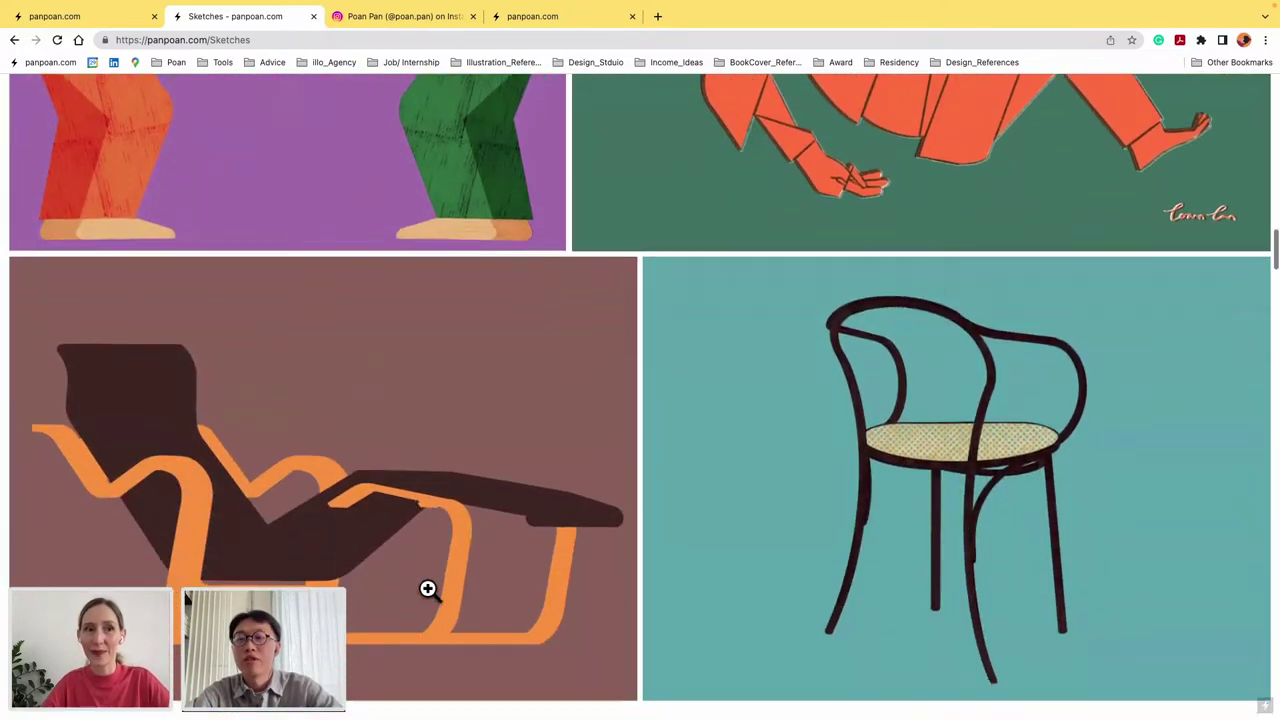
pyautogui.scroll(-6, 428, 589)
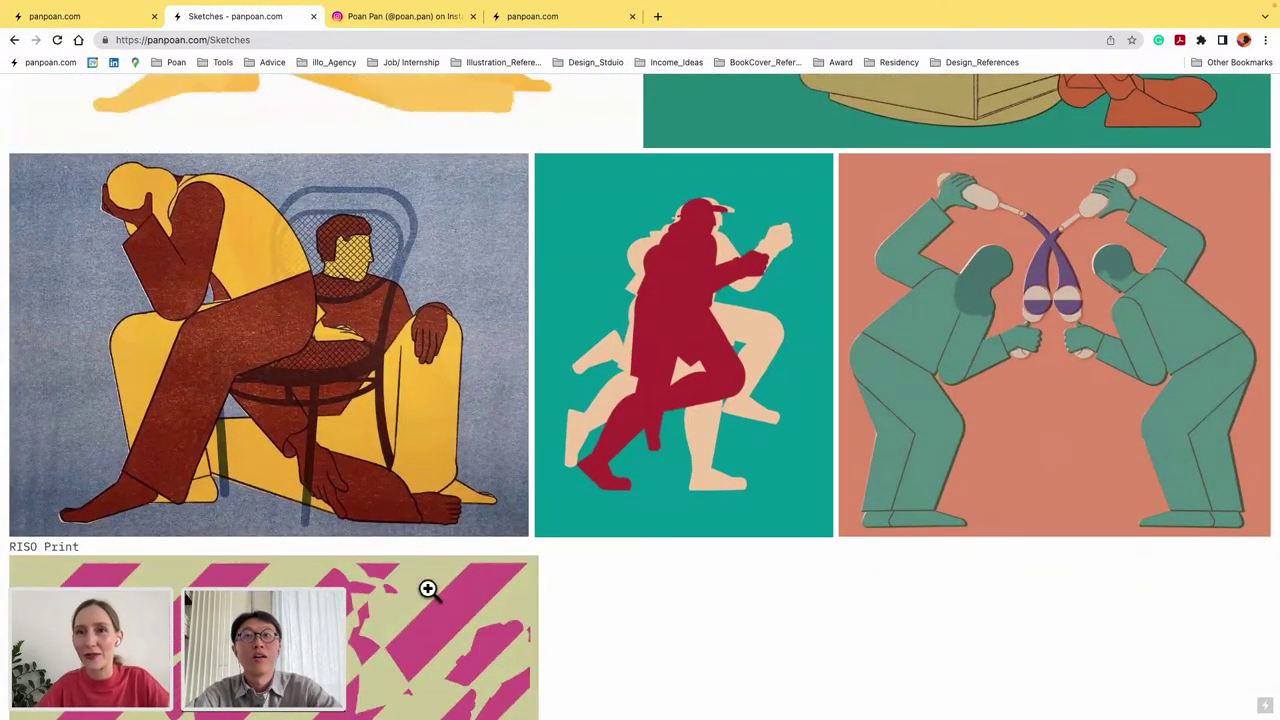
pyautogui.scroll(7, 427, 588)
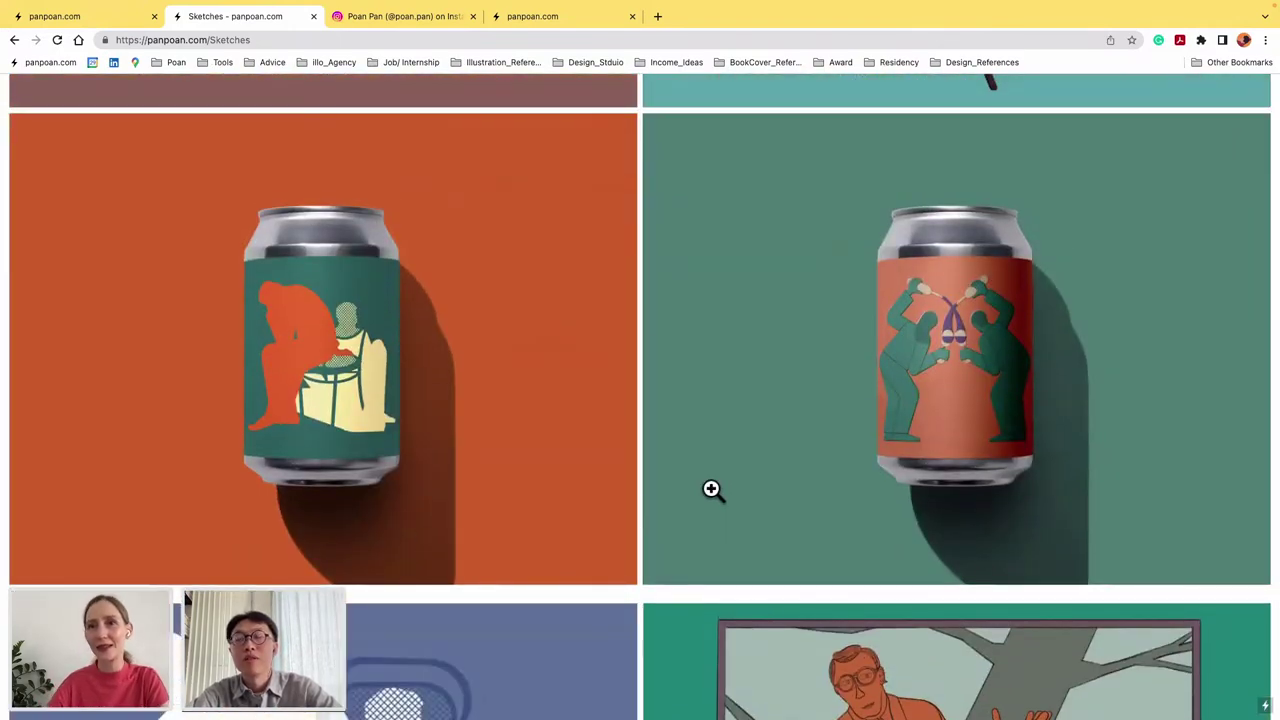
pyautogui.scroll(-5, 711, 489)
pyautogui.scroll(-10, 711, 489)
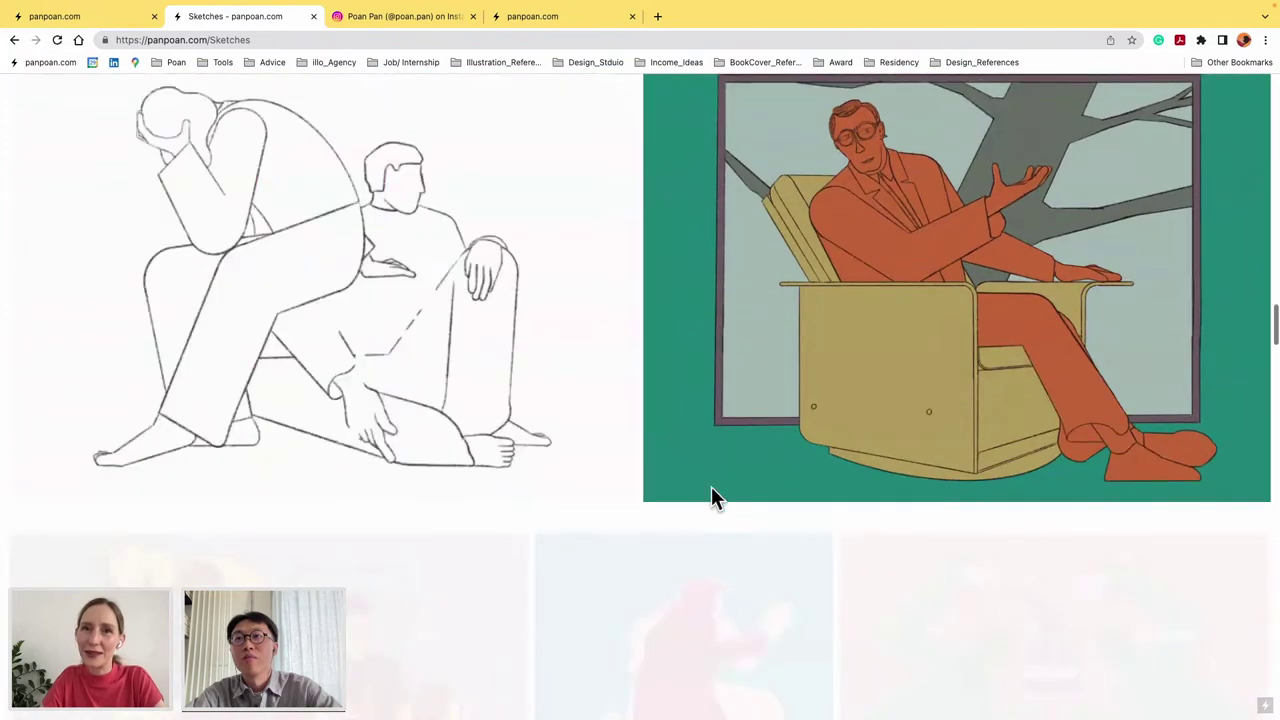
pyautogui.scroll(-5, 711, 489)
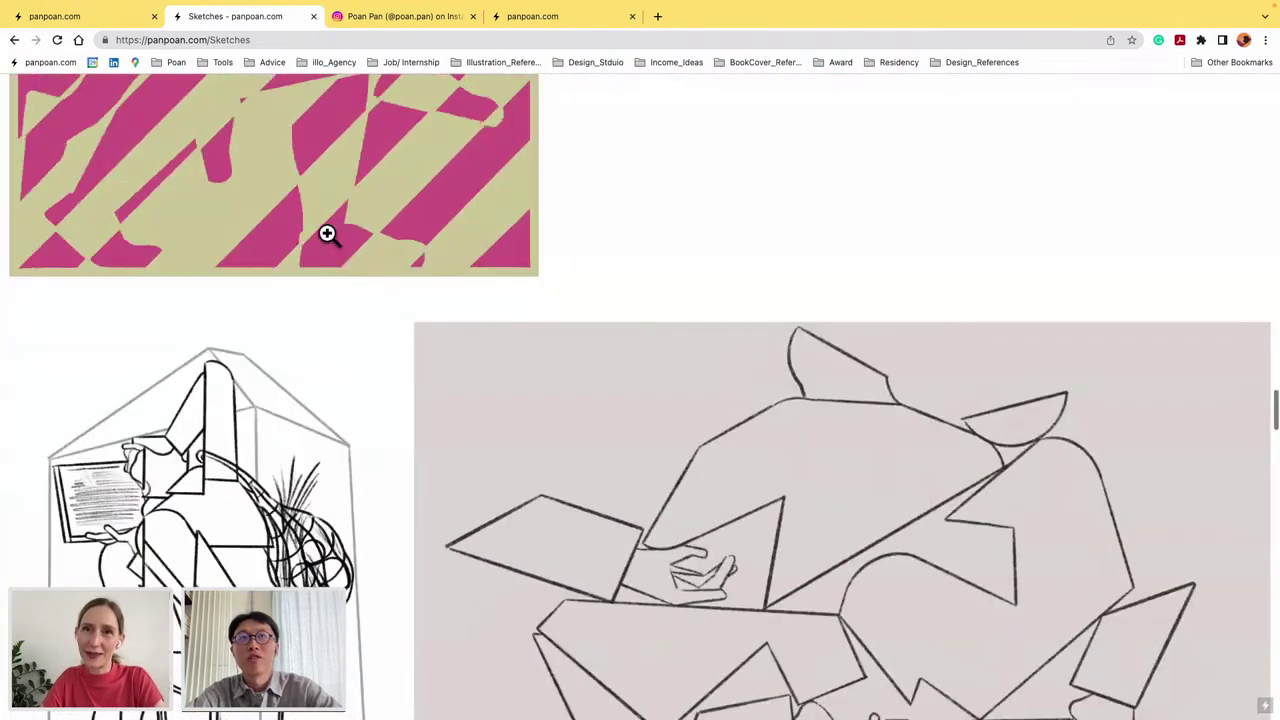
pyautogui.scroll(15, 329, 234)
pyautogui.click(123, 20)
pyautogui.scroll(-3, 378, 363)
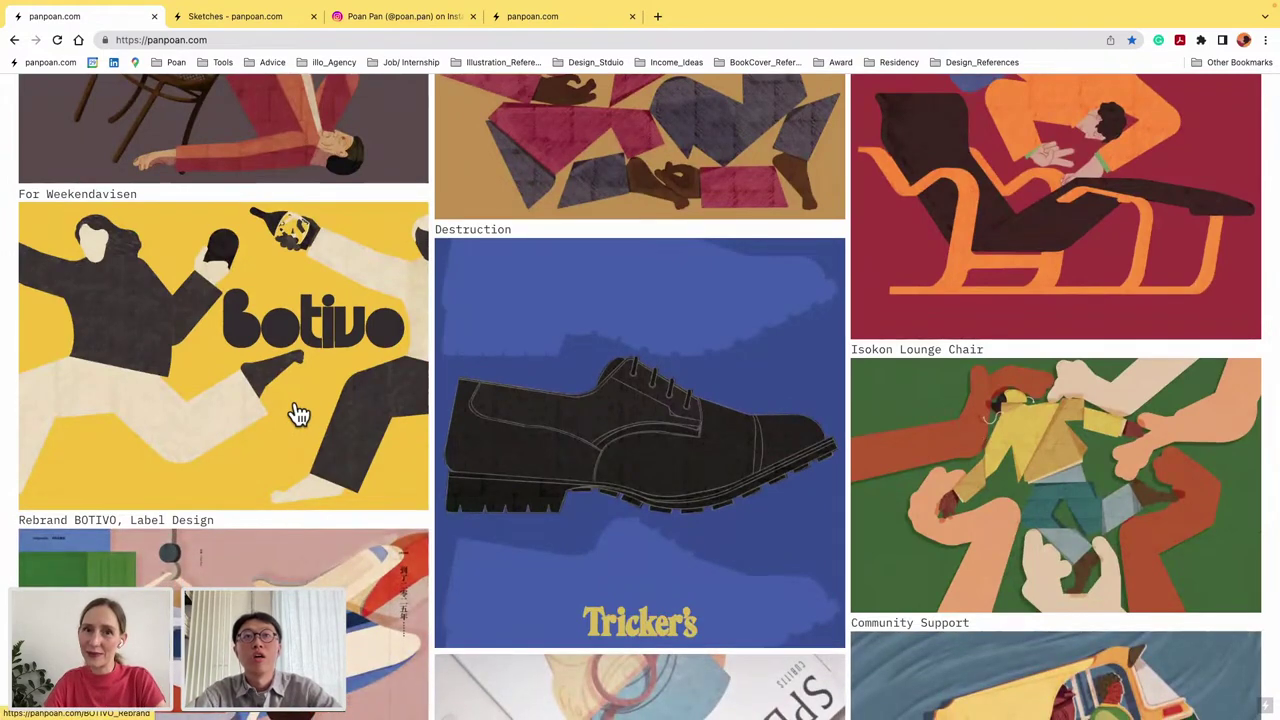
pyautogui.click(298, 413)
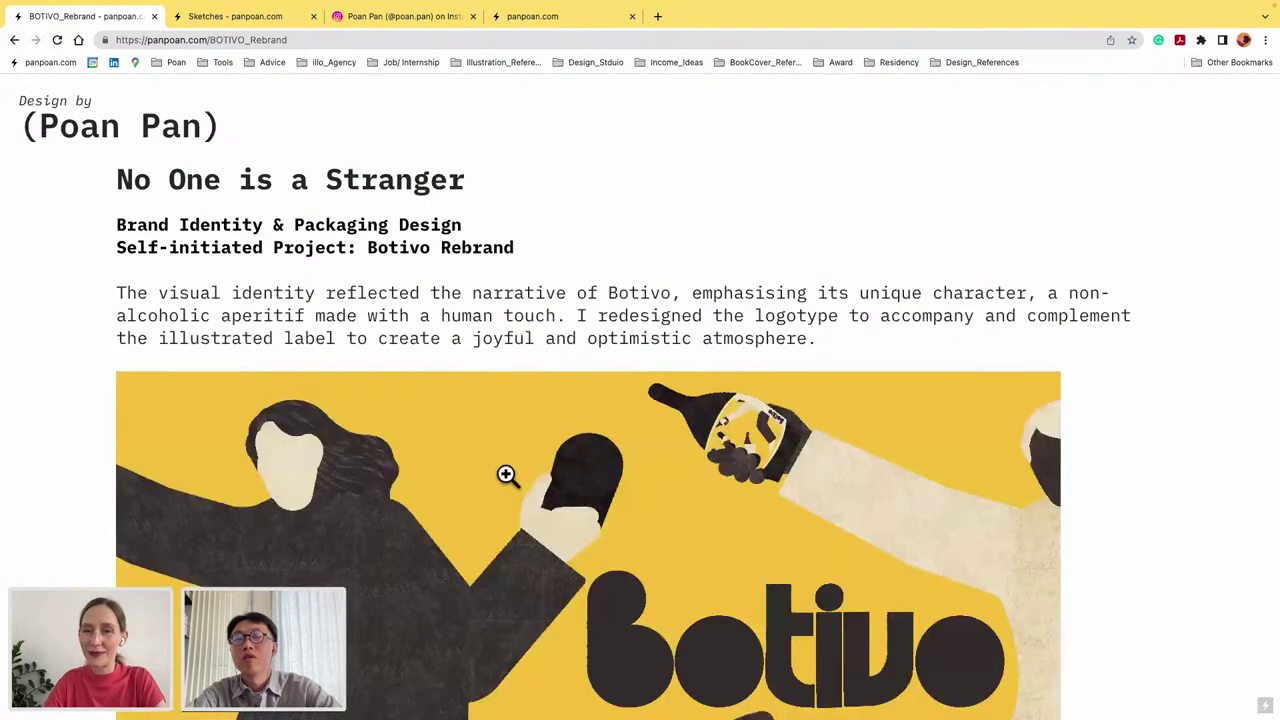
pyautogui.scroll(-2, 507, 476)
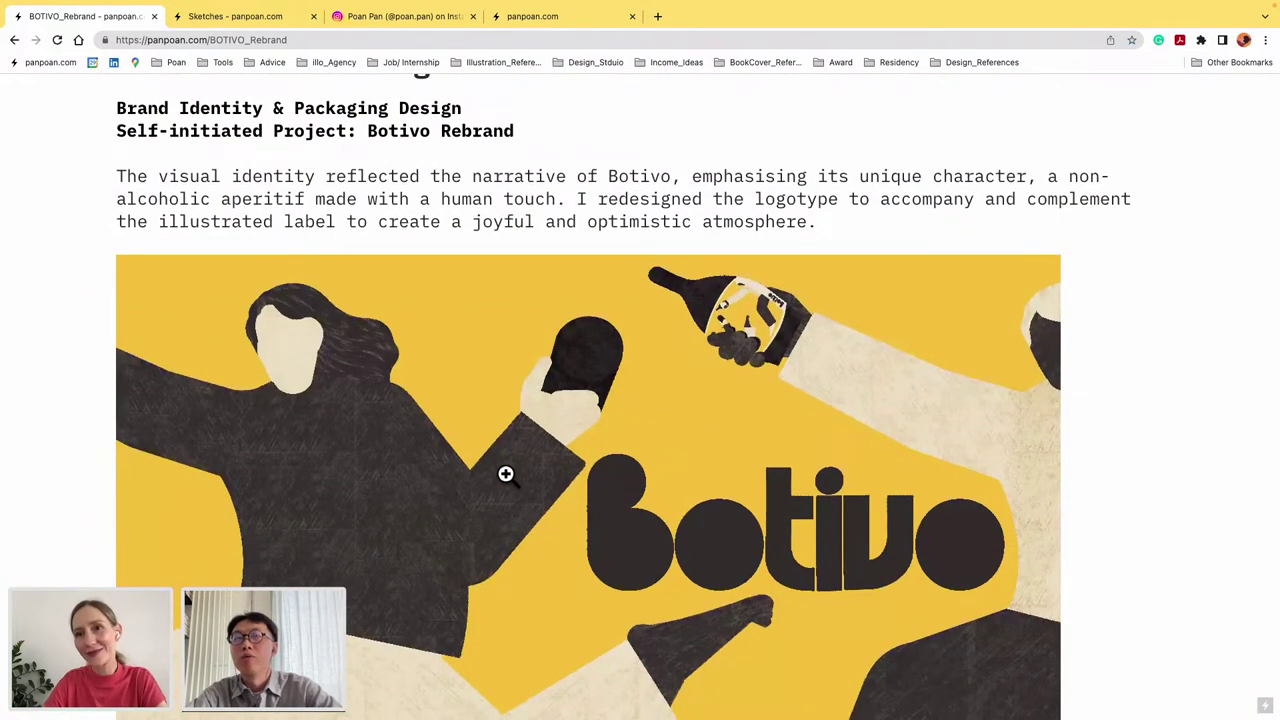
pyautogui.scroll(-3, 506, 474)
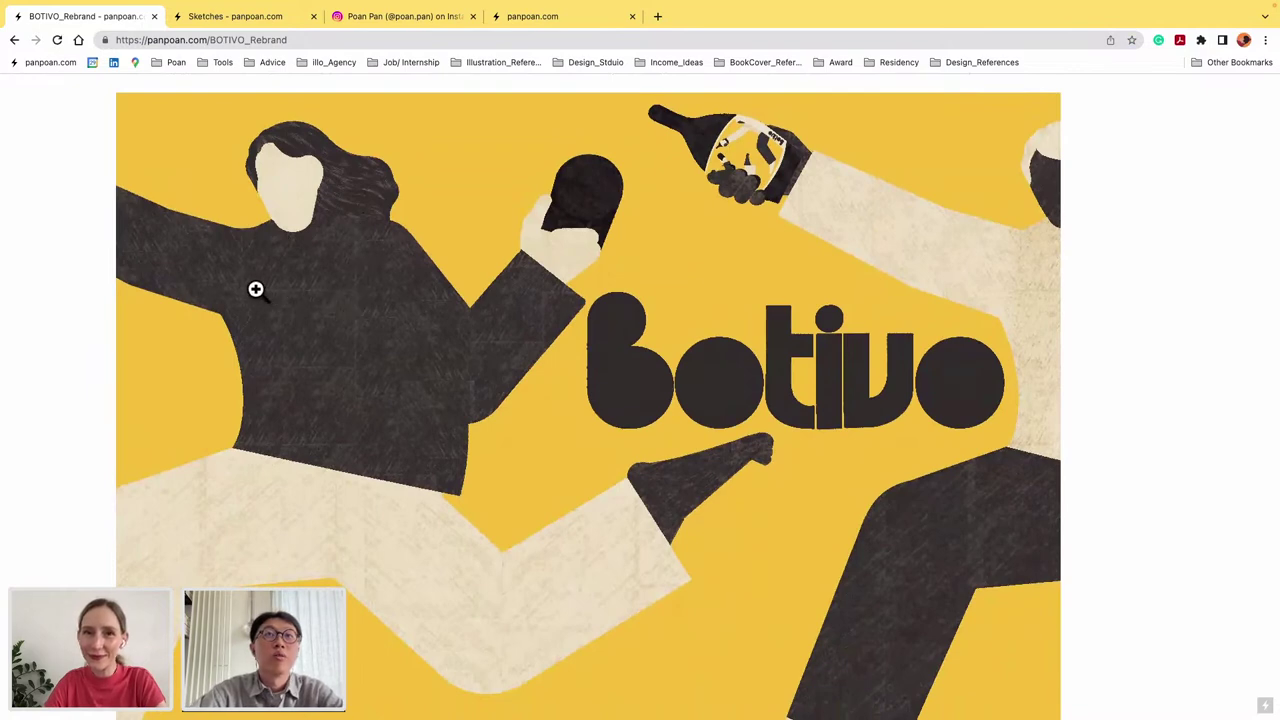
pyautogui.scroll(-1, 463, 451)
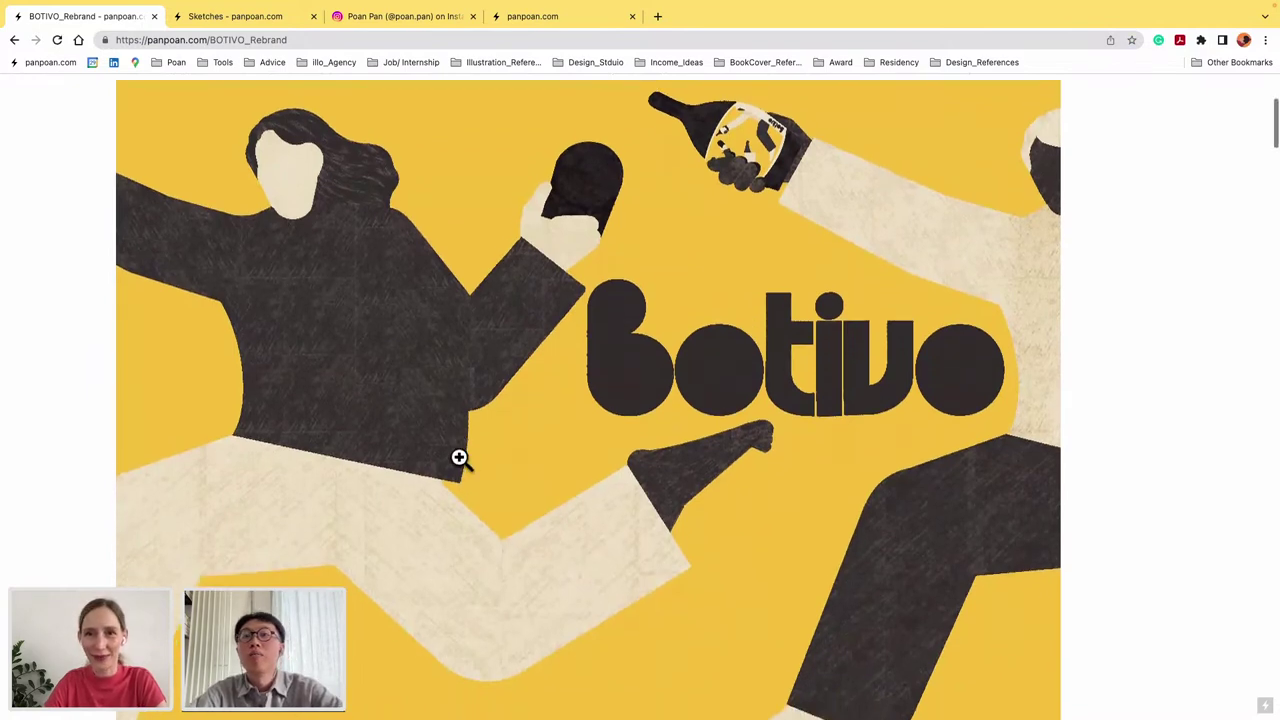
pyautogui.scroll(-7, 459, 457)
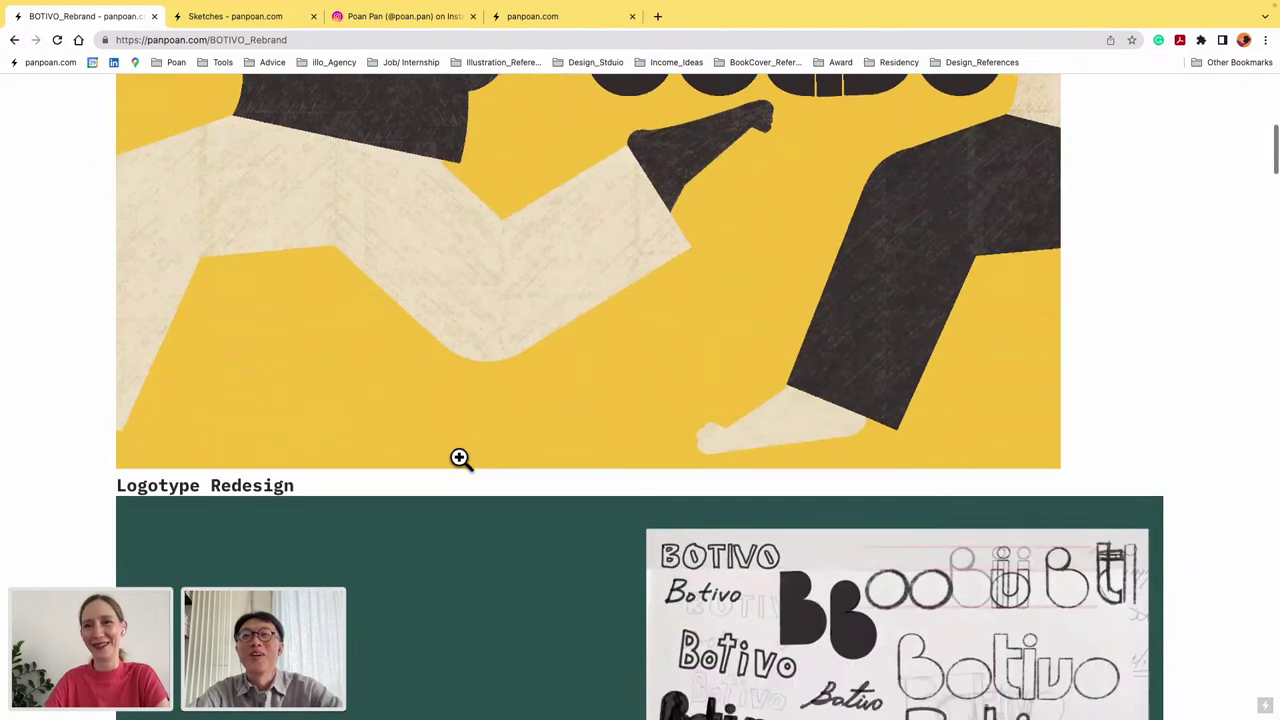
pyautogui.scroll(-6, 459, 457)
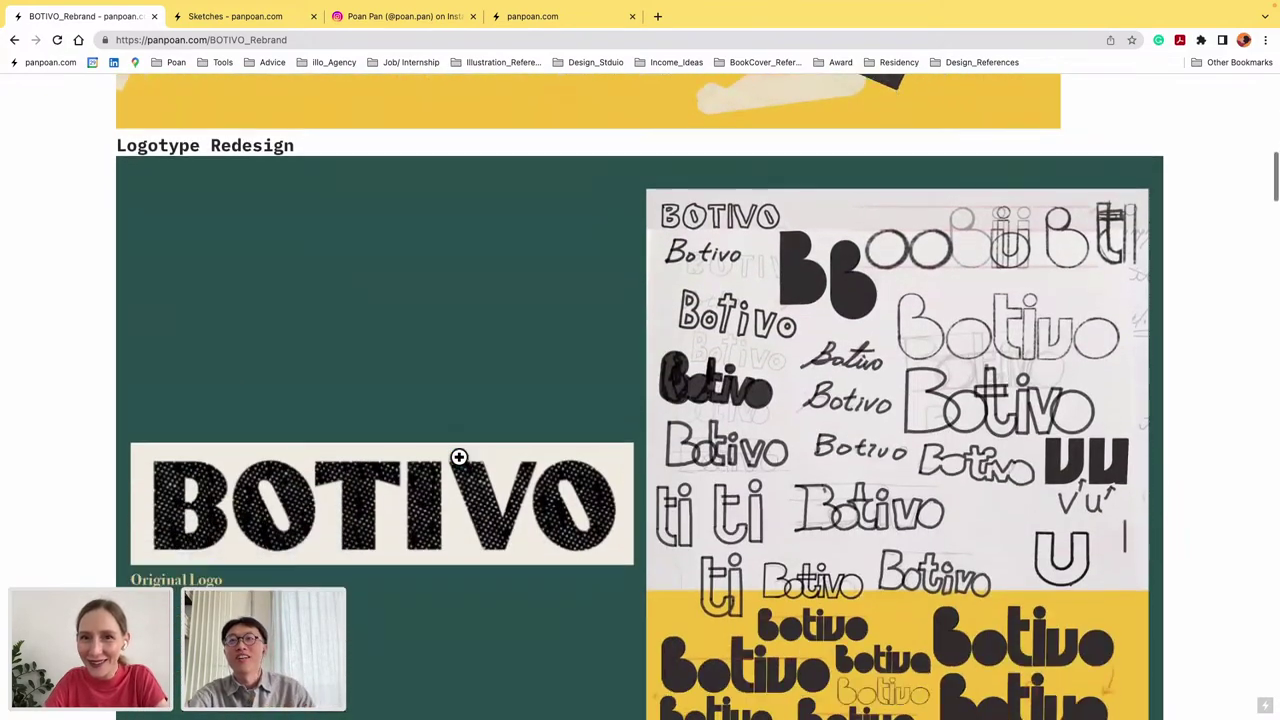
pyautogui.scroll(-12, 459, 457)
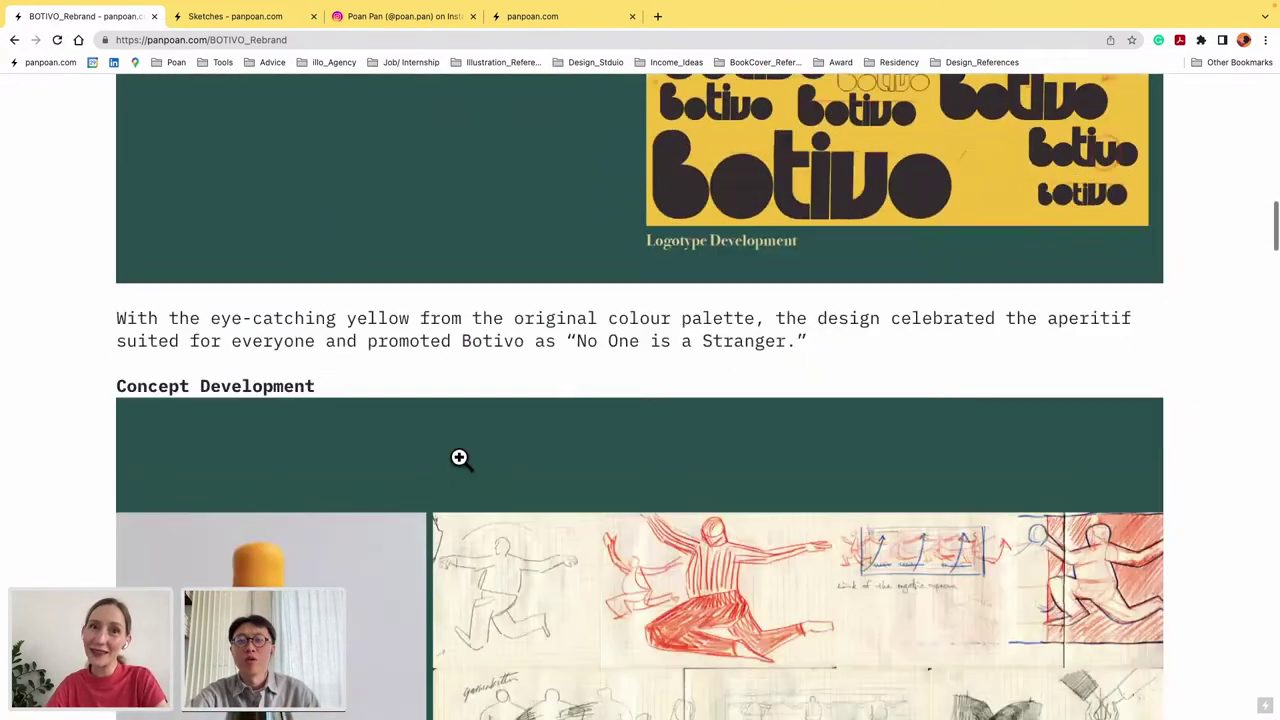
pyautogui.scroll(-4, 459, 457)
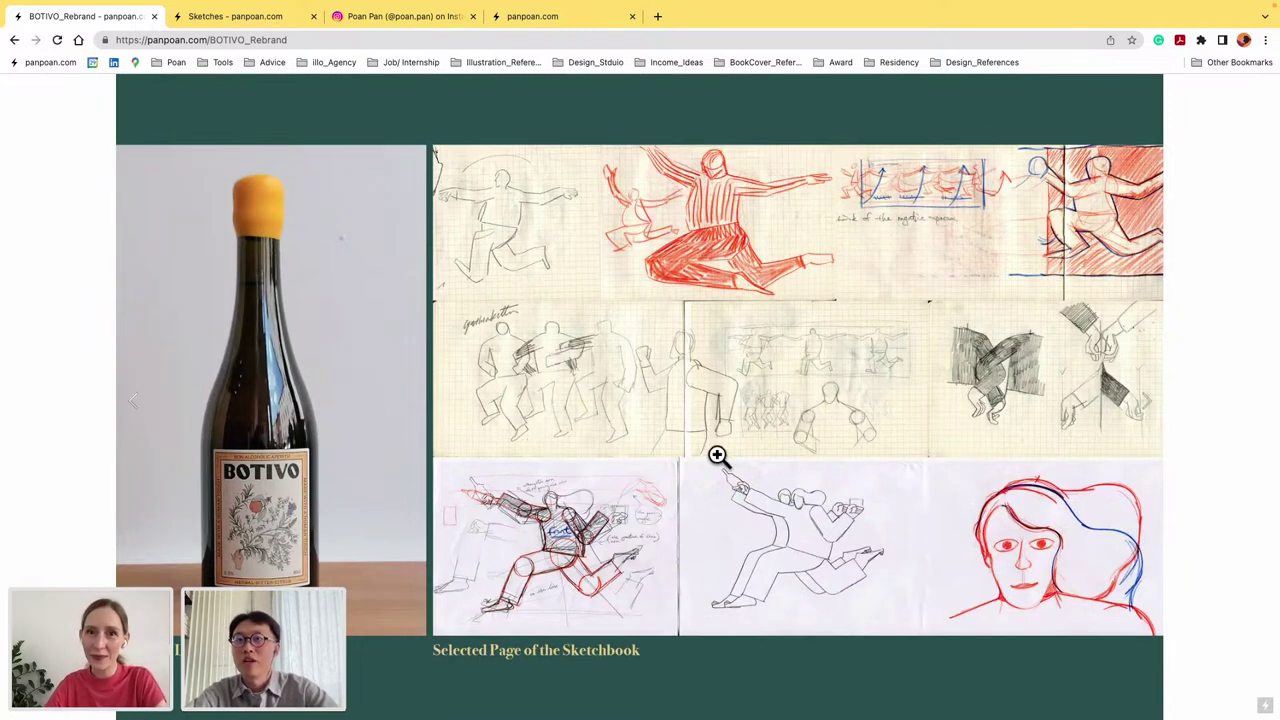
pyautogui.scroll(-5, 706, 466)
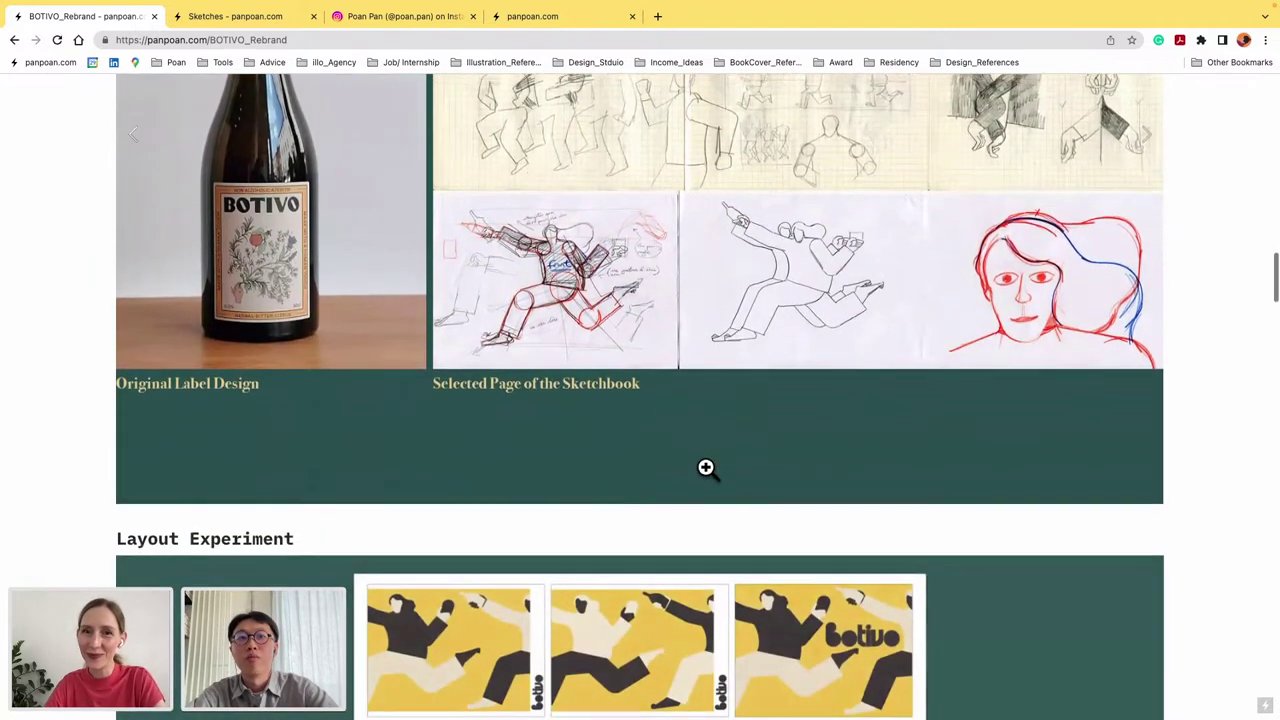
pyautogui.scroll(-10, 706, 467)
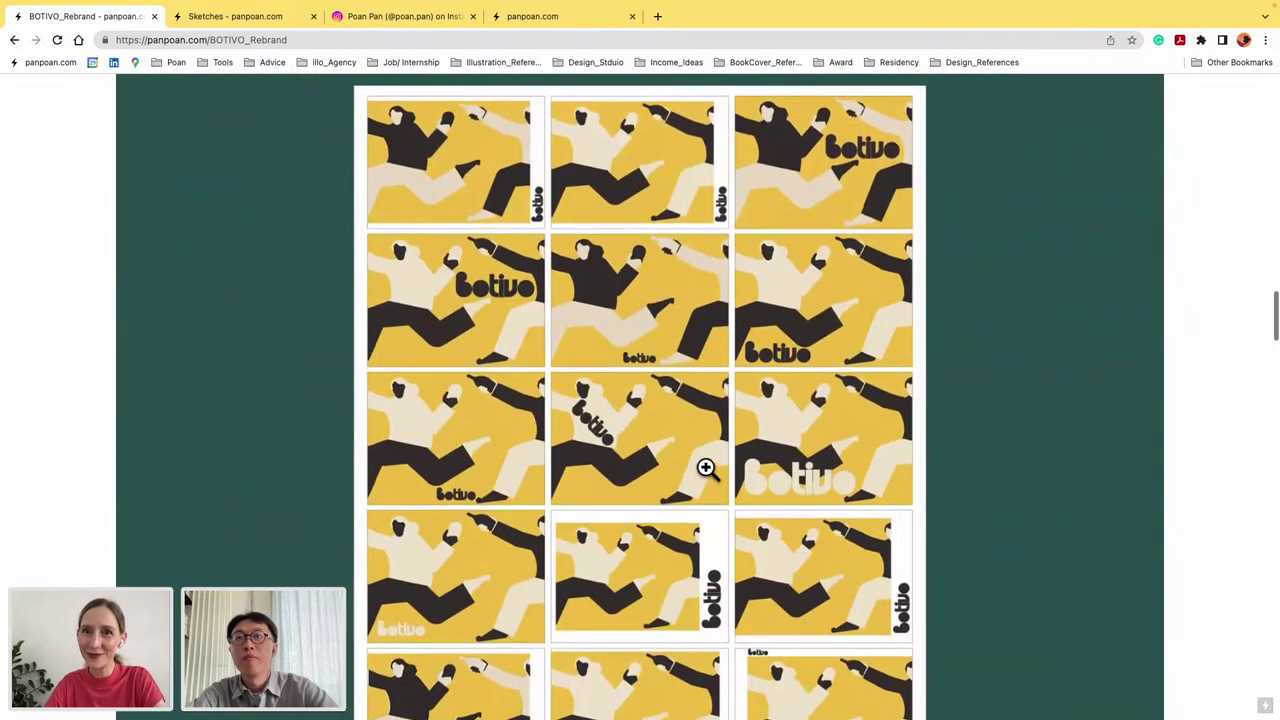
pyautogui.scroll(-15, 706, 467)
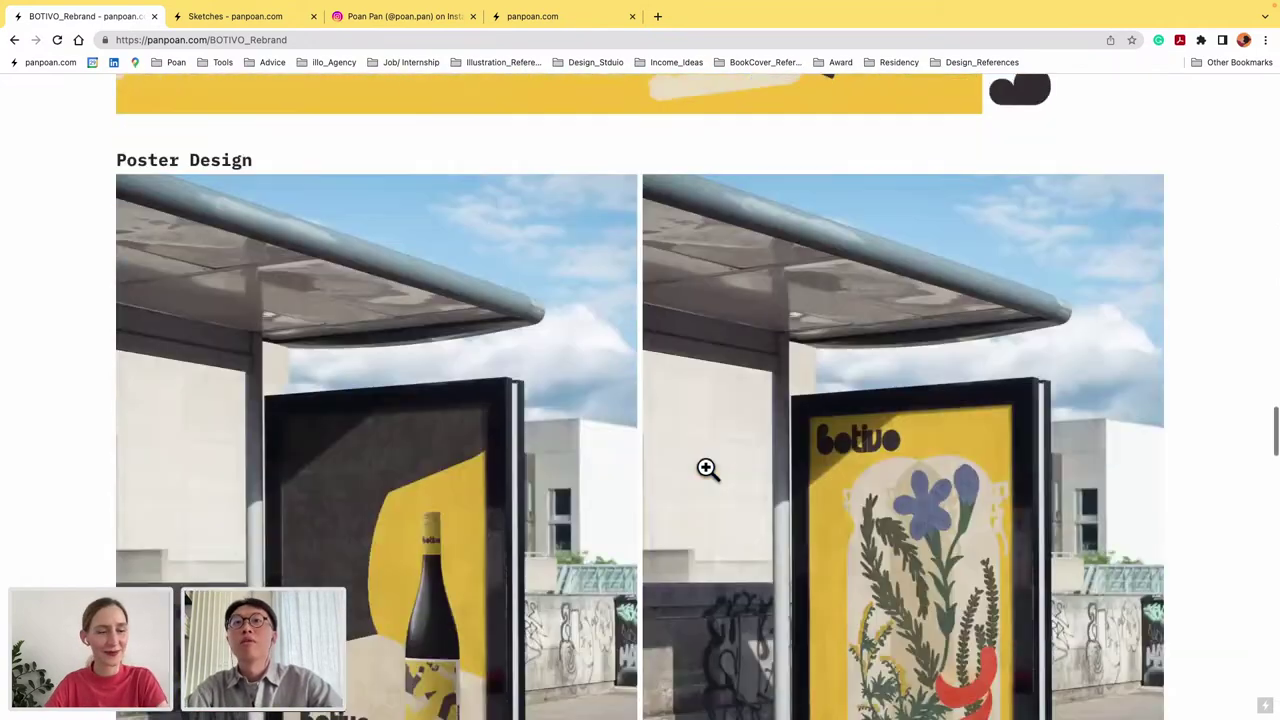
pyautogui.scroll(-4, 706, 468)
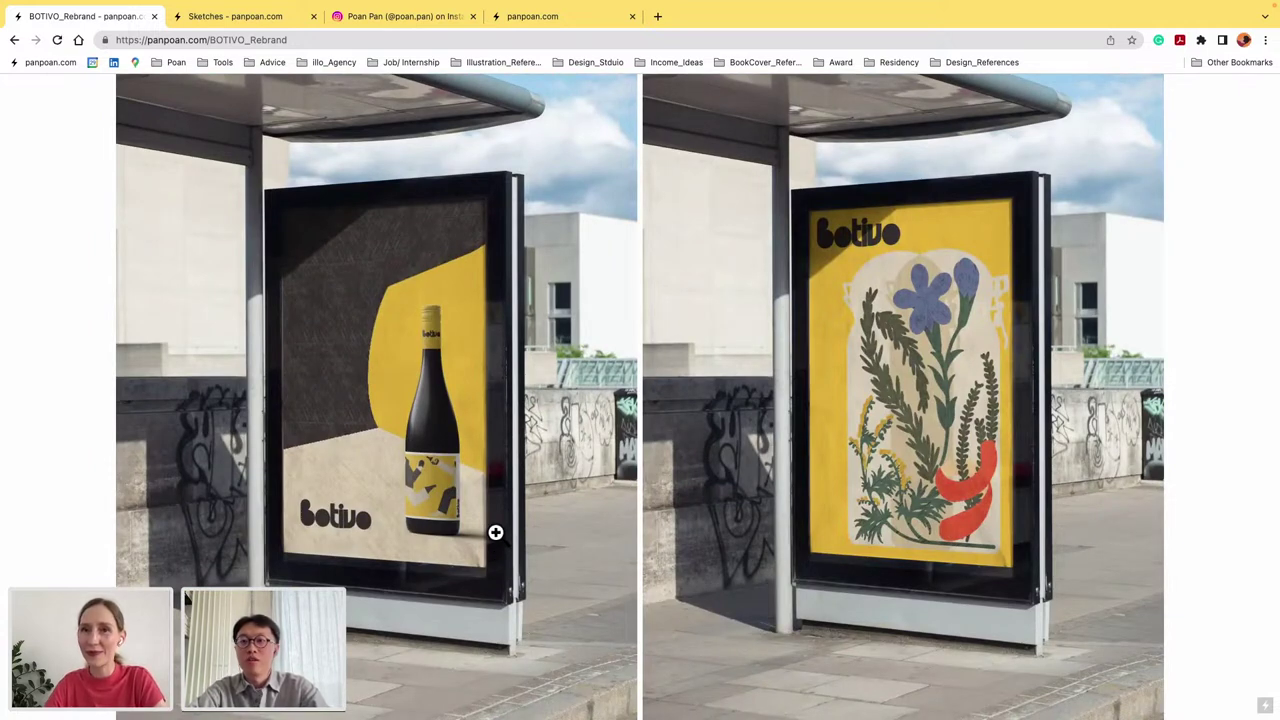
pyautogui.scroll(-2, 496, 532)
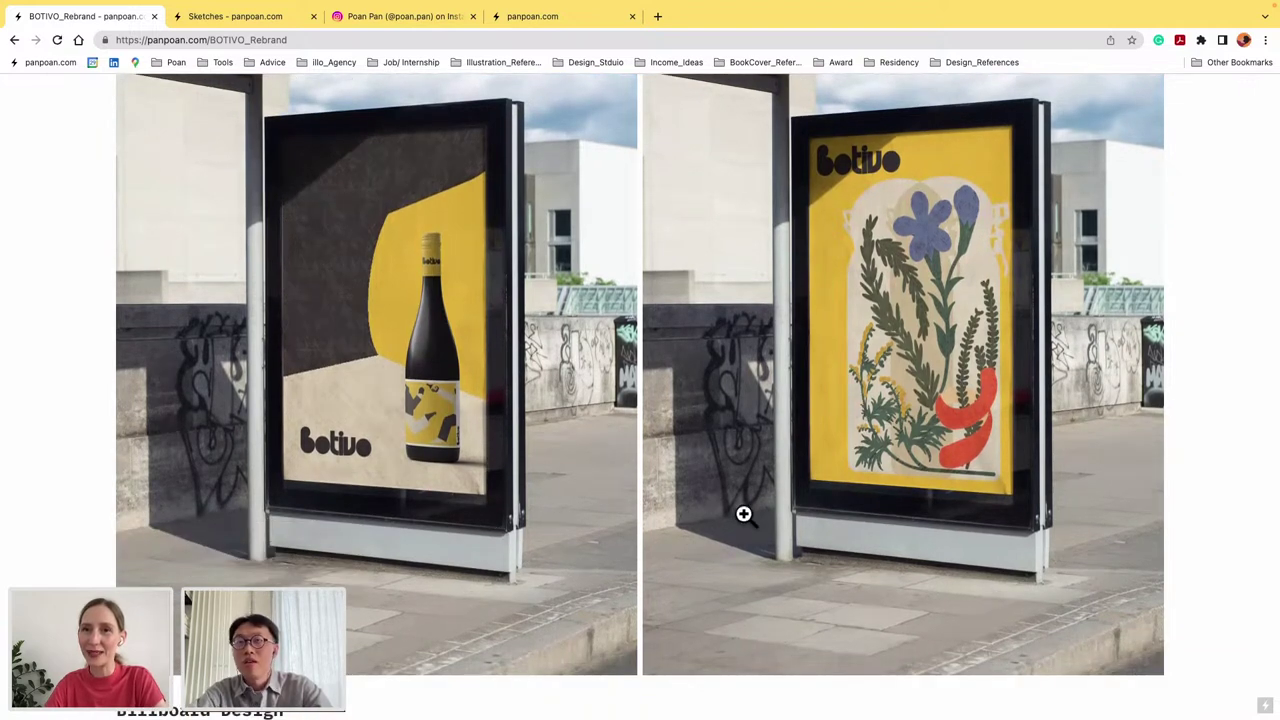
pyautogui.scroll(-2, 744, 515)
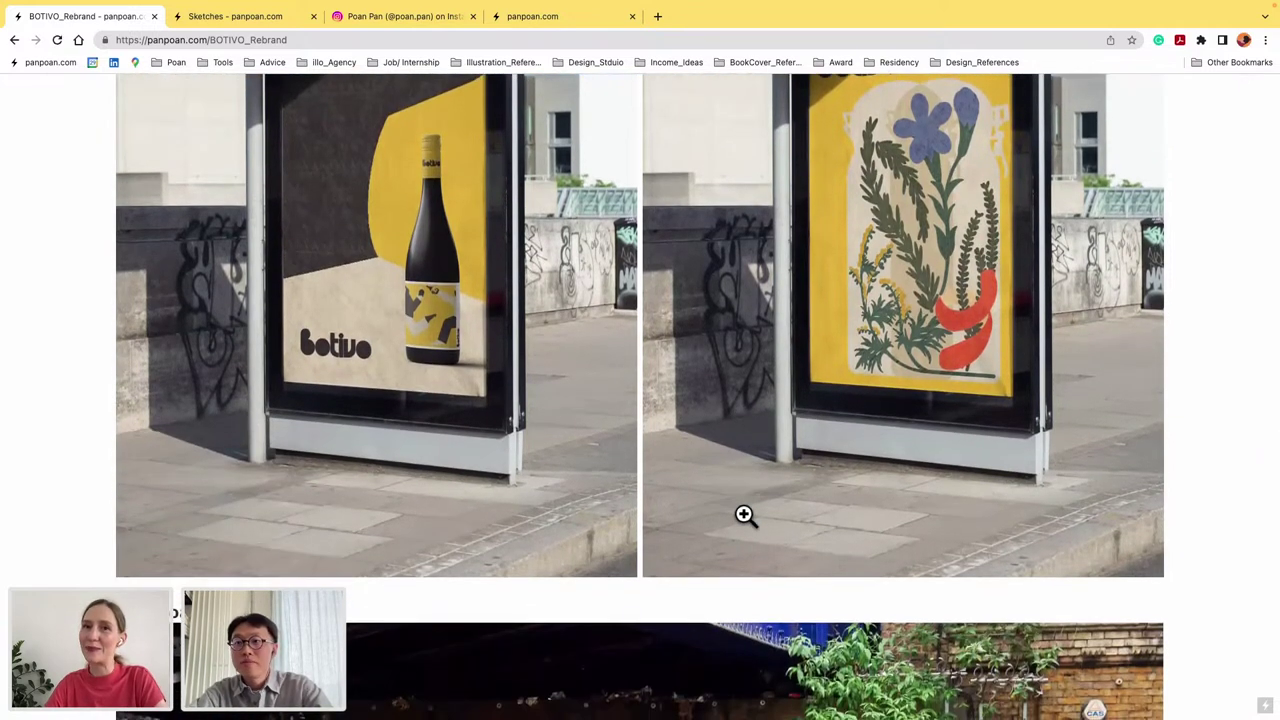
pyautogui.scroll(-7, 744, 515)
pyautogui.scroll(-3, 744, 513)
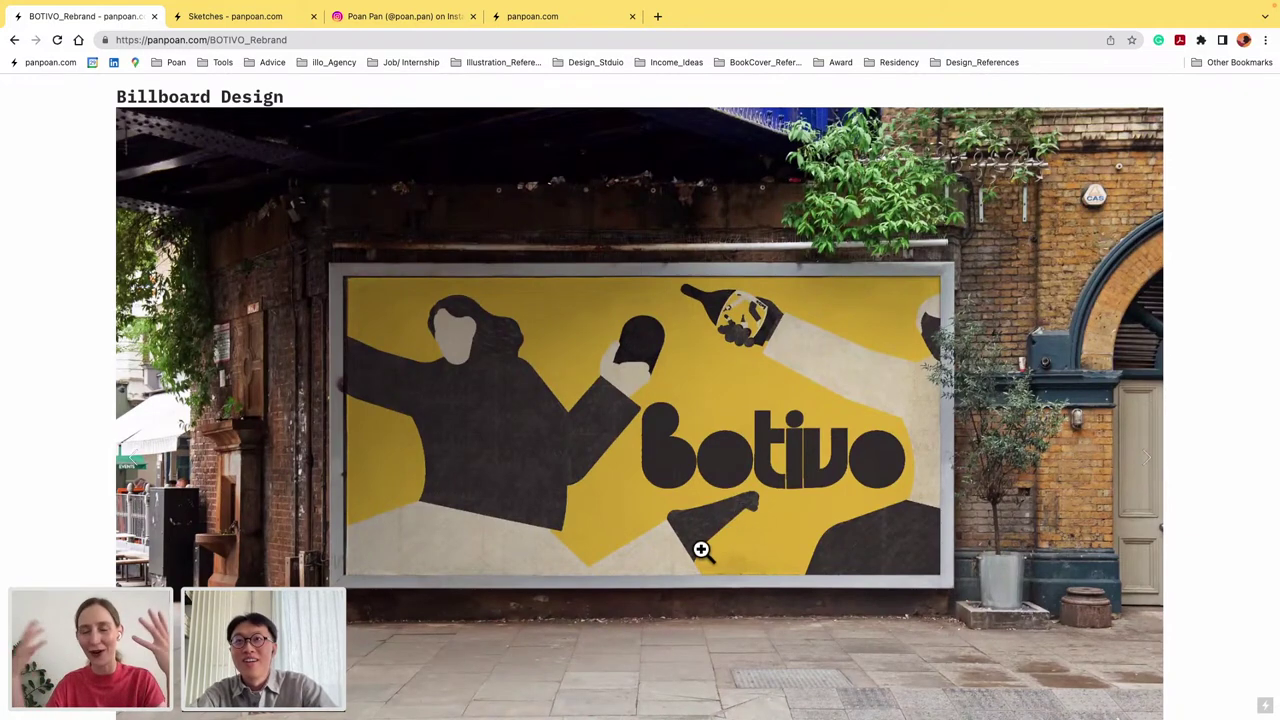
pyautogui.scroll(-1, 701, 549)
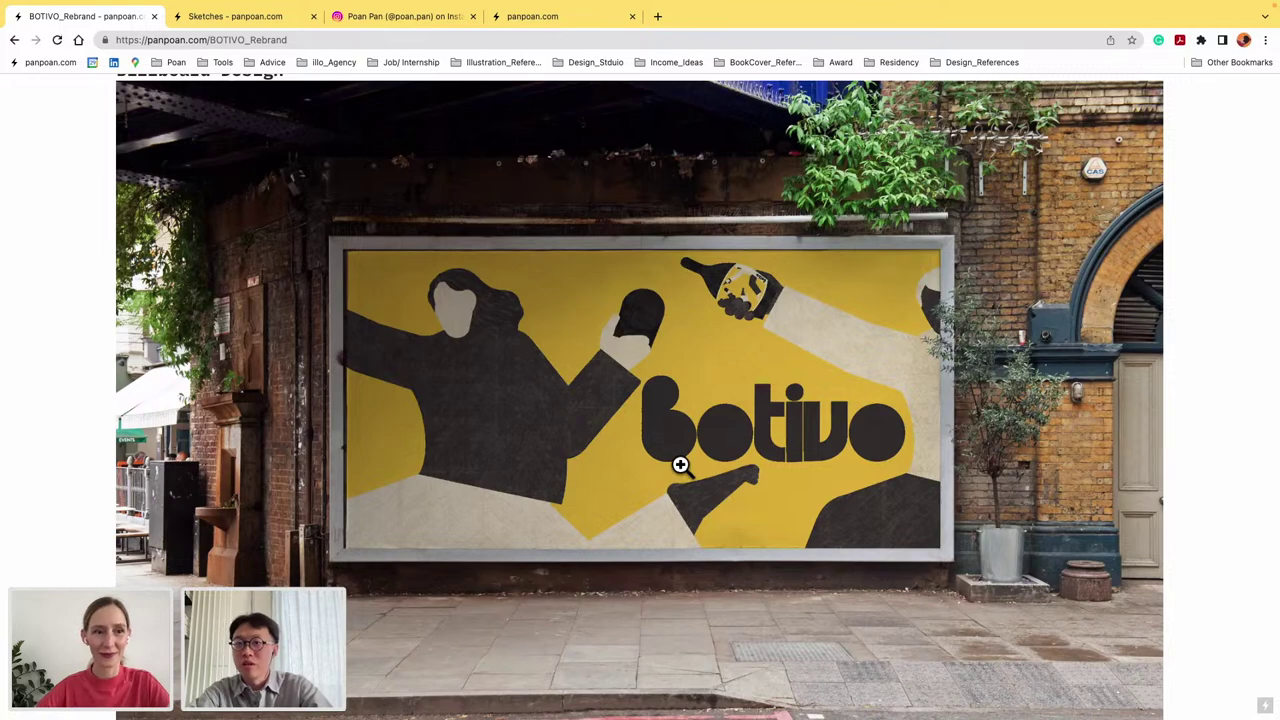
pyautogui.scroll(-6, 680, 464)
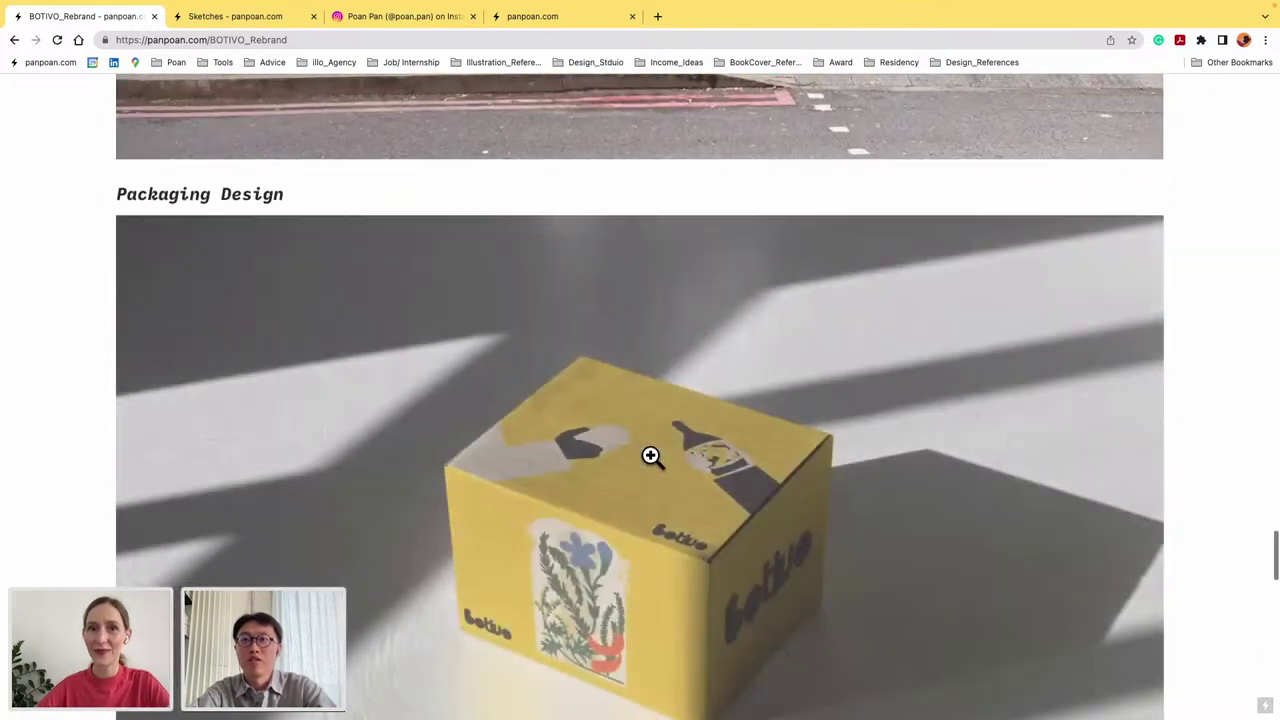
pyautogui.scroll(-2, 650, 456)
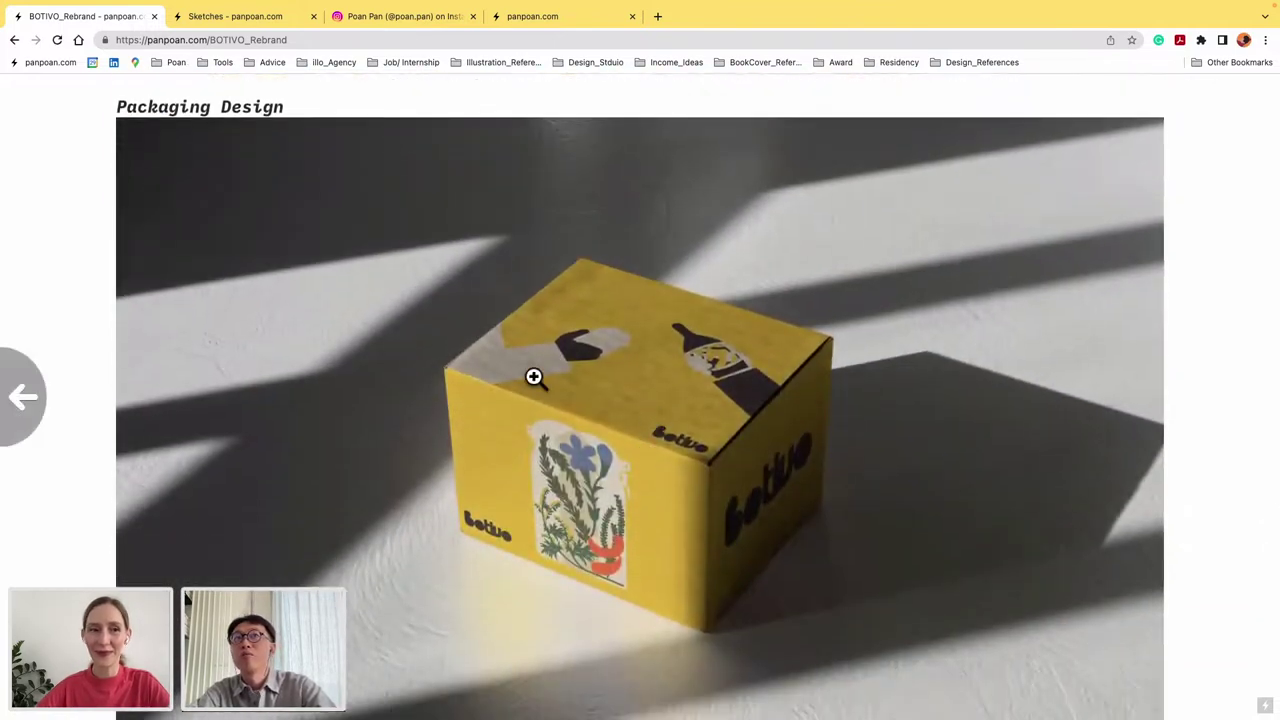
pyautogui.press('super+bracketleft')
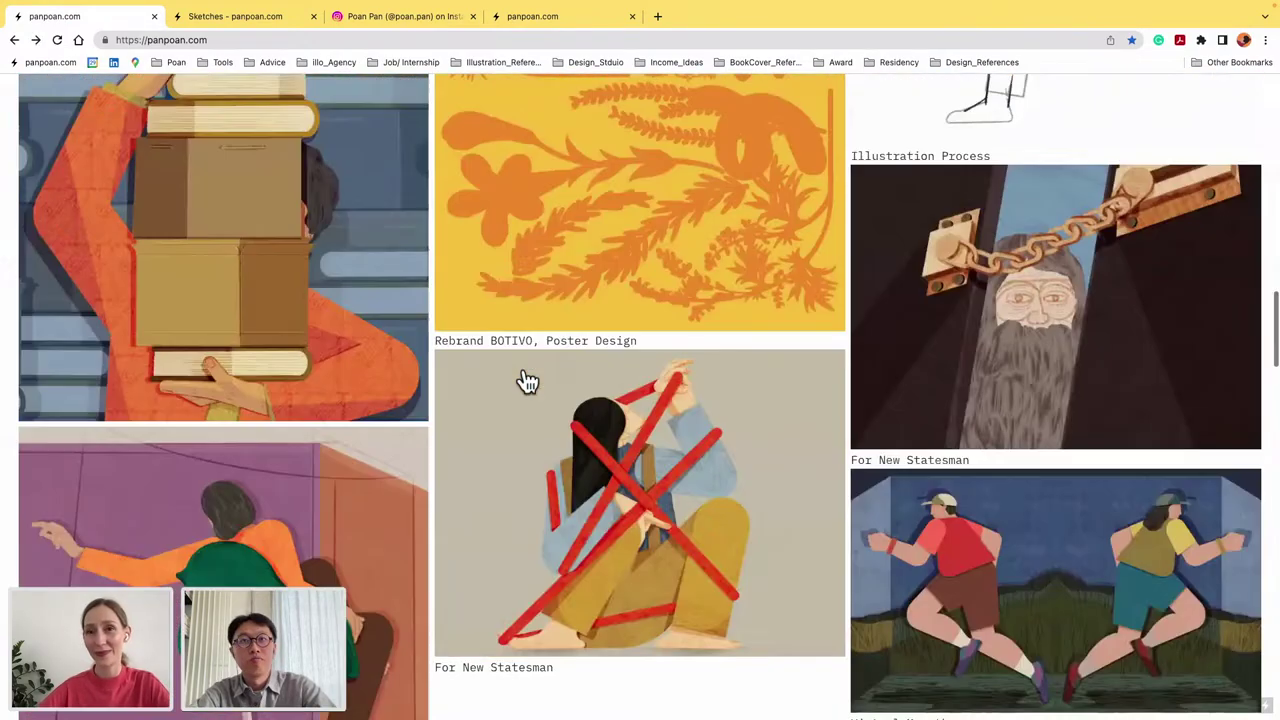
pyautogui.scroll(10, 527, 382)
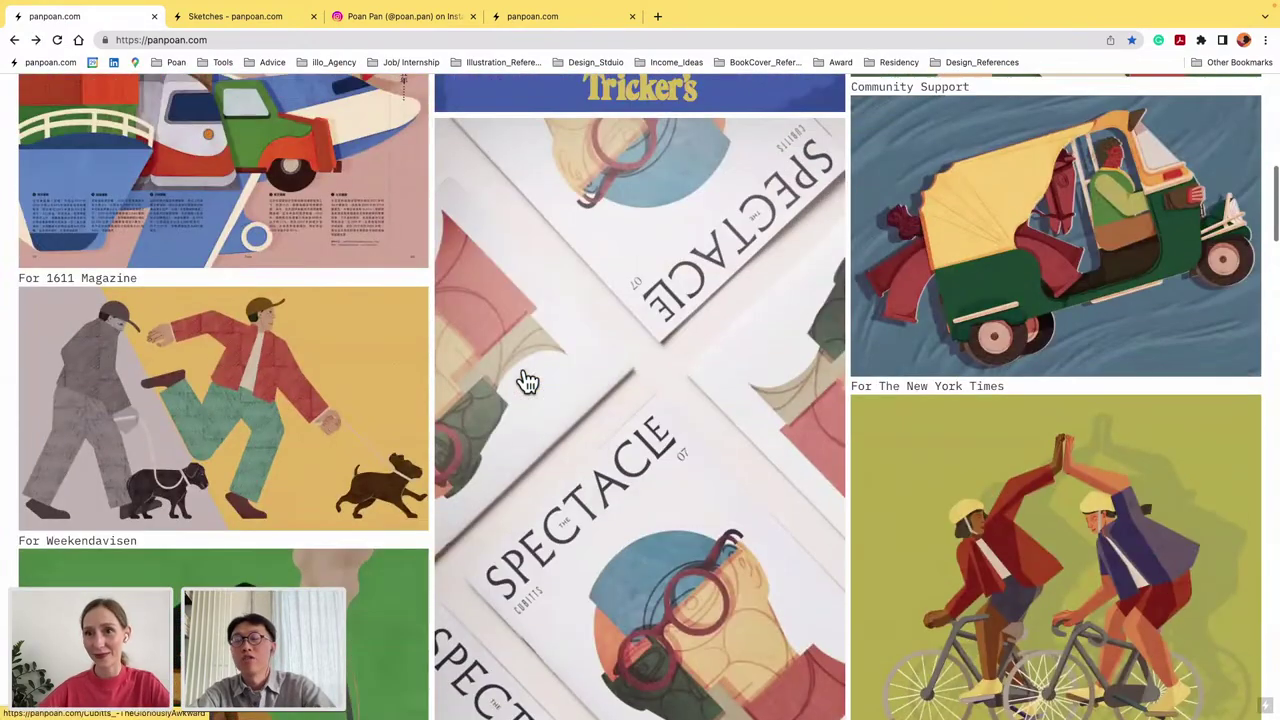
pyautogui.scroll(5, 527, 382)
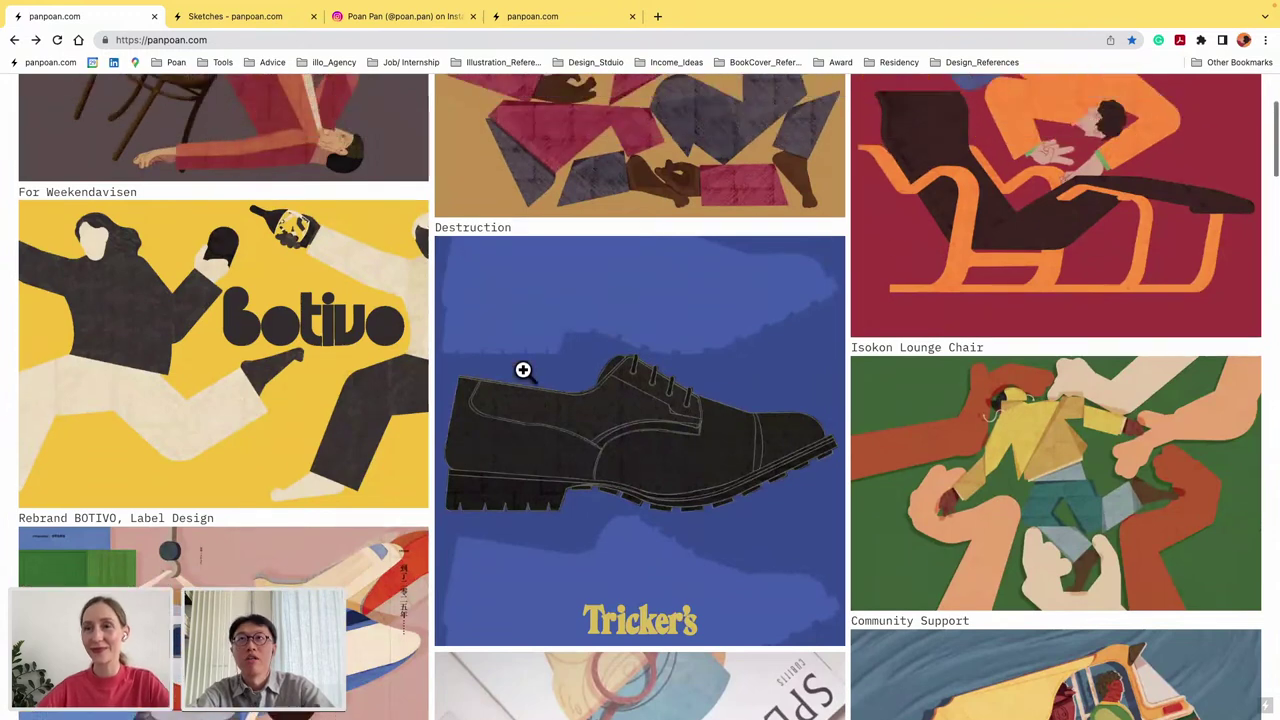
pyautogui.scroll(3, 523, 370)
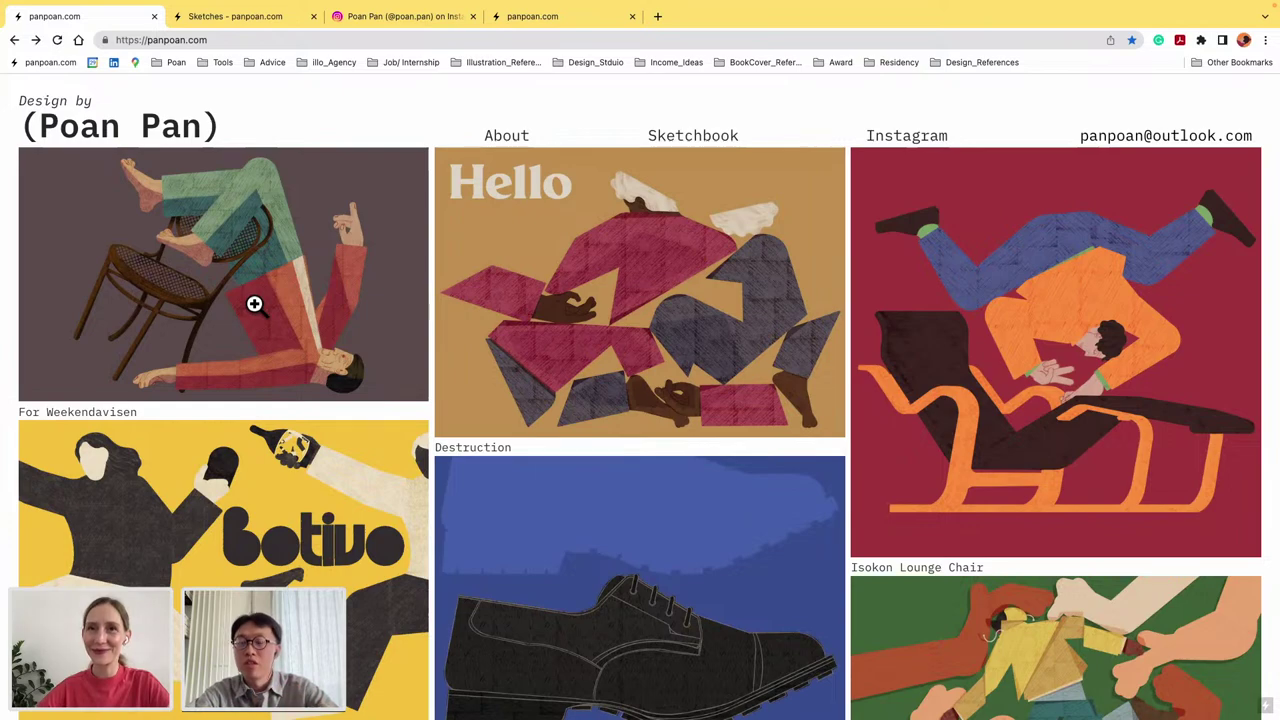
pyautogui.scroll(-4, 270, 420)
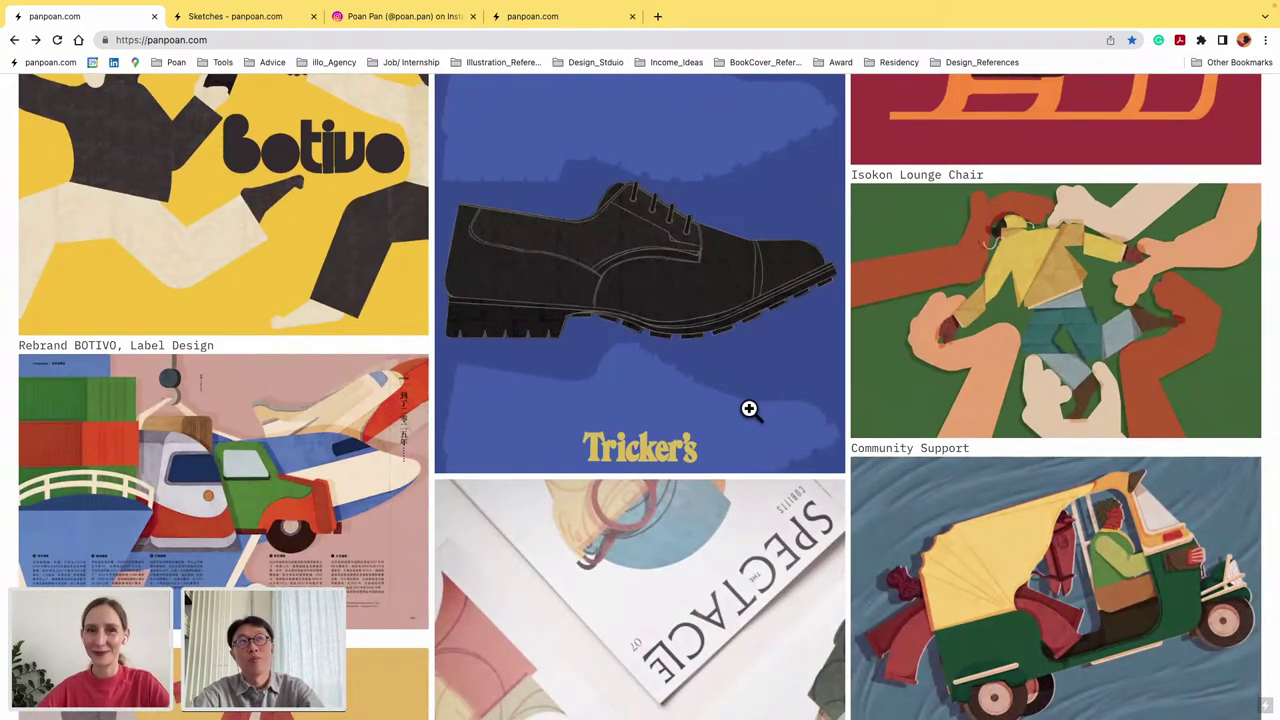
pyautogui.scroll(-1, 686, 450)
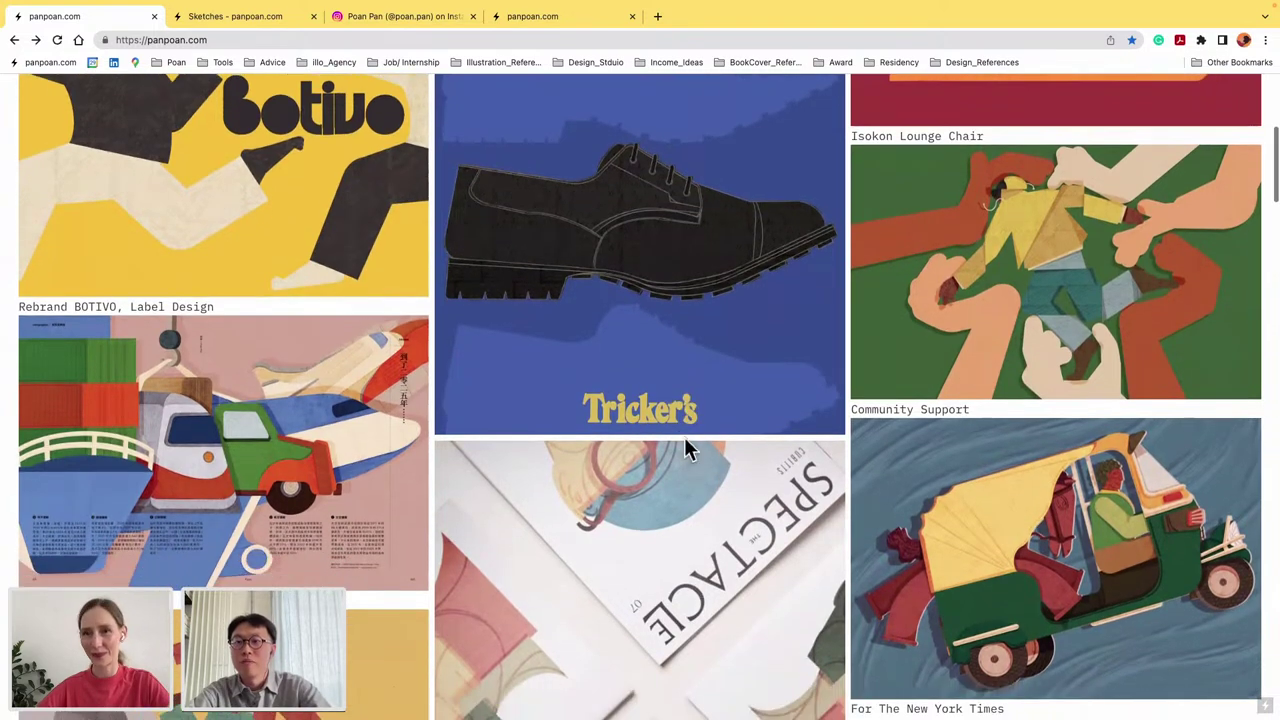
pyautogui.moveTo(385, 5)
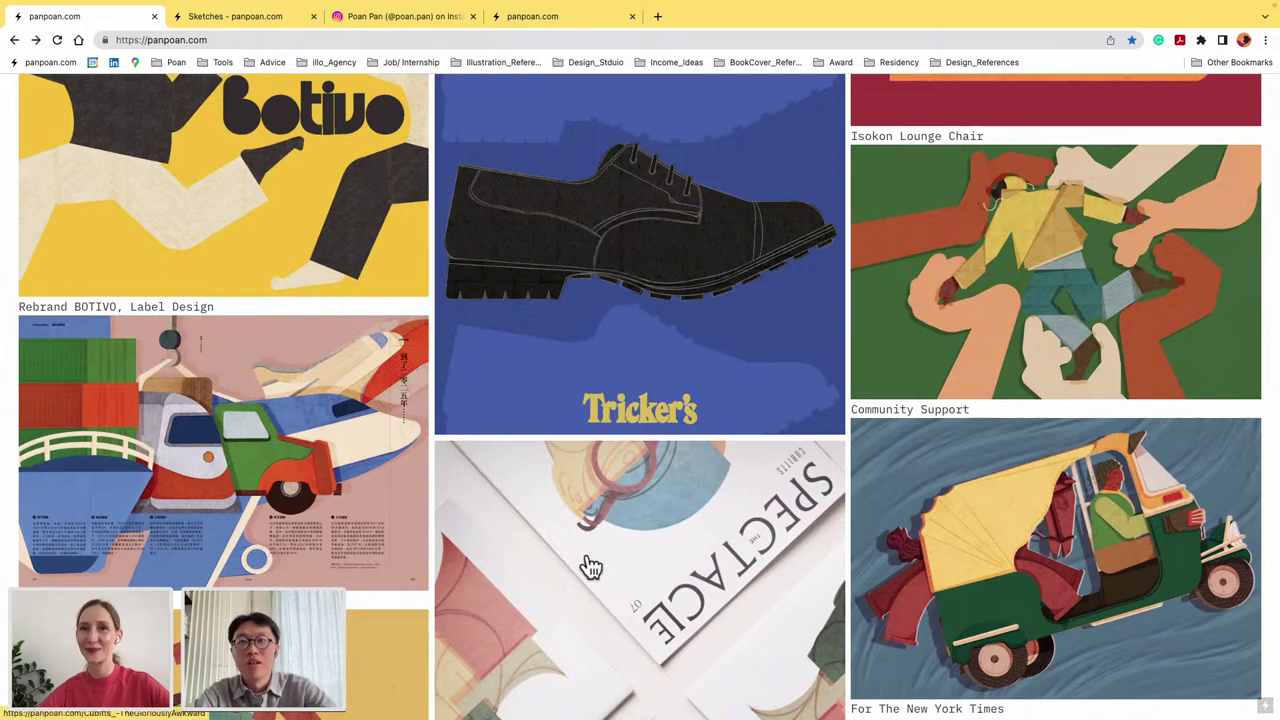
# Step: Scroll past the Cubitts, Bike Five and Spectacle pieces, then back up to Destruction and Tricker's
pyautogui.scroll(-1, 590, 570)
pyautogui.scroll(-5, 590, 570)
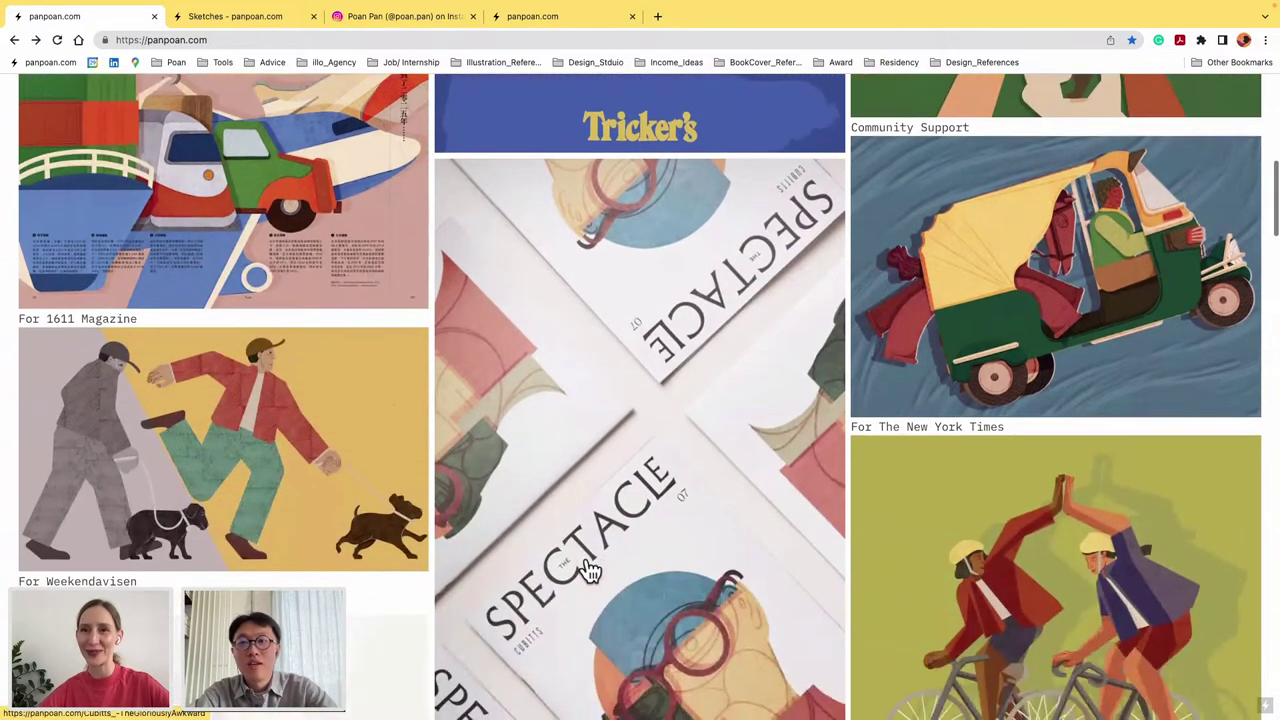
pyautogui.scroll(-2, 580, 595)
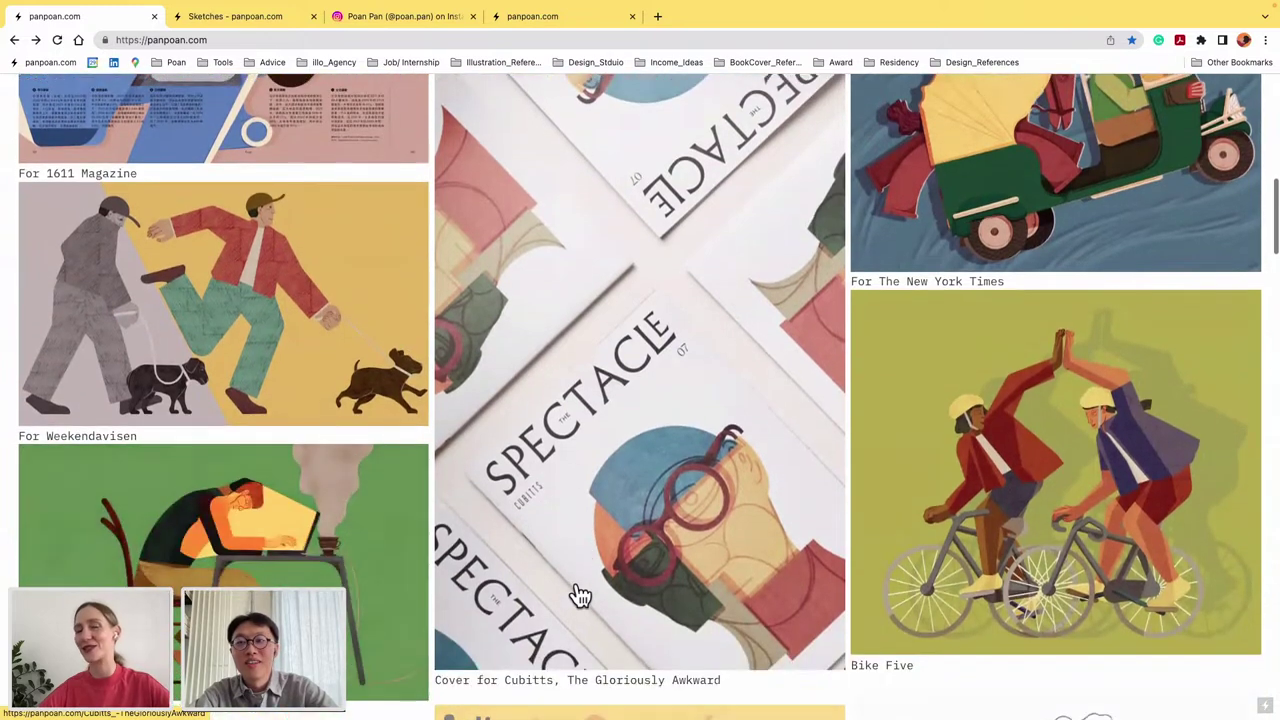
pyautogui.scroll(1, 580, 595)
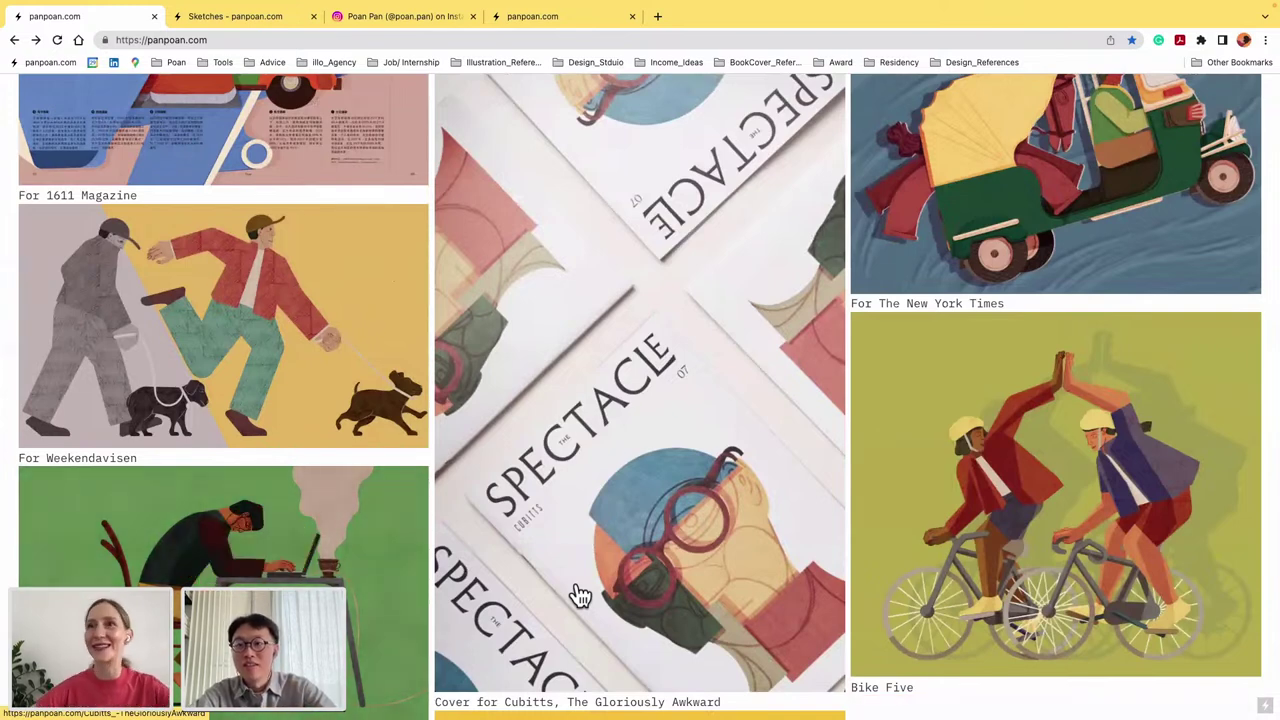
pyautogui.scroll(-1, 580, 595)
pyautogui.scroll(2, 579, 595)
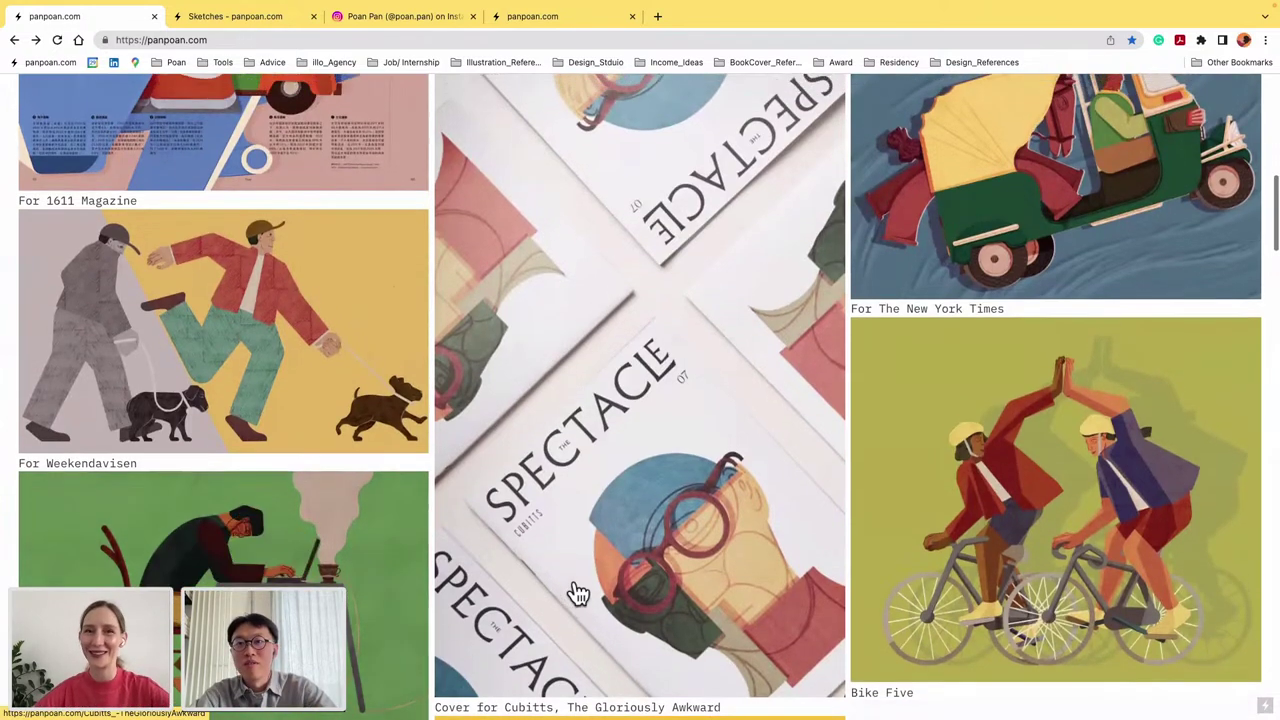
pyautogui.scroll(-1, 578, 594)
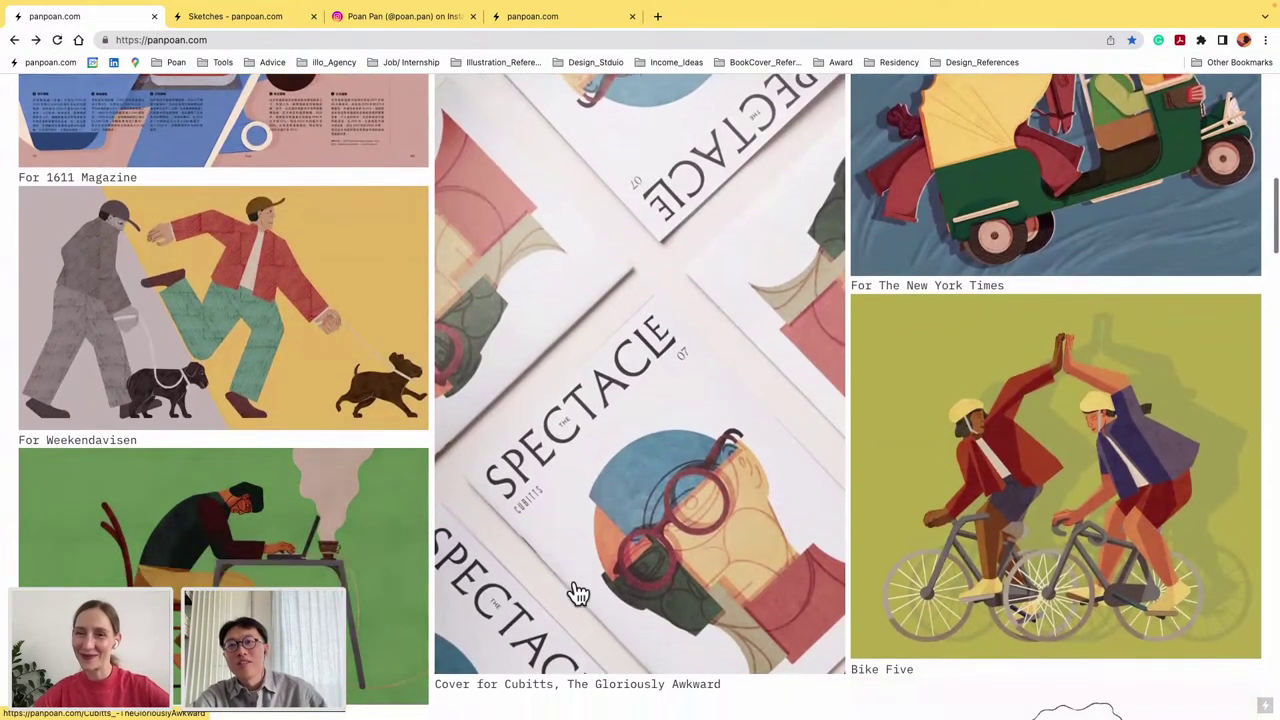
pyautogui.scroll(-1, 578, 594)
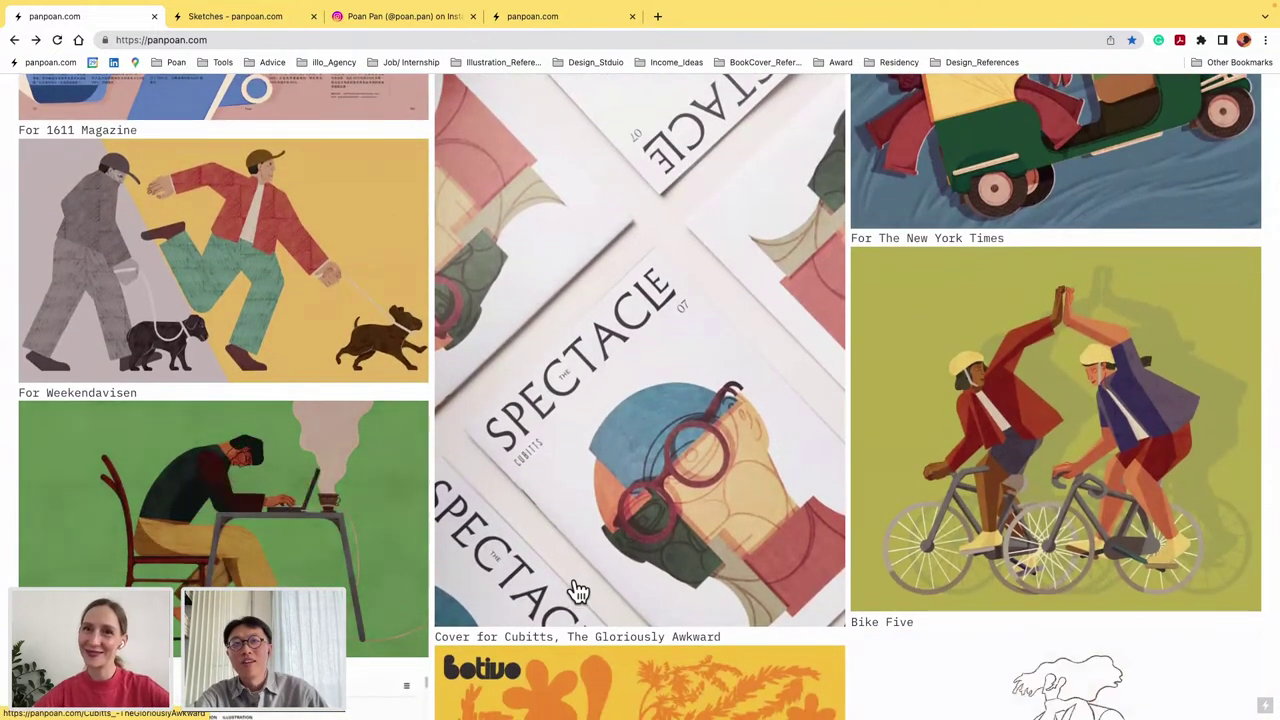
pyautogui.scroll(4, 570, 468)
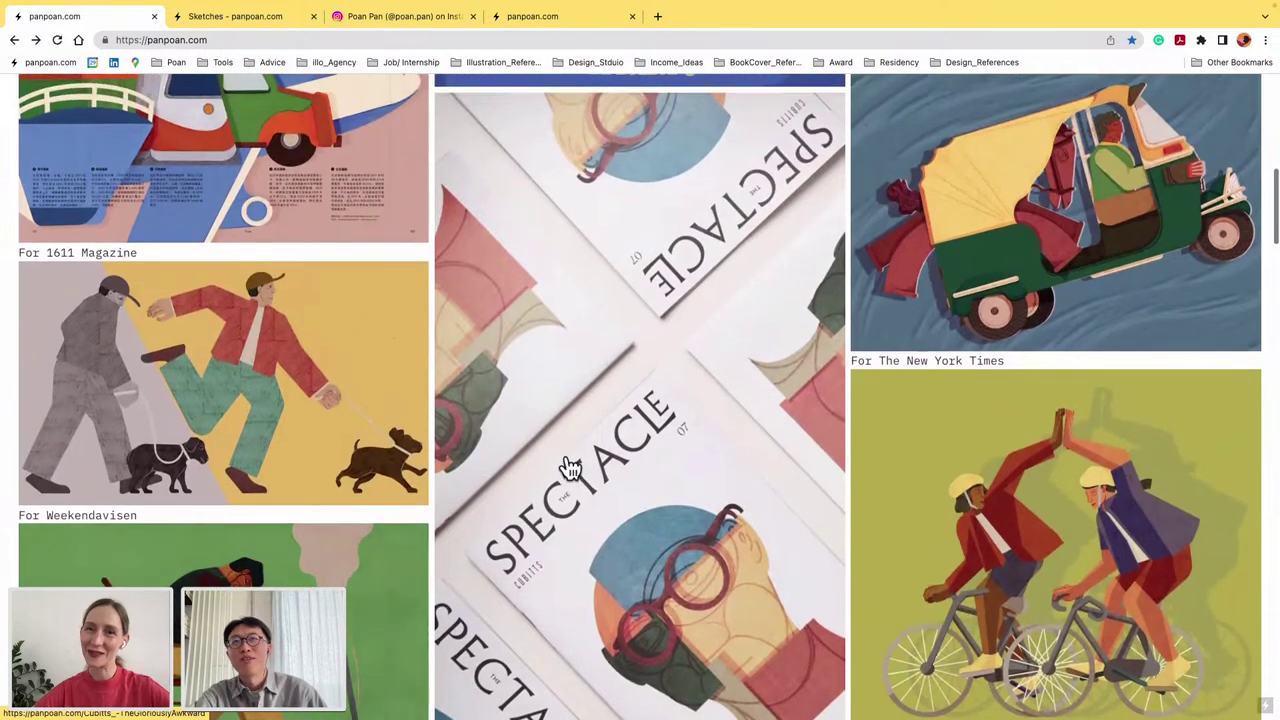
pyautogui.scroll(4, 570, 468)
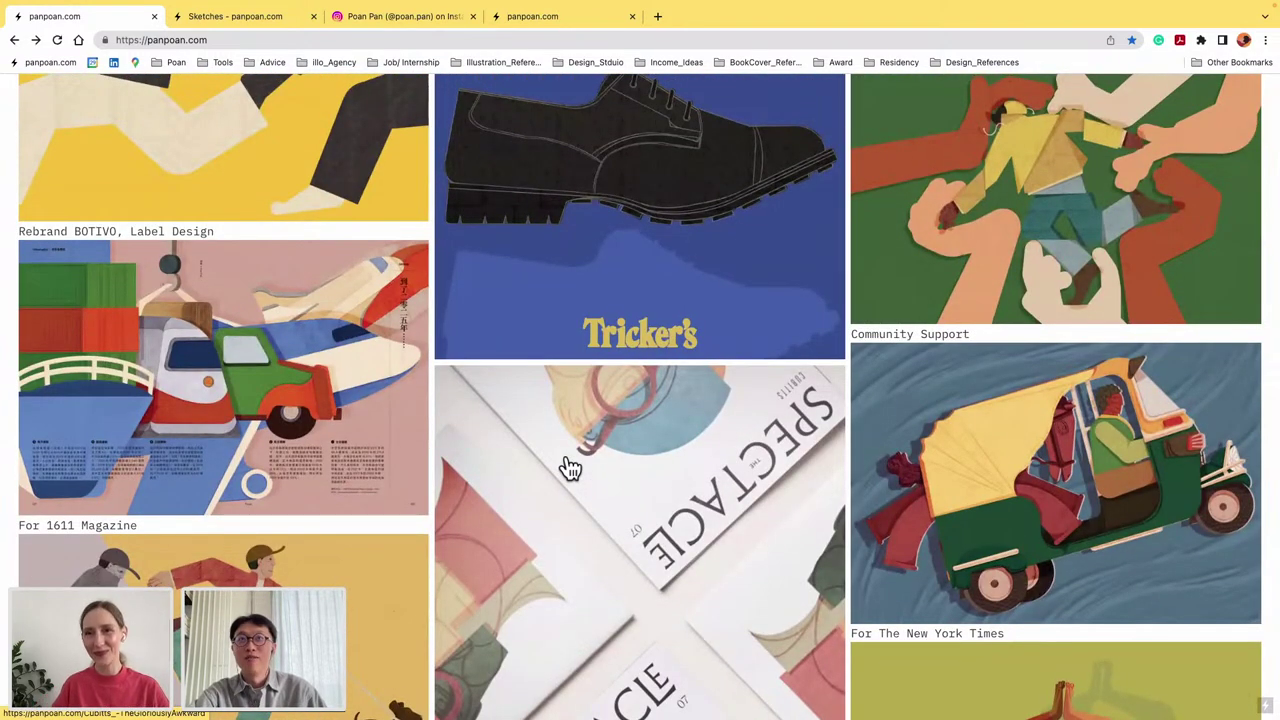
pyautogui.scroll(2, 570, 468)
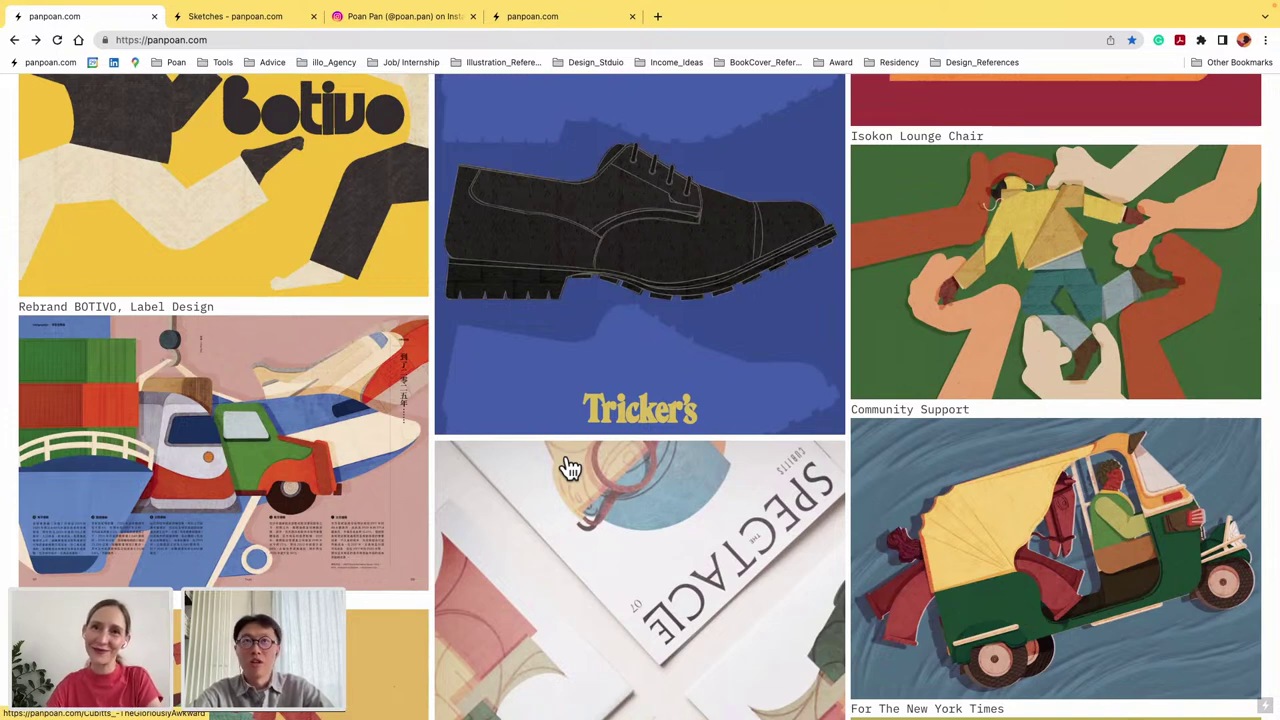
pyautogui.scroll(1, 568, 467)
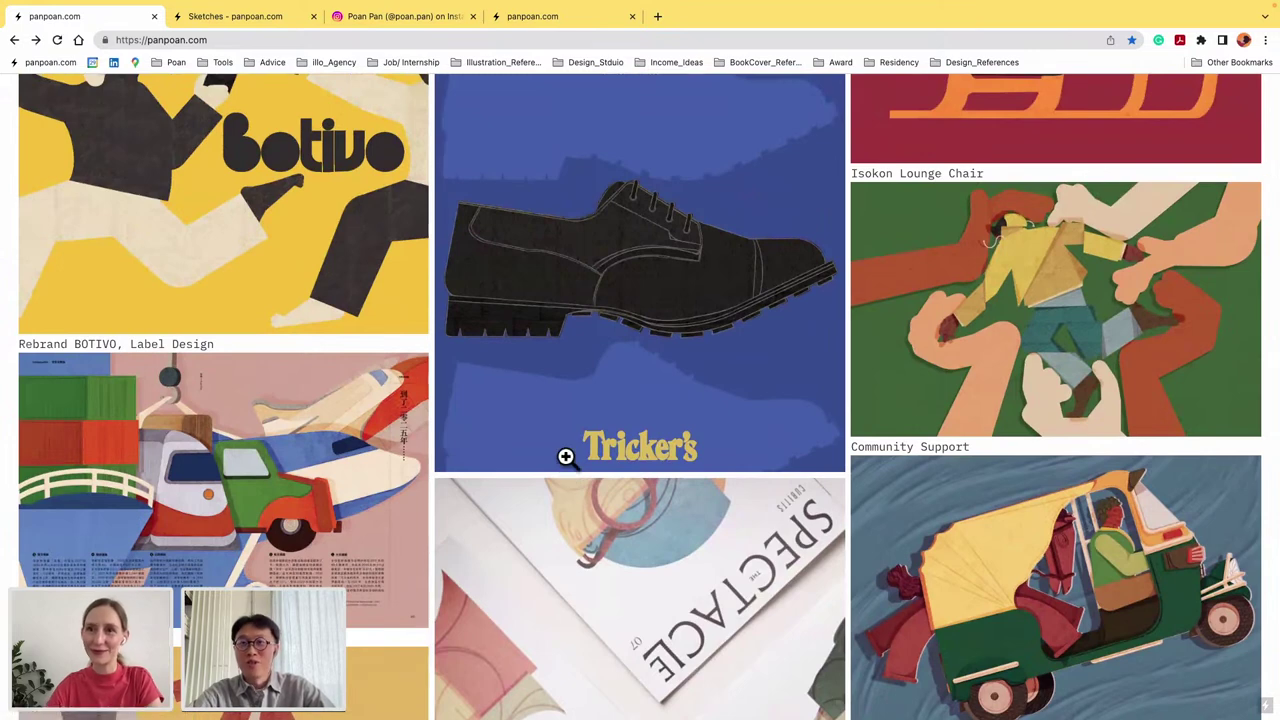
pyautogui.scroll(4, 565, 456)
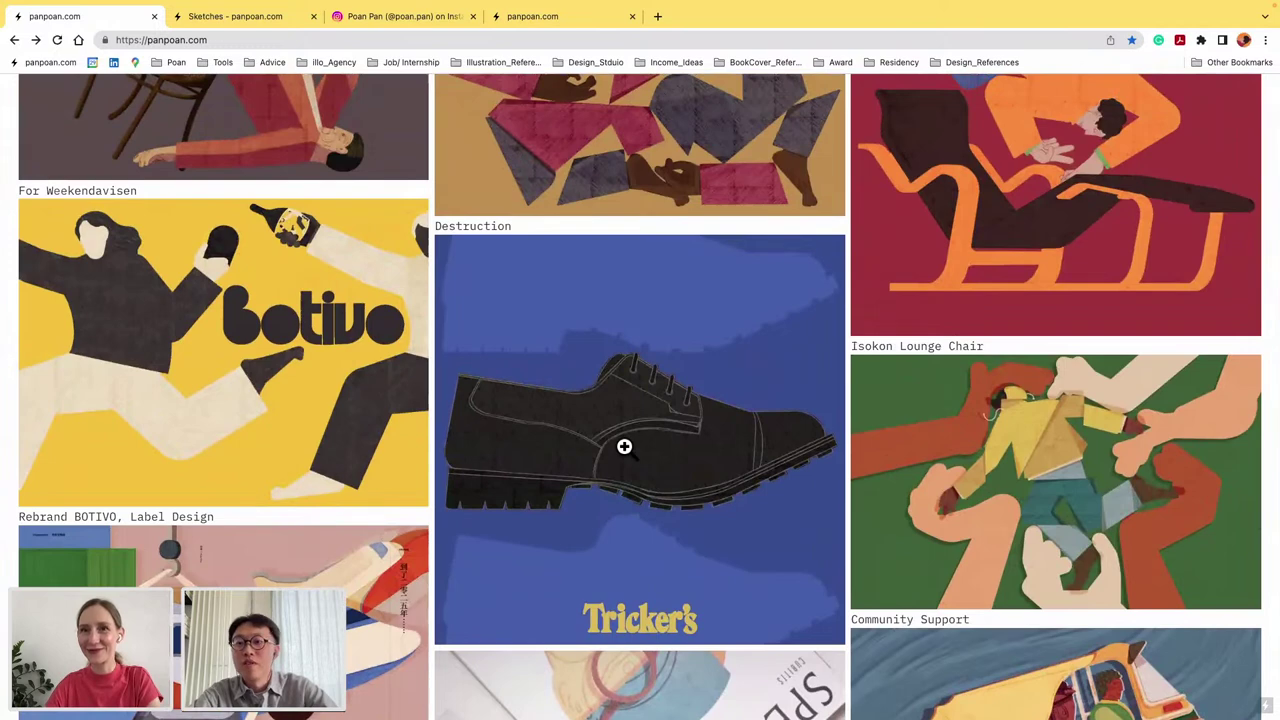
pyautogui.click(624, 446)
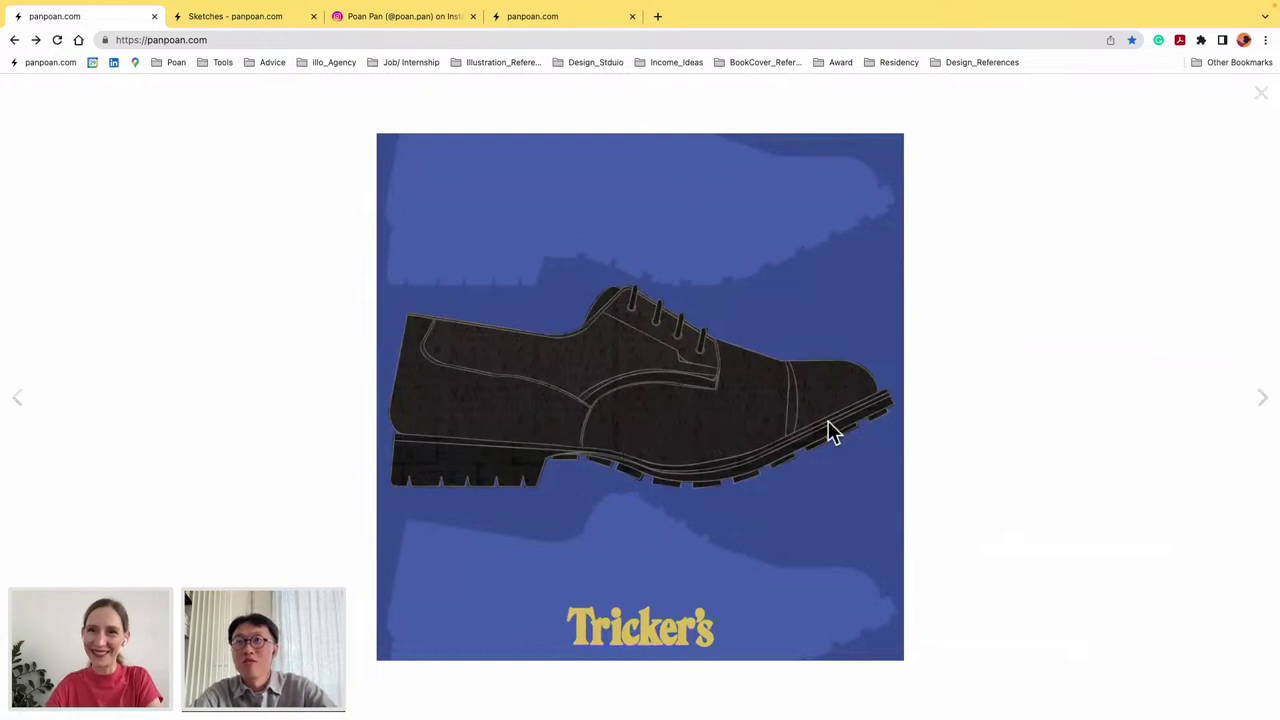
pyautogui.click(485, 362)
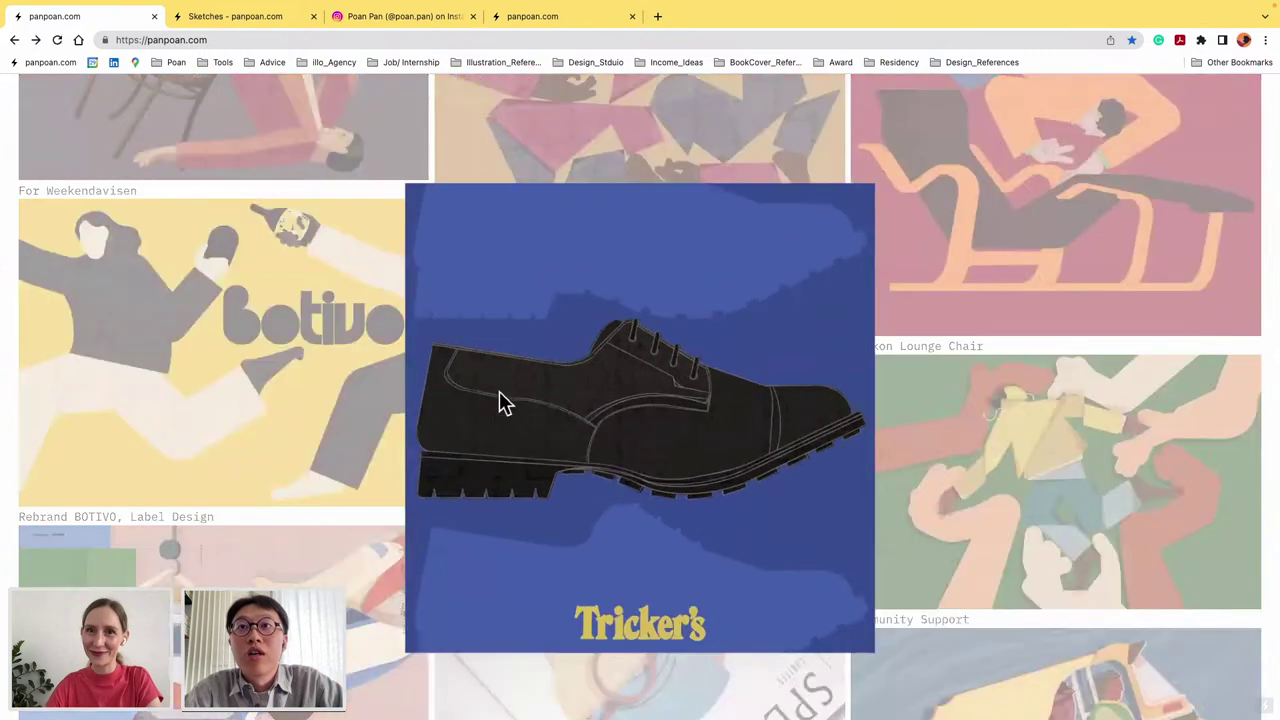
pyautogui.click(499, 391)
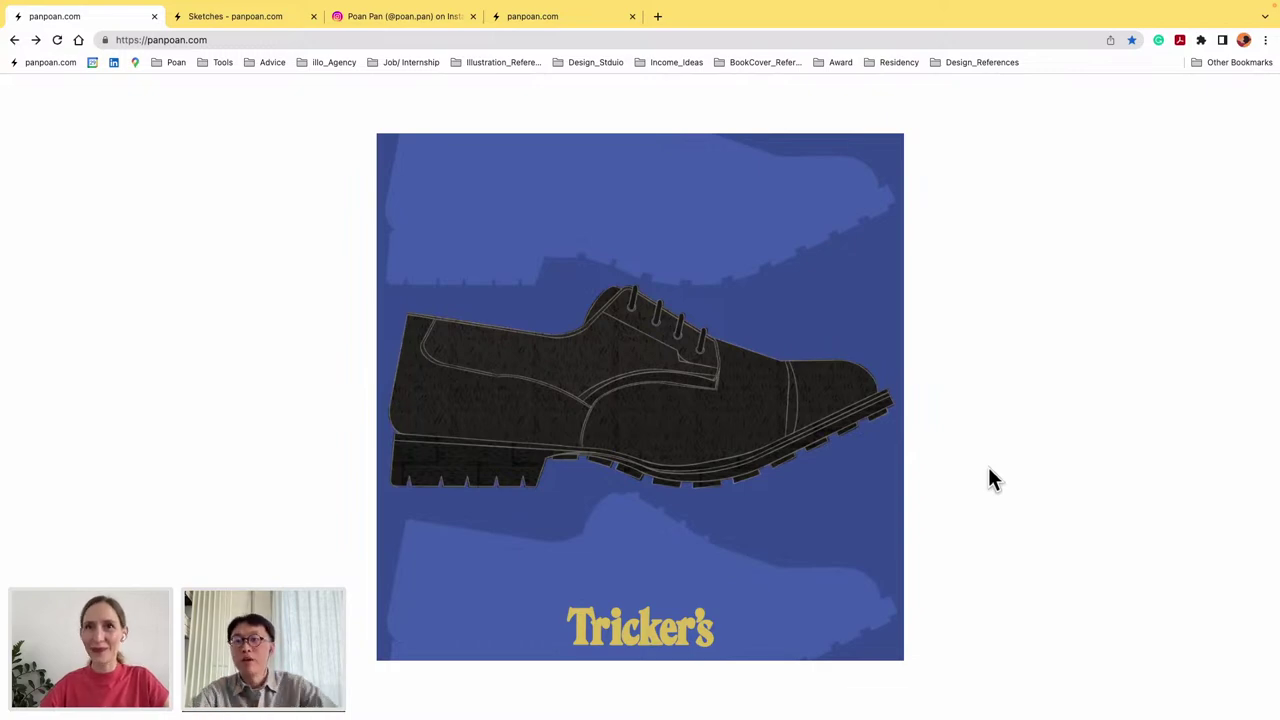
pyautogui.click(920, 397)
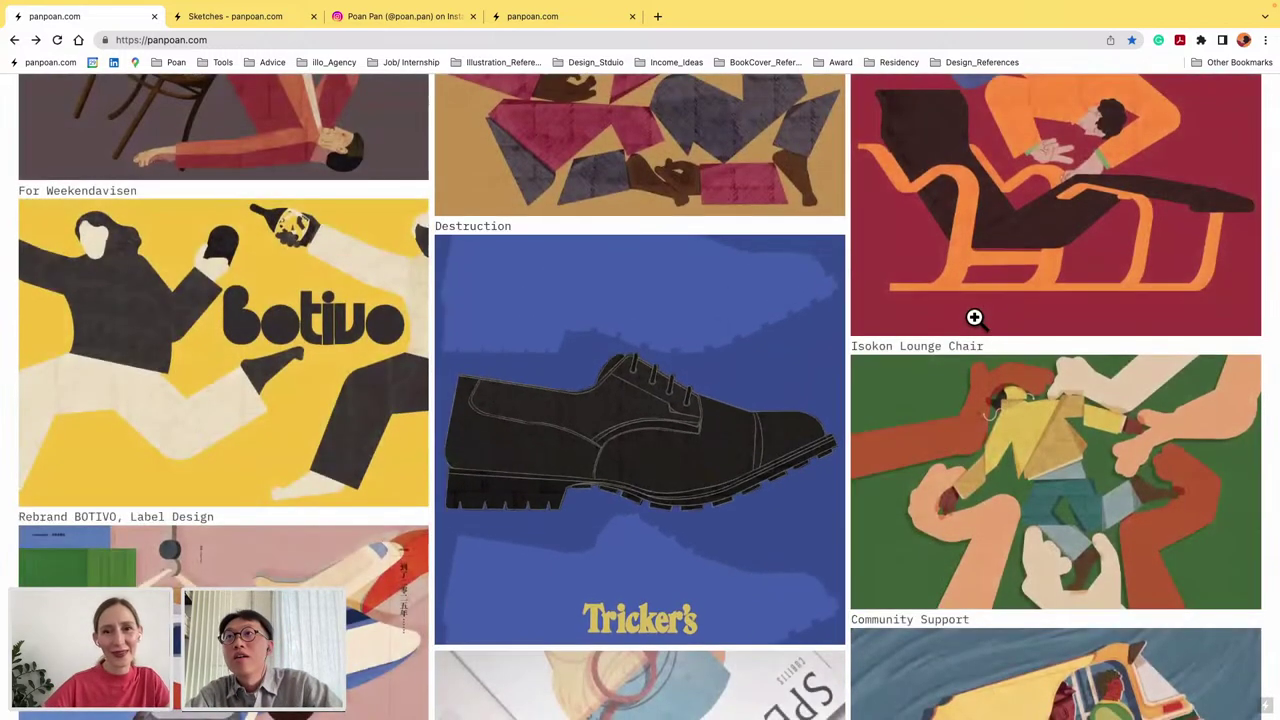
# Step: Show page 13 of the presentation PDF, picturing the portfolio homepage grid
pyautogui.scroll(3, 975, 318)
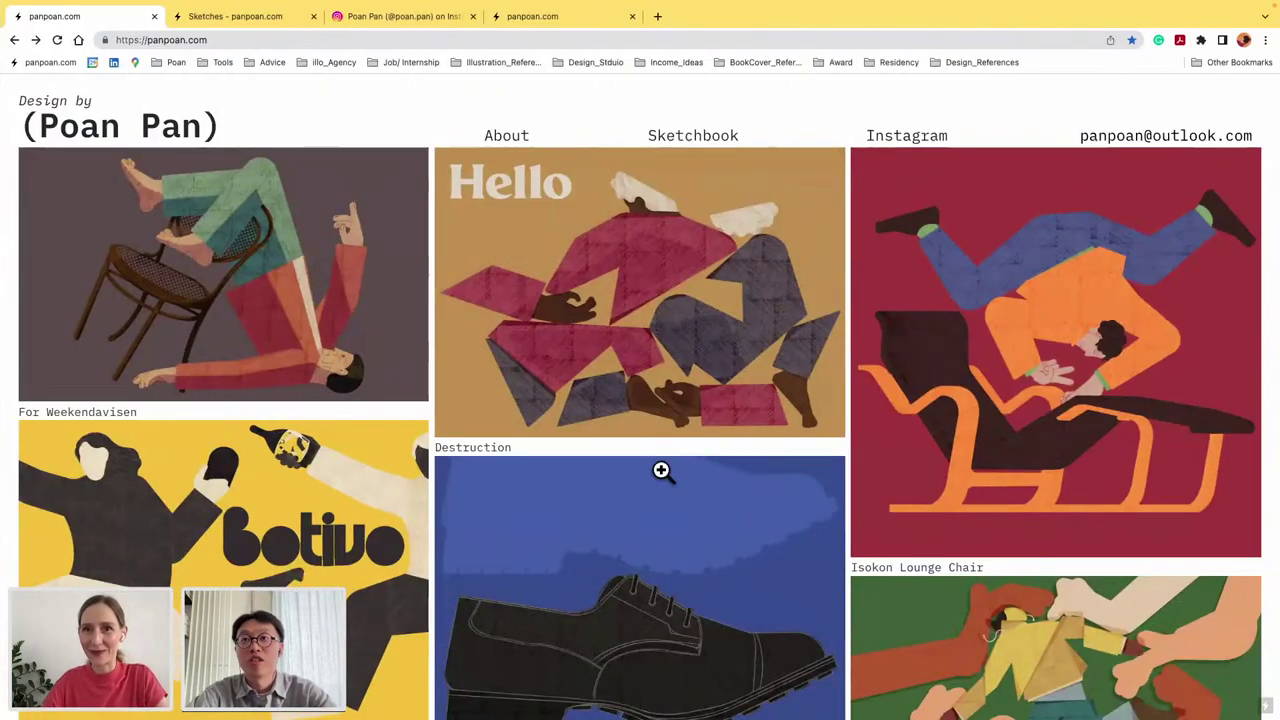
# Step: Enlarge the Tricker's shoe illustration on the portfolio site, then close it
pyautogui.scroll(-2, 662, 478)
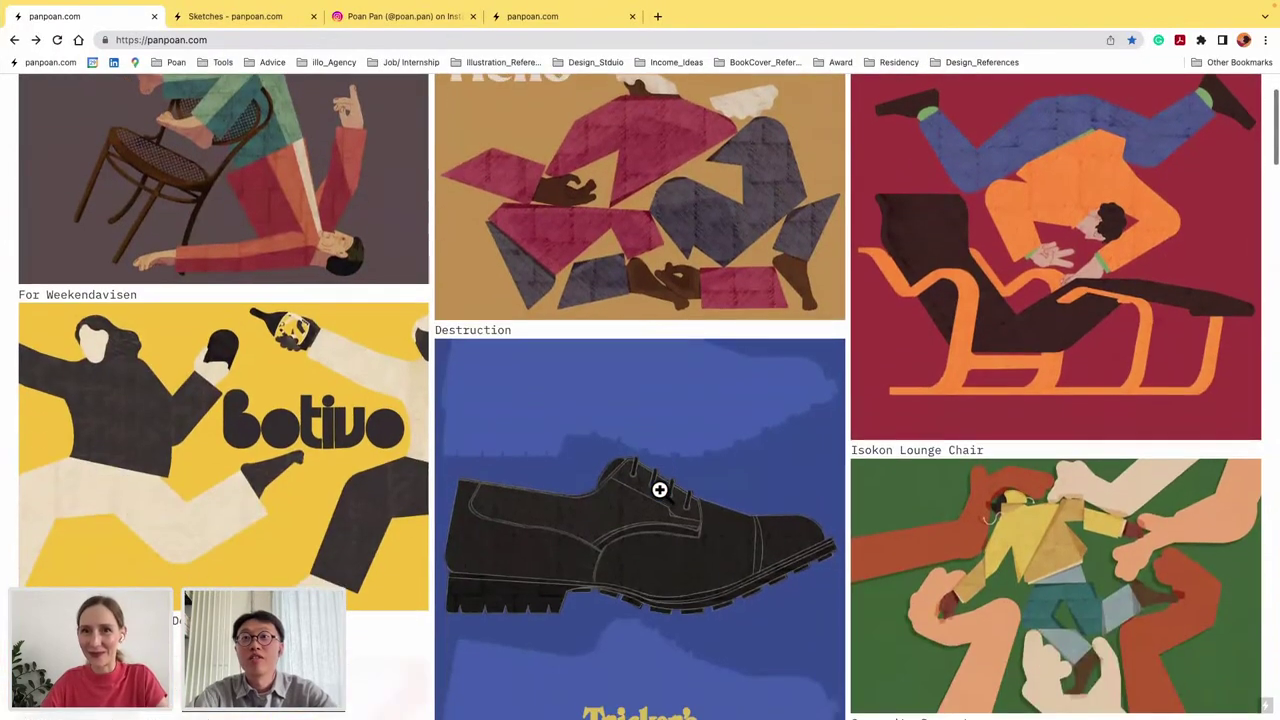
pyautogui.scroll(-3, 660, 489)
pyautogui.click(668, 452)
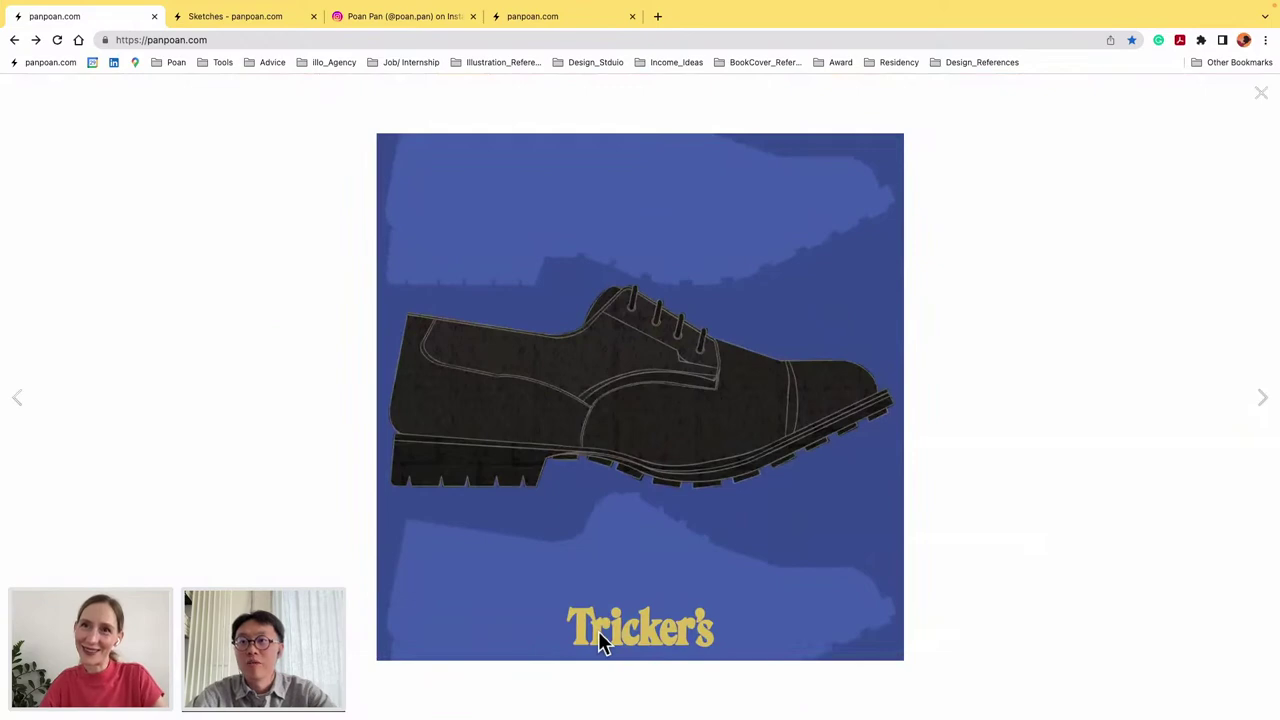
pyautogui.click(1031, 420)
# Step: Scroll the presentation PDF to page 12 showing the Weekendavisen (DK) 2023 spread
pyautogui.scroll(2, 706, 393)
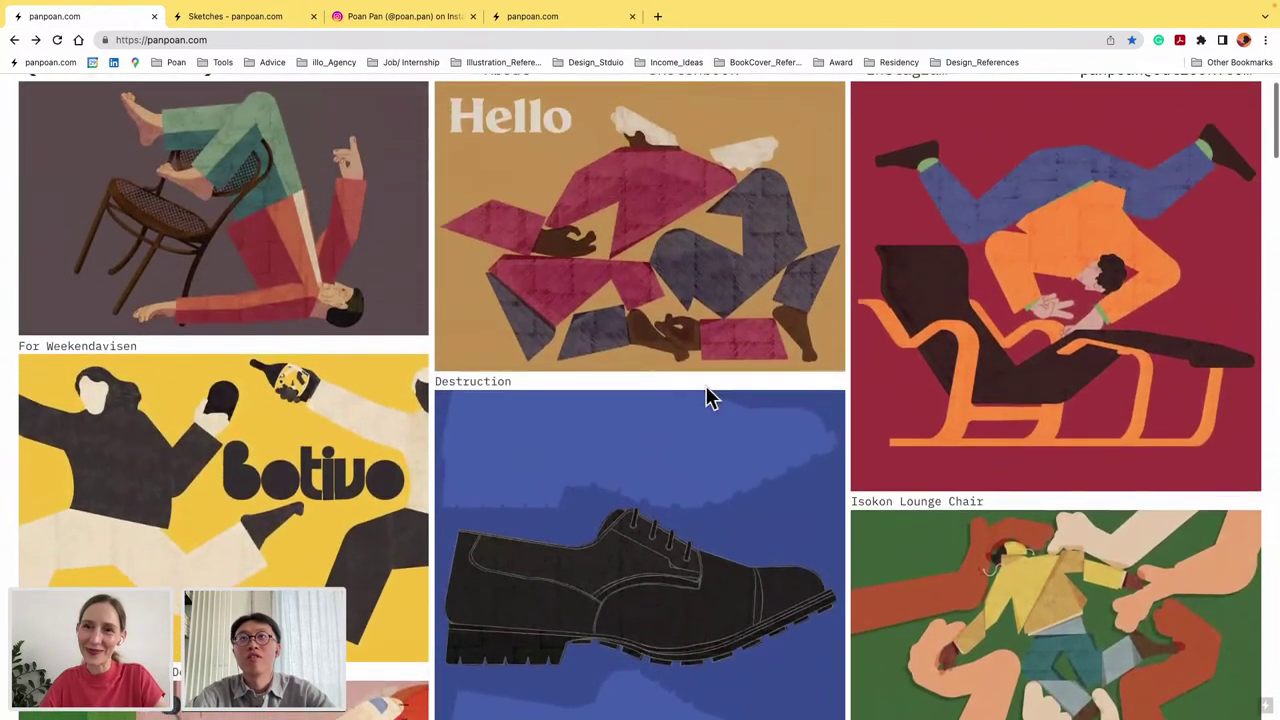
pyautogui.scroll(-1, 551, 320)
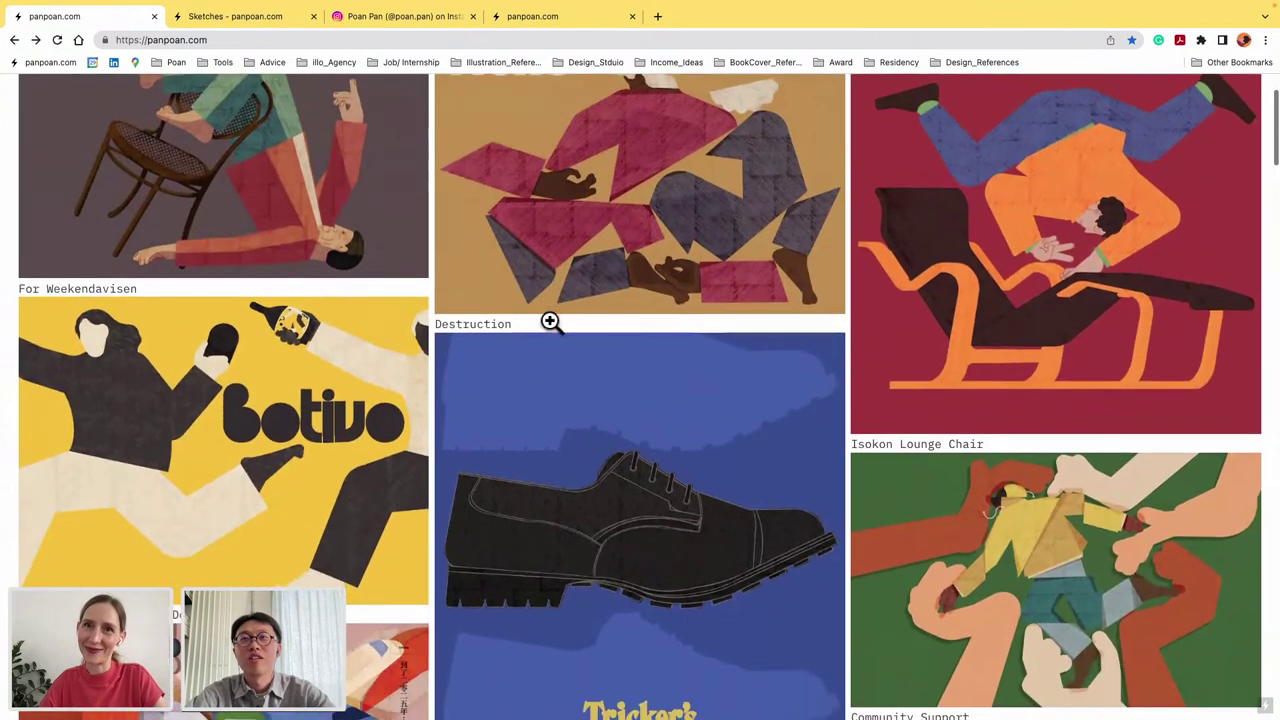
pyautogui.scroll(-1, 560, 383)
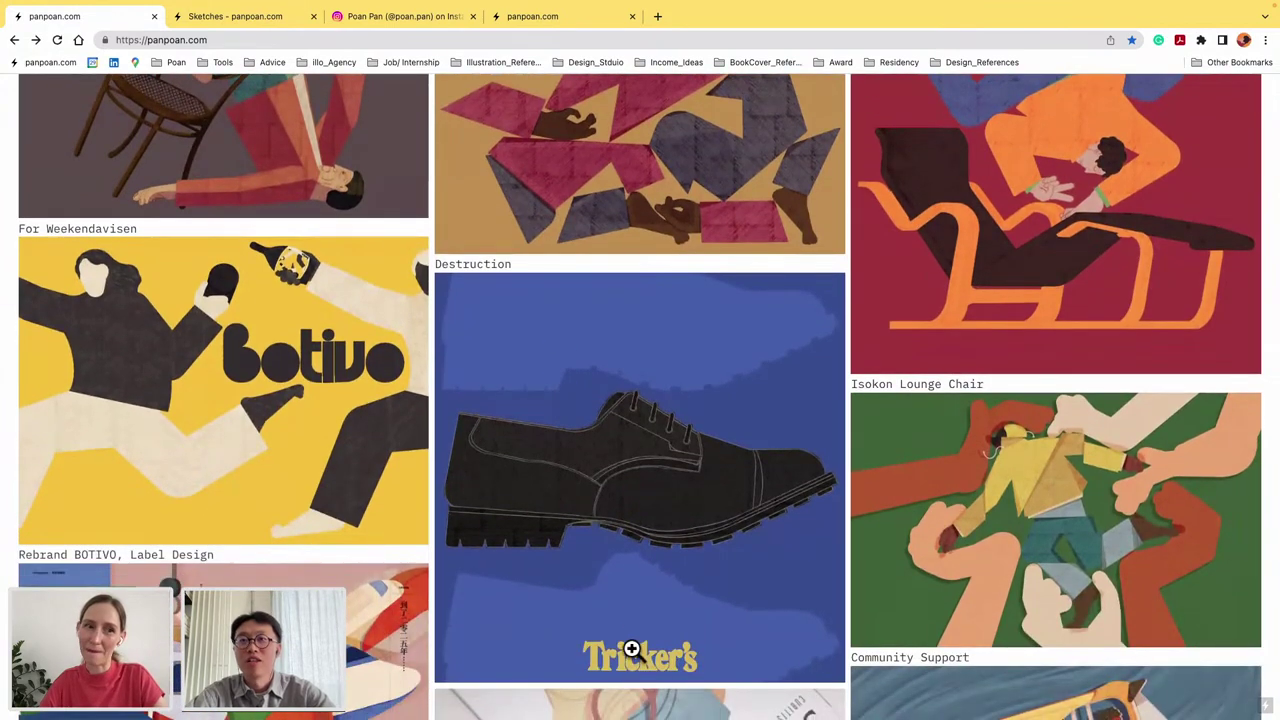
pyautogui.scroll(1, 629, 533)
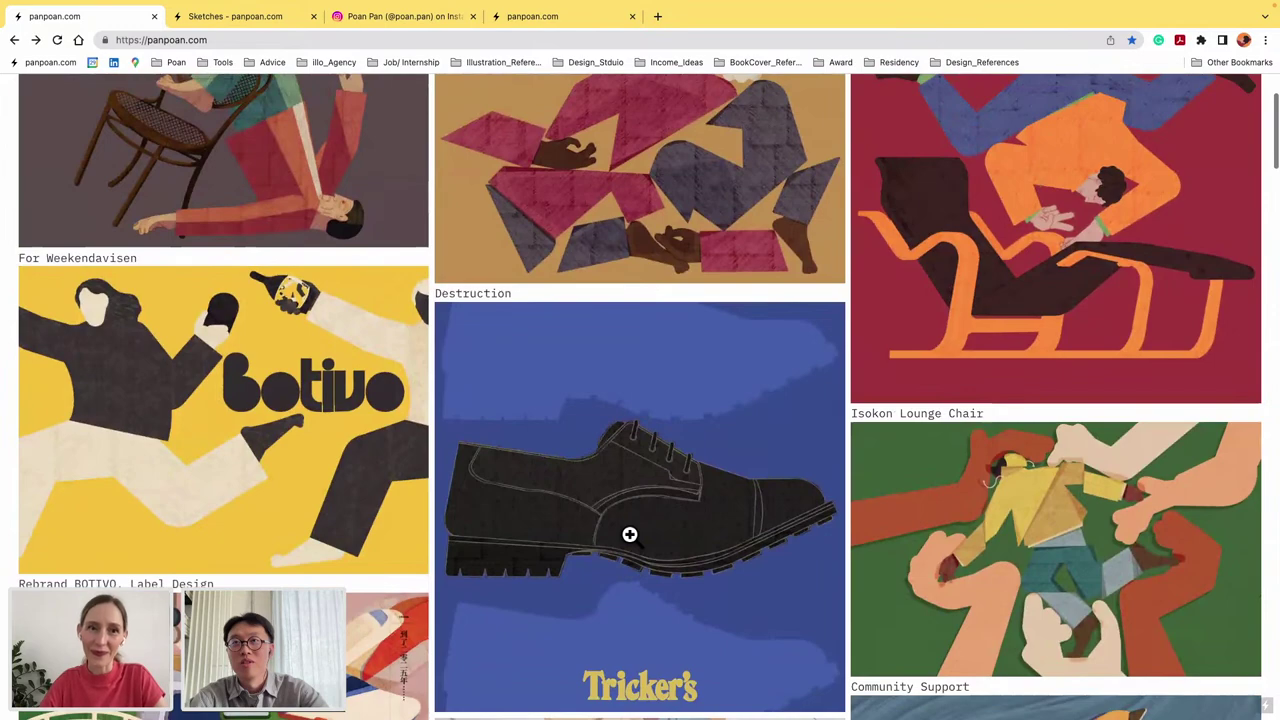
pyautogui.scroll(3, 526, 203)
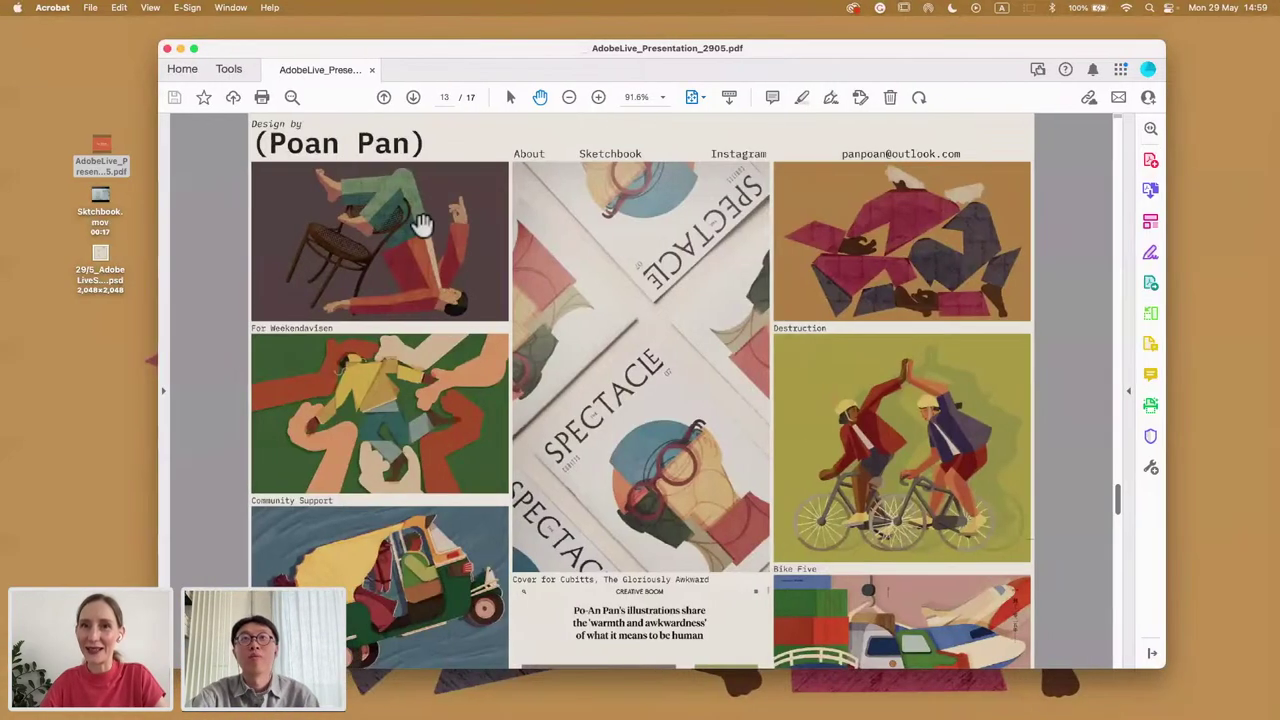
pyautogui.scroll(3, 423, 227)
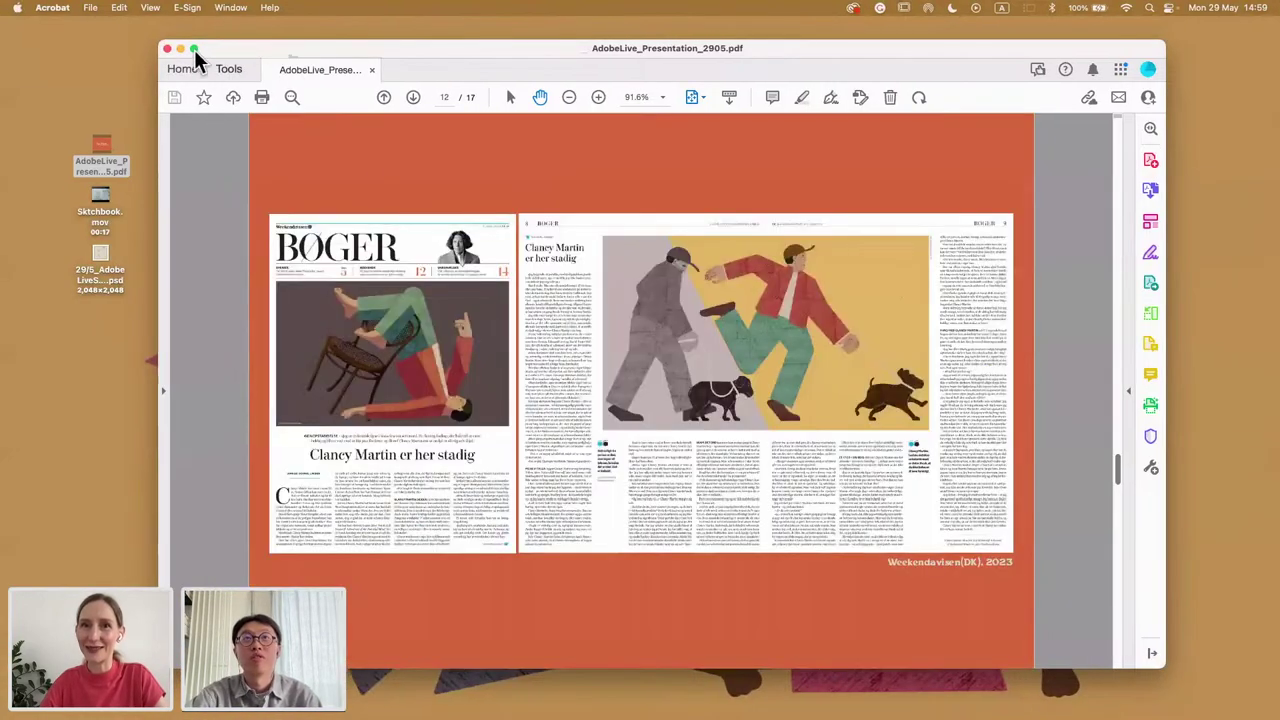
# Step: Return to the Hello title slide on page 1 and show it in Full Screen Mode
pyautogui.press('ctrl+super+f')
pyautogui.scroll(10, 474, 91)
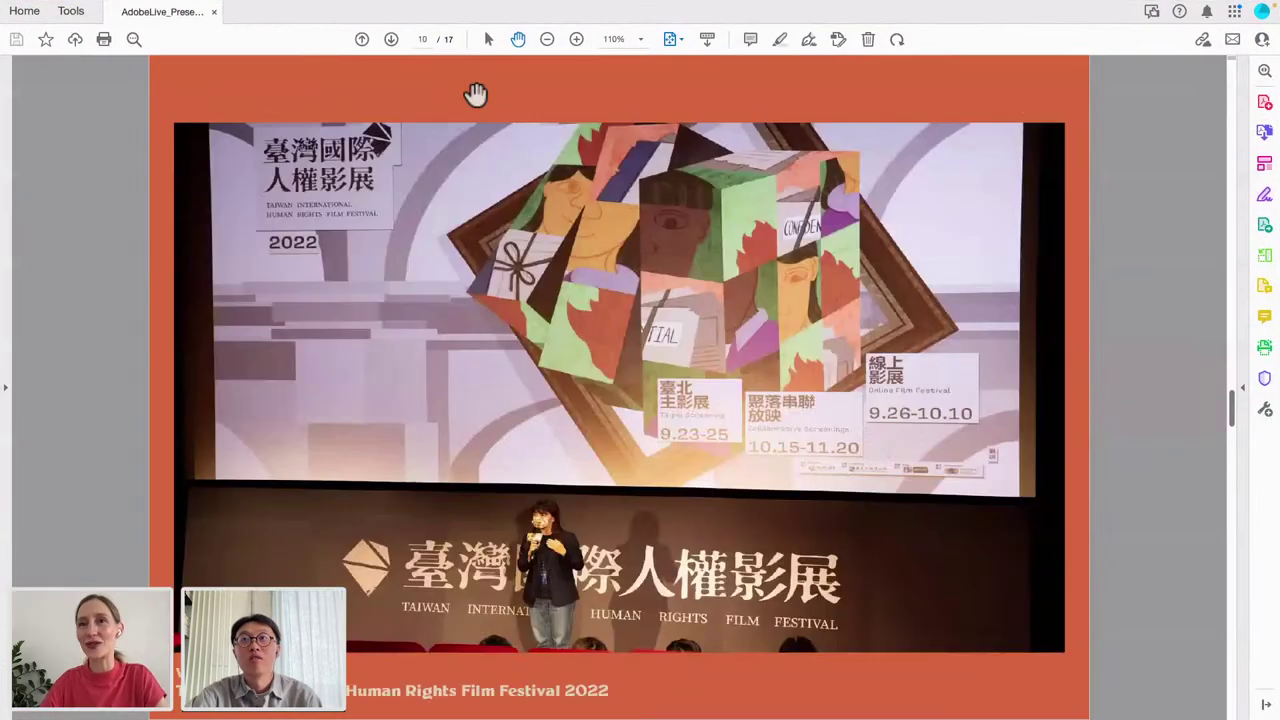
pyautogui.scroll(3, 475, 94)
pyautogui.press('Left')
pyautogui.press('Left')
pyautogui.press('Left')
pyautogui.press('Left')
pyautogui.press('Left')
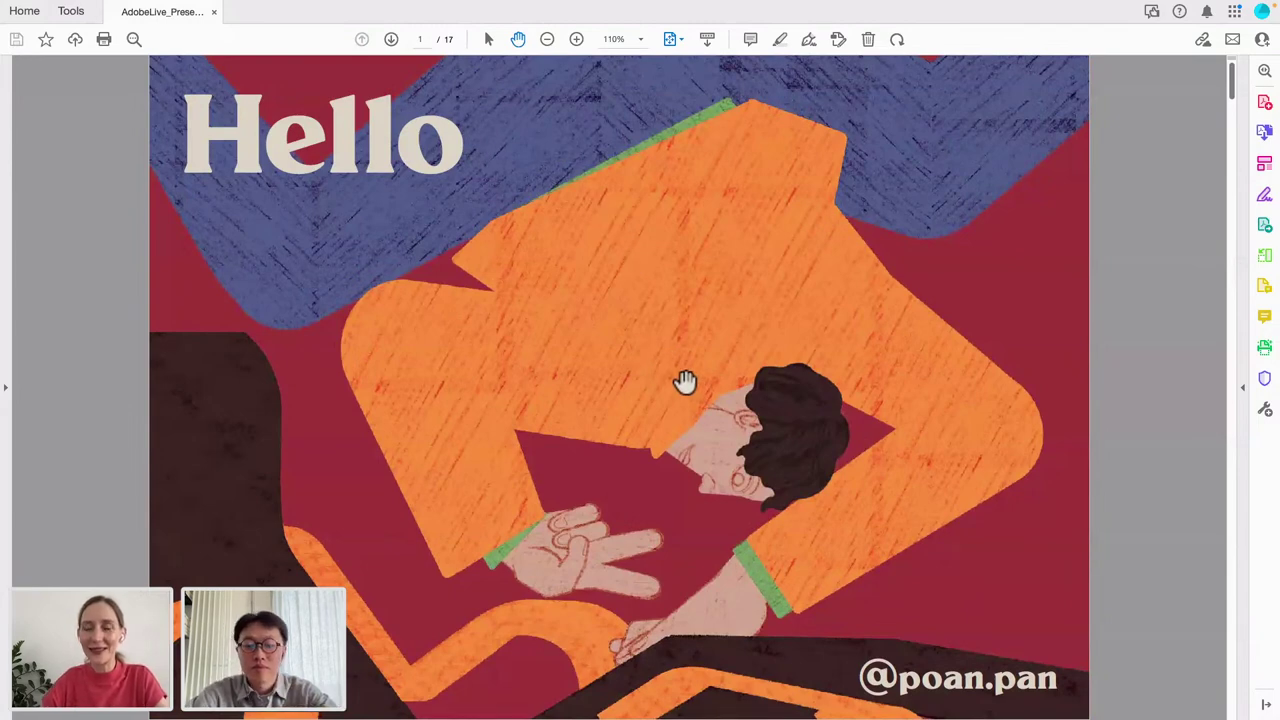
pyautogui.press('super+l')
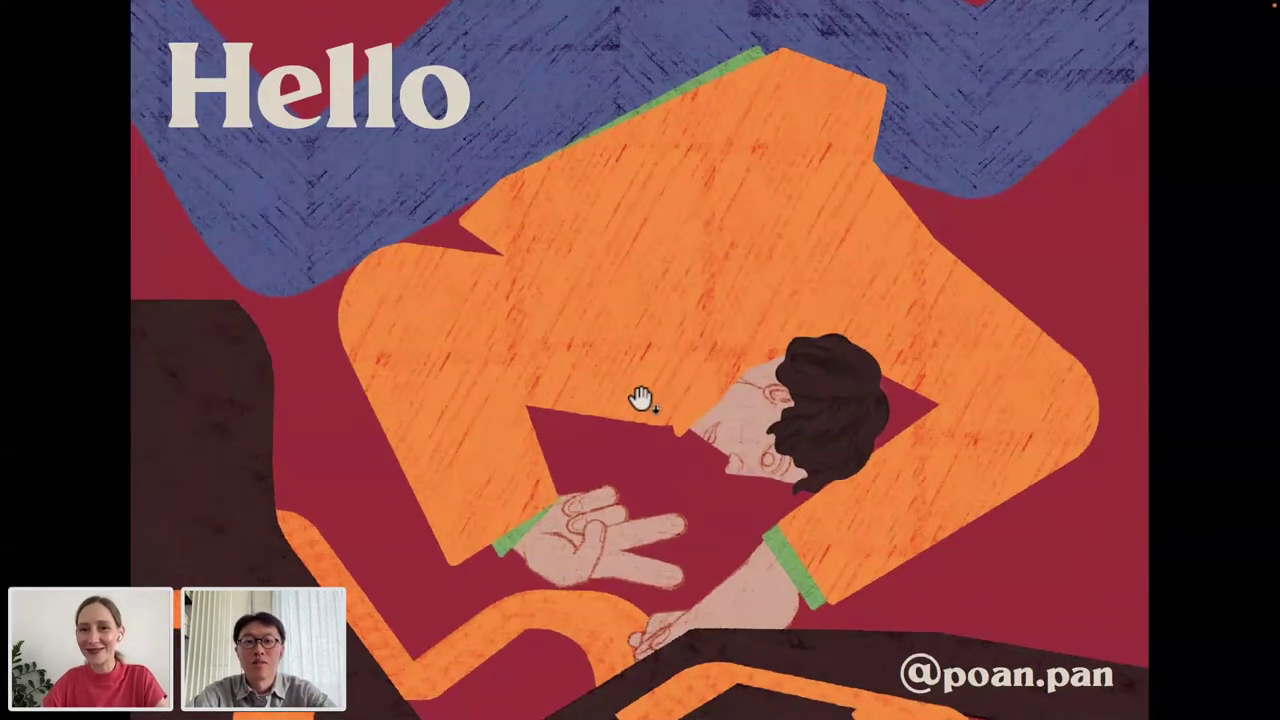